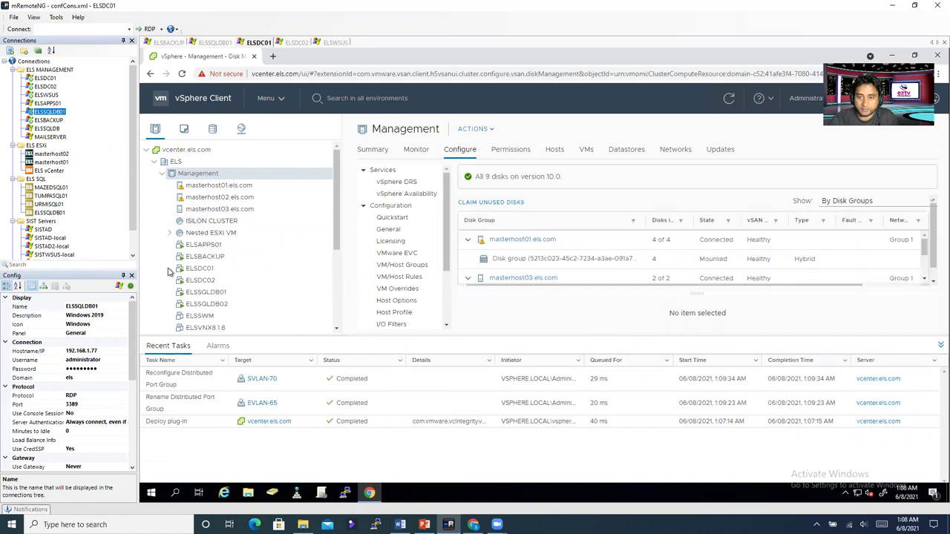
Step: Show the storage inventory with the vsanDatastore summary (4.91 TB capacity, 4.23 TB free)
{"action": "left_click", "coordinate": [212, 129]}
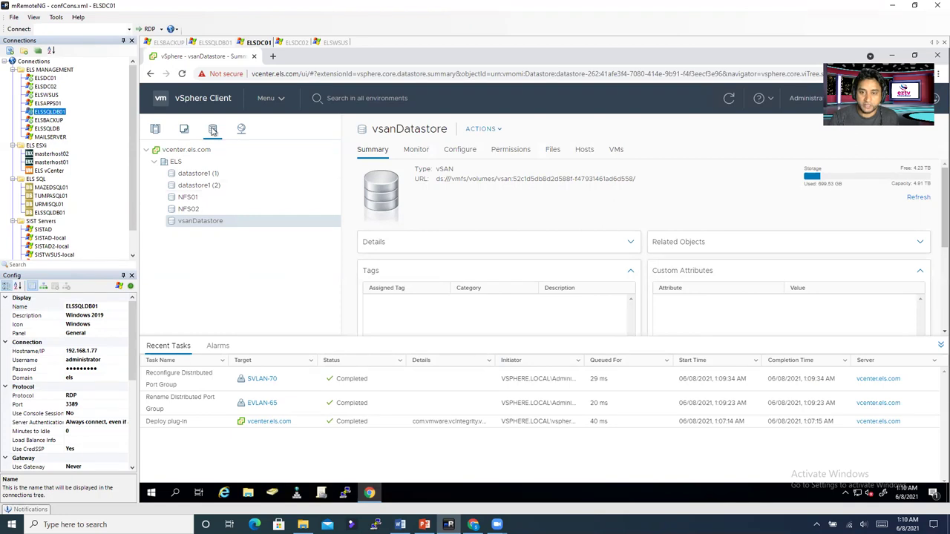
Step: Power off Nested ESXi 6.7 Host 03 in Hosts and Clusters, then go to VMs and Templates
{"action": "left_click", "coordinate": [155, 129]}
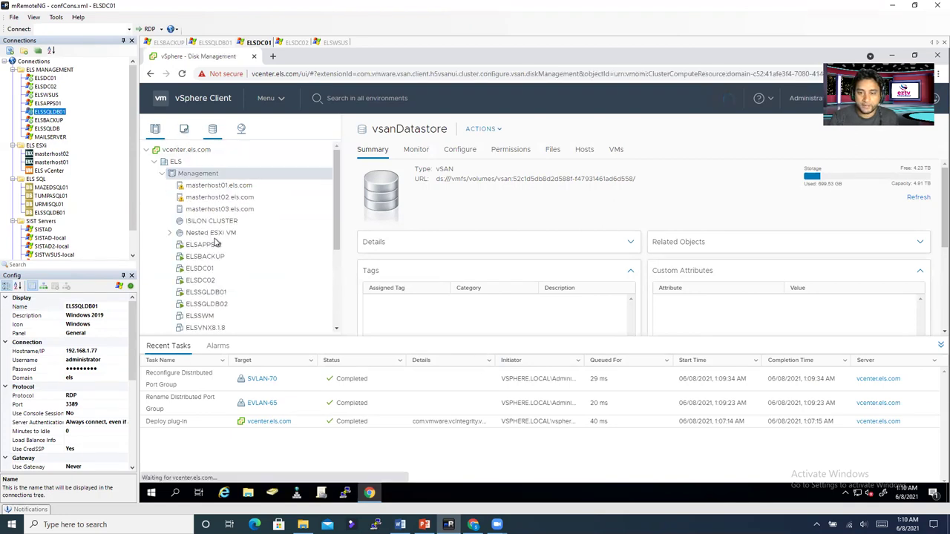
{"action": "left_click", "coordinate": [170, 233]}
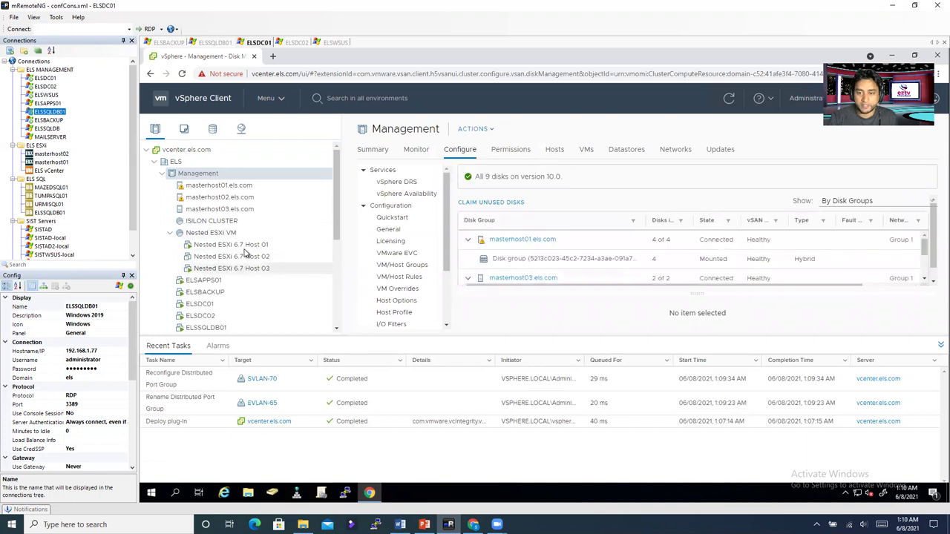
{"action": "left_click", "coordinate": [260, 248]}
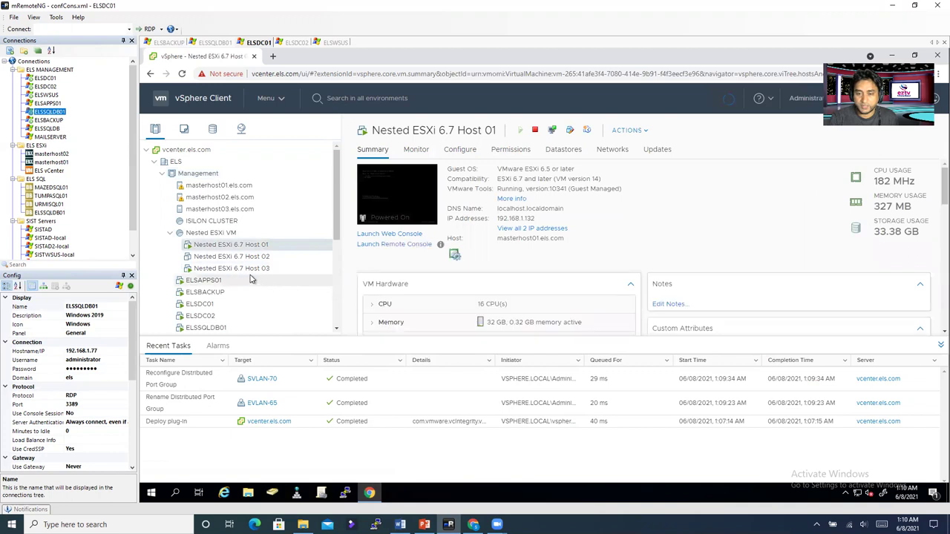
{"action": "left_click", "coordinate": [250, 269]}
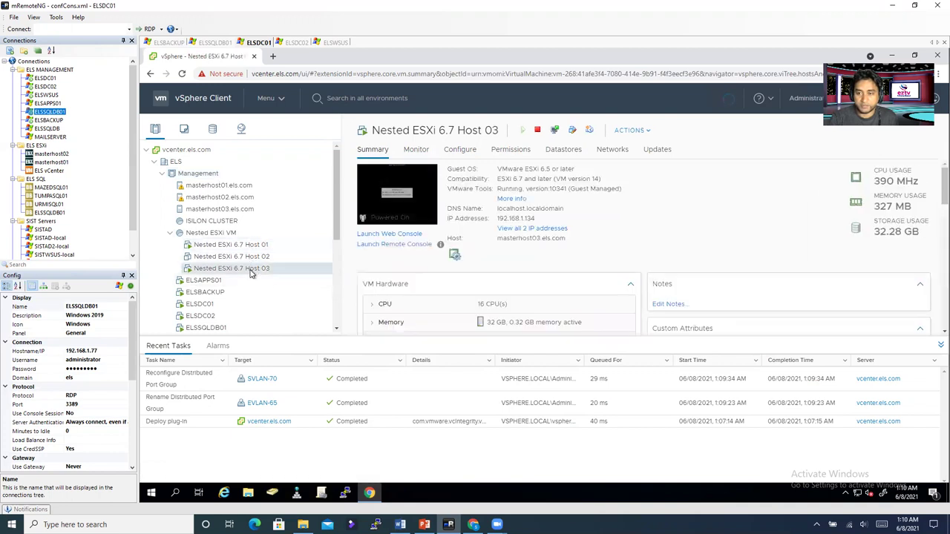
{"action": "right_click", "coordinate": [250, 270]}
{"action": "mouse_move", "coordinate": [297, 138]}
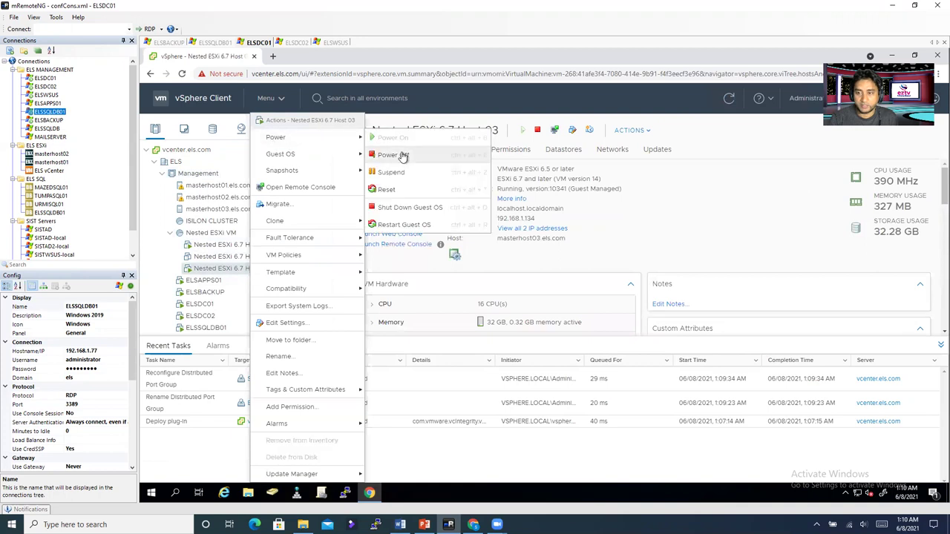
{"action": "left_click", "coordinate": [394, 155]}
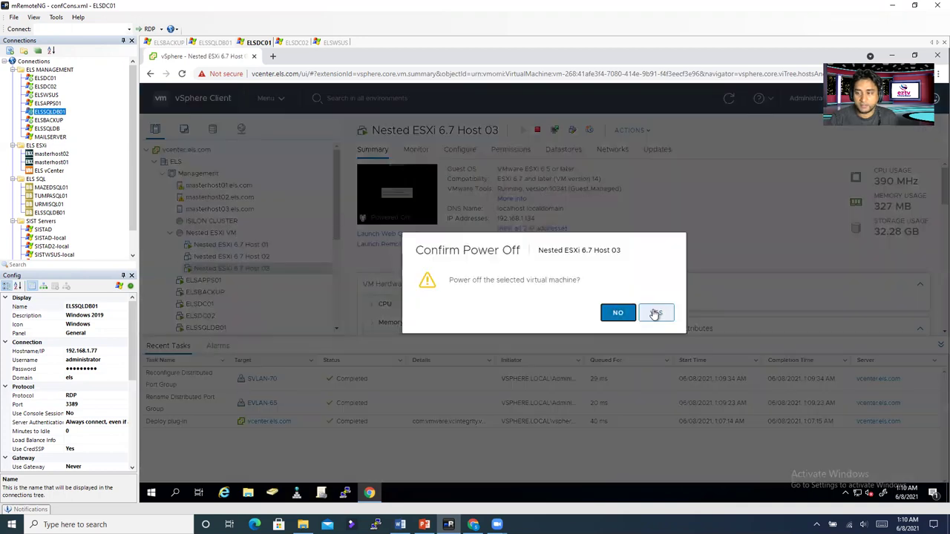
{"action": "left_click", "coordinate": [656, 313]}
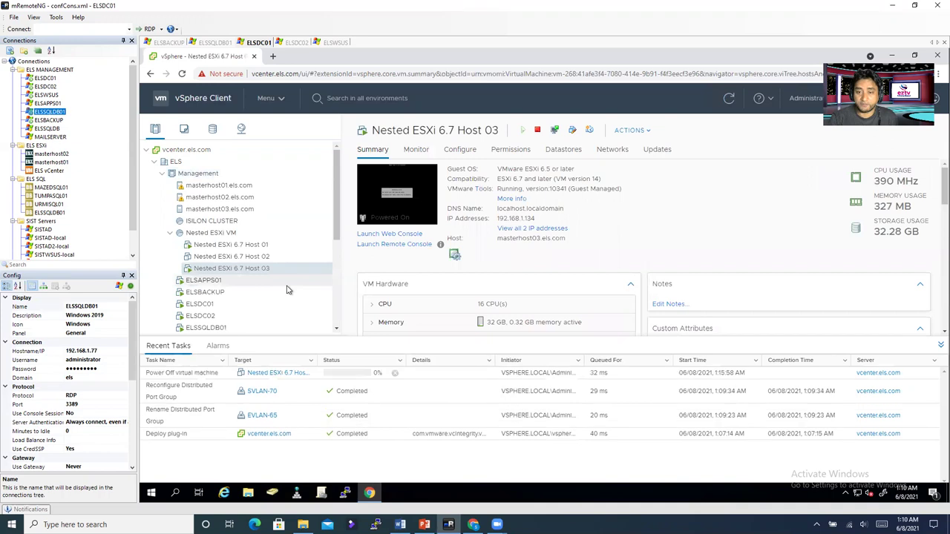
{"action": "left_click", "coordinate": [184, 129]}
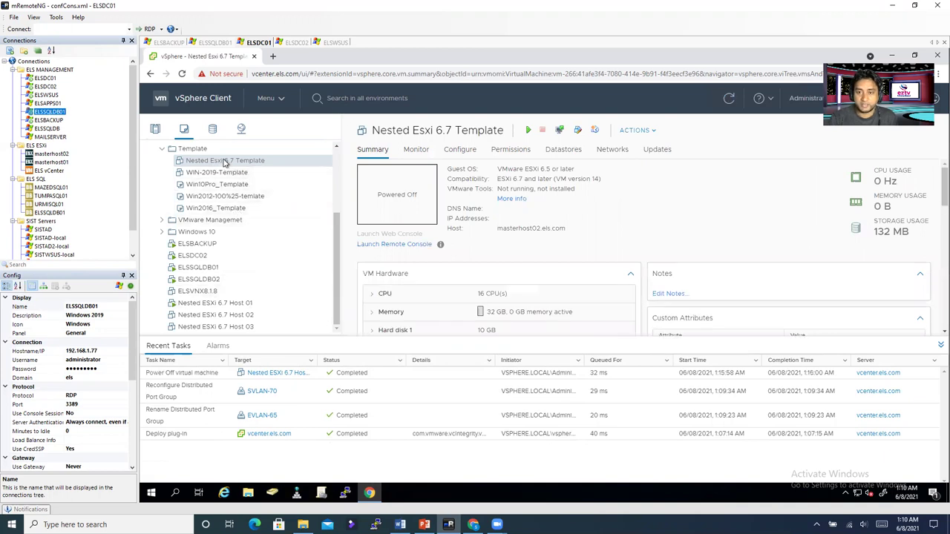
Step: Open Edit Settings for Nested Esxi 6.7 Template, showing 16 CPUs, 32 GB memory and three disks
{"action": "right_click", "coordinate": [224, 162]}
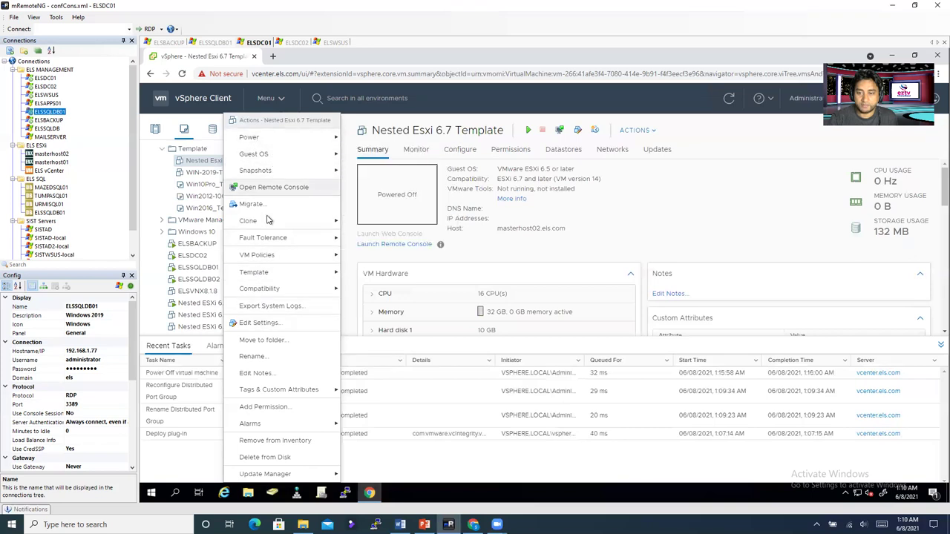
{"action": "mouse_move", "coordinate": [267, 224]}
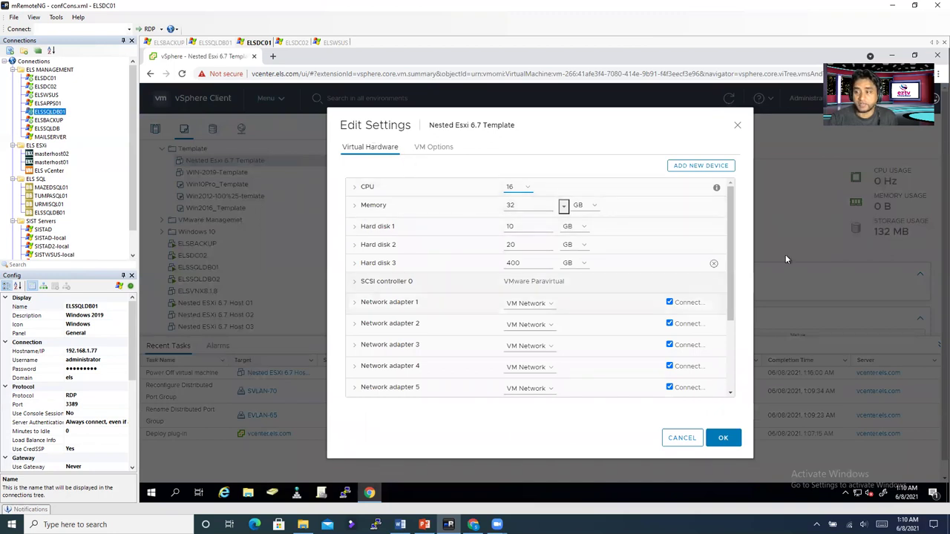
{"action": "left_click_drag", "start_coordinate": [733, 265], "coordinate": [729, 201]}
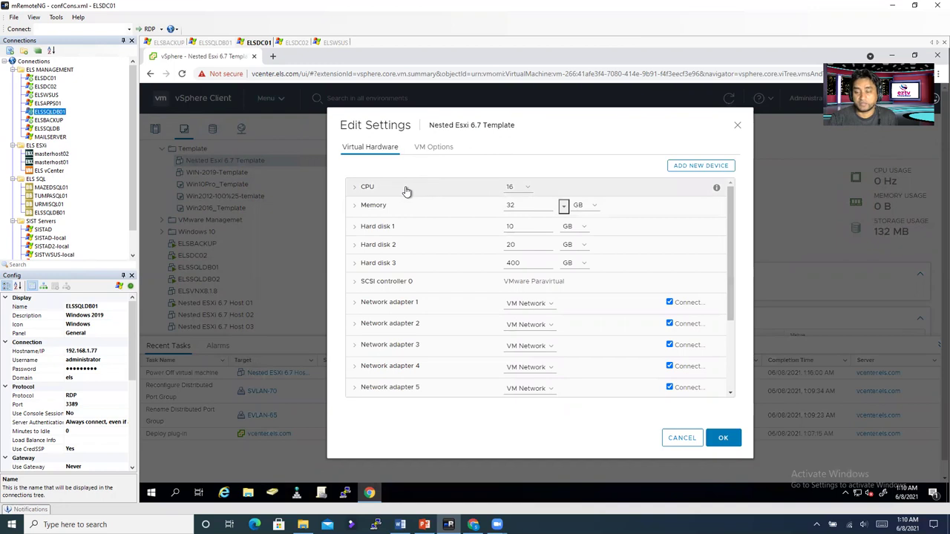
Step: Set the template's CPU count to 32 with 16 cores per socket, giving 2 sockets
{"action": "left_click", "coordinate": [360, 190]}
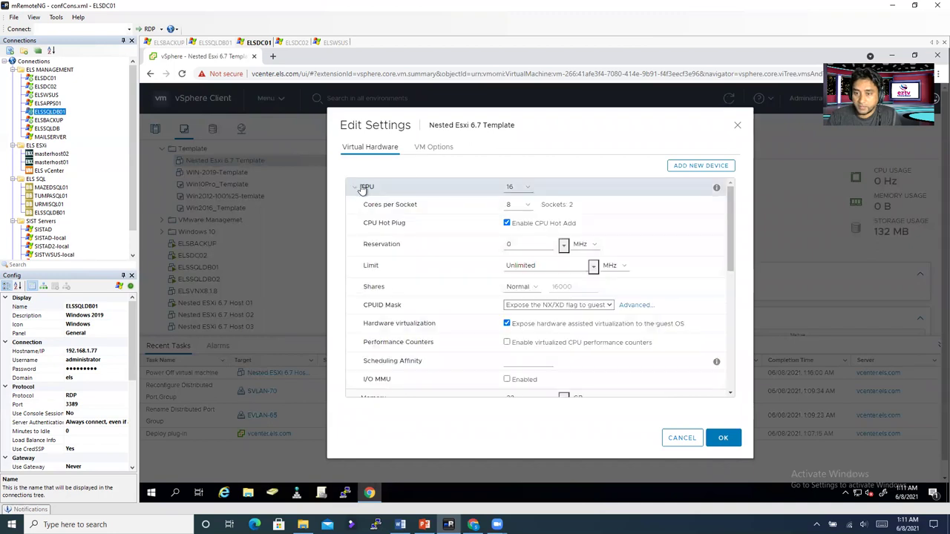
{"action": "left_click", "coordinate": [356, 188]}
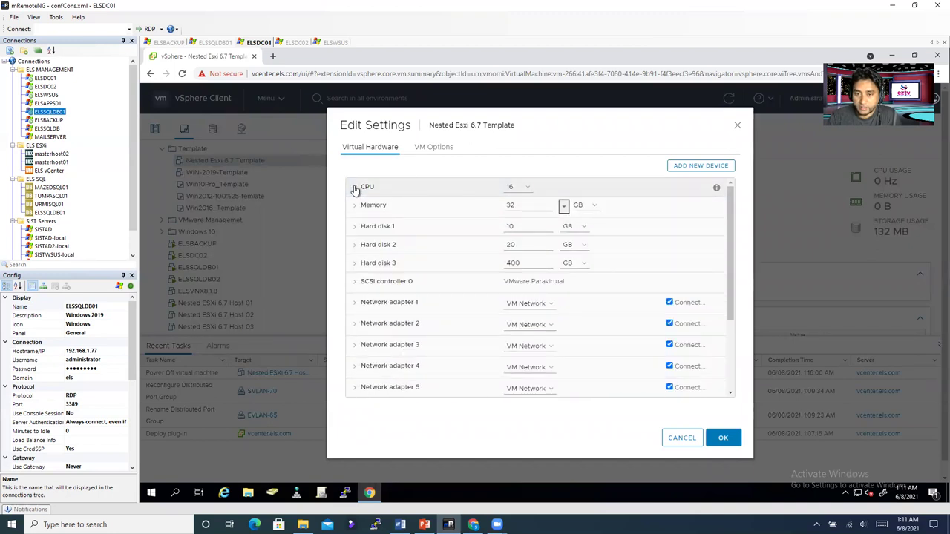
{"action": "left_click", "coordinate": [355, 190]}
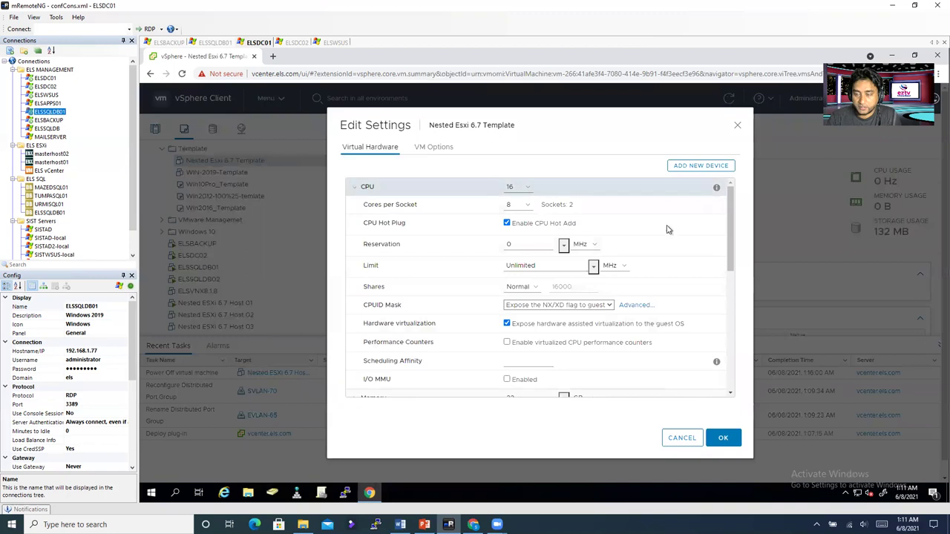
{"action": "left_click", "coordinate": [526, 190]}
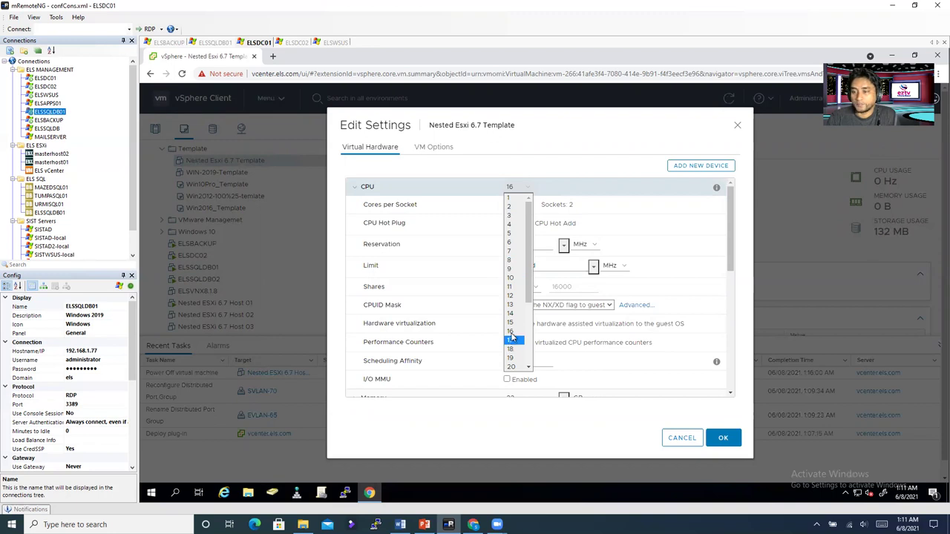
{"action": "scroll", "coordinate": [520, 363], "scroll_direction": "down", "scroll_amount": 4}
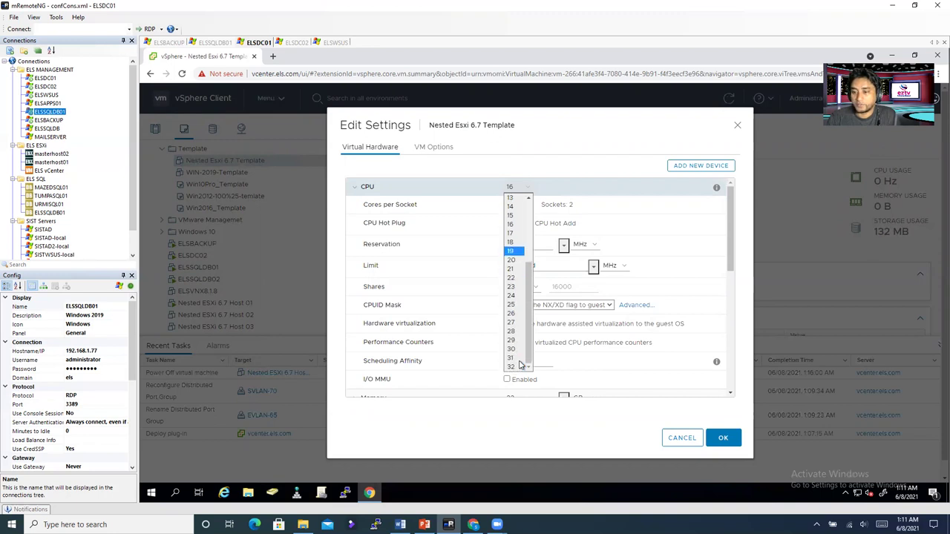
{"action": "left_click", "coordinate": [519, 364]}
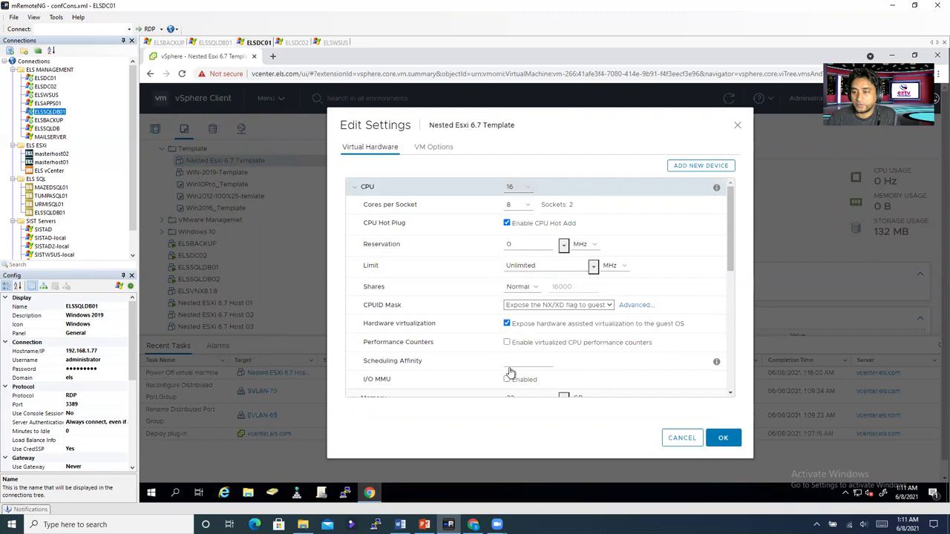
{"action": "left_click", "coordinate": [528, 205]}
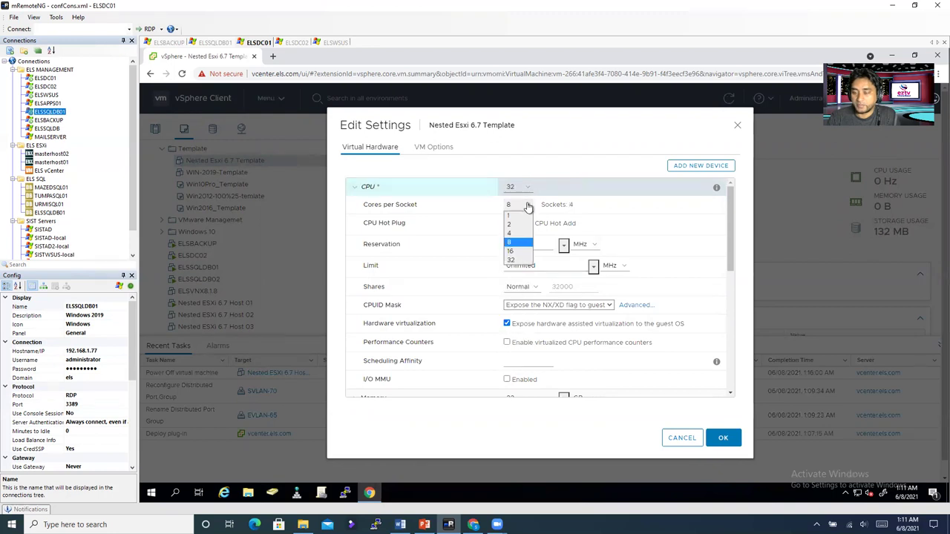
{"action": "left_click", "coordinate": [609, 186]}
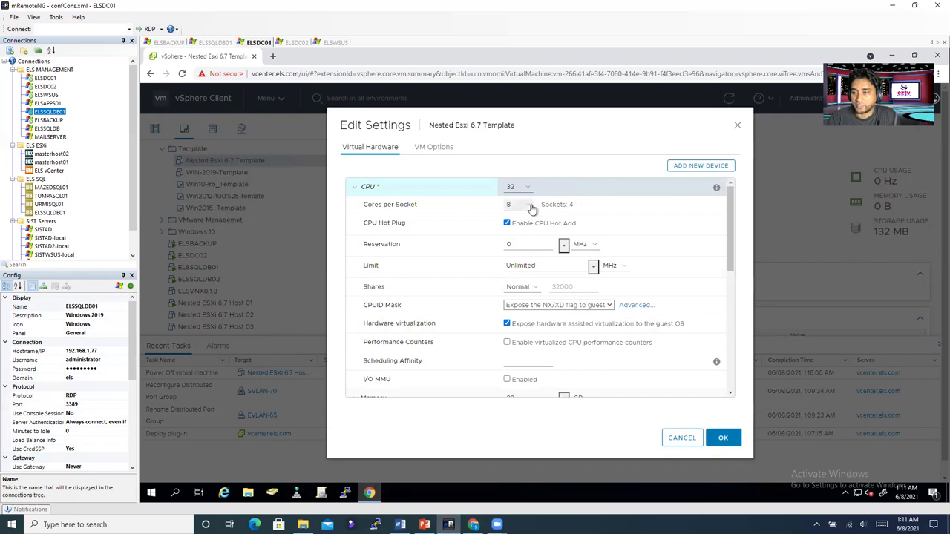
{"action": "left_click", "coordinate": [528, 205]}
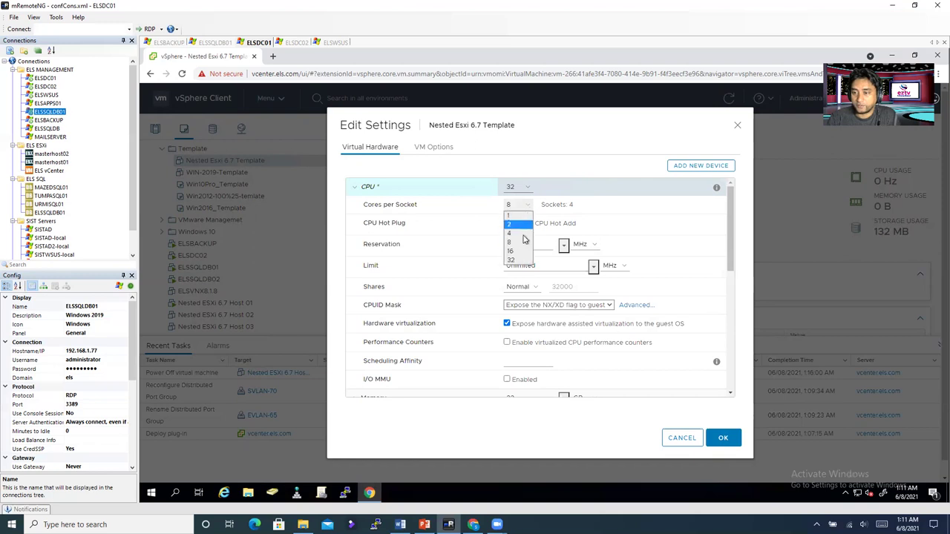
{"action": "left_click", "coordinate": [520, 258]}
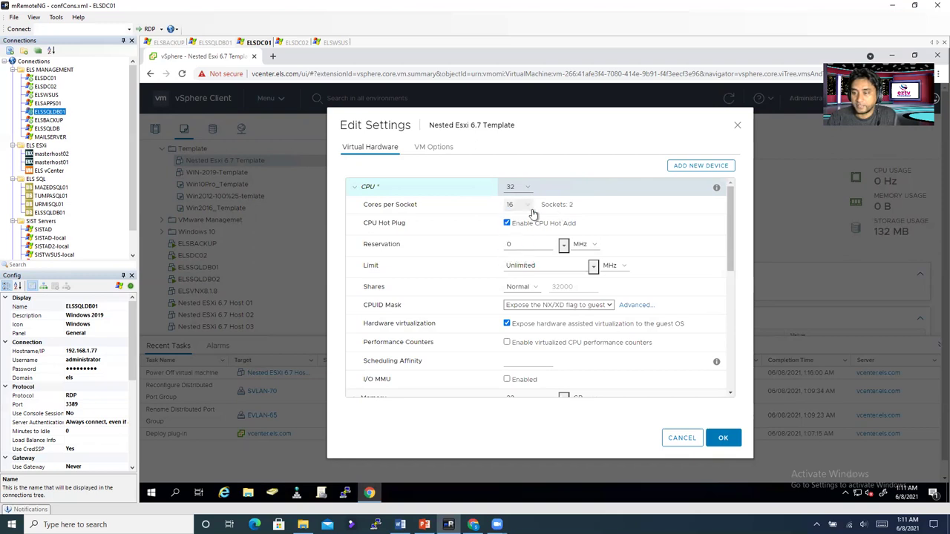
{"action": "left_click_drag", "start_coordinate": [576, 209], "coordinate": [559, 206]}
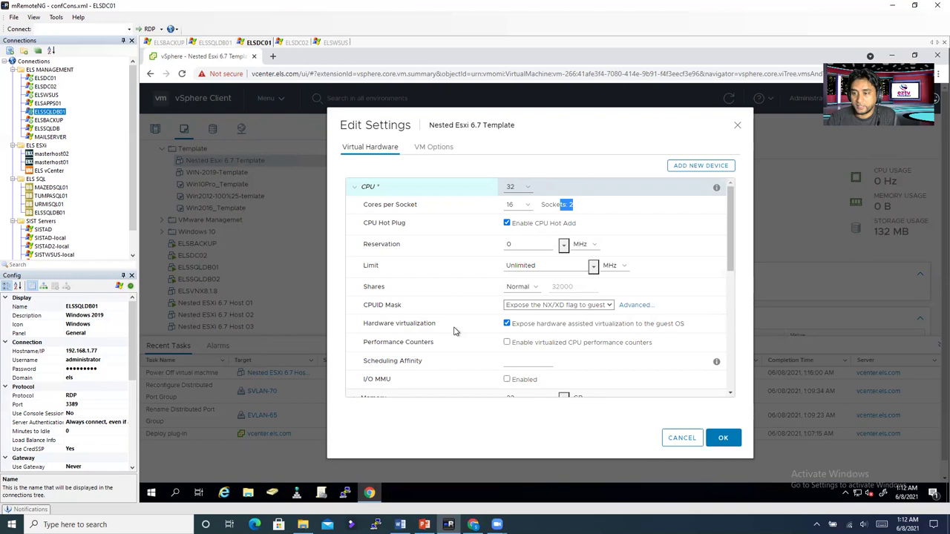
Step: Review the template's hardware virtualization, 10/20/400 GB disks and six VM Network adapters
{"action": "scroll", "coordinate": [455, 332], "scroll_direction": "down", "scroll_amount": 2}
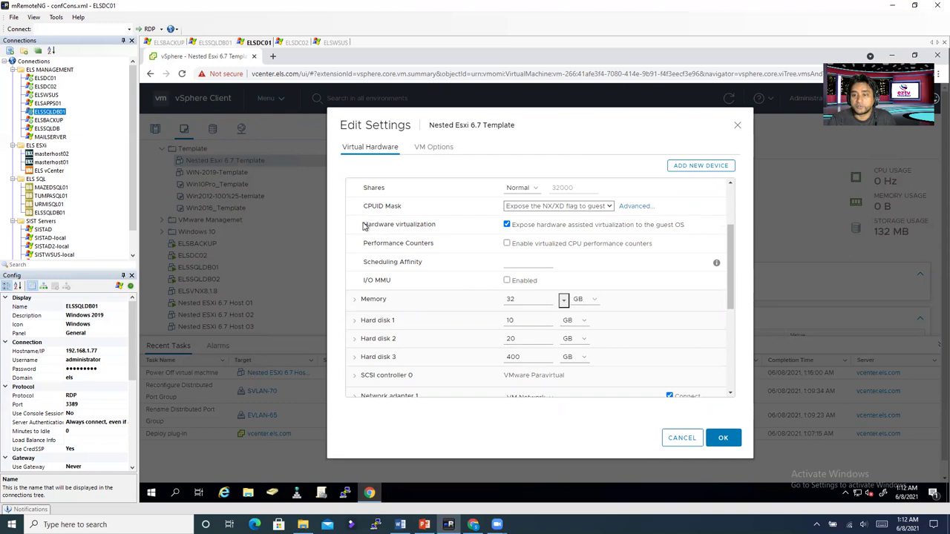
{"action": "left_click_drag", "start_coordinate": [364, 225], "coordinate": [458, 223]}
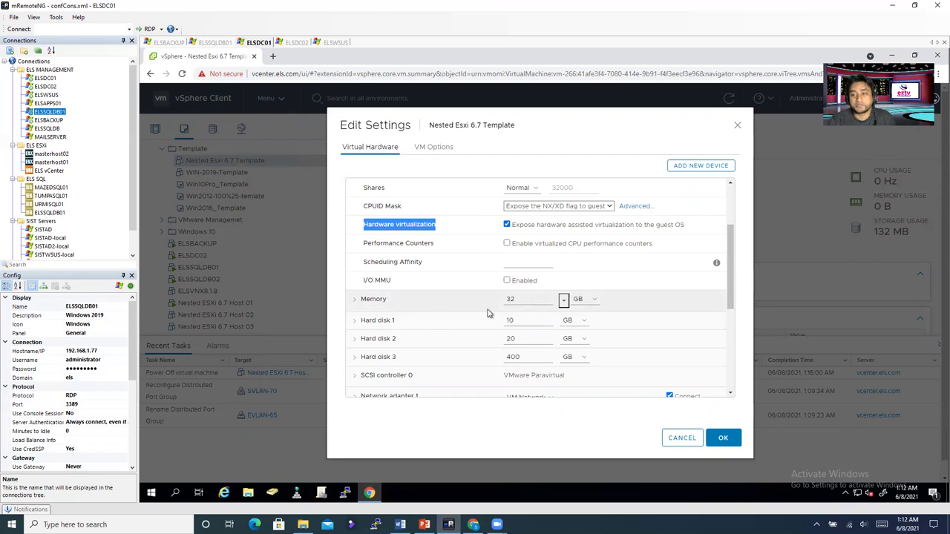
{"action": "scroll", "coordinate": [438, 318], "scroll_direction": "down", "scroll_amount": 2}
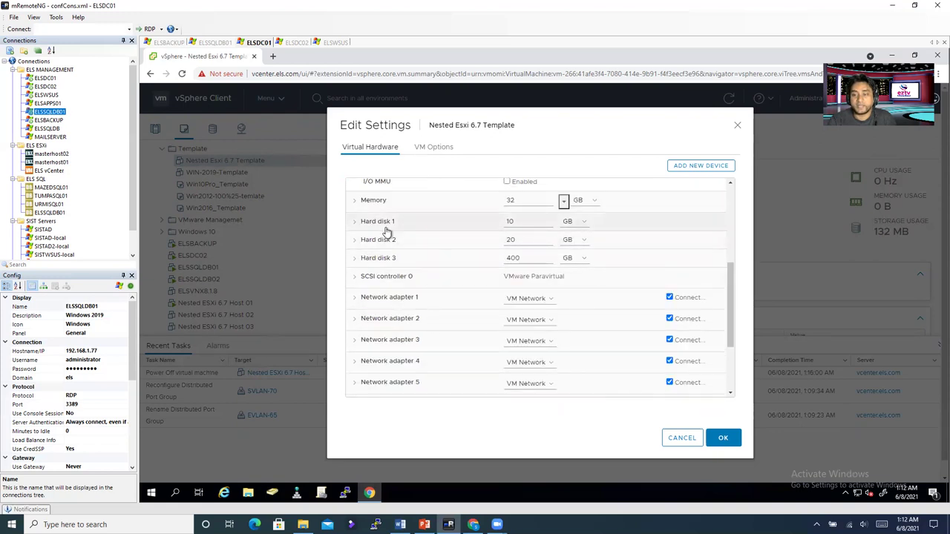
{"action": "double_click", "coordinate": [503, 222]}
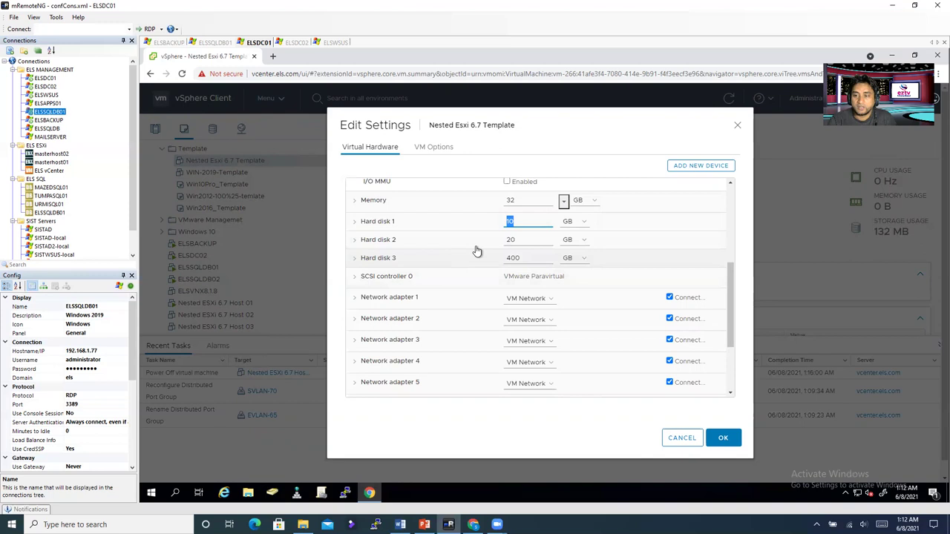
{"action": "left_click_drag", "start_coordinate": [504, 240], "coordinate": [519, 244]}
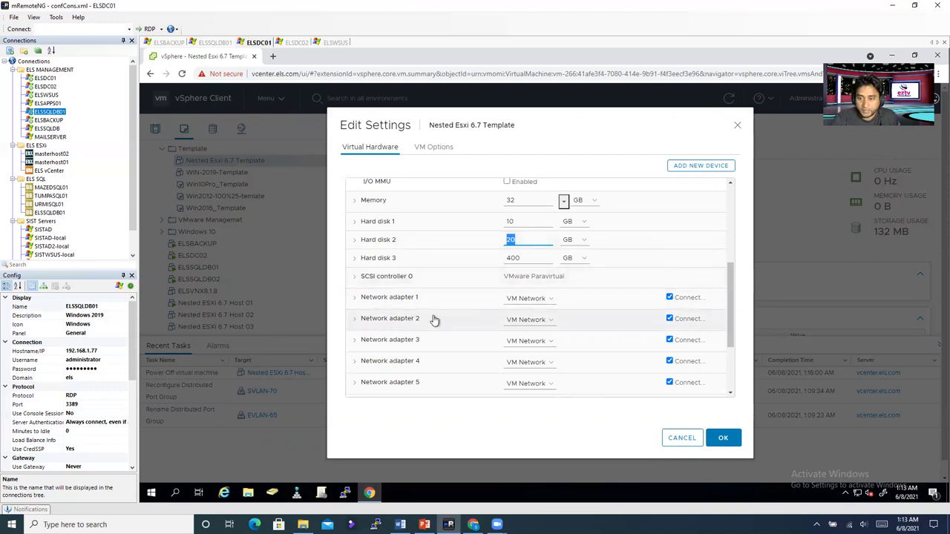
{"action": "scroll", "coordinate": [436, 328], "scroll_direction": "down", "scroll_amount": 2}
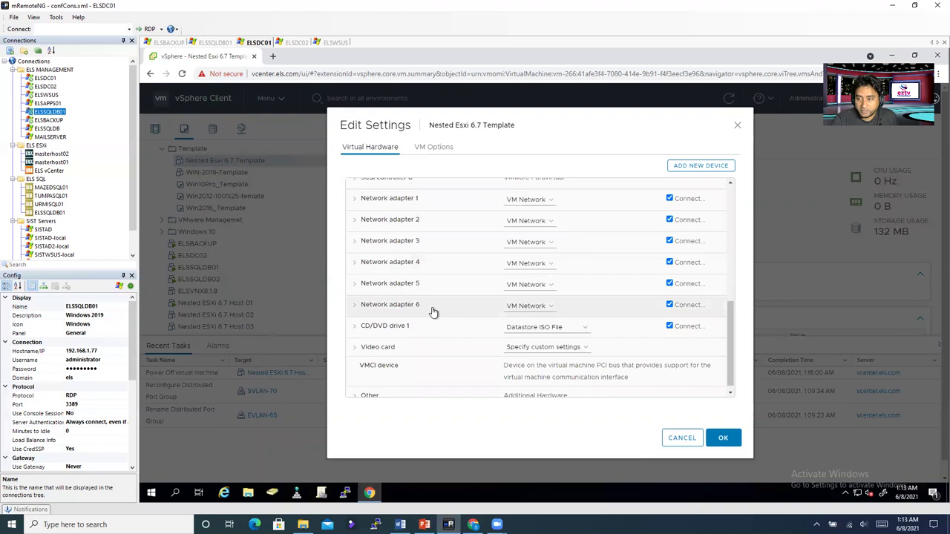
{"action": "scroll", "coordinate": [437, 309], "scroll_direction": "up", "scroll_amount": 3}
{"action": "scroll", "coordinate": [440, 310], "scroll_direction": "down", "scroll_amount": 3}
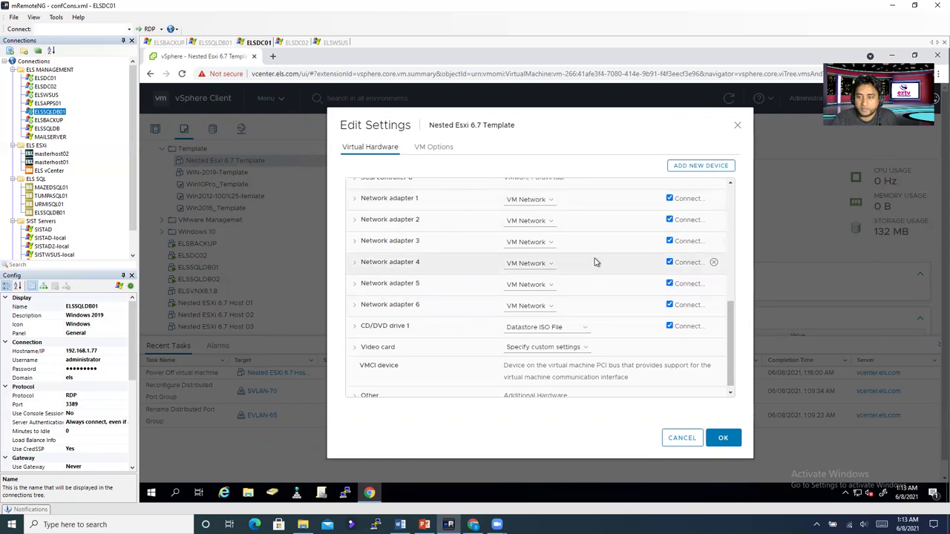
Step: Keep adapter 1 on VM Network, check the CD/DVD Datastore ISO File source, and save the template settings
{"action": "scroll", "coordinate": [594, 262], "scroll_direction": "up", "scroll_amount": 1}
{"action": "left_click", "coordinate": [529, 250]}
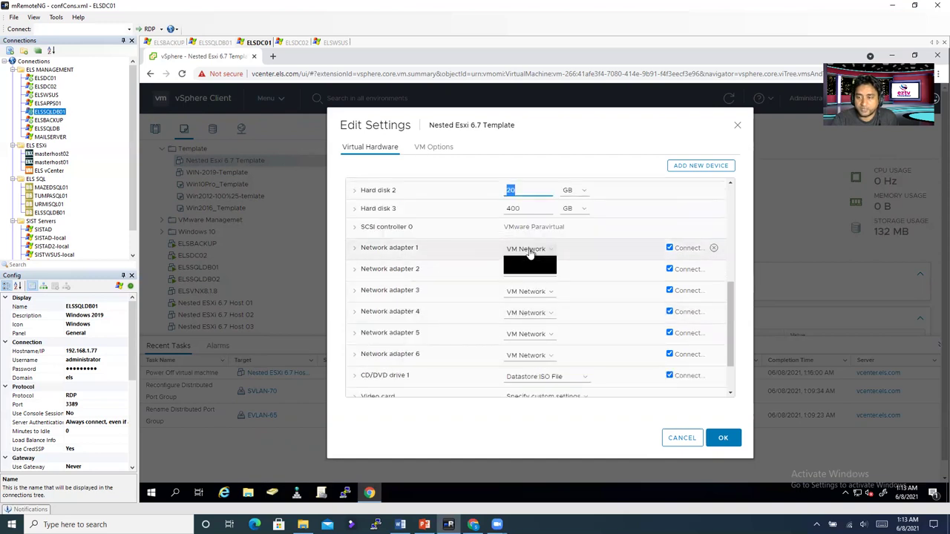
{"action": "left_click", "coordinate": [528, 271]}
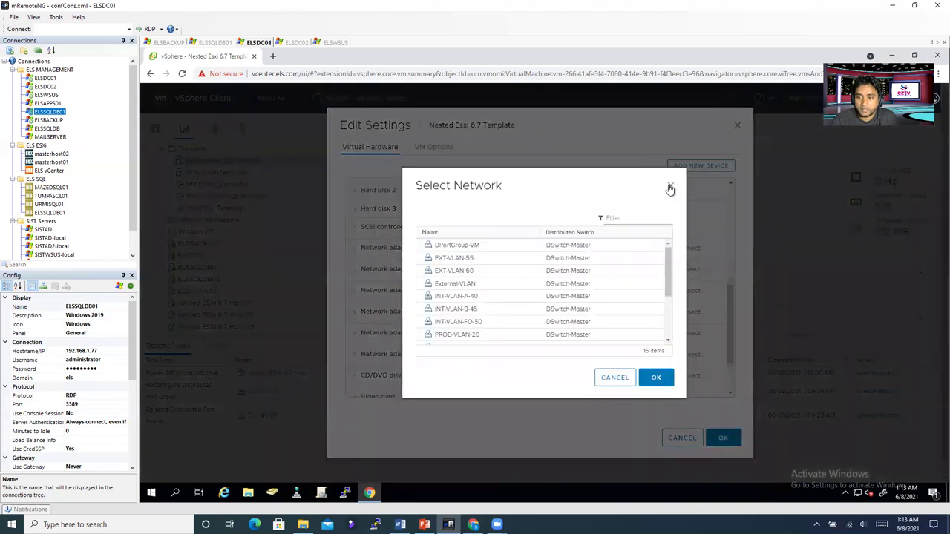
{"action": "left_click", "coordinate": [650, 374]}
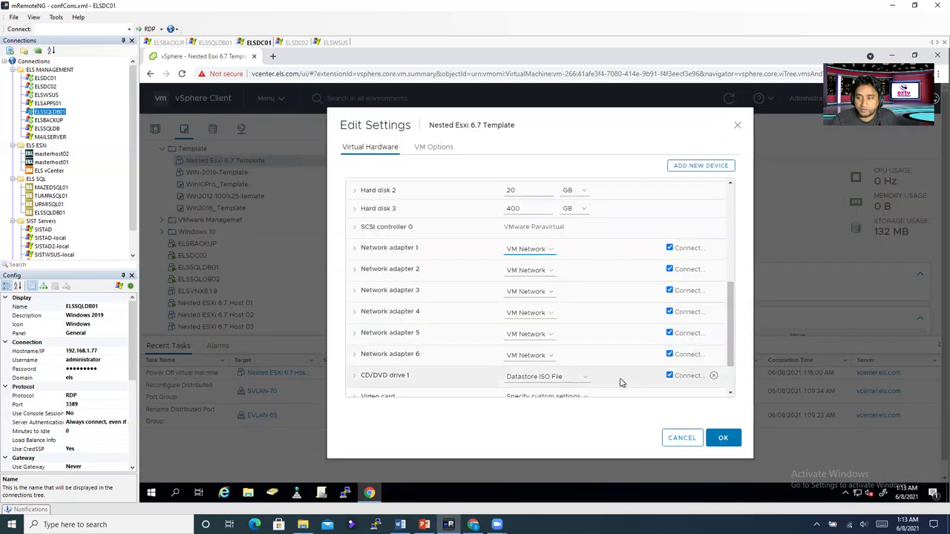
{"action": "scroll", "coordinate": [563, 376], "scroll_direction": "down", "scroll_amount": 2}
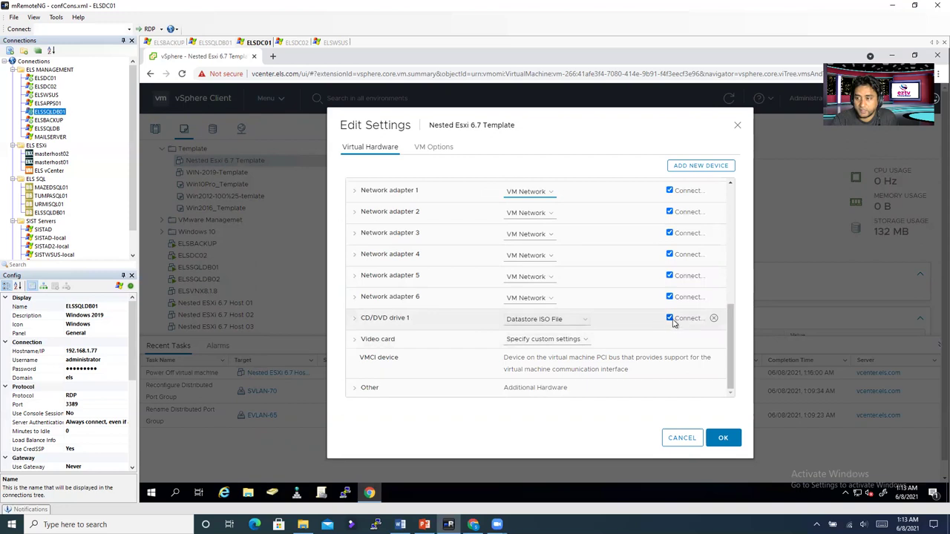
{"action": "left_click", "coordinate": [560, 321]}
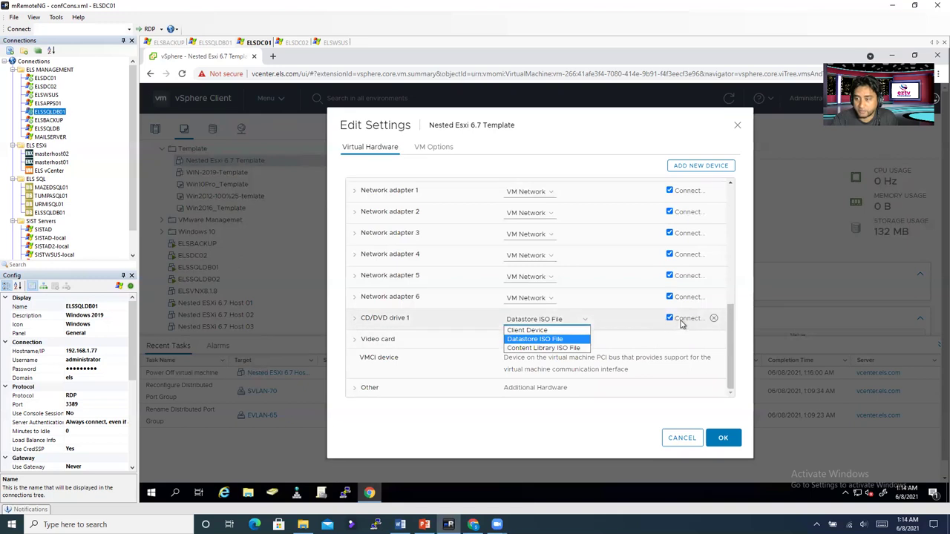
{"action": "left_click", "coordinate": [722, 438]}
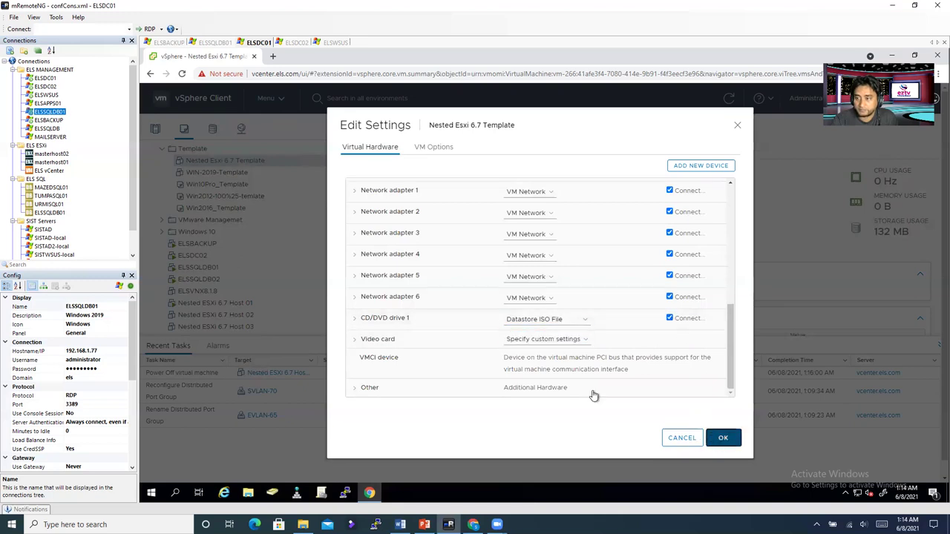
{"action": "left_click", "coordinate": [221, 162]}
Step: Convert the Nested Esxi 6.7 Template virtual machine to a template
{"action": "right_click", "coordinate": [220, 163]}
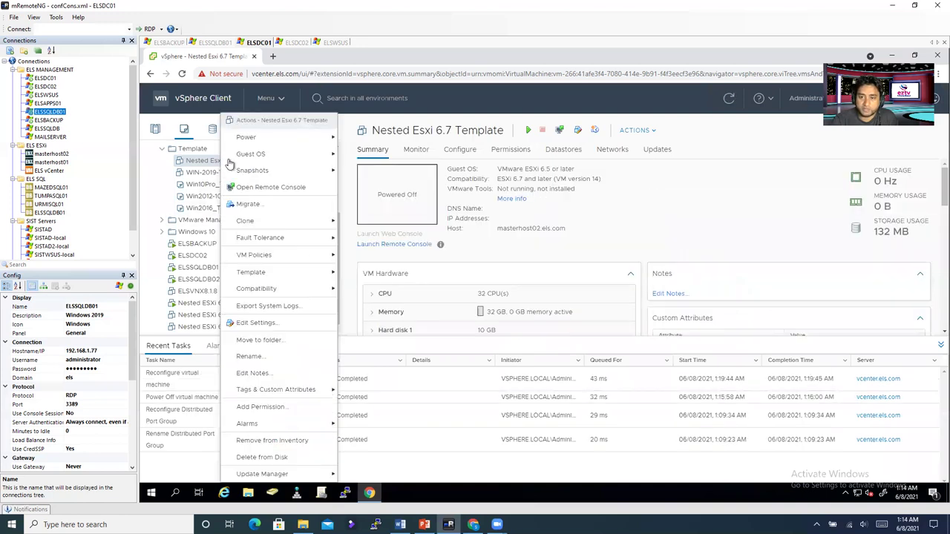
{"action": "left_click", "coordinate": [153, 175]}
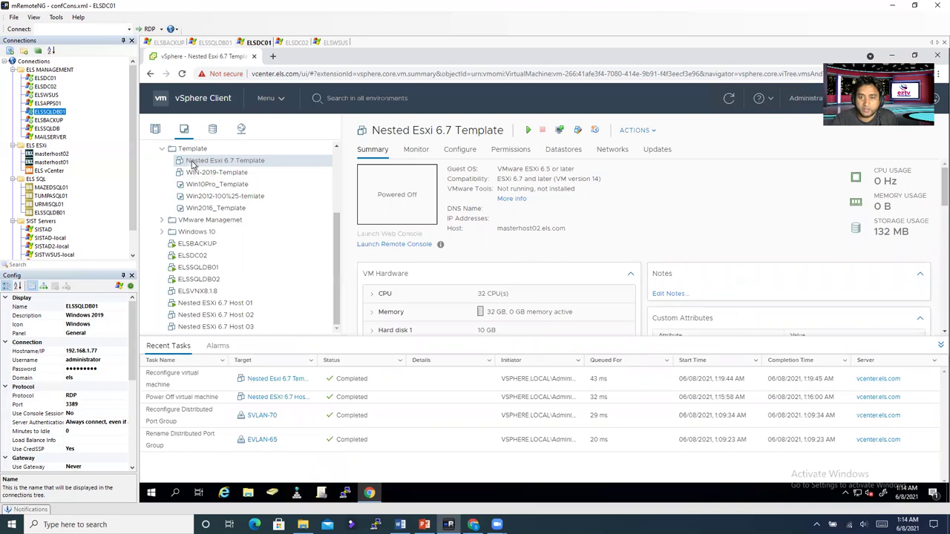
{"action": "right_click", "coordinate": [192, 164]}
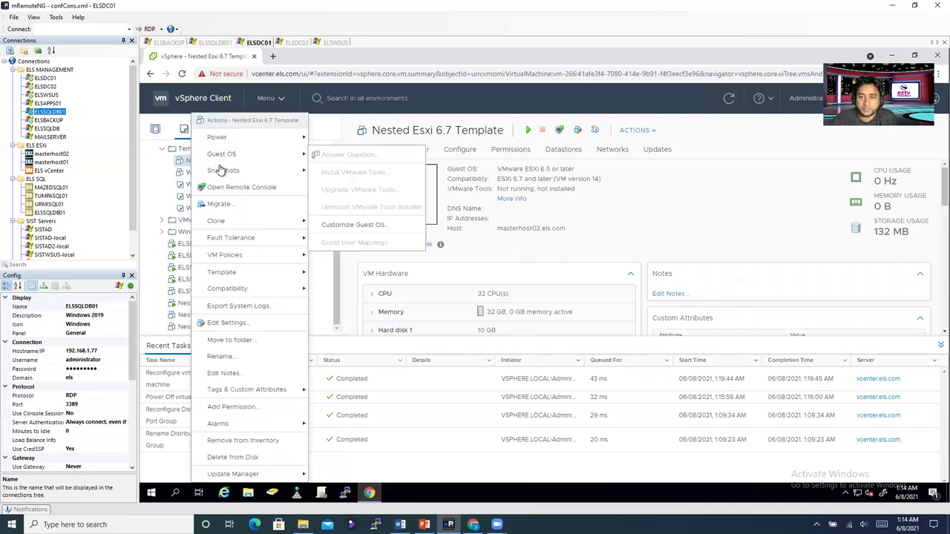
{"action": "mouse_move", "coordinate": [230, 224]}
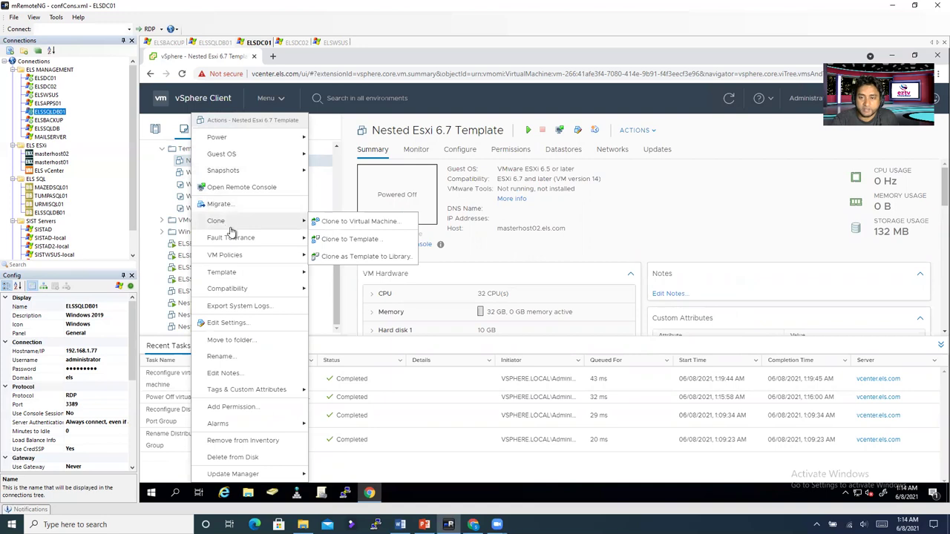
{"action": "mouse_move", "coordinate": [242, 275]}
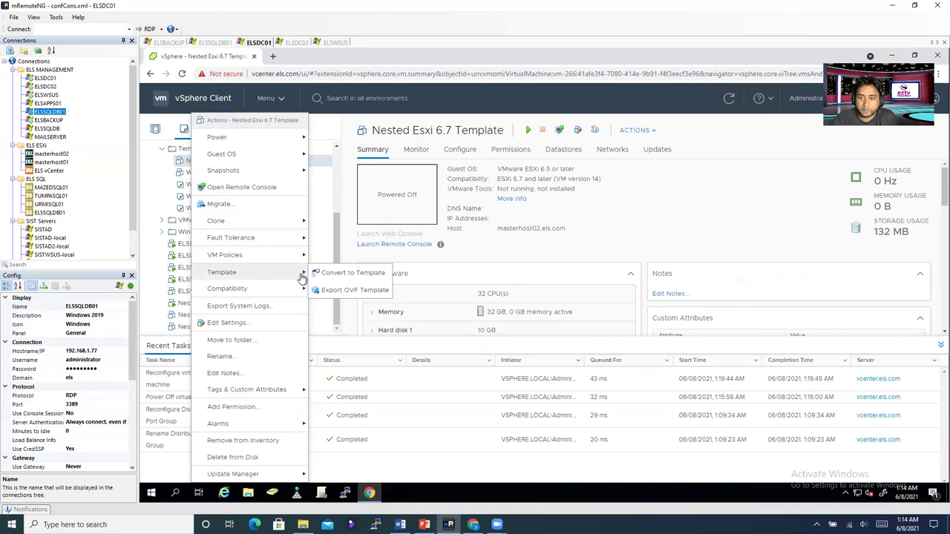
{"action": "left_click", "coordinate": [331, 279]}
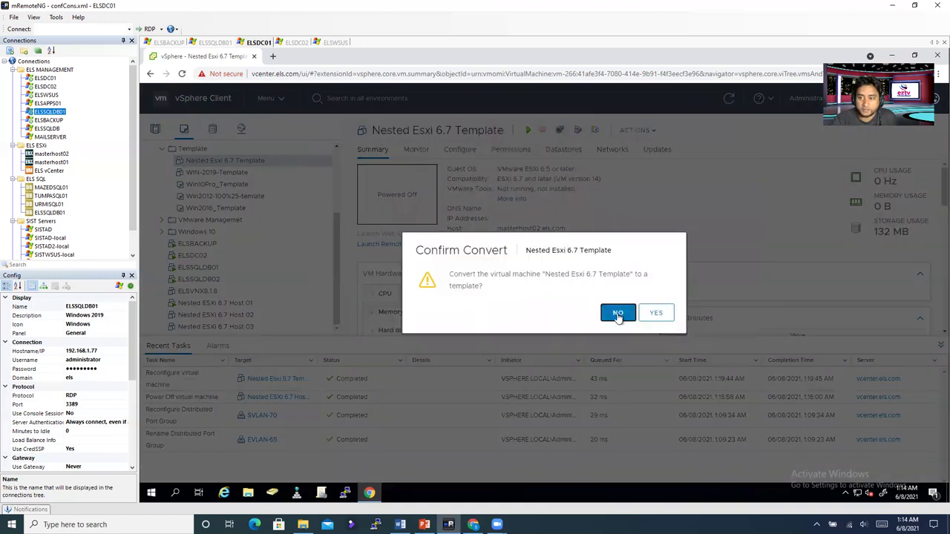
{"action": "left_click", "coordinate": [616, 312]}
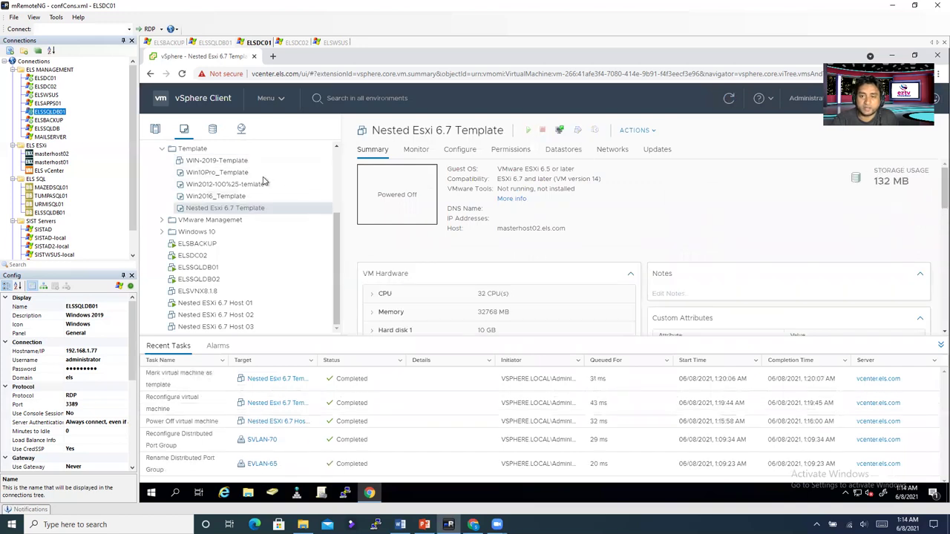
Step: Check the new template's actions menu and return to the Hosts and Clusters inventory
{"action": "right_click", "coordinate": [235, 213]}
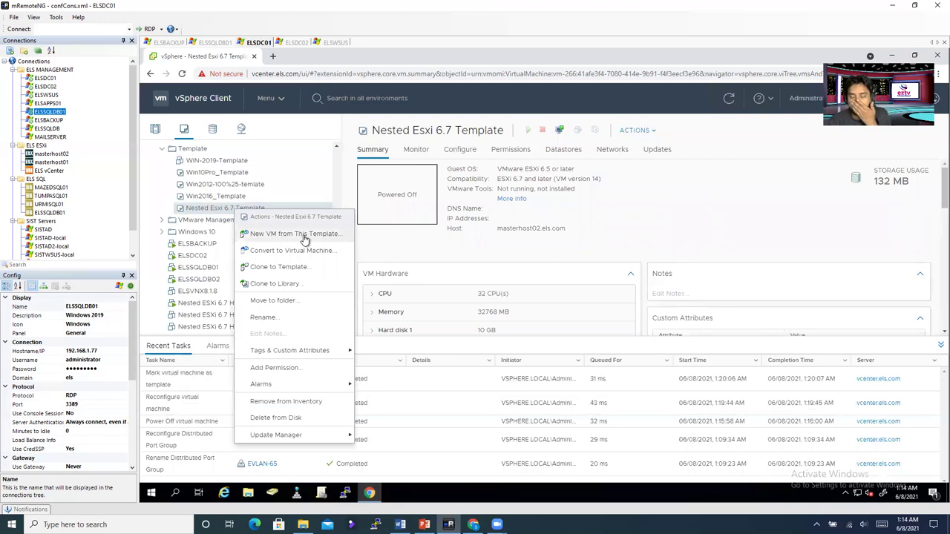
{"action": "left_click", "coordinate": [364, 251]}
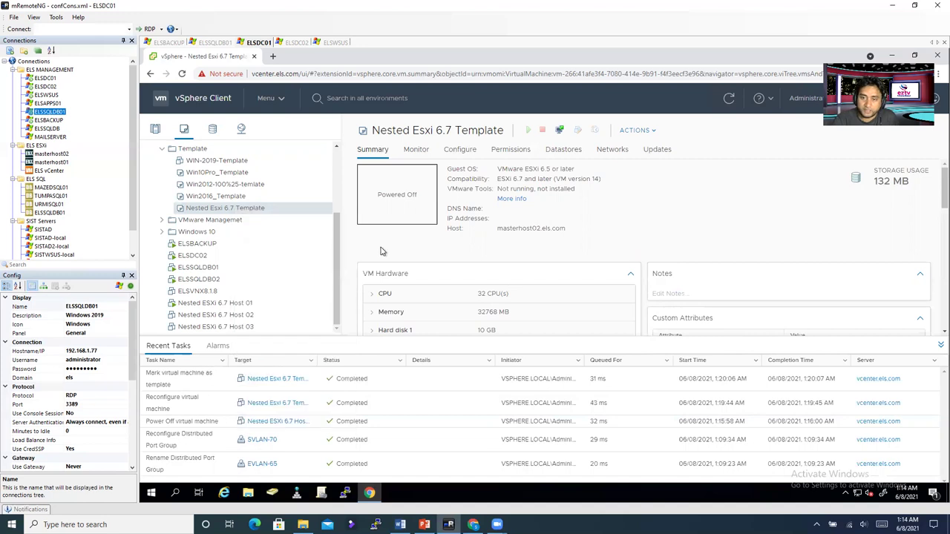
{"action": "scroll", "coordinate": [335, 248], "scroll_direction": "up", "scroll_amount": 1}
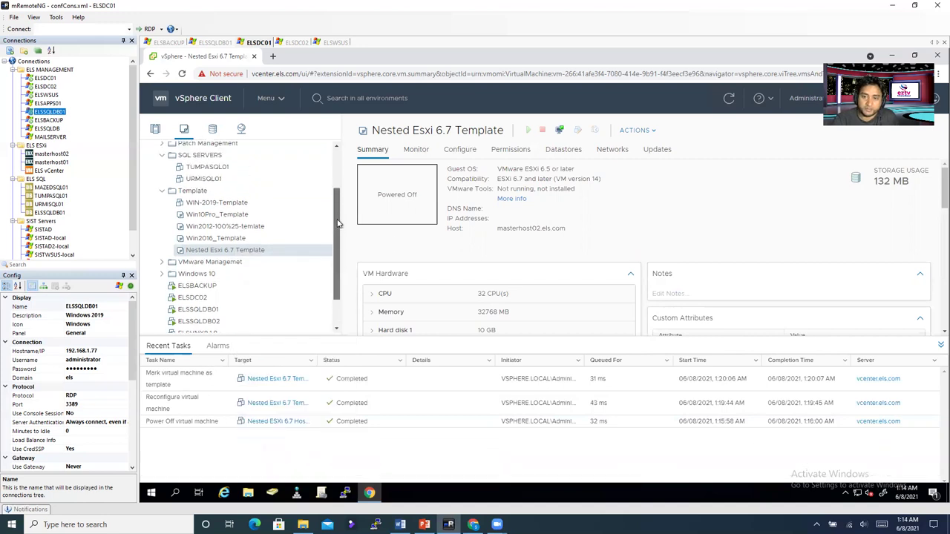
{"action": "left_click", "coordinate": [155, 130]}
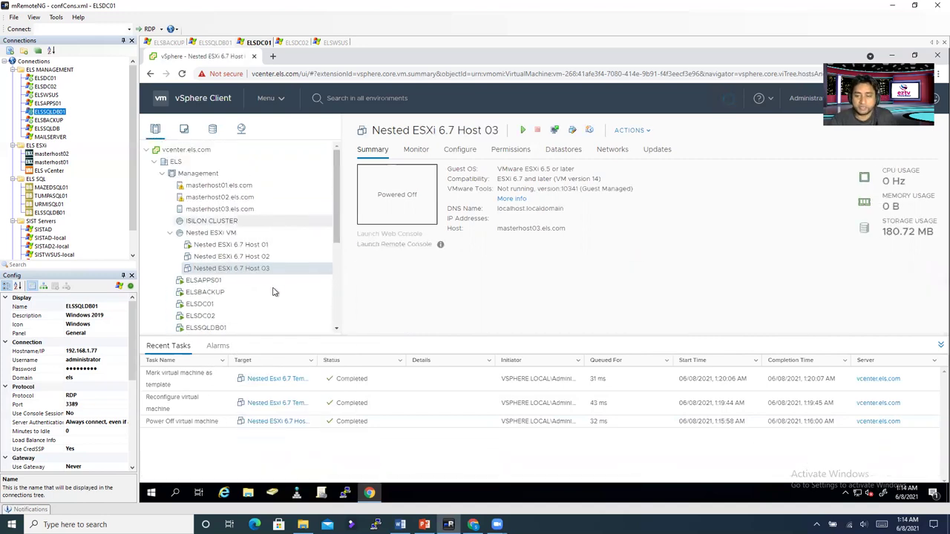
Step: Power off Nested ESXi 6.7 Host 01 and confirm the power-off
{"action": "left_click", "coordinate": [251, 245]}
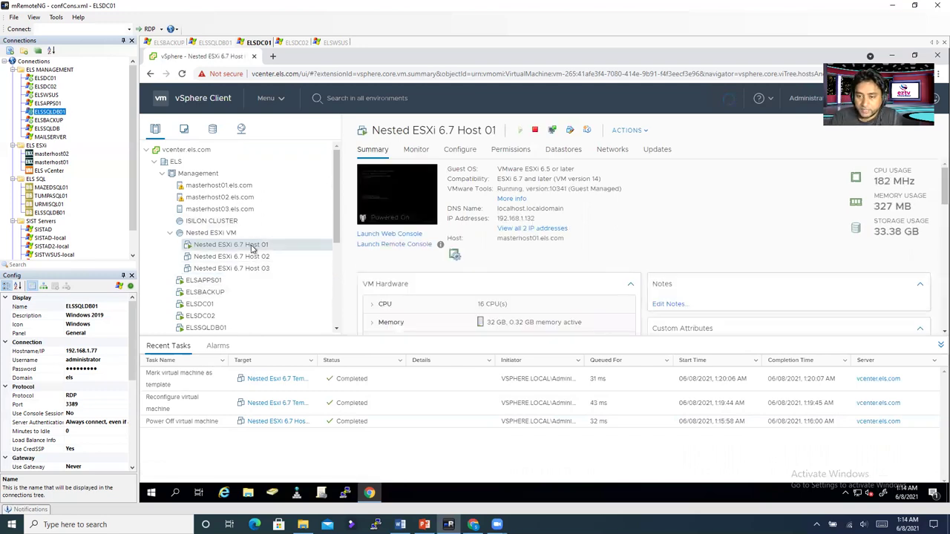
{"action": "right_click", "coordinate": [251, 249]}
{"action": "mouse_move", "coordinate": [301, 140]}
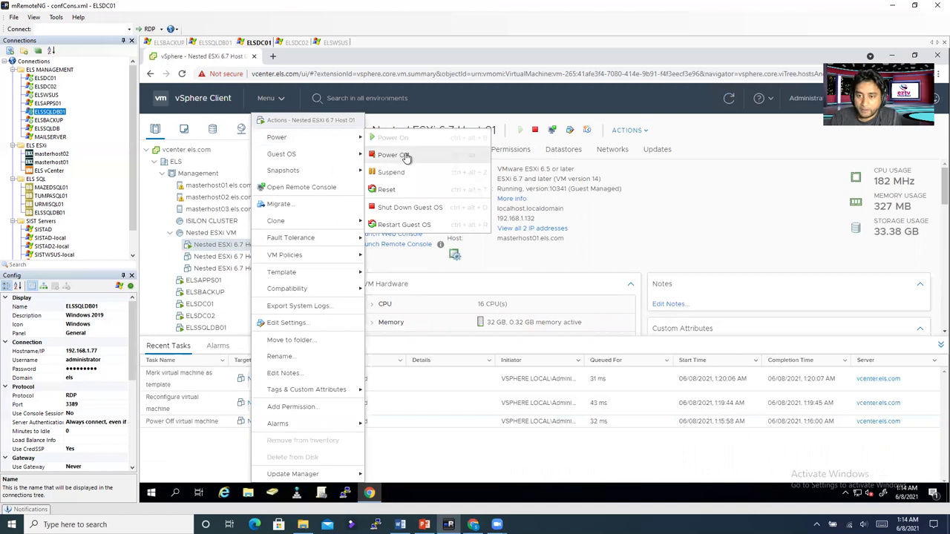
{"action": "left_click", "coordinate": [406, 157]}
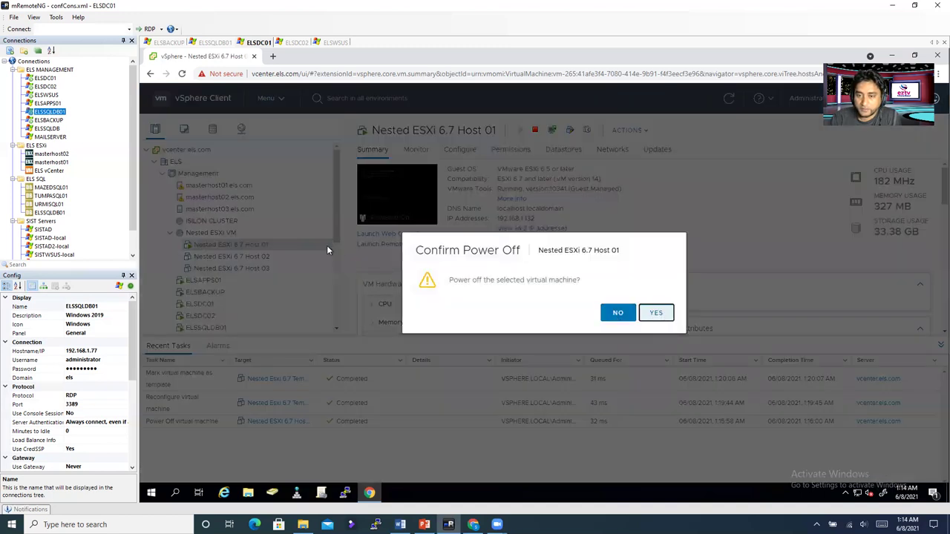
{"action": "key", "text": "Return"}
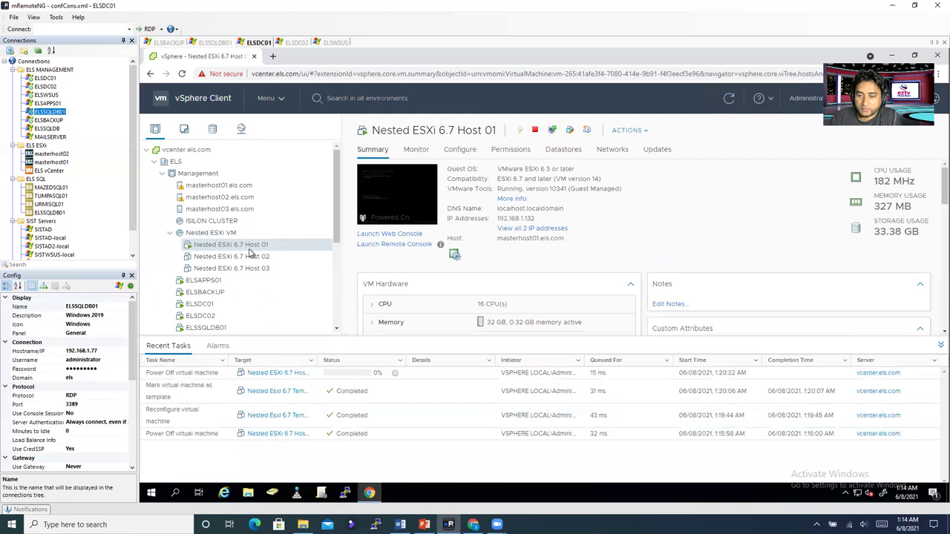
{"action": "right_click", "coordinate": [250, 250]}
{"action": "mouse_move", "coordinate": [297, 141]}
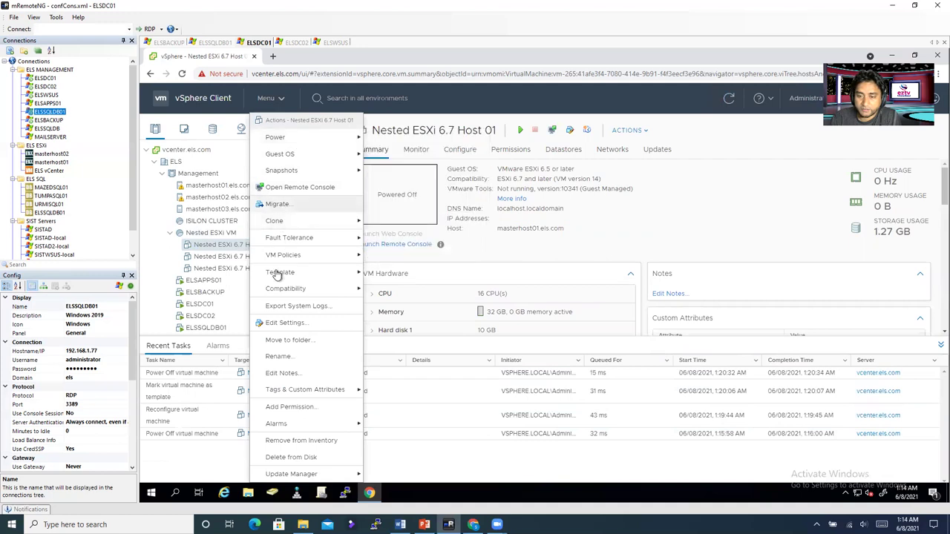
Step: In Host 01's settings, set 32 CPUs with 16 cores per socket across 2 sockets
{"action": "left_click", "coordinate": [293, 323]}
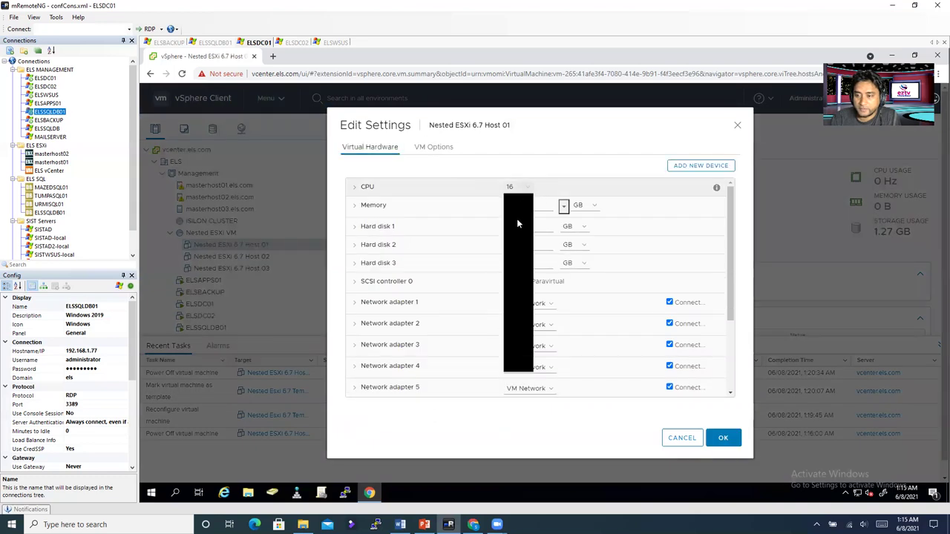
{"action": "left_click_drag", "start_coordinate": [528, 212], "coordinate": [532, 313]}
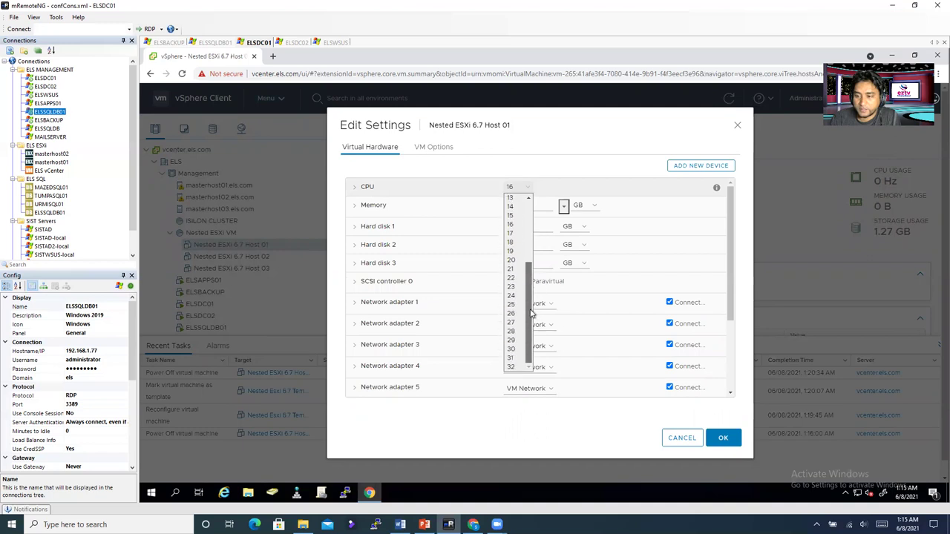
{"action": "left_click", "coordinate": [511, 367]}
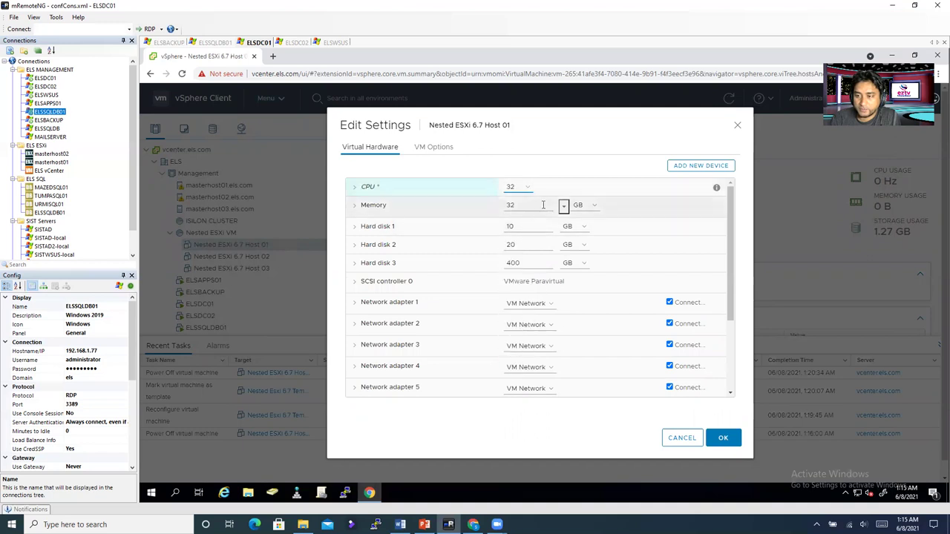
{"action": "left_click", "coordinate": [355, 188]}
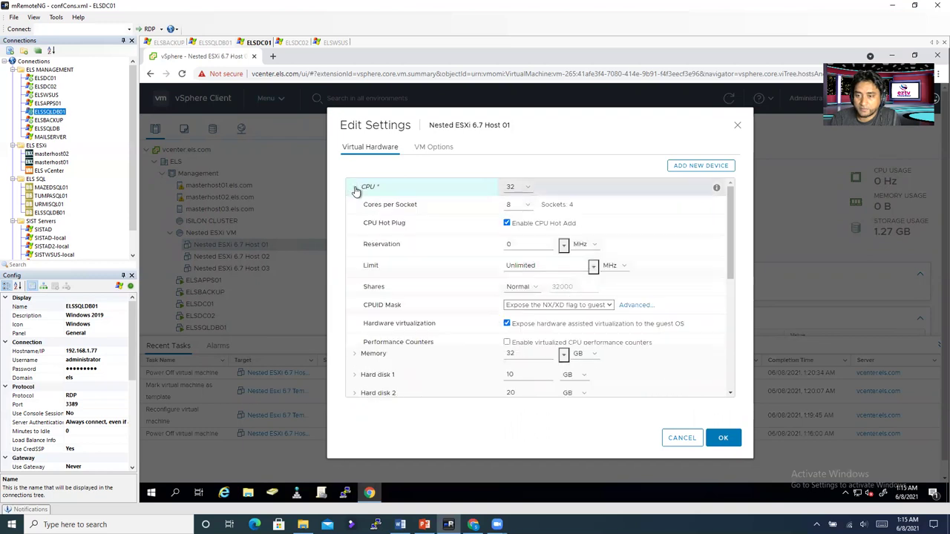
{"action": "left_click", "coordinate": [523, 208]}
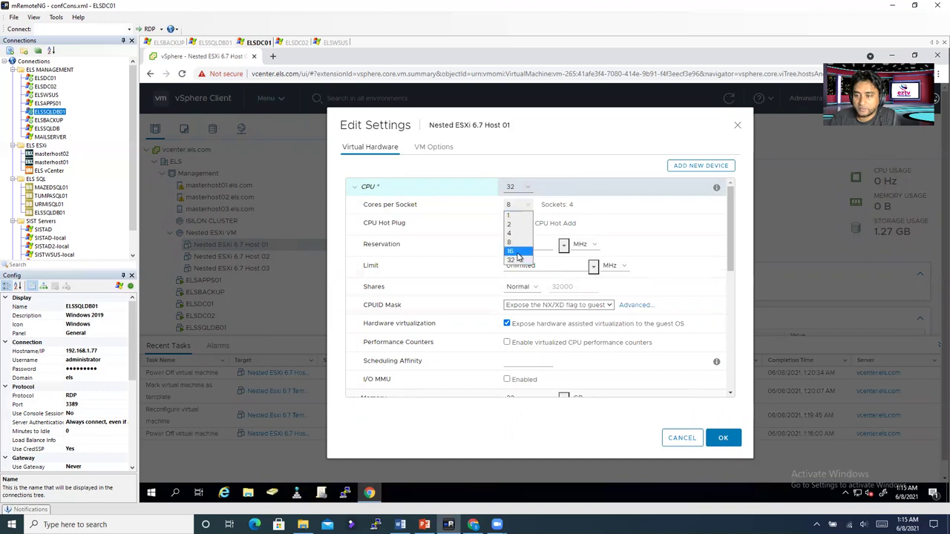
{"action": "left_click", "coordinate": [518, 252]}
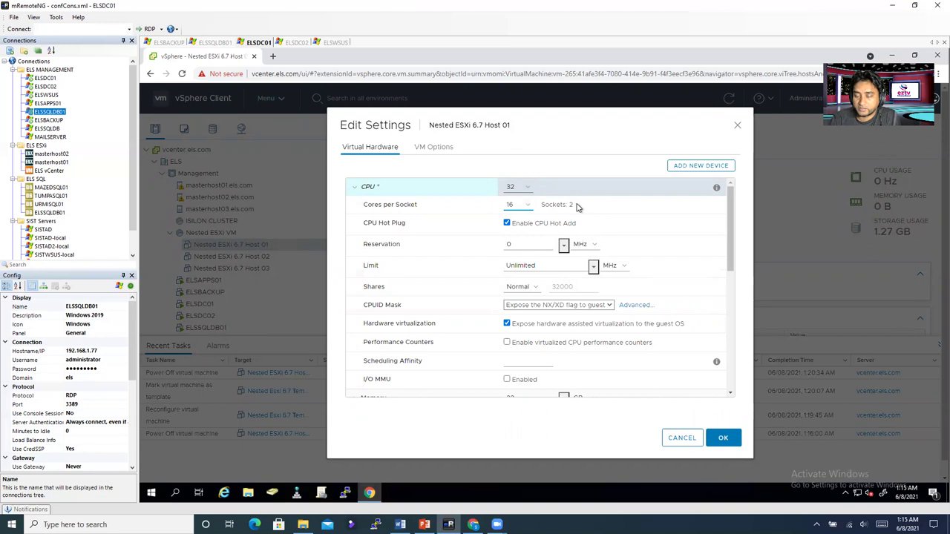
{"action": "left_click_drag", "start_coordinate": [569, 205], "coordinate": [581, 207]}
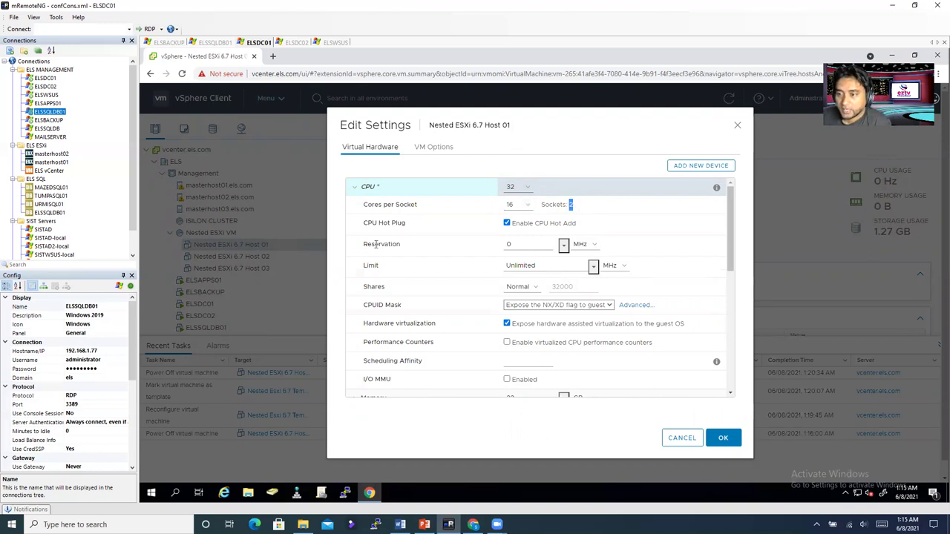
Step: Leave Network adapter 1 on VM Network and save Host 01's hardware changes
{"action": "scroll", "coordinate": [394, 312], "scroll_direction": "down", "scroll_amount": 5}
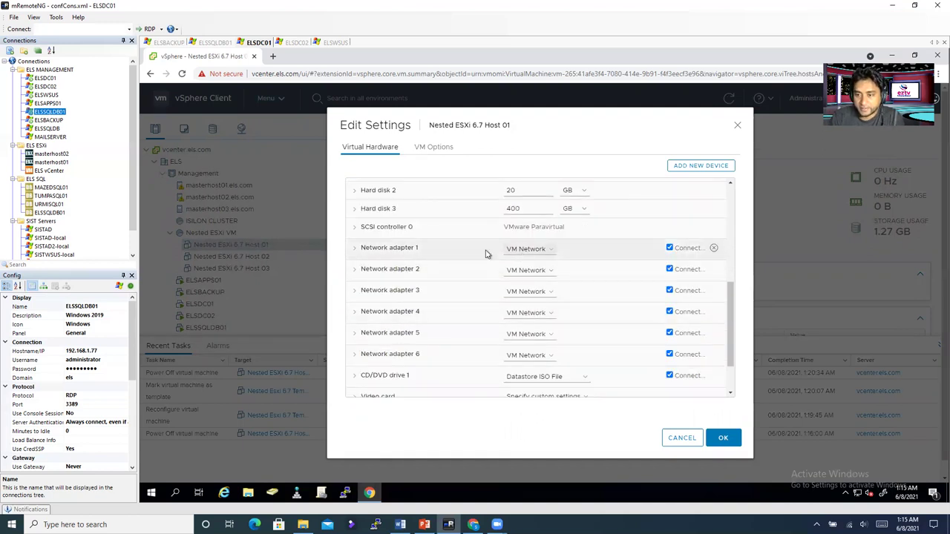
{"action": "left_click", "coordinate": [524, 251]}
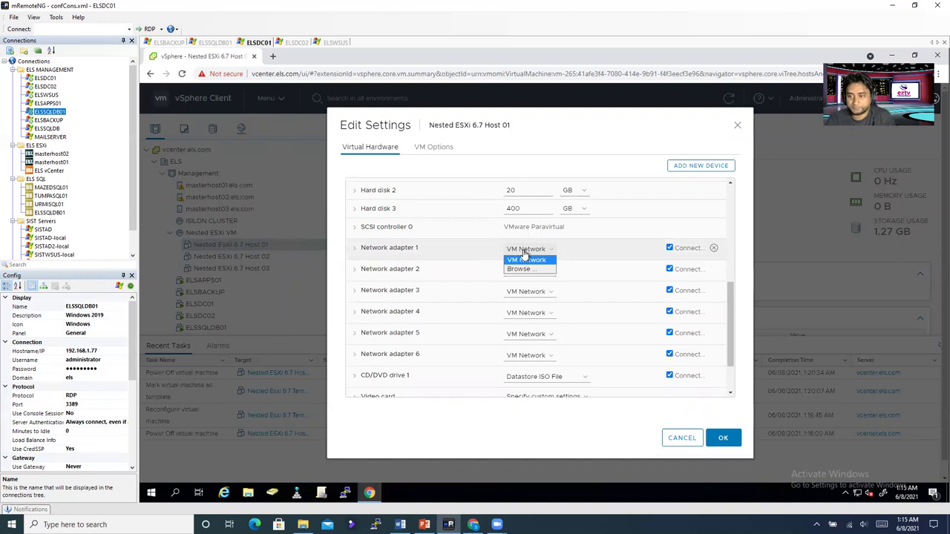
{"action": "left_click", "coordinate": [533, 276]}
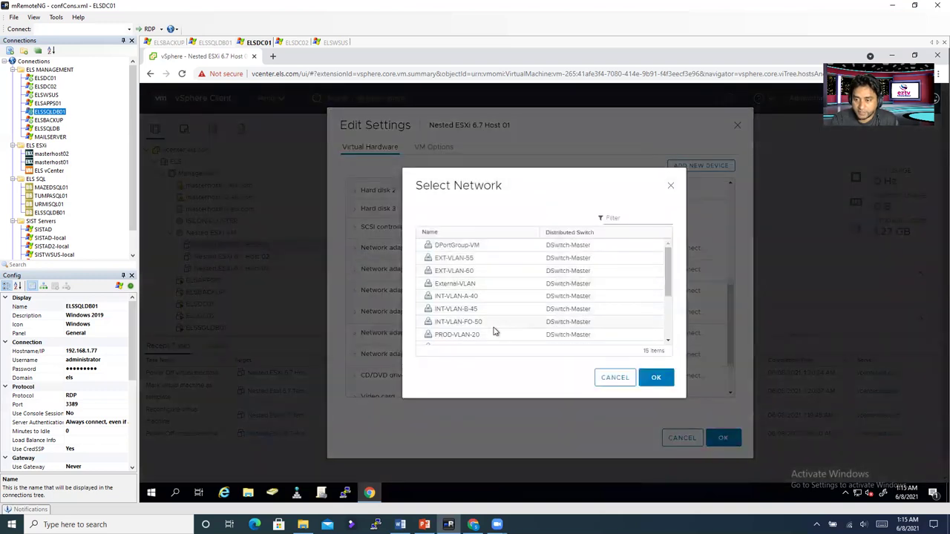
{"action": "scroll", "coordinate": [496, 332], "scroll_direction": "down", "scroll_amount": 2}
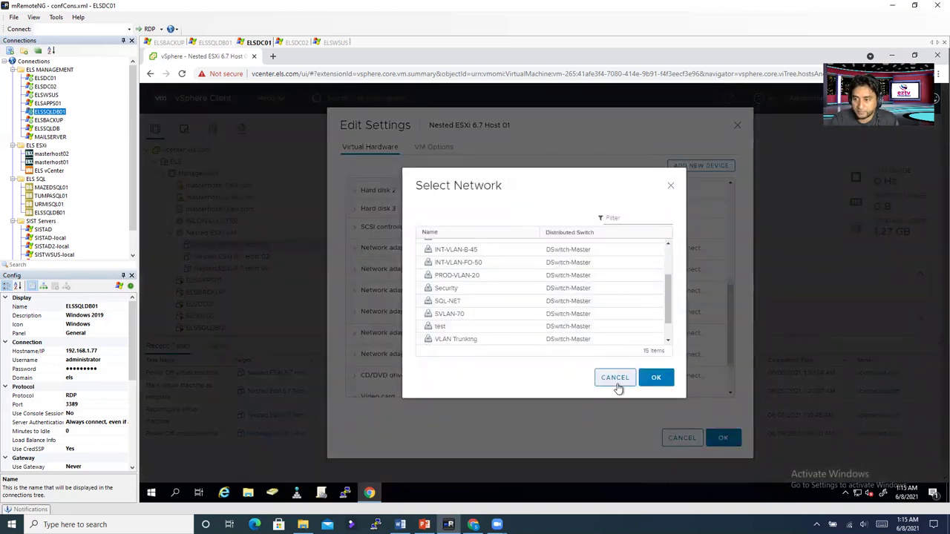
{"action": "left_click", "coordinate": [616, 377]}
{"action": "left_click", "coordinate": [698, 440]}
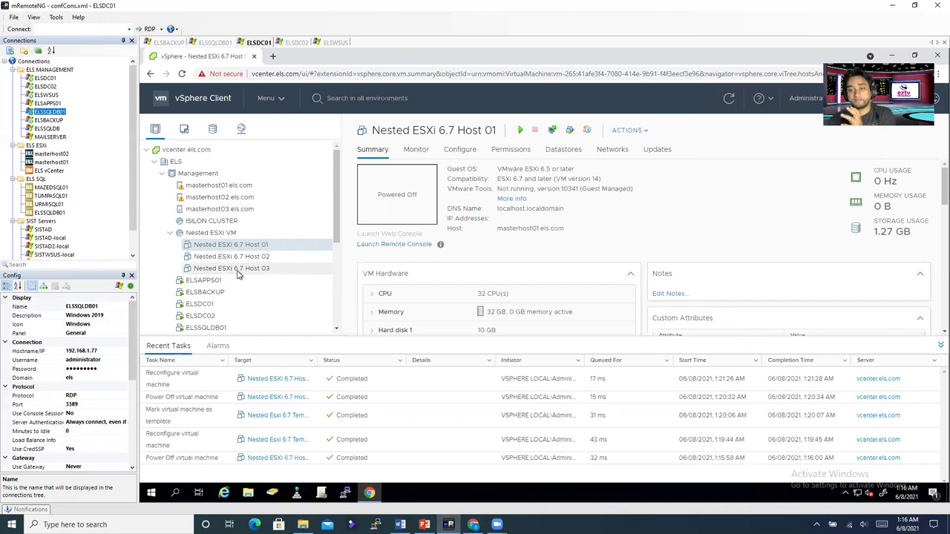
Step: Show the networking inventory with DSwitch-Master's port groups
{"action": "left_click", "coordinate": [243, 130]}
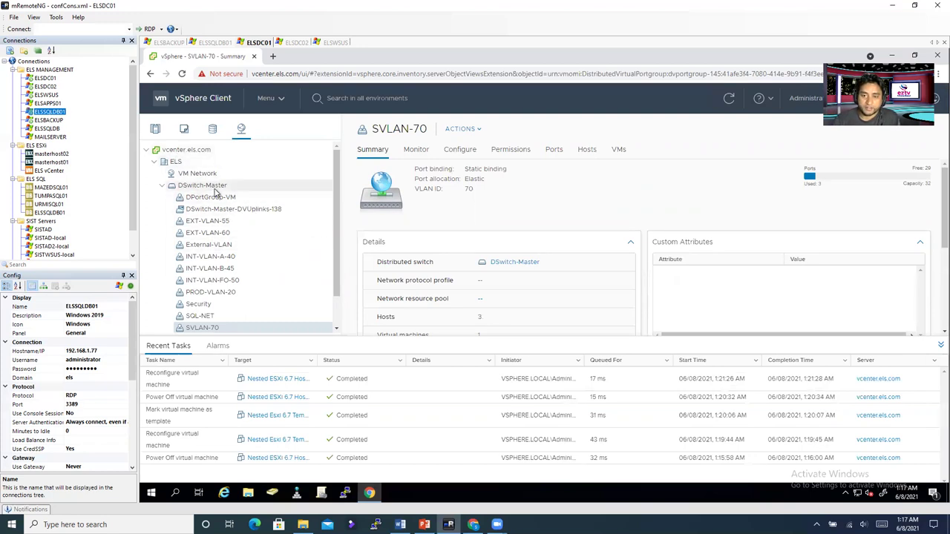
Step: Start a new distributed port group on DSwitch-Master and name it EVLAN
{"action": "left_click", "coordinate": [213, 189]}
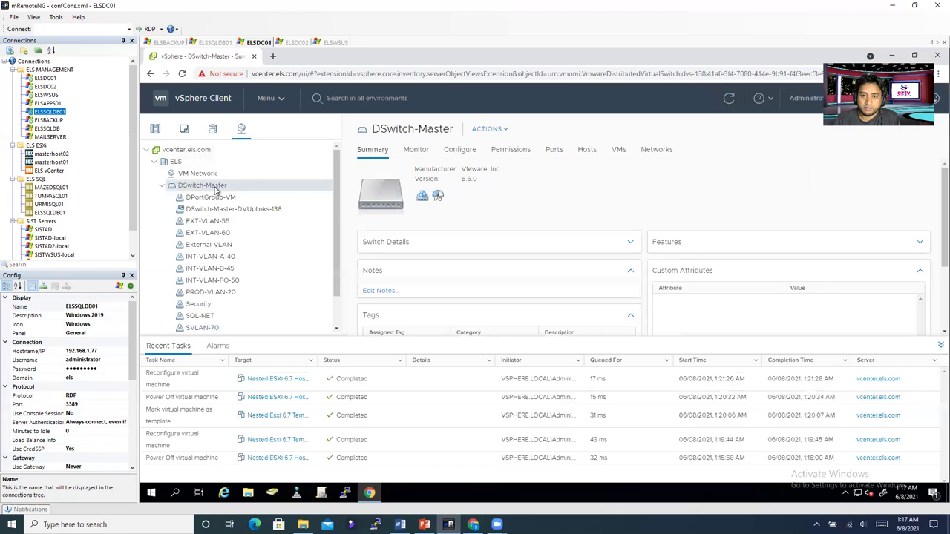
{"action": "right_click", "coordinate": [215, 189]}
{"action": "mouse_move", "coordinate": [253, 214]}
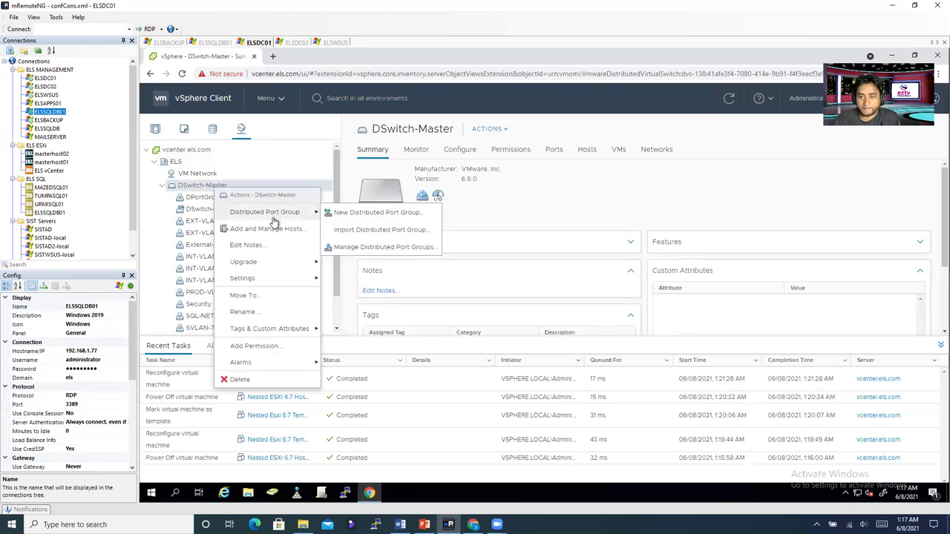
{"action": "left_click", "coordinate": [358, 215]}
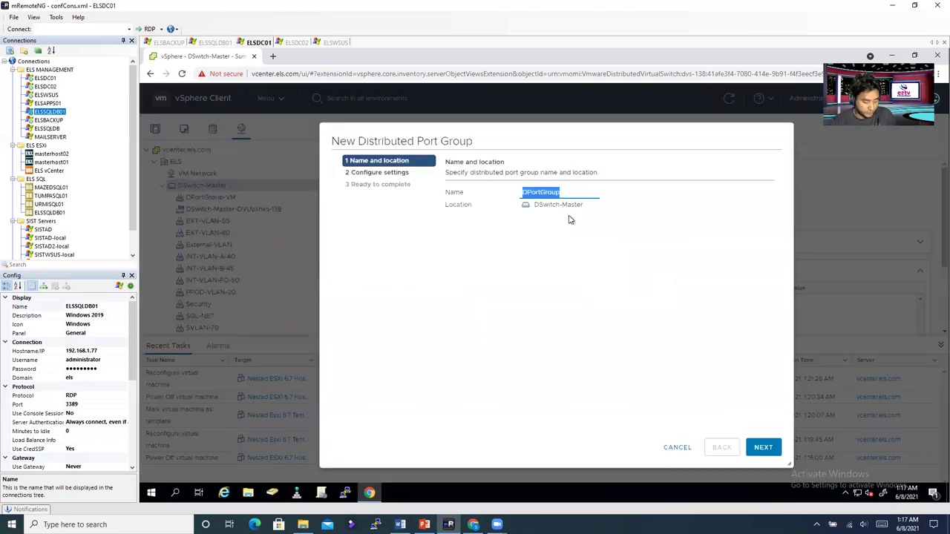
{"action": "type", "text": "E"}
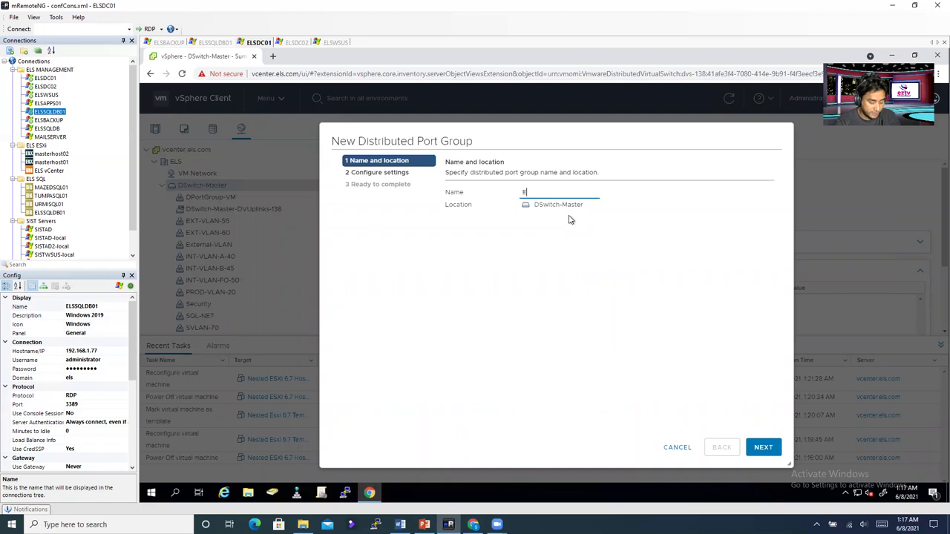
{"action": "type", "text": "VLAN"}
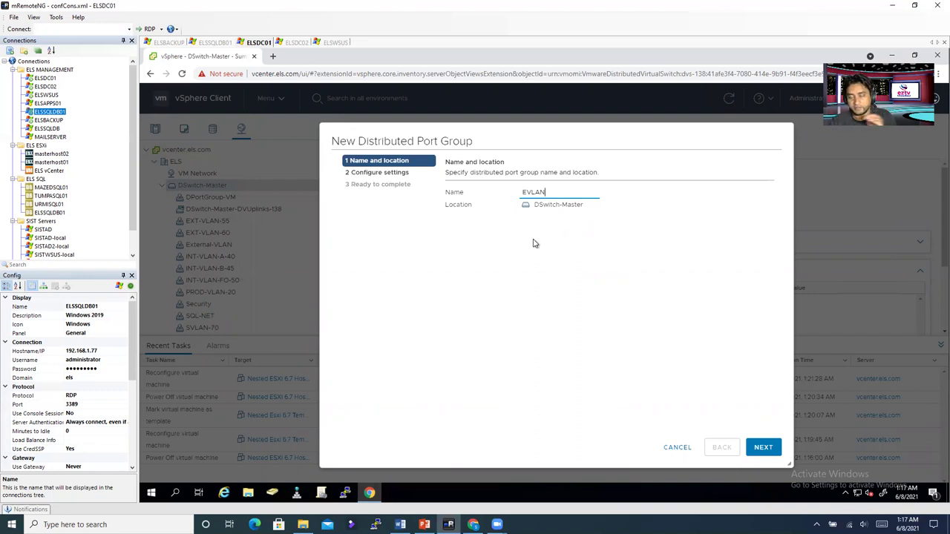
Step: Give EVLAN 16 ports, VLAN type VLAN with ID 65, and finish creating it
{"action": "left_click", "coordinate": [762, 455]}
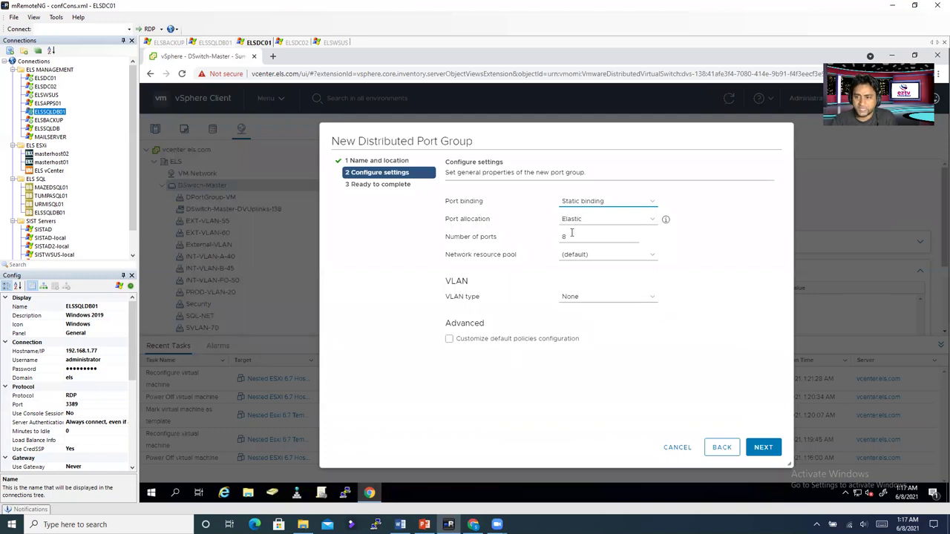
{"action": "left_click_drag", "start_coordinate": [631, 236], "coordinate": [512, 237]}
{"action": "type", "text": "16"}
{"action": "left_click", "coordinate": [610, 343]}
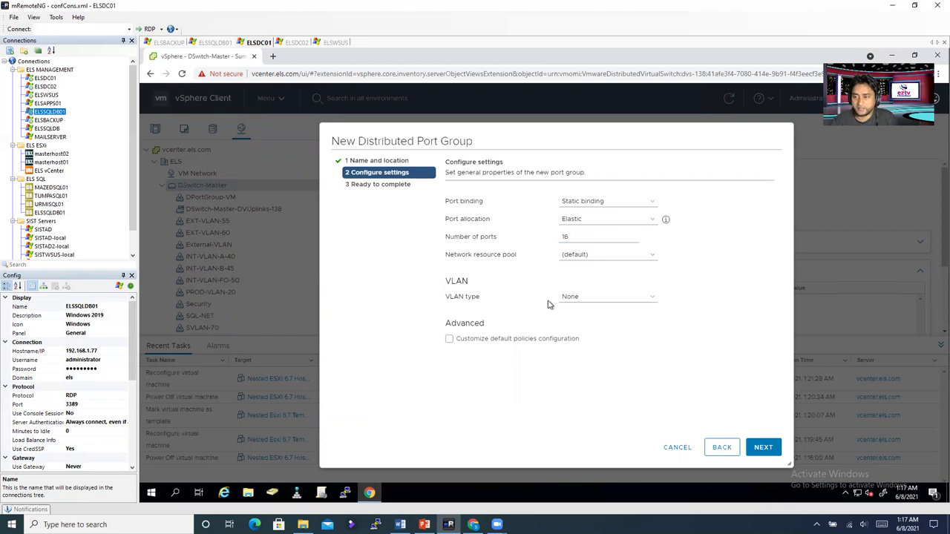
{"action": "left_click", "coordinate": [575, 298]}
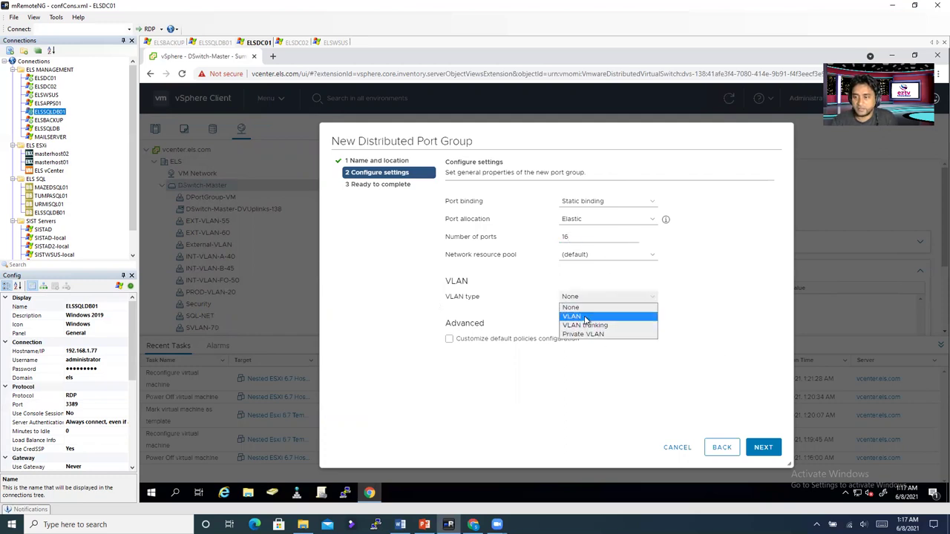
{"action": "left_click", "coordinate": [585, 318]}
{"action": "double_click", "coordinate": [586, 317]}
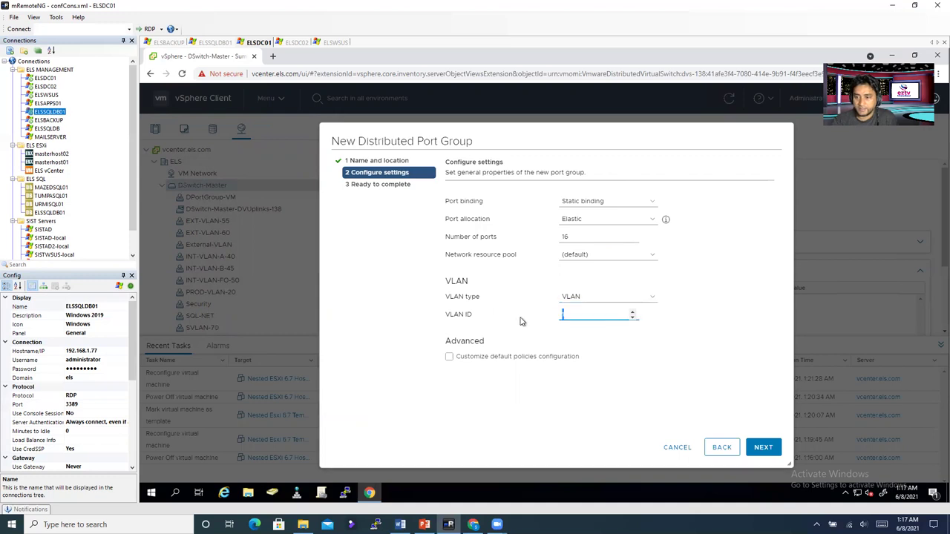
{"action": "type", "text": "65"}
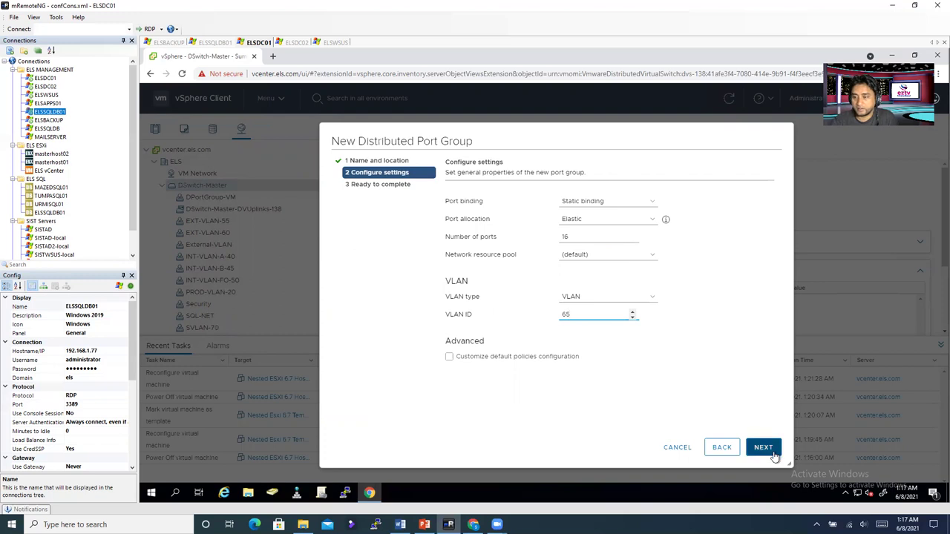
{"action": "left_click", "coordinate": [772, 453]}
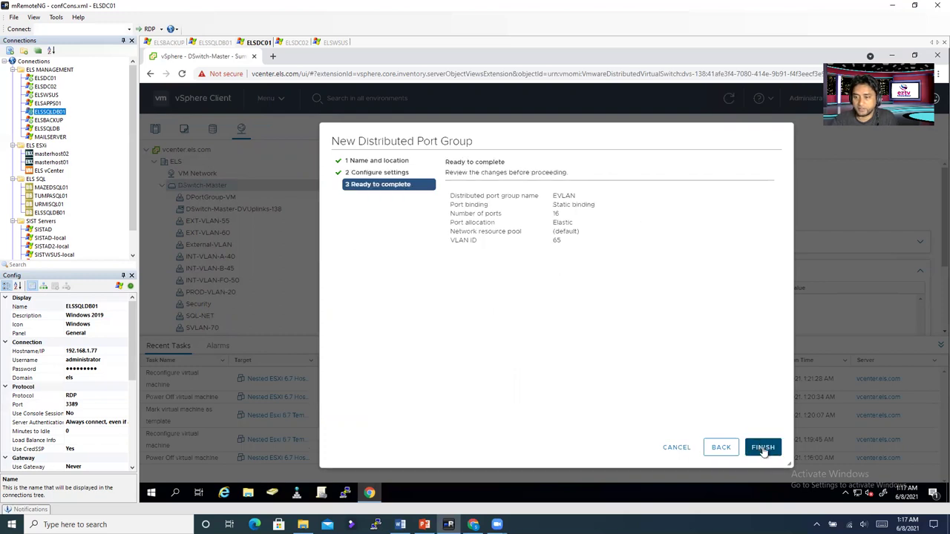
{"action": "left_click", "coordinate": [763, 448]}
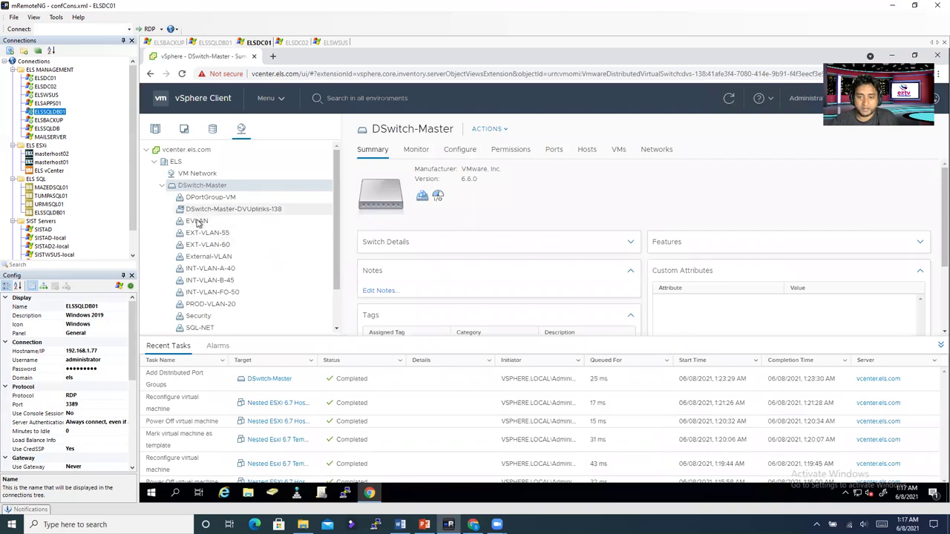
Step: Show the EVLAN port group's summary with static binding, VLAN ID 65 and 16 ports
{"action": "left_click", "coordinate": [197, 222]}
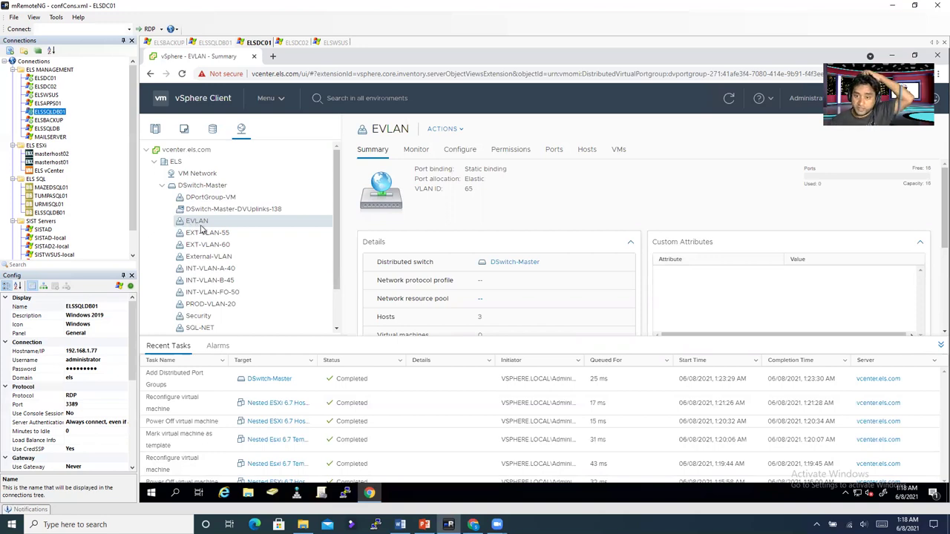
{"action": "right_click", "coordinate": [206, 223]}
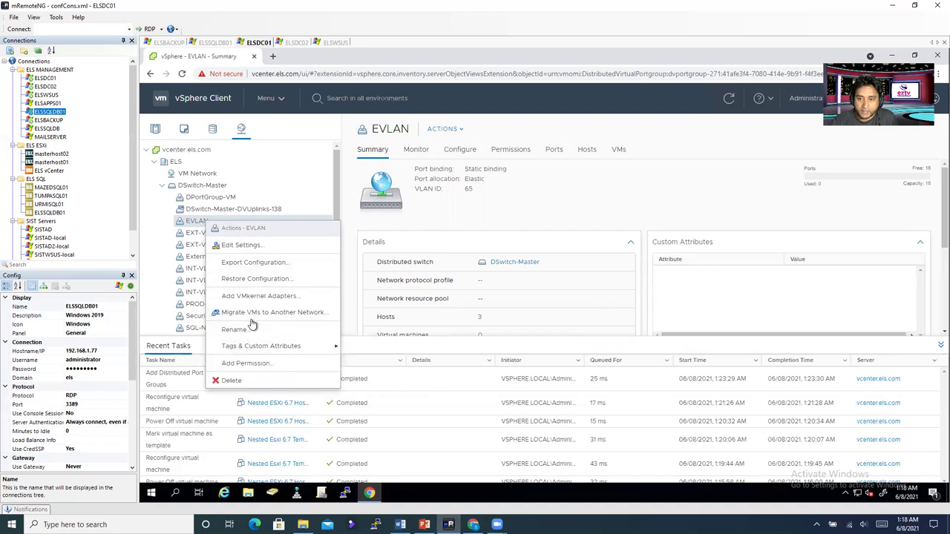
Step: Set EVLAN's Promiscuous mode and Forged transmits to Accept, leaving MAC changes rejected
{"action": "left_click", "coordinate": [241, 246]}
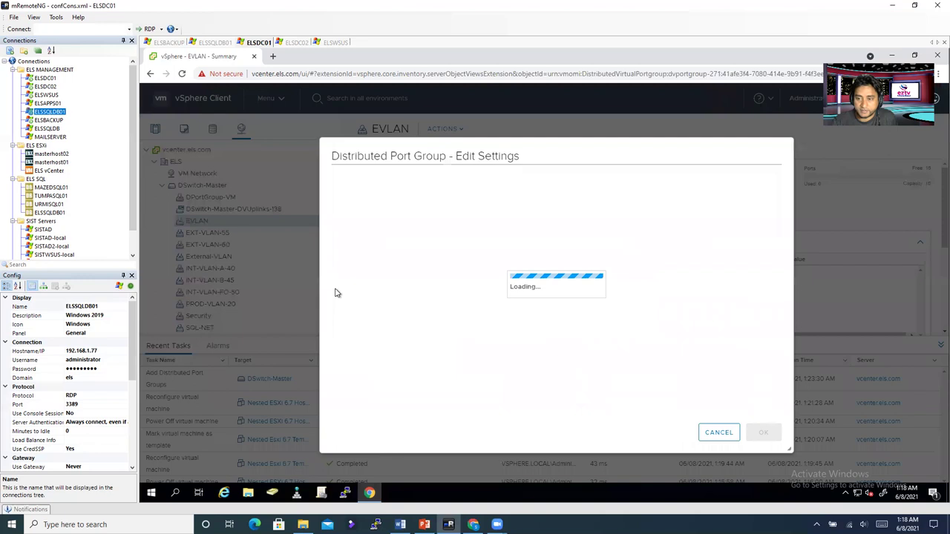
{"action": "left_click", "coordinate": [351, 217]}
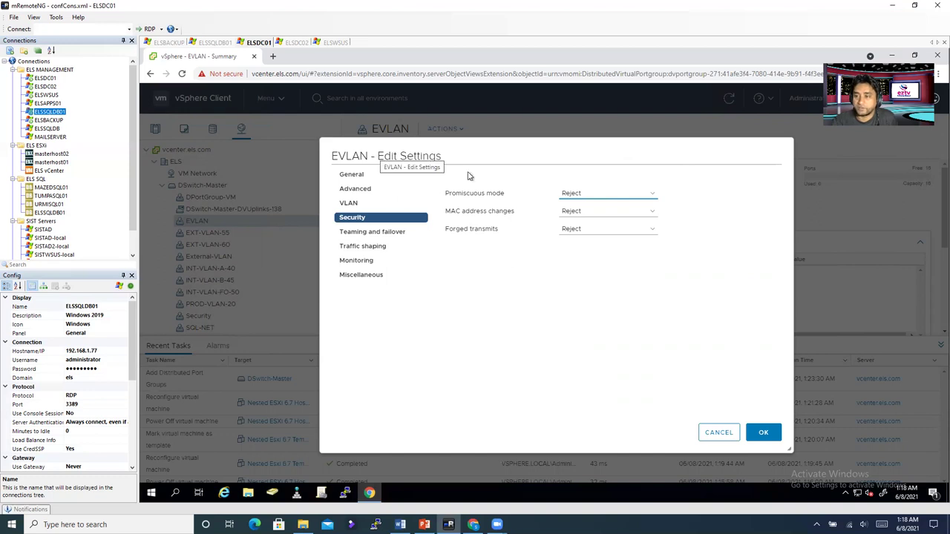
{"action": "left_click", "coordinate": [595, 198]}
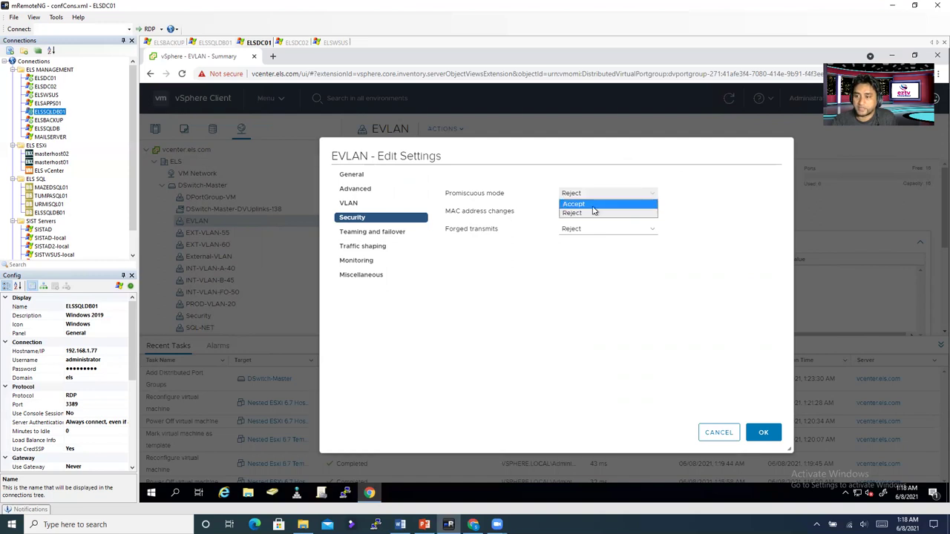
{"action": "left_click", "coordinate": [592, 206]}
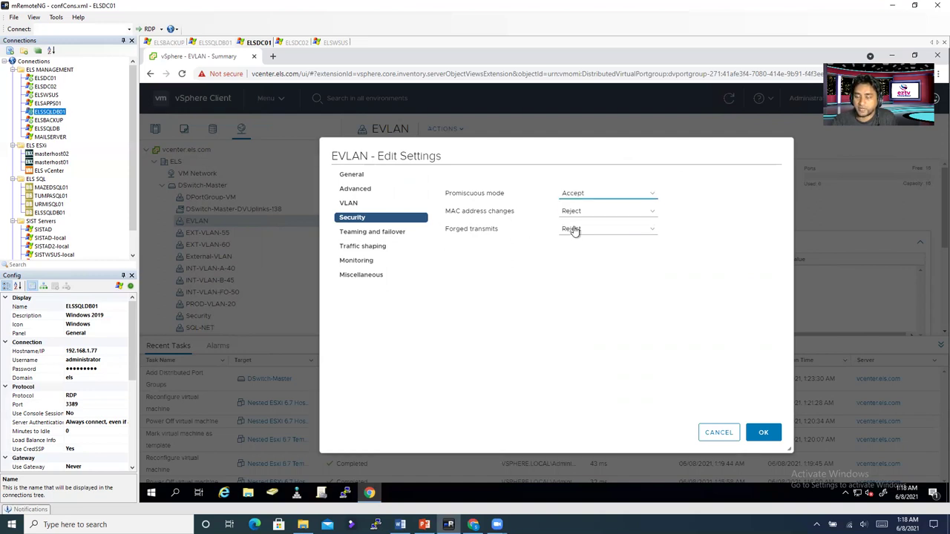
{"action": "left_click", "coordinate": [588, 231]}
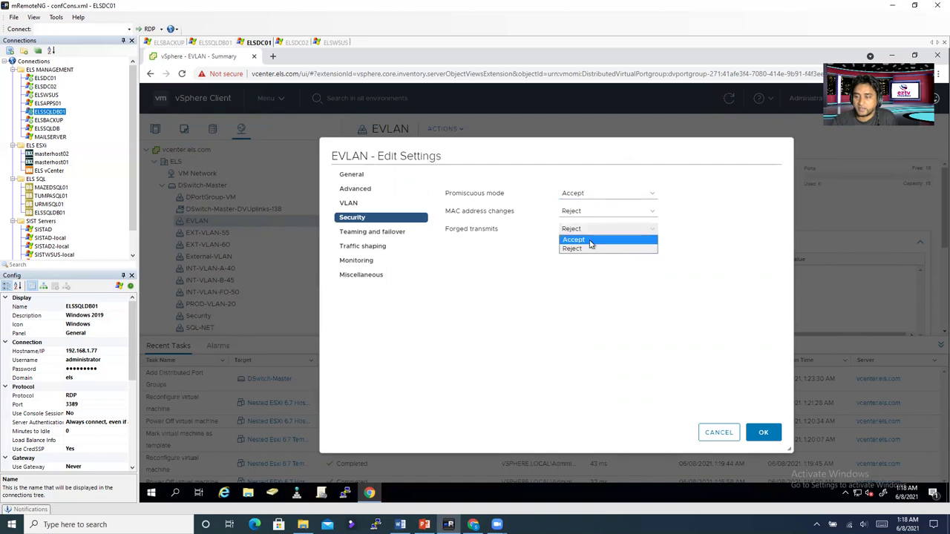
{"action": "left_click", "coordinate": [590, 240]}
{"action": "left_click", "coordinate": [764, 436]}
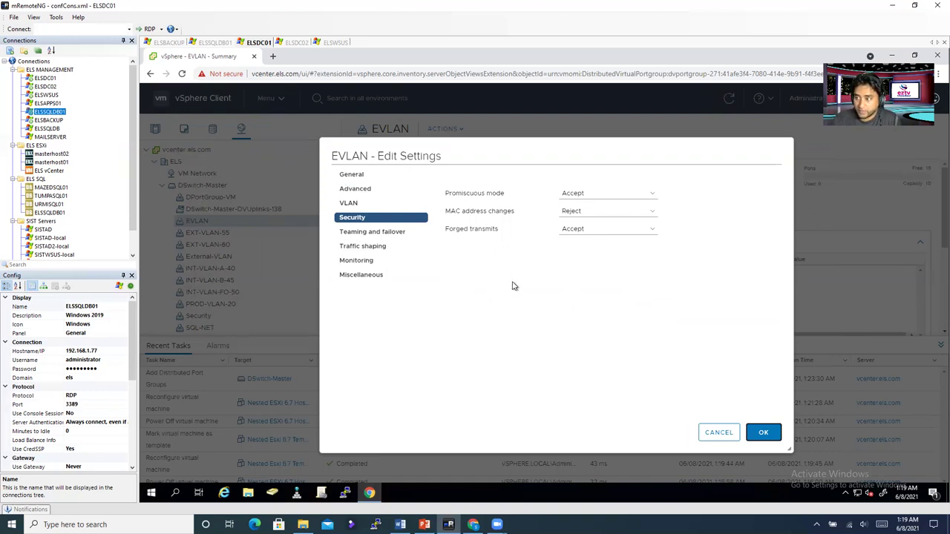
{"action": "left_click", "coordinate": [754, 438]}
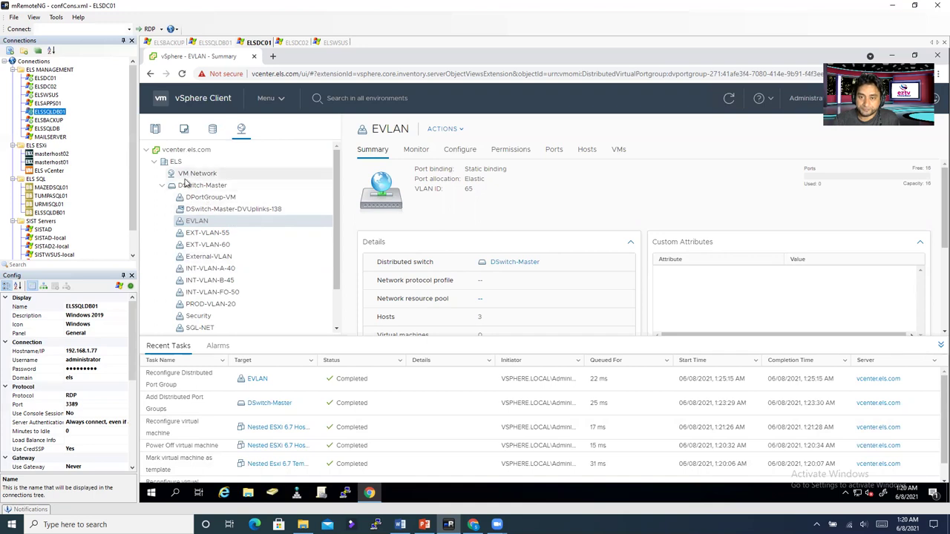
Step: Return to Hosts and Clusters and open the actions menu for Nested ESXi 6.7 Host 01
{"action": "left_click", "coordinate": [156, 132]}
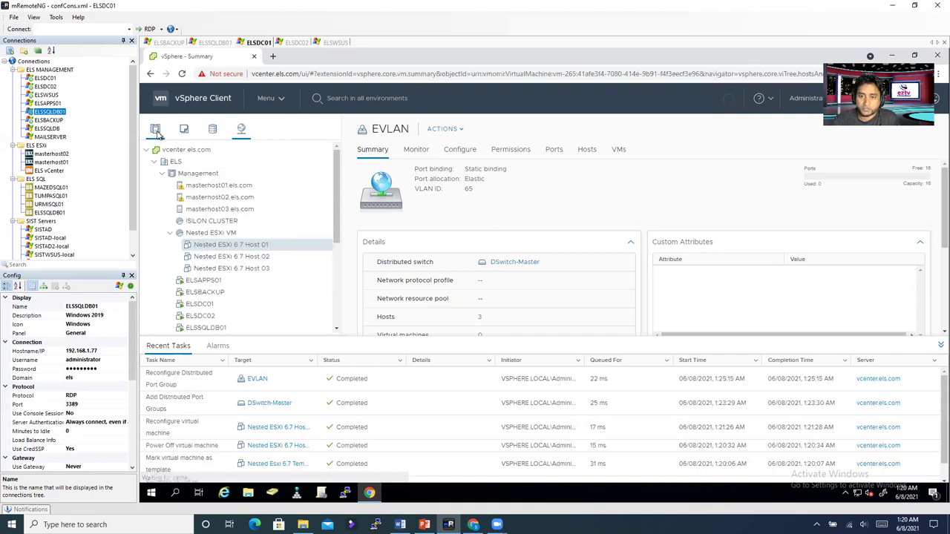
{"action": "right_click", "coordinate": [226, 249]}
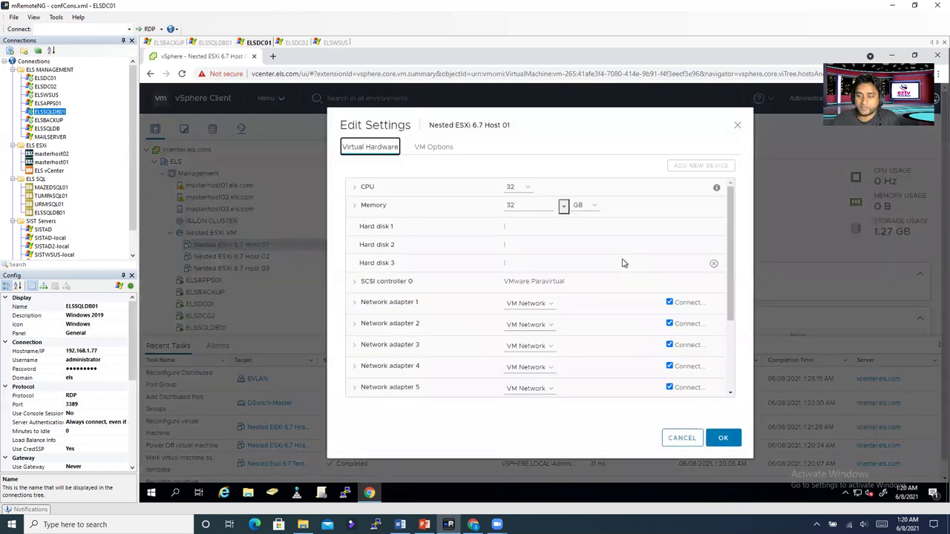
Step: Connect Host 01's network adapter 1 to the EVLAN port group
{"action": "left_click", "coordinate": [524, 305]}
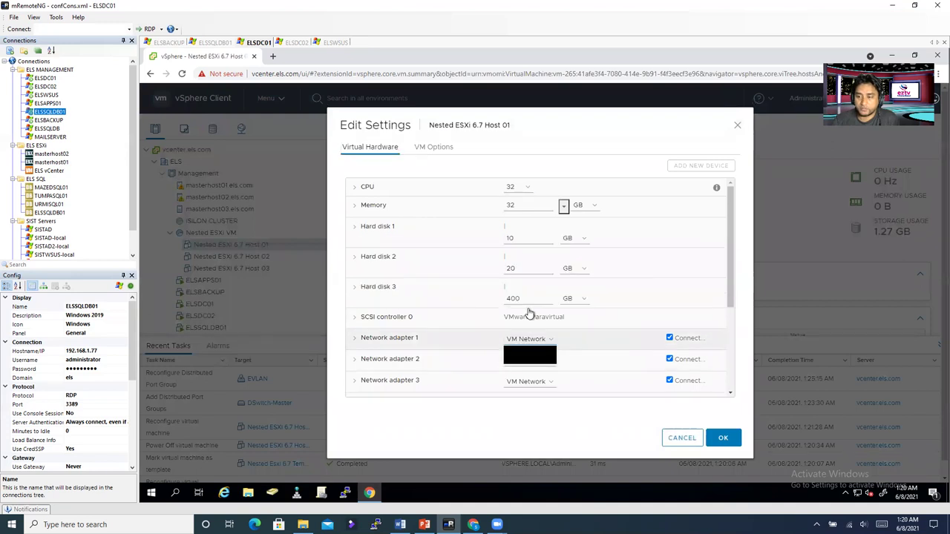
{"action": "left_click", "coordinate": [529, 327]}
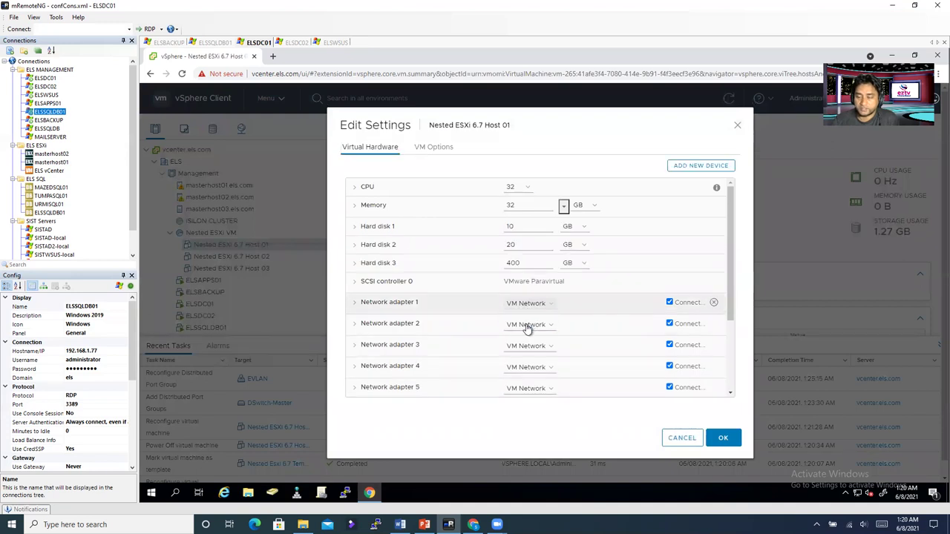
{"action": "left_click", "coordinate": [530, 326]}
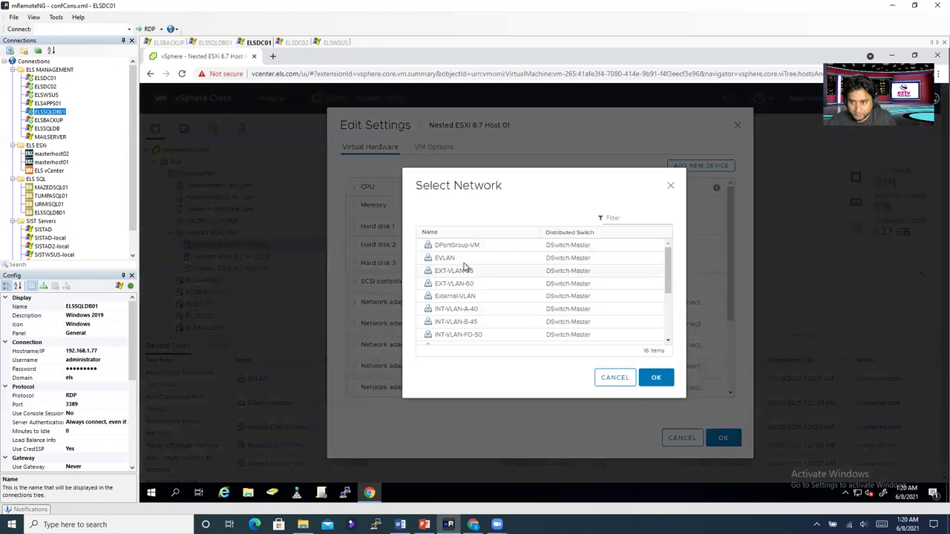
{"action": "left_click", "coordinate": [452, 262]}
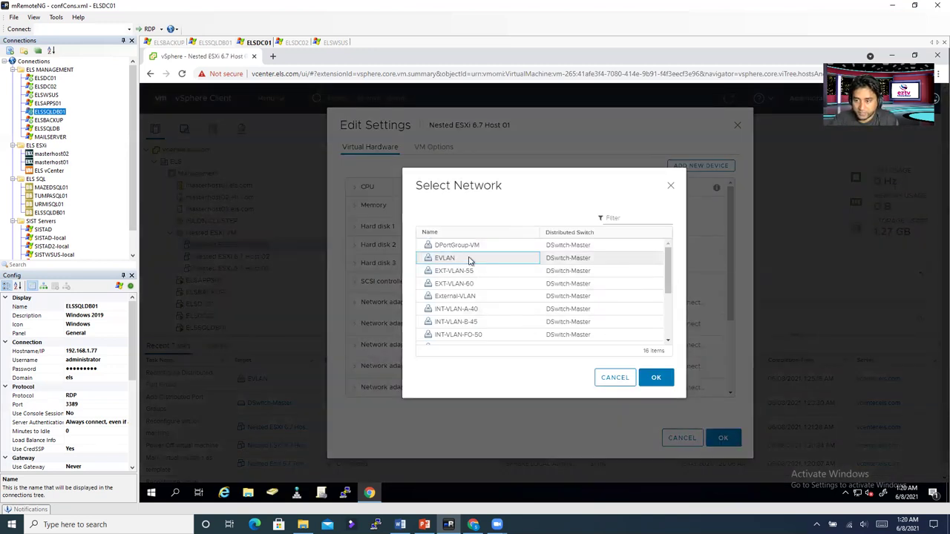
{"action": "left_click", "coordinate": [652, 378]}
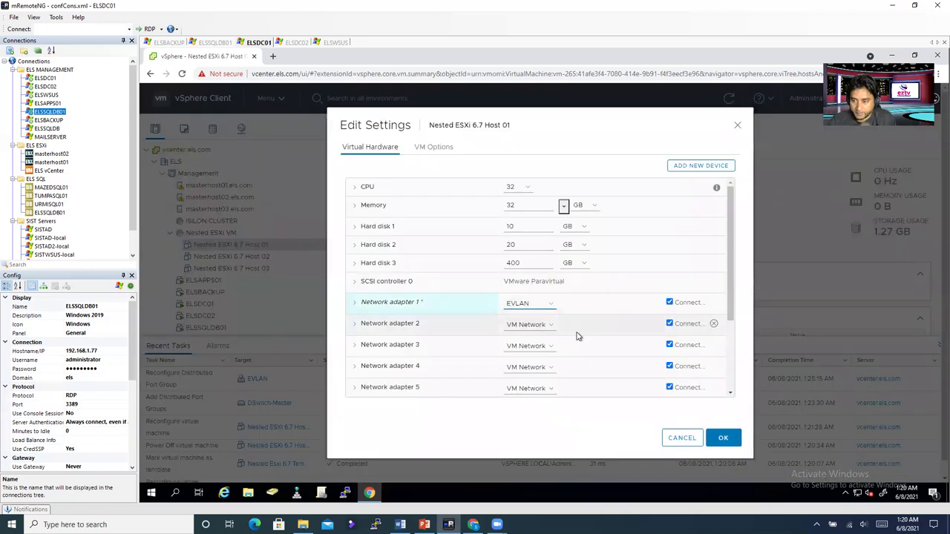
Step: Connect network adapters 2 and 3 to EVLAN as well
{"action": "left_click", "coordinate": [537, 325]}
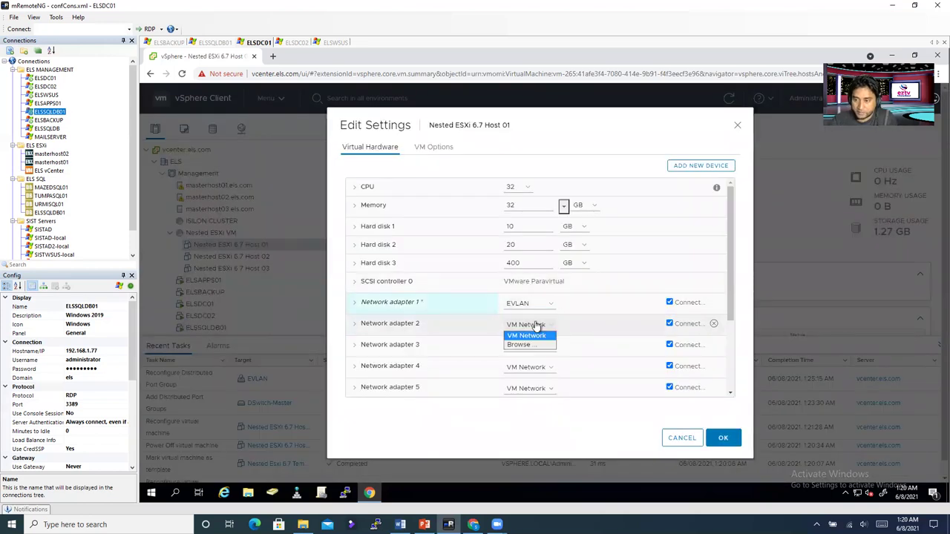
{"action": "left_click", "coordinate": [533, 343]}
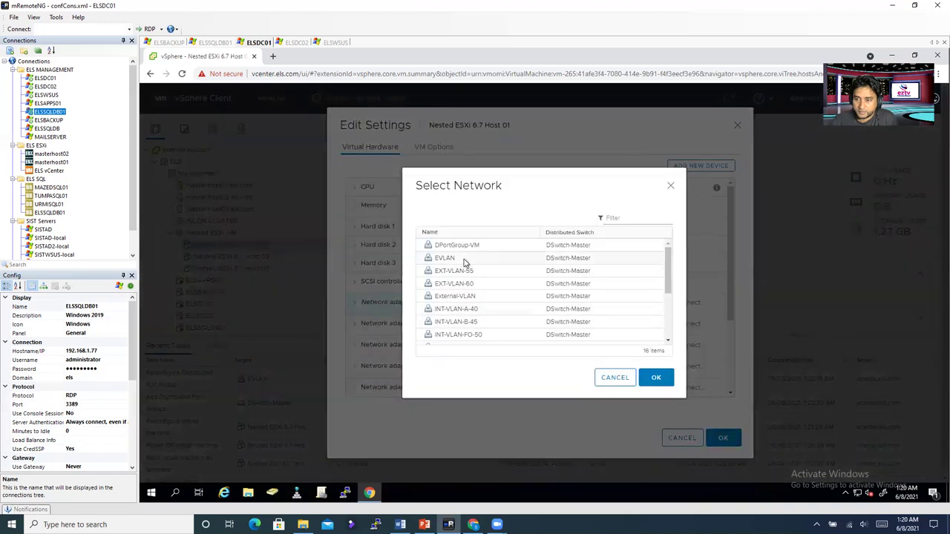
{"action": "left_click", "coordinate": [464, 261]}
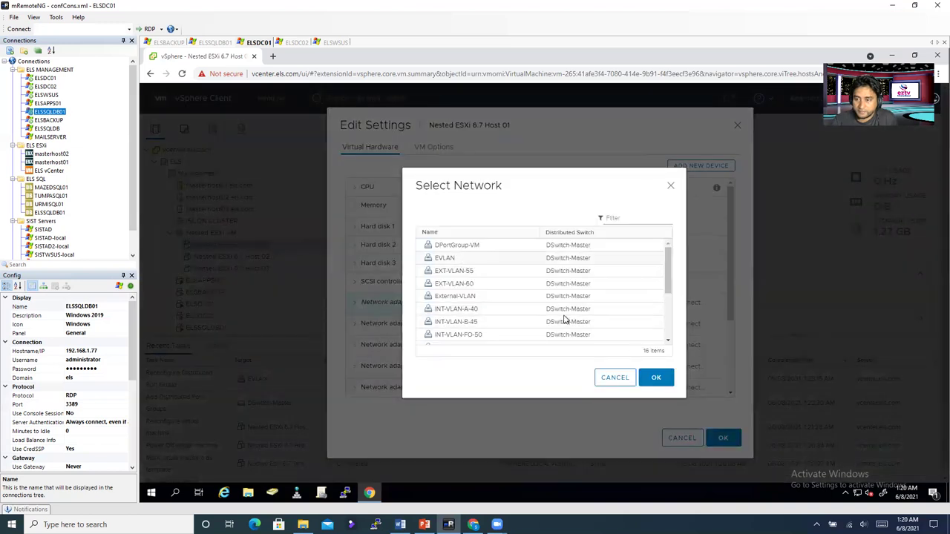
{"action": "left_click", "coordinate": [656, 380]}
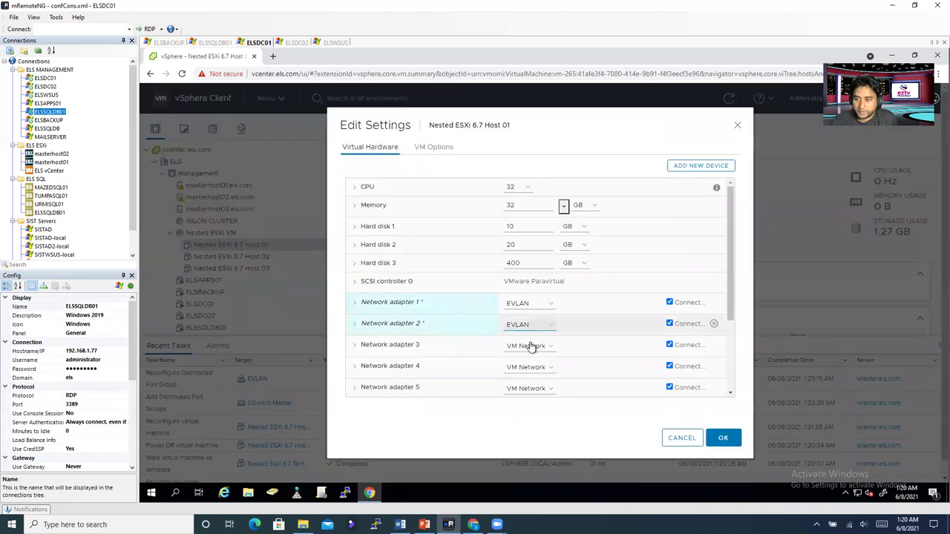
{"action": "left_click", "coordinate": [532, 346]}
{"action": "left_click", "coordinate": [529, 364]}
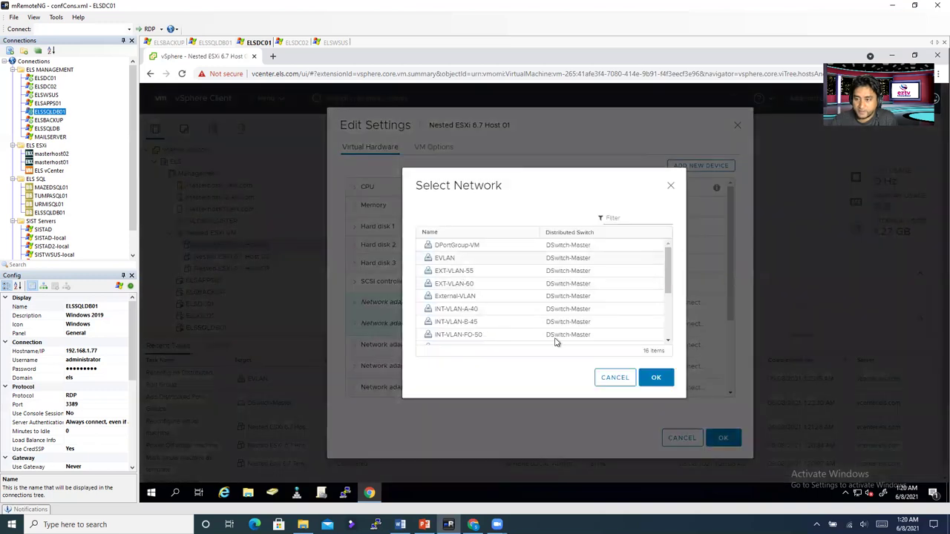
{"action": "left_click", "coordinate": [656, 379]}
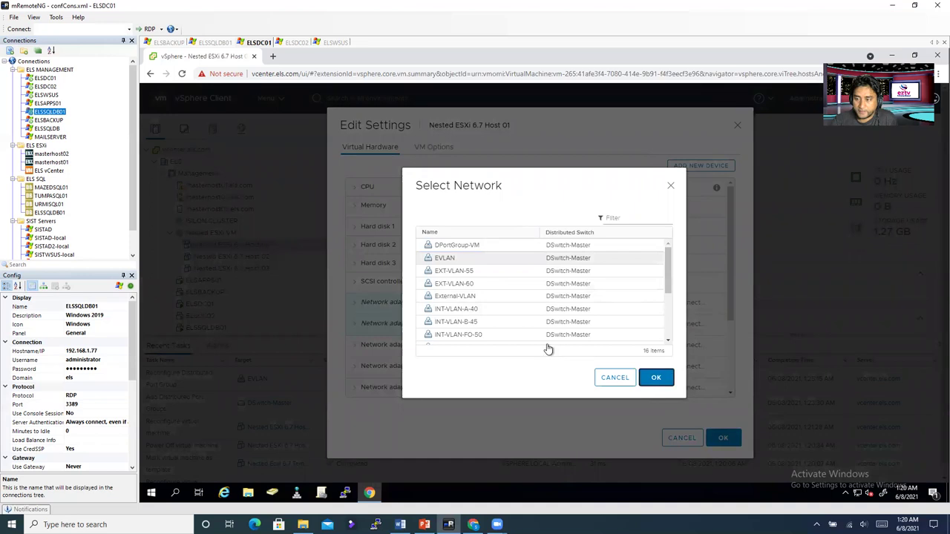
{"action": "scroll", "coordinate": [555, 349], "scroll_direction": "down", "scroll_amount": 1}
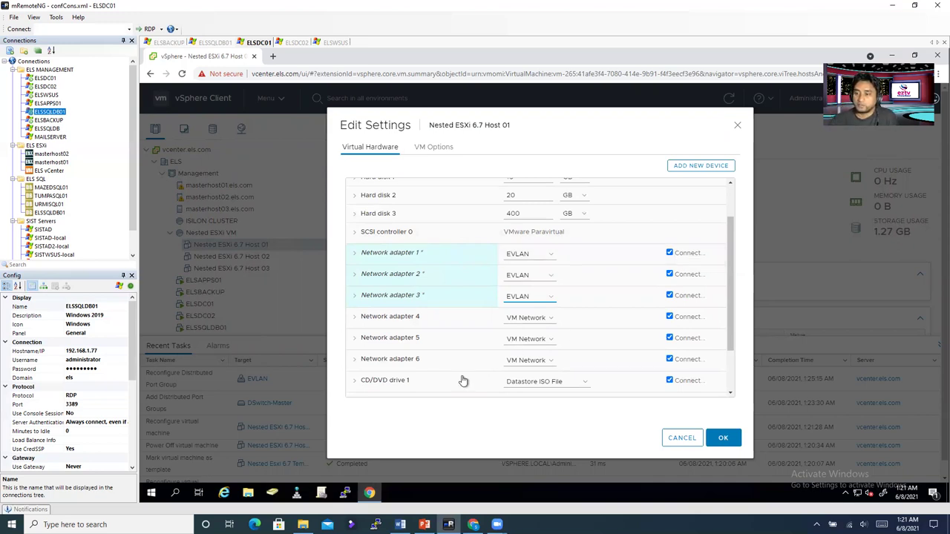
Step: Connect Host 01's network adapters 4 and 5 to EVLAN
{"action": "left_click", "coordinate": [525, 324]}
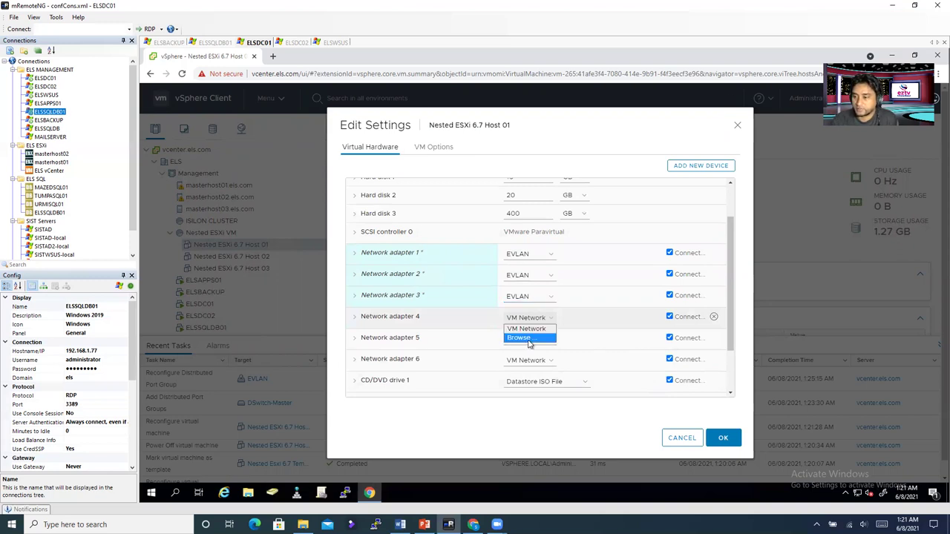
{"action": "left_click", "coordinate": [530, 338]}
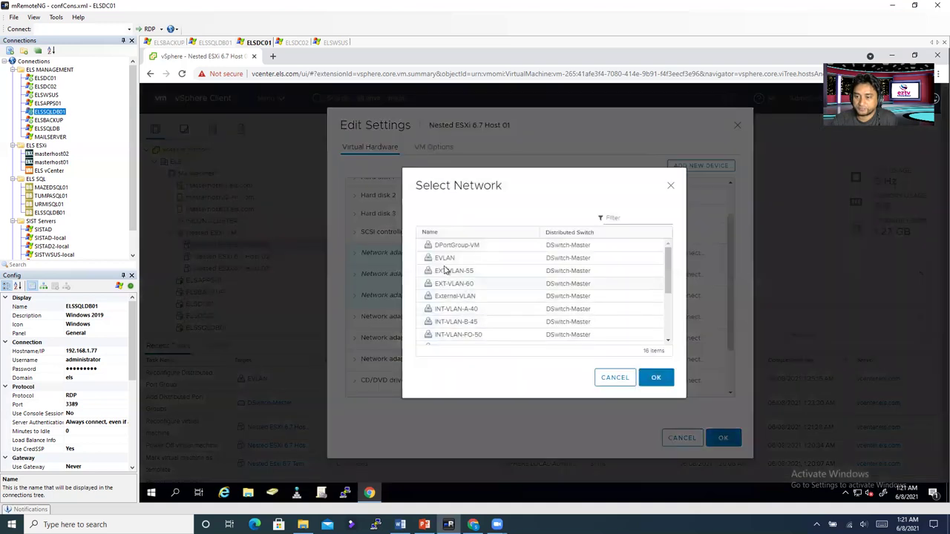
{"action": "left_click", "coordinate": [444, 259]}
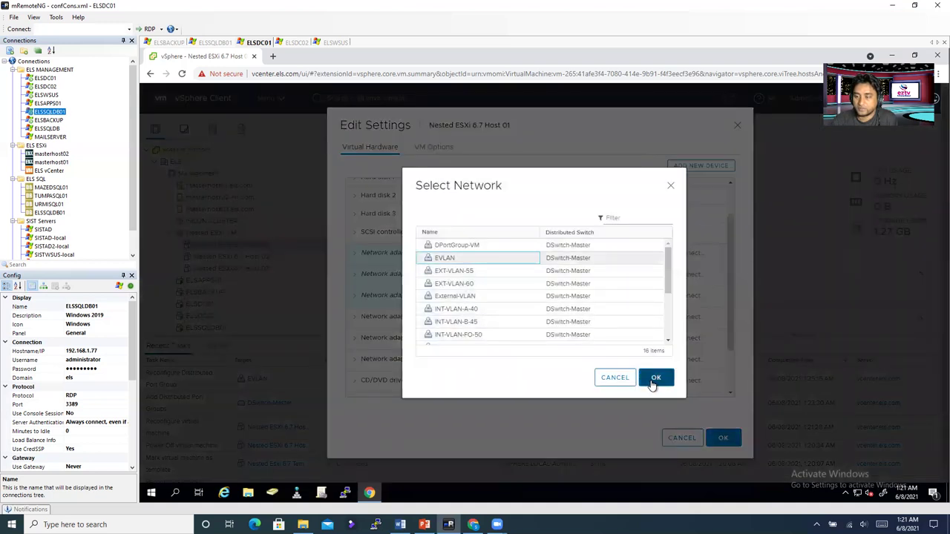
{"action": "key", "text": "Return"}
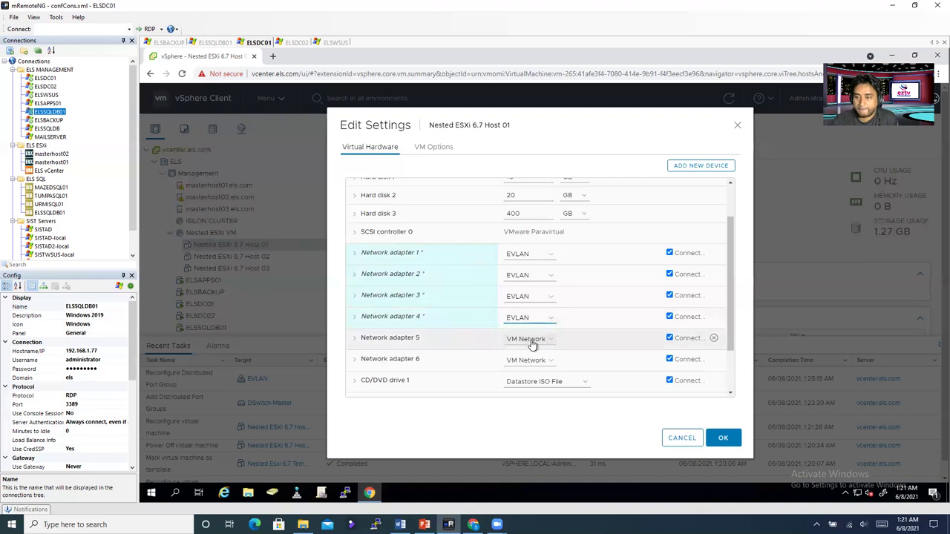
{"action": "left_click", "coordinate": [532, 340]}
{"action": "left_click", "coordinate": [526, 362]}
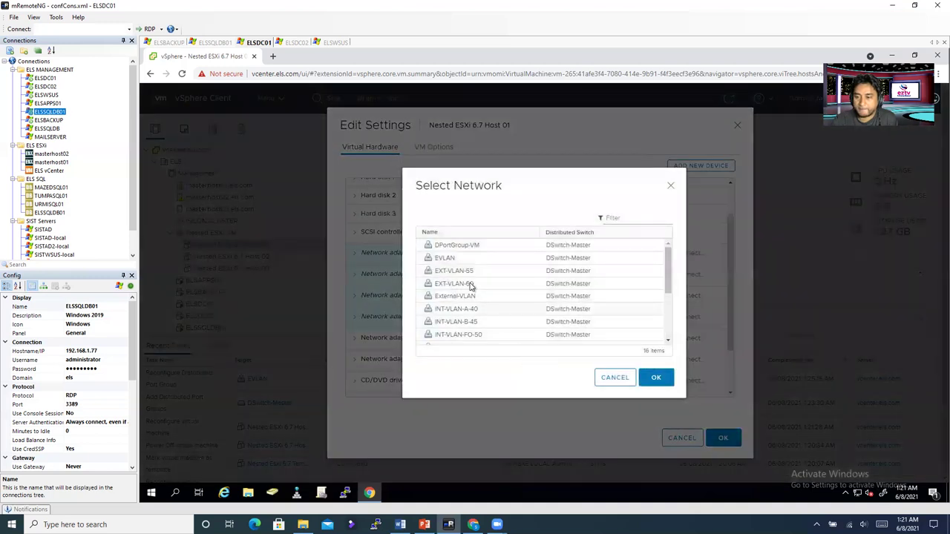
{"action": "left_click", "coordinate": [657, 379]}
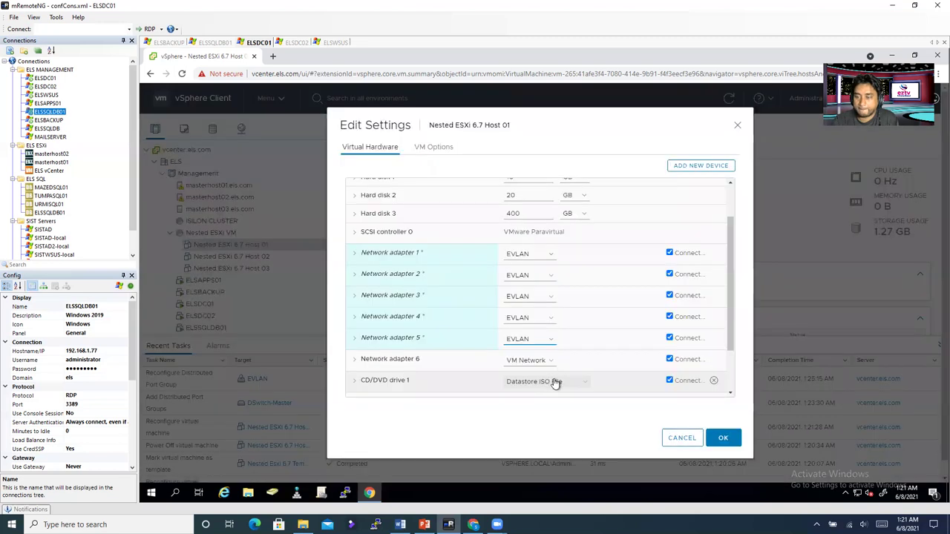
Step: Connect network adapter 6 to EVLAN and save Host 01's settings
{"action": "scroll", "coordinate": [555, 382], "scroll_direction": "down", "scroll_amount": 3}
{"action": "scroll", "coordinate": [555, 380], "scroll_direction": "up", "scroll_amount": 2}
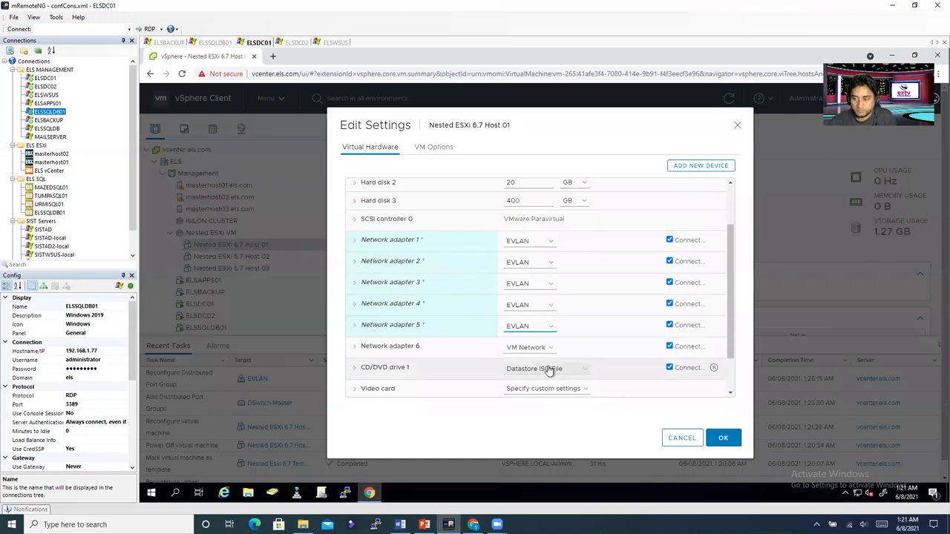
{"action": "left_click", "coordinate": [530, 349]}
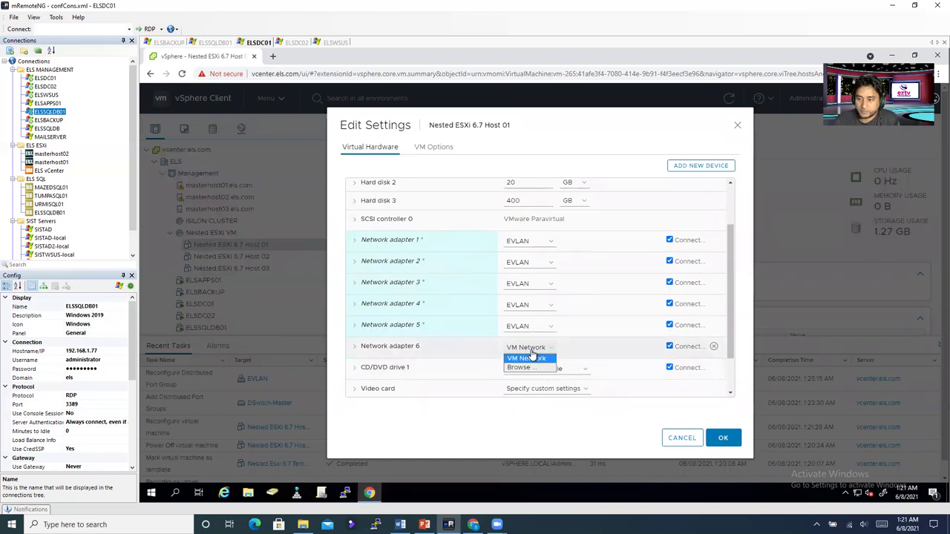
{"action": "left_click", "coordinate": [530, 371]}
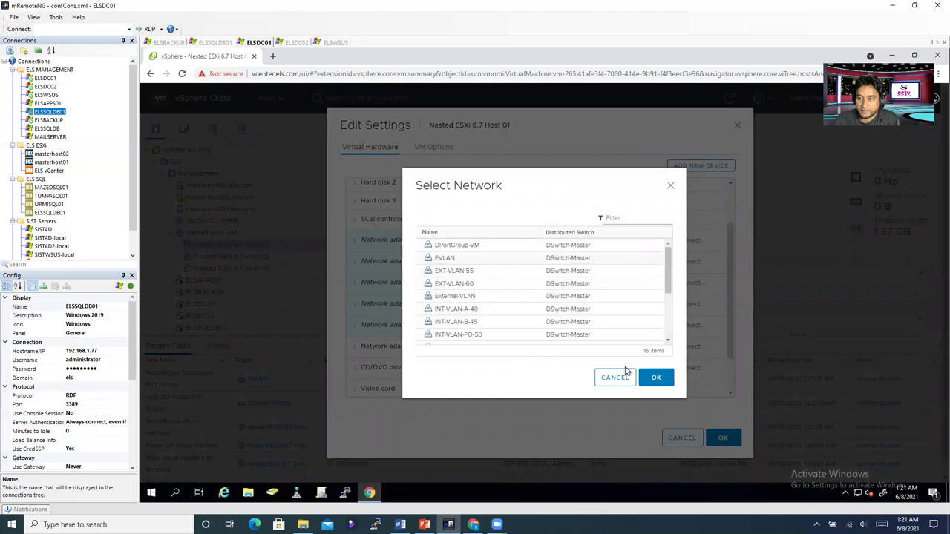
{"action": "left_click", "coordinate": [657, 378]}
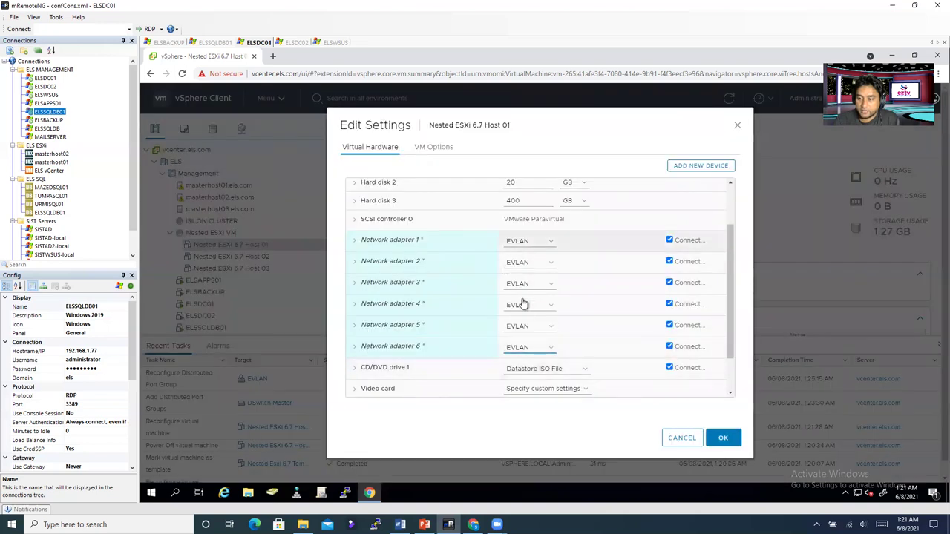
{"action": "left_click", "coordinate": [724, 444]}
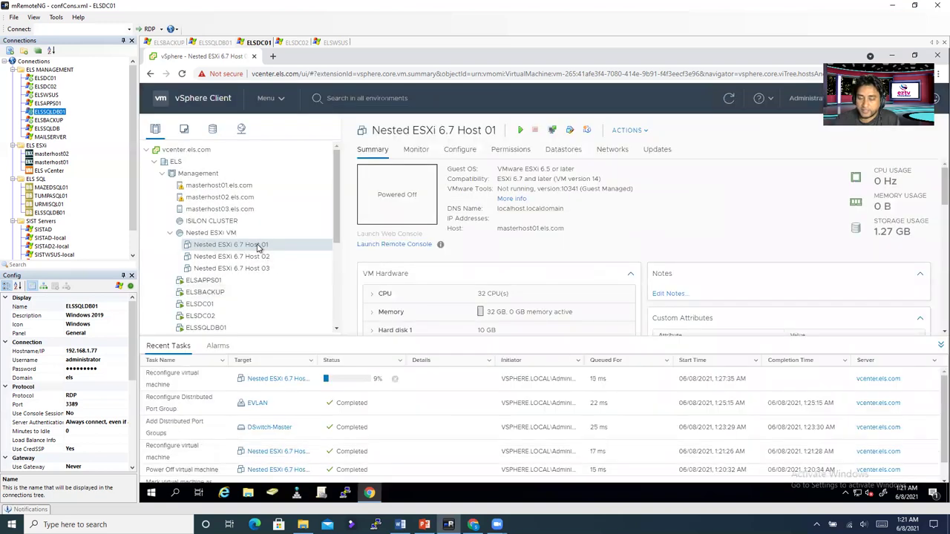
Step: Power on Nested ESXi 6.7 Host 01 on masterhost02.els.com and bring up the console choices
{"action": "right_click", "coordinate": [258, 248]}
{"action": "mouse_move", "coordinate": [304, 167]}
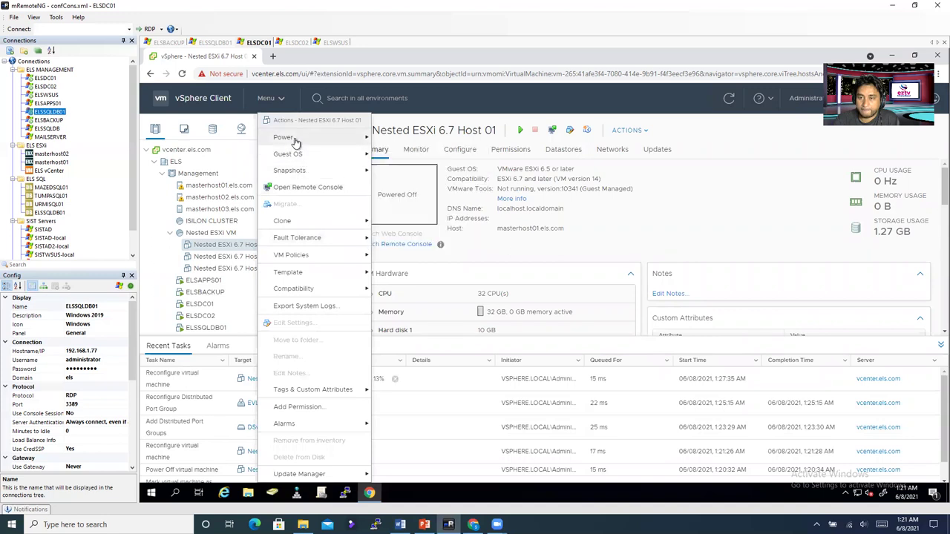
{"action": "mouse_move", "coordinate": [338, 138]}
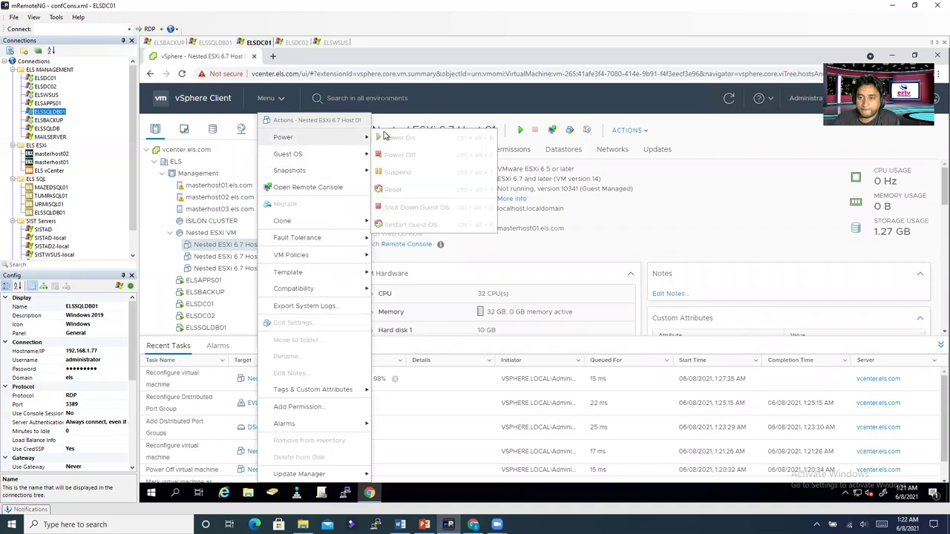
{"action": "left_click", "coordinate": [488, 257]}
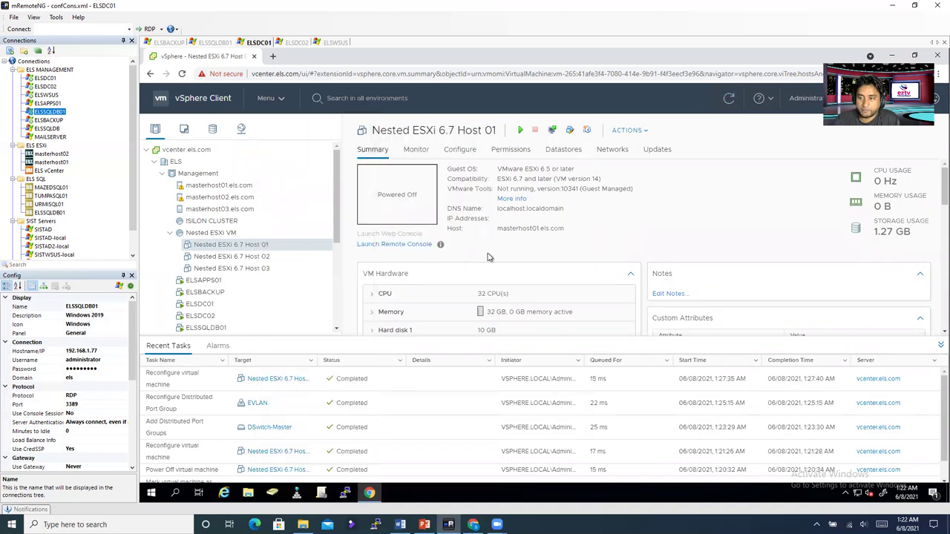
{"action": "right_click", "coordinate": [282, 250]}
{"action": "mouse_move", "coordinate": [327, 137]}
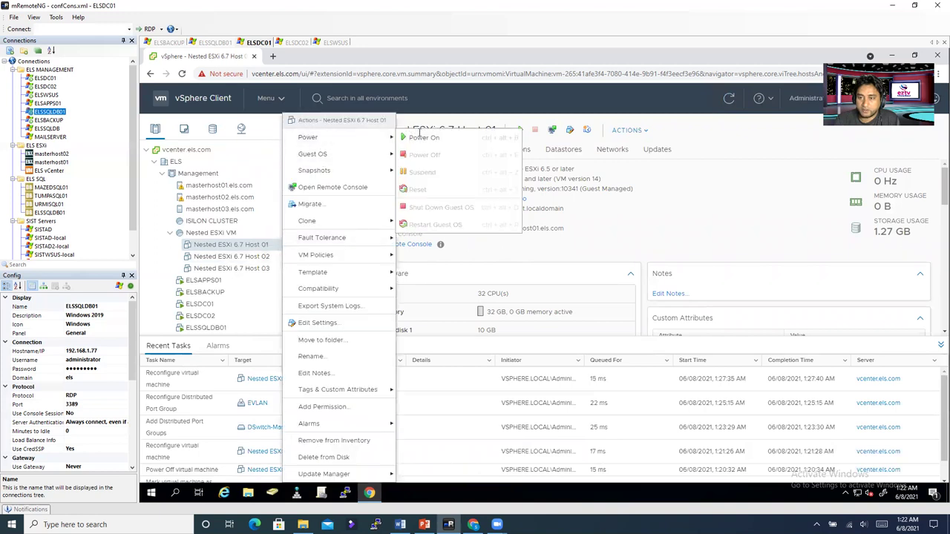
{"action": "left_click", "coordinate": [423, 137]}
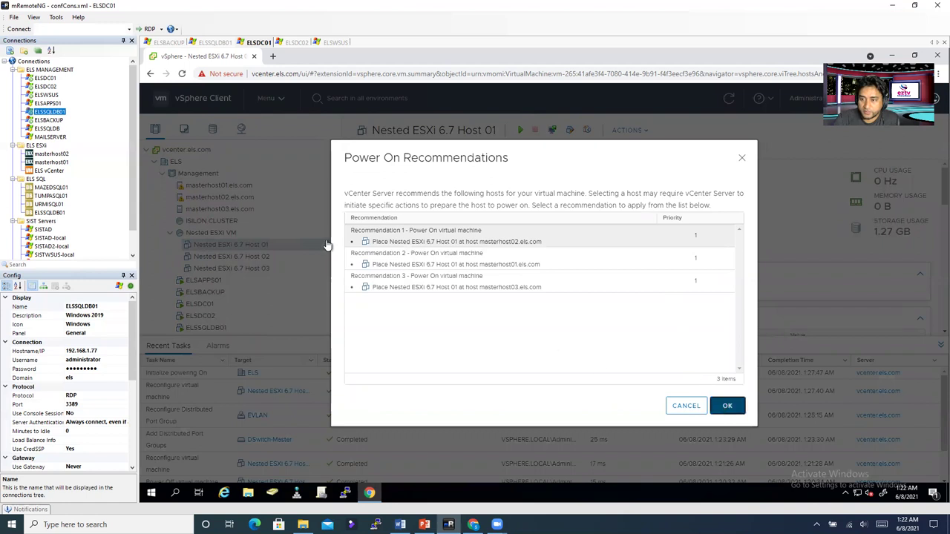
{"action": "key", "text": "Escape"}
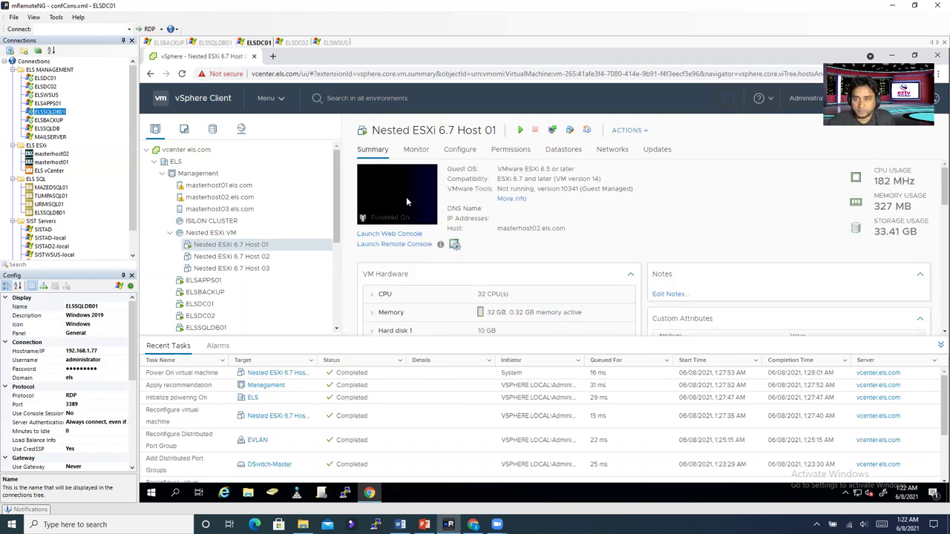
{"action": "left_click", "coordinate": [406, 200]}
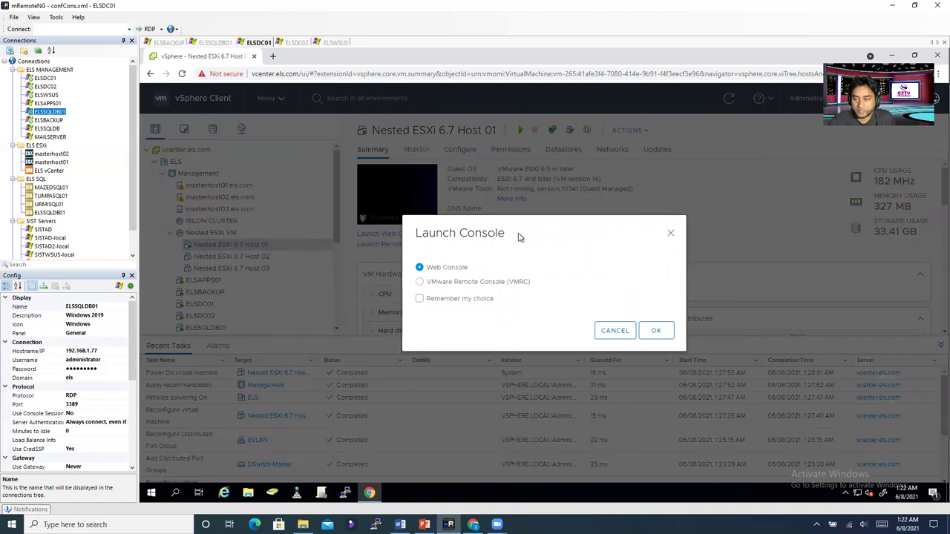
Step: Launch Host 01's web console in a new tab, then return and select Host 02
{"action": "left_click", "coordinate": [657, 333]}
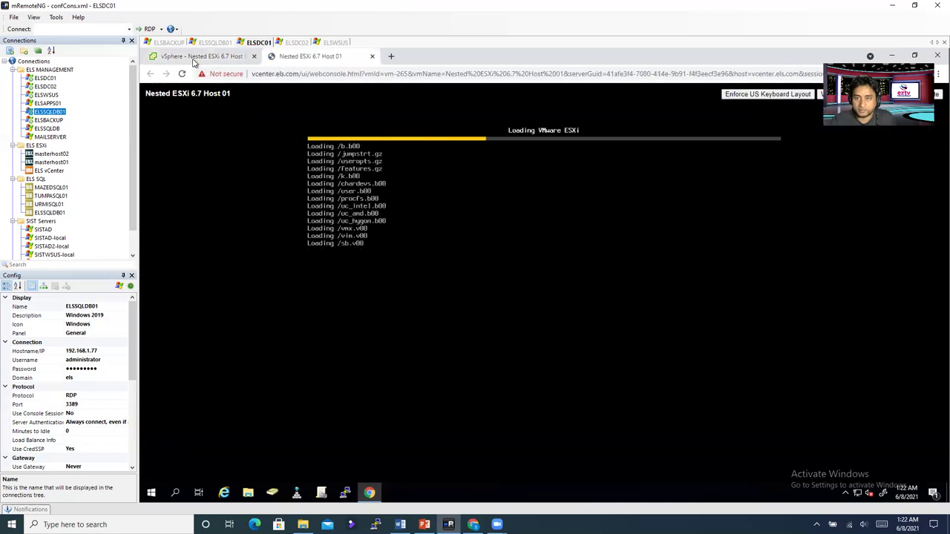
{"action": "left_click", "coordinate": [197, 57]}
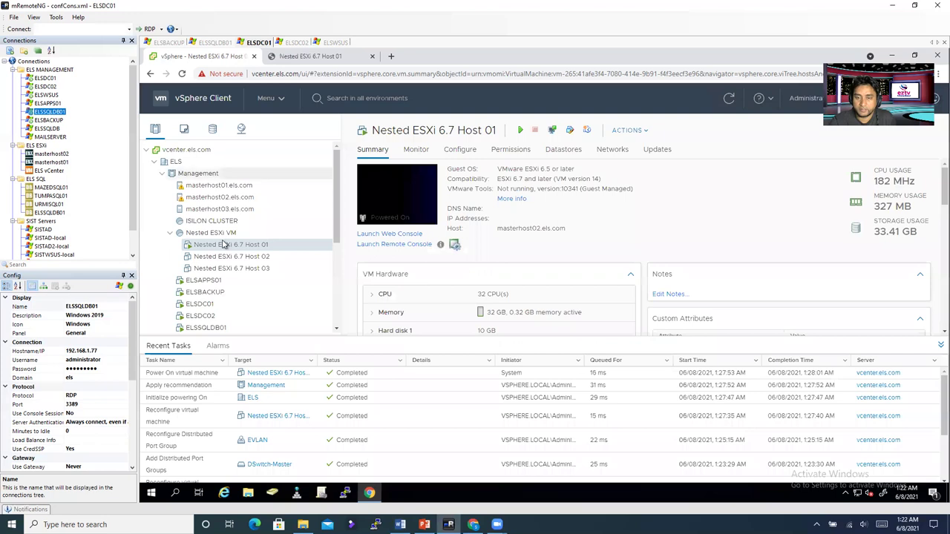
{"action": "left_click", "coordinate": [265, 259]}
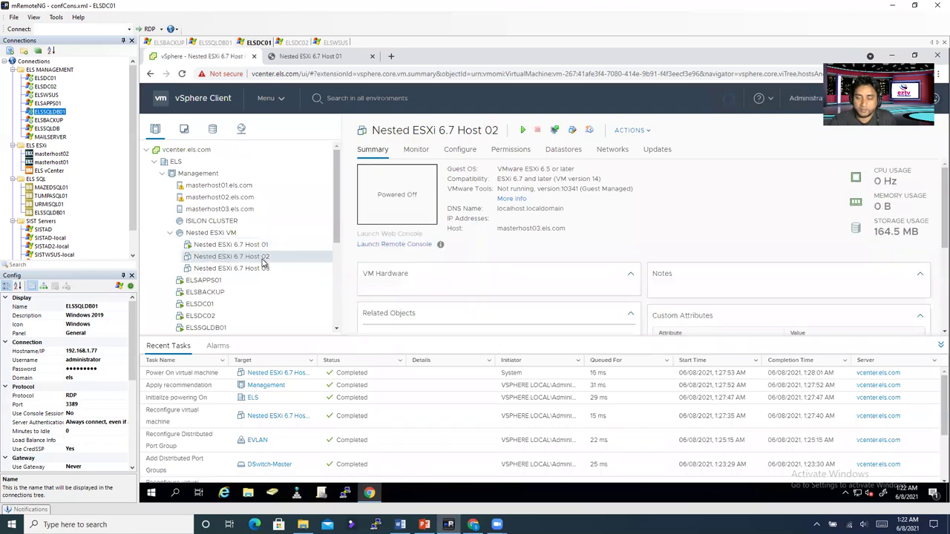
Step: Open Host 02's Edit Settings and keep EFI as the boot firmware
{"action": "right_click", "coordinate": [262, 260]}
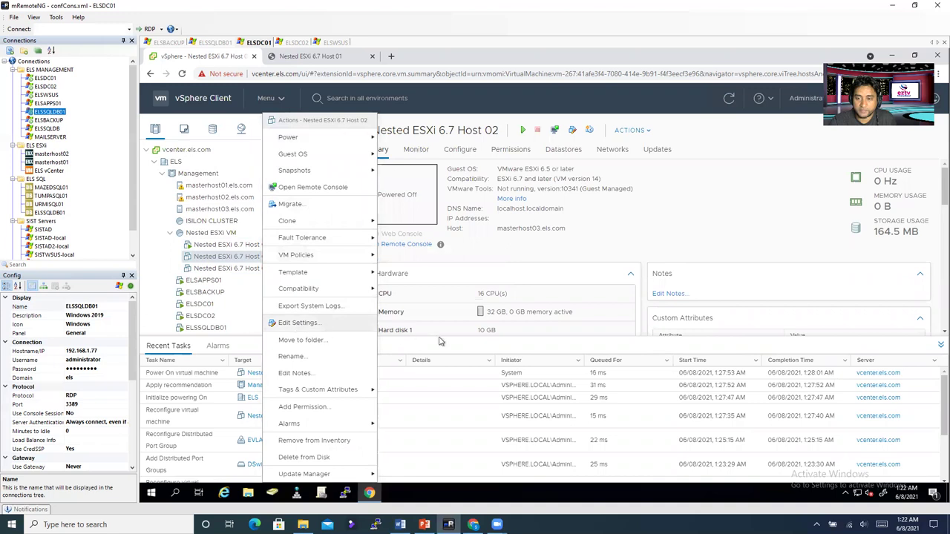
{"action": "left_click", "coordinate": [298, 322]}
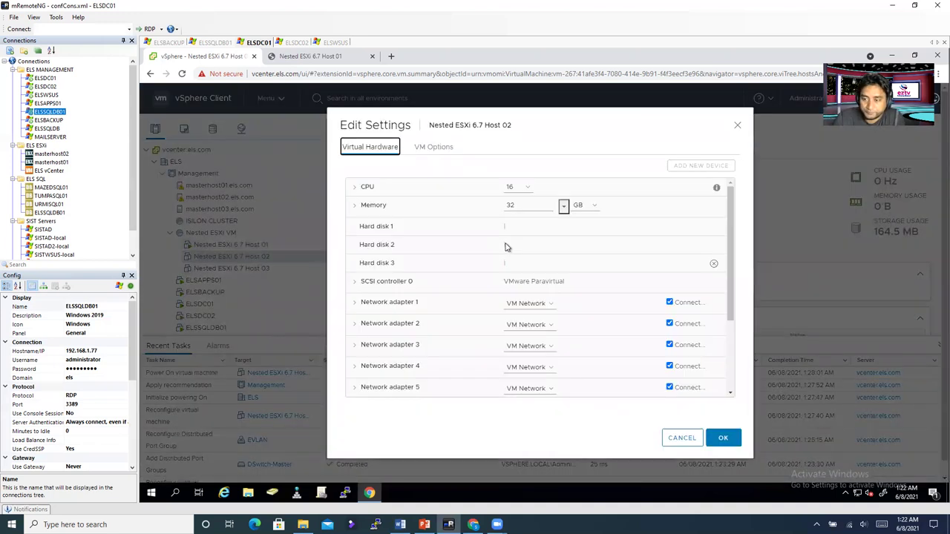
{"action": "key", "text": "Right"}
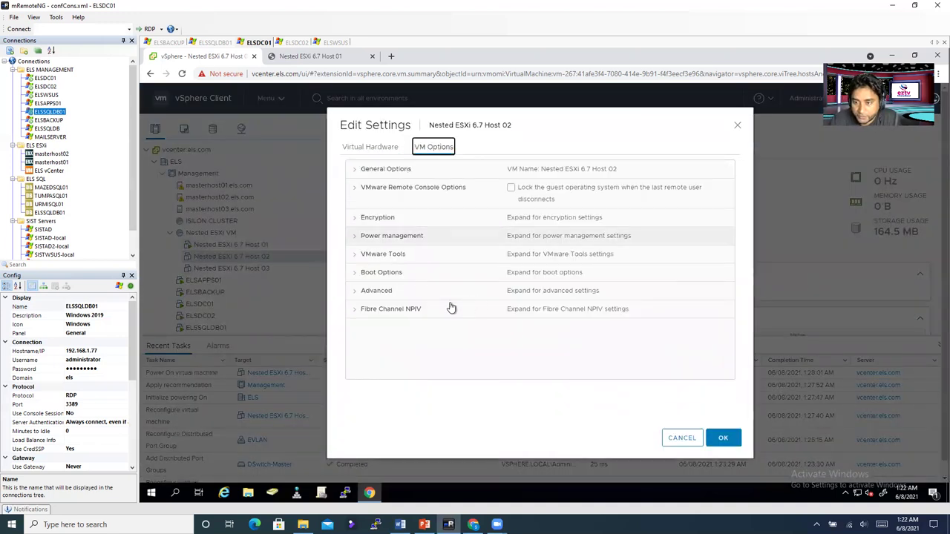
{"action": "left_click", "coordinate": [375, 273]}
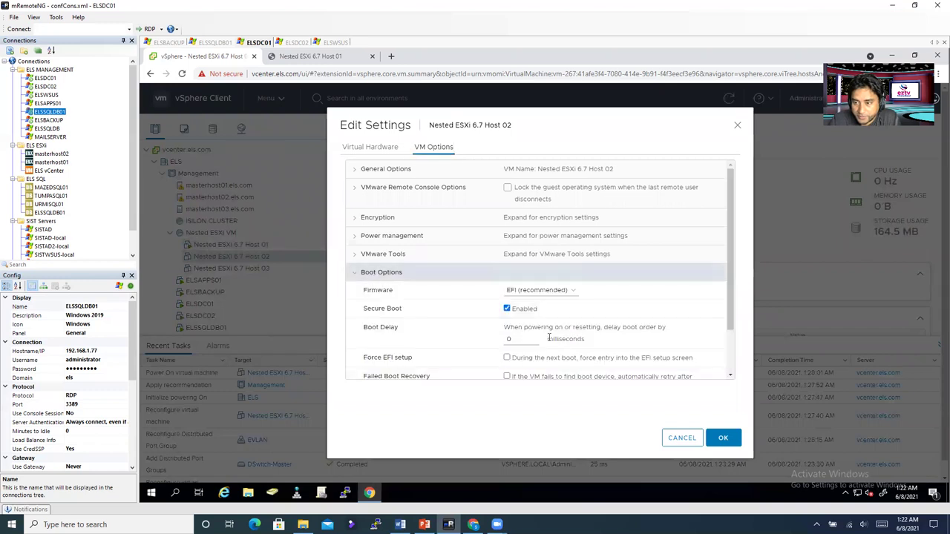
{"action": "left_click", "coordinate": [541, 290]}
{"action": "left_click", "coordinate": [541, 308]}
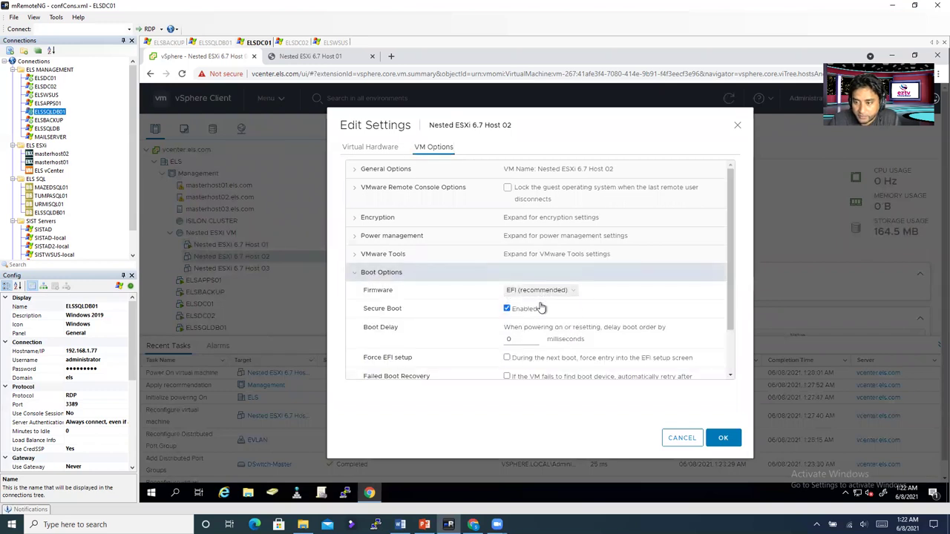
{"action": "left_click", "coordinate": [376, 150]}
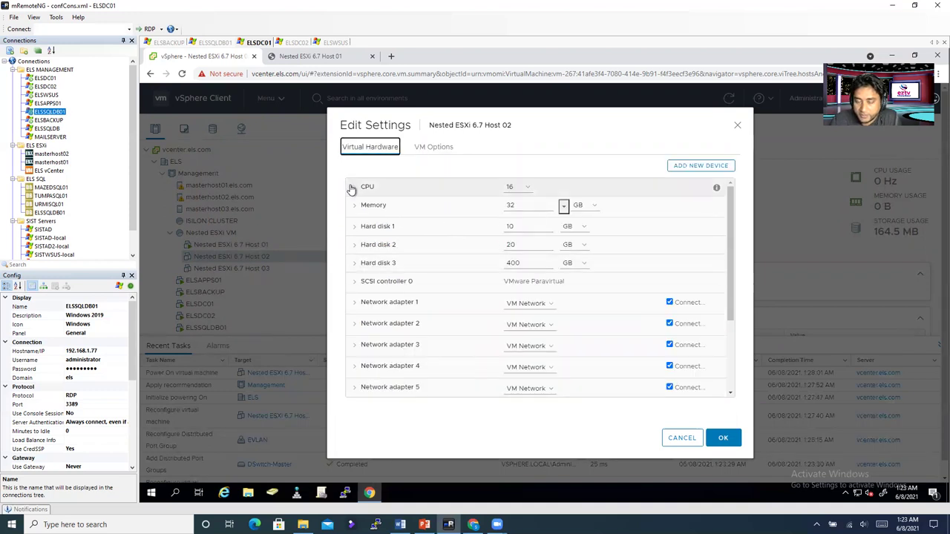
Step: Set Host 02 to 32 CPUs with 16 cores per socket
{"action": "left_click", "coordinate": [354, 187]}
{"action": "left_click", "coordinate": [526, 187]}
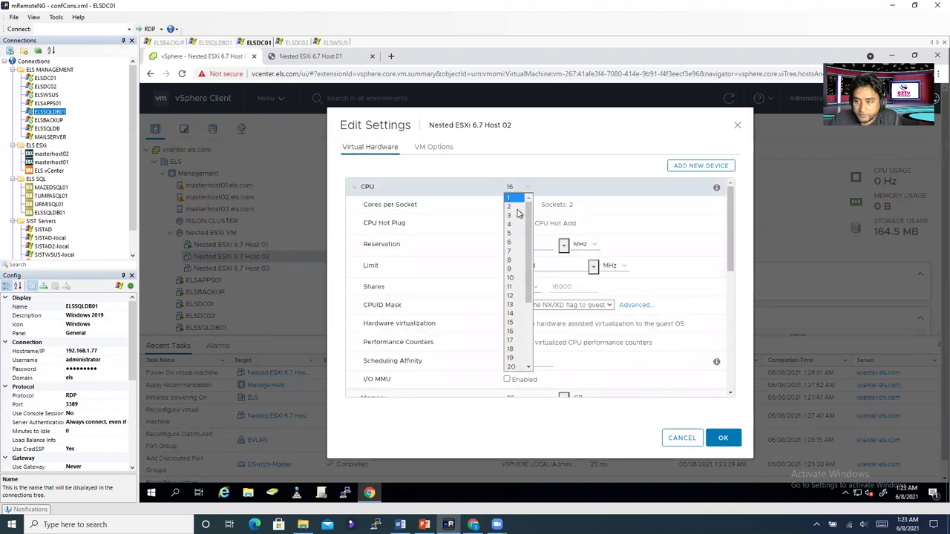
{"action": "scroll", "coordinate": [515, 364], "scroll_direction": "down", "scroll_amount": 3}
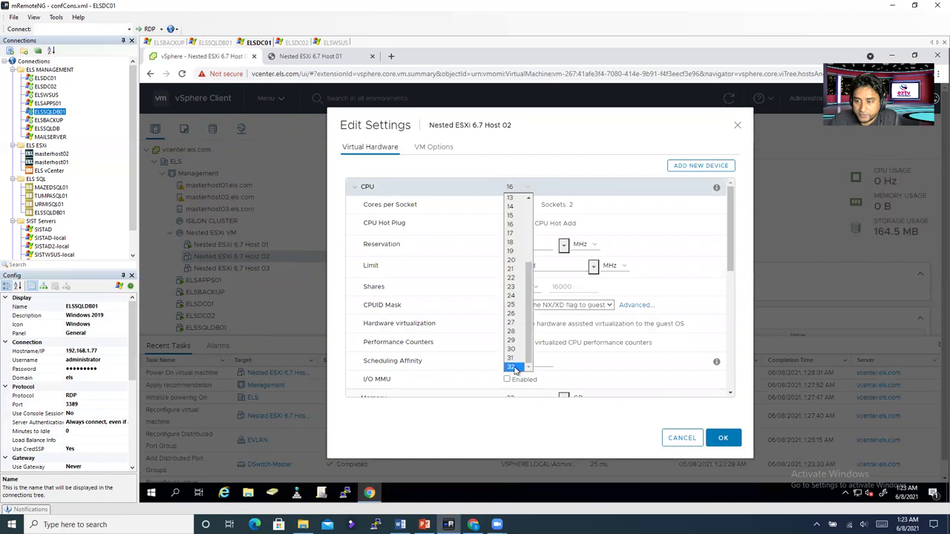
{"action": "left_click", "coordinate": [515, 367]}
{"action": "left_click", "coordinate": [524, 204]}
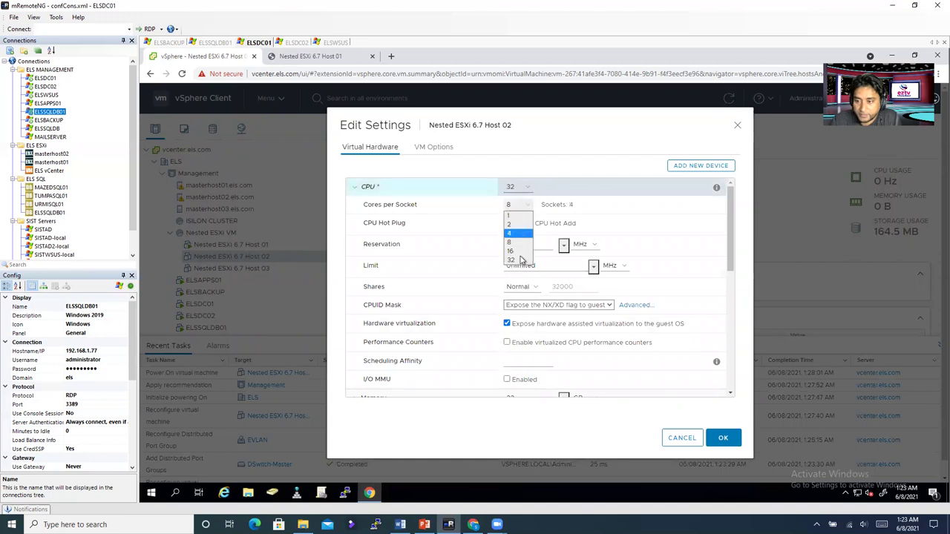
{"action": "left_click", "coordinate": [519, 251]}
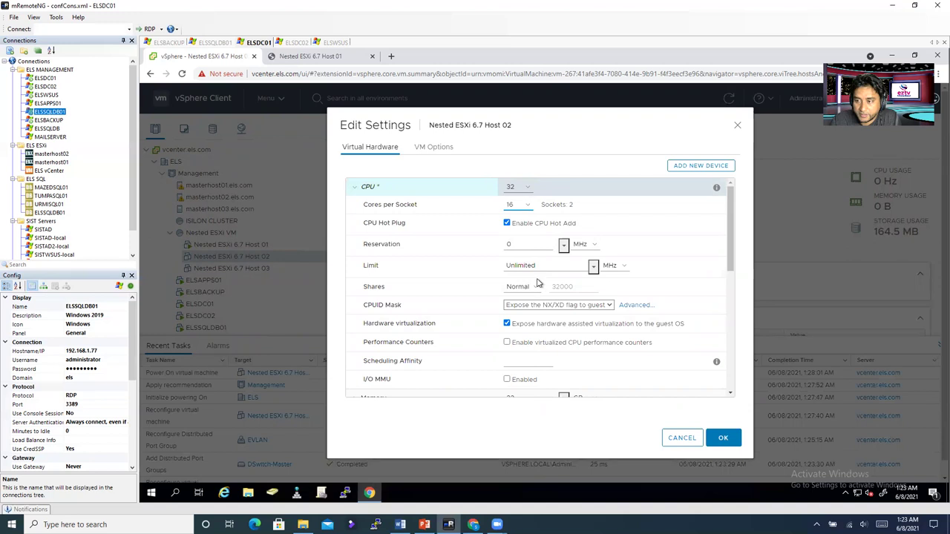
Step: Enable Memory Hot Plug and review the 10, 20 and 400 GB hard disk sizes
{"action": "scroll", "coordinate": [449, 308], "scroll_direction": "down", "scroll_amount": 1}
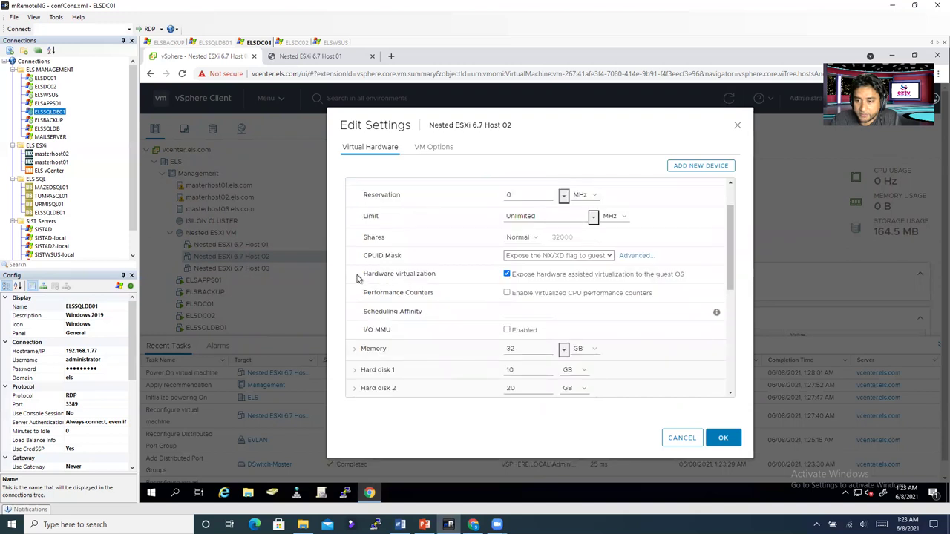
{"action": "left_click_drag", "start_coordinate": [364, 274], "coordinate": [444, 280]}
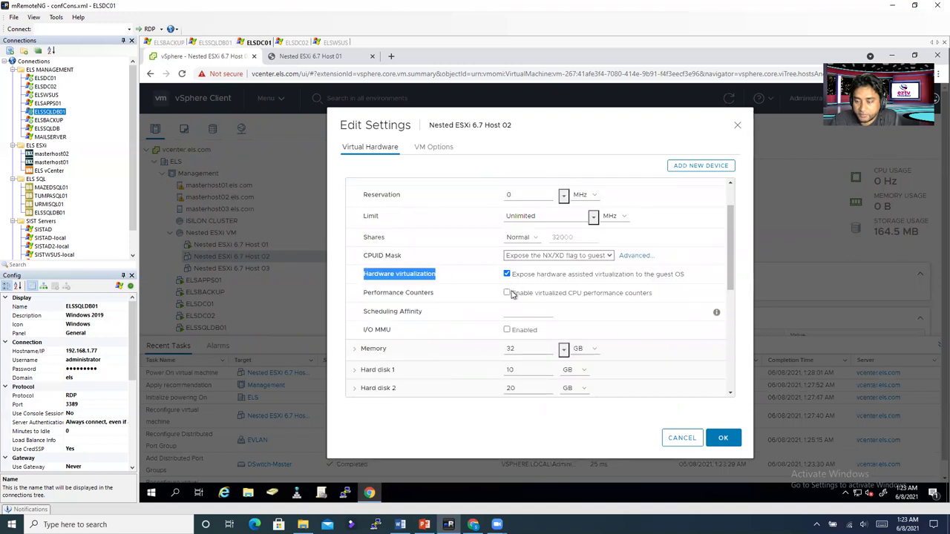
{"action": "scroll", "coordinate": [511, 294], "scroll_direction": "down", "scroll_amount": 3}
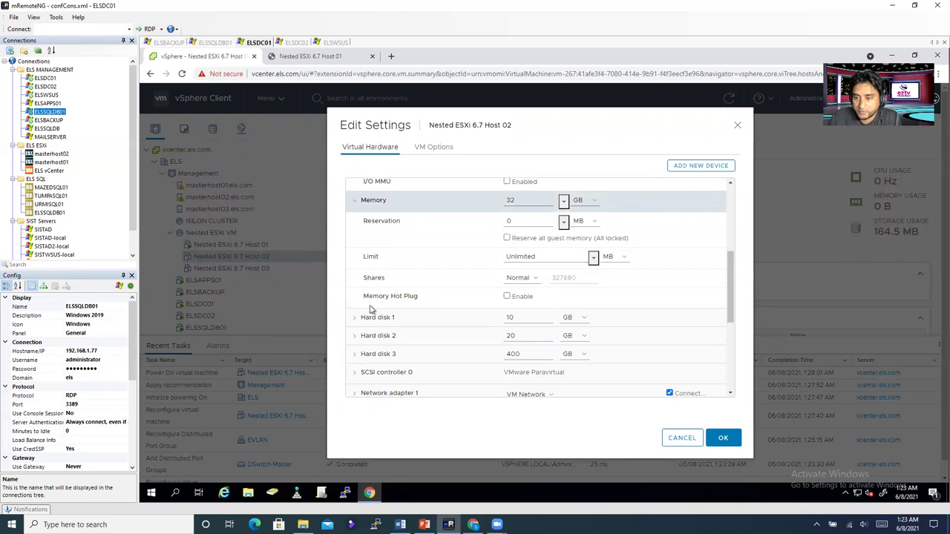
{"action": "left_click", "coordinate": [508, 298]}
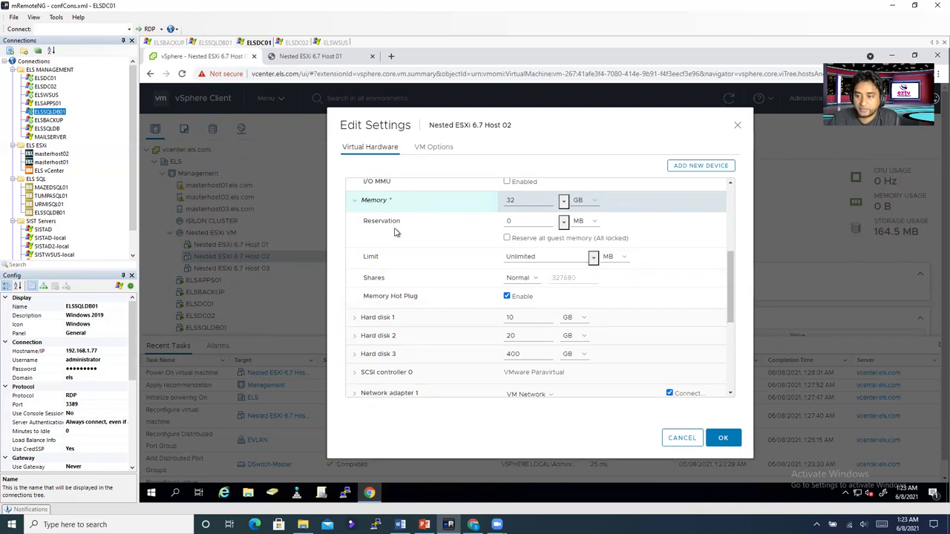
{"action": "scroll", "coordinate": [416, 282], "scroll_direction": "down", "scroll_amount": 1}
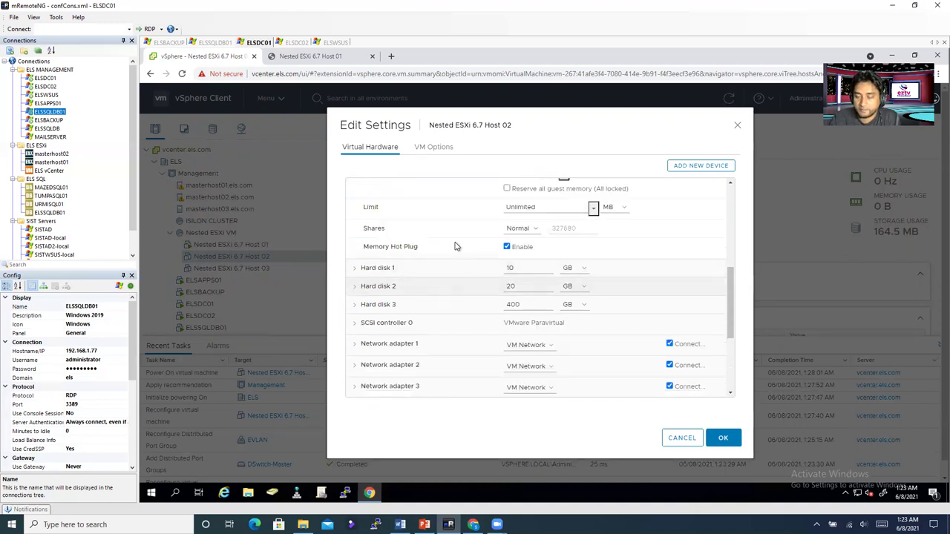
{"action": "double_click", "coordinate": [499, 272]}
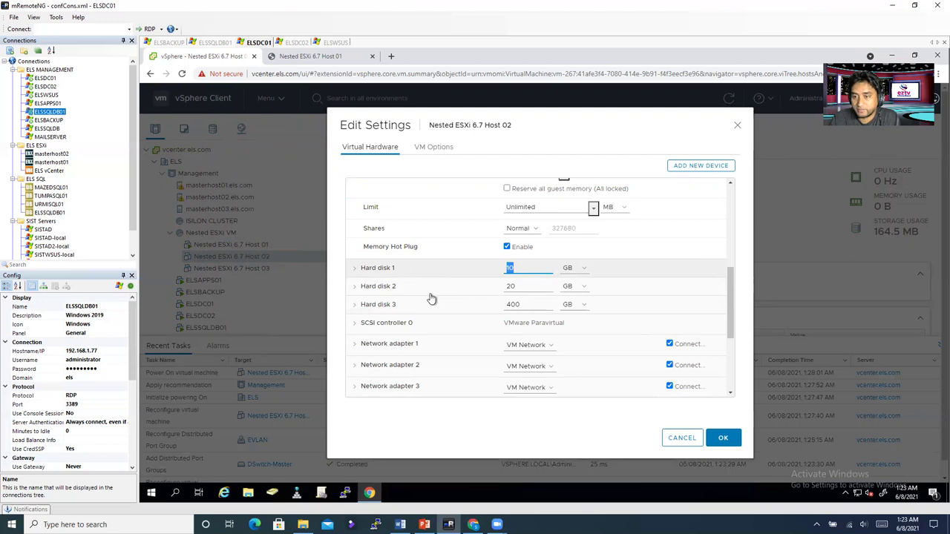
{"action": "double_click", "coordinate": [516, 286]}
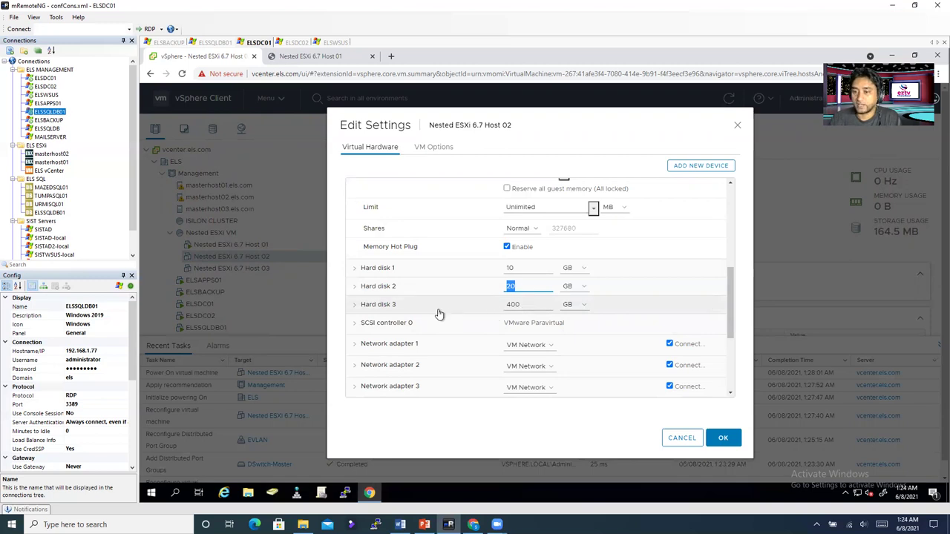
{"action": "left_click_drag", "start_coordinate": [508, 305], "coordinate": [522, 305]}
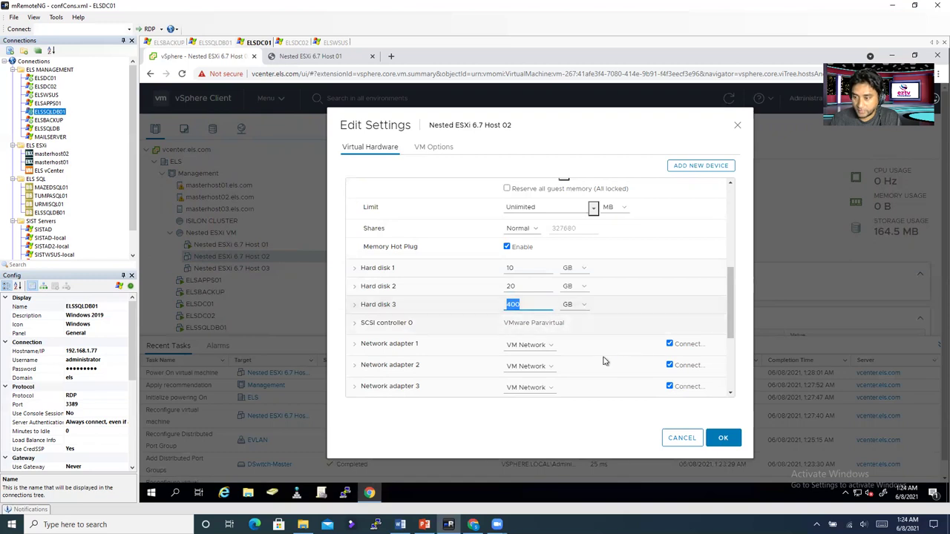
Step: Connect Host 02's network adapters 1 and 2 to the EVLAN port group
{"action": "scroll", "coordinate": [580, 362], "scroll_direction": "down", "scroll_amount": 1}
{"action": "scroll", "coordinate": [580, 362], "scroll_direction": "down", "scroll_amount": 1}
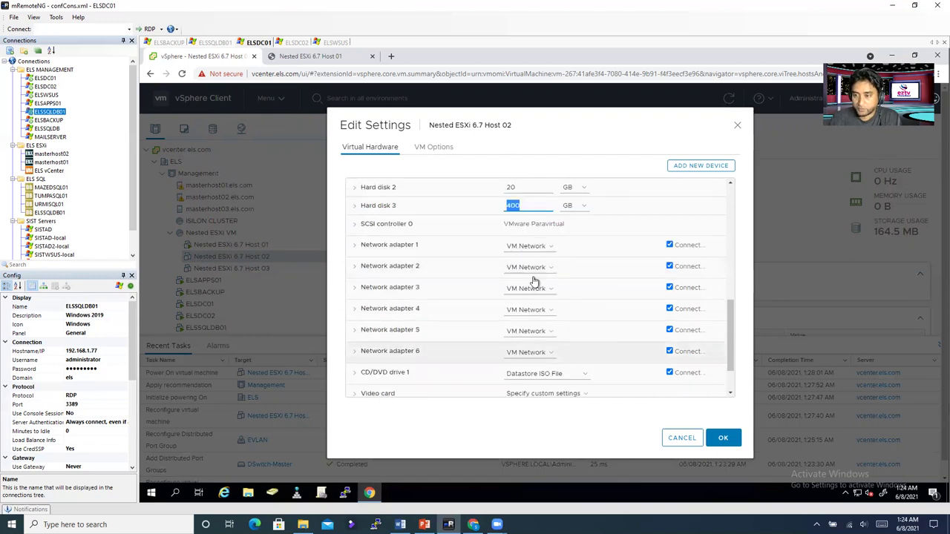
{"action": "left_click", "coordinate": [529, 245]}
{"action": "left_click", "coordinate": [525, 271]}
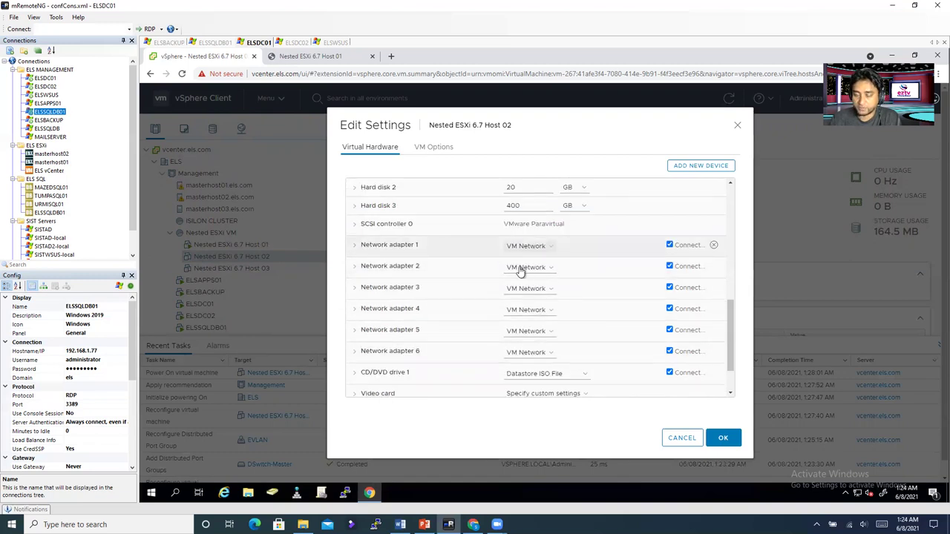
{"action": "left_click", "coordinate": [521, 271]}
{"action": "left_click", "coordinate": [453, 260]}
{"action": "left_click", "coordinate": [657, 377]}
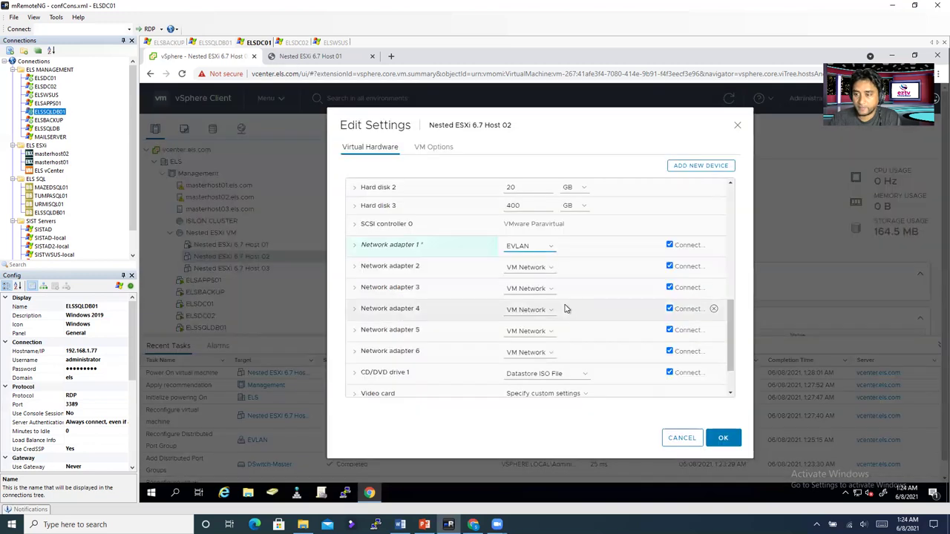
{"action": "left_click", "coordinate": [527, 269]}
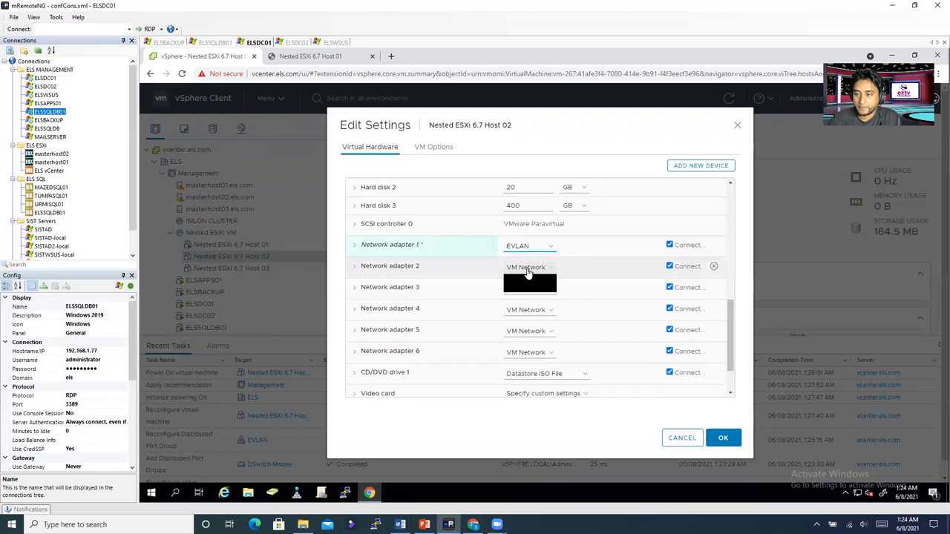
{"action": "left_click", "coordinate": [522, 290]}
{"action": "left_click", "coordinate": [454, 284]}
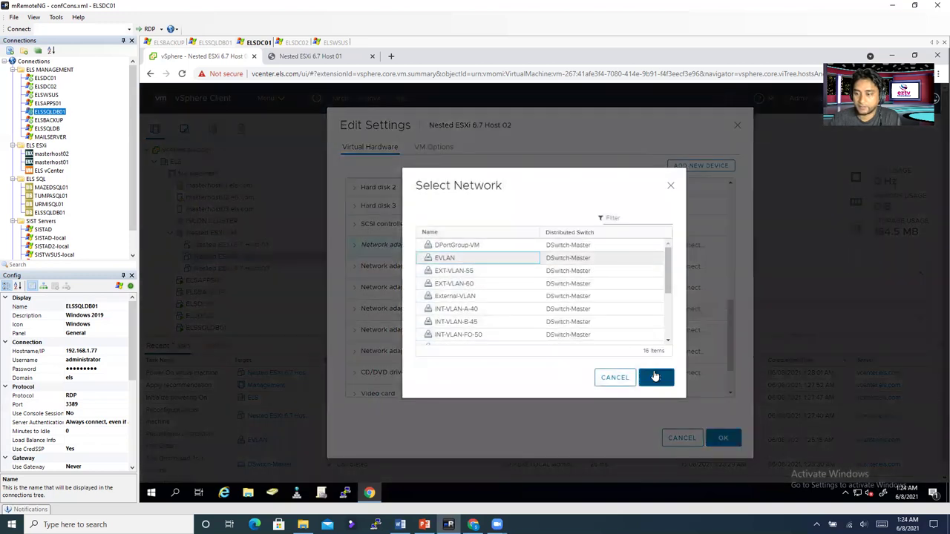
{"action": "key", "text": "Return"}
Step: Connect network adapters 3, 4 and 5 to EVLAN
{"action": "left_click", "coordinate": [529, 288]}
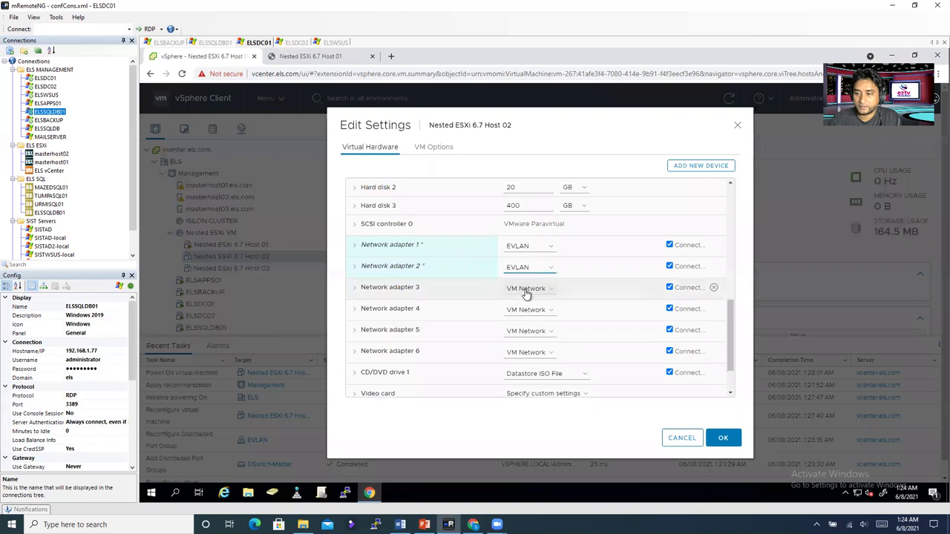
{"action": "left_click", "coordinate": [524, 309]}
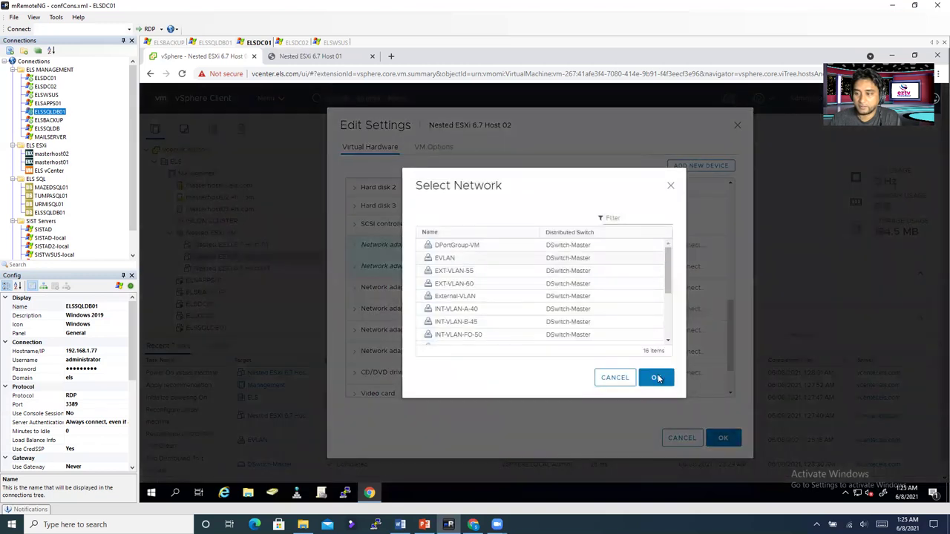
{"action": "key", "text": "Return"}
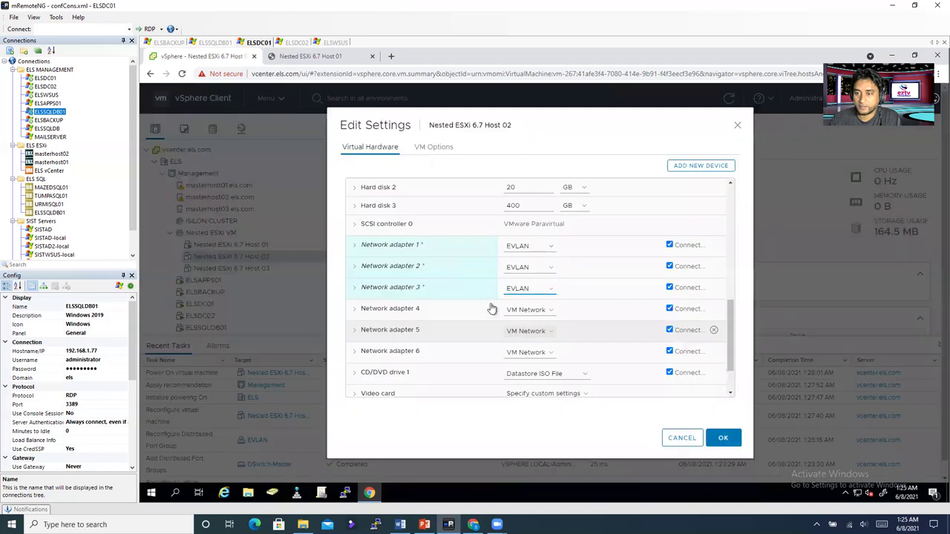
{"action": "left_click", "coordinate": [526, 311]}
{"action": "left_click", "coordinate": [528, 331]}
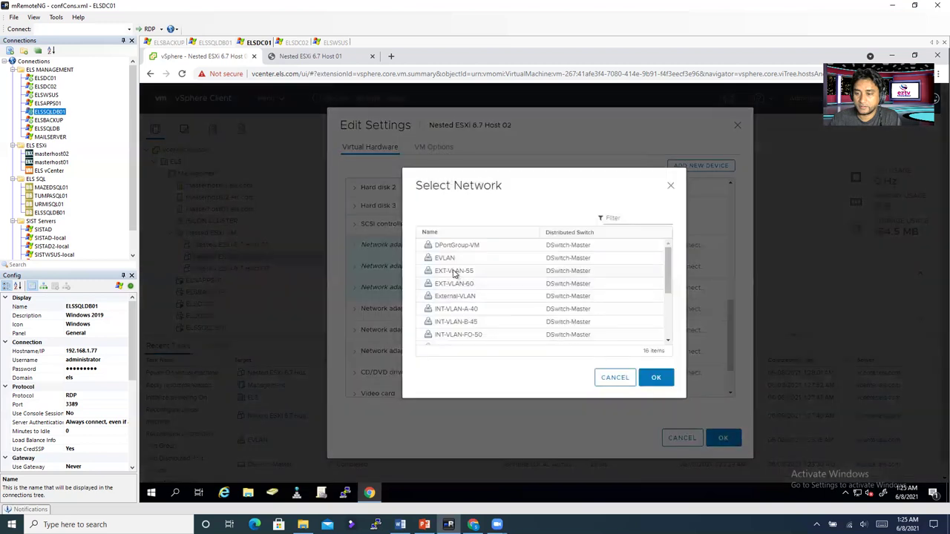
{"action": "left_click", "coordinate": [668, 383]}
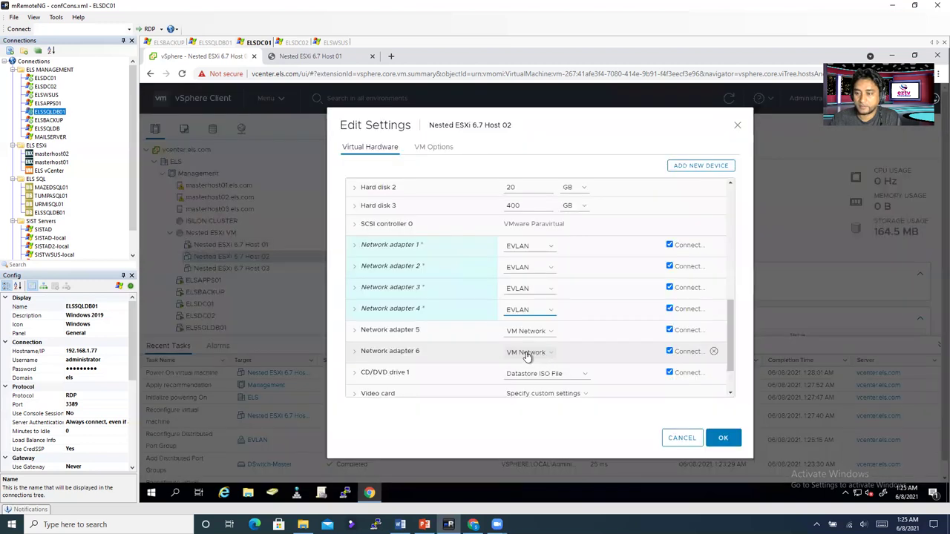
{"action": "left_click", "coordinate": [531, 334]}
{"action": "left_click", "coordinate": [524, 354]}
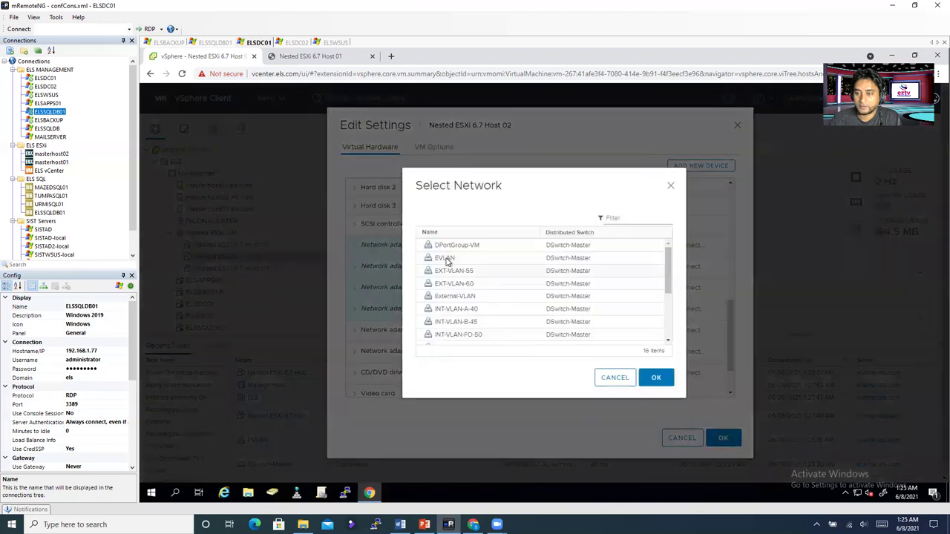
{"action": "left_click", "coordinate": [655, 380]}
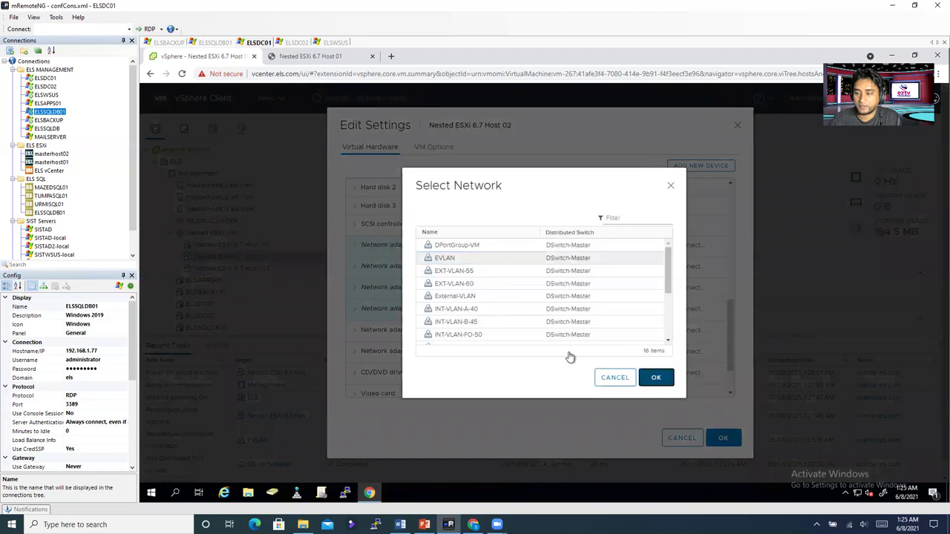
Step: Connect network adapter 6 to EVLAN and save Host 02's settings
{"action": "left_click", "coordinate": [527, 353]}
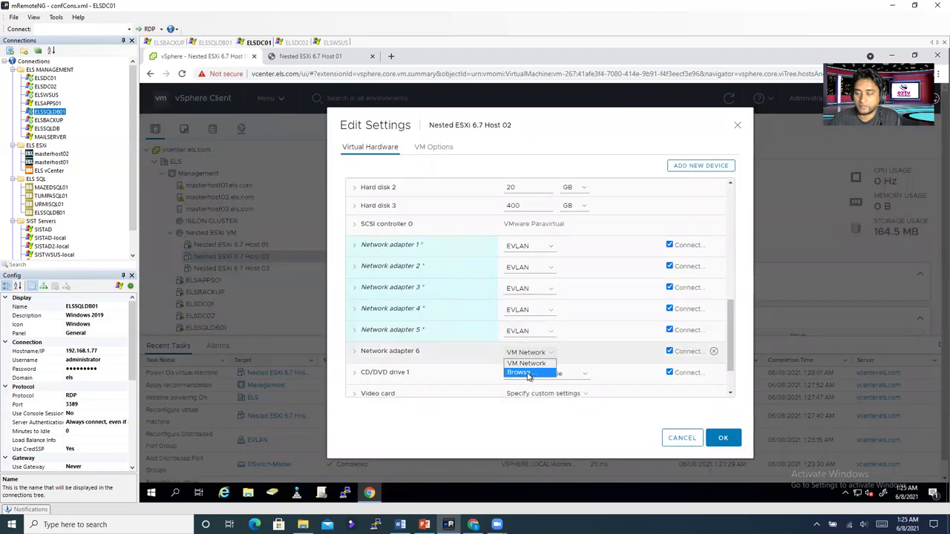
{"action": "left_click", "coordinate": [528, 373]}
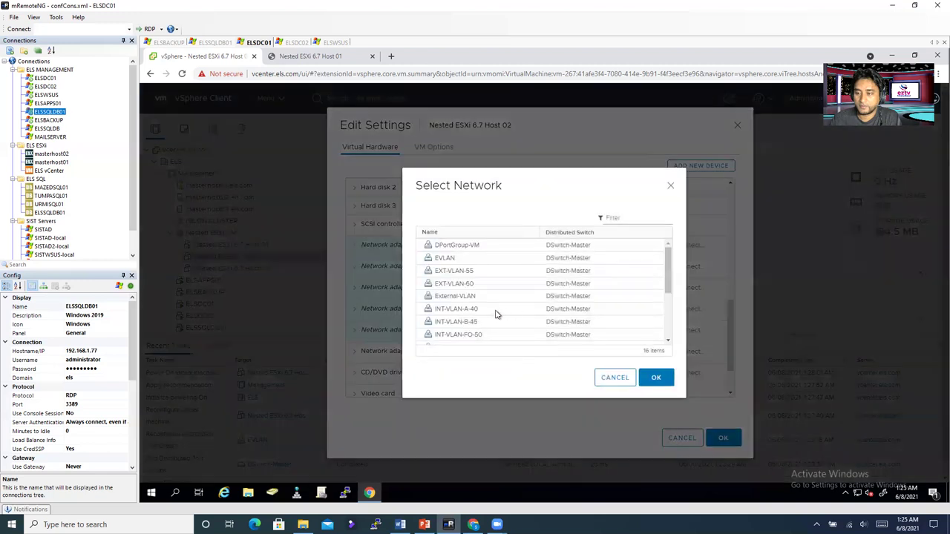
{"action": "left_click", "coordinate": [445, 260]}
{"action": "left_click", "coordinate": [657, 382]}
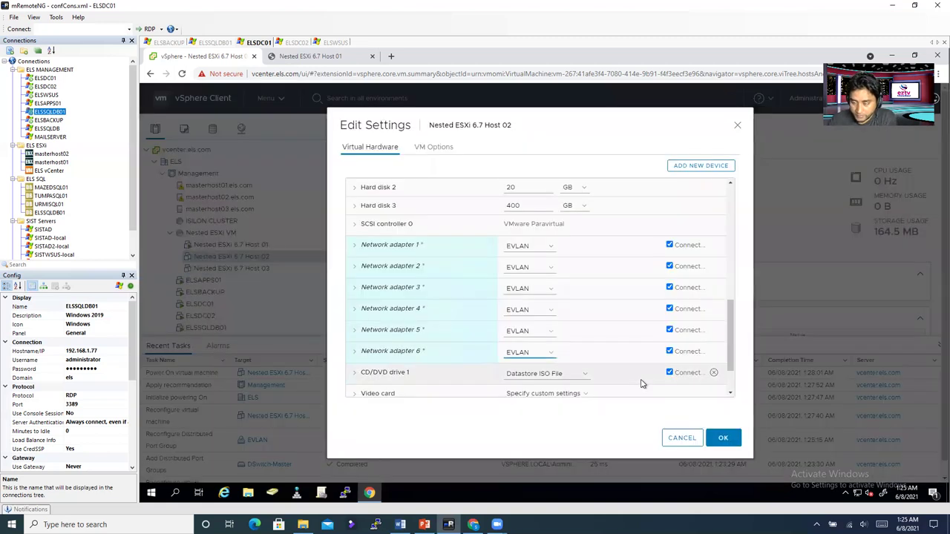
{"action": "left_click", "coordinate": [723, 441]}
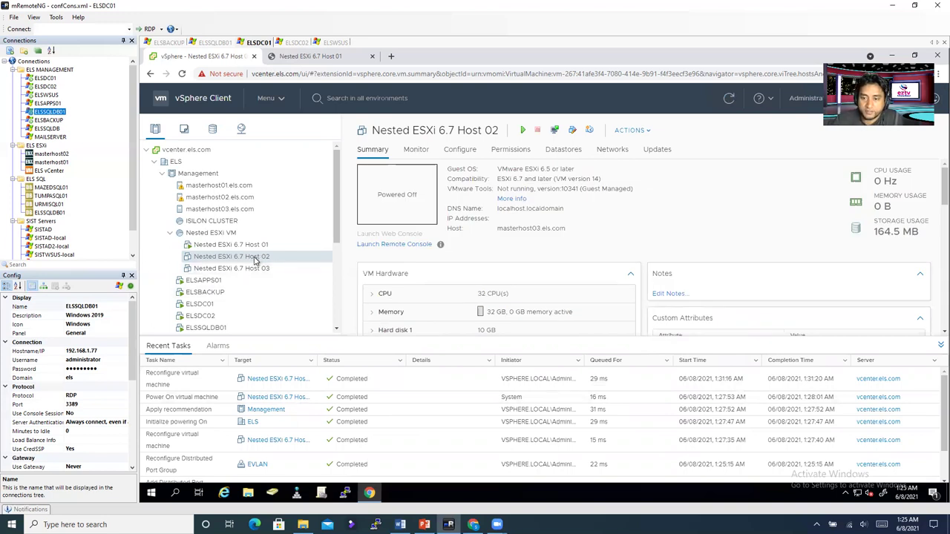
Step: Power on Host 02 on masterhost01.els.com via Recommendation 2 and open its web console
{"action": "right_click", "coordinate": [254, 259]}
{"action": "mouse_move", "coordinate": [291, 139]}
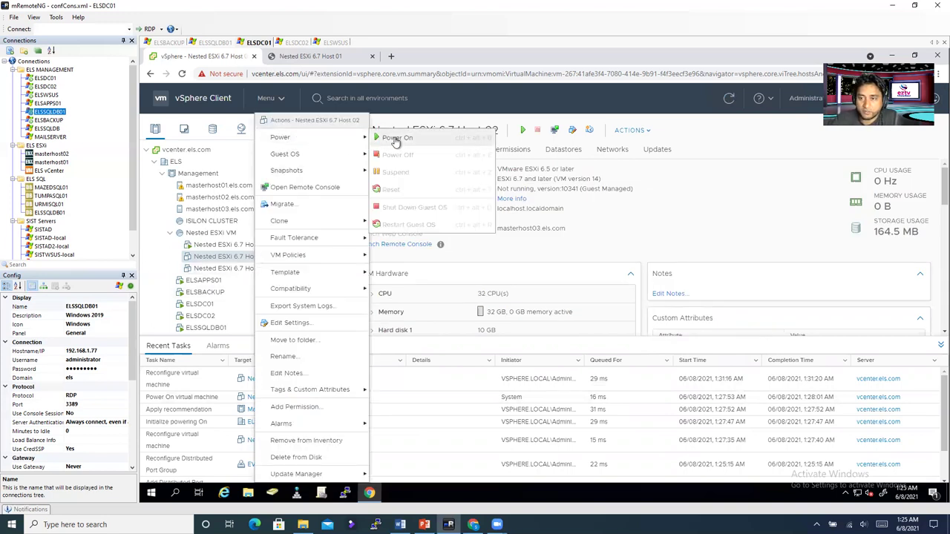
{"action": "left_click", "coordinate": [396, 139]}
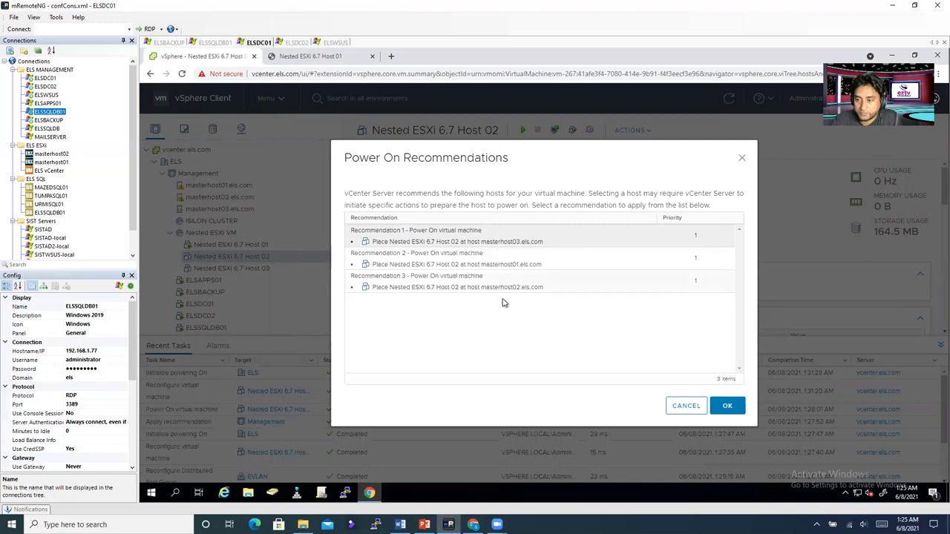
{"action": "left_click", "coordinate": [490, 267]}
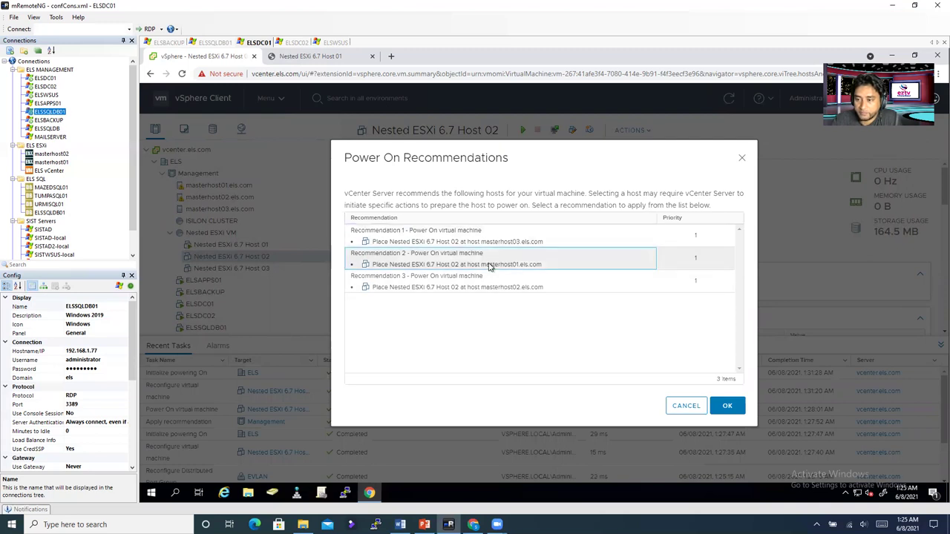
{"action": "left_click", "coordinate": [716, 406]}
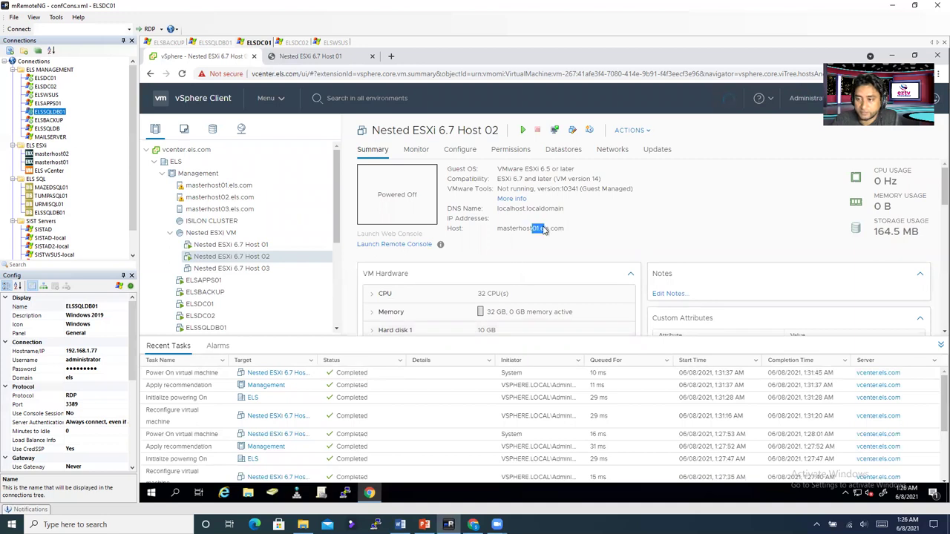
{"action": "left_click", "coordinate": [388, 202]}
{"action": "left_click", "coordinate": [655, 331]}
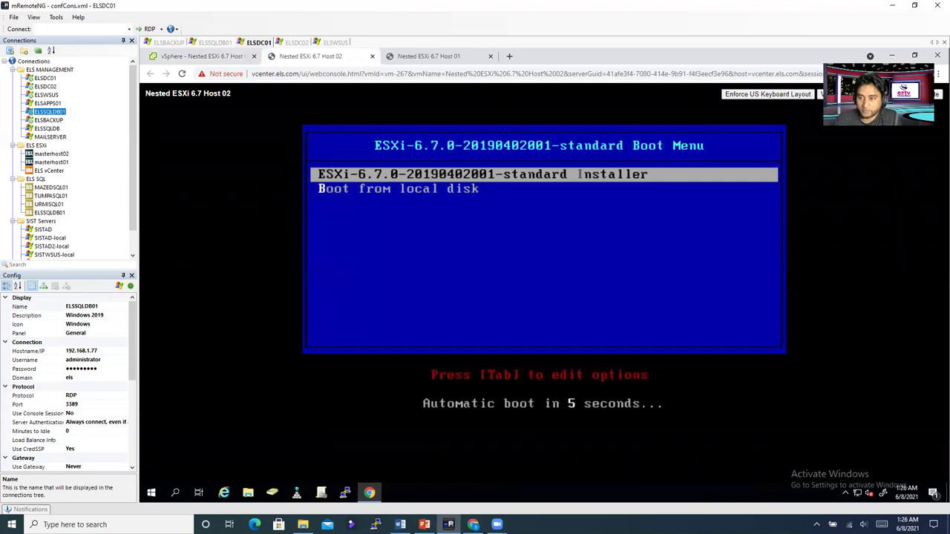
Step: Boot Host 02 into the ESXi installer, then show Nested ESXi 6.7 Host 03's summary
{"action": "key", "text": "Return"}
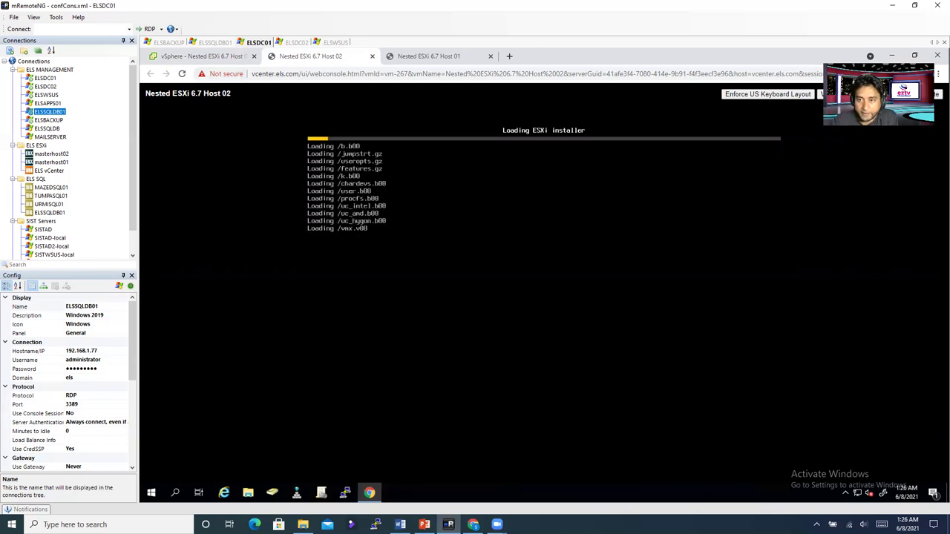
{"action": "left_click", "coordinate": [238, 58]}
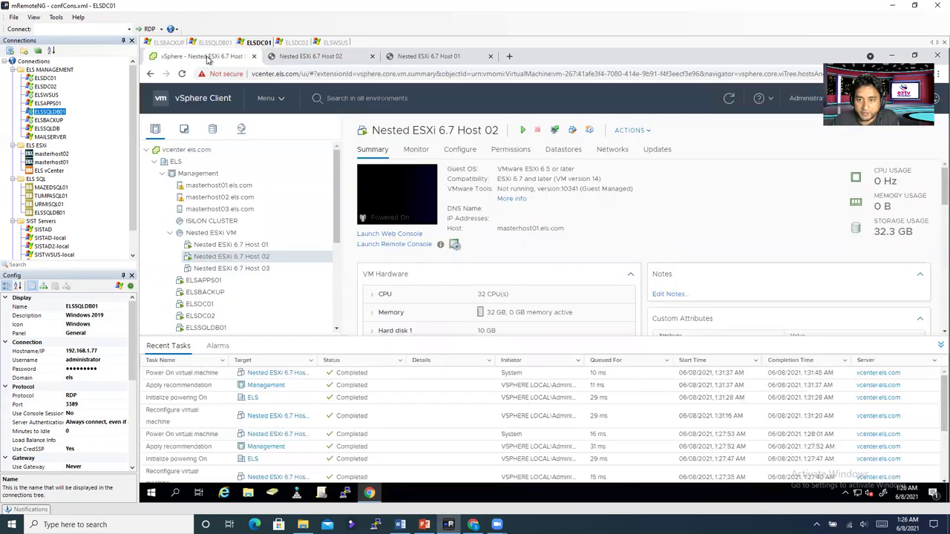
{"action": "left_click", "coordinate": [245, 270]}
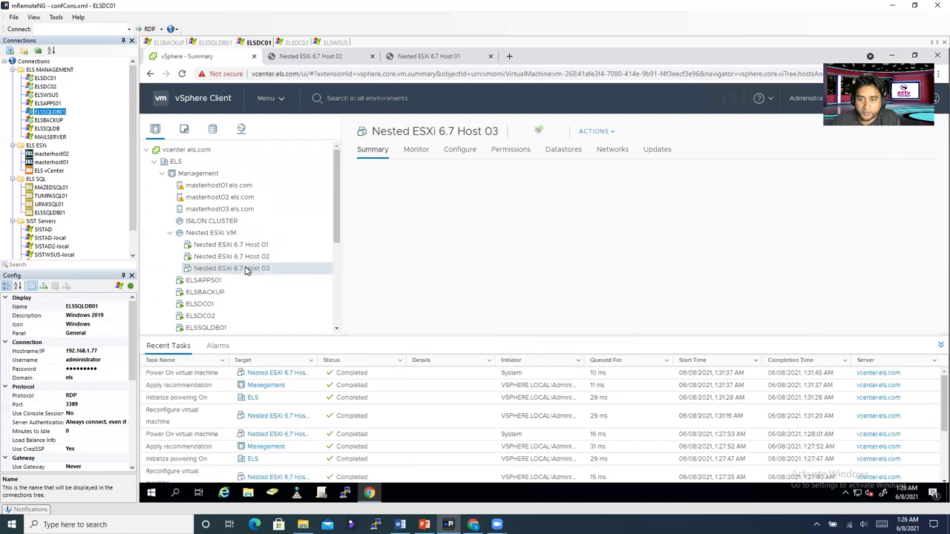
Step: In Host 03's Edit Settings, keep the boot firmware set to BIOS
{"action": "right_click", "coordinate": [247, 270]}
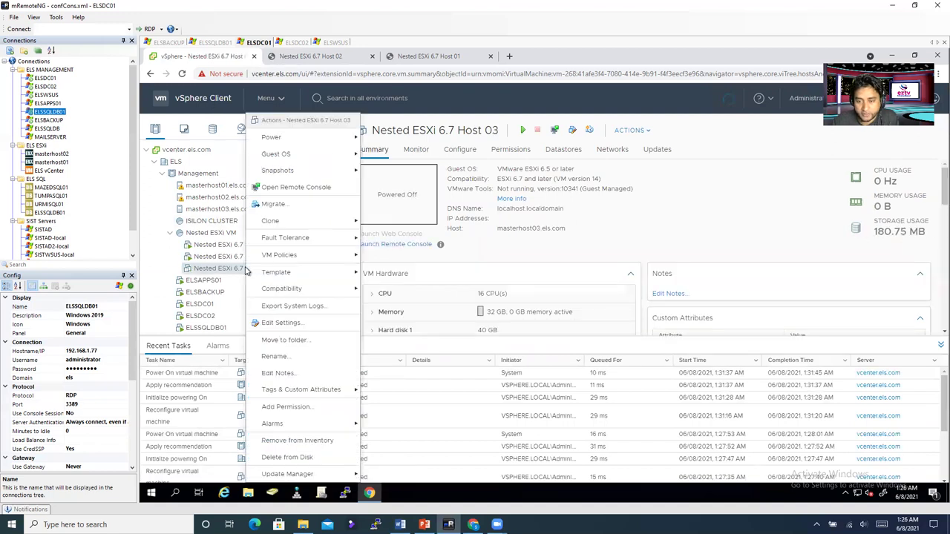
{"action": "left_click", "coordinate": [324, 322]}
{"action": "left_click", "coordinate": [434, 147]}
{"action": "left_click", "coordinate": [382, 274]}
{"action": "left_click", "coordinate": [535, 291]}
{"action": "left_click", "coordinate": [529, 303]}
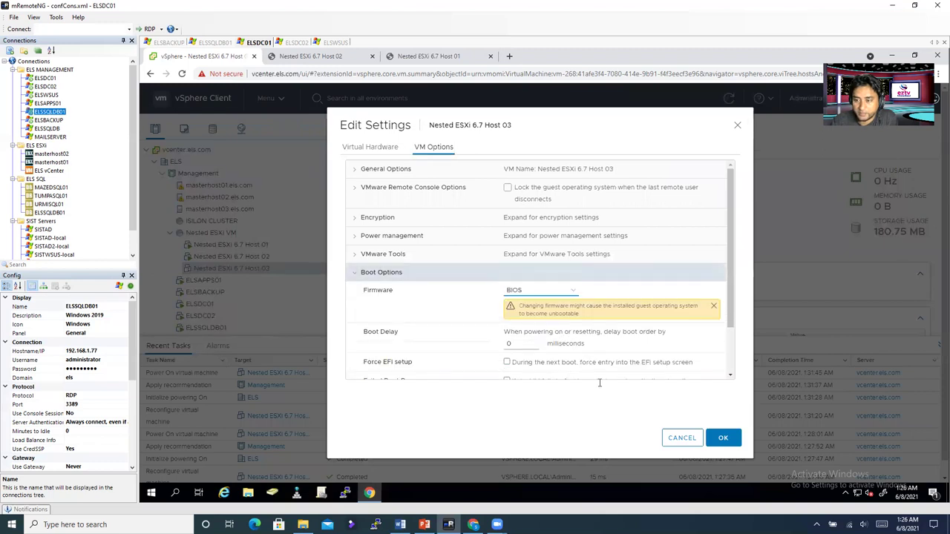
{"action": "left_click", "coordinate": [370, 147]}
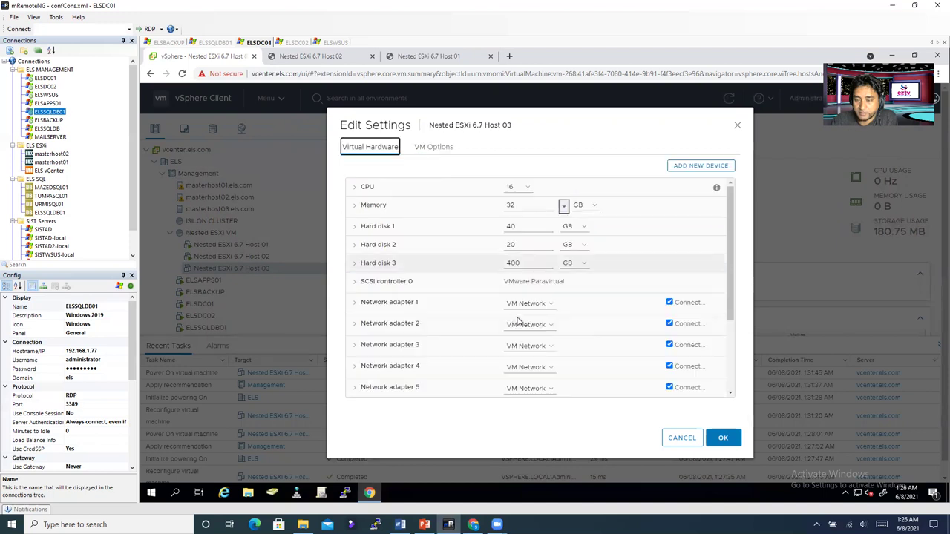
Step: Give Host 03 32 CPUs with 16 cores per socket, making 2 sockets
{"action": "left_click", "coordinate": [355, 186]}
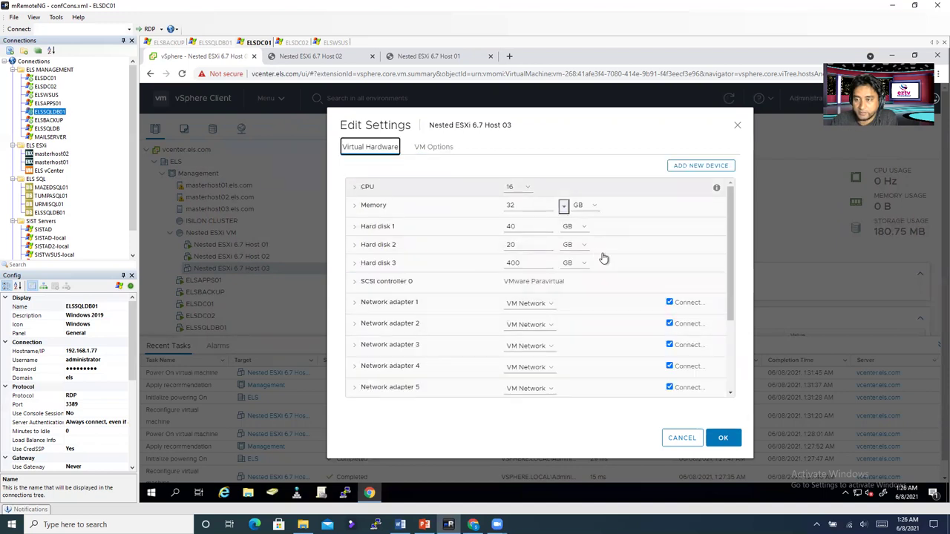
{"action": "left_click", "coordinate": [520, 189]}
{"action": "scroll", "coordinate": [517, 357], "scroll_direction": "down", "scroll_amount": 4}
{"action": "left_click", "coordinate": [517, 366]}
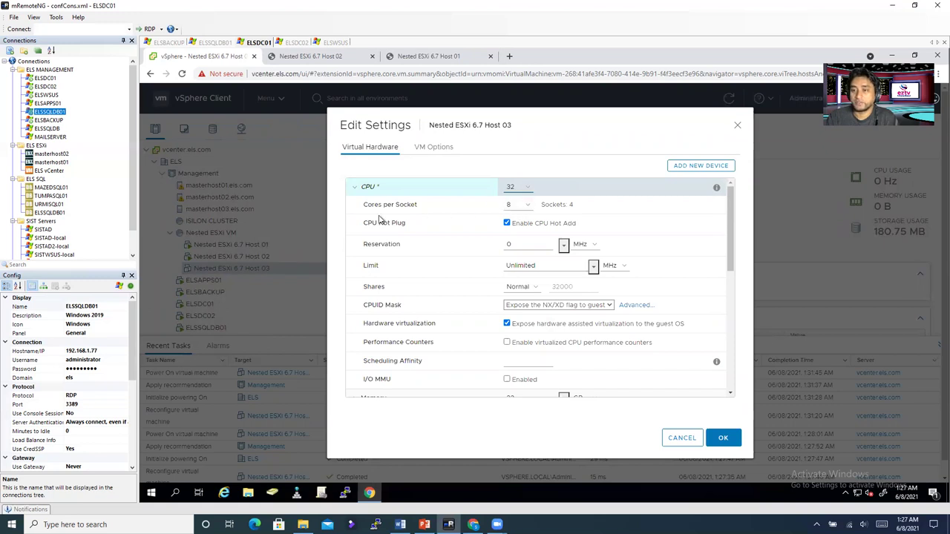
{"action": "left_click", "coordinate": [510, 205]}
{"action": "left_click", "coordinate": [581, 206]}
{"action": "left_click_drag", "start_coordinate": [560, 204], "coordinate": [477, 208]}
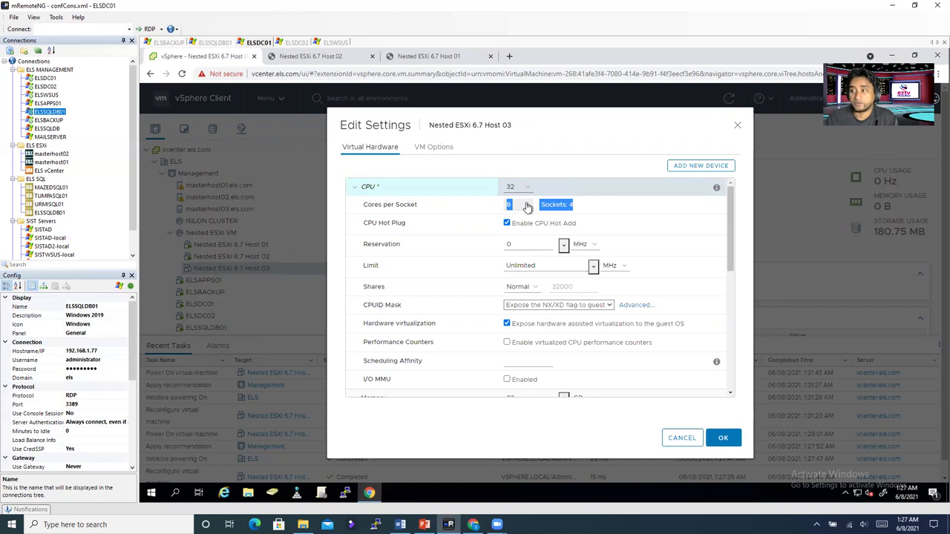
{"action": "left_click", "coordinate": [526, 206]}
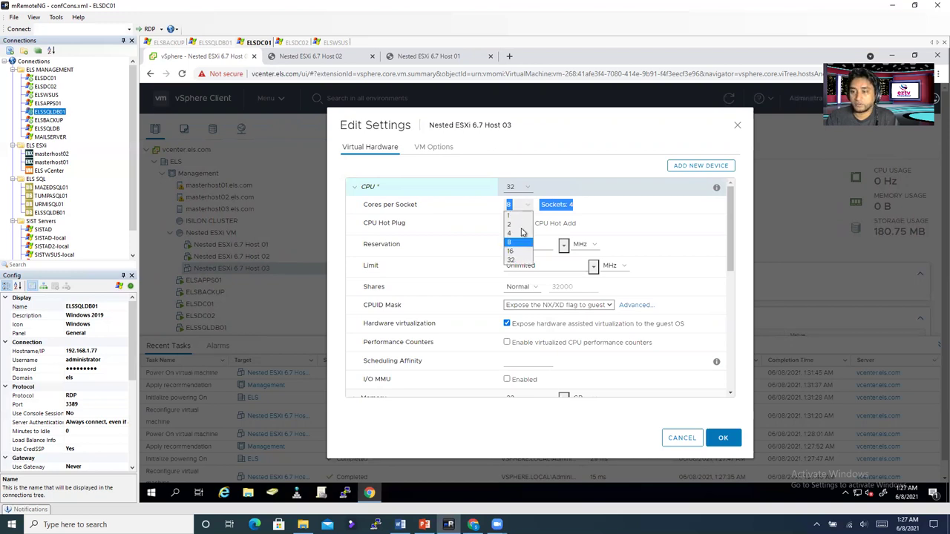
{"action": "left_click", "coordinate": [520, 254]}
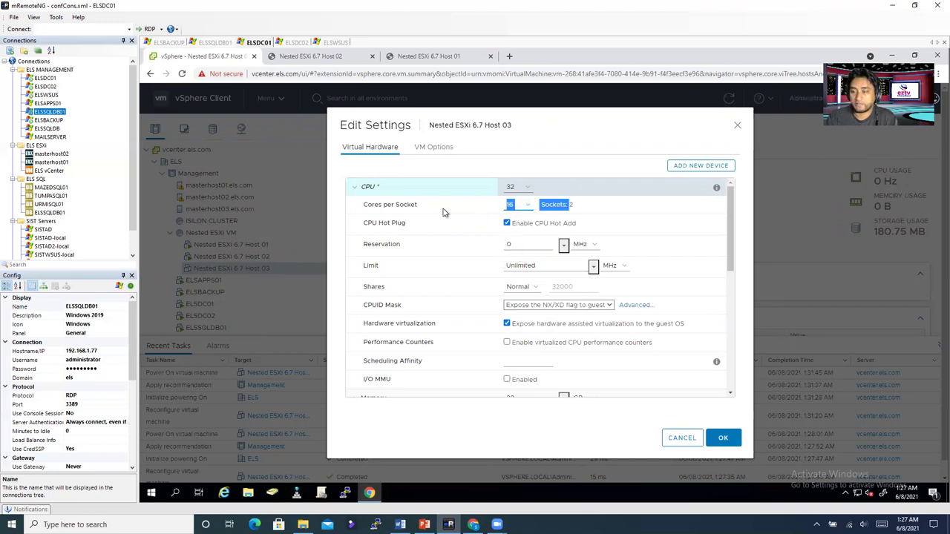
{"action": "left_click", "coordinate": [554, 203]}
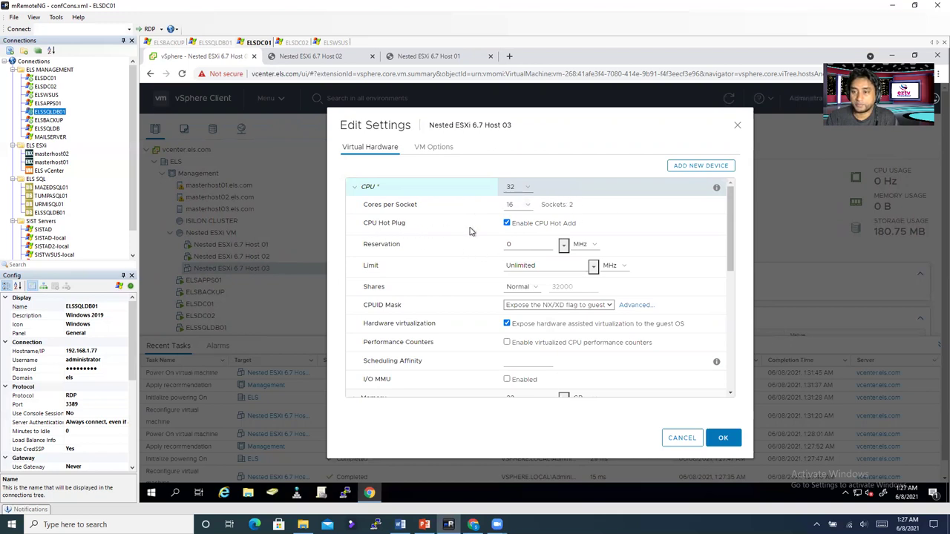
Step: Enable Memory Hot Plug for Host 03's 32 GB memory
{"action": "left_click_drag", "start_coordinate": [364, 323], "coordinate": [541, 325]}
{"action": "scroll", "coordinate": [445, 350], "scroll_direction": "down", "scroll_amount": 1}
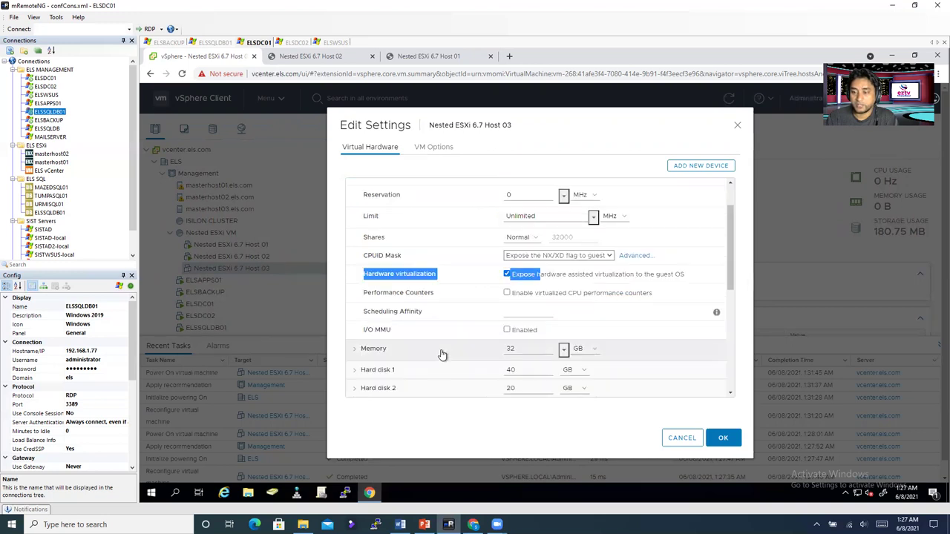
{"action": "scroll", "coordinate": [441, 355], "scroll_direction": "down", "scroll_amount": 1}
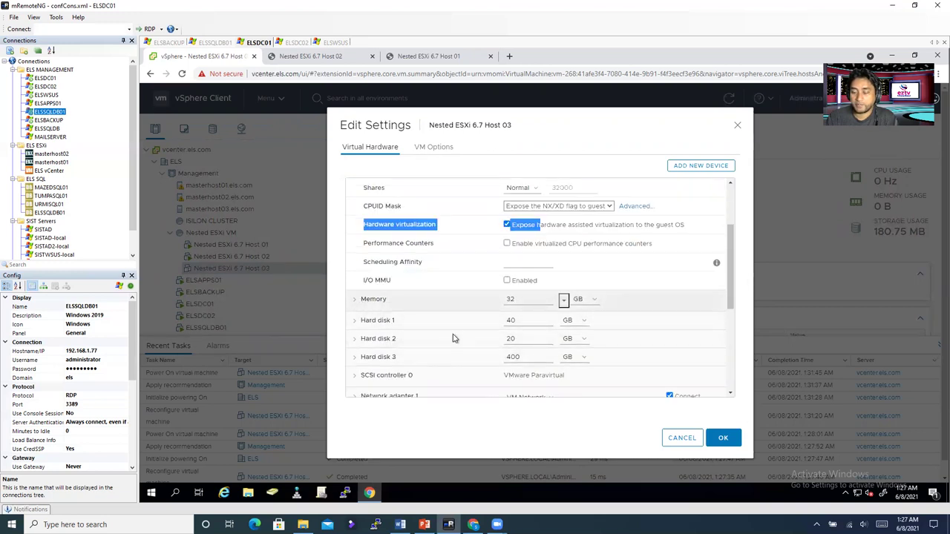
{"action": "scroll", "coordinate": [463, 351], "scroll_direction": "down", "scroll_amount": 1}
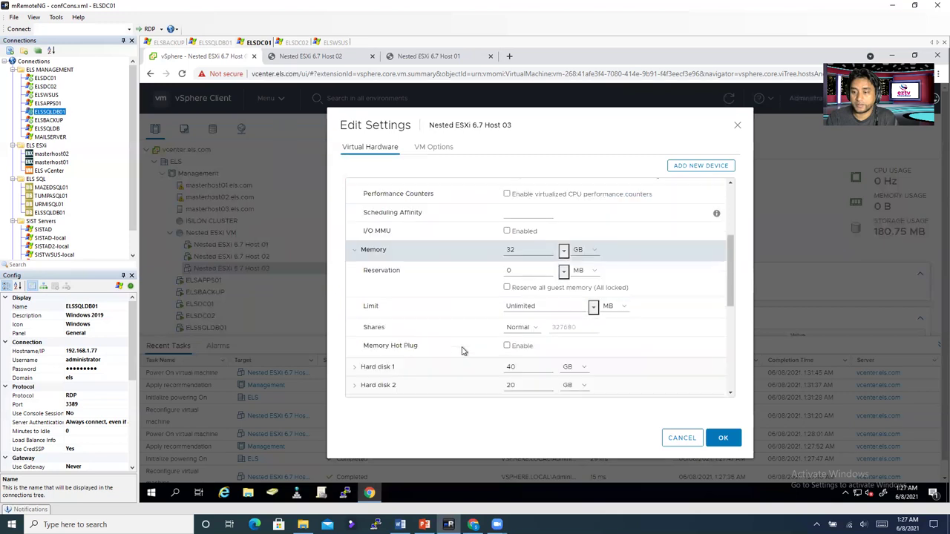
{"action": "left_click", "coordinate": [506, 346]}
{"action": "scroll", "coordinate": [448, 365], "scroll_direction": "down", "scroll_amount": 4}
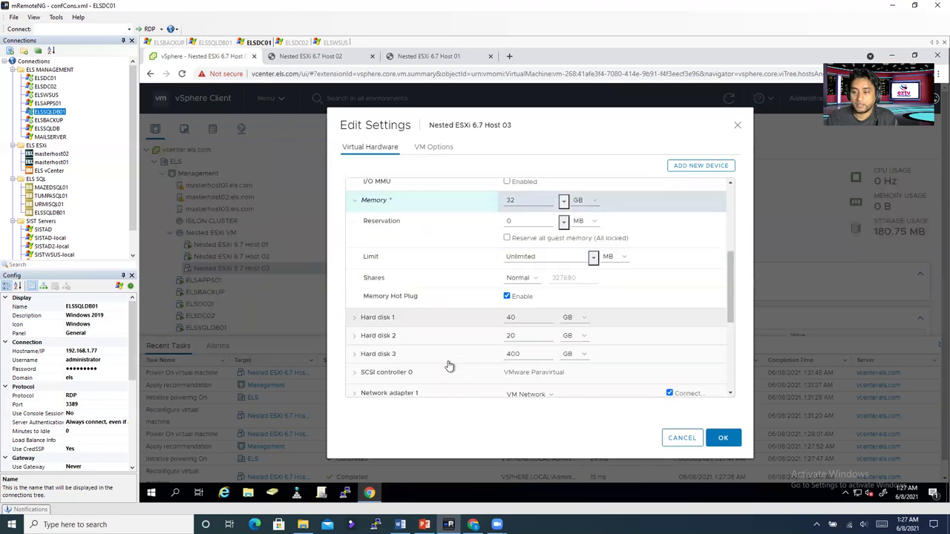
{"action": "scroll", "coordinate": [449, 366], "scroll_direction": "up", "scroll_amount": 2}
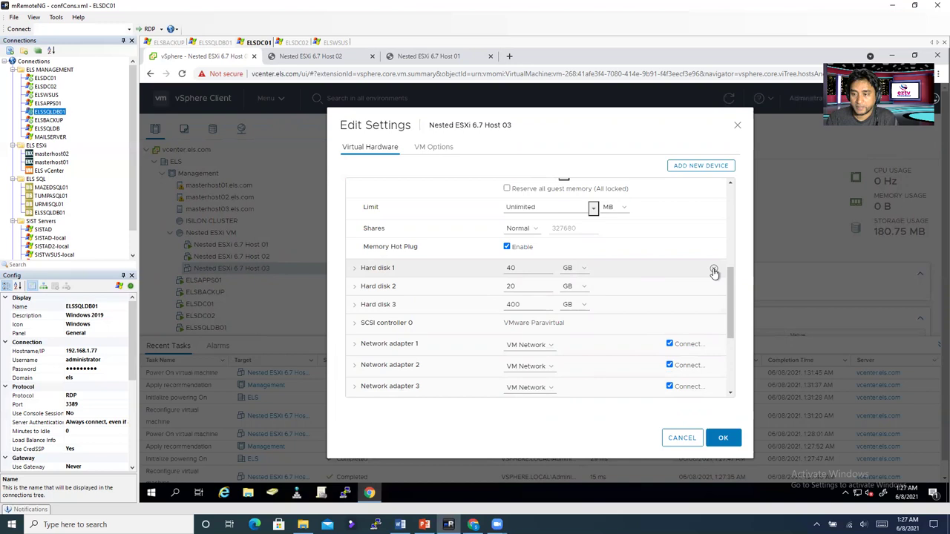
Step: Remove Hard disk 1 with its datastore files and add a new 10 GB hard disk
{"action": "left_click", "coordinate": [713, 271]}
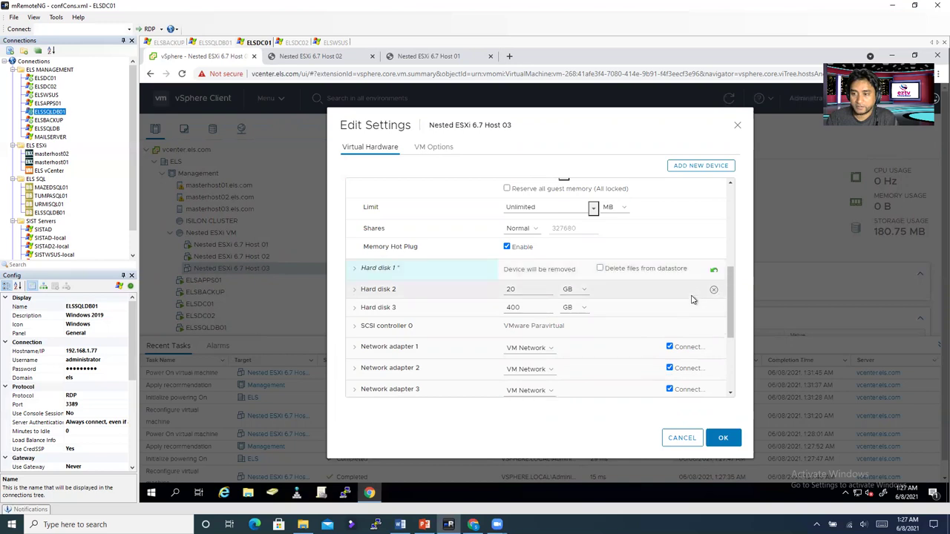
{"action": "left_click", "coordinate": [600, 268]}
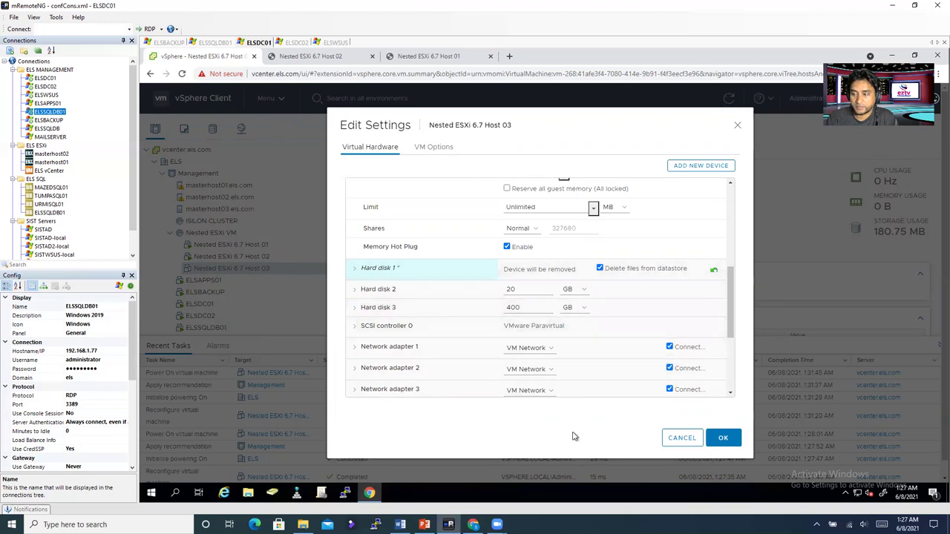
{"action": "left_click", "coordinate": [709, 166]}
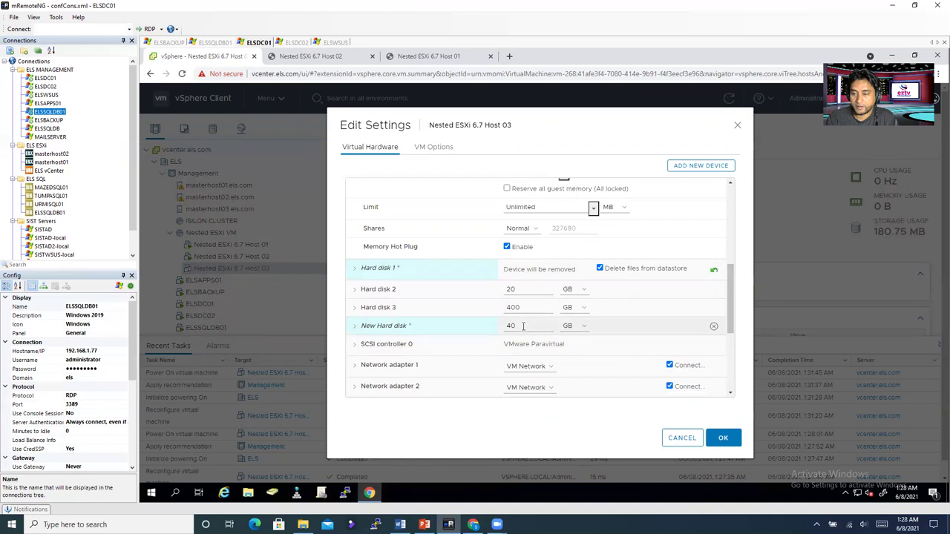
{"action": "double_click", "coordinate": [524, 326]}
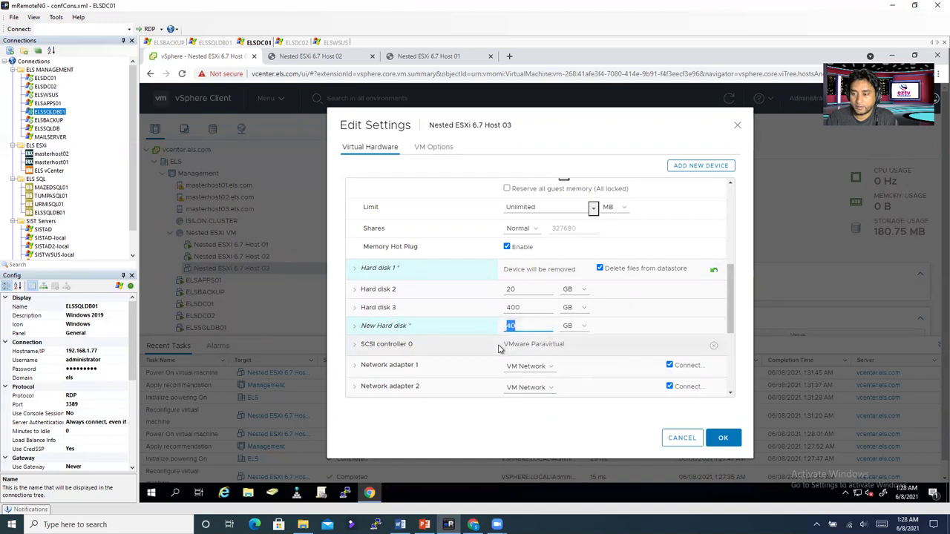
{"action": "type", "text": "10"}
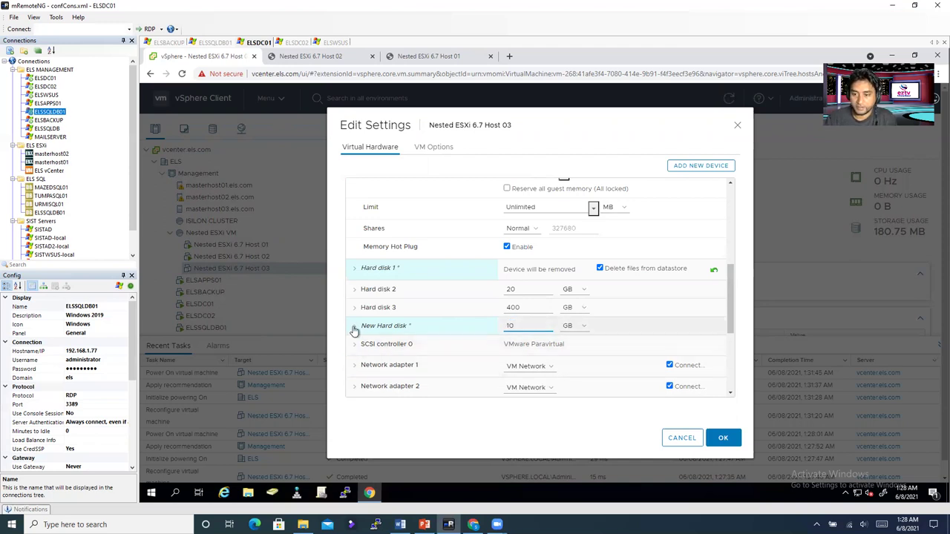
Step: Set the new hard disk's location to vsanDatastore
{"action": "left_click", "coordinate": [355, 330]}
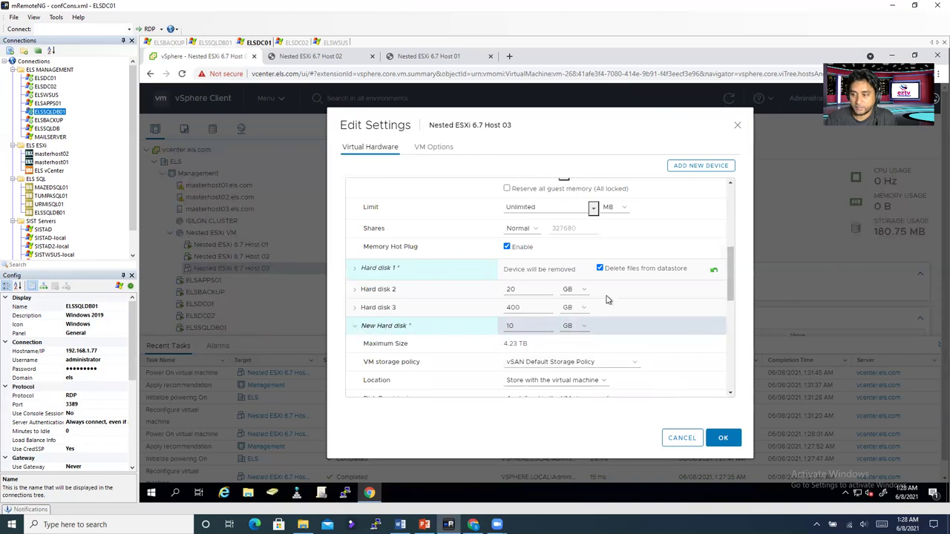
{"action": "scroll", "coordinate": [606, 300], "scroll_direction": "down", "scroll_amount": 4}
{"action": "scroll", "coordinate": [587, 338], "scroll_direction": "up", "scroll_amount": 1}
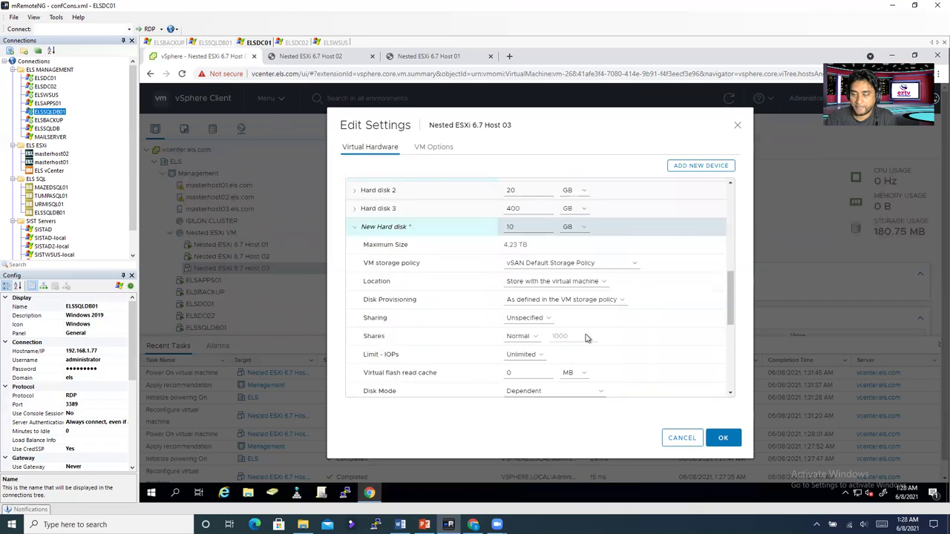
{"action": "left_click", "coordinate": [549, 282]}
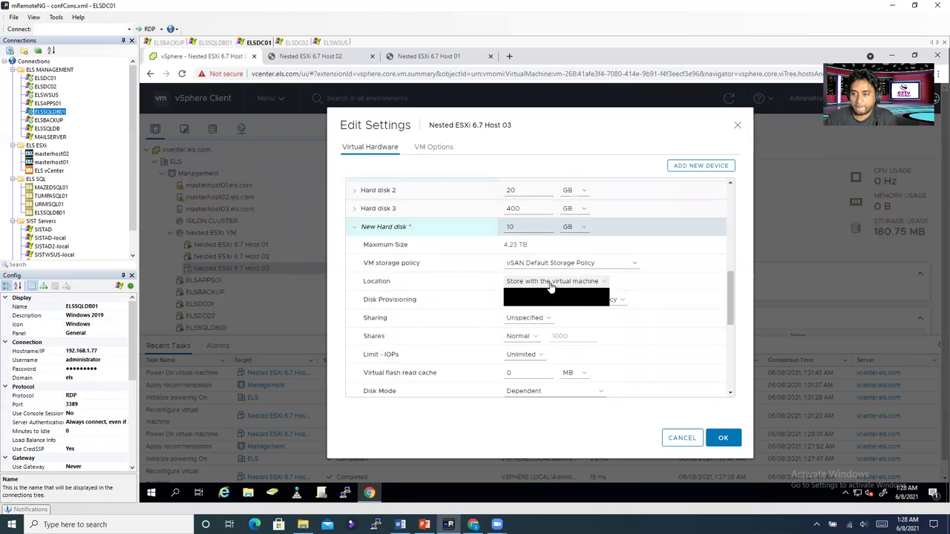
{"action": "left_click", "coordinate": [534, 302]}
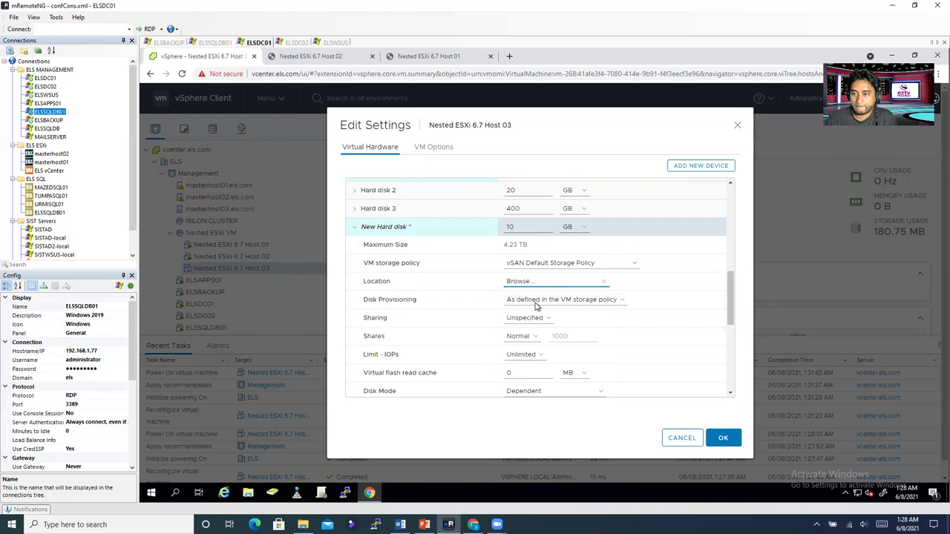
{"action": "left_click", "coordinate": [405, 241]}
{"action": "left_click", "coordinate": [717, 415]}
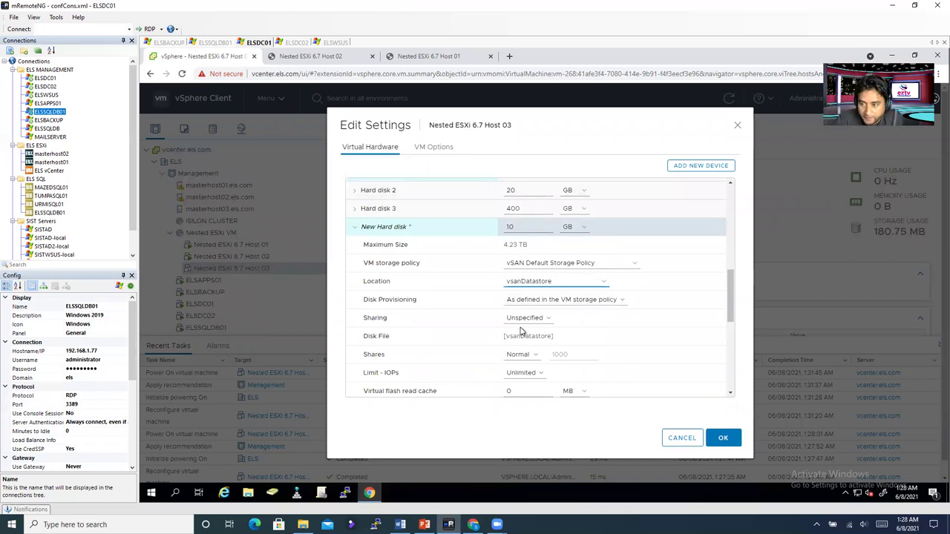
Step: Connect Network adapter 1 to the EVLAN network
{"action": "scroll", "coordinate": [496, 332], "scroll_direction": "down", "scroll_amount": 3}
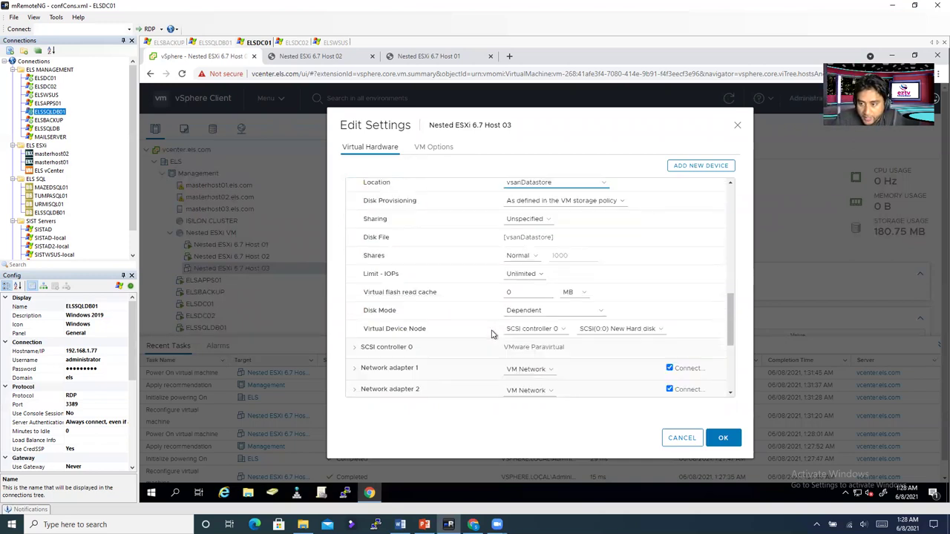
{"action": "scroll", "coordinate": [501, 339], "scroll_direction": "down", "scroll_amount": 2}
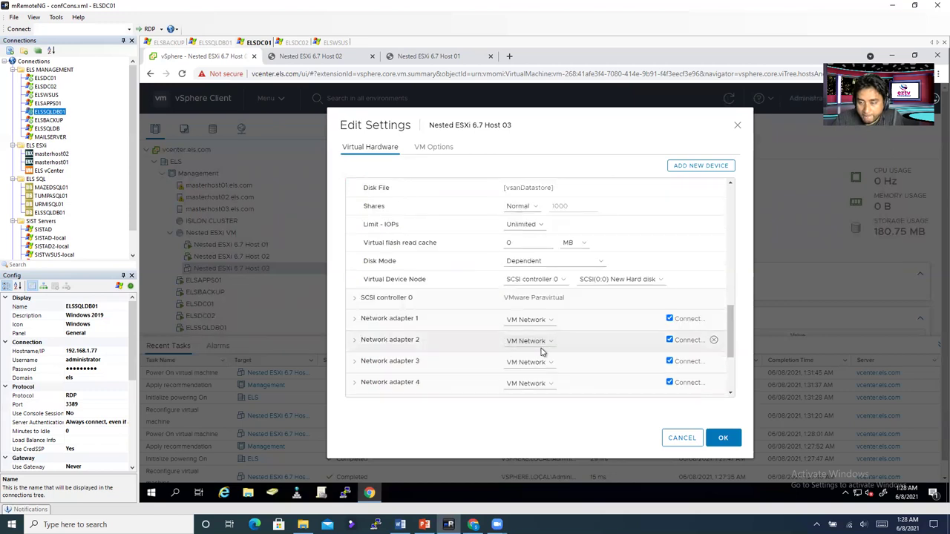
{"action": "scroll", "coordinate": [541, 347], "scroll_direction": "down", "scroll_amount": 2}
{"action": "left_click", "coordinate": [534, 274]}
{"action": "left_click", "coordinate": [519, 291]}
{"action": "left_click", "coordinate": [515, 297]}
{"action": "left_click", "coordinate": [502, 291]}
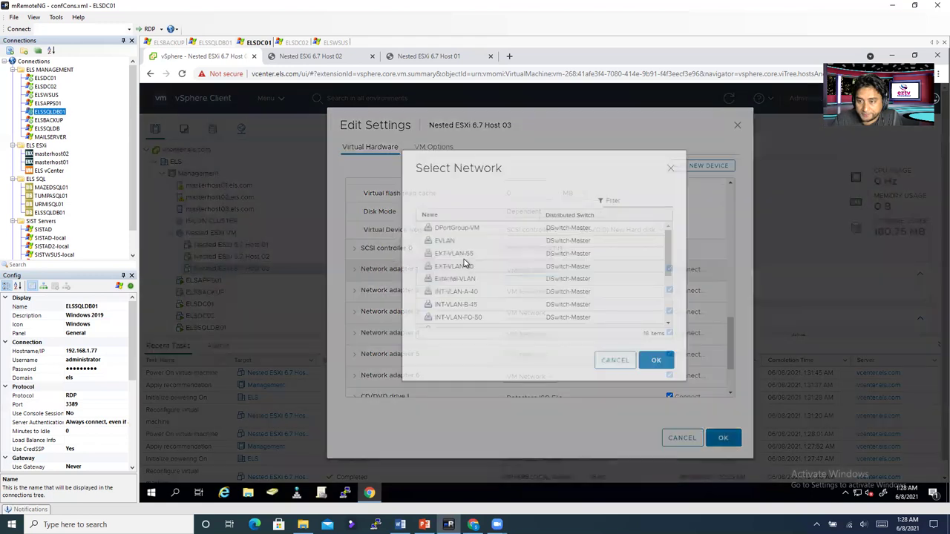
{"action": "left_click", "coordinate": [447, 259]}
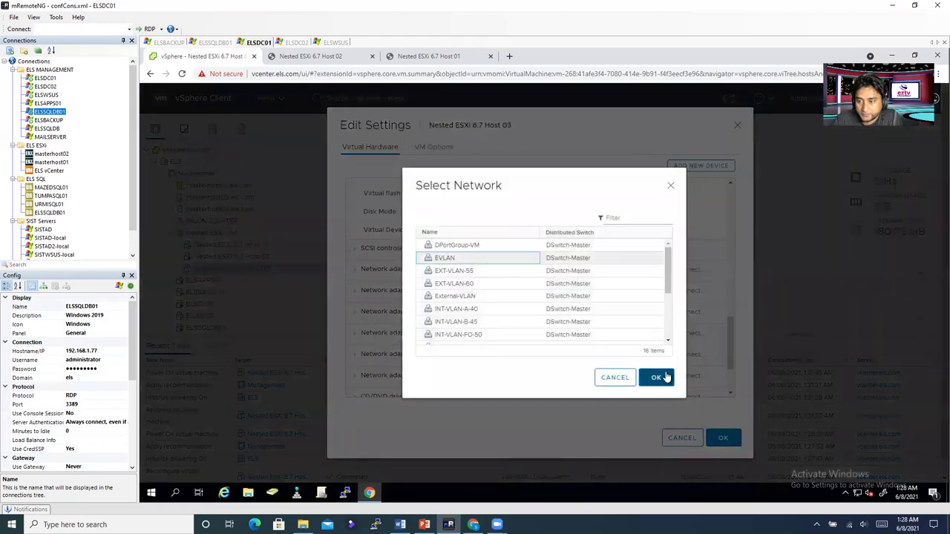
{"action": "key", "text": "Return"}
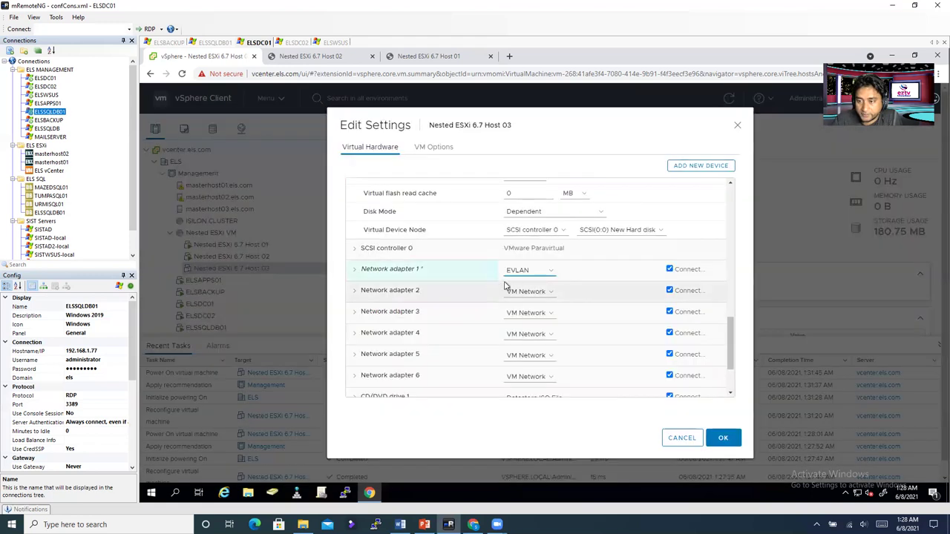
Step: Connect Network adapters 2, 3 and 4 to EVLAN
{"action": "left_click", "coordinate": [522, 295]}
{"action": "left_click", "coordinate": [527, 312]}
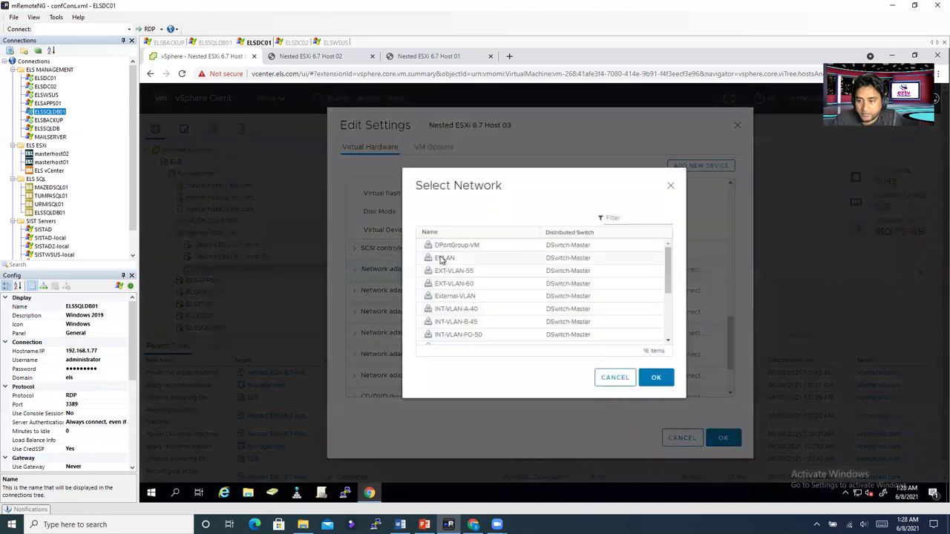
{"action": "left_click", "coordinate": [442, 260]}
{"action": "left_click", "coordinate": [664, 382]}
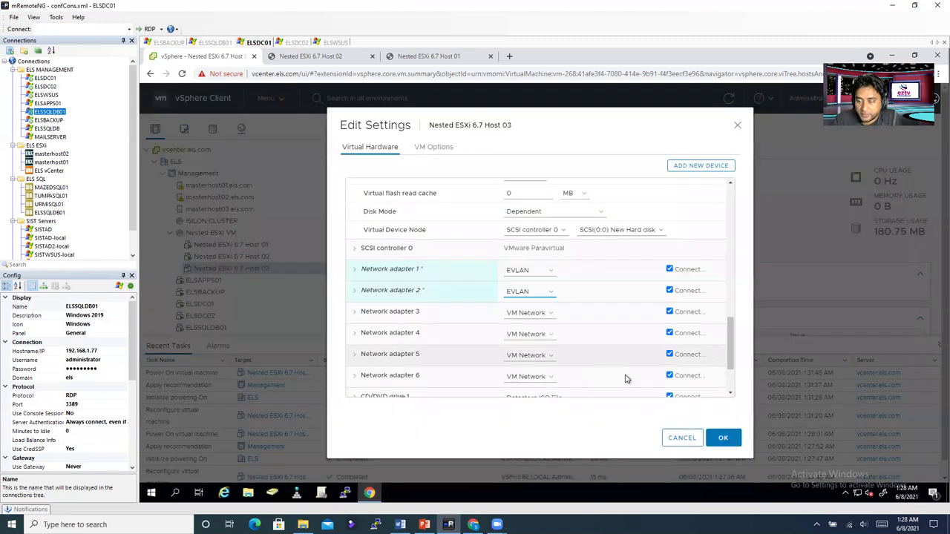
{"action": "left_click", "coordinate": [531, 314]}
{"action": "left_click", "coordinate": [527, 337]}
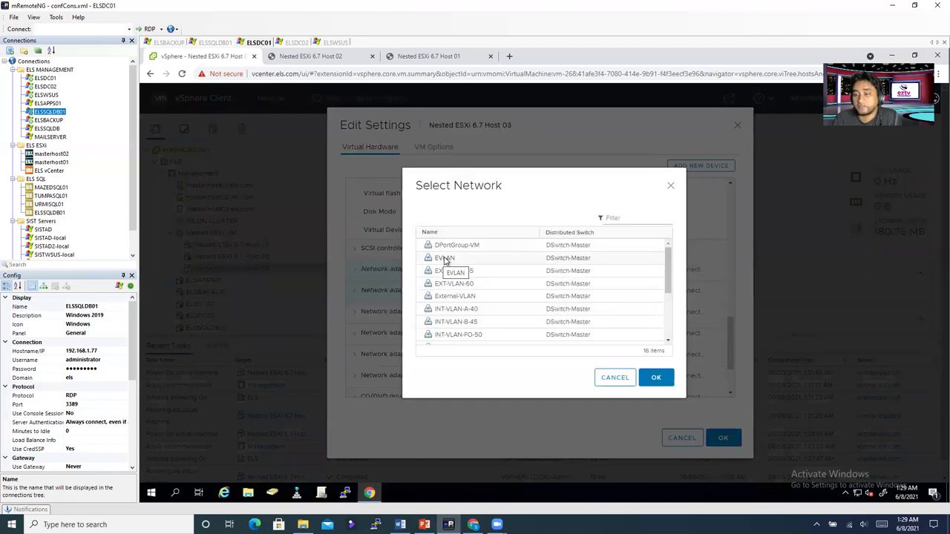
{"action": "left_click", "coordinate": [448, 260]}
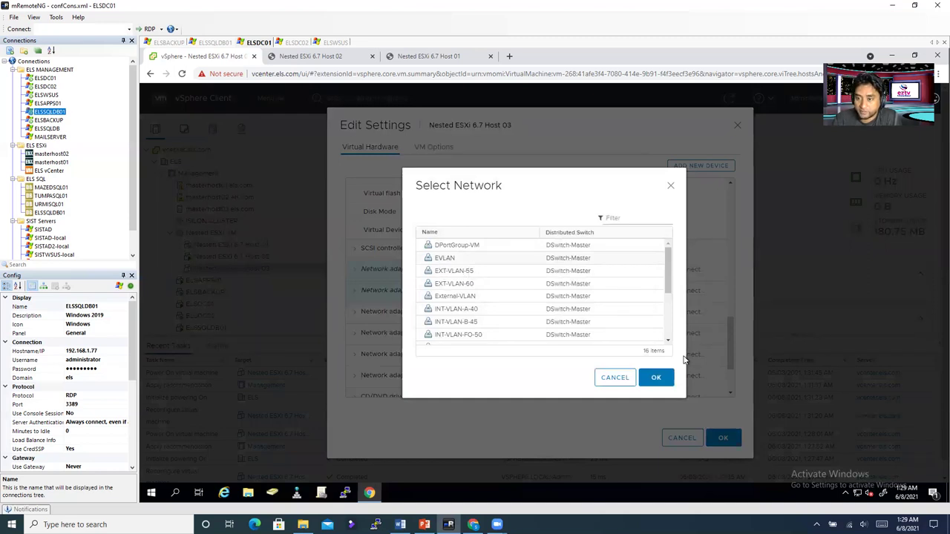
{"action": "left_click", "coordinate": [658, 380]}
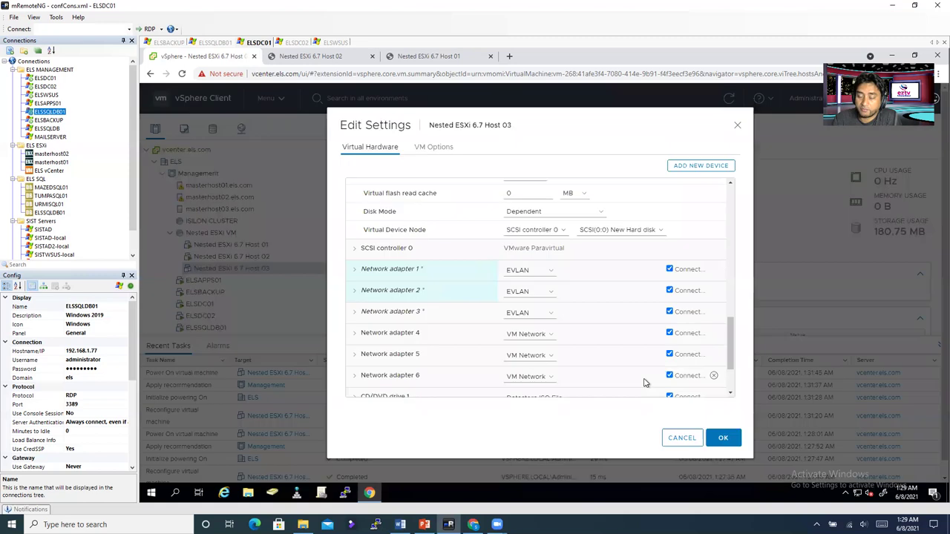
{"action": "left_click", "coordinate": [539, 334]}
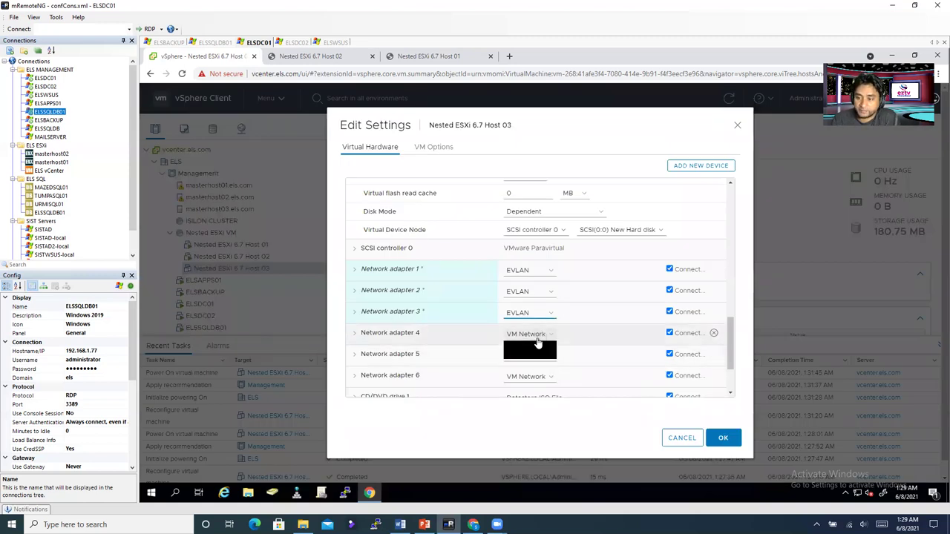
{"action": "left_click", "coordinate": [530, 346]}
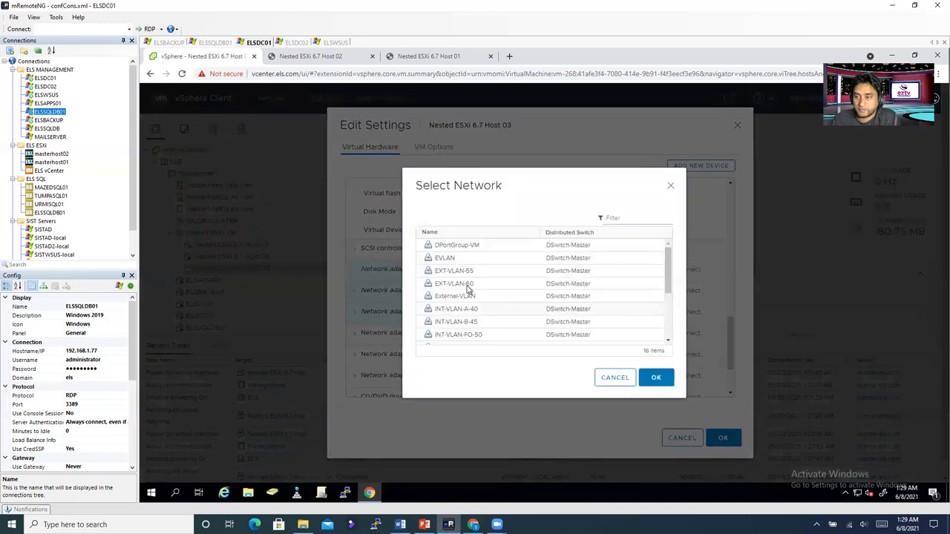
{"action": "left_click", "coordinate": [656, 377]}
Step: Connect Network adapters 5 and 6 to EVLAN and review the CD/DVD media choices
{"action": "scroll", "coordinate": [527, 278], "scroll_direction": "down", "scroll_amount": 3}
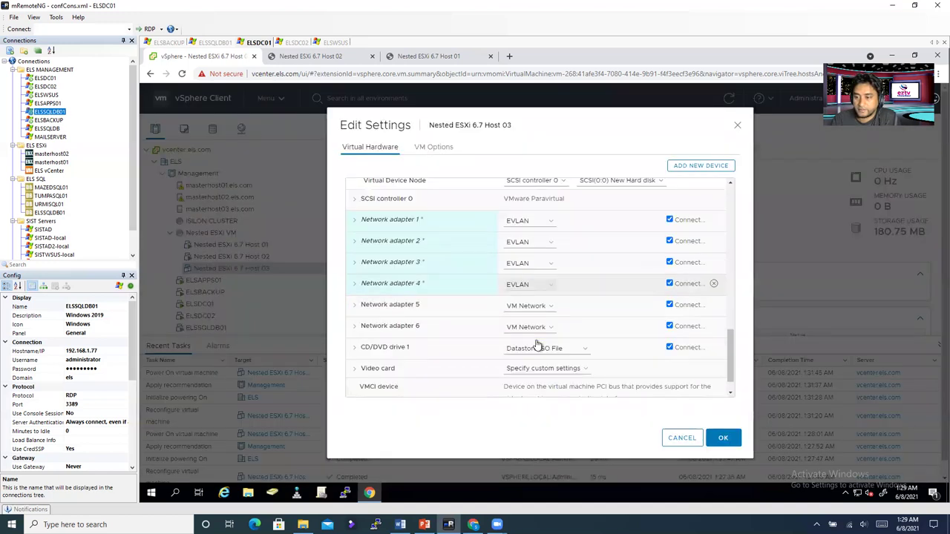
{"action": "left_click", "coordinate": [527, 277]}
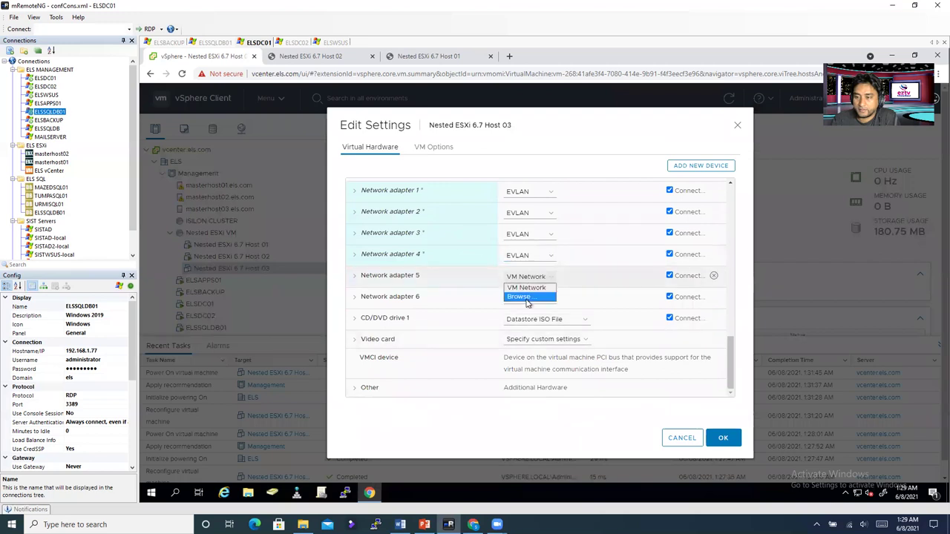
{"action": "left_click", "coordinate": [530, 298]}
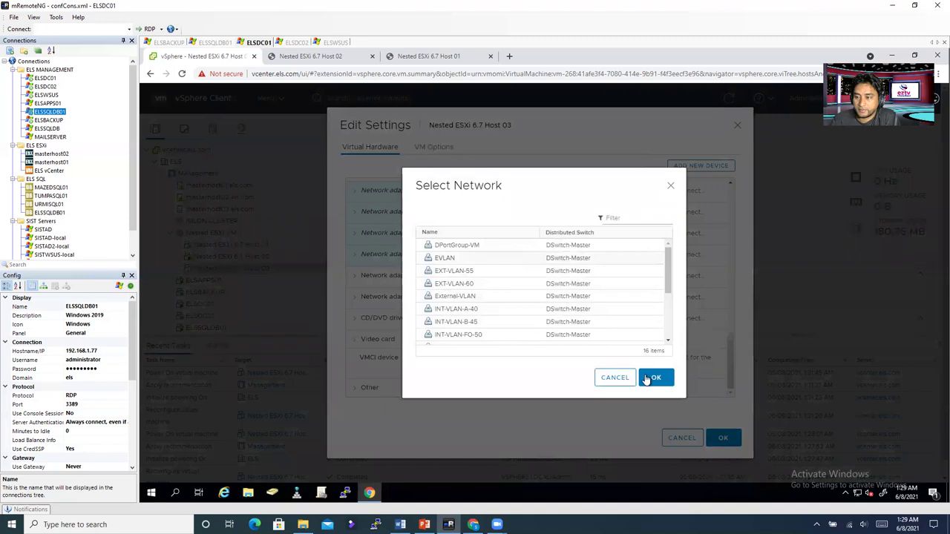
{"action": "left_click", "coordinate": [653, 381]}
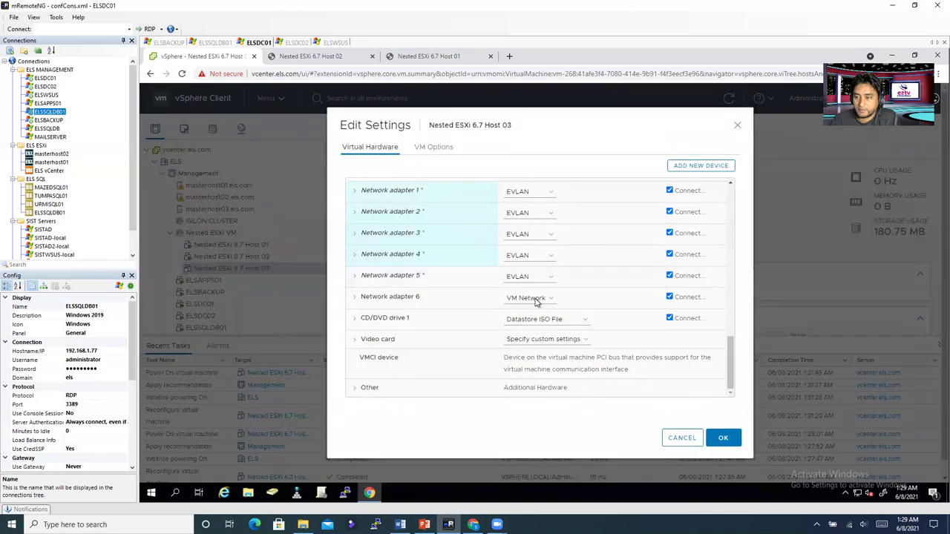
{"action": "left_click", "coordinate": [537, 299]}
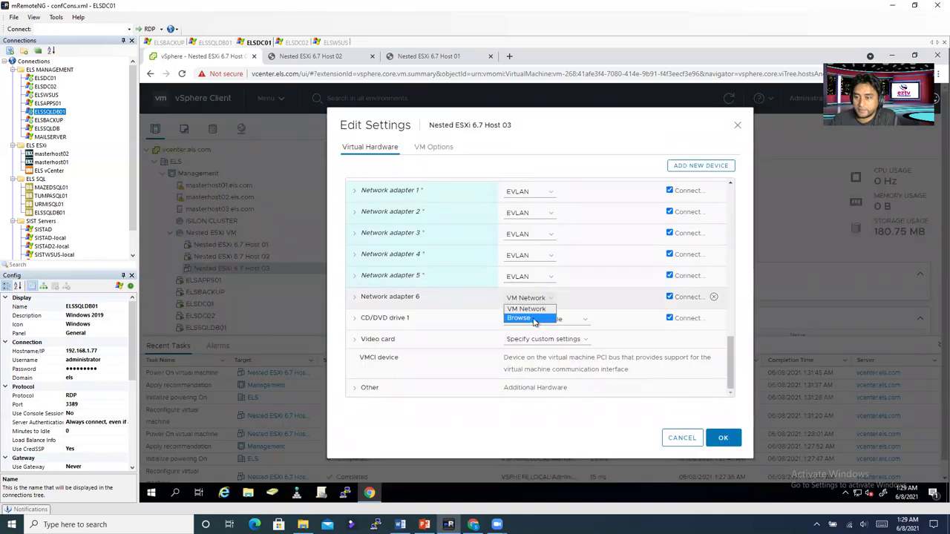
{"action": "left_click", "coordinate": [534, 321]}
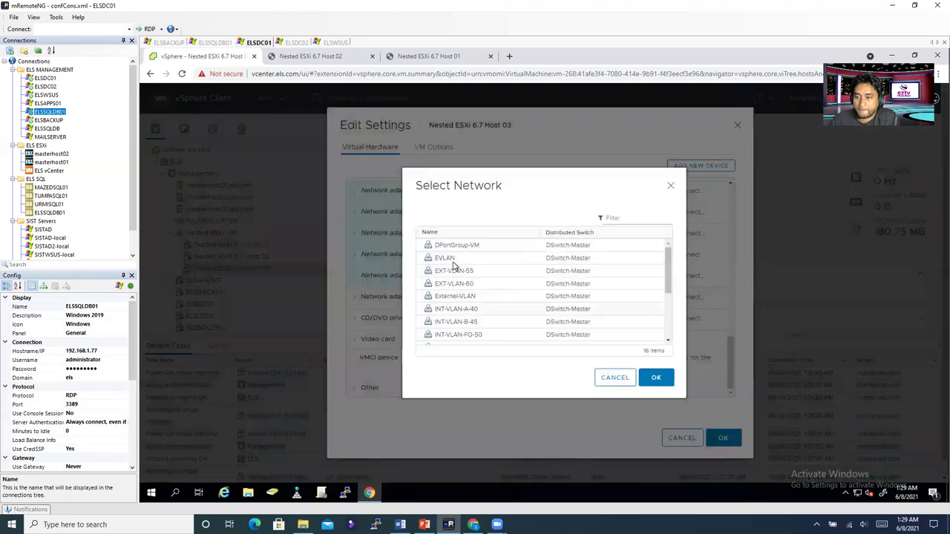
{"action": "left_click", "coordinate": [615, 377]}
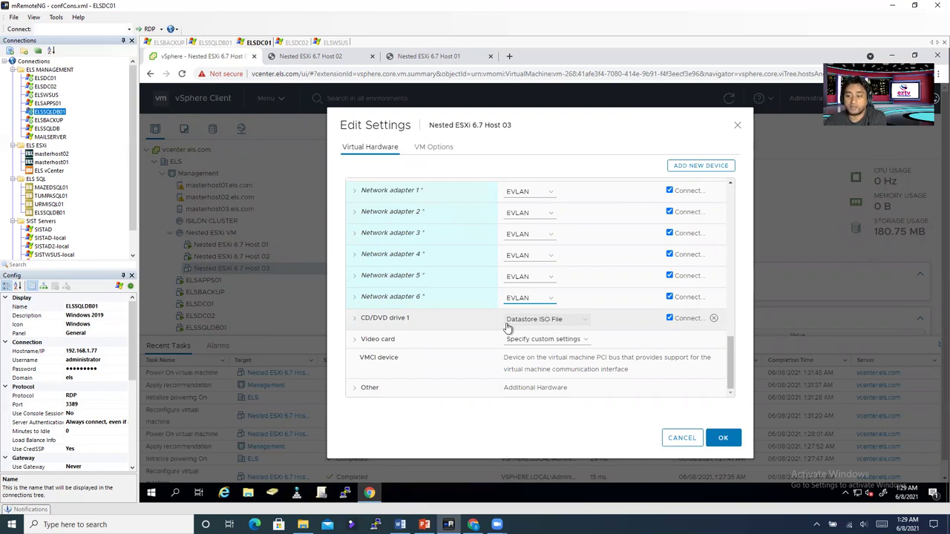
{"action": "left_click", "coordinate": [546, 320]}
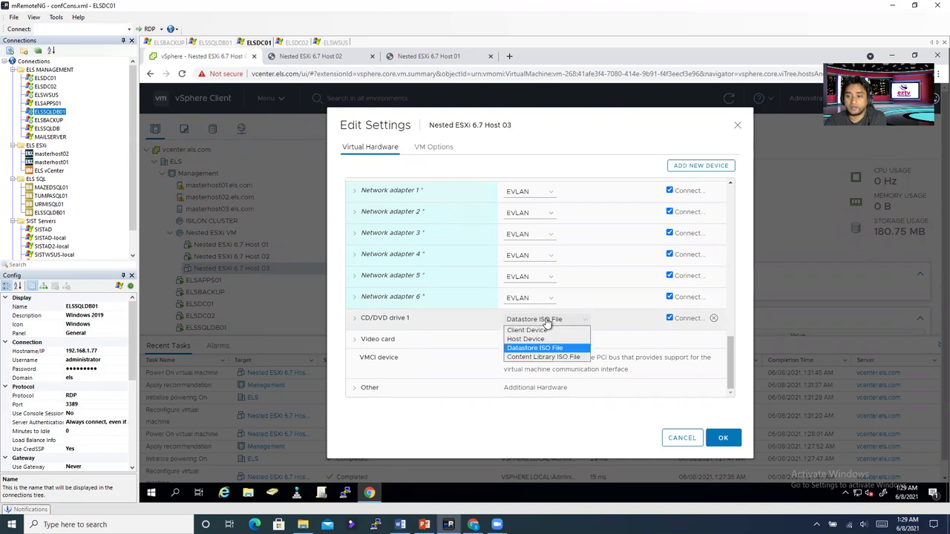
Step: Keep CD/DVD drive 1 on Datastore ISO File, review VM Options, and save Host 03's settings
{"action": "left_click", "coordinate": [354, 321]}
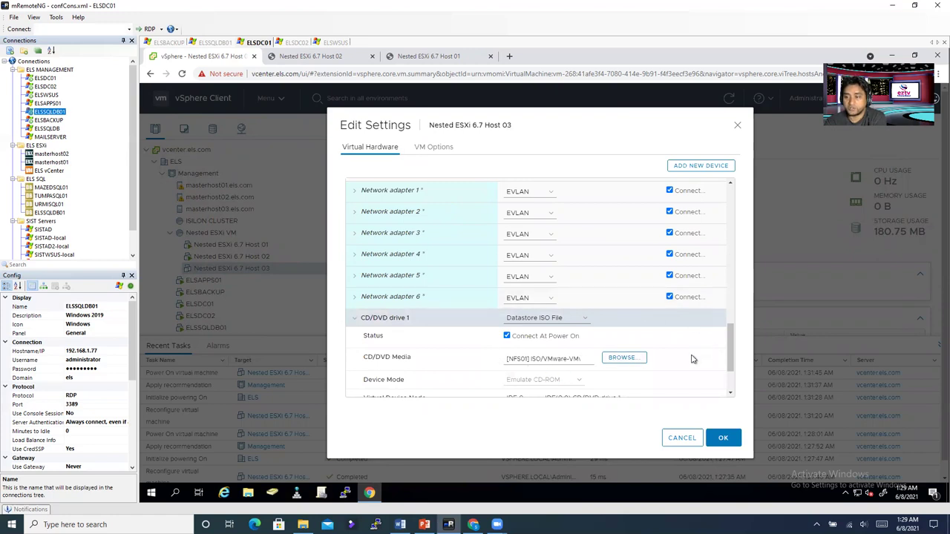
{"action": "scroll", "coordinate": [691, 358], "scroll_direction": "down", "scroll_amount": 2}
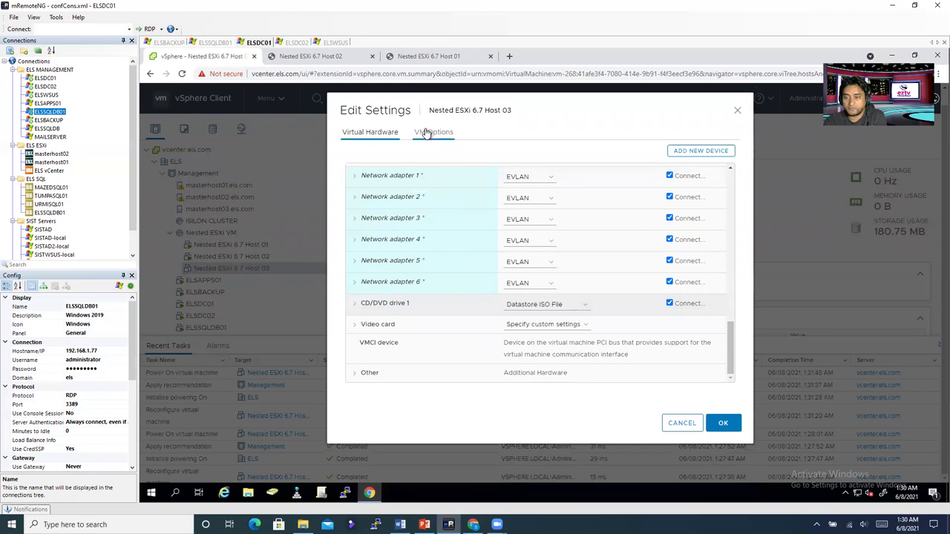
{"action": "left_click", "coordinate": [430, 132]}
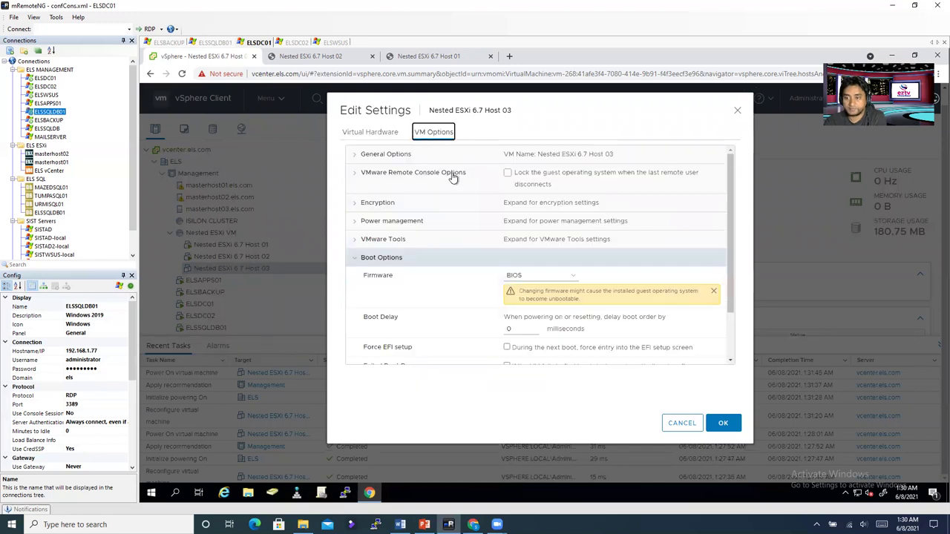
{"action": "left_click", "coordinate": [723, 428]}
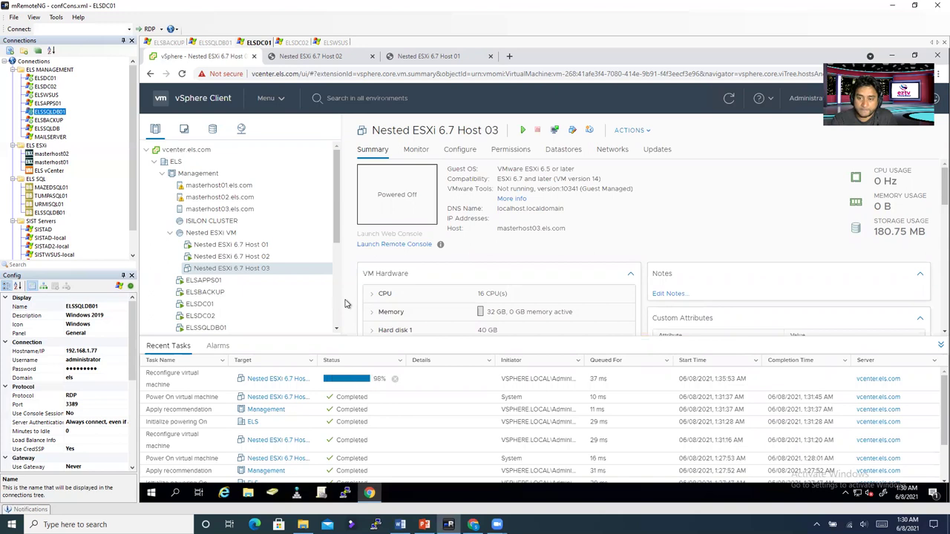
Step: Cancel the Host 03 power-on recommendations and launch the Migrate wizard instead
{"action": "right_click", "coordinate": [269, 275]}
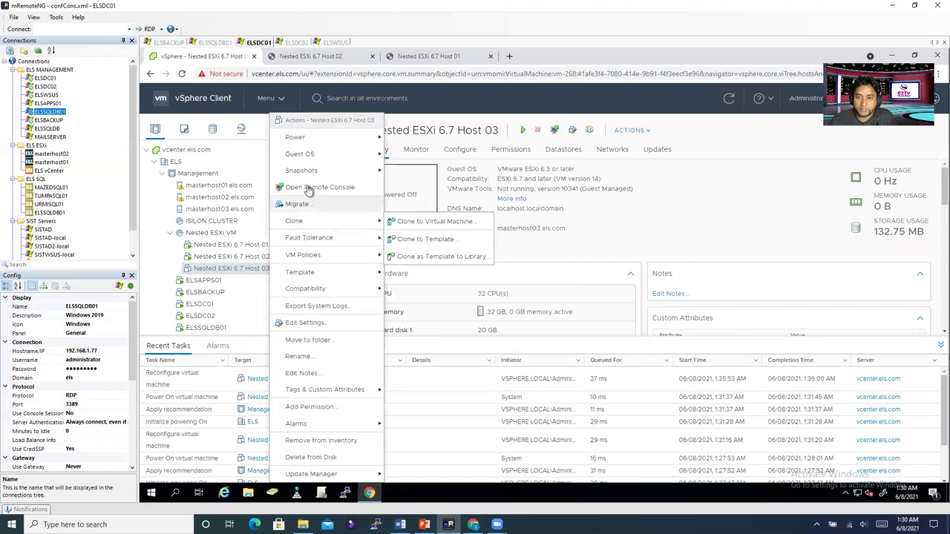
{"action": "mouse_move", "coordinate": [311, 140]}
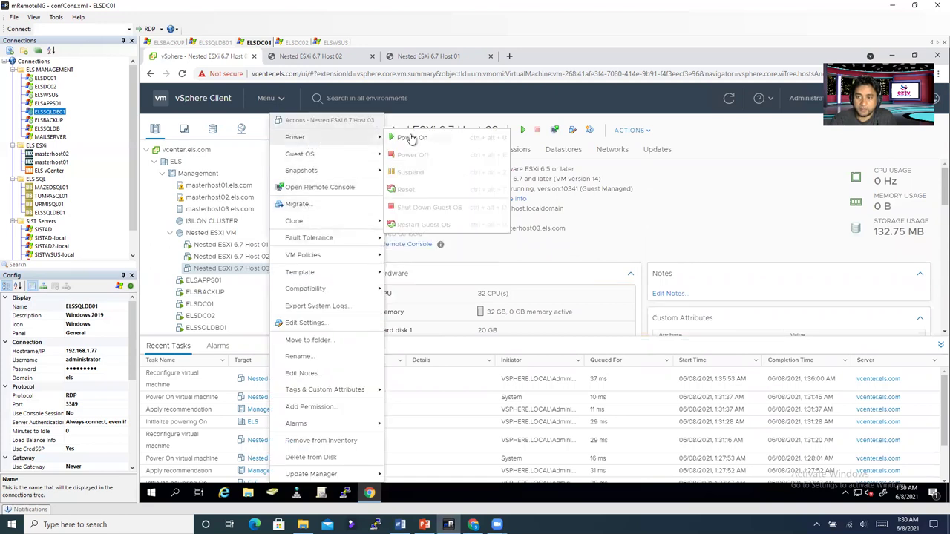
{"action": "left_click", "coordinate": [408, 138]}
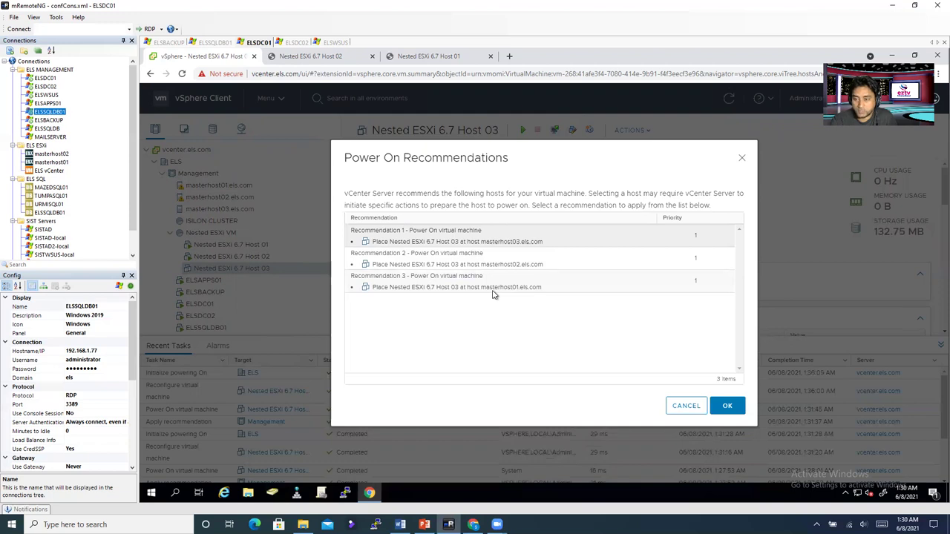
{"action": "left_click", "coordinate": [684, 408]}
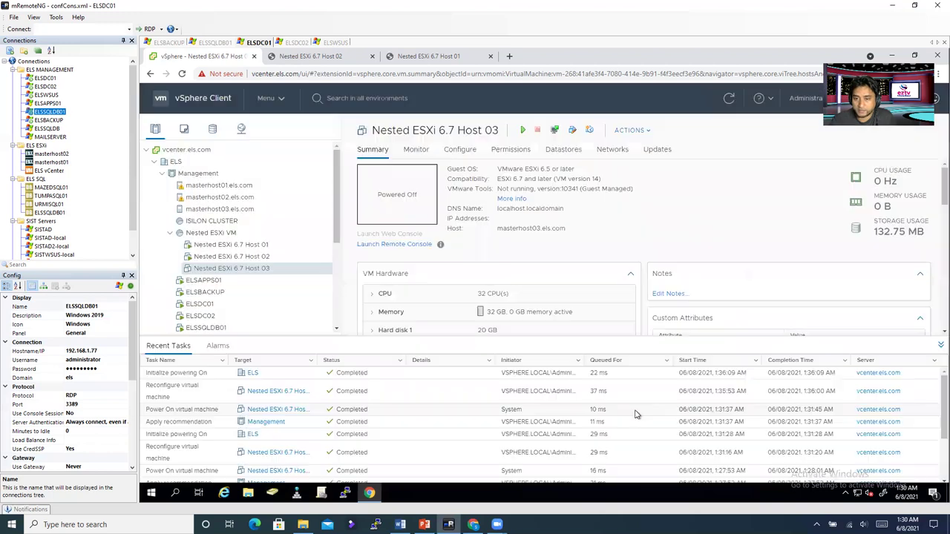
{"action": "right_click", "coordinate": [260, 268]}
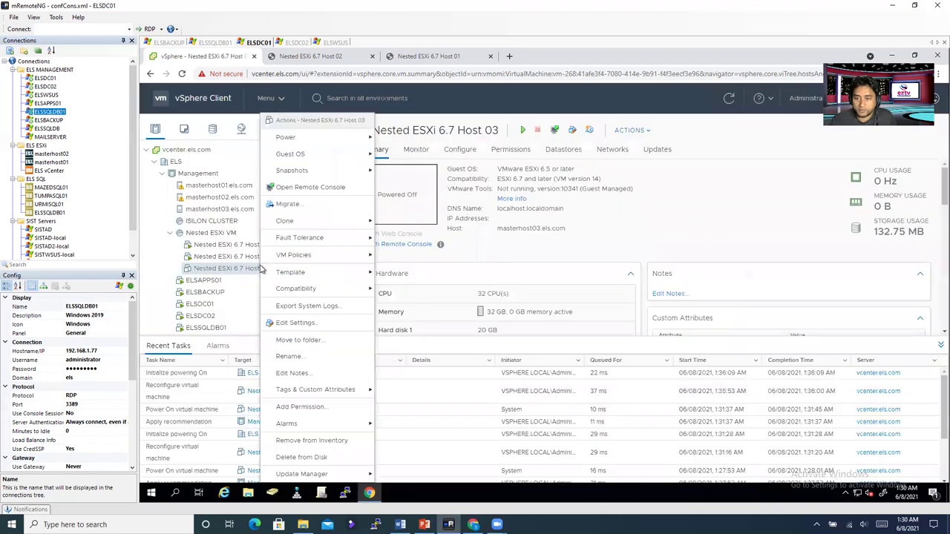
{"action": "left_click", "coordinate": [312, 204]}
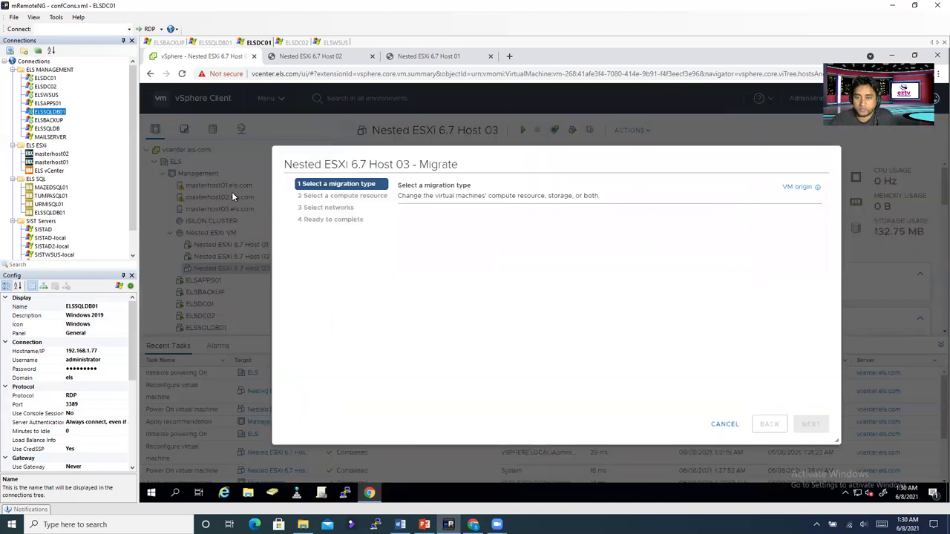
Step: Migrate only Host 03's compute resource to masterhost02.els.com, keeping EVLAN as its network
{"action": "left_click", "coordinate": [817, 428]}
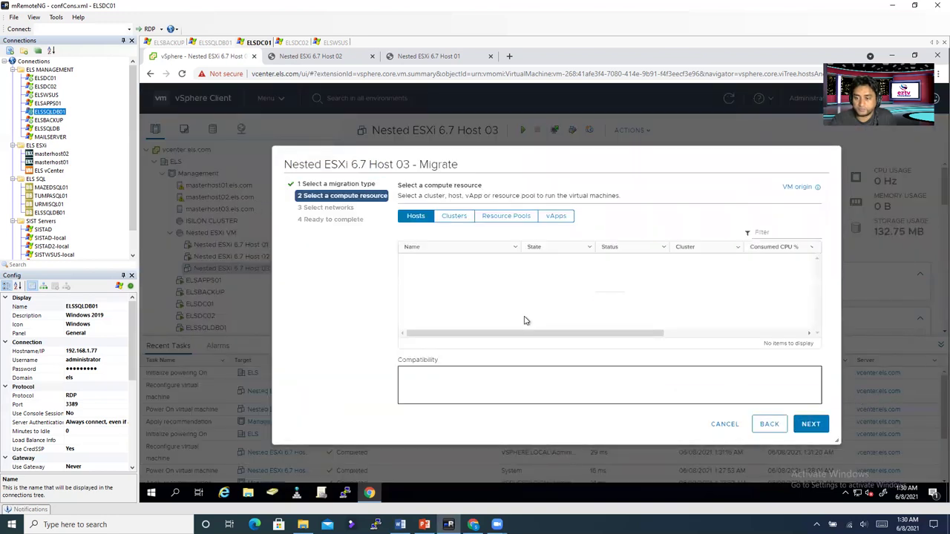
{"action": "left_click", "coordinate": [447, 272]}
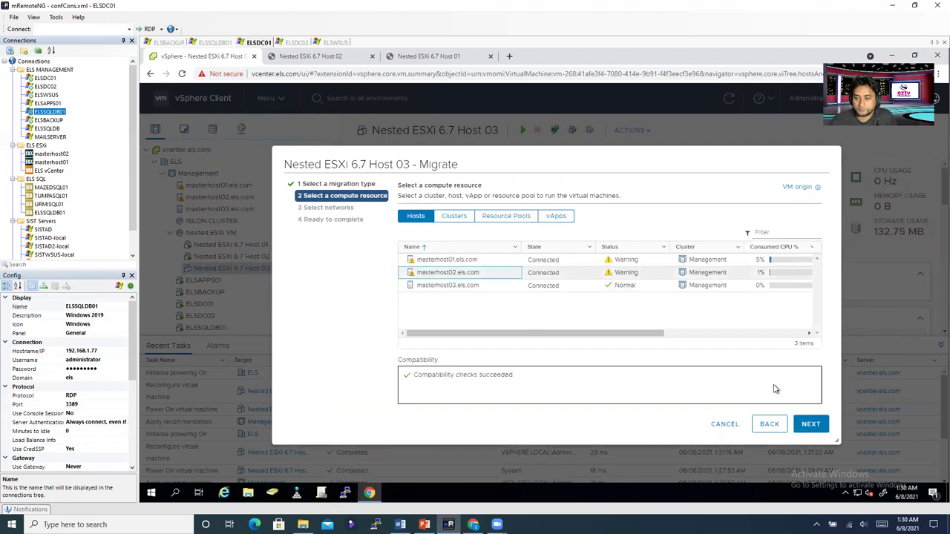
{"action": "left_click", "coordinate": [809, 423]}
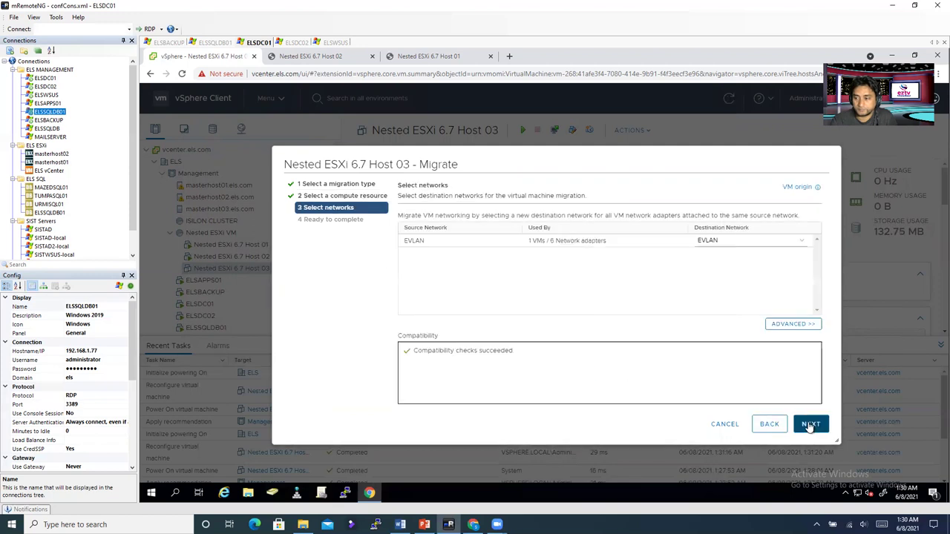
{"action": "left_click", "coordinate": [809, 424]}
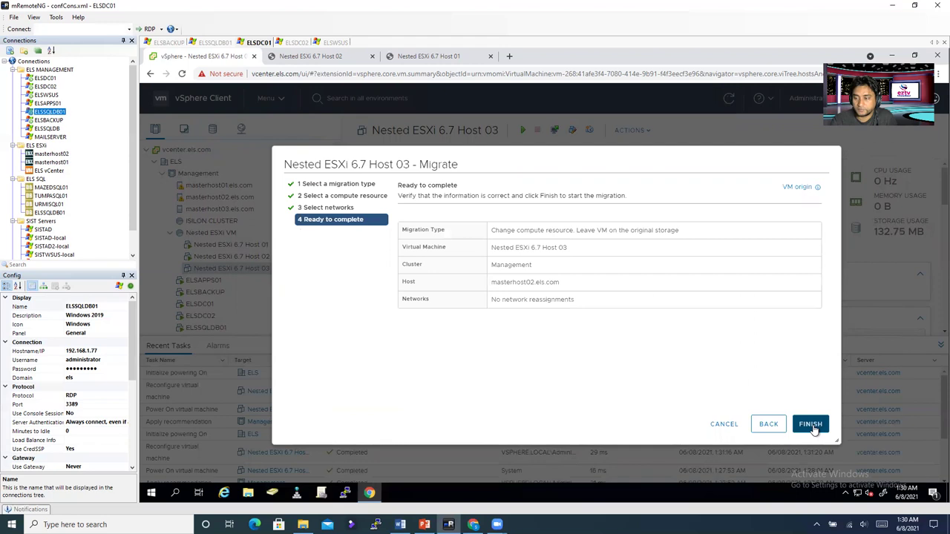
{"action": "left_click", "coordinate": [810, 424]}
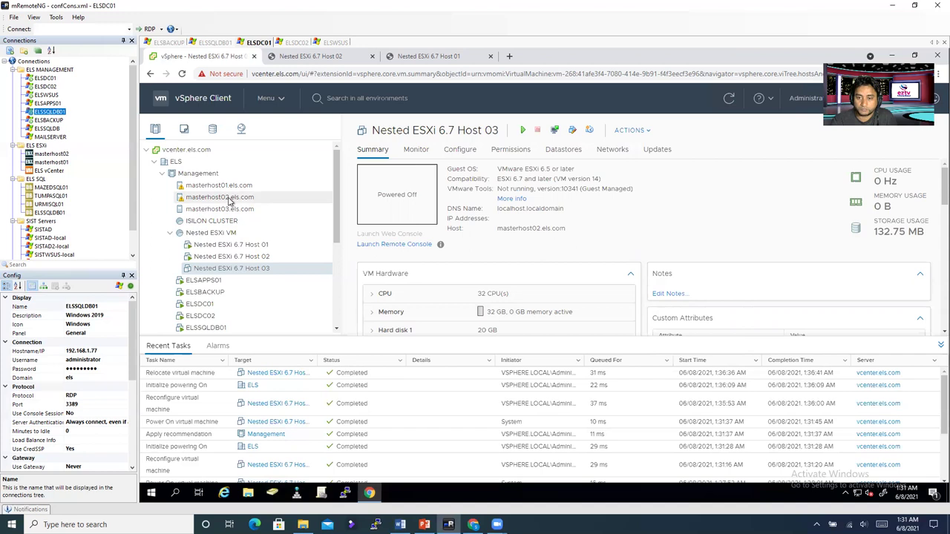
Step: Power on Host 03 using the masterhost02.els.com recommendation, then open masterhost03.els.com
{"action": "right_click", "coordinate": [227, 273]}
{"action": "mouse_move", "coordinate": [259, 141]}
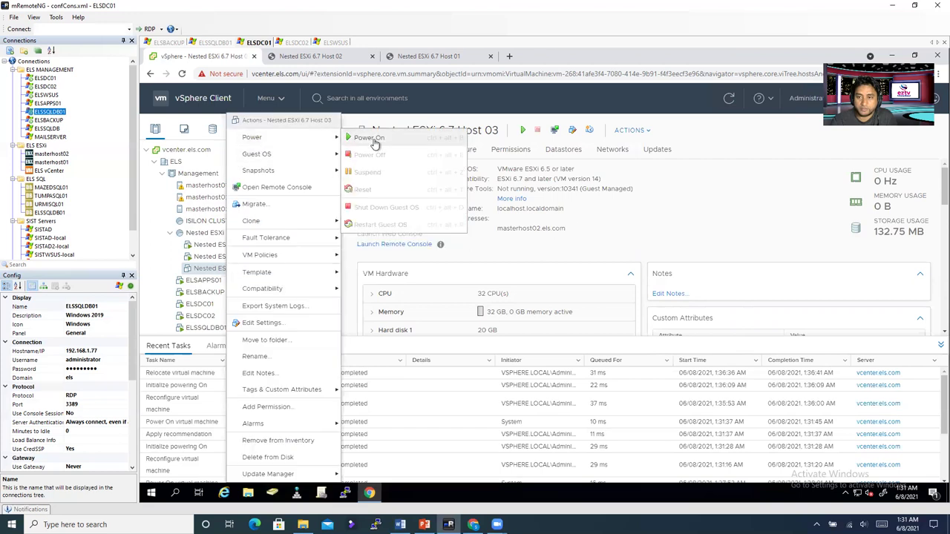
{"action": "left_click", "coordinate": [371, 139]}
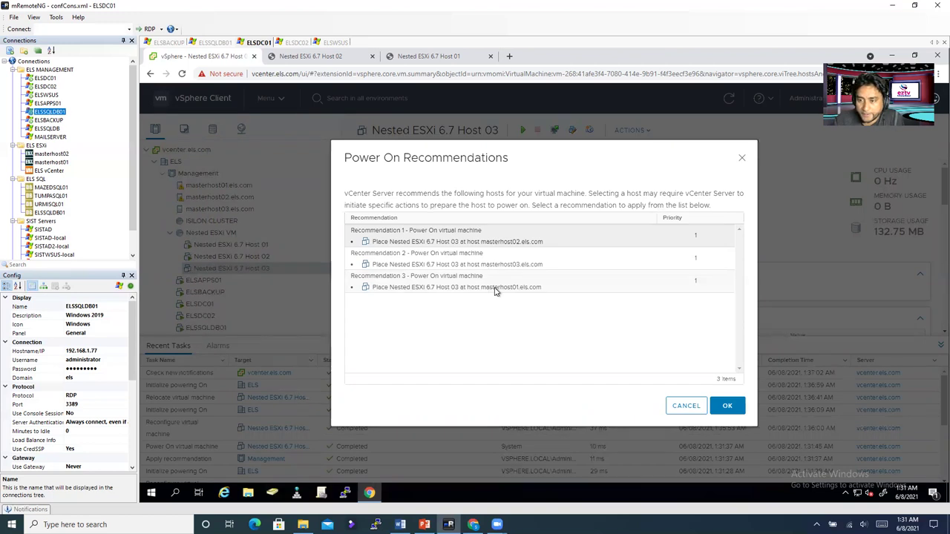
{"action": "left_click", "coordinate": [726, 406]}
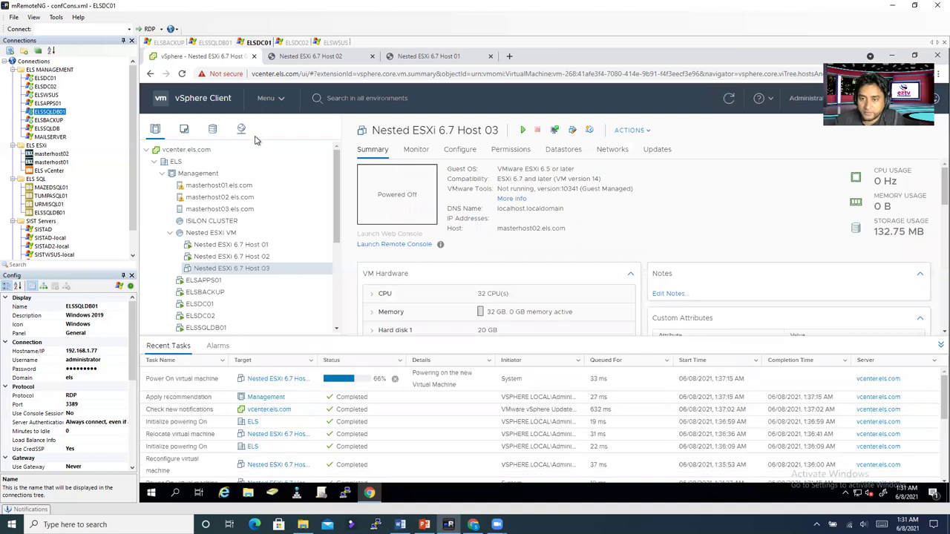
{"action": "left_click", "coordinate": [219, 209]}
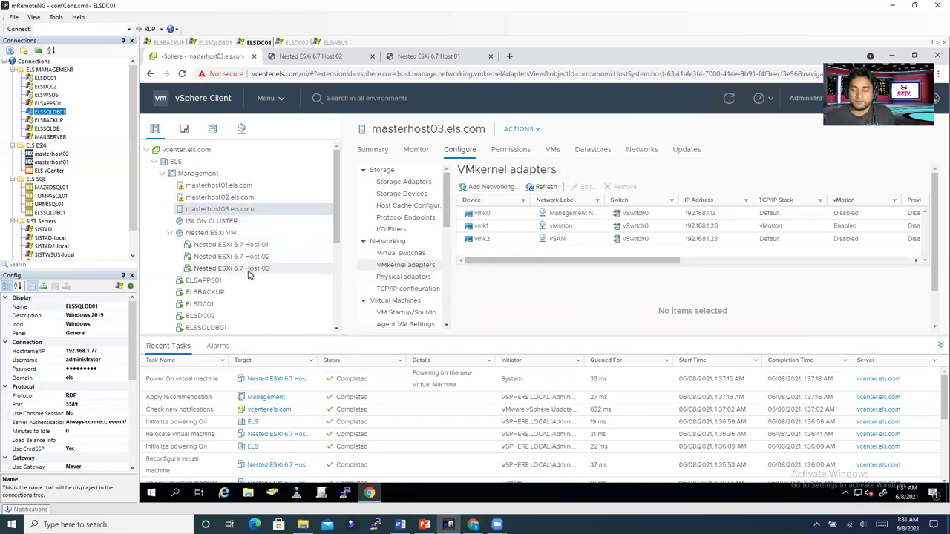
Step: Open Host 03 from masterhost02.els.com's VM list and launch its Web Console
{"action": "left_click", "coordinate": [373, 152]}
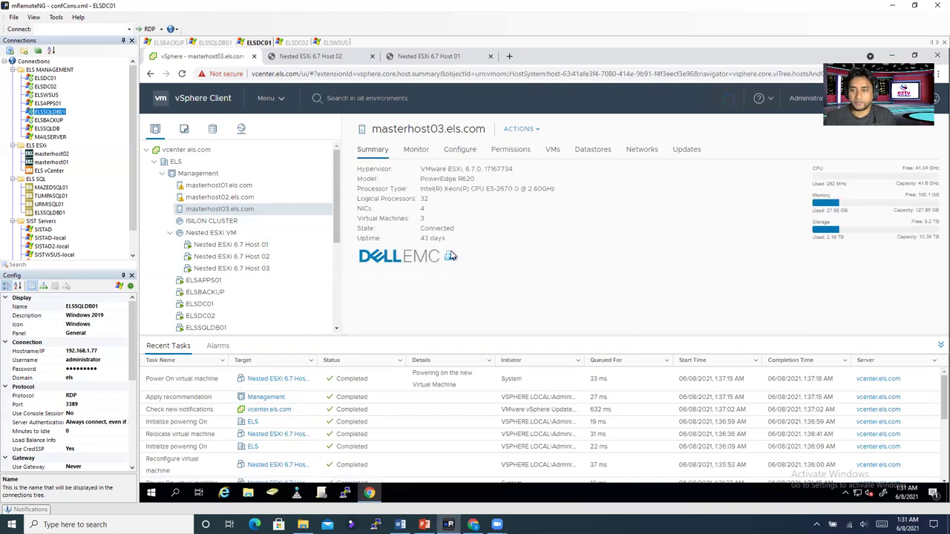
{"action": "left_click", "coordinate": [236, 270]}
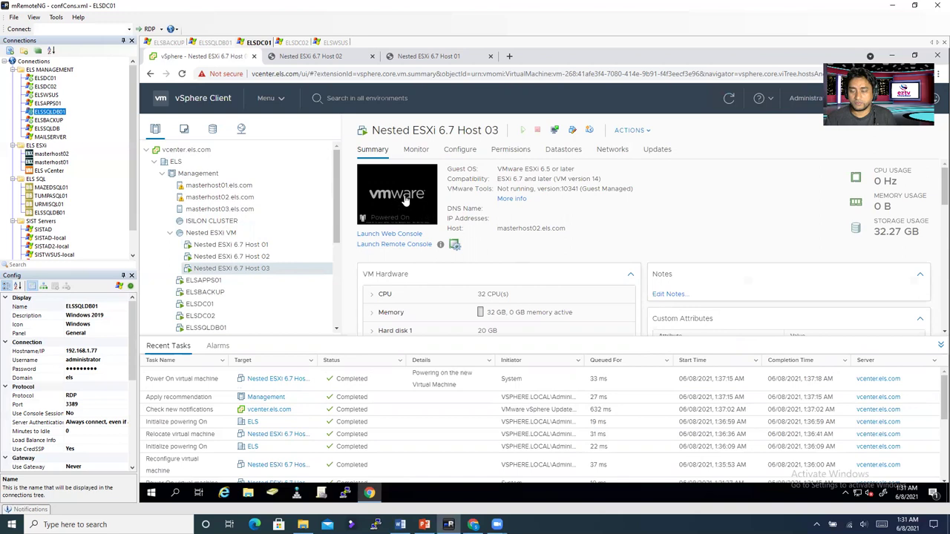
{"action": "left_click", "coordinate": [223, 198]}
{"action": "left_click", "coordinate": [553, 150]}
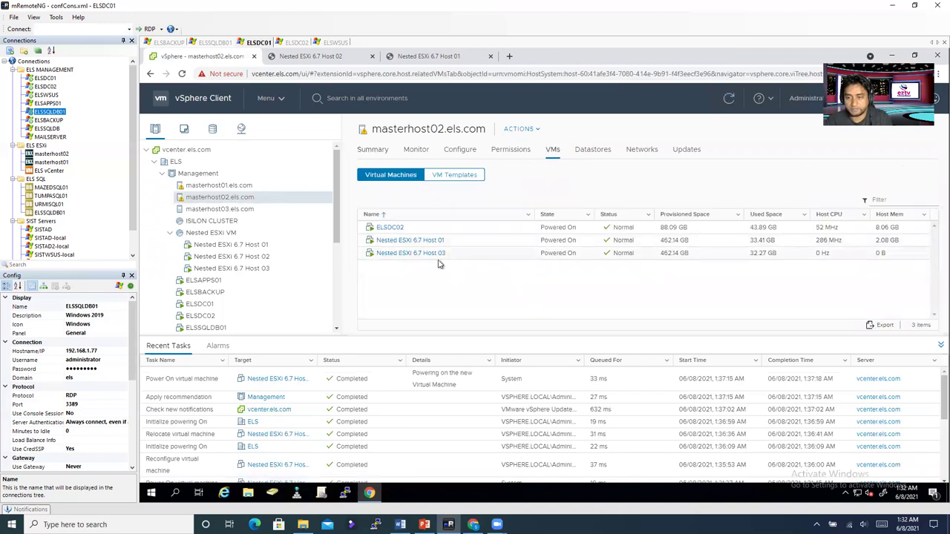
{"action": "left_click", "coordinate": [389, 254]}
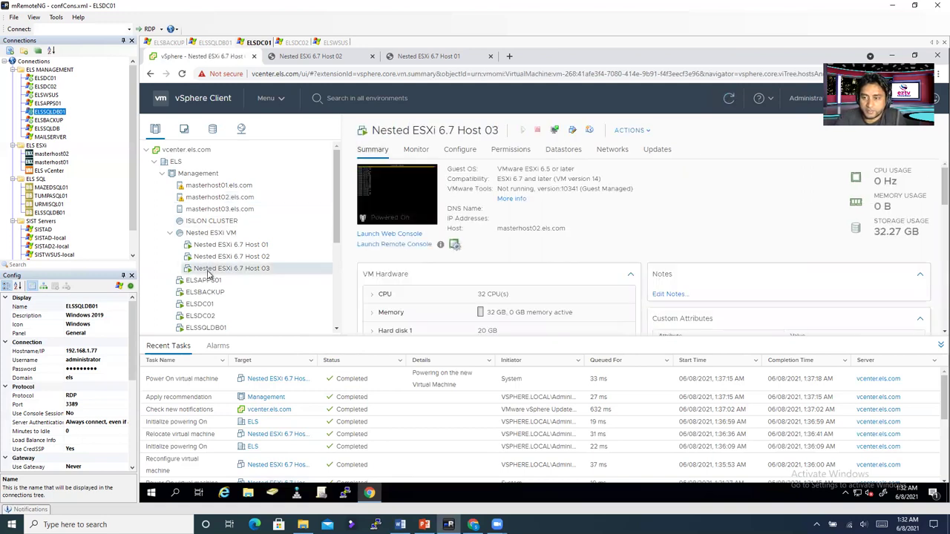
{"action": "left_click", "coordinate": [397, 193]}
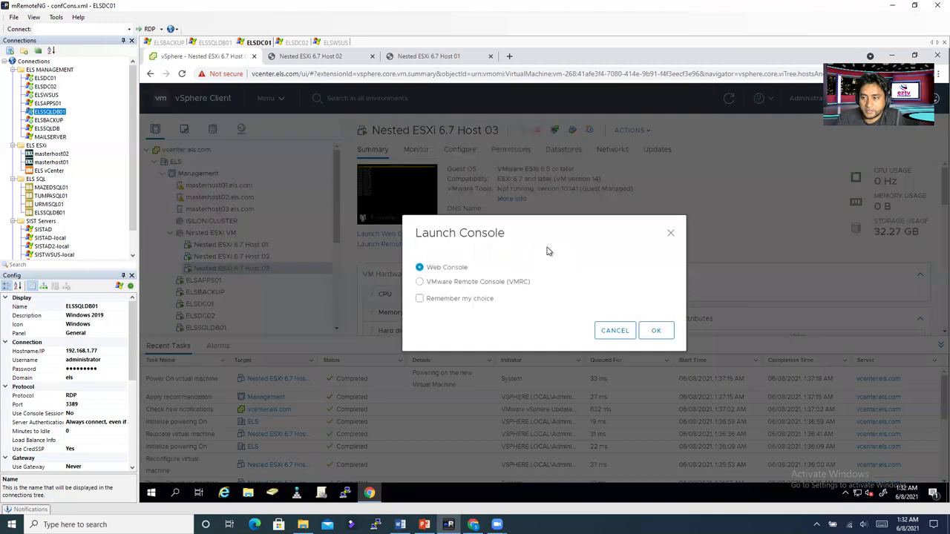
{"action": "left_click", "coordinate": [657, 329]}
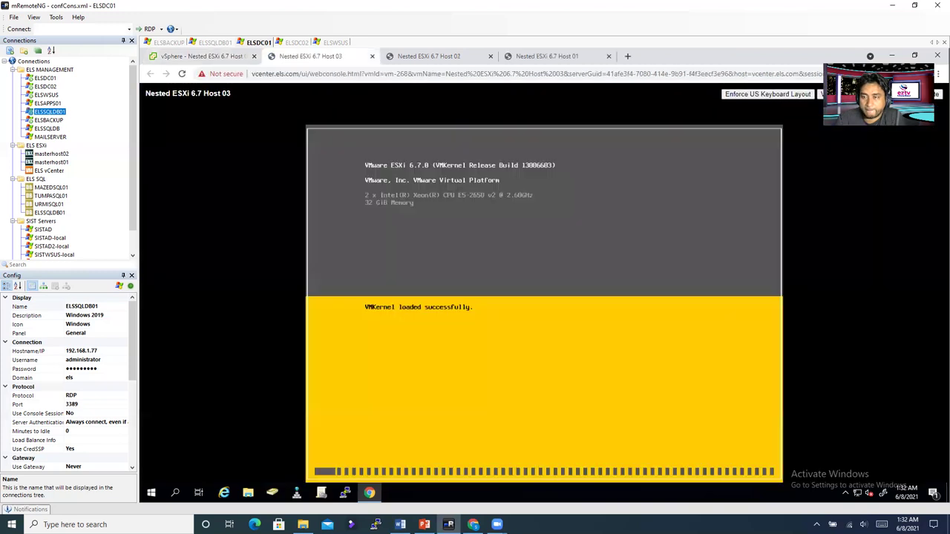
Step: Check both consoles and return to Host 02's ESXi 6.7.0 installer Welcome screen
{"action": "left_click", "coordinate": [417, 61]}
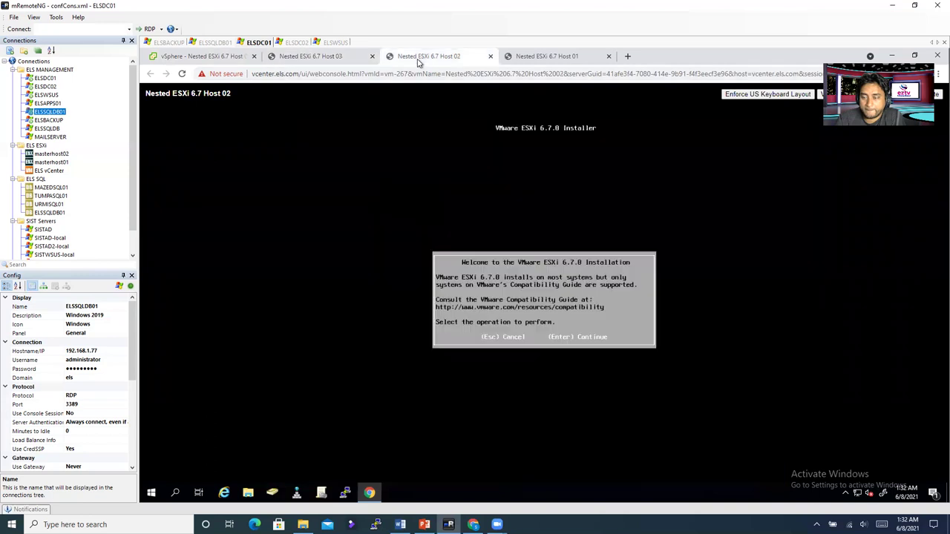
{"action": "left_click", "coordinate": [320, 57]}
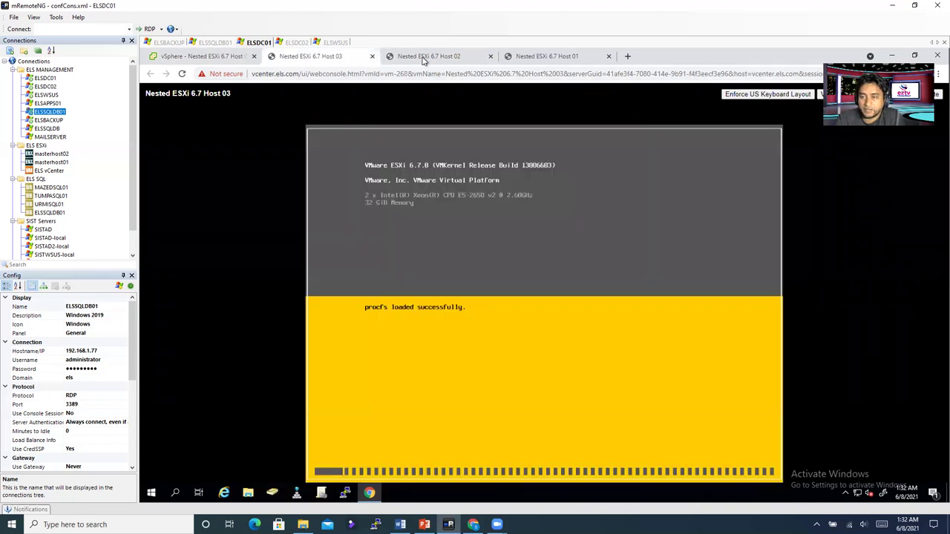
{"action": "left_click", "coordinate": [434, 59]}
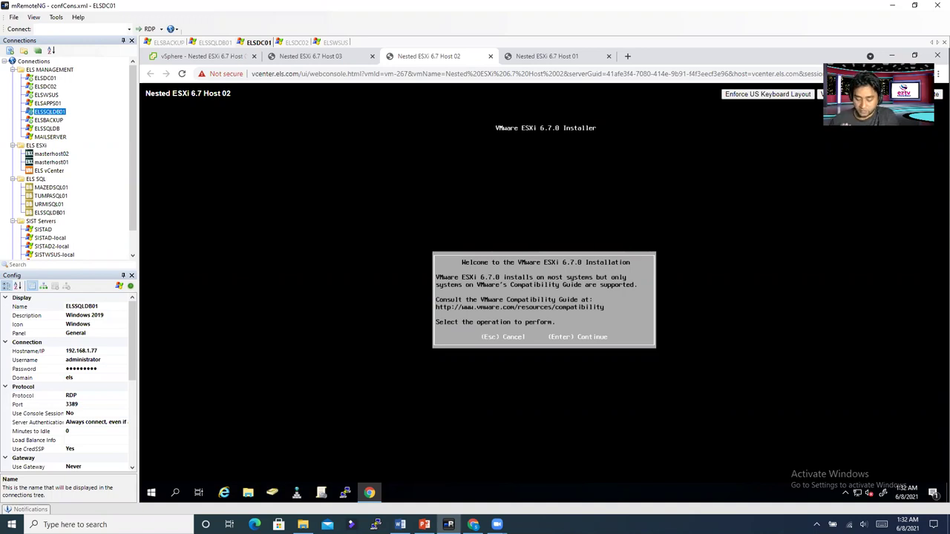
Step: Accept the EULA on Host 02 and install to the 10 GiB disk, confirming the overwrite
{"action": "key", "text": "Return"}
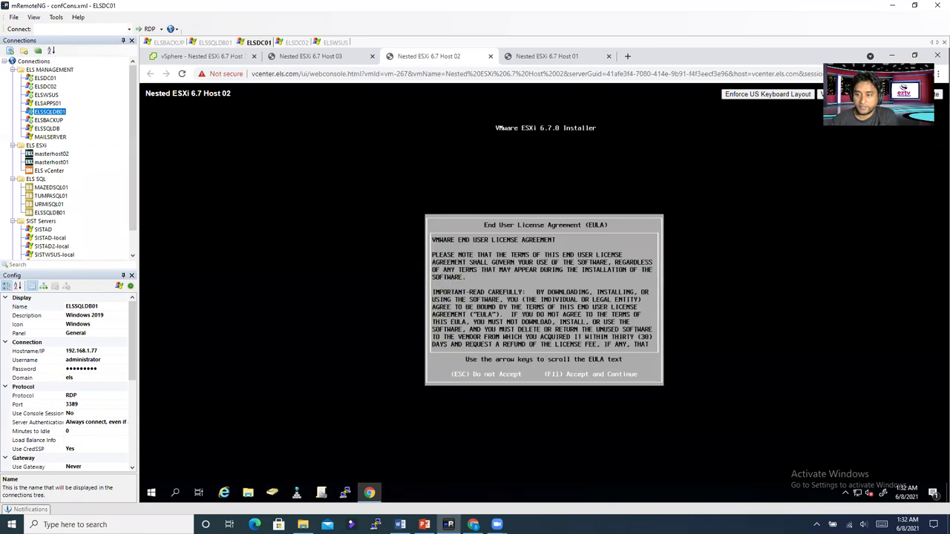
{"action": "key", "text": "F11"}
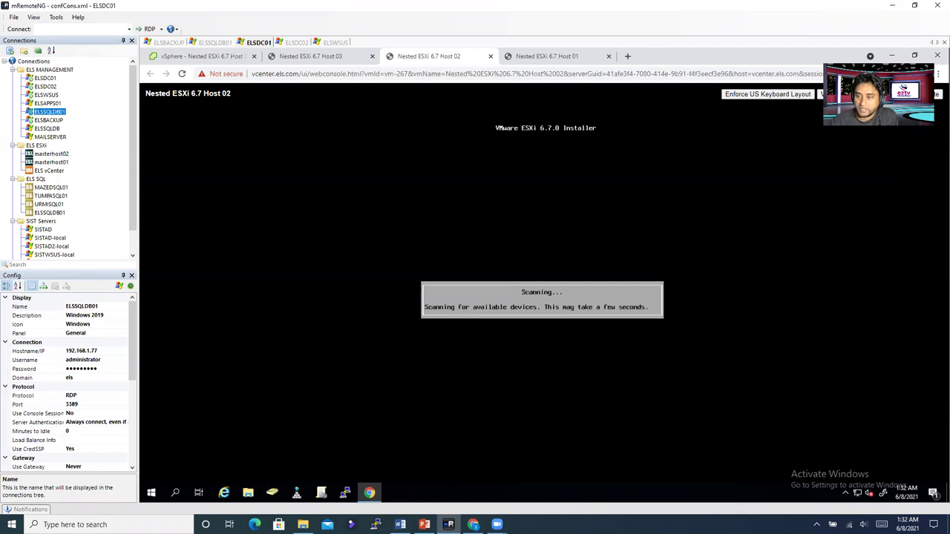
{"action": "left_click", "coordinate": [314, 59]}
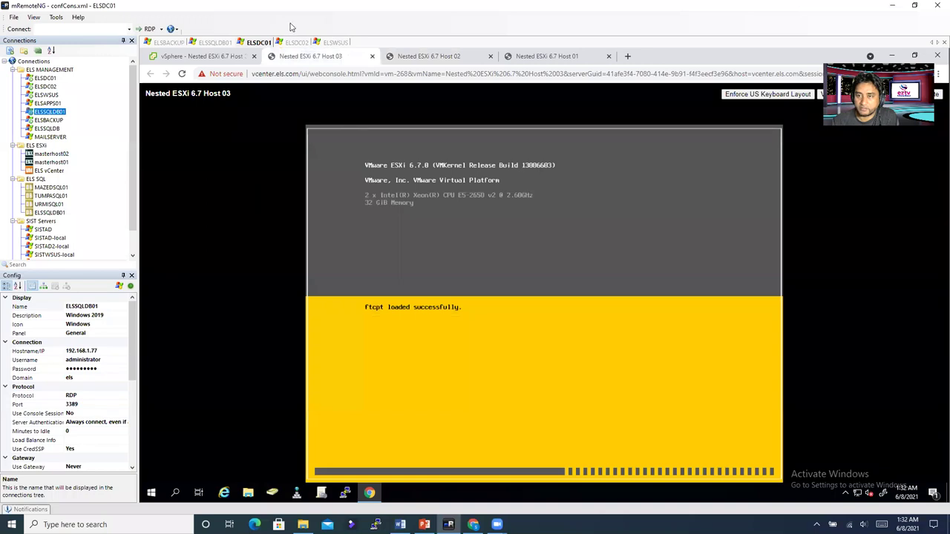
{"action": "left_click", "coordinate": [430, 58]}
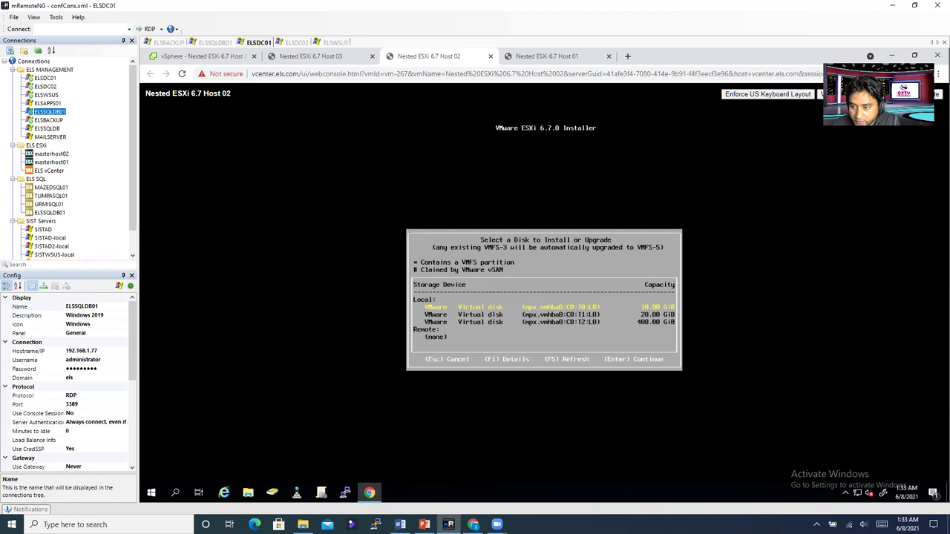
{"action": "key", "text": "Return"}
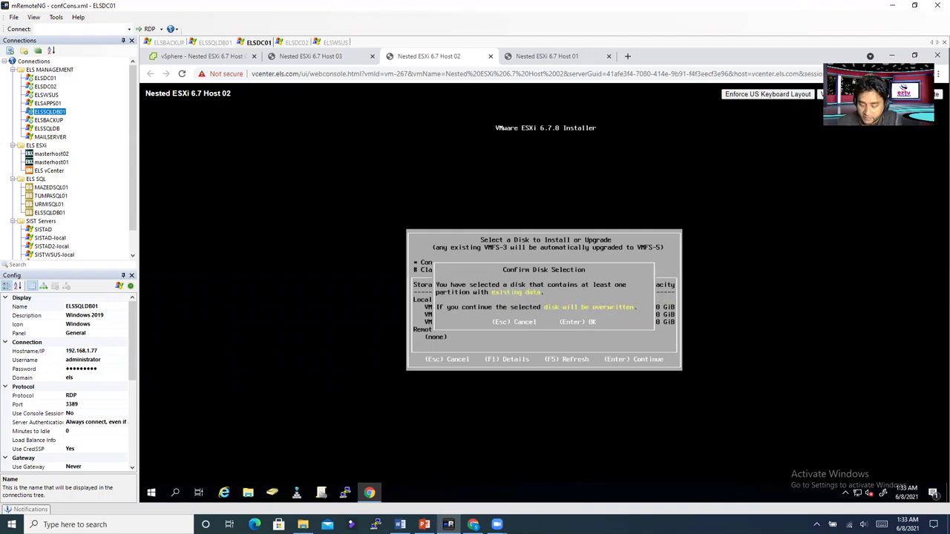
{"action": "key", "text": "Return"}
{"action": "key", "text": "Return"}
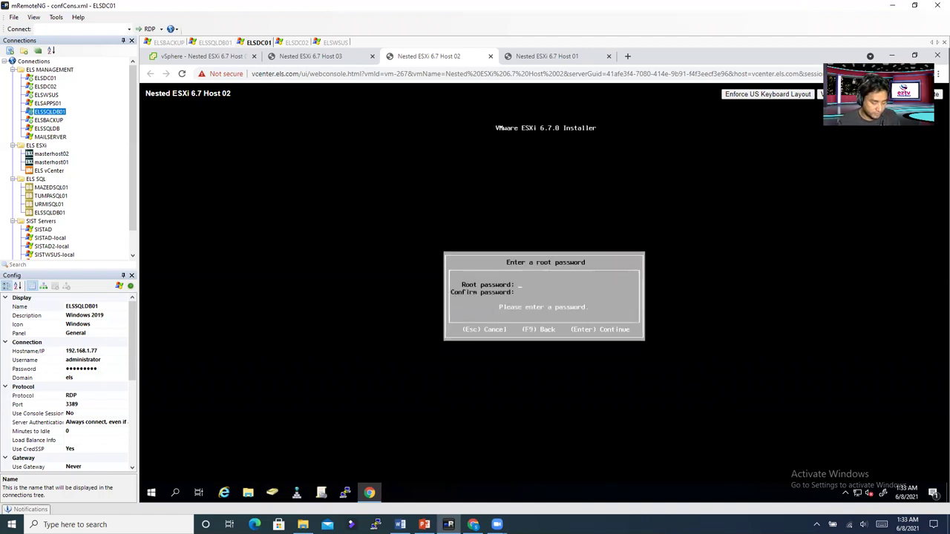
Step: Enter and confirm Host 02's root password, then begin the ESXi 6.7.0 installation
{"action": "type", "text": "*******"}
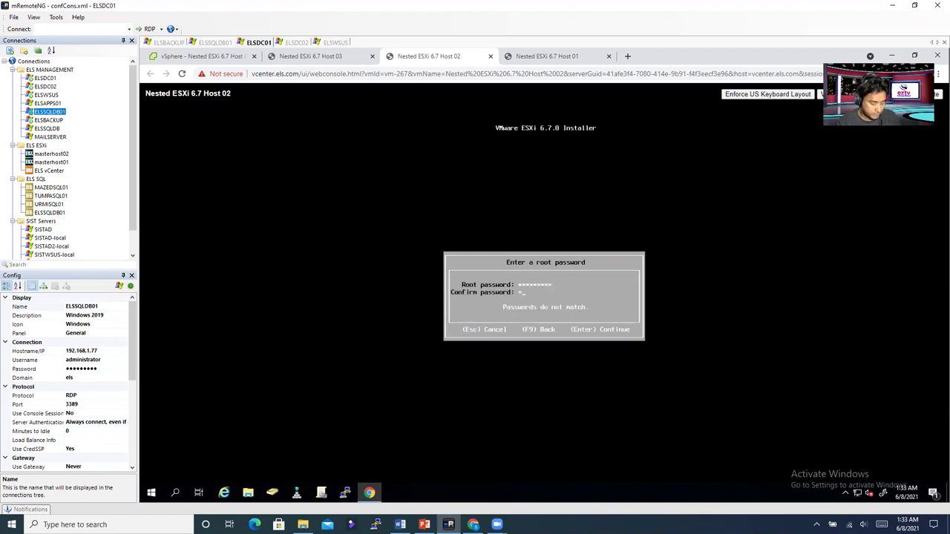
{"action": "type", "text": "********"}
{"action": "key", "text": "Return"}
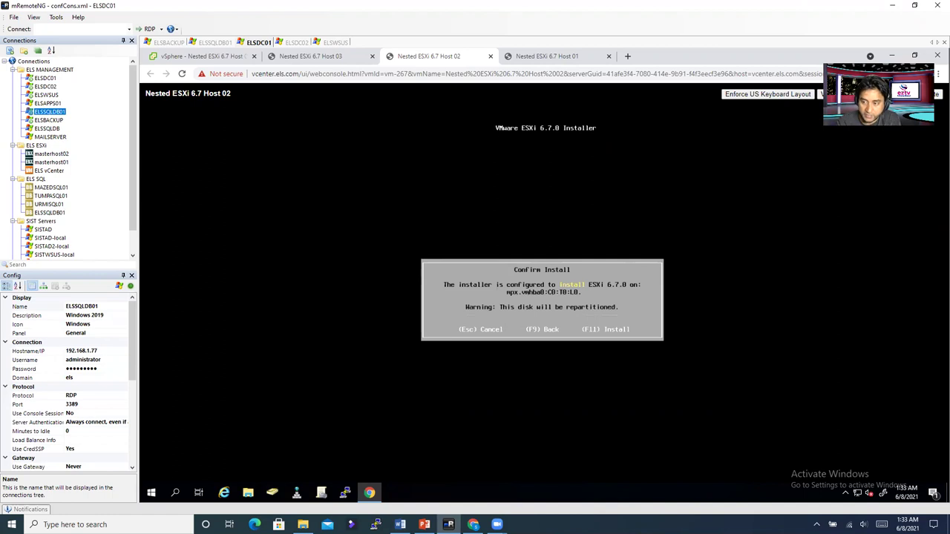
{"action": "key", "text": "F11"}
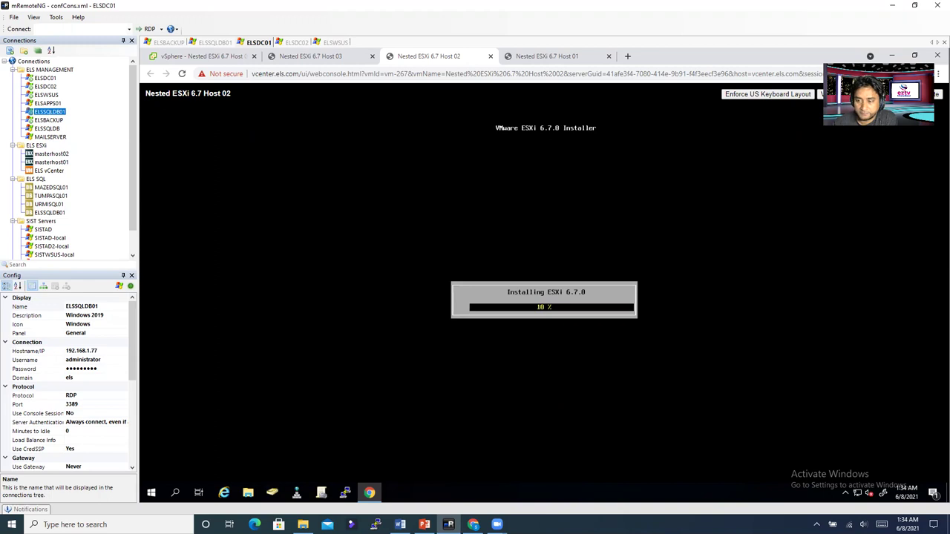
{"action": "left_click", "coordinate": [324, 60]}
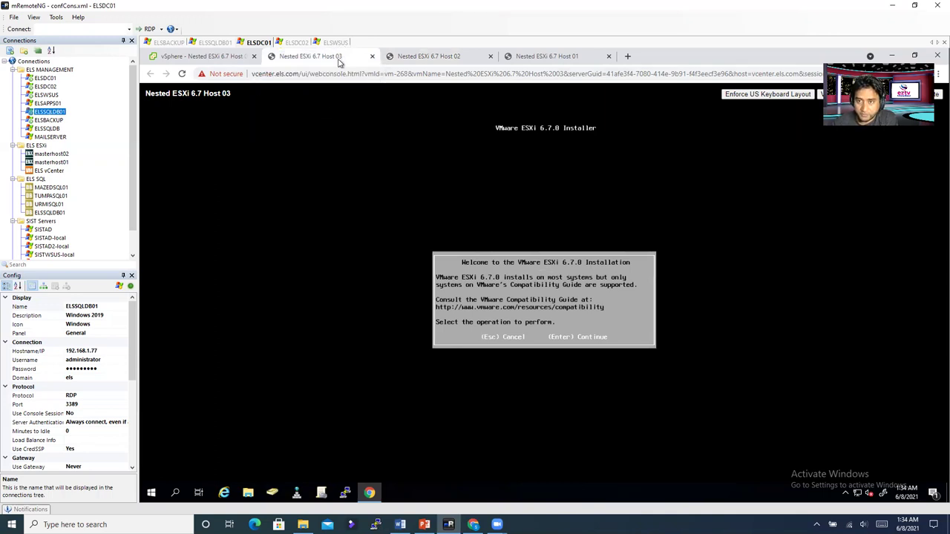
Step: Accept Host 03's EULA, select the 10 GiB disk over the 400 GiB one, and keep US Default keyboard
{"action": "key", "text": "Return"}
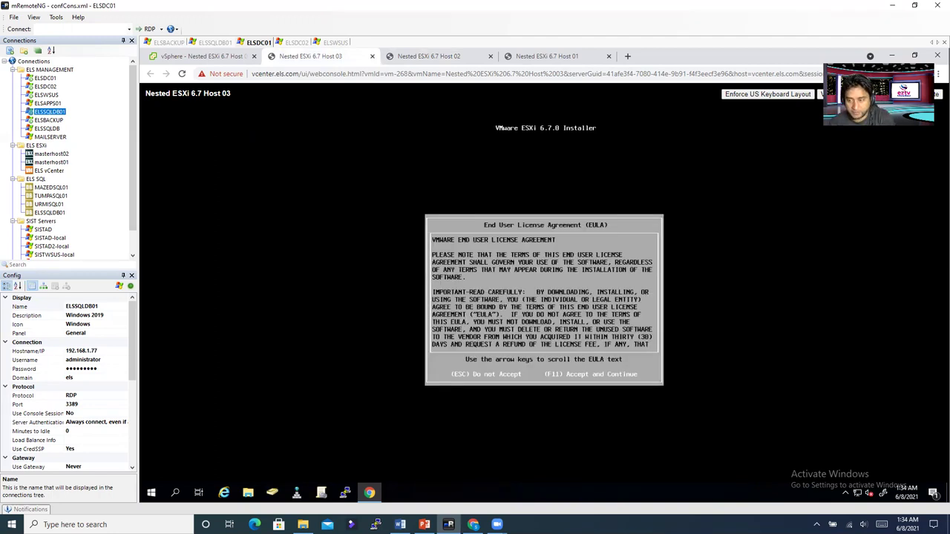
{"action": "key", "text": "F11"}
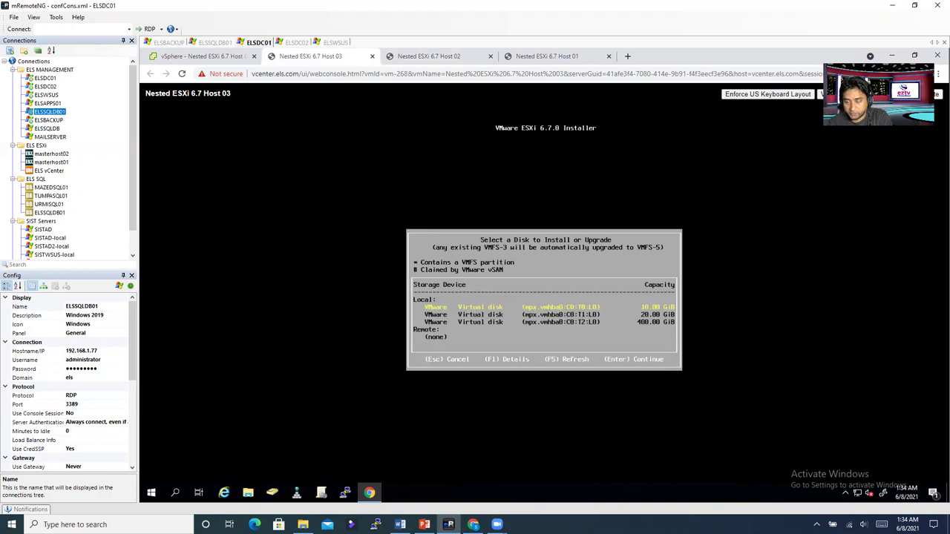
{"action": "key", "text": "Down"}
{"action": "key", "text": "Down"}
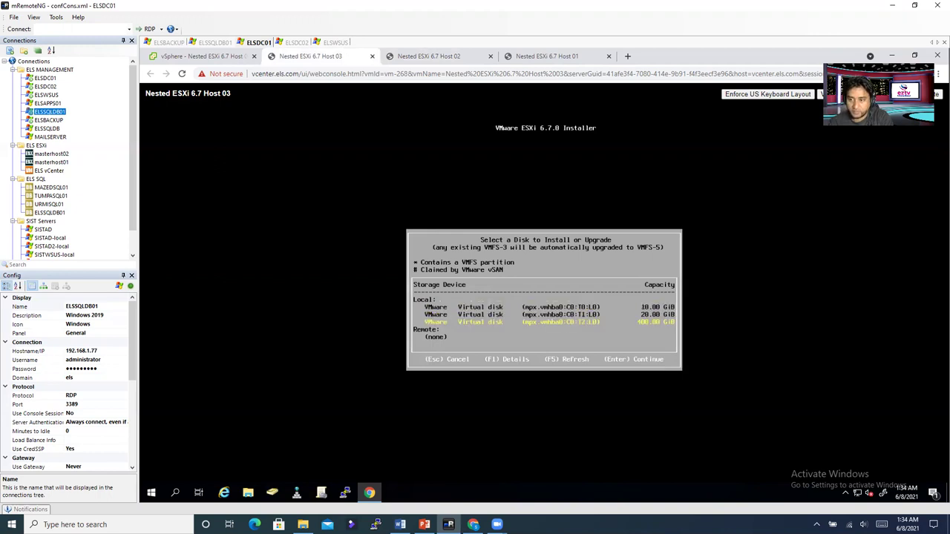
{"action": "key", "text": "Up"}
{"action": "key", "text": "Up"}
{"action": "key", "text": "Down"}
{"action": "key", "text": "Down"}
{"action": "key", "text": "Up"}
{"action": "key", "text": "Up"}
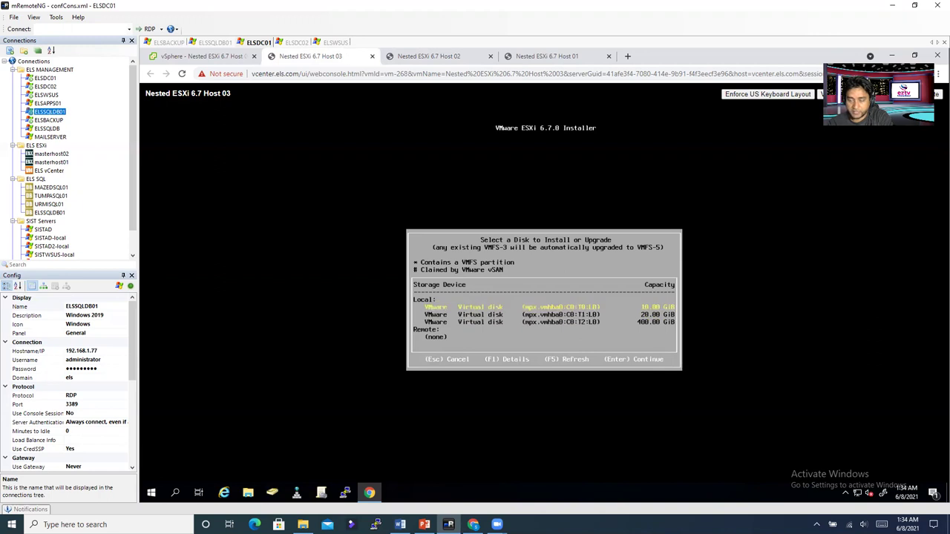
{"action": "key", "text": "Return"}
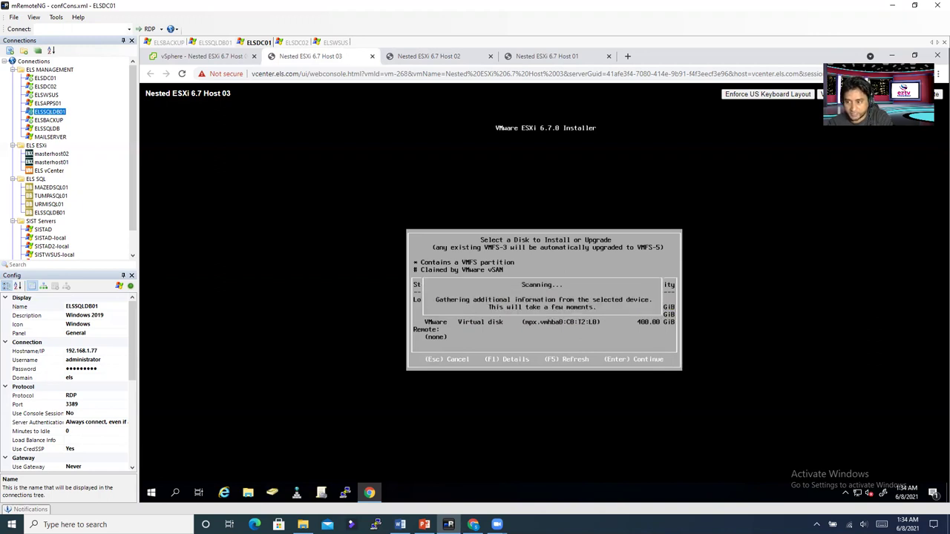
{"action": "key", "text": "Return"}
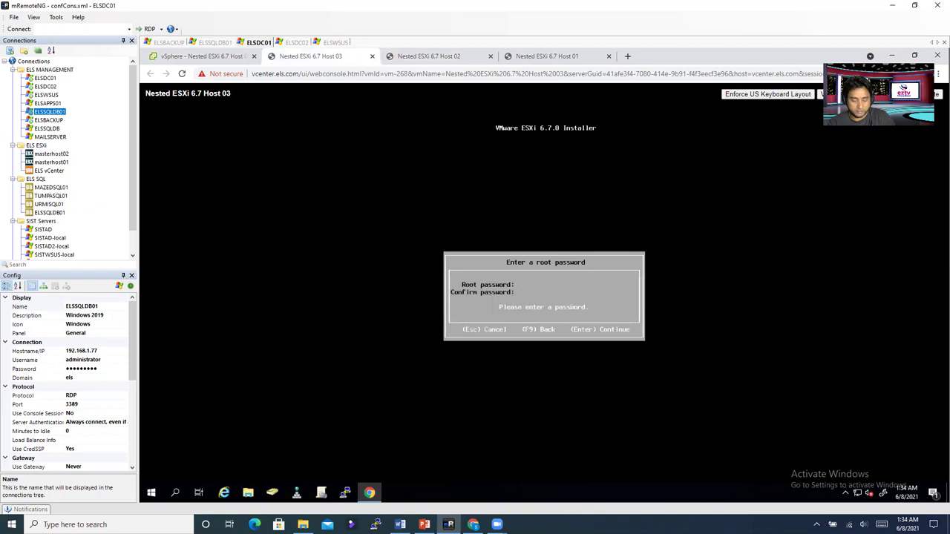
Step: Set and confirm Host 03's root password, start its ESXi install, then check Host 02's finished install
{"action": "type", "text": "********"}
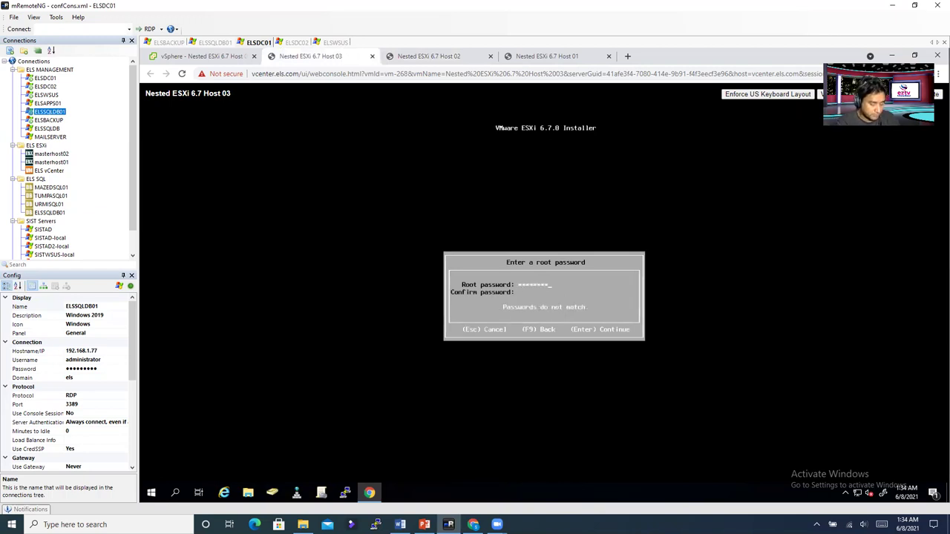
{"action": "key", "text": "Tab"}
{"action": "type", "text": "****"}
{"action": "type", "text": "****"}
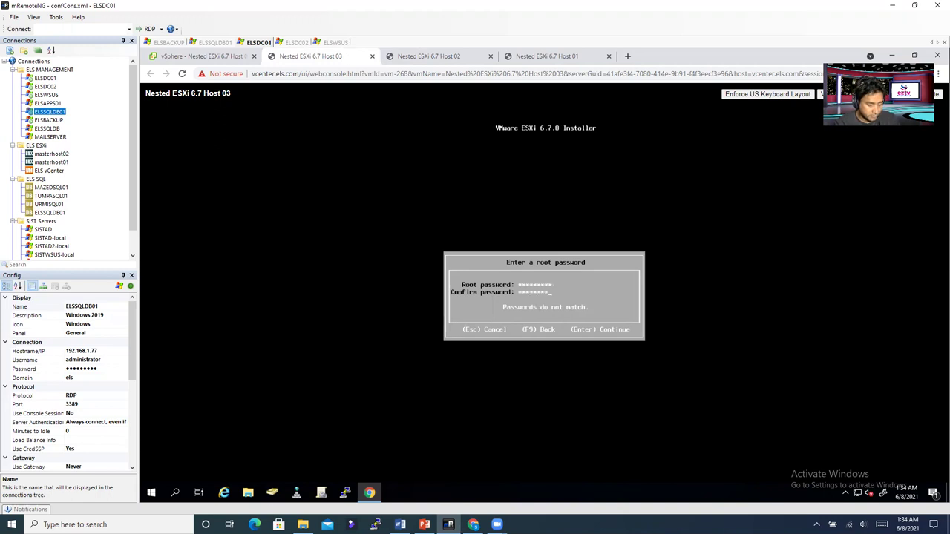
{"action": "type", "text": "*"}
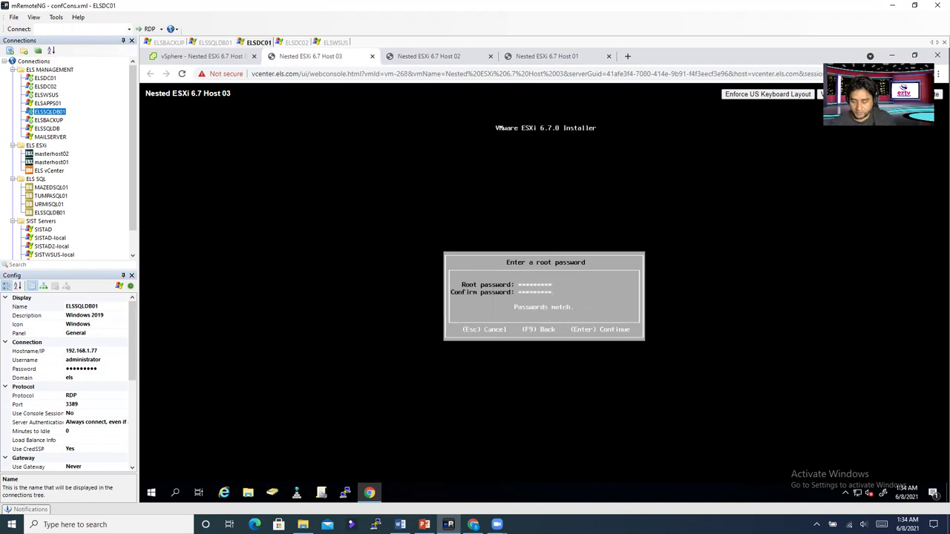
{"action": "key", "text": "Return"}
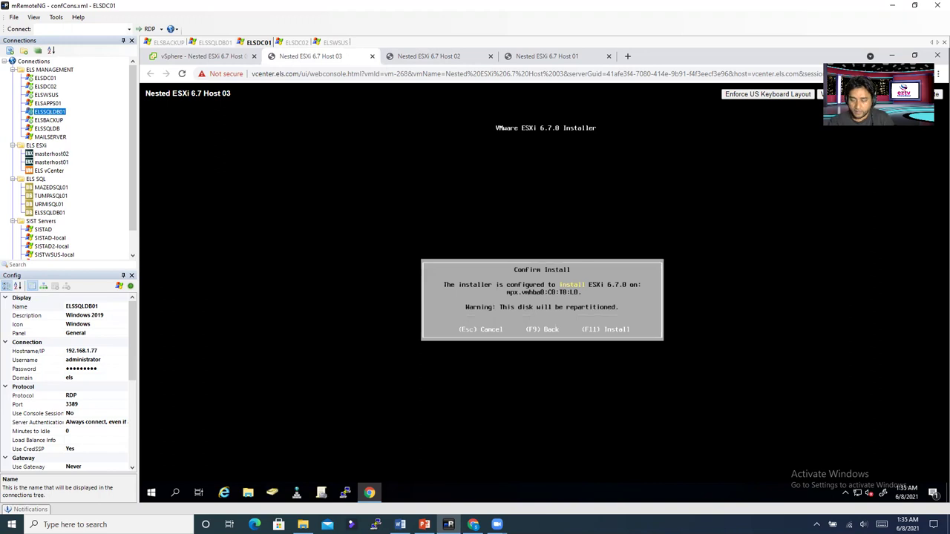
{"action": "key", "text": "F11"}
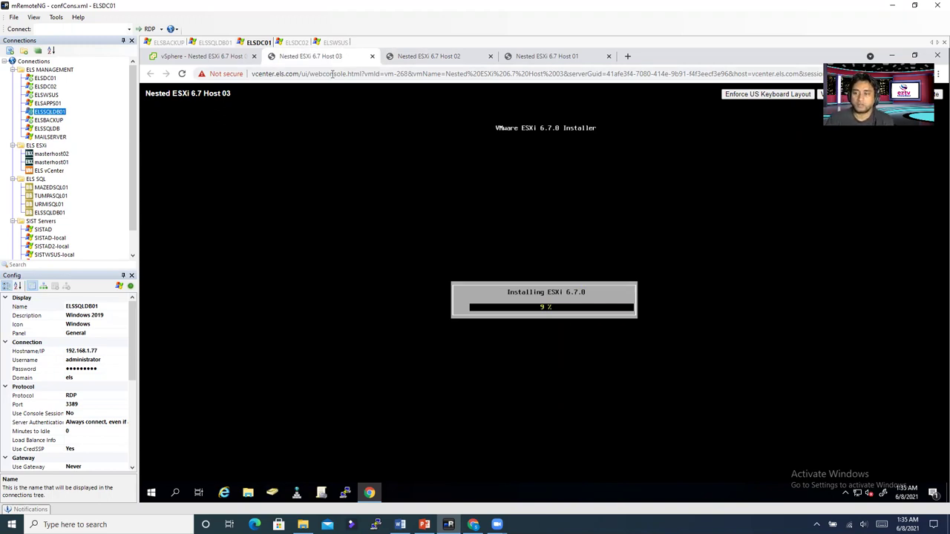
{"action": "left_click", "coordinate": [448, 60]}
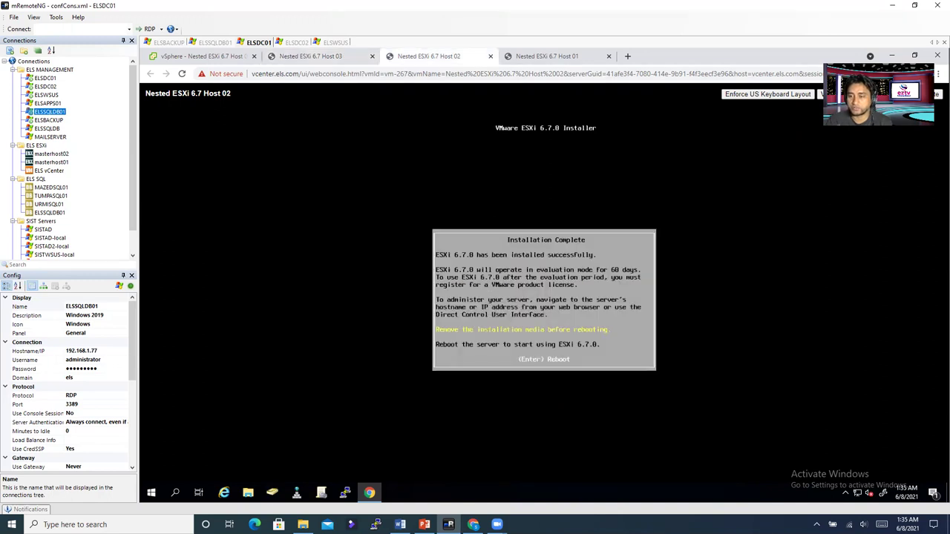
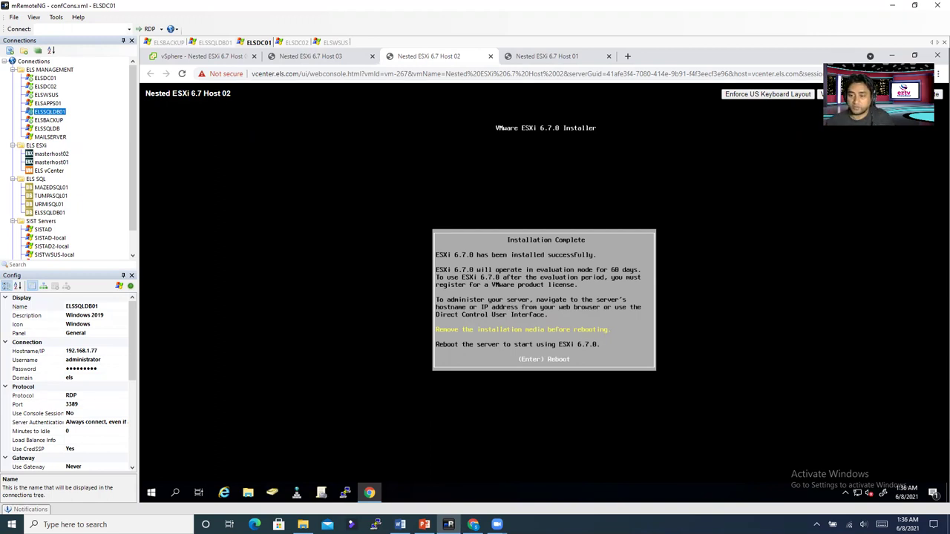
Step: Switch Host 02's CD/DVD drive 1 from Datastore ISO File to Client Device and save
{"action": "left_click", "coordinate": [188, 56]}
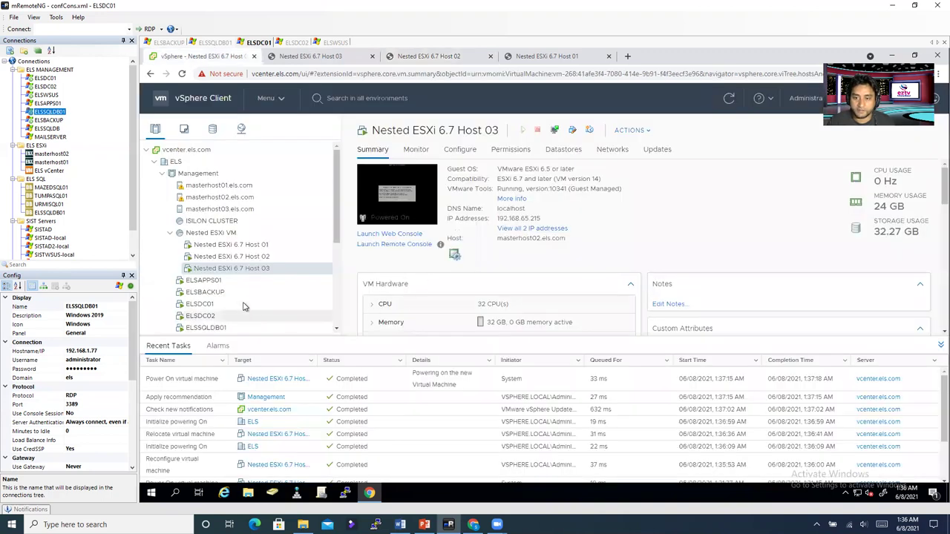
{"action": "left_click", "coordinate": [240, 256]}
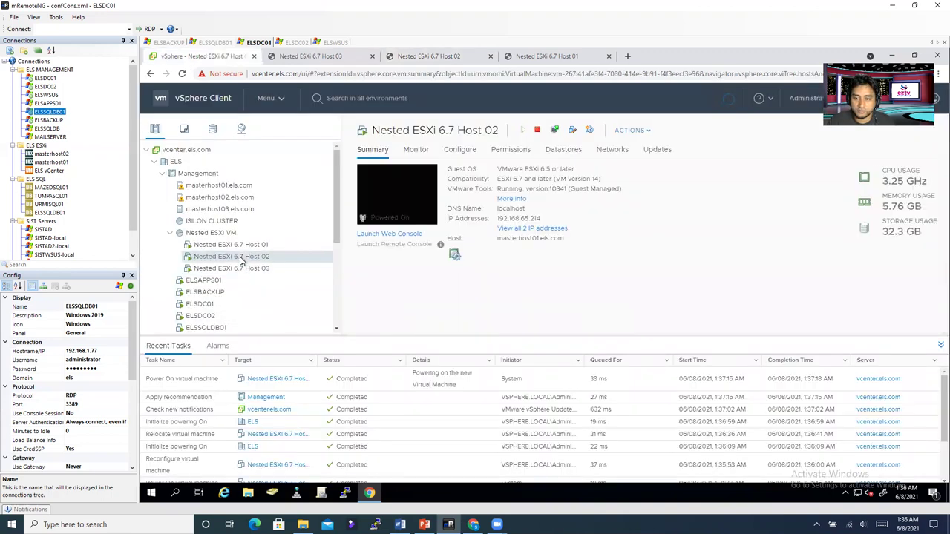
{"action": "right_click", "coordinate": [240, 259]}
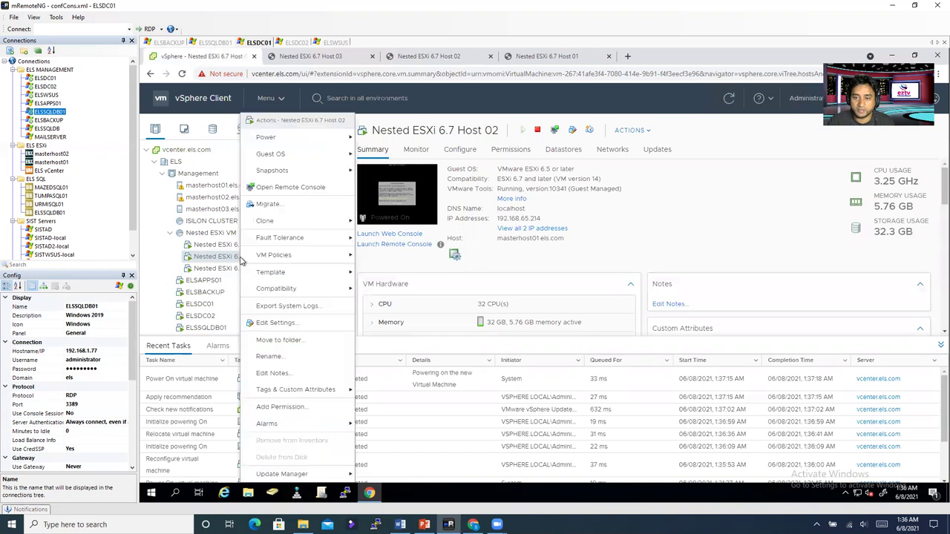
{"action": "left_click", "coordinate": [275, 324]}
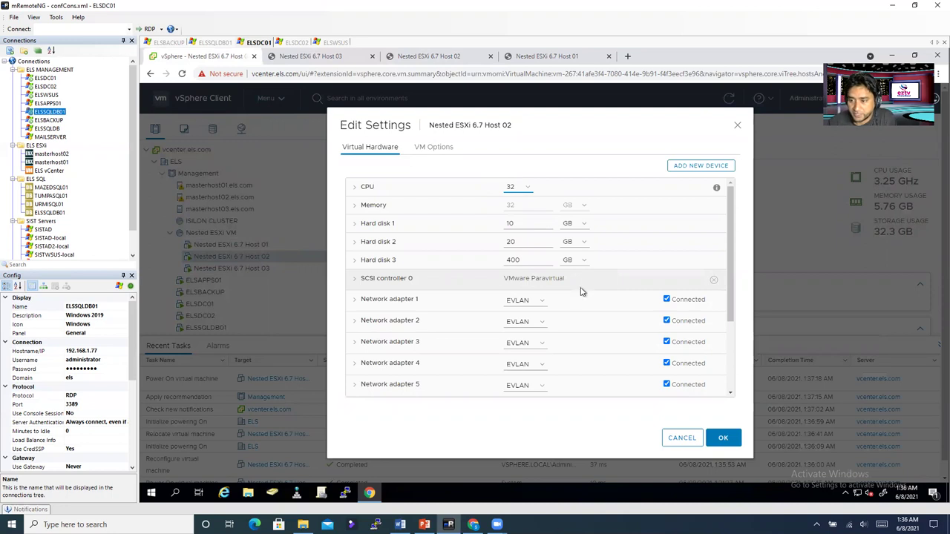
{"action": "scroll", "coordinate": [583, 288], "scroll_direction": "down", "scroll_amount": 3}
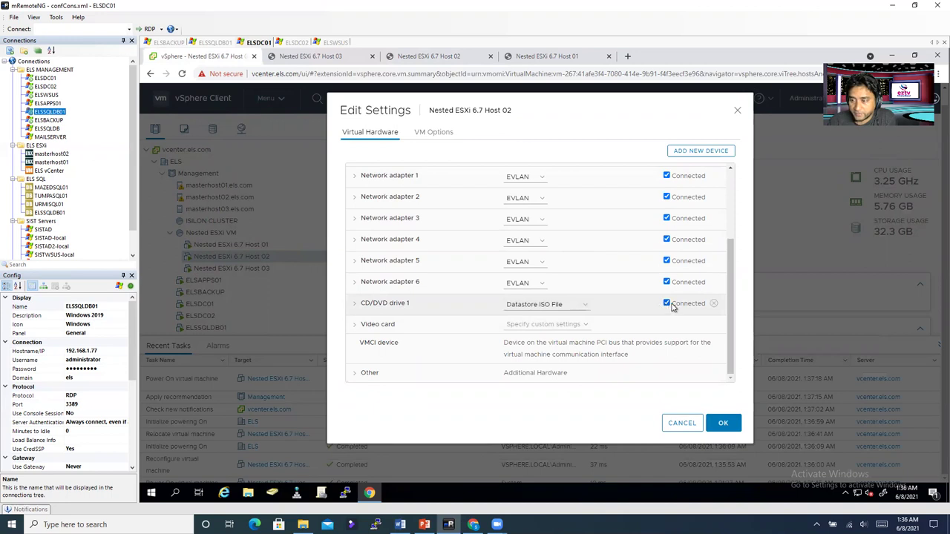
{"action": "left_click", "coordinate": [550, 310]}
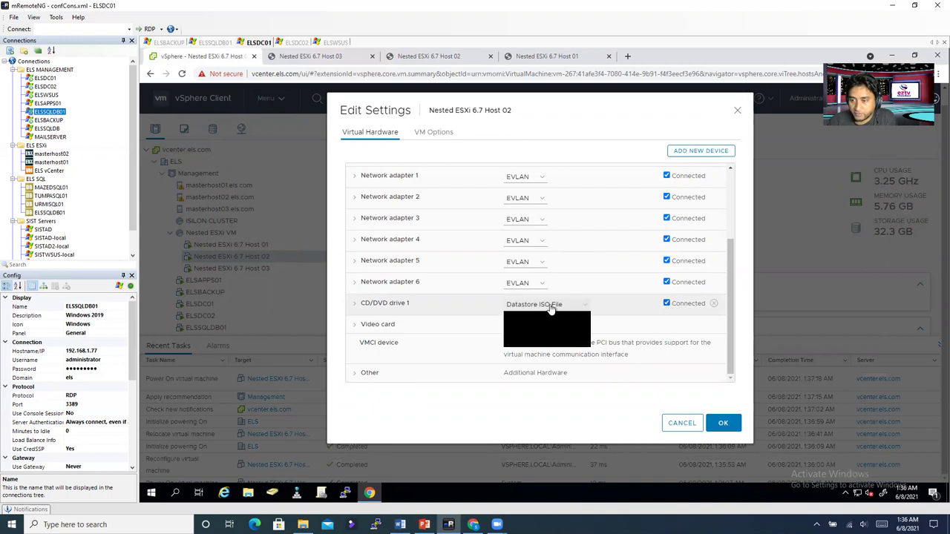
{"action": "left_click", "coordinate": [549, 321]}
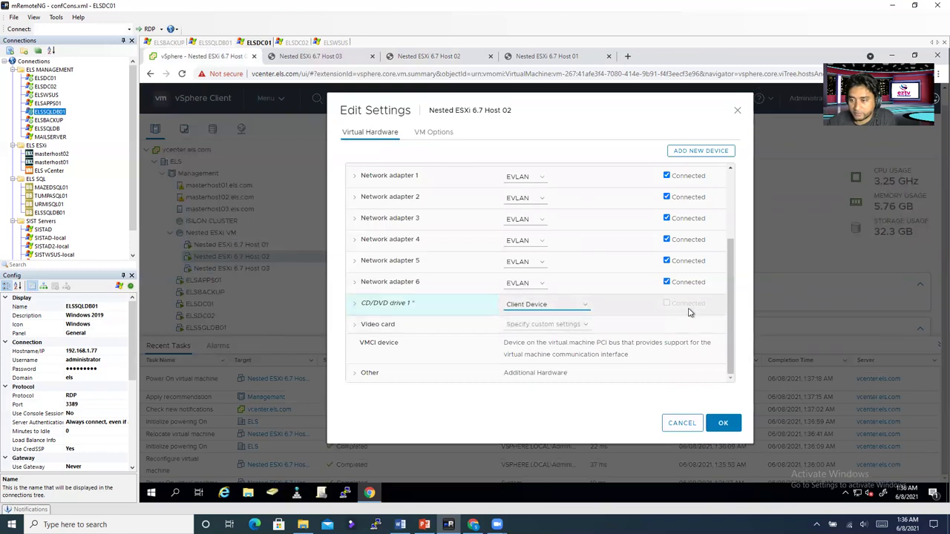
{"action": "left_click", "coordinate": [723, 423]}
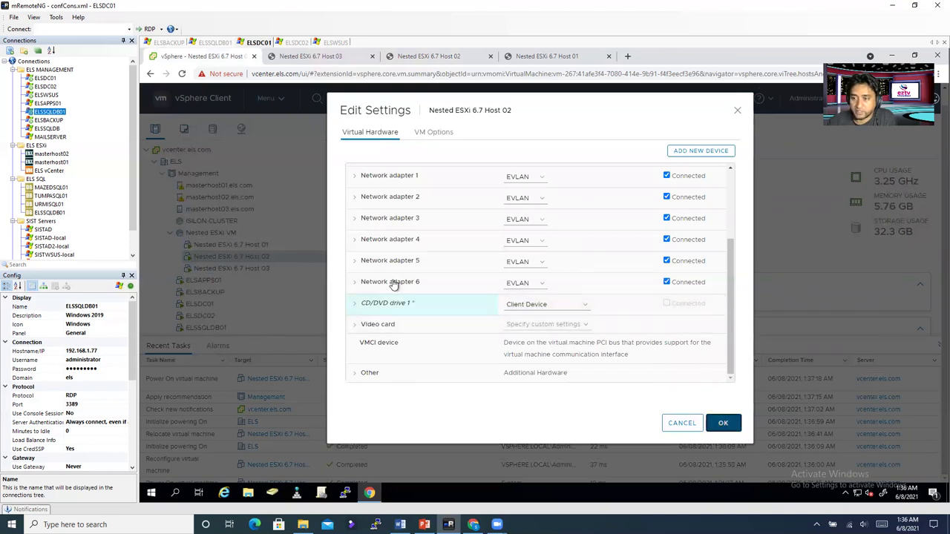
{"action": "left_click", "coordinate": [236, 270]}
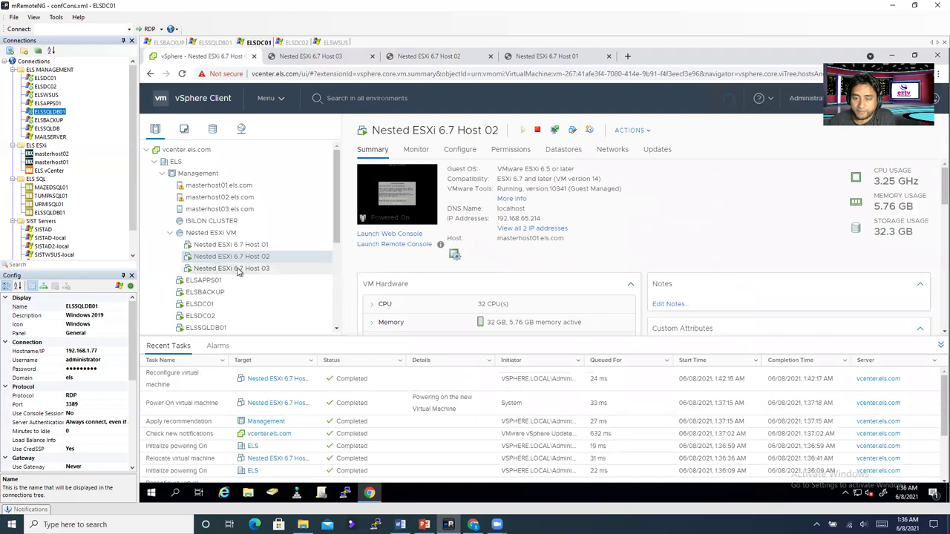
Step: Reboot Host 02 from its Installation Complete console, check Host 03's console, and return to inventory
{"action": "right_click", "coordinate": [238, 270]}
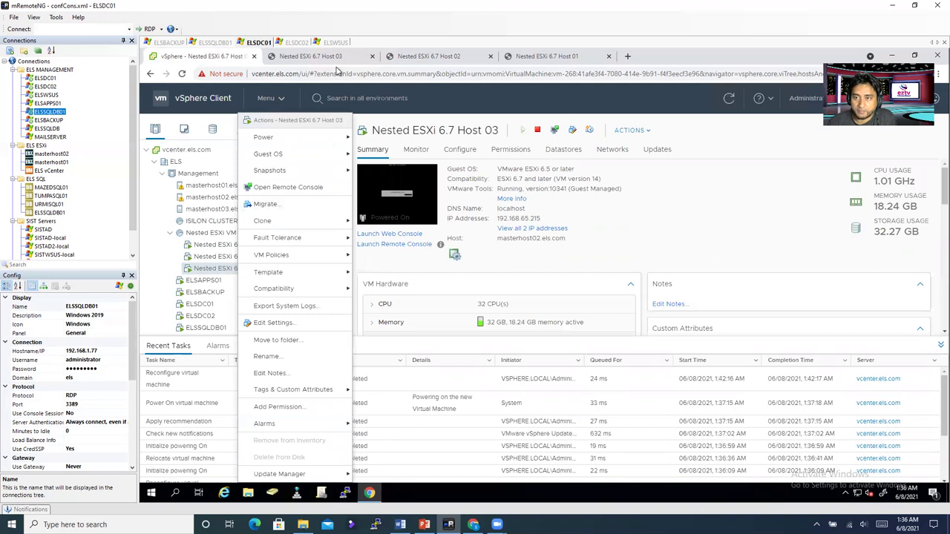
{"action": "left_click", "coordinate": [306, 58]}
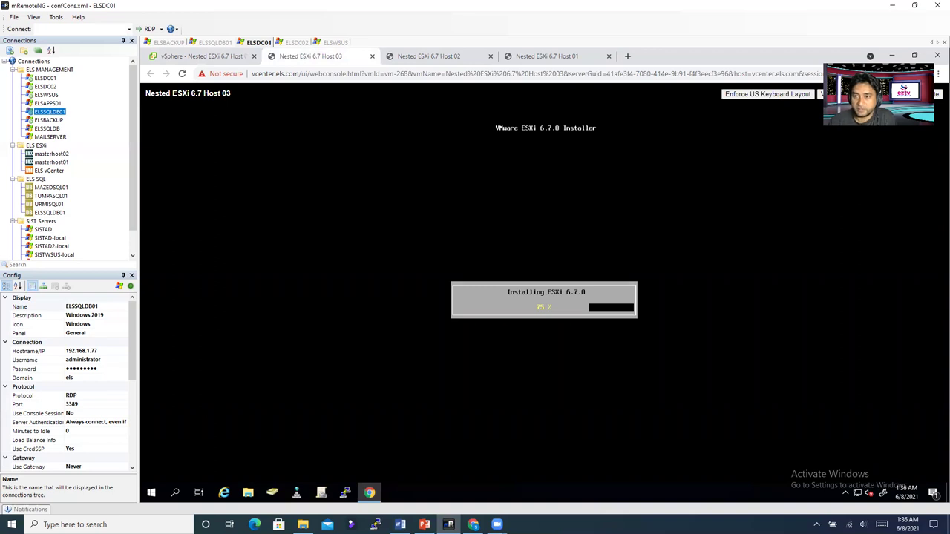
{"action": "left_click", "coordinate": [424, 57]}
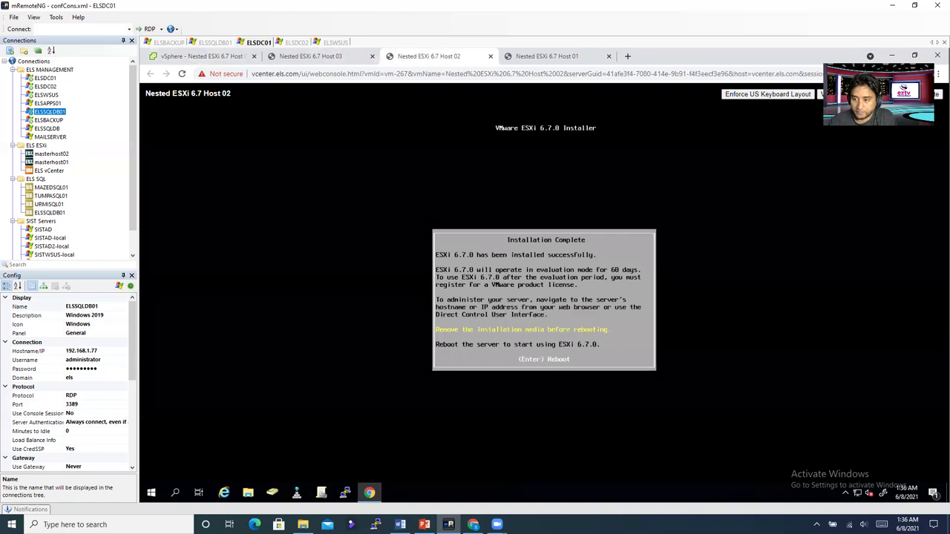
{"action": "key", "text": "Return"}
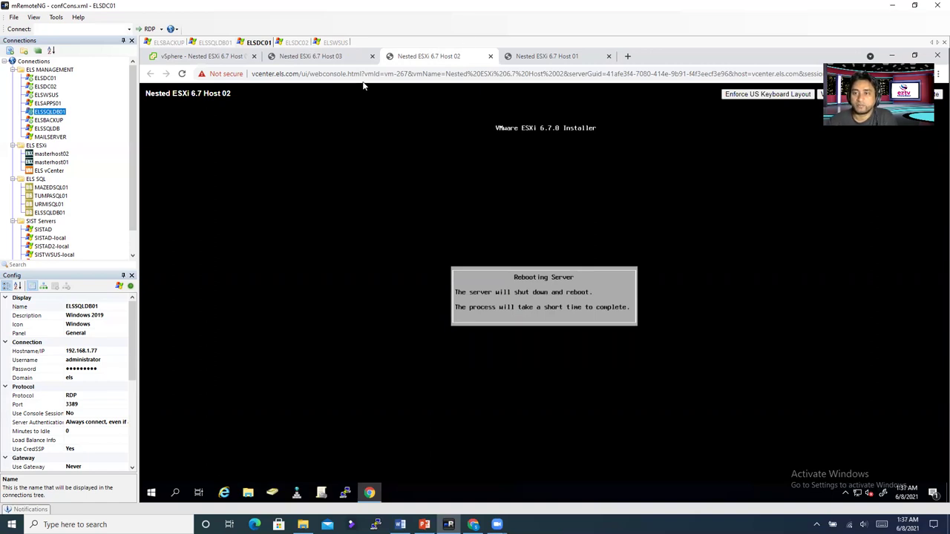
{"action": "left_click", "coordinate": [340, 61]}
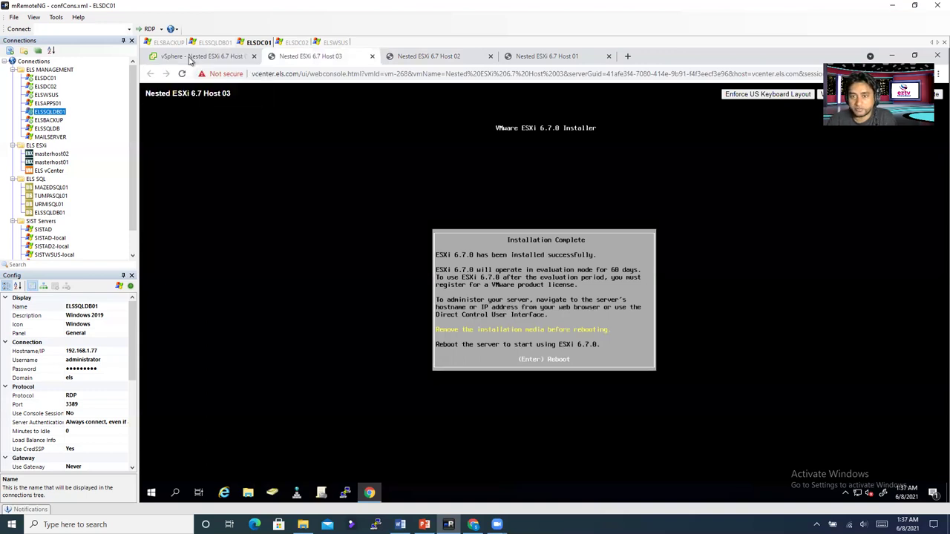
{"action": "left_click", "coordinate": [190, 61]}
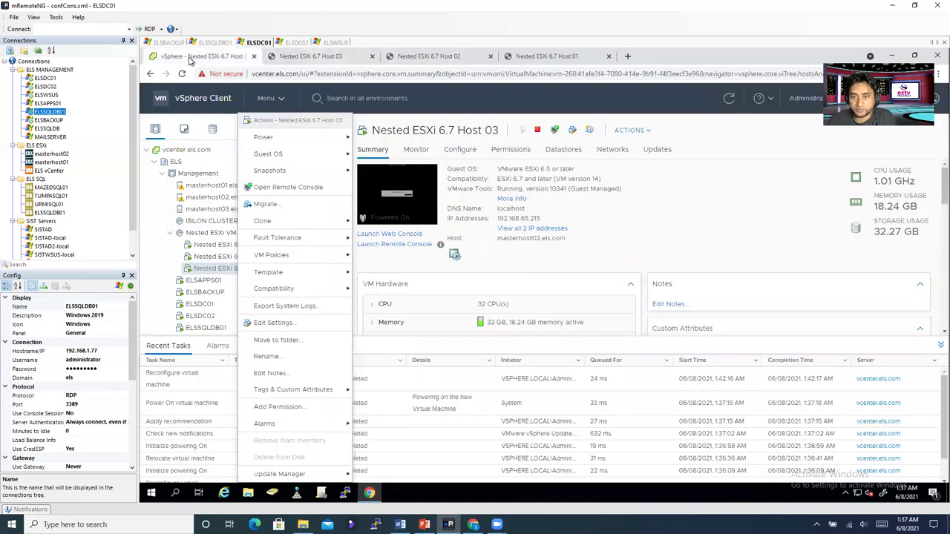
Step: Change Host 03's CD/DVD drive 1 to Client Device, then view its Installation Complete console
{"action": "right_click", "coordinate": [198, 270]}
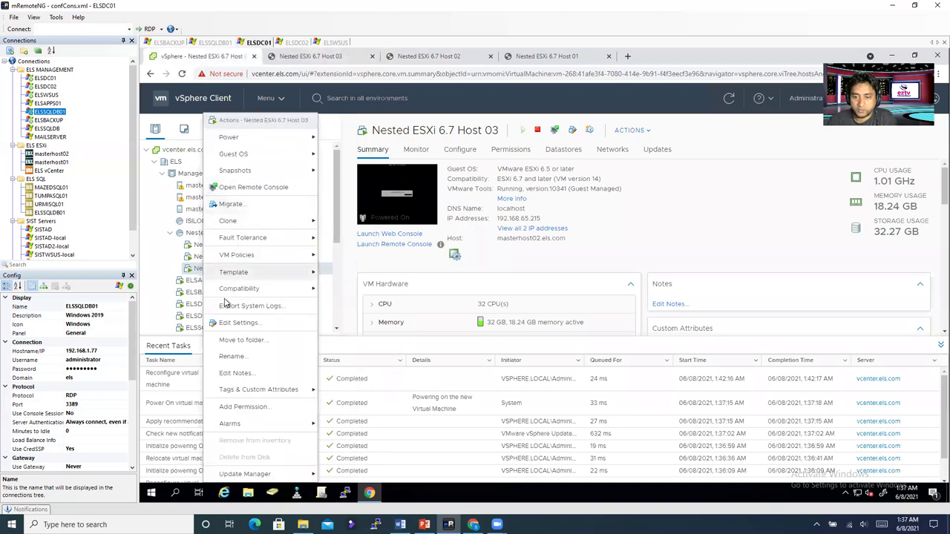
{"action": "left_click", "coordinate": [232, 322]}
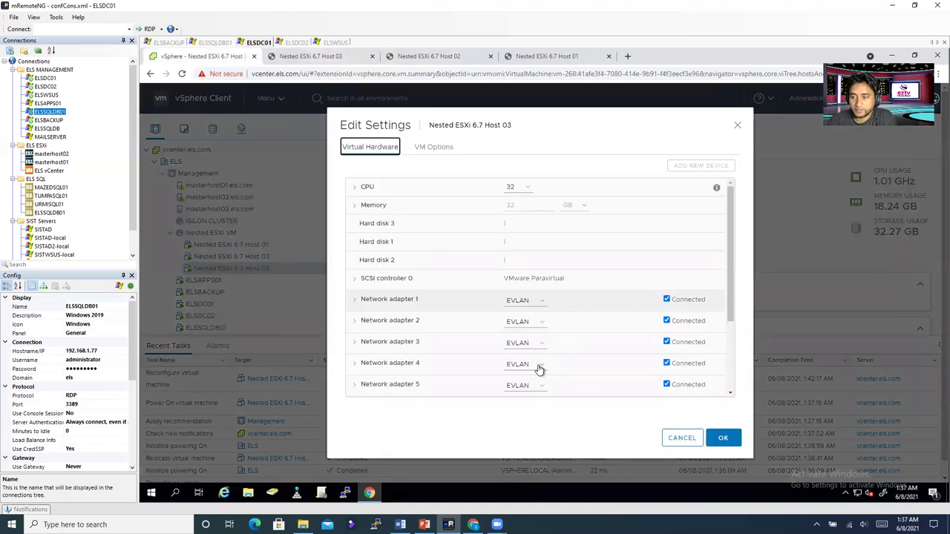
{"action": "scroll", "coordinate": [530, 335], "scroll_direction": "down", "scroll_amount": 3}
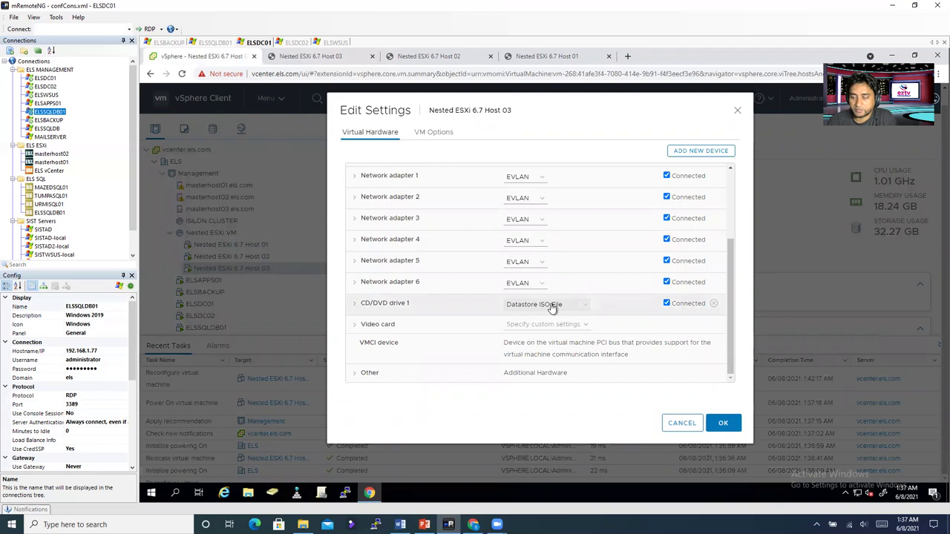
{"action": "left_click", "coordinate": [552, 309]}
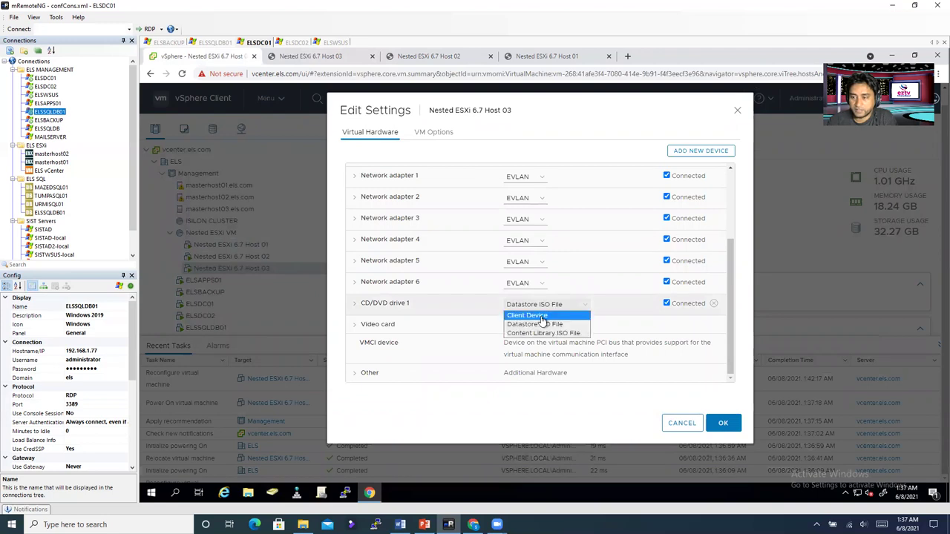
{"action": "left_click", "coordinate": [542, 321]}
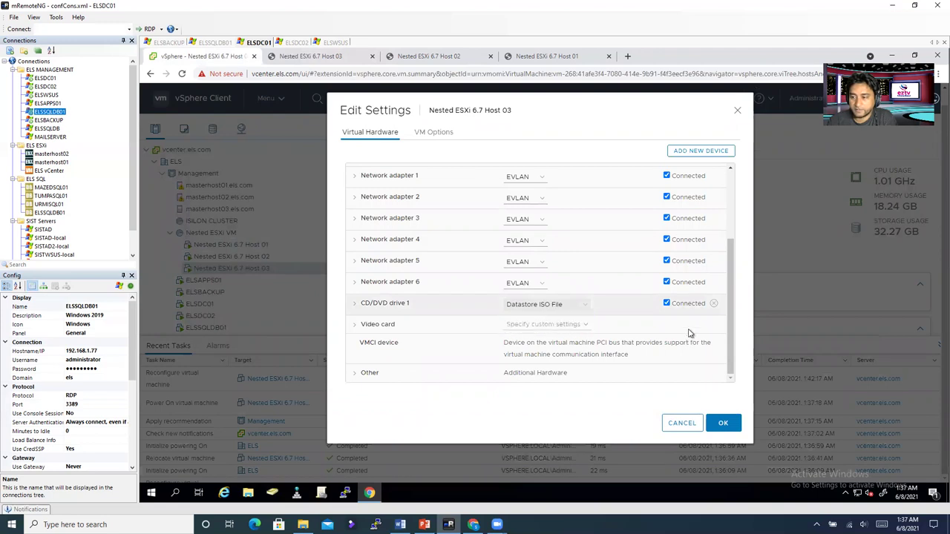
{"action": "left_click", "coordinate": [723, 423]}
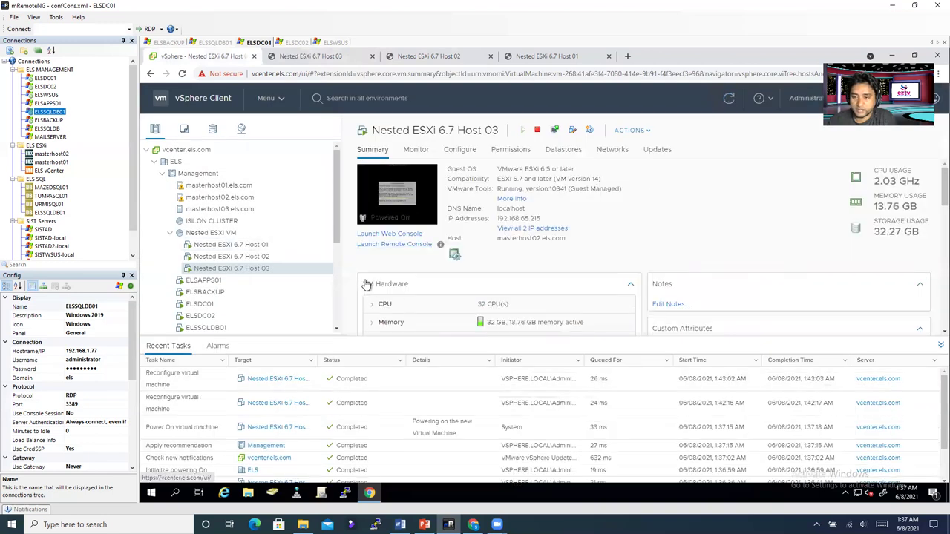
{"action": "left_click", "coordinate": [346, 57]}
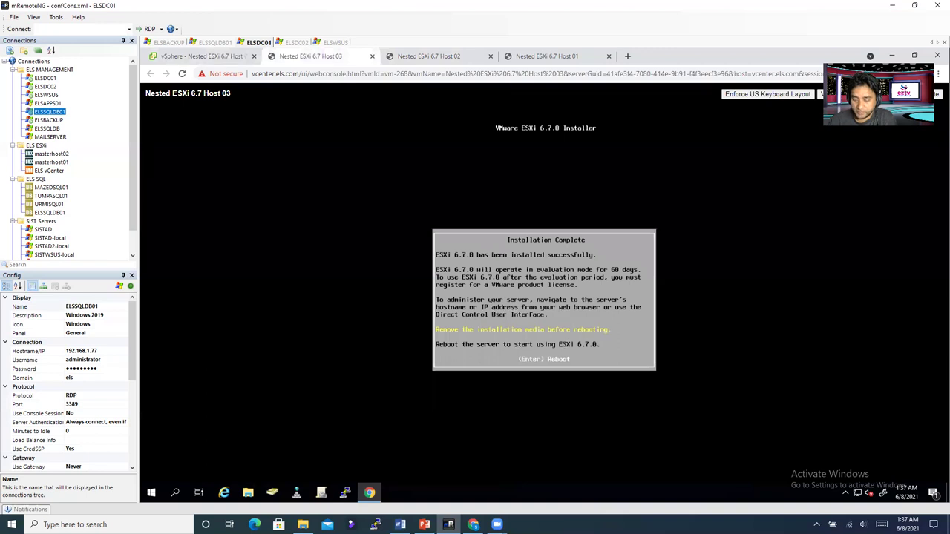
Step: Reboot Host 03, then check Host 02 and Host 01 consoles, showing 192.168.65.213 via DHCP
{"action": "key", "text": "Return"}
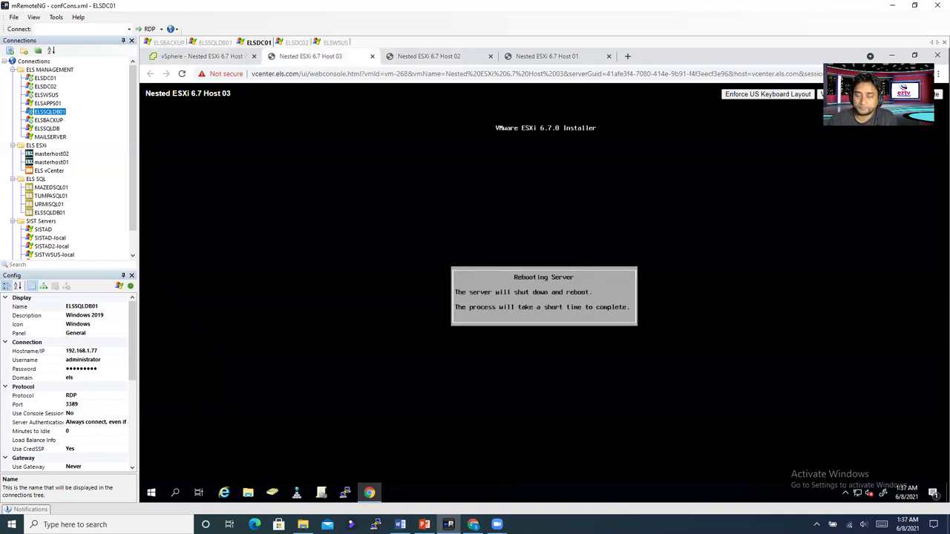
{"action": "left_click", "coordinate": [422, 58]}
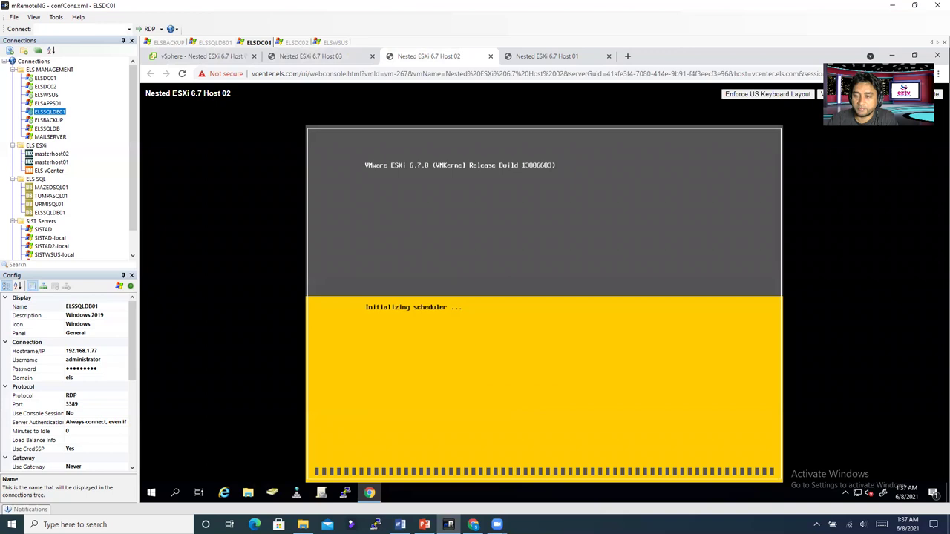
{"action": "left_click", "coordinate": [542, 58]}
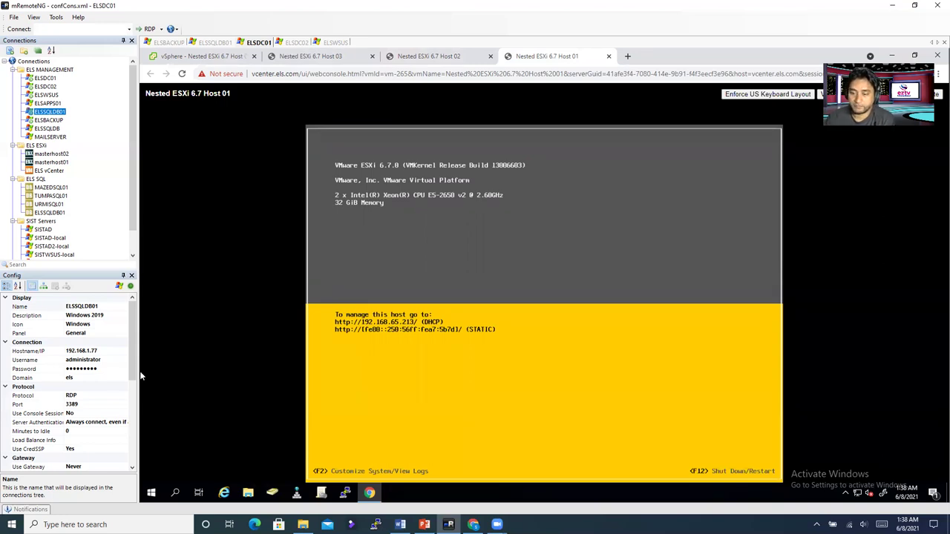
Step: Launch Excel 2013 from Windows search, dismiss the activation notice, and maximize the window
{"action": "left_click", "coordinate": [111, 524]}
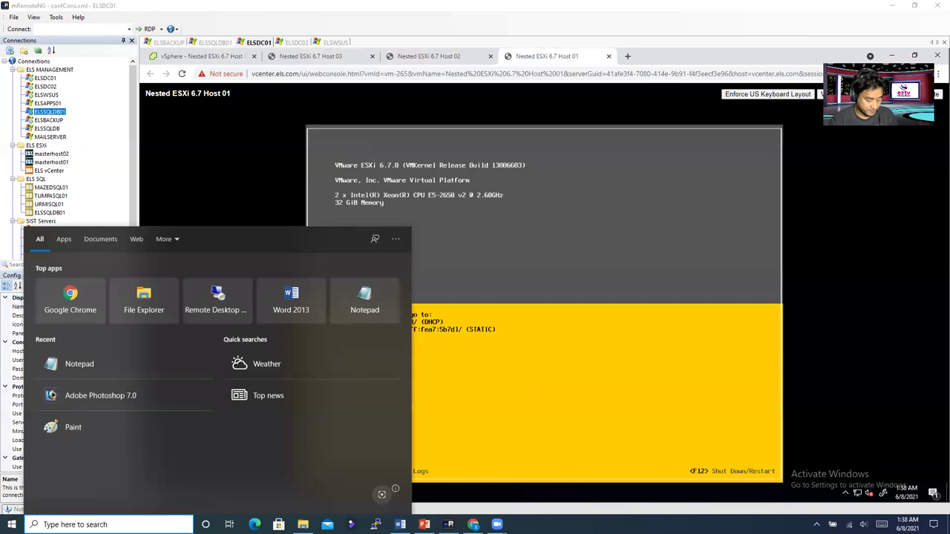
{"action": "type", "text": "excel"}
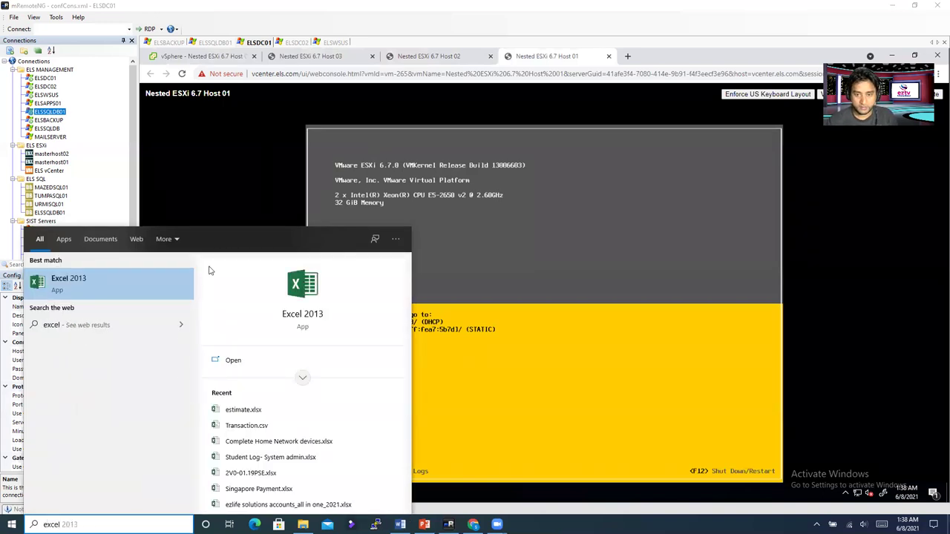
{"action": "left_click", "coordinate": [124, 288]}
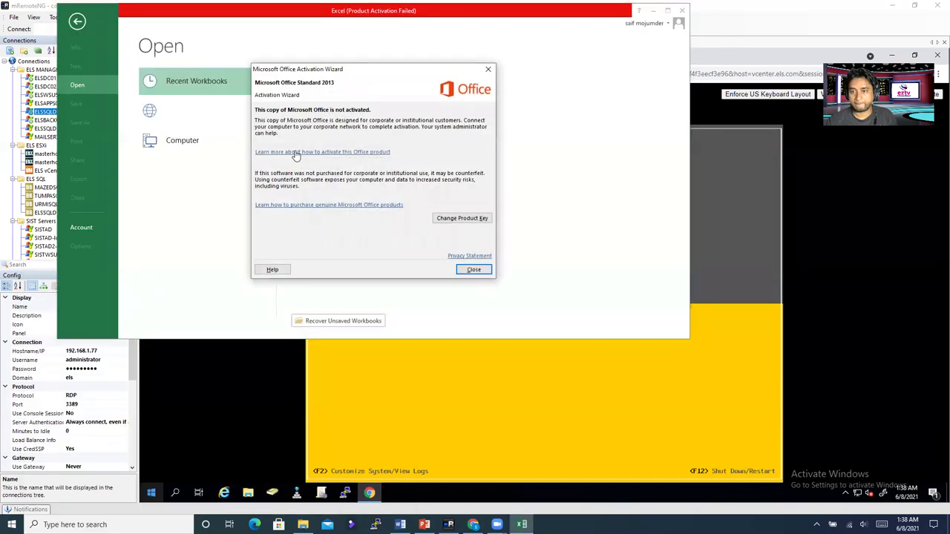
{"action": "left_click", "coordinate": [492, 65]}
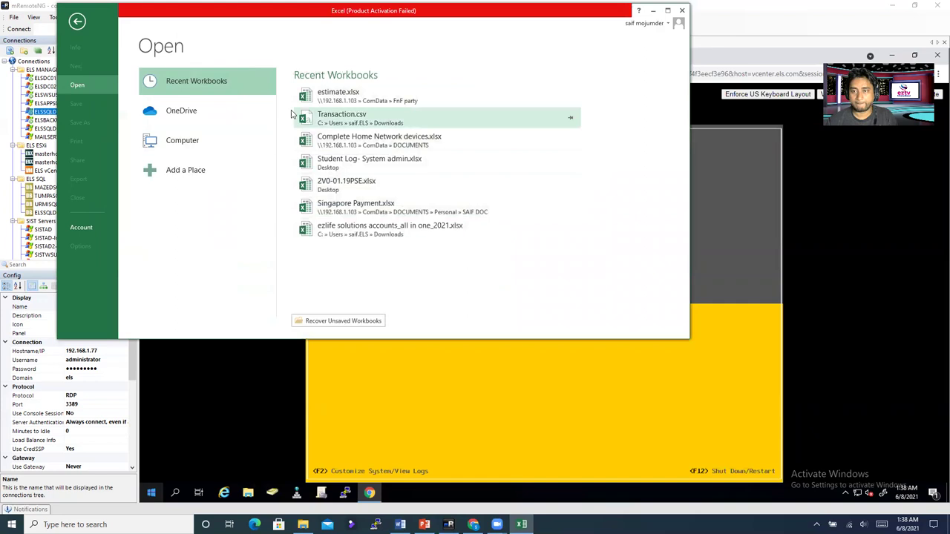
{"action": "left_click", "coordinate": [77, 21]}
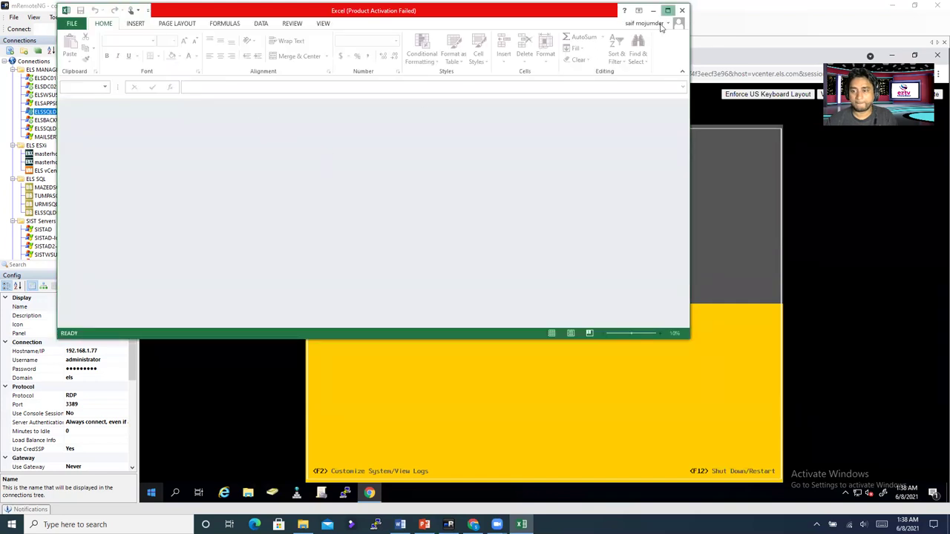
{"action": "left_click", "coordinate": [667, 11]}
Step: Try opening the recent Student Log- System admin.xlsx, dismiss the not-found error, and quit Excel
{"action": "left_click", "coordinate": [14, 18]}
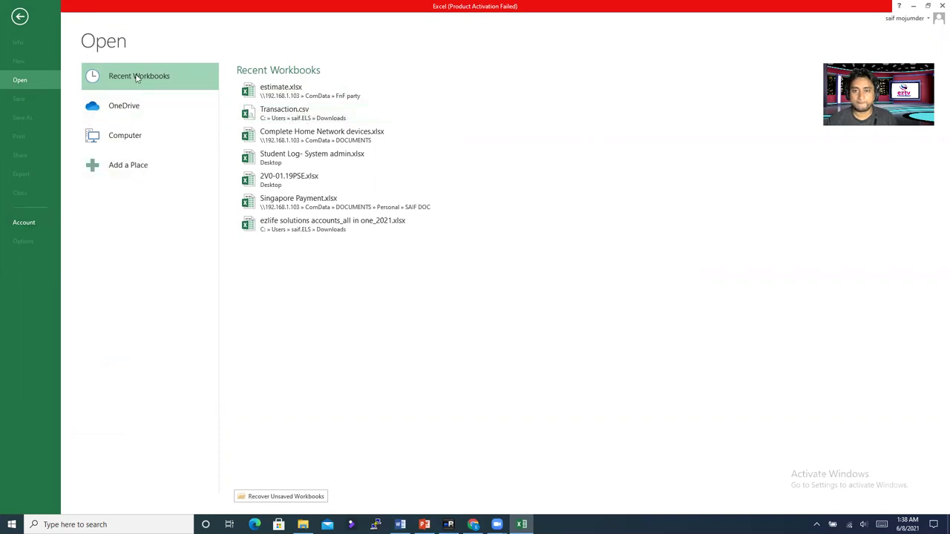
{"action": "double_click", "coordinate": [150, 134]}
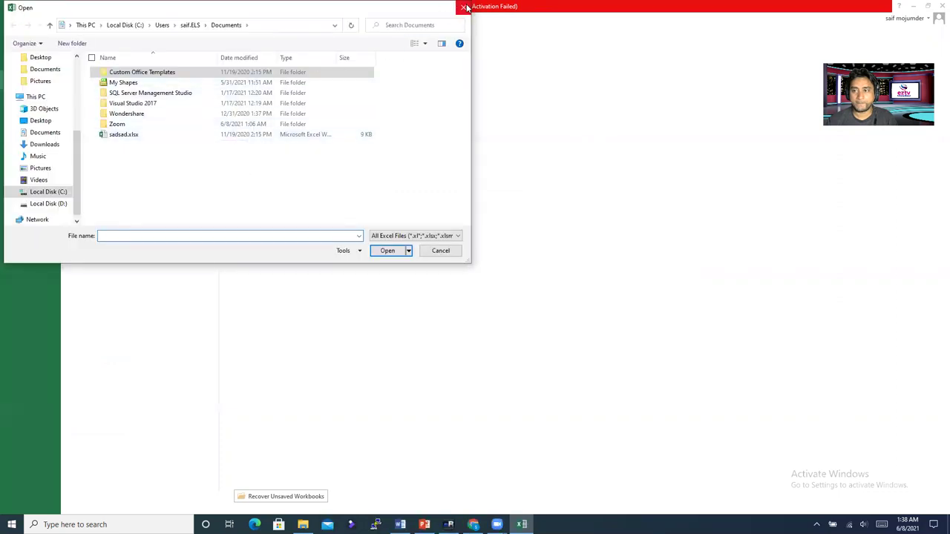
{"action": "left_click", "coordinate": [463, 6]}
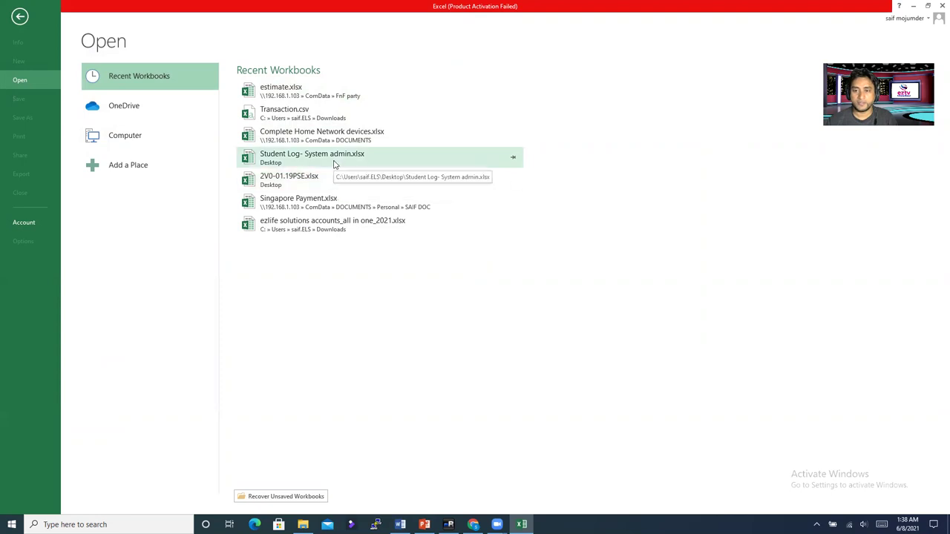
{"action": "left_click", "coordinate": [334, 164]}
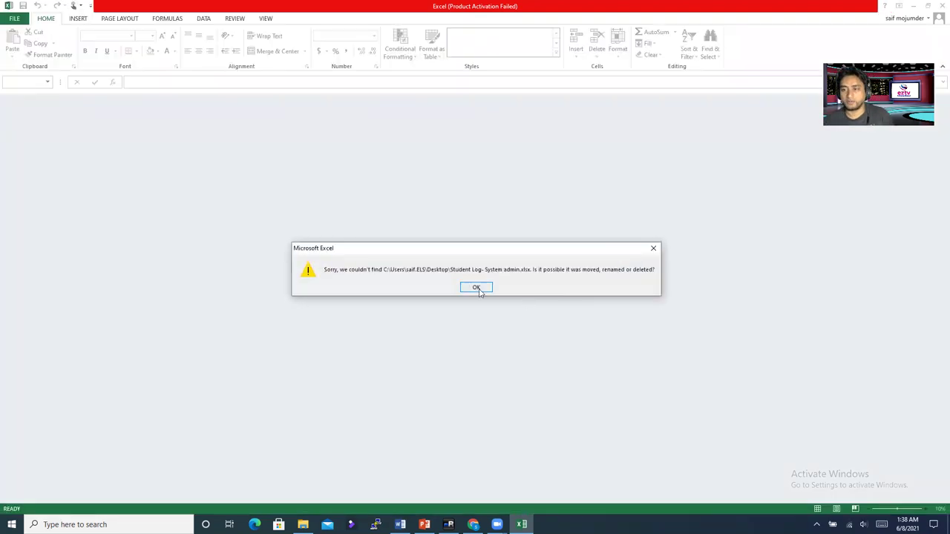
{"action": "left_click", "coordinate": [479, 287]}
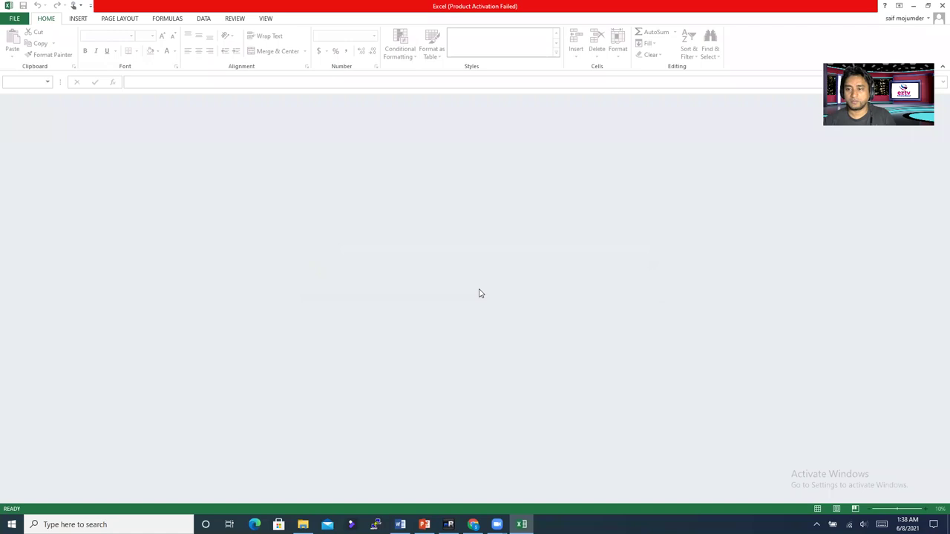
{"action": "left_click", "coordinate": [941, 6]}
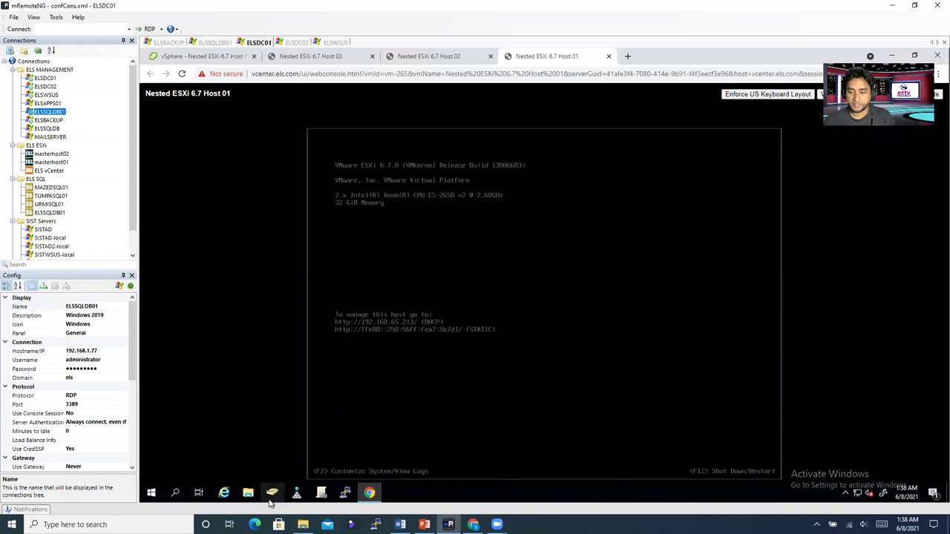
{"action": "left_click", "coordinate": [74, 525]}
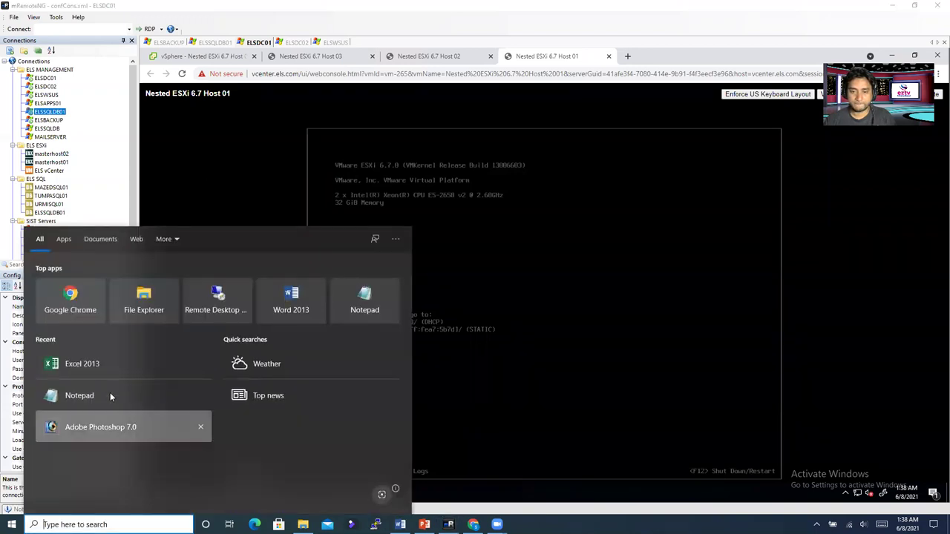
{"action": "left_click", "coordinate": [81, 364]}
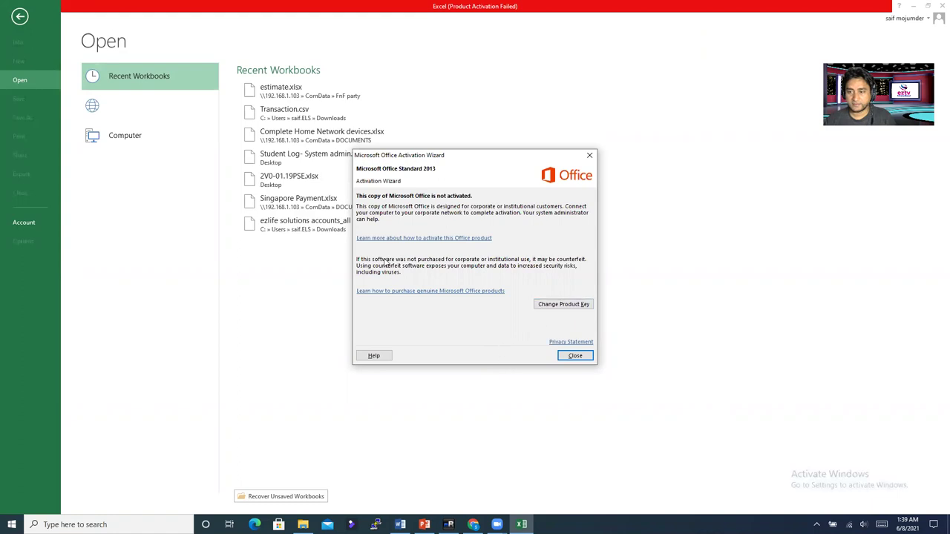
{"action": "left_click", "coordinate": [590, 156]}
{"action": "left_click", "coordinate": [939, 6]}
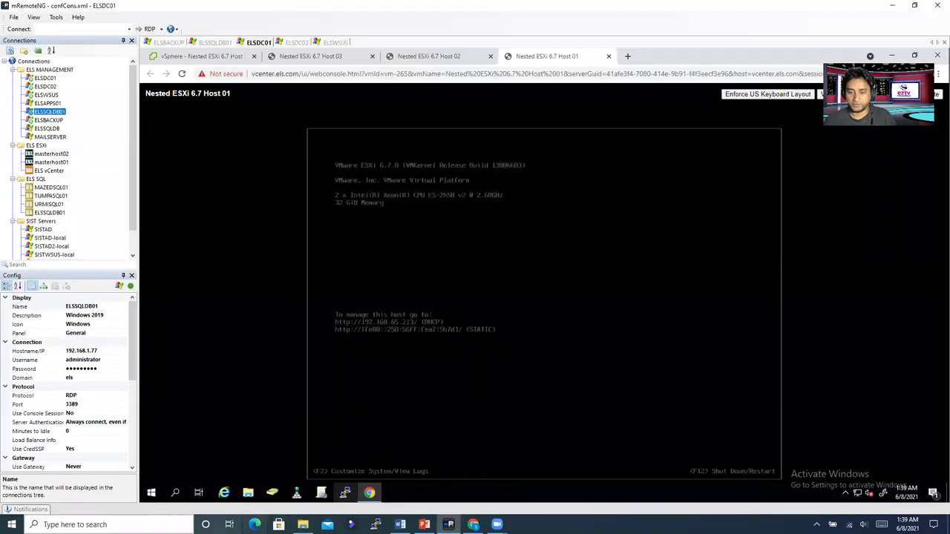
{"action": "left_click", "coordinate": [111, 525]}
{"action": "type", "text": "no"}
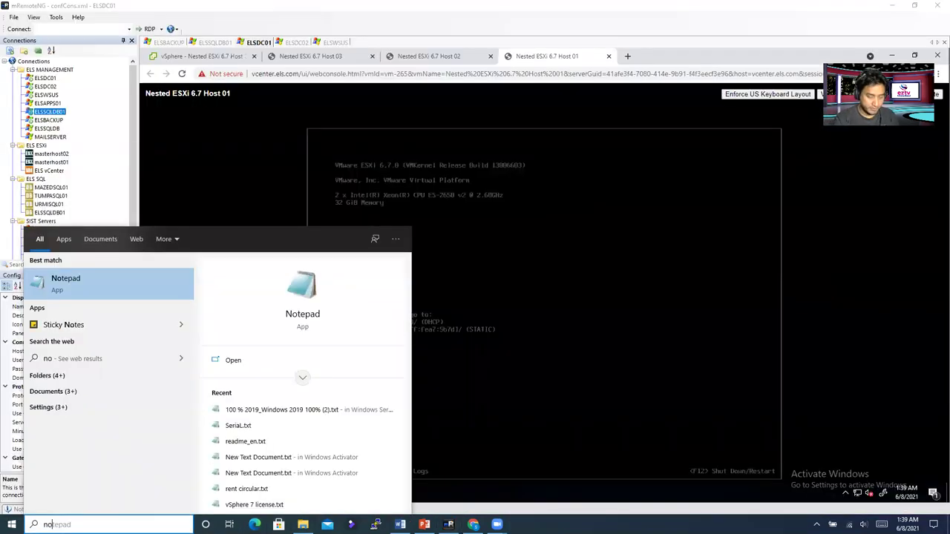
{"action": "type", "text": "te"}
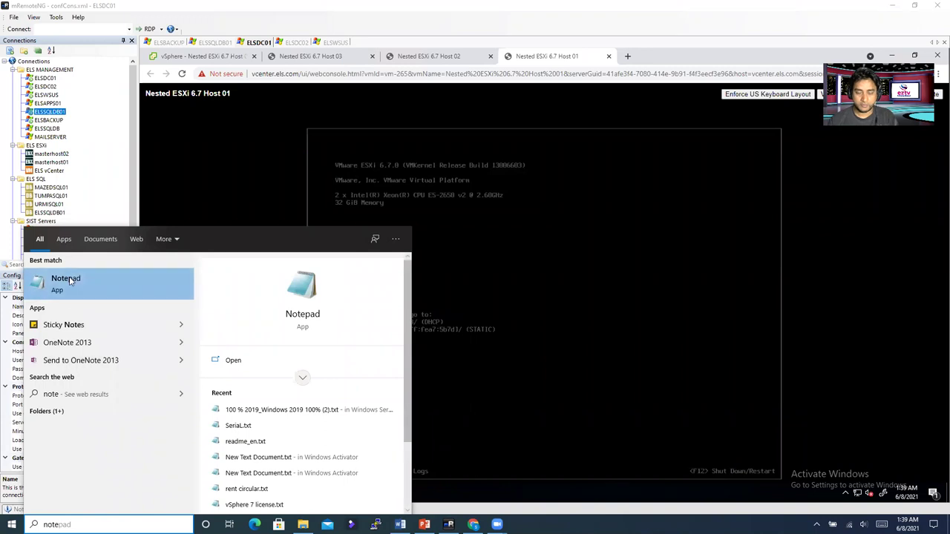
{"action": "left_click", "coordinate": [71, 280]}
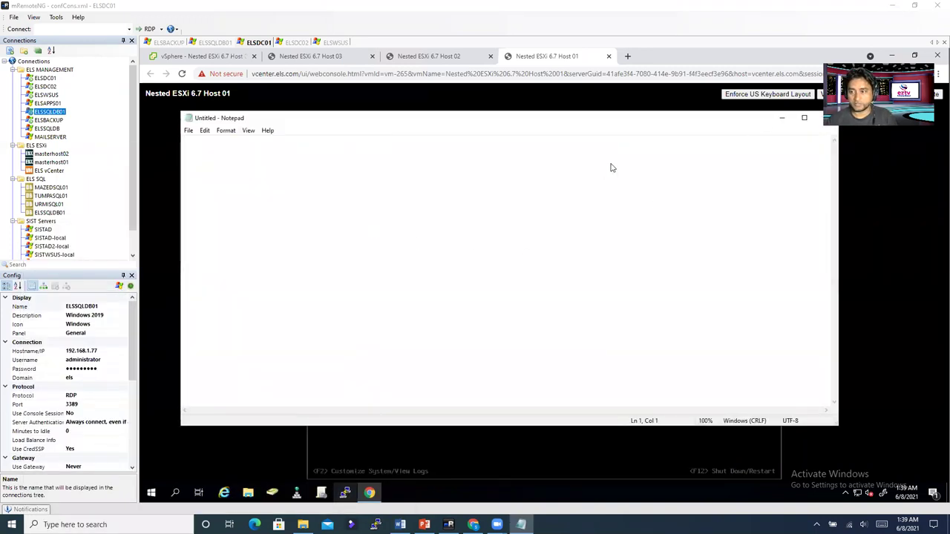
{"action": "left_click_drag", "start_coordinate": [611, 119], "coordinate": [464, 155]}
{"action": "left_click", "coordinate": [685, 158]}
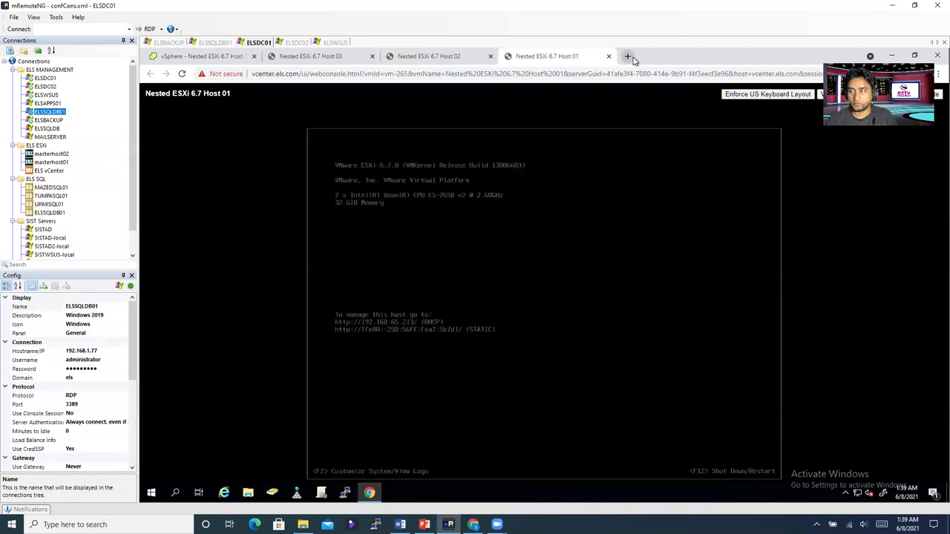
{"action": "left_click", "coordinate": [627, 56]}
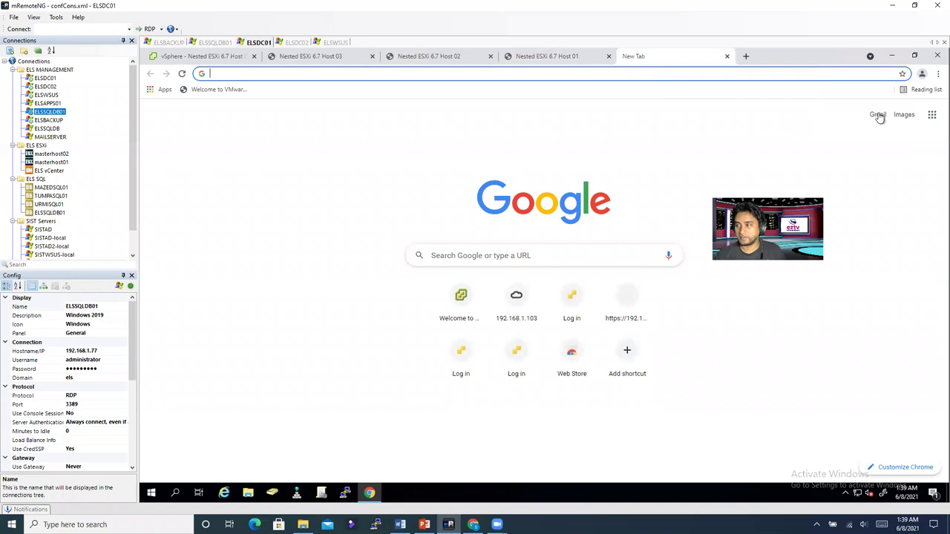
Step: Open Google Drive from the apps grid and sign in with the account e-mail and password
{"action": "left_click", "coordinate": [932, 114]}
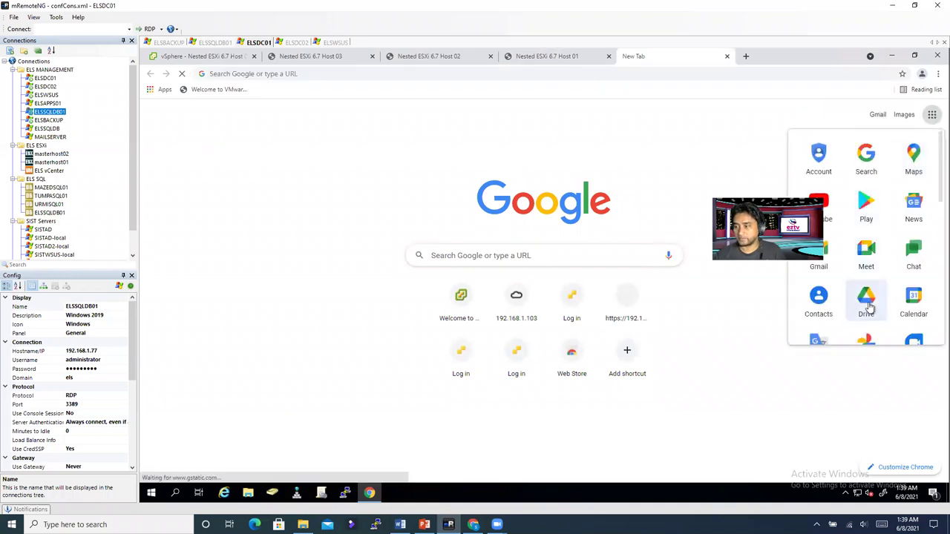
{"action": "left_click", "coordinate": [866, 303]}
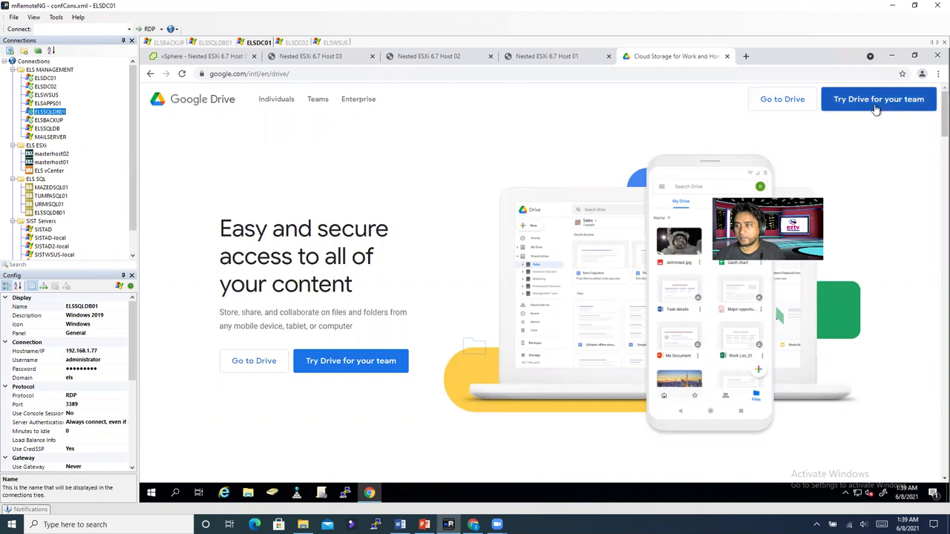
{"action": "left_click", "coordinate": [782, 99]}
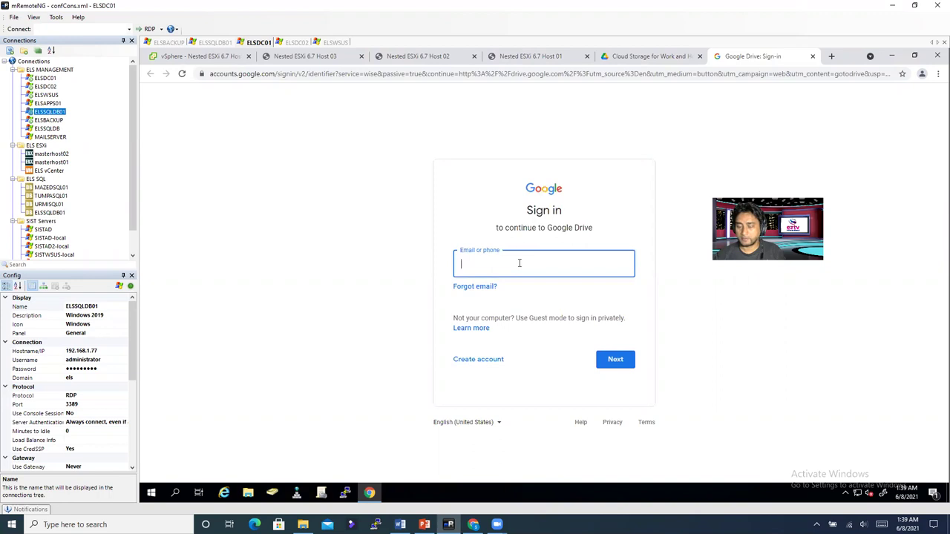
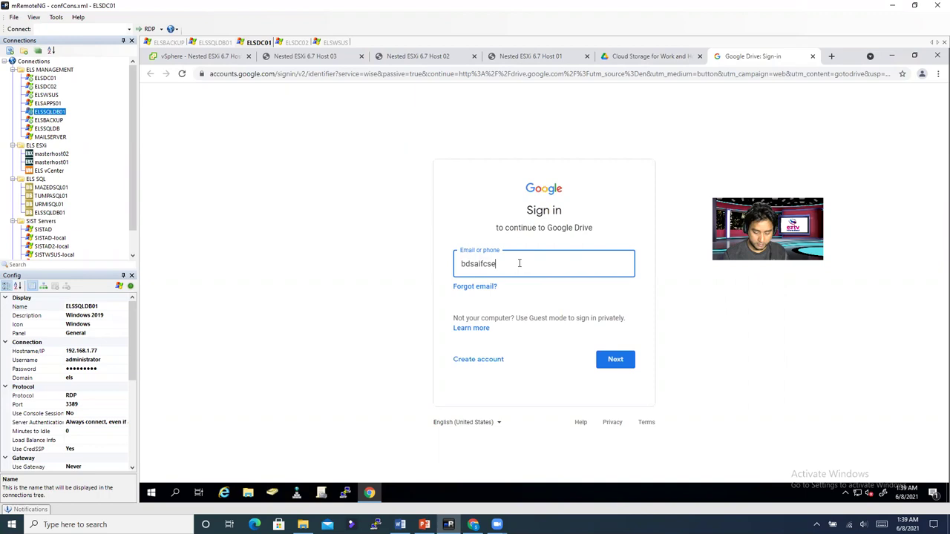
{"action": "key", "text": "Return"}
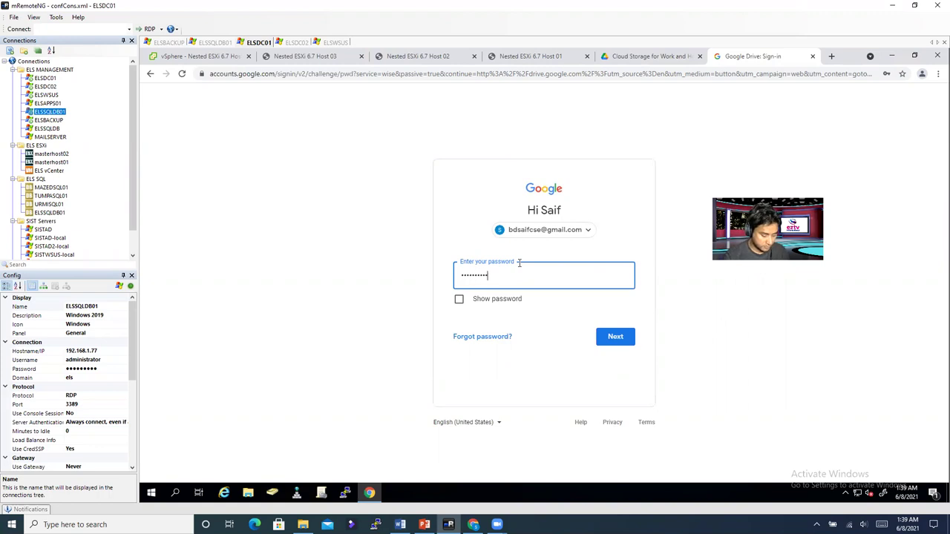
{"action": "key", "text": "Return"}
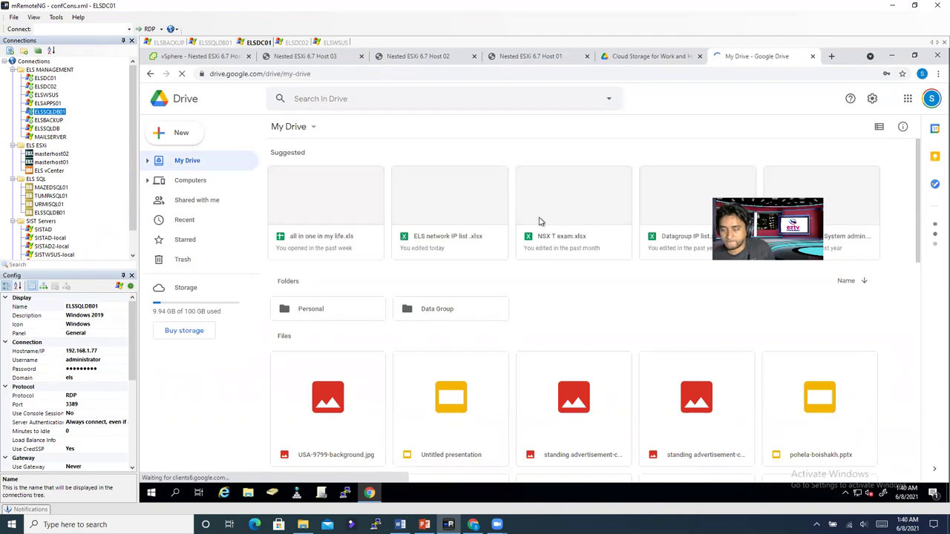
Step: Open ELS network IP list.xlsx and switch to its All VLAN sheet, selecting cell B12
{"action": "double_click", "coordinate": [440, 208]}
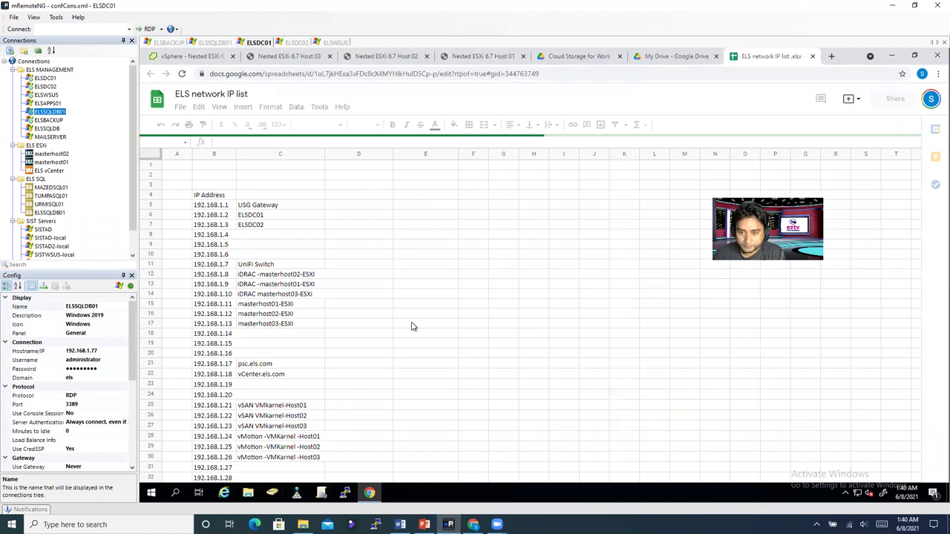
{"action": "left_click", "coordinate": [454, 305]}
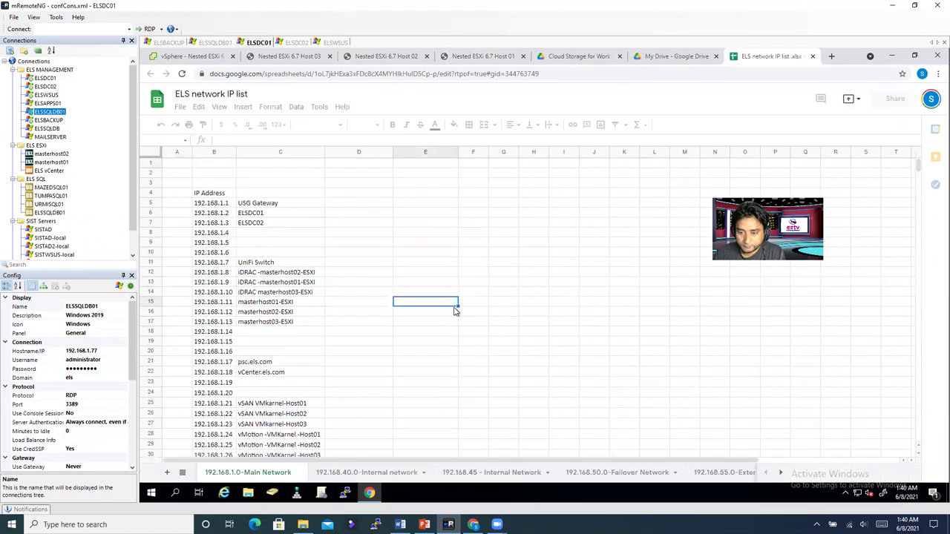
{"action": "left_click", "coordinate": [783, 472]}
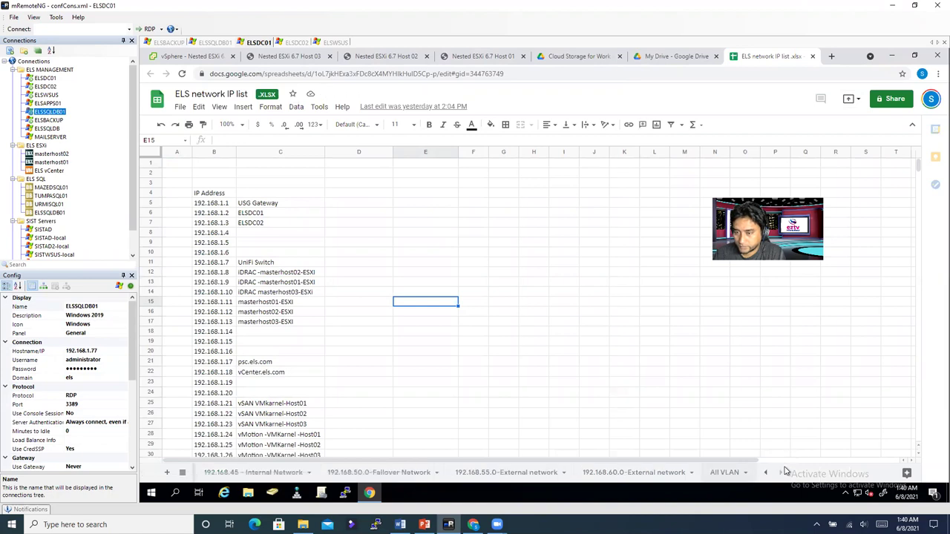
{"action": "left_click", "coordinate": [724, 472]}
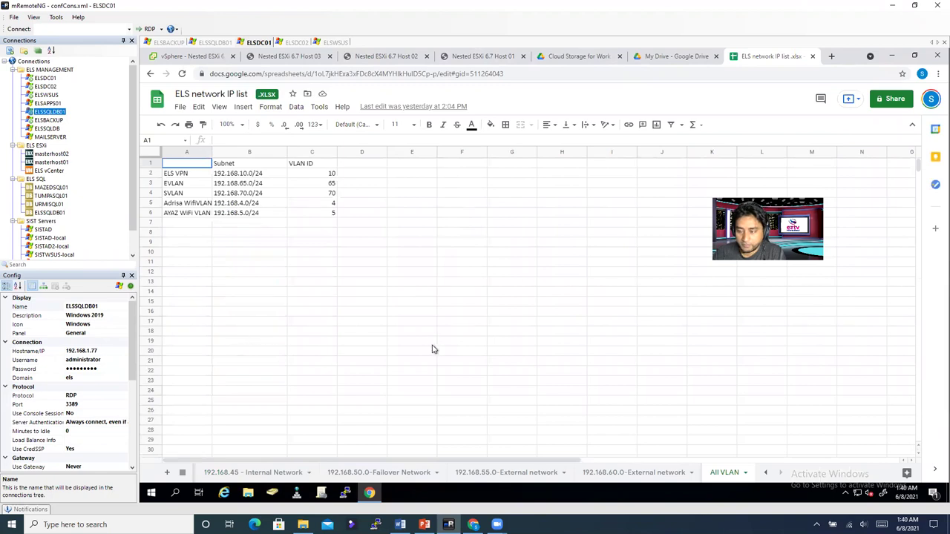
{"action": "left_click", "coordinate": [197, 288]}
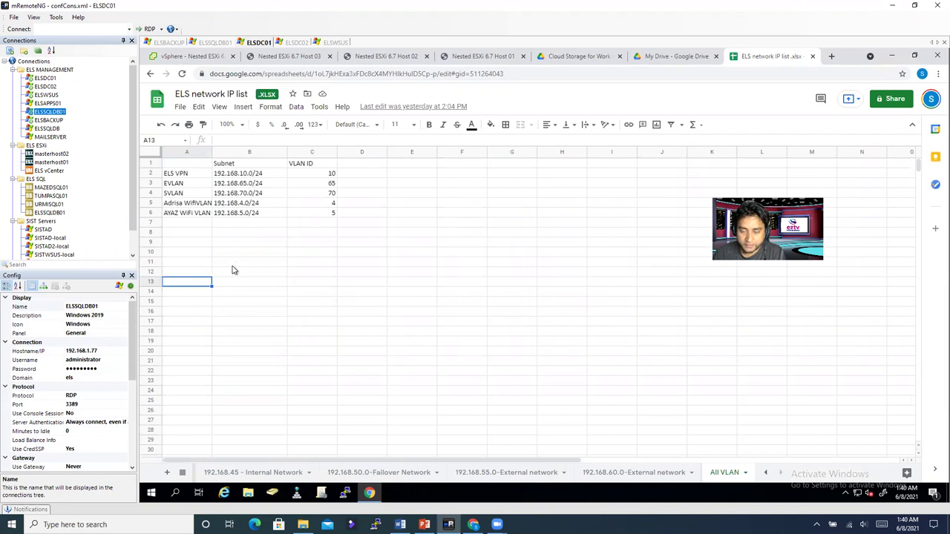
{"action": "left_click", "coordinate": [244, 186]}
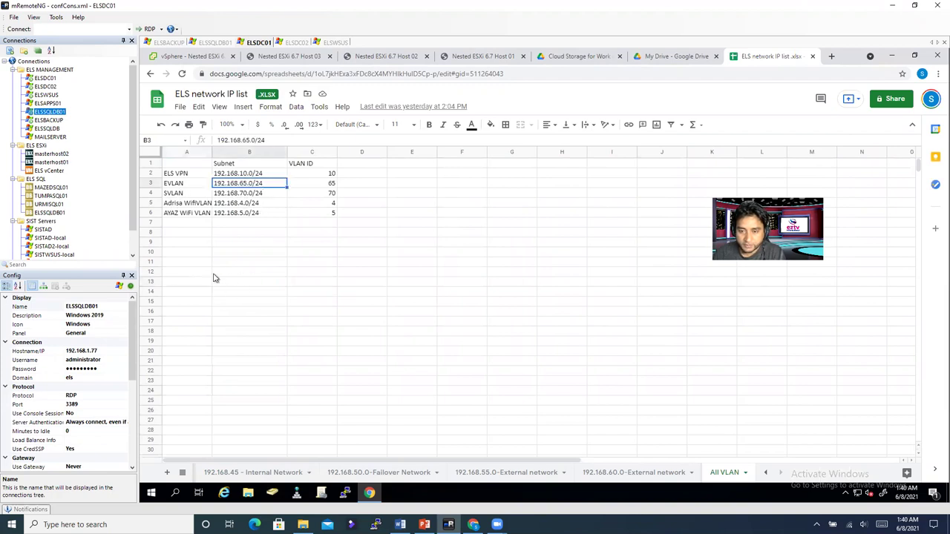
{"action": "left_click", "coordinate": [234, 275]}
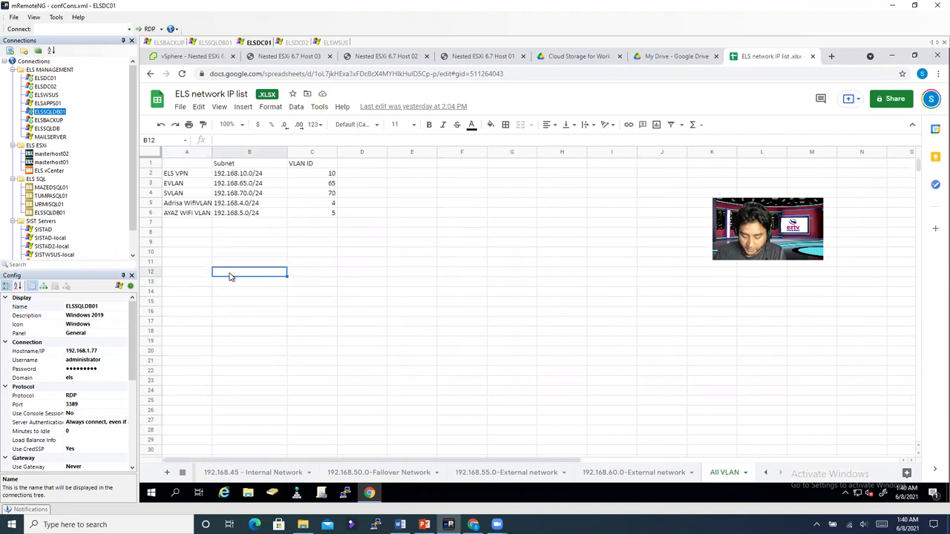
{"action": "type", "text": "192.168.65.1"}
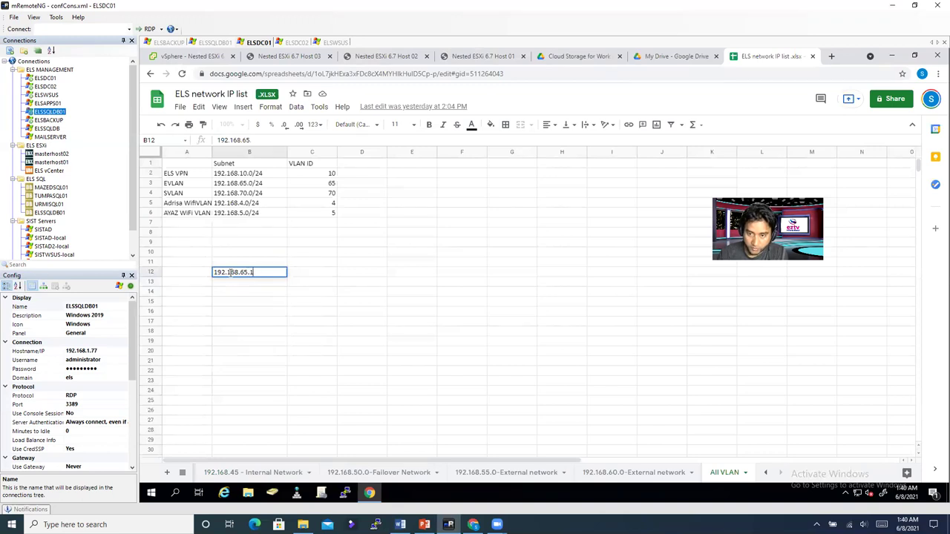
{"action": "key", "text": "Return"}
{"action": "key", "text": "Up"}
{"action": "left_click_drag", "start_coordinate": [287, 276], "coordinate": [276, 436]}
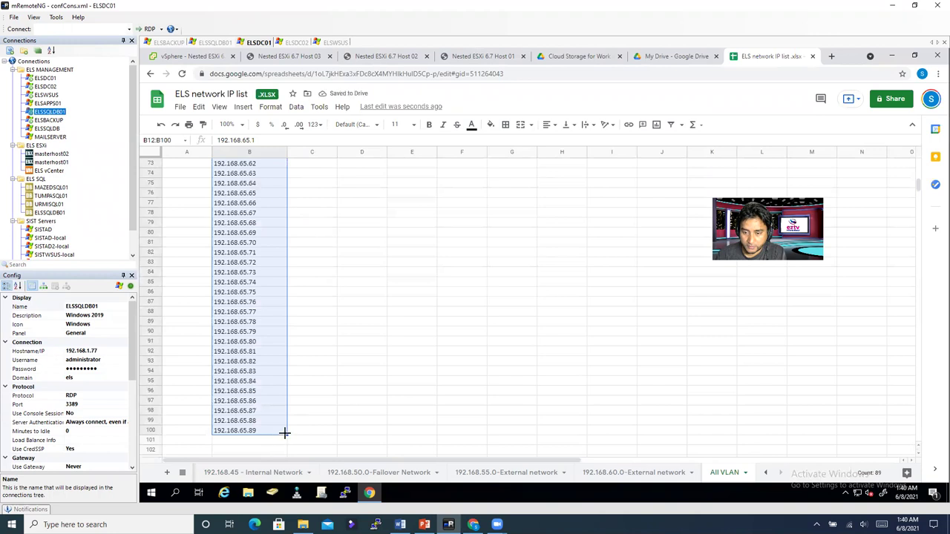
{"action": "mouse_move", "coordinate": [286, 435]}
{"action": "left_mouse_down"}
{"action": "mouse_move", "coordinate": [283, 487]}
{"action": "mouse_move", "coordinate": [283, 450]}
{"action": "mouse_move", "coordinate": [292, 453]}
{"action": "left_mouse_up"}
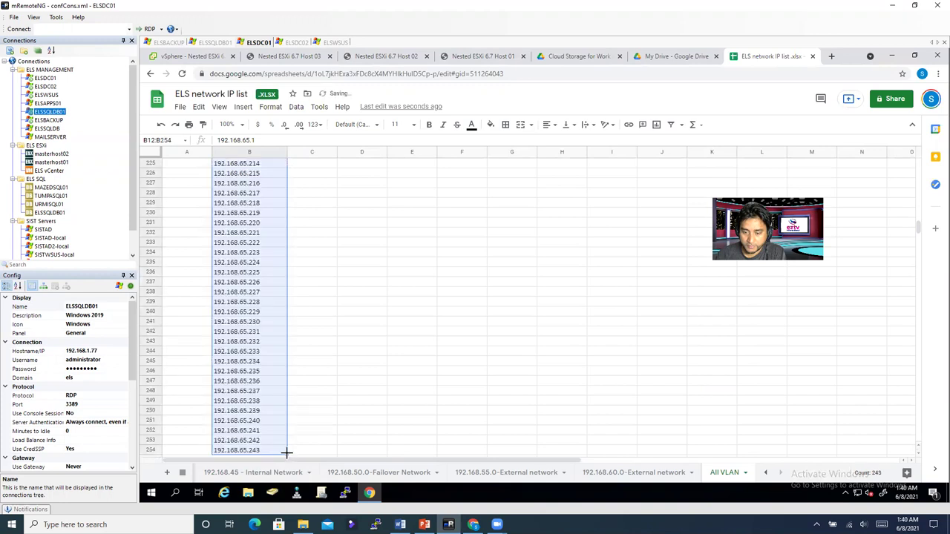
{"action": "left_click", "coordinate": [344, 391]}
{"action": "scroll", "coordinate": [324, 349], "scroll_direction": "up", "scroll_amount": 2}
{"action": "scroll", "coordinate": [319, 327], "scroll_direction": "up", "scroll_amount": 18}
{"action": "scroll", "coordinate": [318, 308], "scroll_direction": "up", "scroll_amount": 20}
{"action": "scroll", "coordinate": [320, 305], "scroll_direction": "up", "scroll_amount": 18}
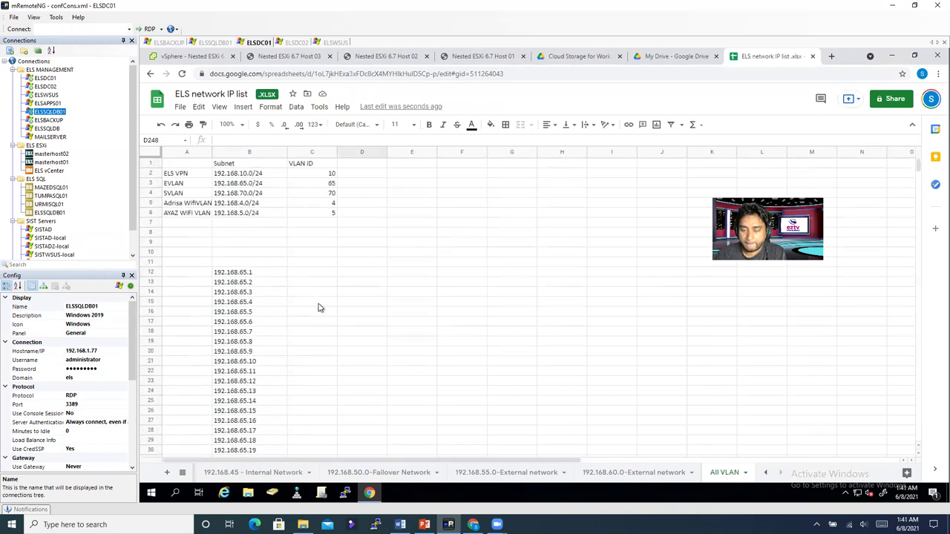
{"action": "scroll", "coordinate": [319, 307], "scroll_direction": "down", "scroll_amount": 2}
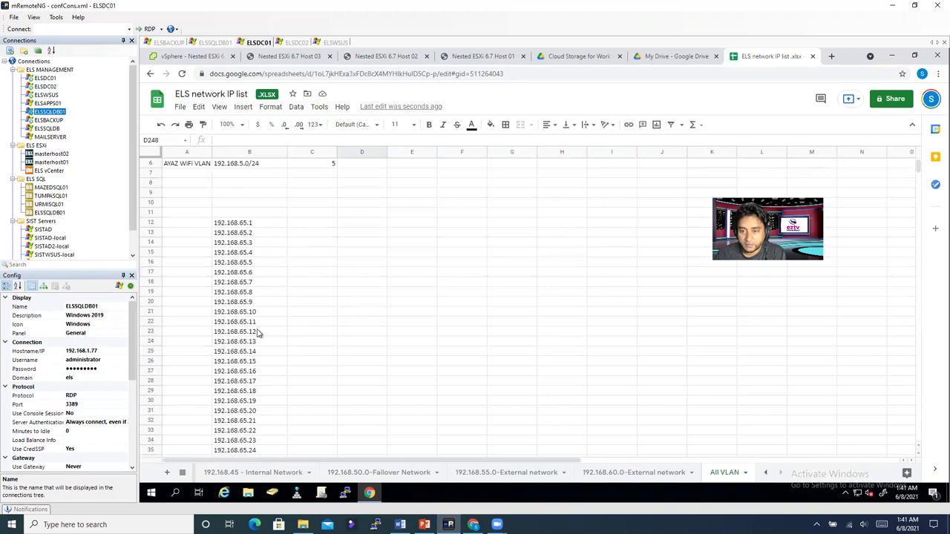
{"action": "scroll", "coordinate": [245, 345], "scroll_direction": "down", "scroll_amount": 2}
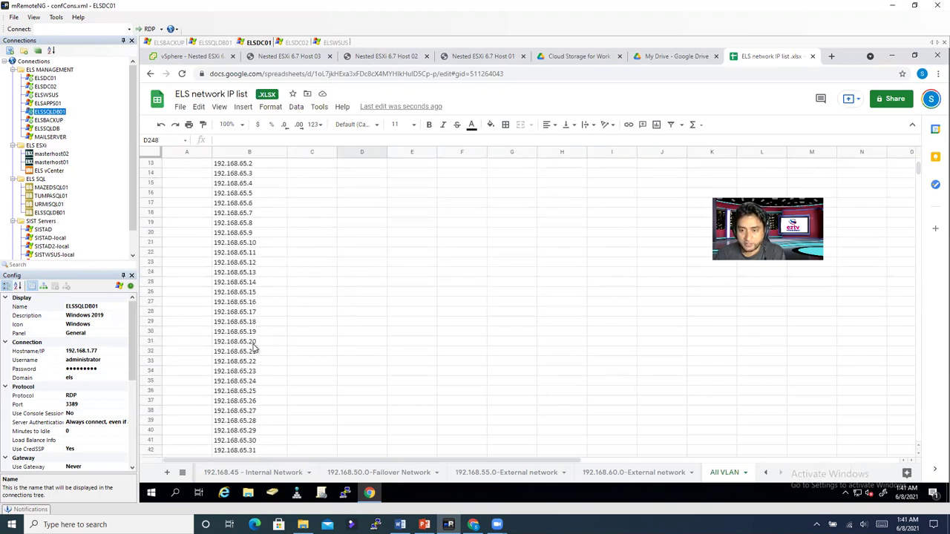
{"action": "scroll", "coordinate": [259, 341], "scroll_direction": "up", "scroll_amount": 1}
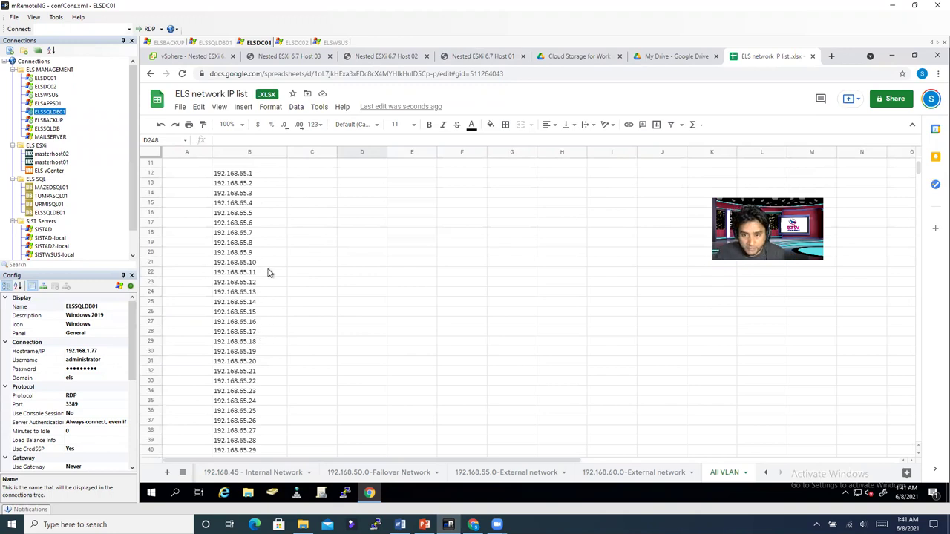
Step: Enter Host01 in C22 and fill the series down to Host03 in C24
{"action": "left_click", "coordinate": [300, 276]}
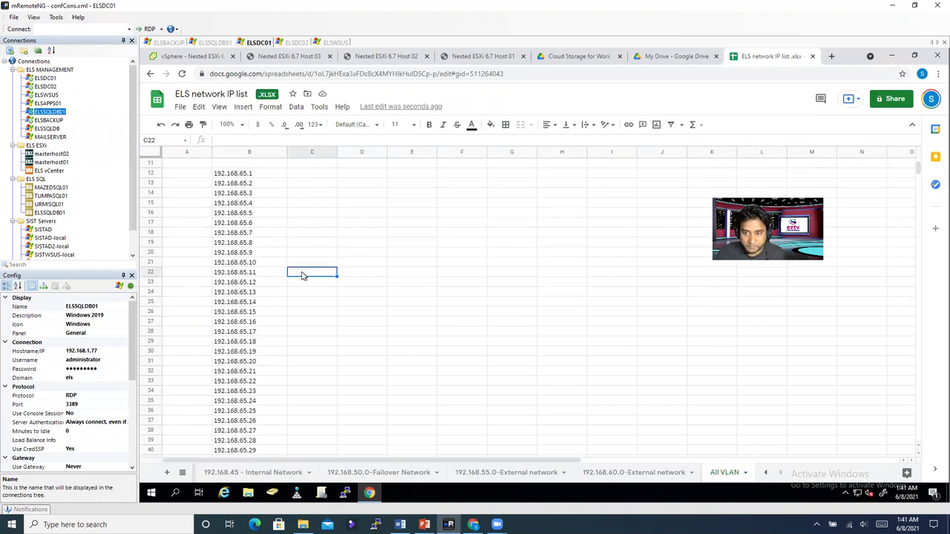
{"action": "type", "text": "Host"}
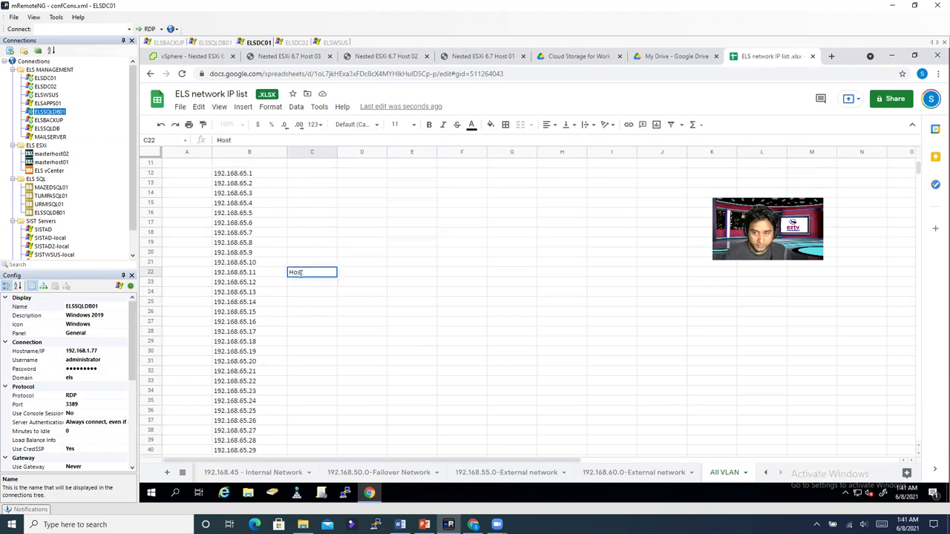
{"action": "type", "text": "01"}
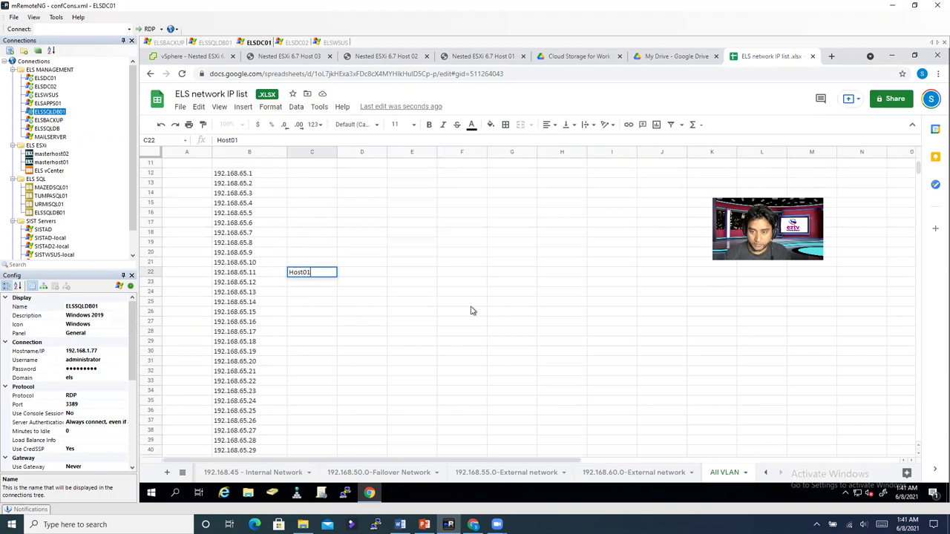
{"action": "key", "text": "Return"}
{"action": "left_click", "coordinate": [335, 275]}
{"action": "left_click_drag", "start_coordinate": [337, 282], "coordinate": [337, 290]}
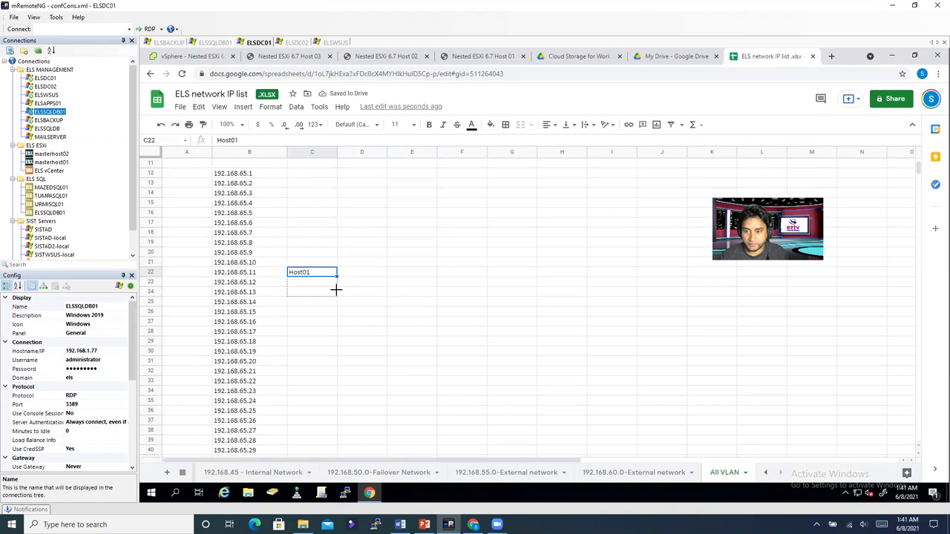
{"action": "left_click_drag", "start_coordinate": [335, 291], "coordinate": [358, 298]}
Step: Enter 192.168.65.1 in D22 and subnet mask 255.255.255.0 in E22
{"action": "left_click", "coordinate": [382, 275]}
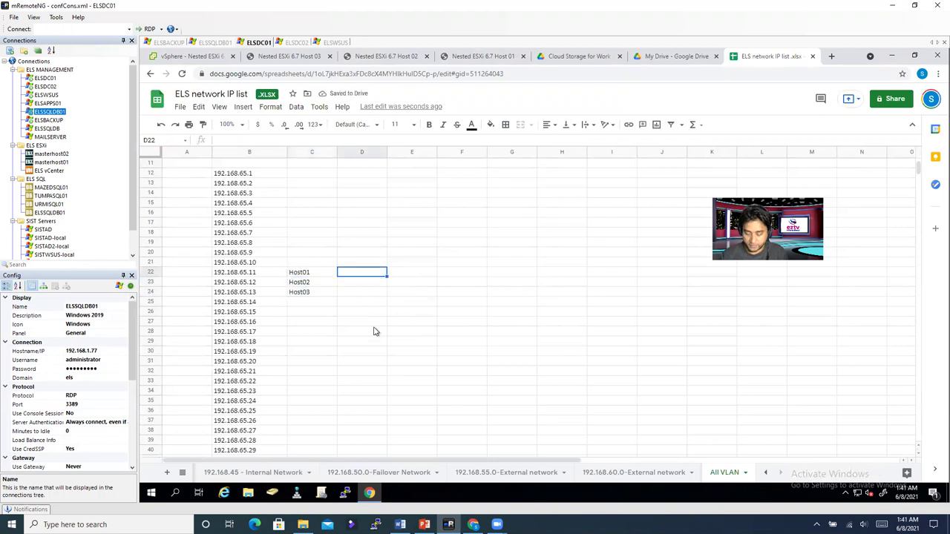
{"action": "type", "text": "10"}
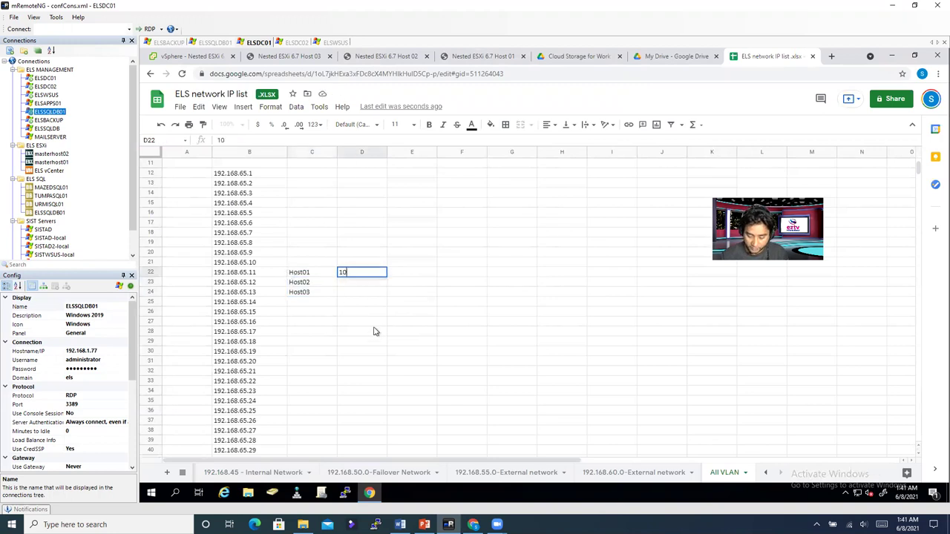
{"action": "key", "text": "BackSpace"}
{"action": "key", "text": "BackSpace"}
{"action": "key", "text": "BackSpace"}
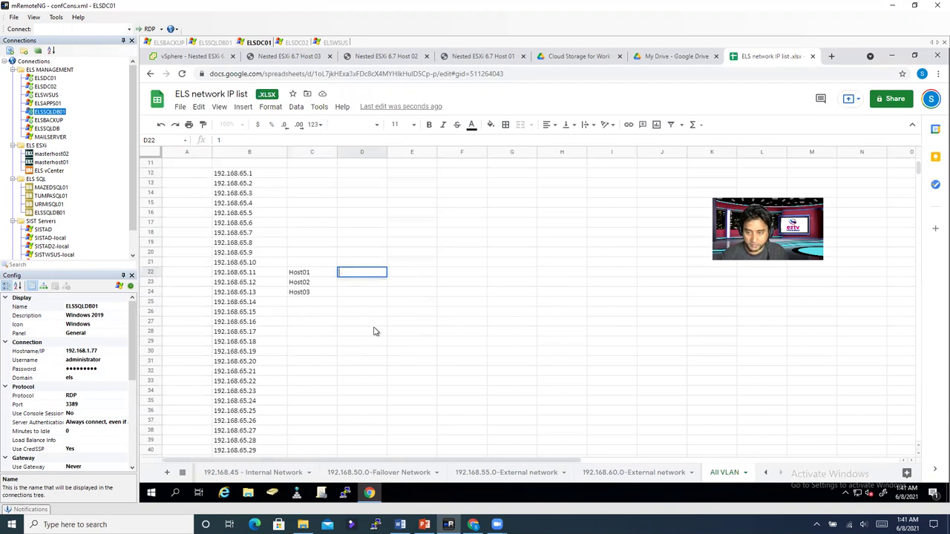
{"action": "type", "text": "192.168"}
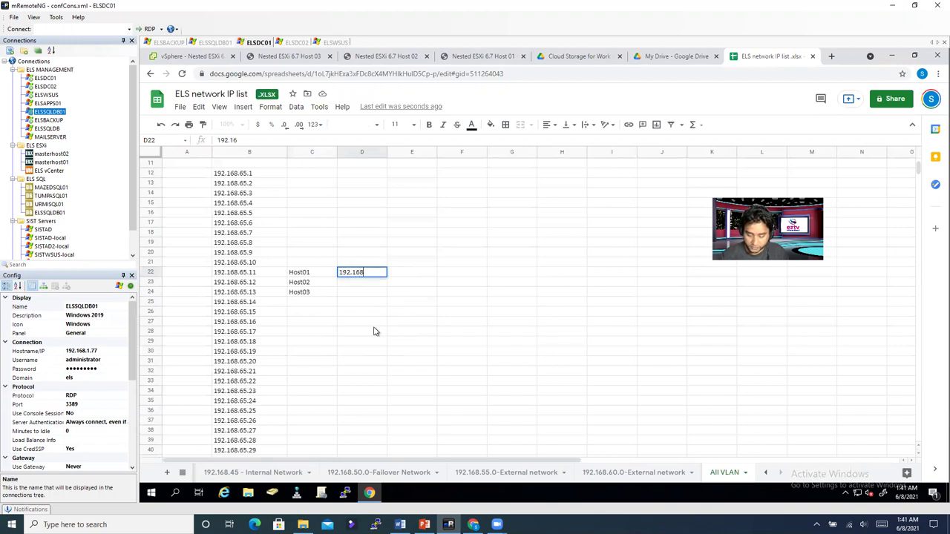
{"action": "type", "text": ".65.1"}
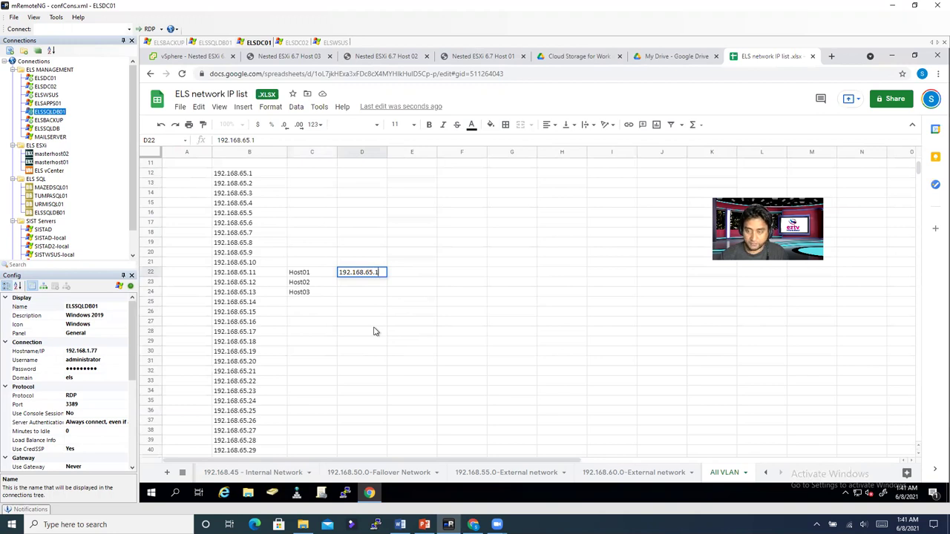
{"action": "left_click", "coordinate": [362, 285]}
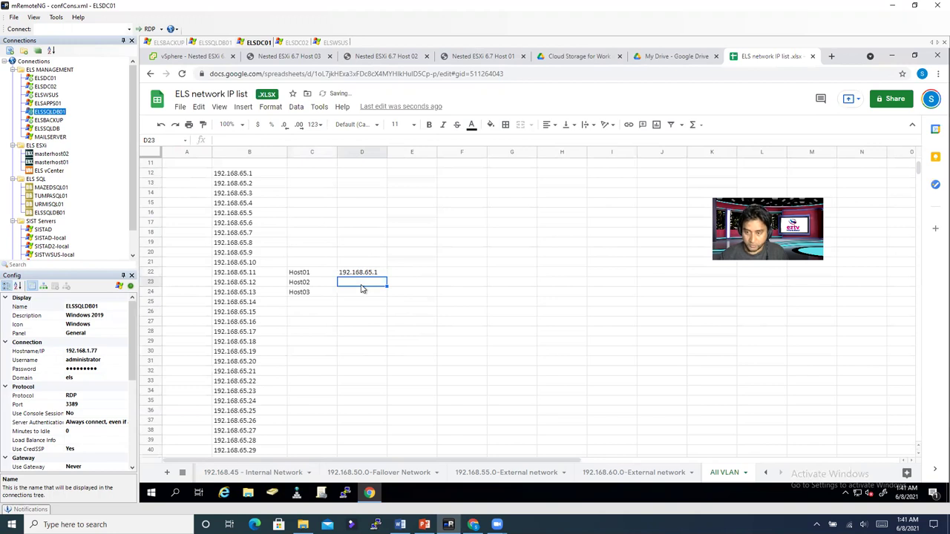
{"action": "left_click", "coordinate": [407, 274]}
{"action": "type", "text": "255.255.255.0"}
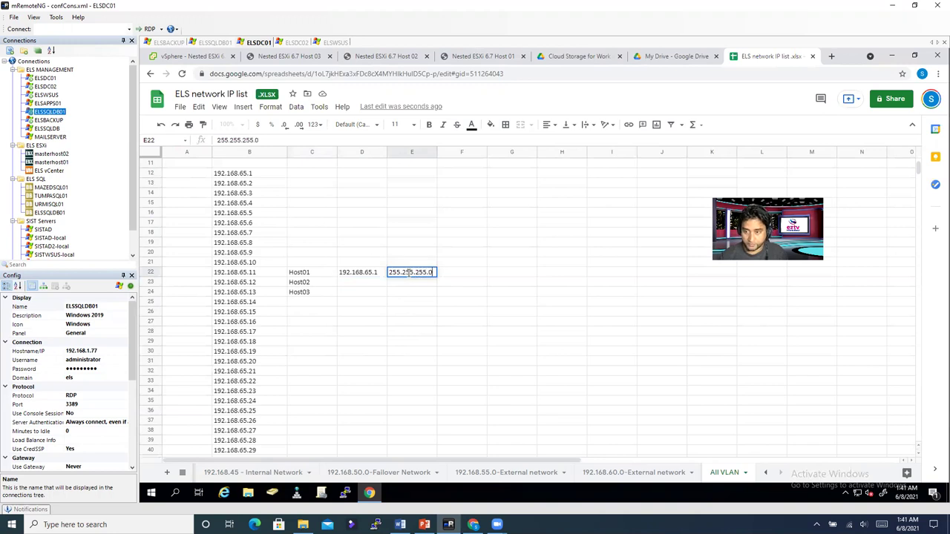
{"action": "left_click", "coordinate": [431, 312]}
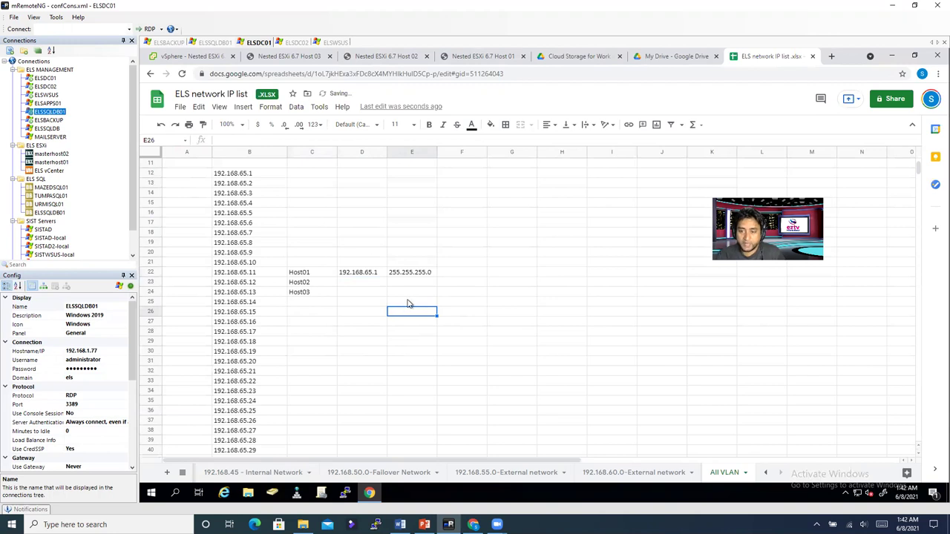
{"action": "left_click", "coordinate": [458, 273]}
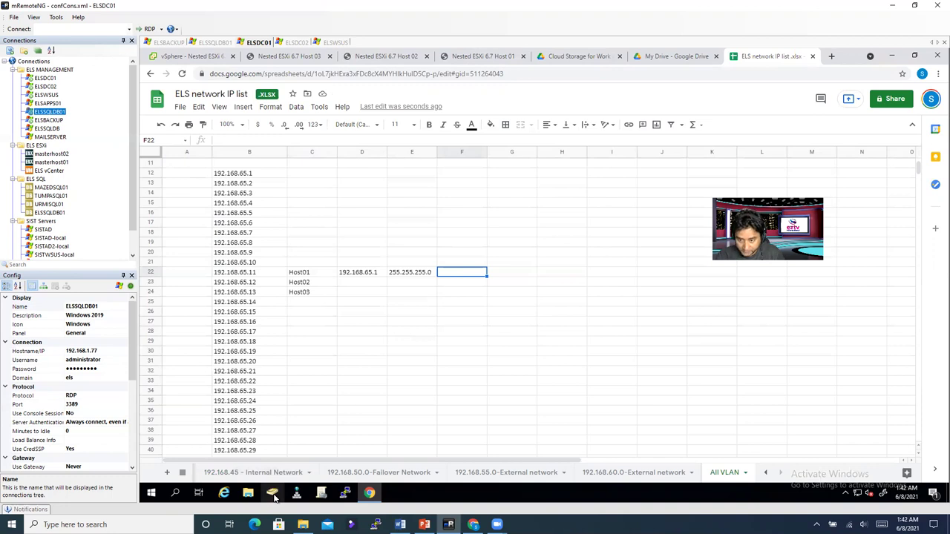
Step: Open the els.com forward lookup zone and inspect records ehost01–ehost03 at 192.168.65.10–192.168.65.12
{"action": "left_click", "coordinate": [298, 493]}
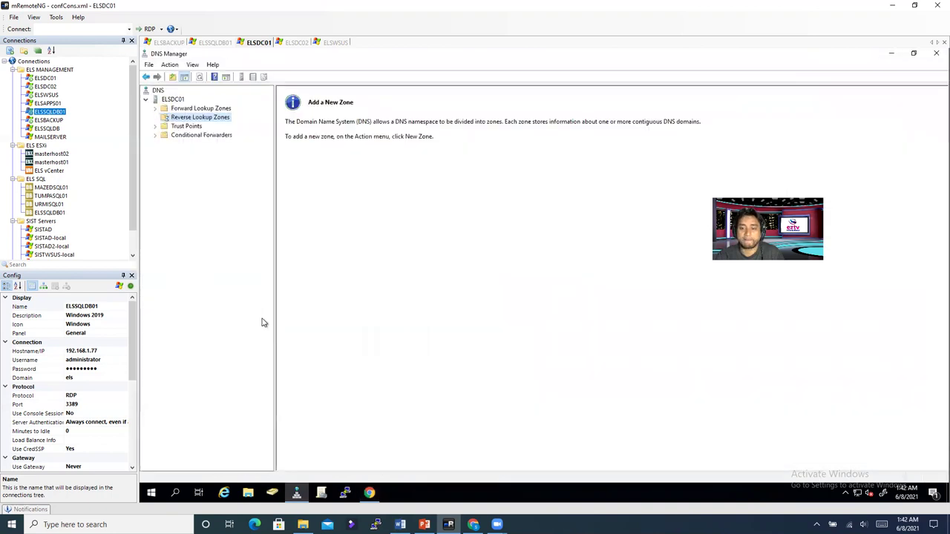
{"action": "left_click", "coordinate": [156, 110]}
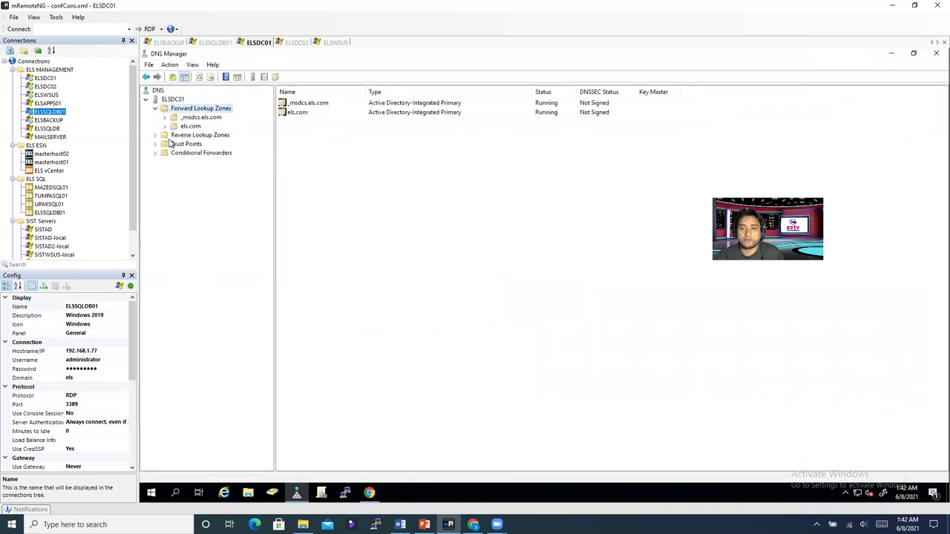
{"action": "double_click", "coordinate": [187, 126]}
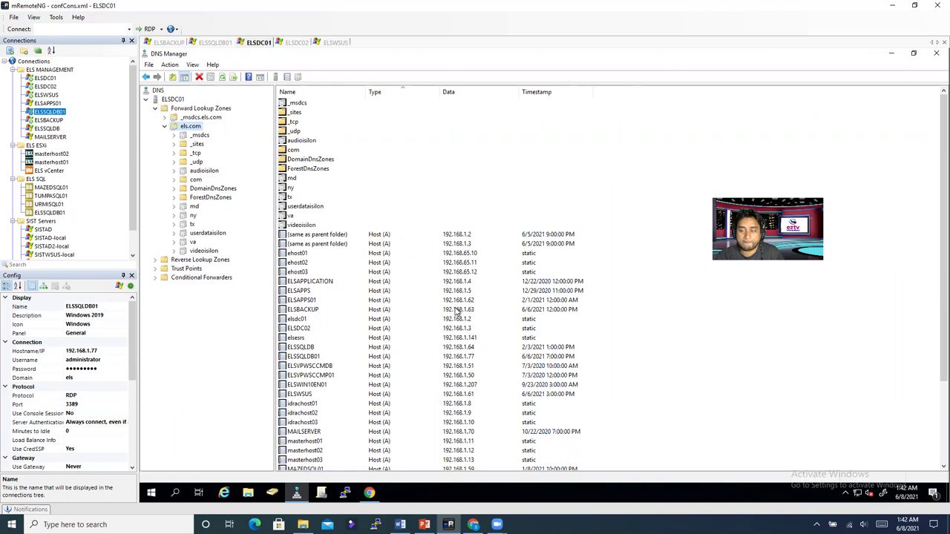
{"action": "scroll", "coordinate": [460, 364], "scroll_direction": "down", "scroll_amount": 4}
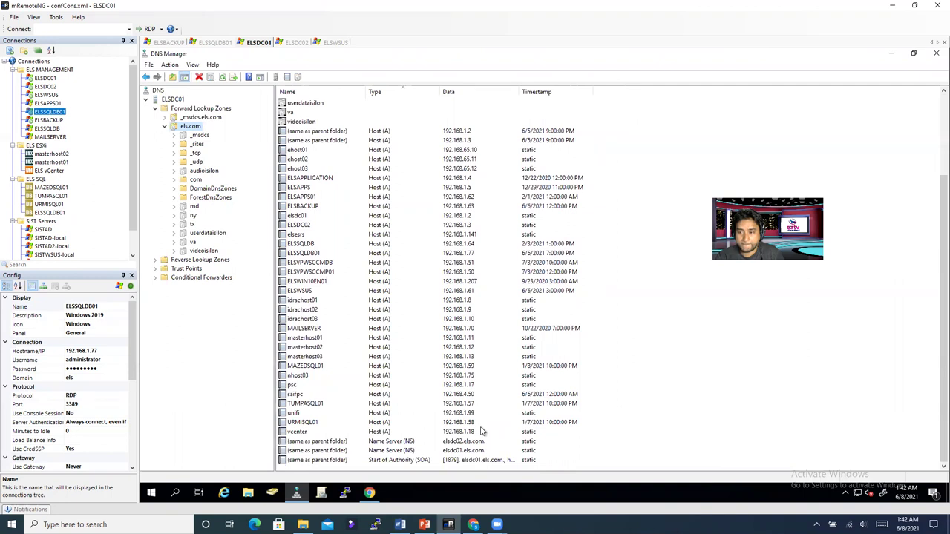
{"action": "scroll", "coordinate": [481, 431], "scroll_direction": "up", "scroll_amount": 4}
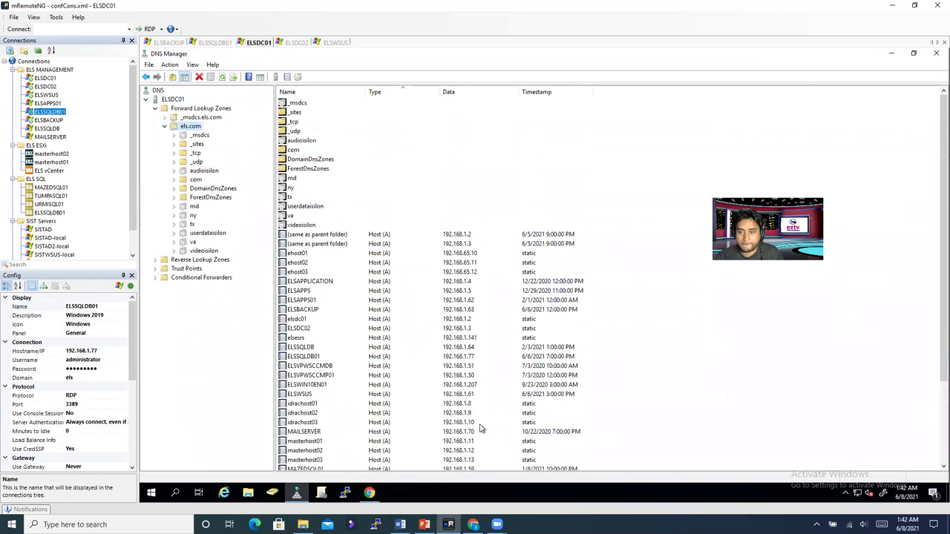
{"action": "left_click", "coordinate": [462, 274]}
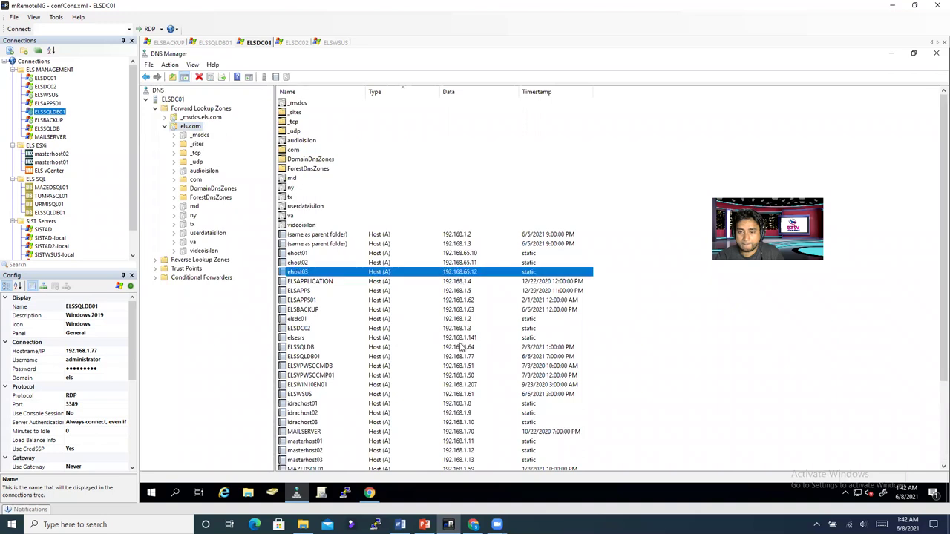
{"action": "left_click", "coordinate": [473, 264]}
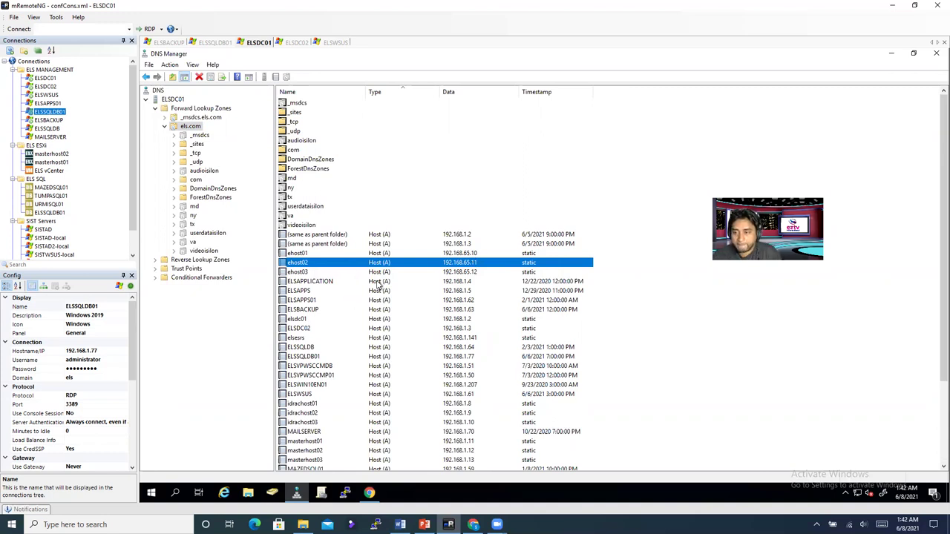
Step: Delete Host (A) records ehost01, ehost02 and ehost03 from els.com, confirming each with Yes
{"action": "right_click", "coordinate": [345, 253]}
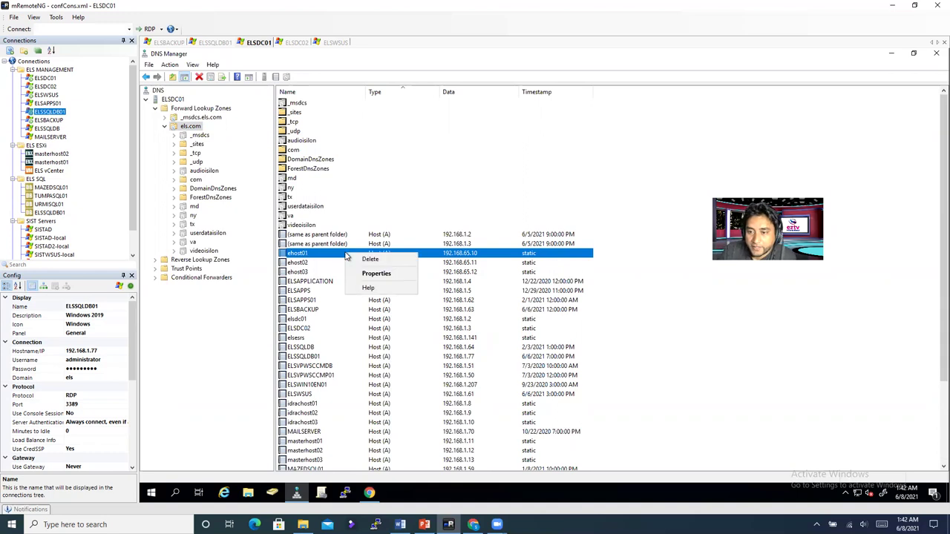
{"action": "left_click", "coordinate": [370, 259]}
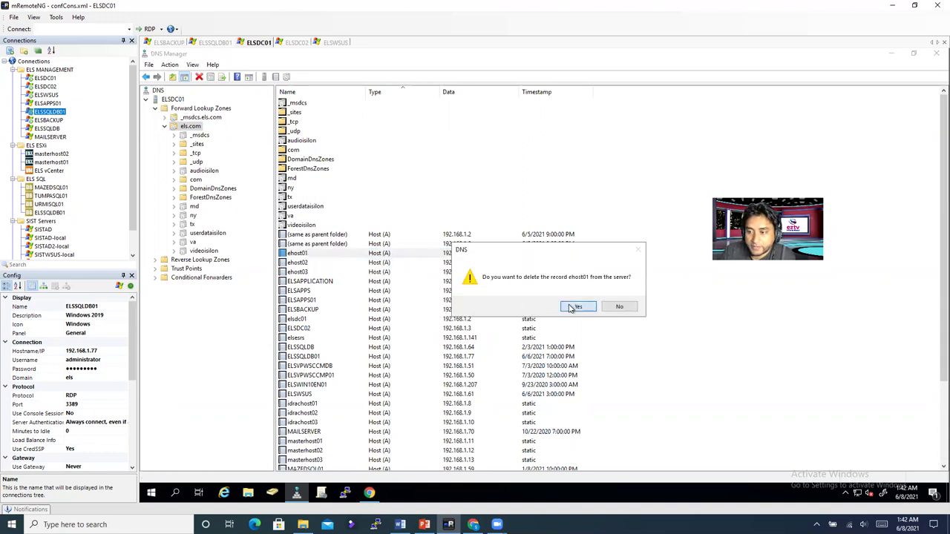
{"action": "left_click", "coordinate": [577, 308]}
{"action": "right_click", "coordinate": [449, 256]}
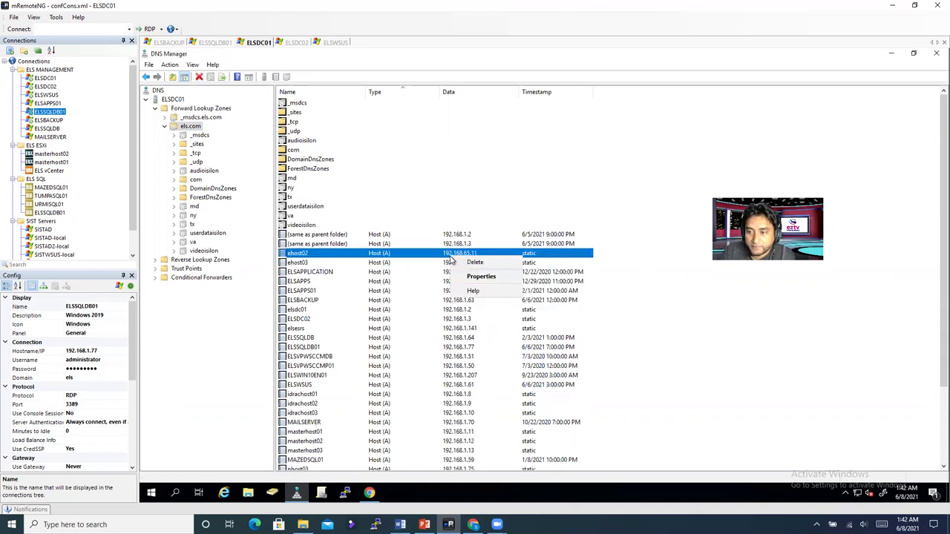
{"action": "left_click", "coordinate": [464, 264]}
{"action": "left_click", "coordinate": [577, 307]}
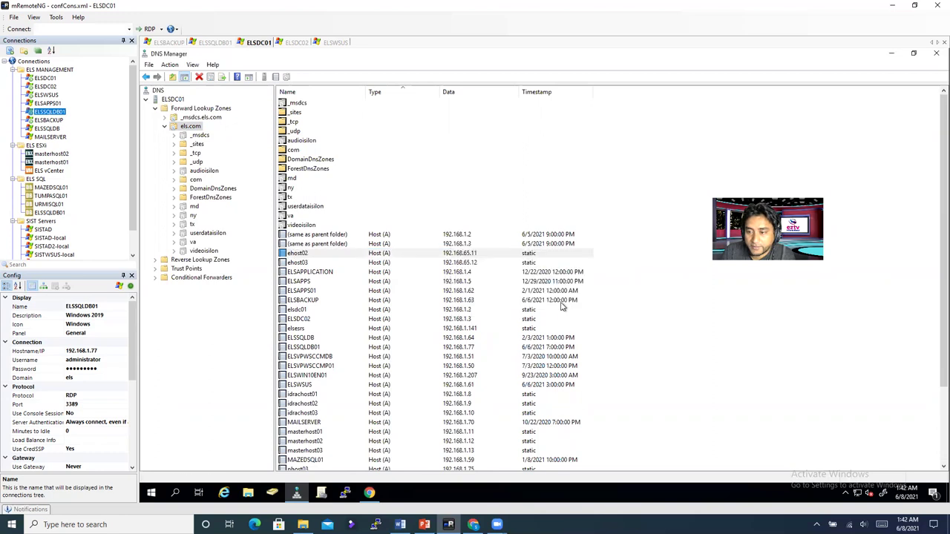
{"action": "right_click", "coordinate": [467, 256]}
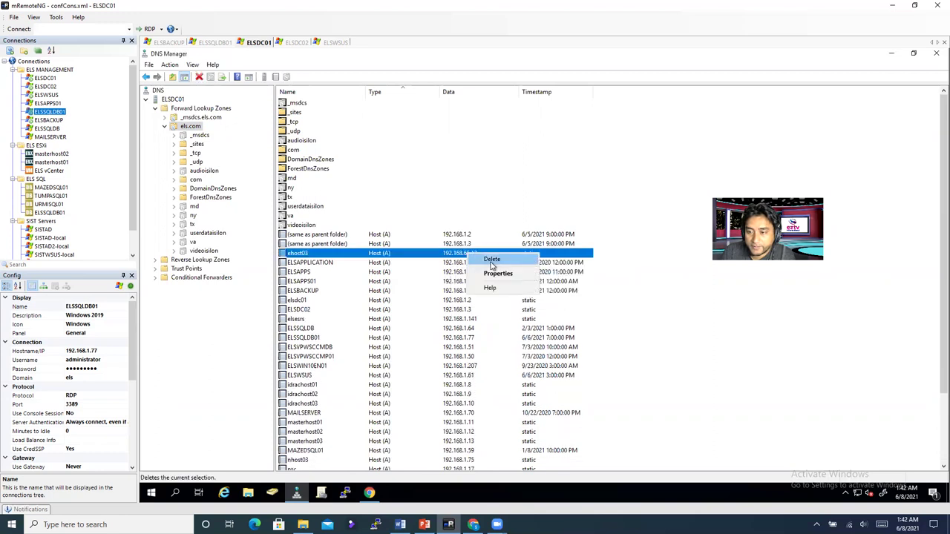
{"action": "left_click", "coordinate": [493, 266]}
{"action": "left_click", "coordinate": [578, 307]}
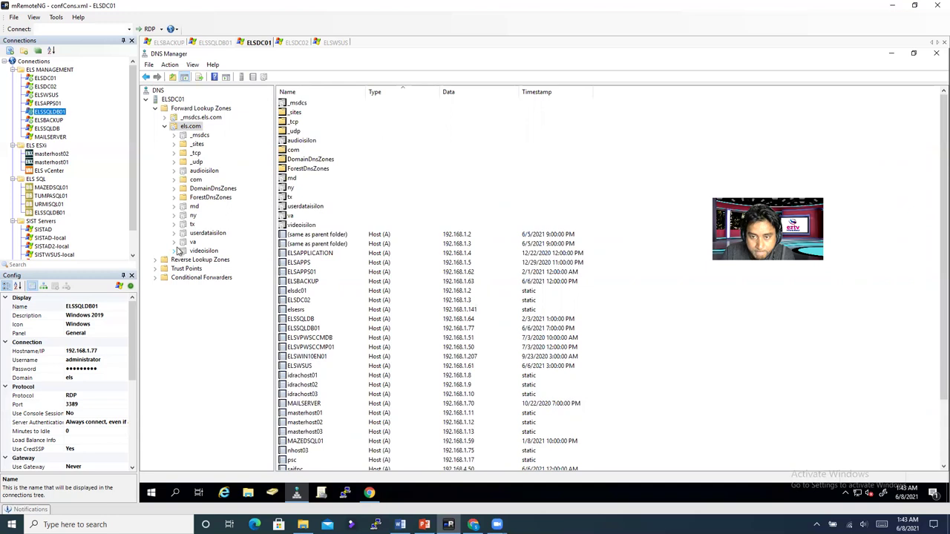
Step: Create the els.com host record nestedehost01 → 192.168.65.11 with a PTR record, then close the form
{"action": "right_click", "coordinate": [646, 334]}
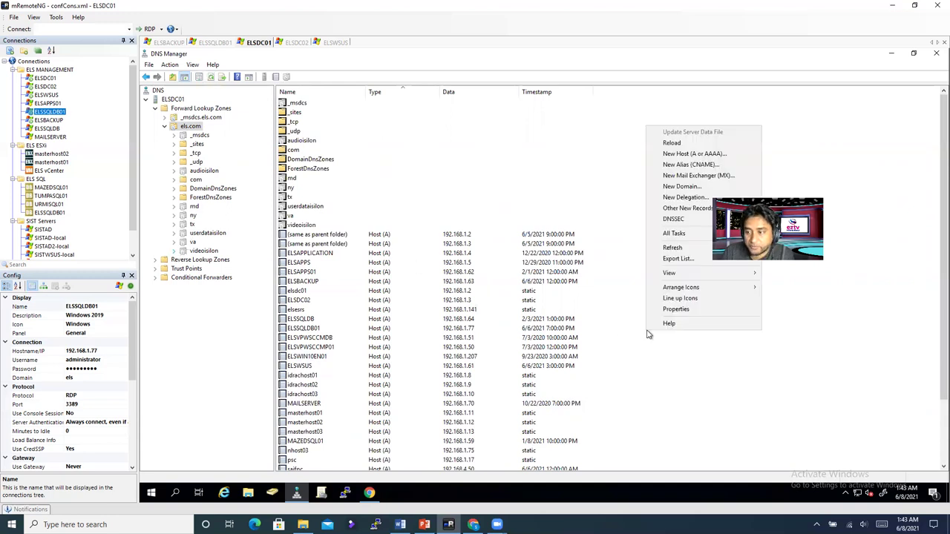
{"action": "left_click", "coordinate": [675, 155]}
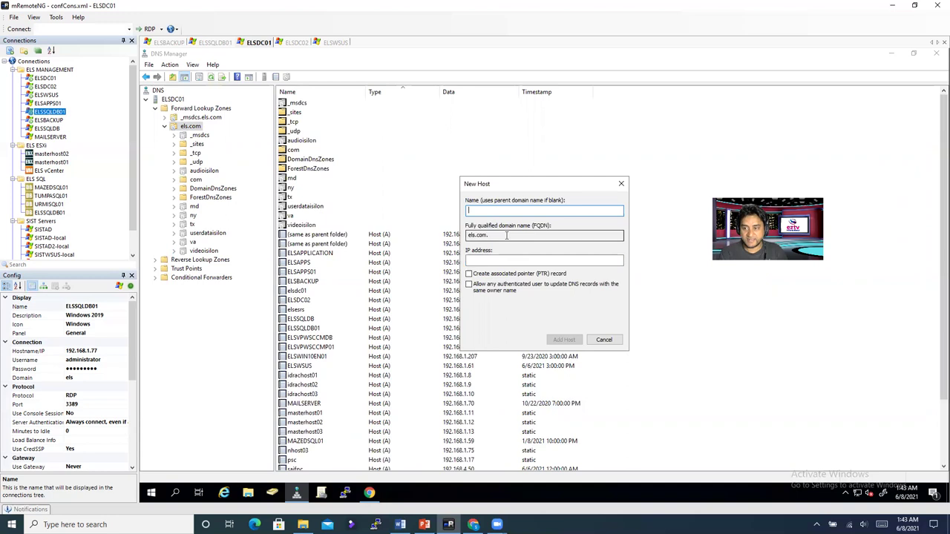
{"action": "type", "text": "nested"}
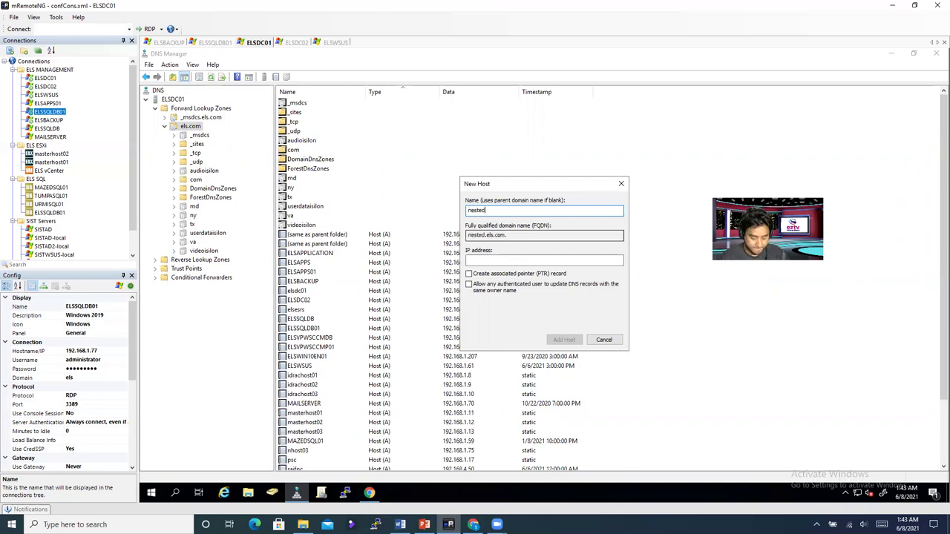
{"action": "type", "text": "ehost"}
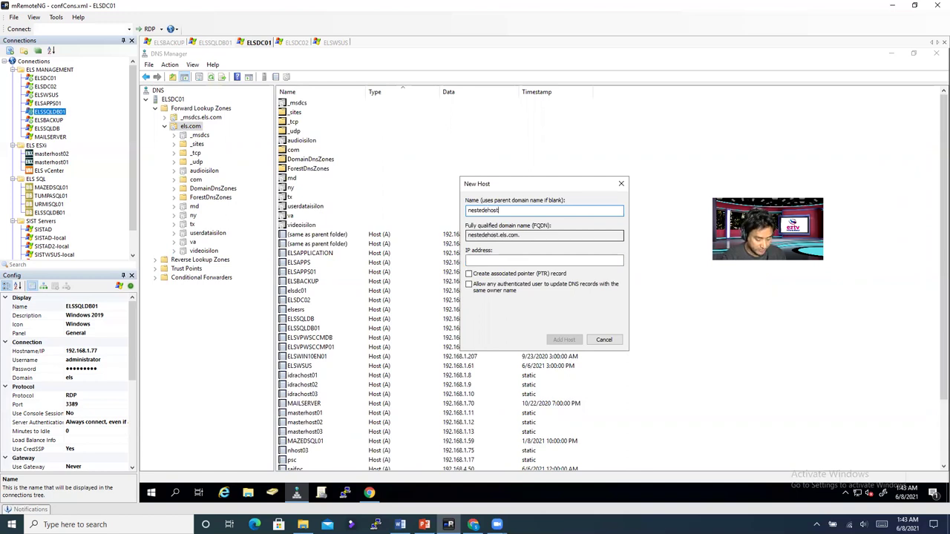
{"action": "type", "text": "01"}
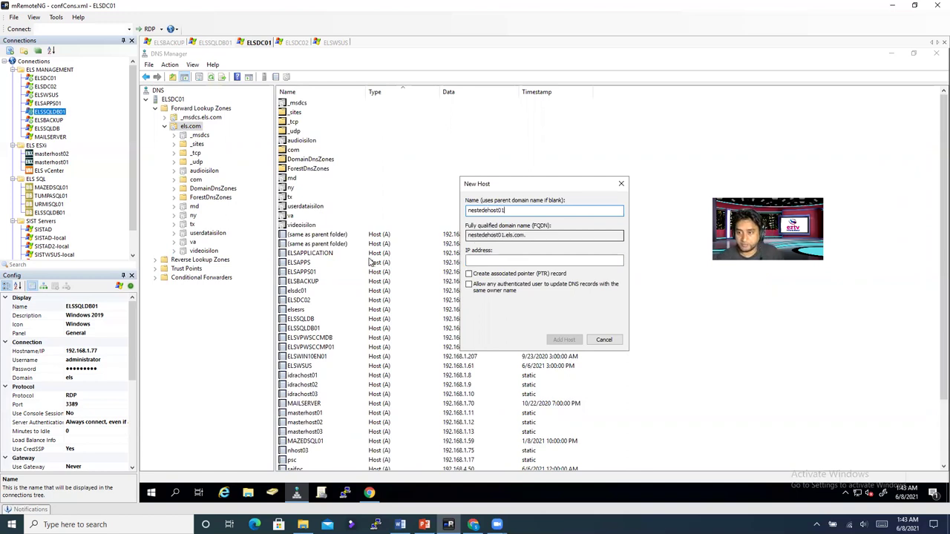
{"action": "left_click_drag", "start_coordinate": [530, 211], "coordinate": [406, 216]}
{"action": "key", "text": "ctrl+c"}
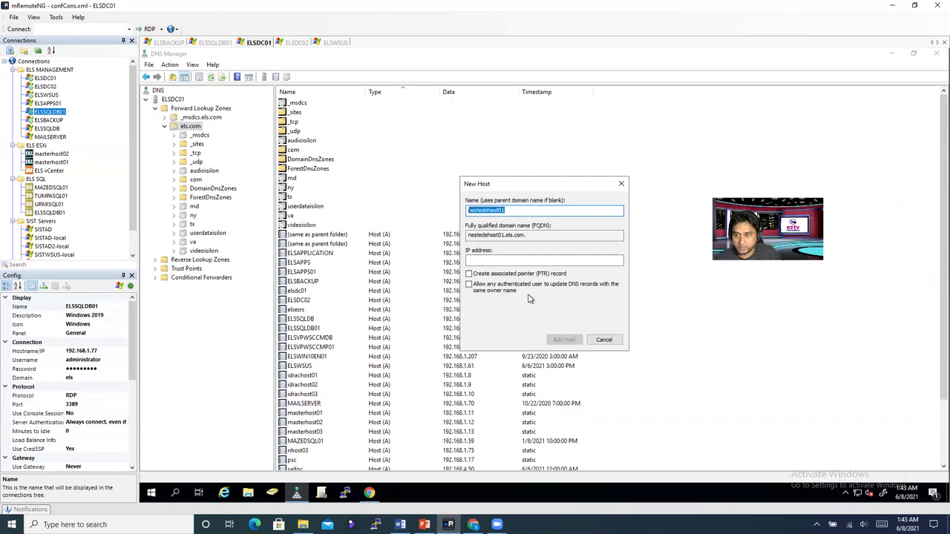
{"action": "left_click", "coordinate": [490, 260]}
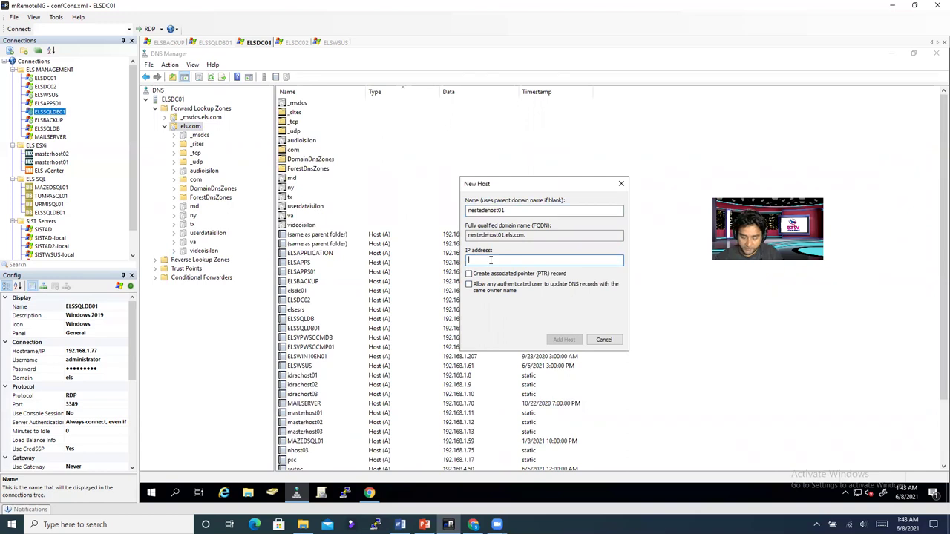
{"action": "type", "text": "192.168.6"}
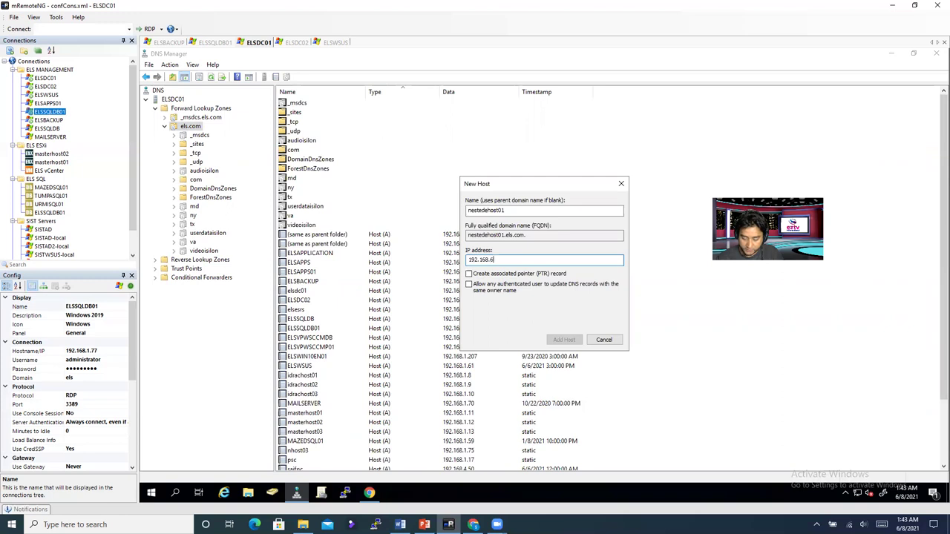
{"action": "type", "text": "5.11"}
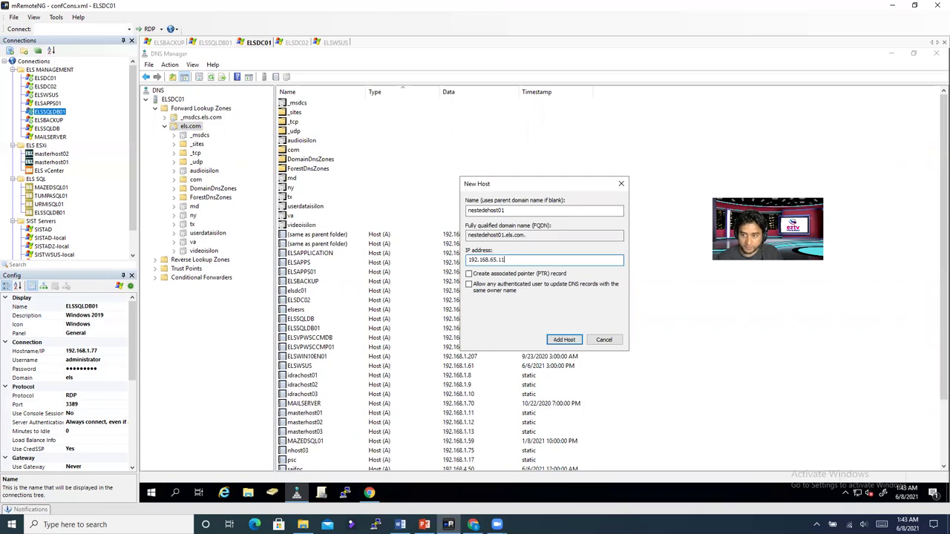
{"action": "left_click", "coordinate": [469, 274]}
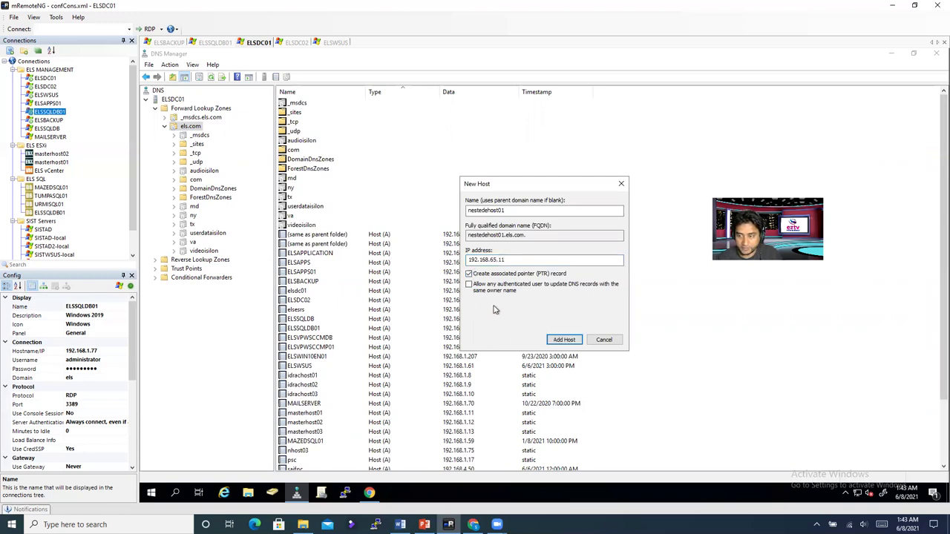
{"action": "left_click", "coordinate": [562, 345]}
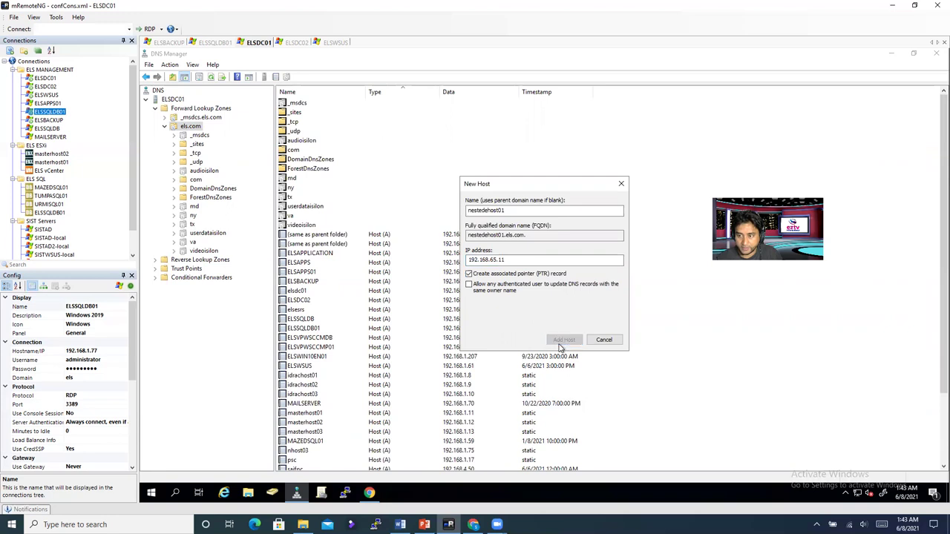
{"action": "left_click", "coordinate": [618, 306]}
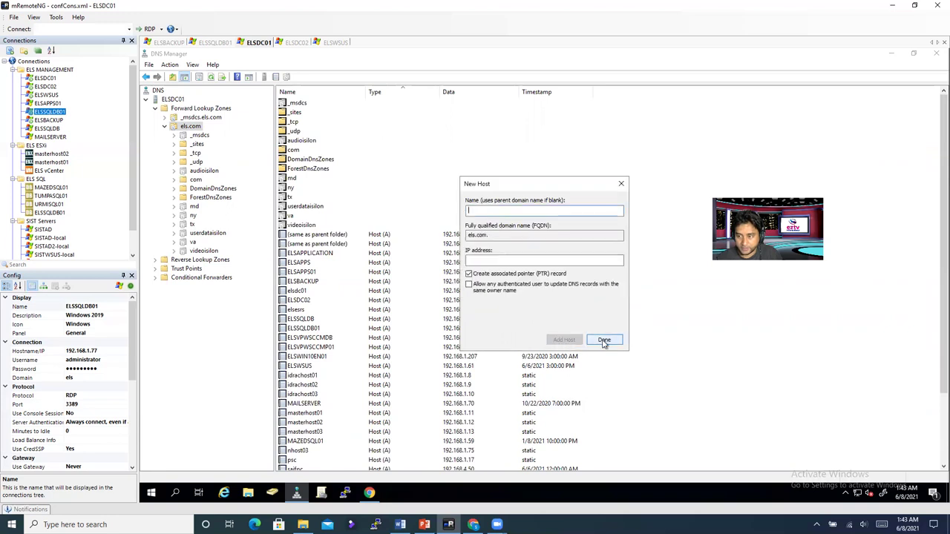
{"action": "left_click", "coordinate": [604, 341]}
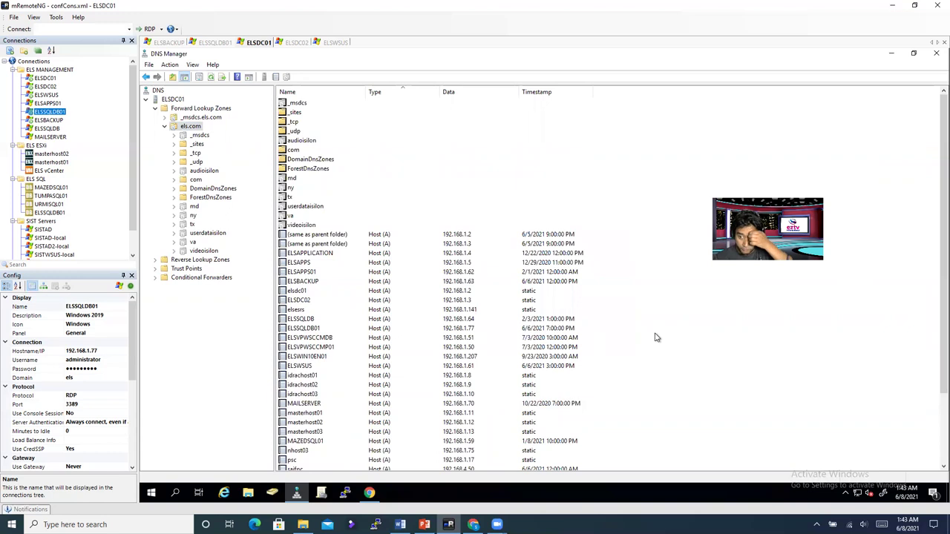
{"action": "left_click", "coordinate": [155, 260]}
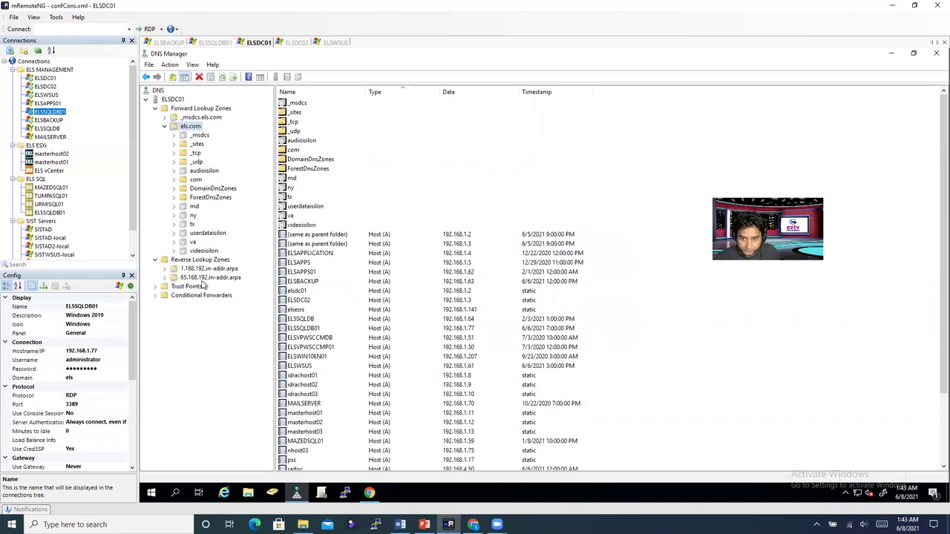
{"action": "left_click", "coordinate": [200, 279]}
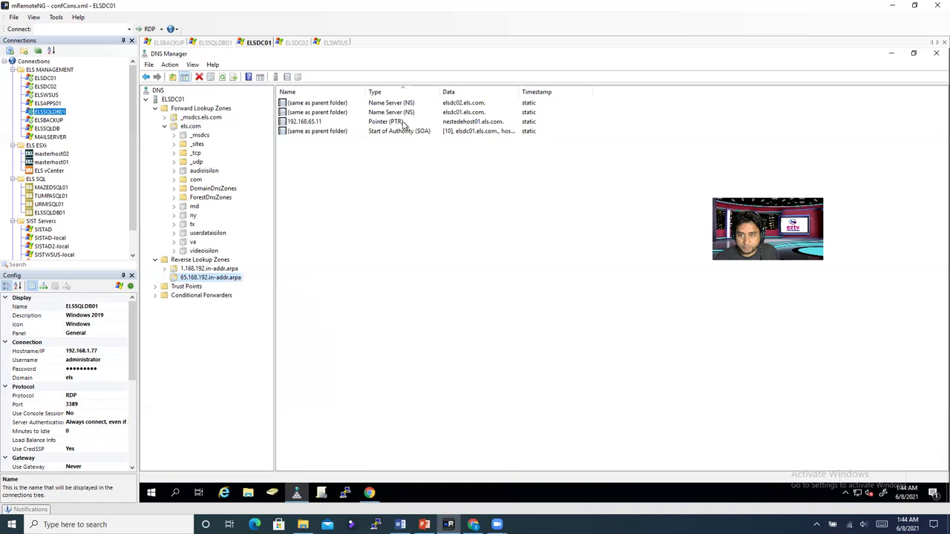
{"action": "left_click", "coordinate": [385, 123]}
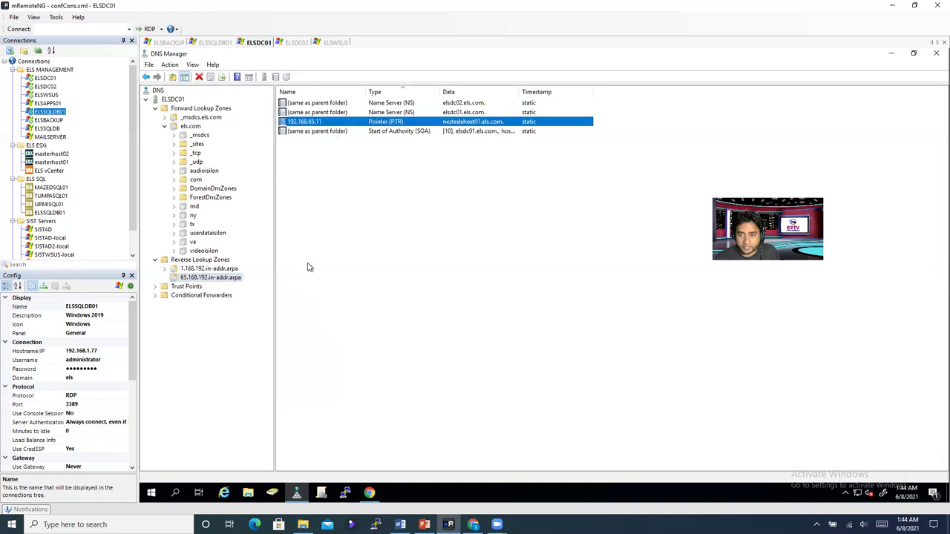
{"action": "left_click", "coordinate": [190, 127]}
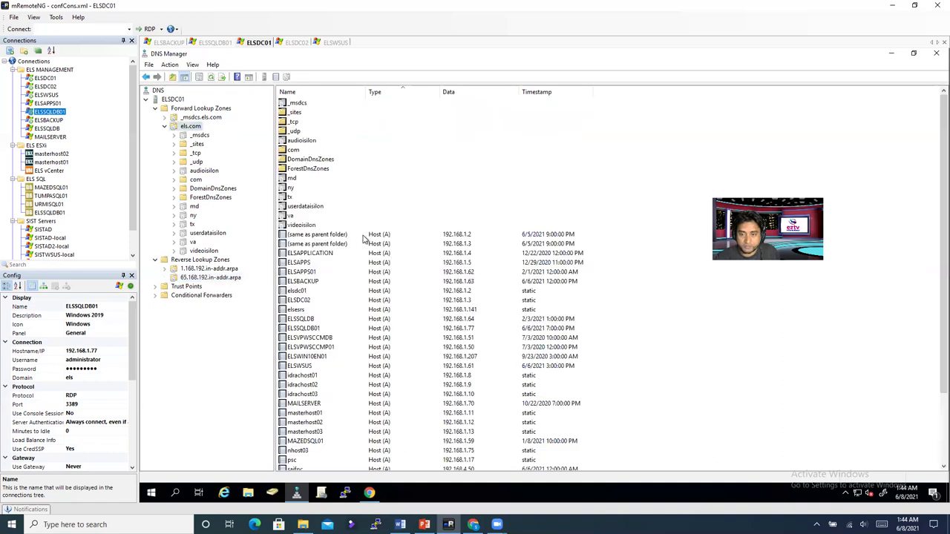
{"action": "right_click", "coordinate": [650, 354]}
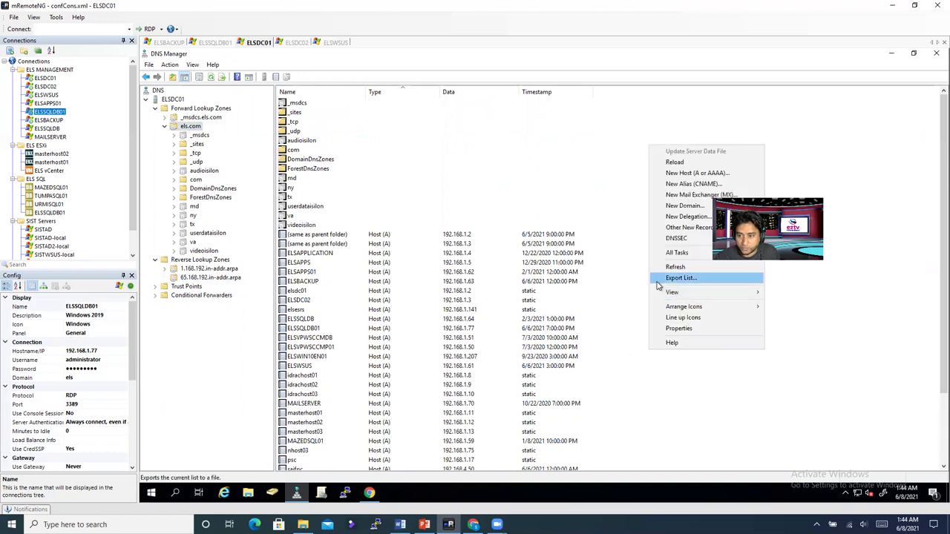
Step: Add host record nestedehost02 at 192.168.65.12 with its pointer record
{"action": "left_click", "coordinate": [689, 178]}
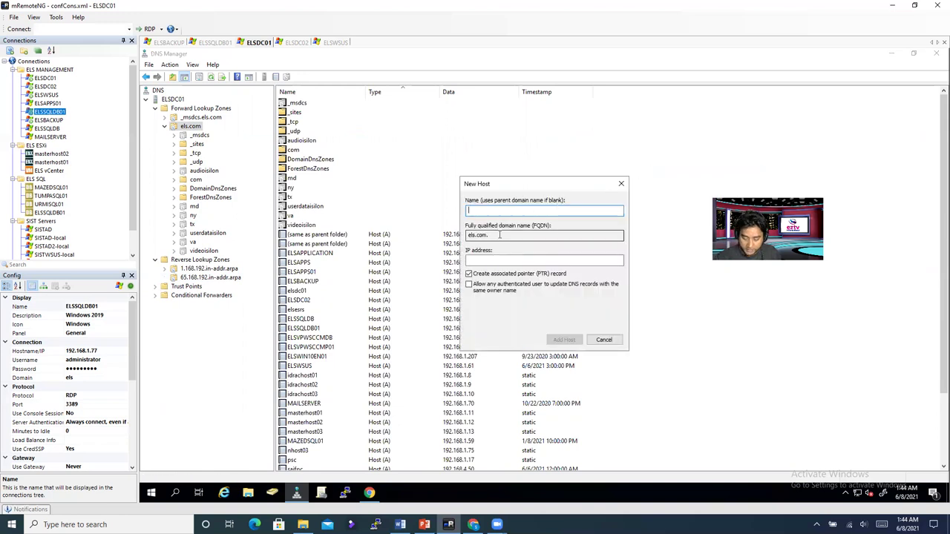
{"action": "key", "text": "ctrl+v"}
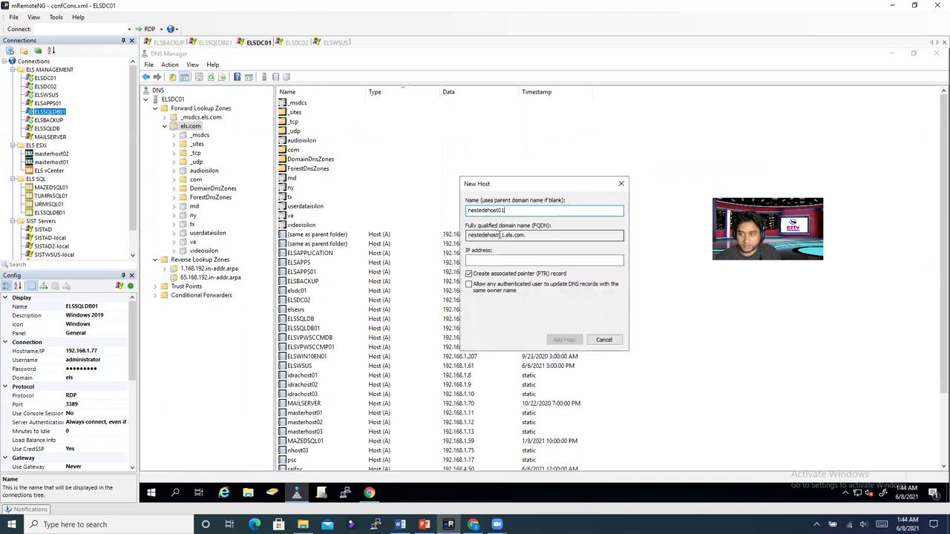
{"action": "type", "text": "2"}
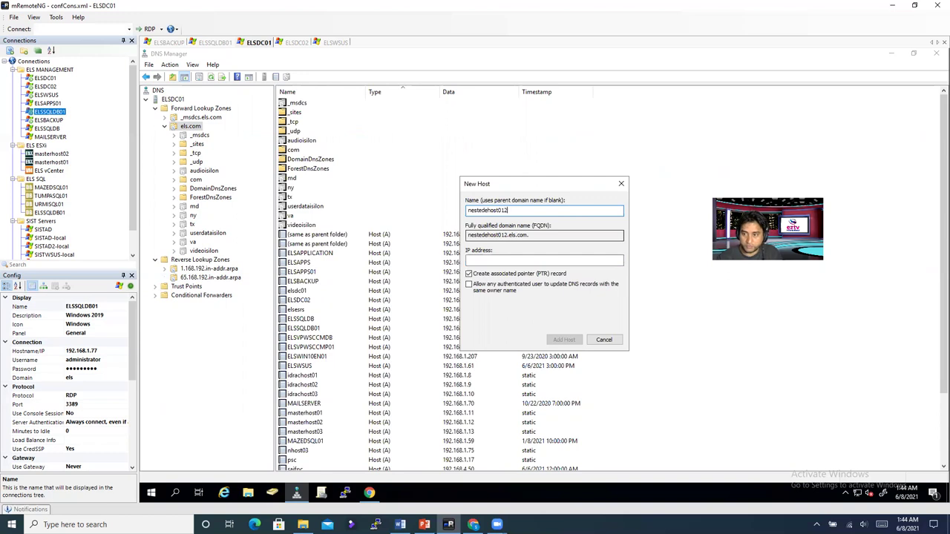
{"action": "left_click", "coordinate": [485, 260]}
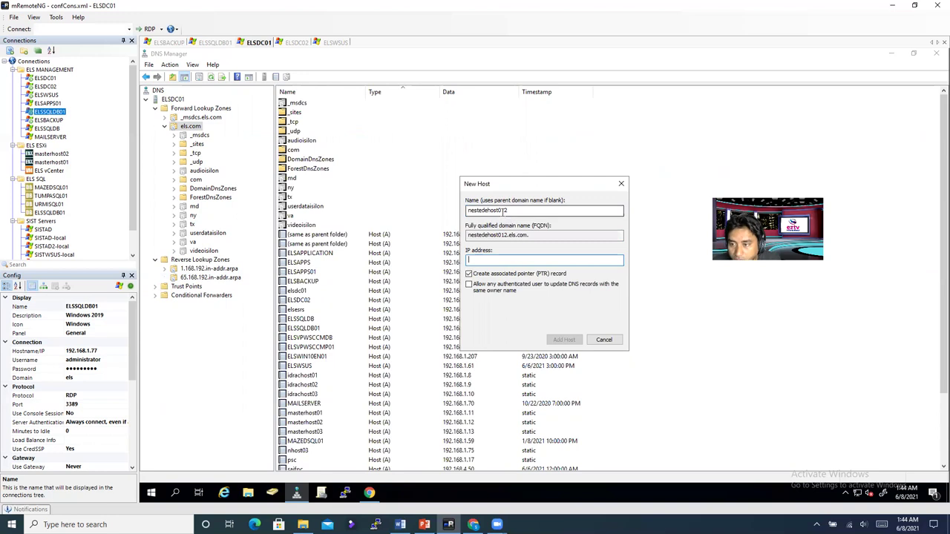
{"action": "left_click", "coordinate": [507, 210]}
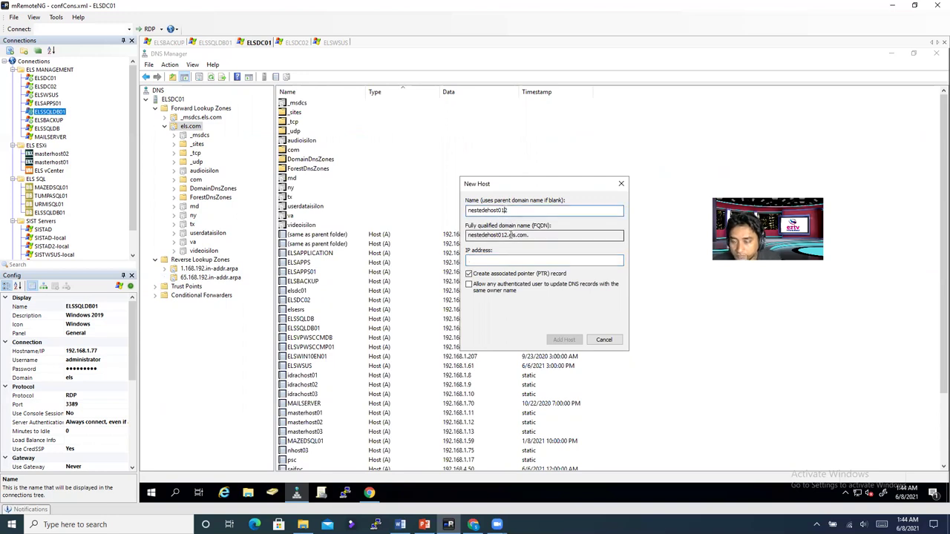
{"action": "key", "text": "BackSpace"}
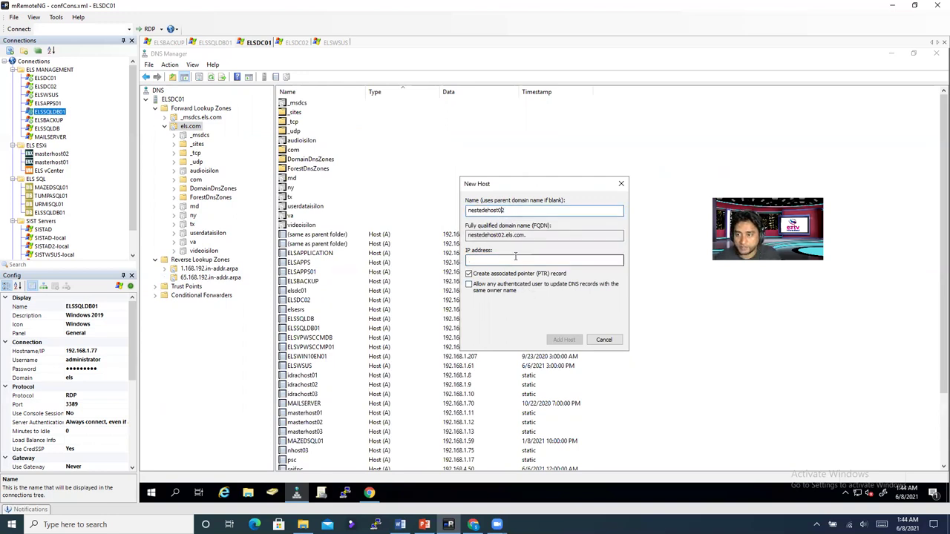
{"action": "left_click", "coordinate": [515, 256]}
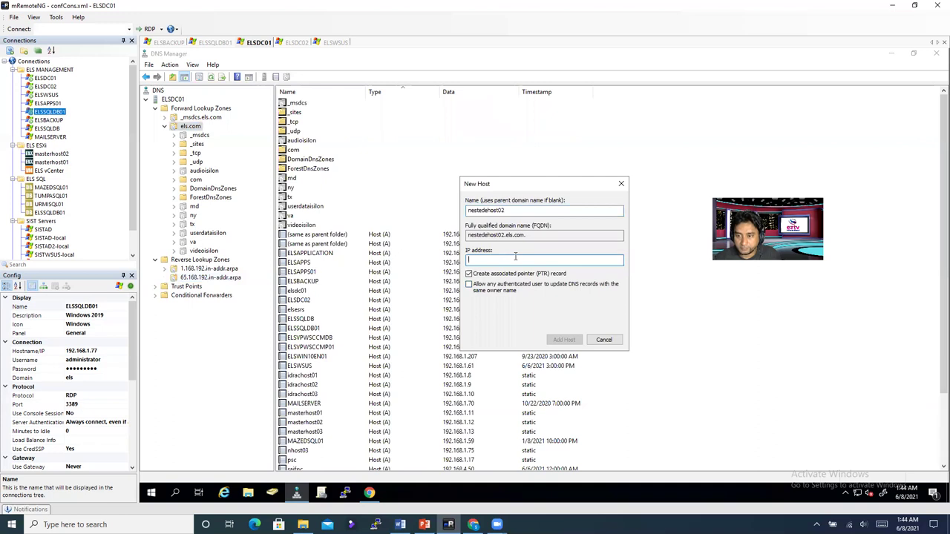
{"action": "type", "text": "192.168.65."}
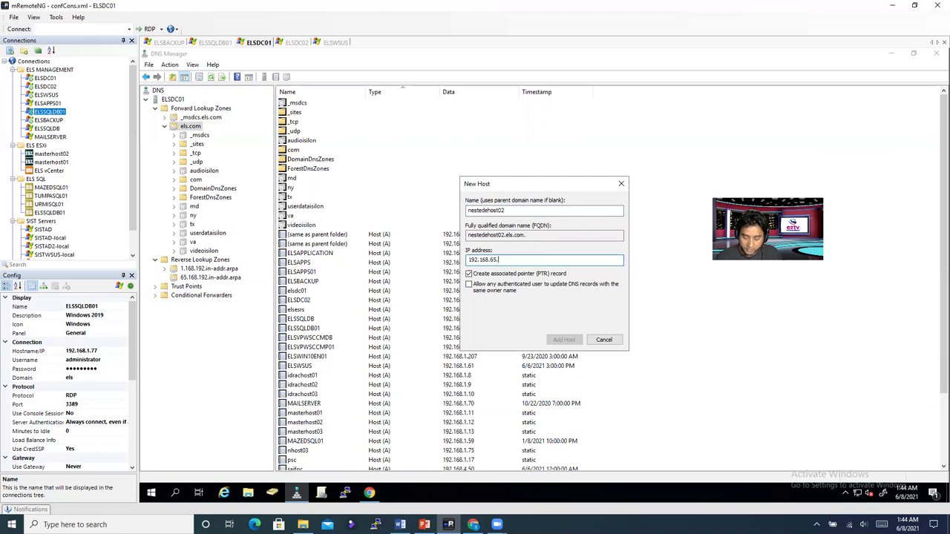
{"action": "type", "text": "12"}
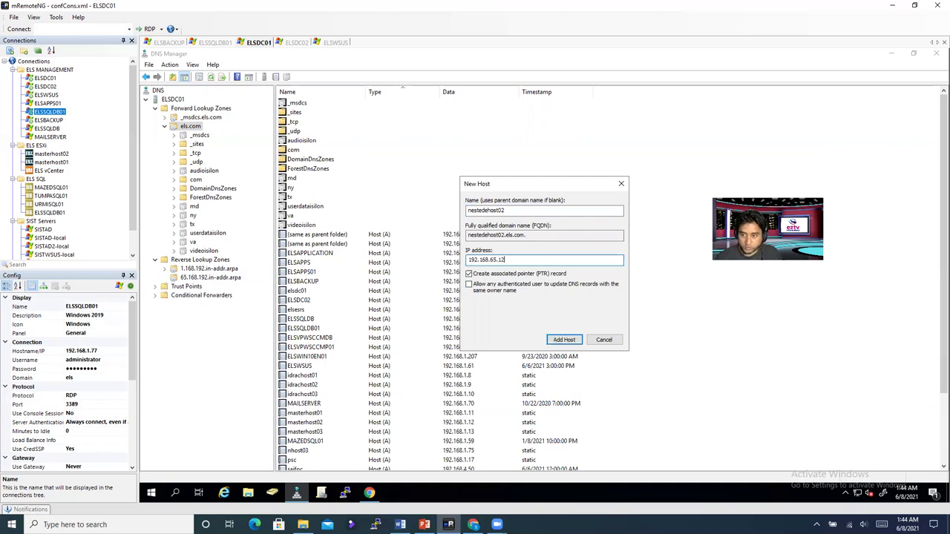
{"action": "left_click", "coordinate": [564, 340]}
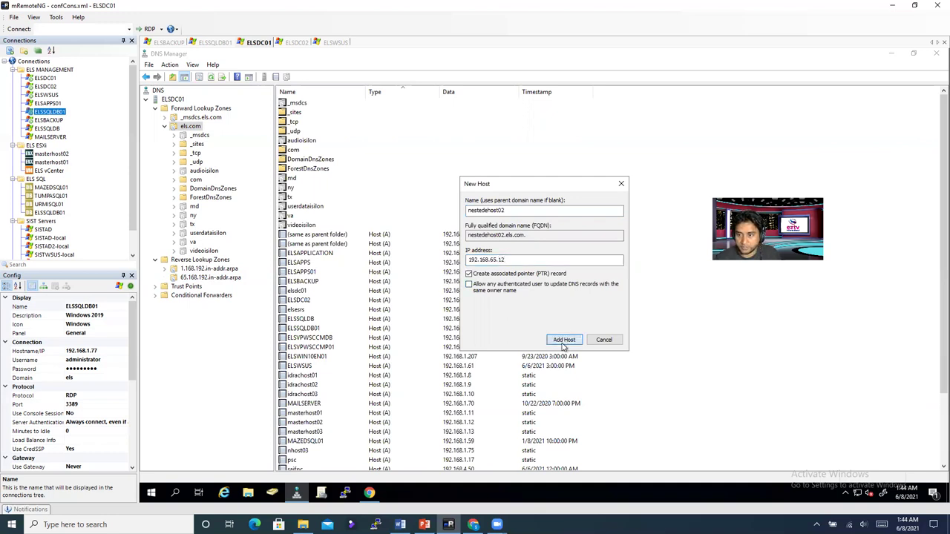
{"action": "left_click", "coordinate": [615, 312]}
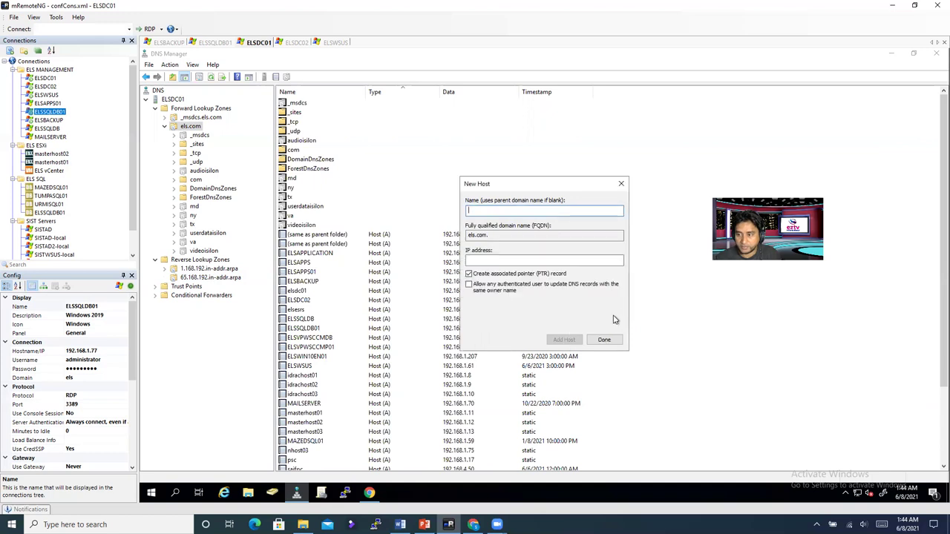
Step: Add host record nestedehost03 at 192.168.65.13 with its pointer record and close the form
{"action": "type", "text": "nestedhost01"}
{"action": "key", "text": "BackSpace"}
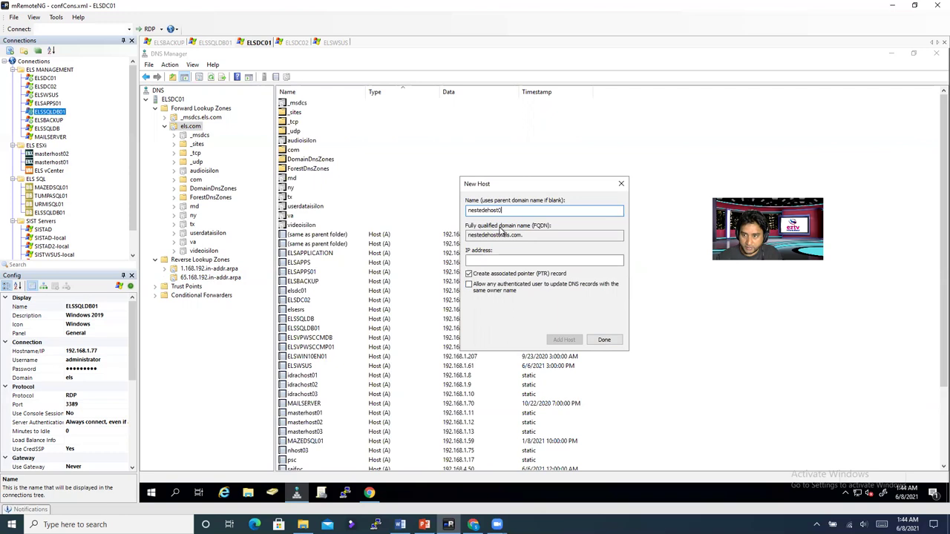
{"action": "type", "text": "3"}
{"action": "left_click", "coordinate": [489, 261]}
{"action": "type", "text": "92."}
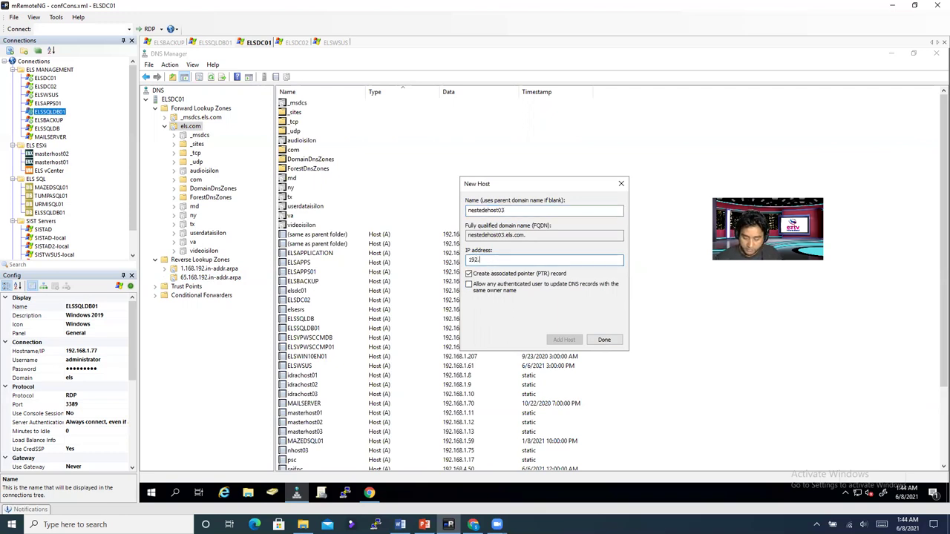
{"action": "type", "text": "168.65.13"}
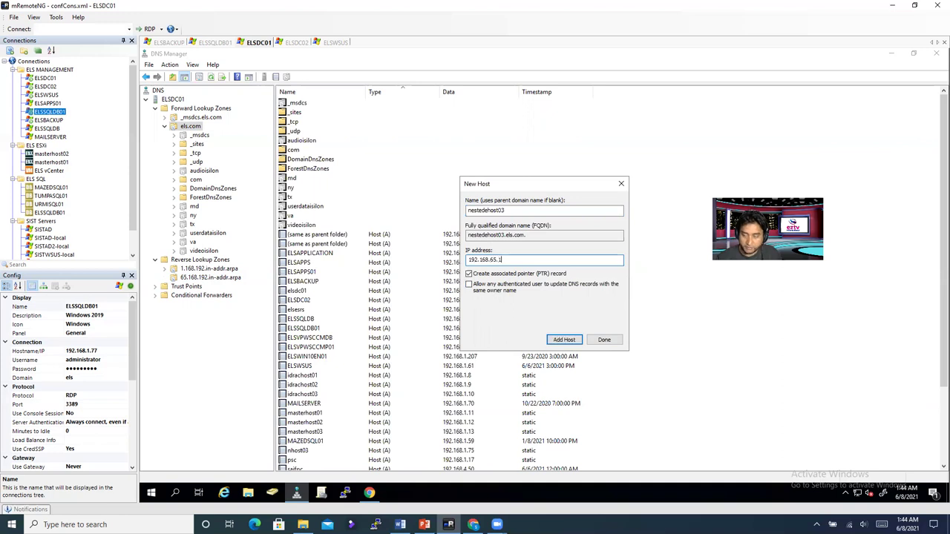
{"action": "left_click", "coordinate": [565, 343]}
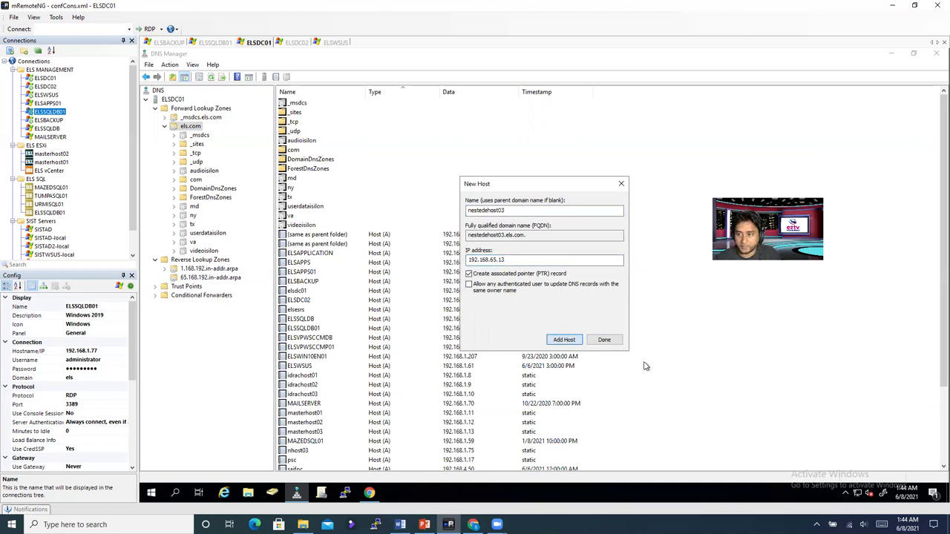
{"action": "left_click", "coordinate": [629, 312]}
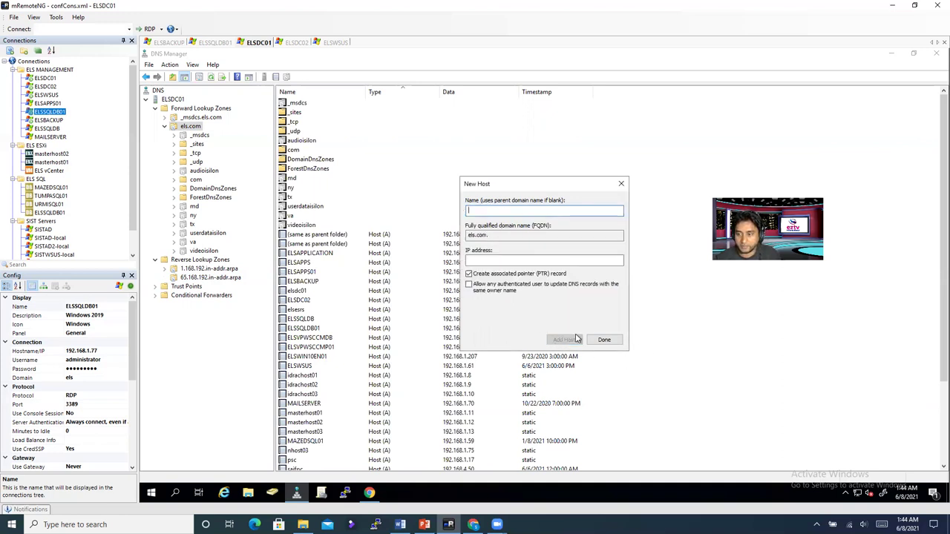
{"action": "left_click", "coordinate": [605, 340]}
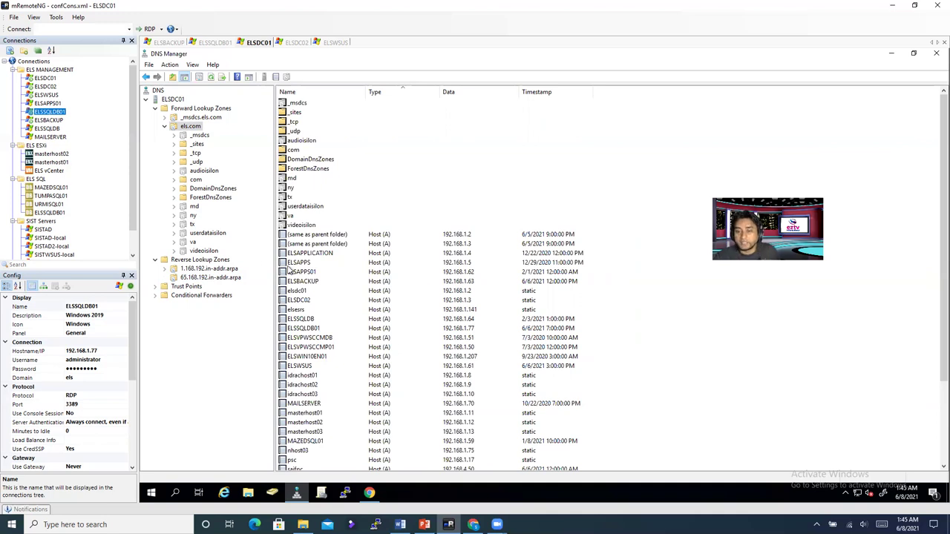
Step: Refresh the 65.168.192.in-addr.arpa zone to check PTR records for 192.168.65.11–13
{"action": "left_click", "coordinate": [222, 278]}
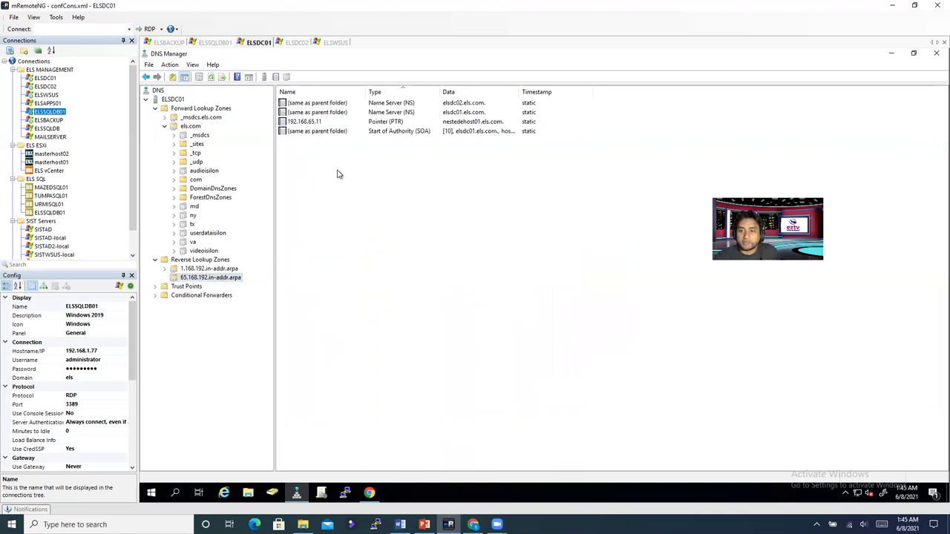
{"action": "left_click", "coordinate": [211, 79]}
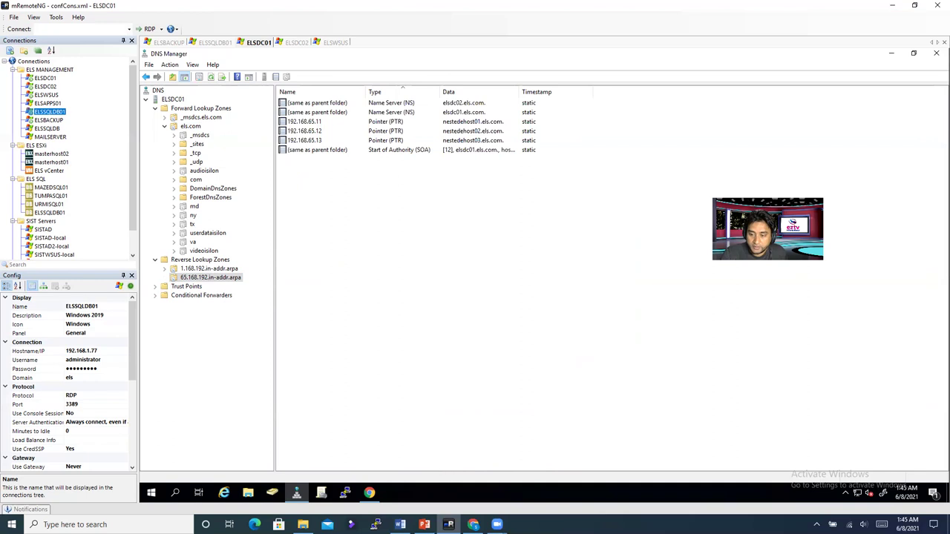
{"action": "mouse_move", "coordinate": [370, 493]}
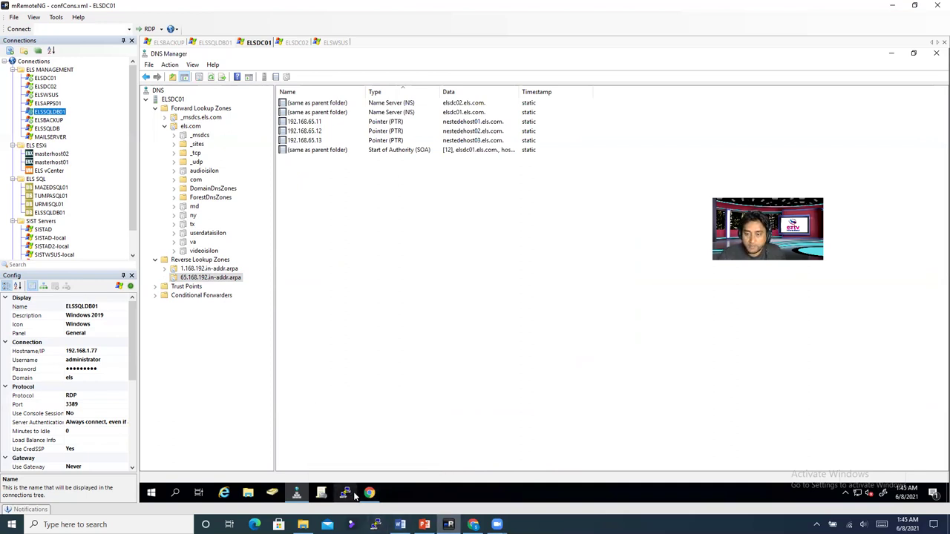
Step: Enter Host01's DNS servers 192.168.1.2 in F22 and 192.168.1.3 in G22
{"action": "left_click", "coordinate": [371, 494]}
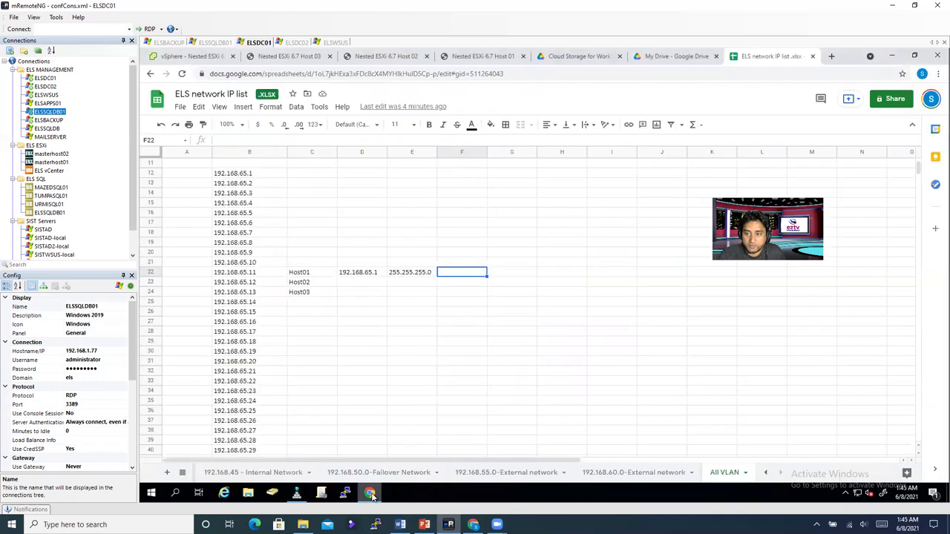
{"action": "left_click", "coordinate": [422, 381]}
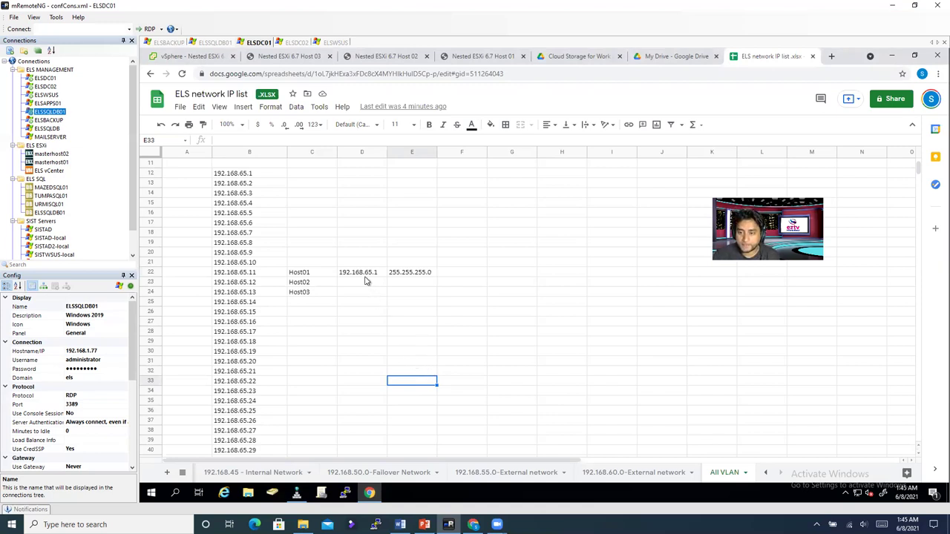
{"action": "left_click", "coordinate": [458, 276]}
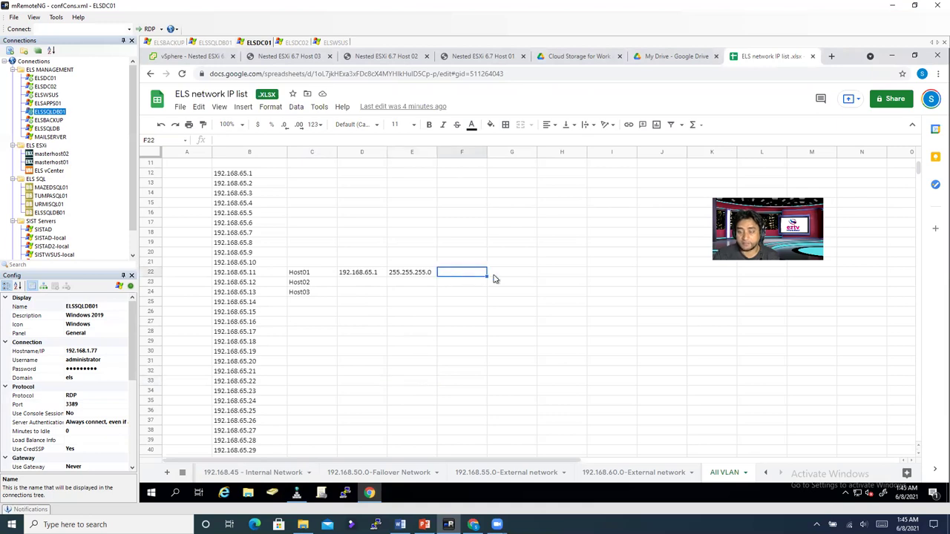
{"action": "type", "text": "192.168"}
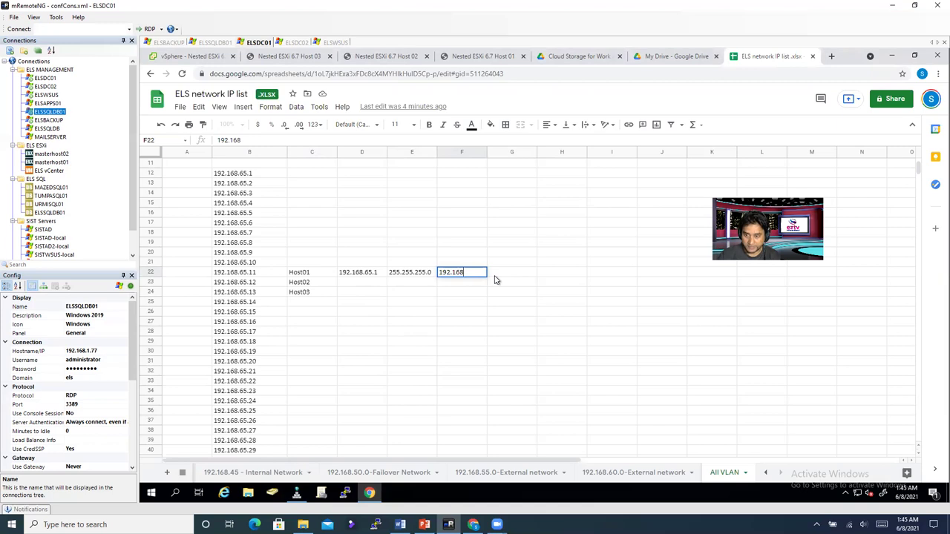
{"action": "type", "text": ".1.2"}
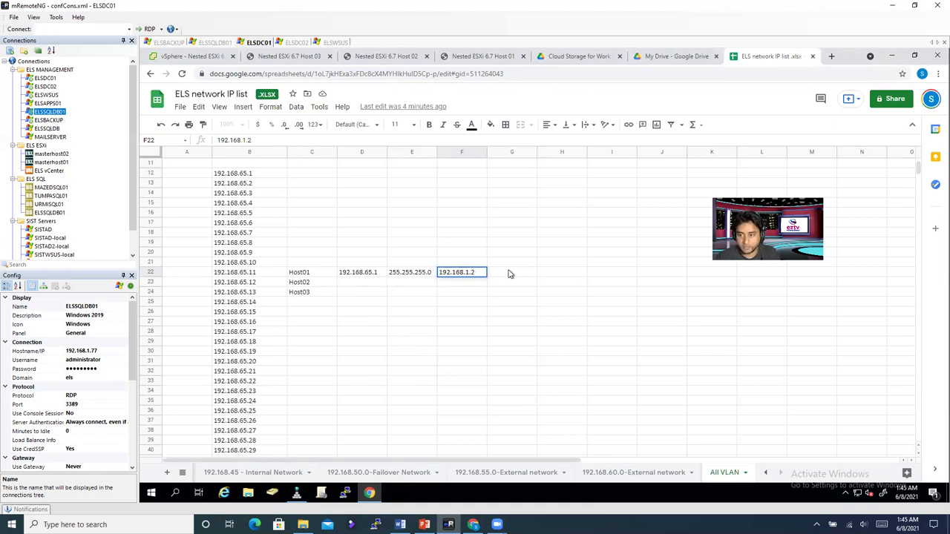
{"action": "left_click", "coordinate": [508, 273]}
{"action": "left_click", "coordinate": [478, 276]}
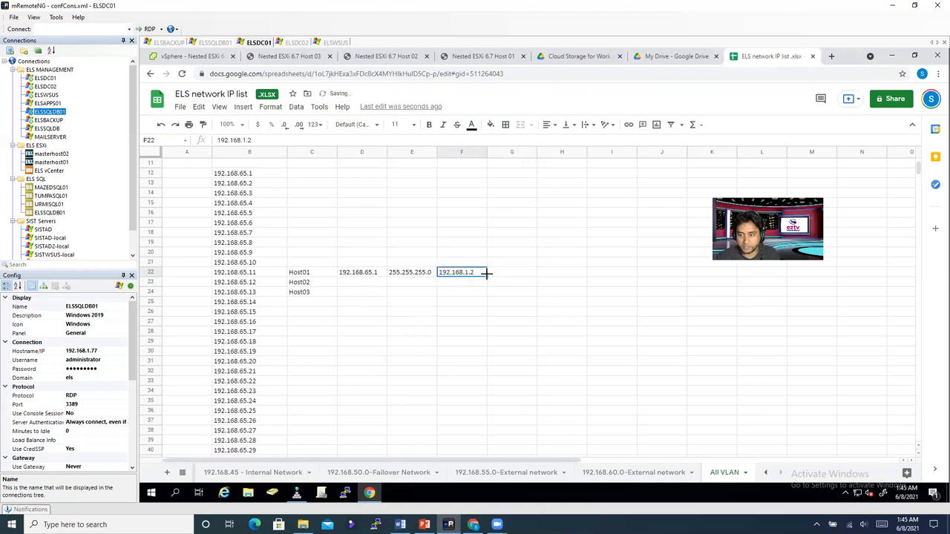
{"action": "left_click_drag", "start_coordinate": [486, 276], "coordinate": [535, 276]}
Step: Label row 21 headers GW, SM, P. DNS and A DNS in D21:G21
{"action": "left_click", "coordinate": [454, 254]}
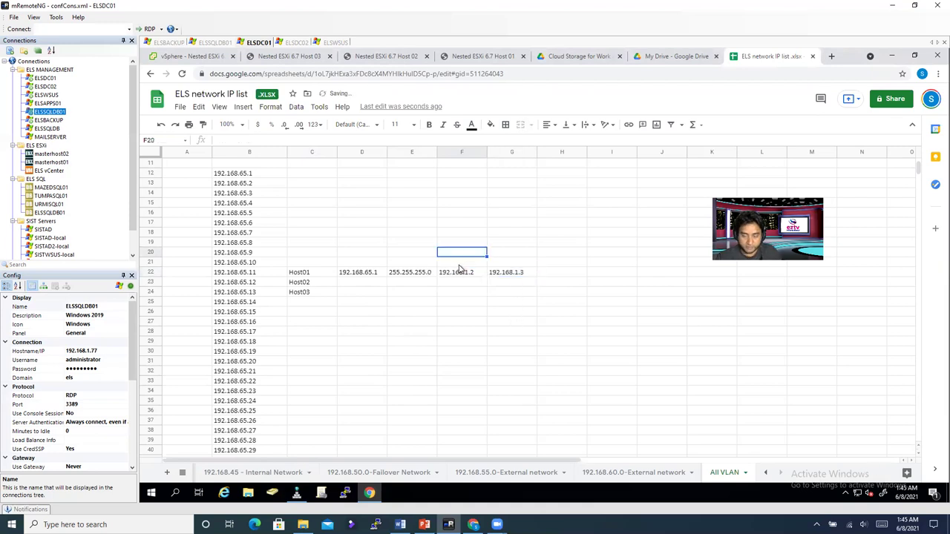
{"action": "left_click", "coordinate": [461, 265]}
{"action": "type", "text": "P. DNS"}
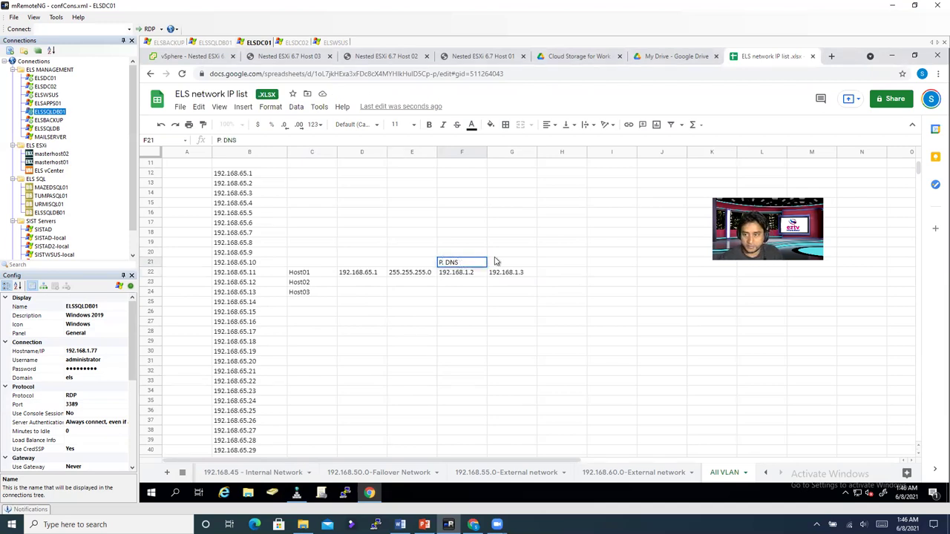
{"action": "left_click", "coordinate": [507, 265]}
{"action": "double_click", "coordinate": [506, 264]}
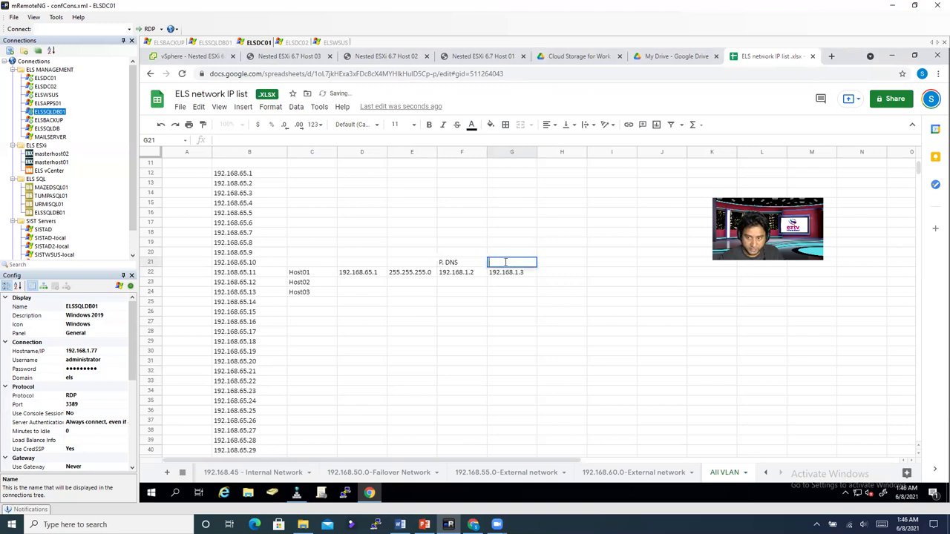
{"action": "type", "text": "A DNS"}
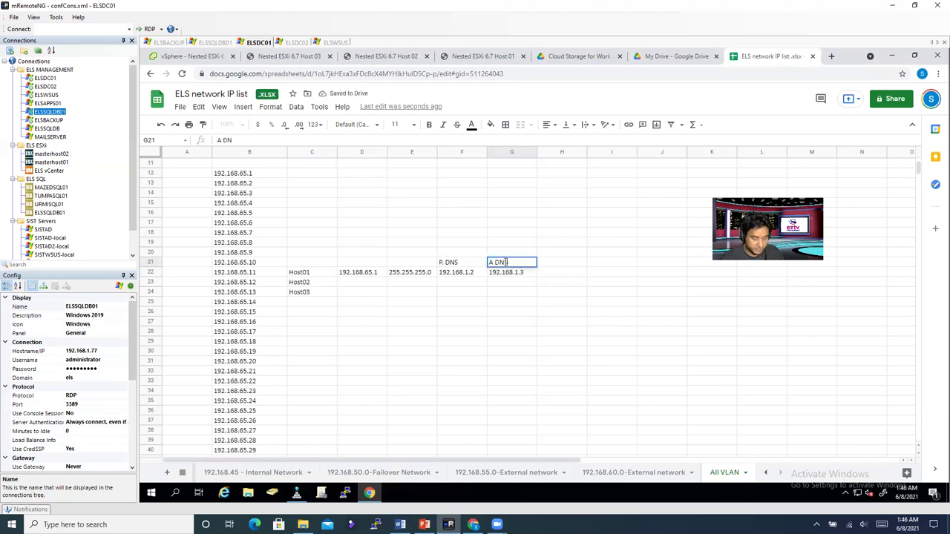
{"action": "left_click", "coordinate": [359, 264]}
{"action": "double_click", "coordinate": [360, 265]}
{"action": "type", "text": "GW"}
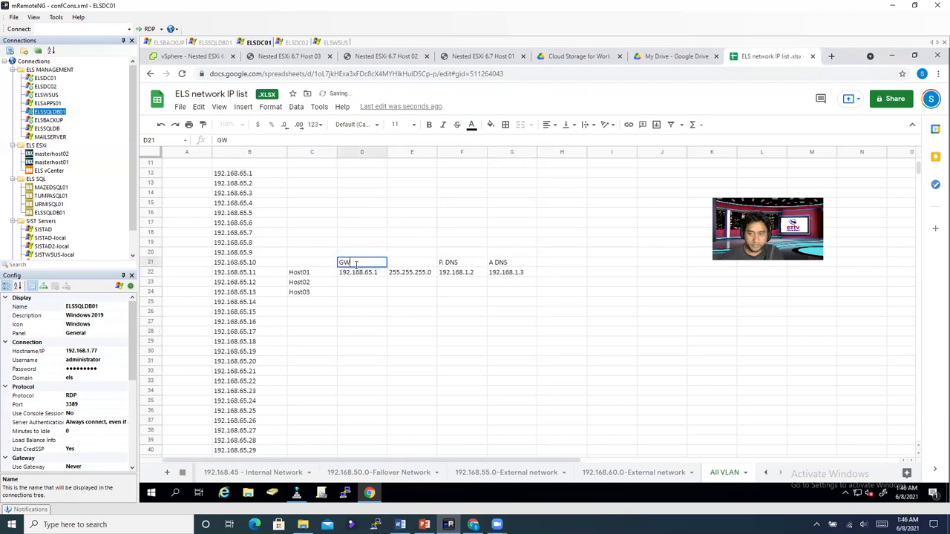
{"action": "left_click", "coordinate": [421, 267]}
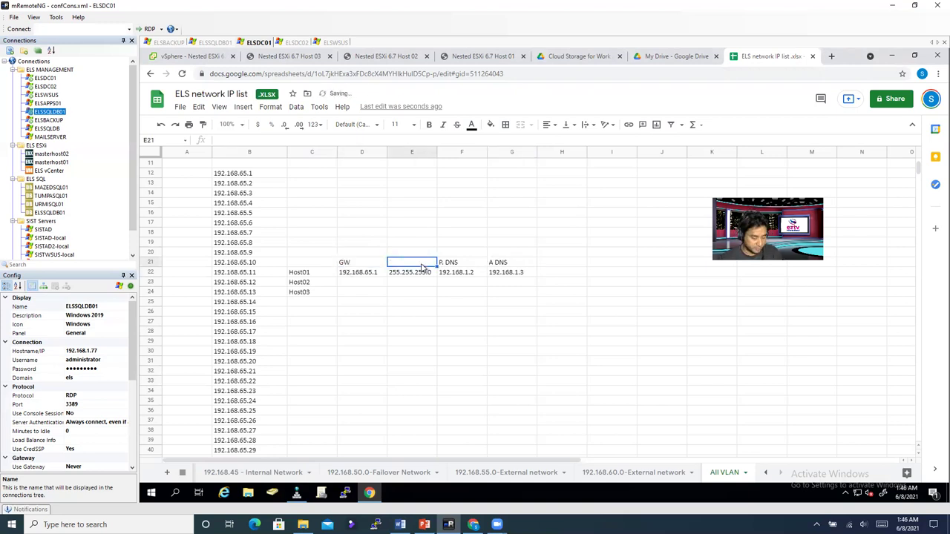
{"action": "type", "text": "SM"}
{"action": "left_click", "coordinate": [435, 364]}
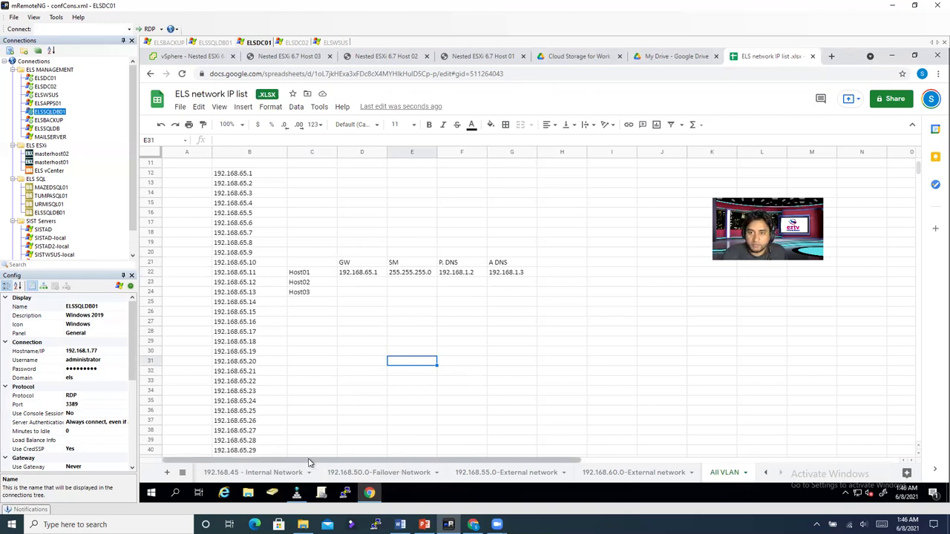
Step: Look through the Host 01, Host 02 and Host 03 consoles, ending on Host 01
{"action": "left_click", "coordinate": [450, 59]}
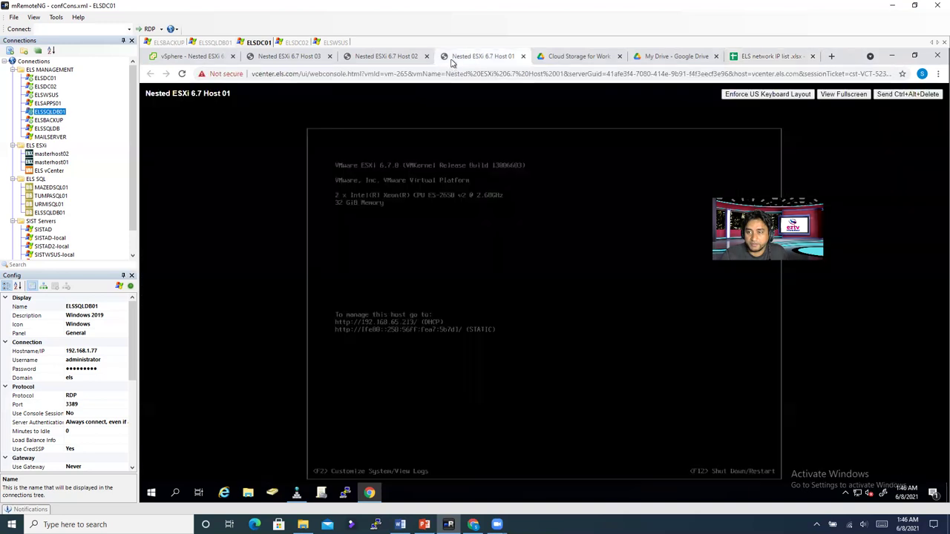
{"action": "left_click", "coordinate": [411, 60]}
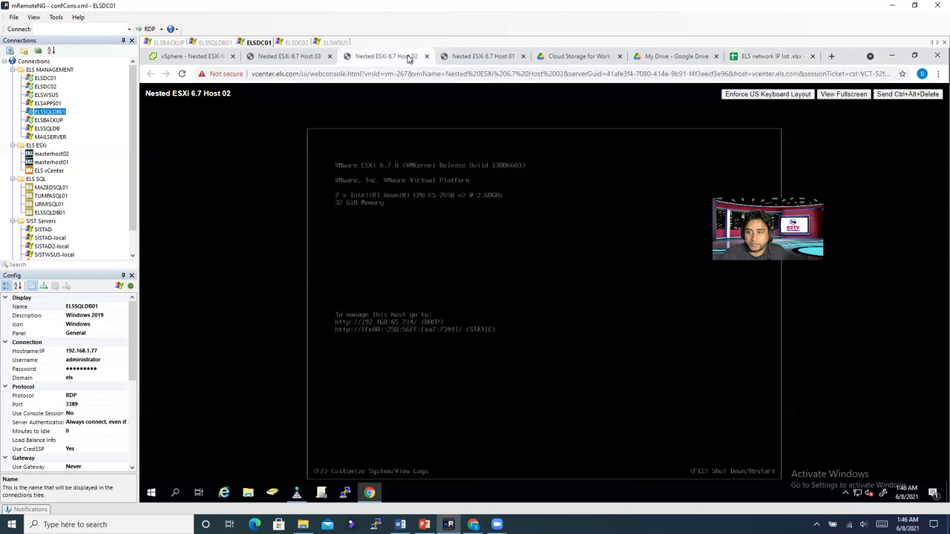
{"action": "left_click", "coordinate": [305, 58]}
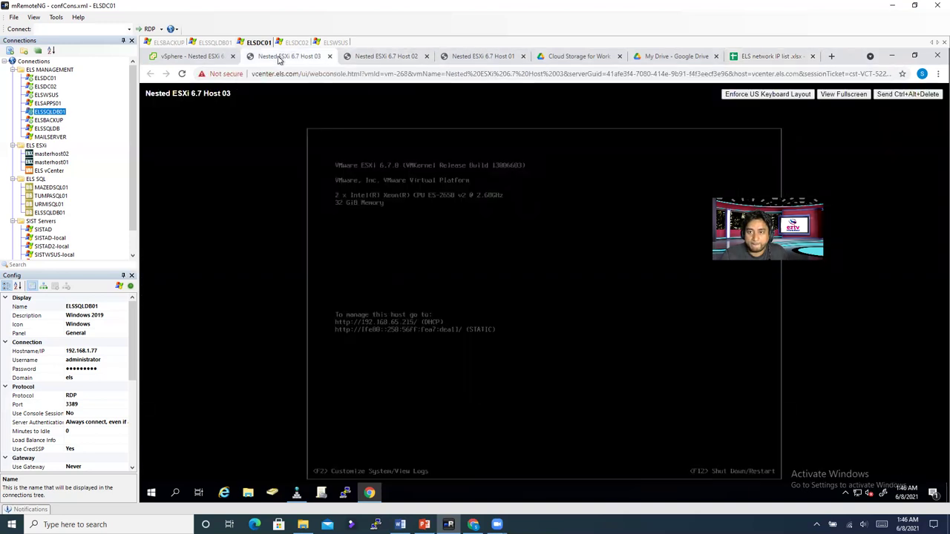
{"action": "left_click", "coordinate": [475, 60]}
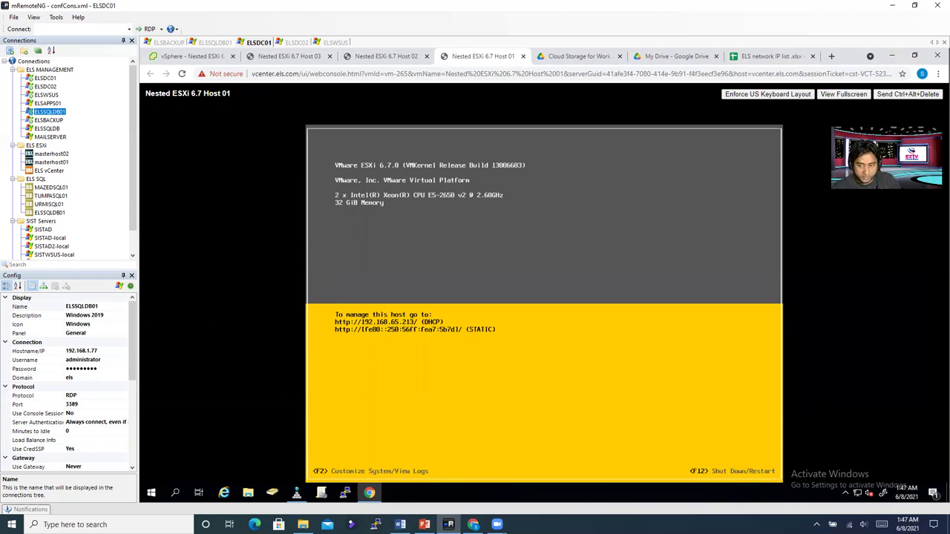
Step: Log in as root on Host 01's console using F2 and the root password
{"action": "key", "text": "F2"}
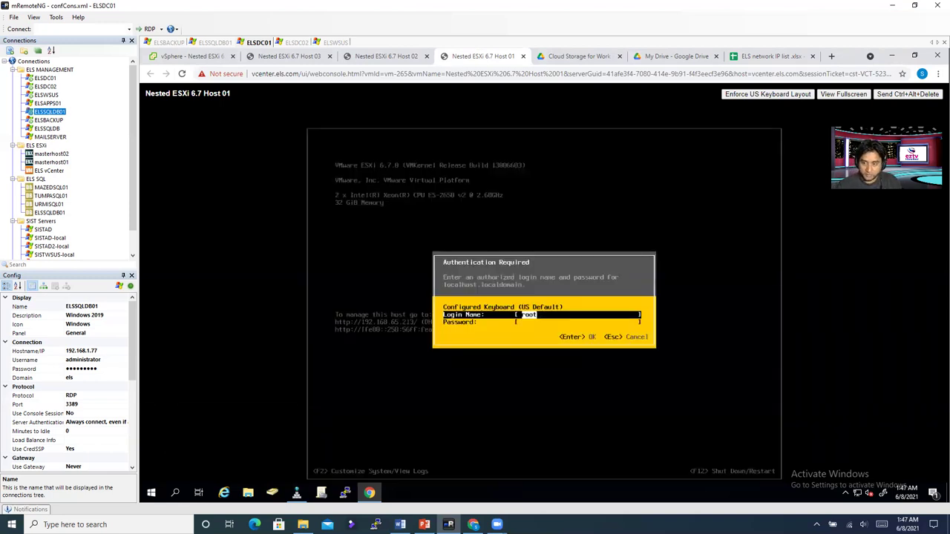
{"action": "key", "text": "Tab"}
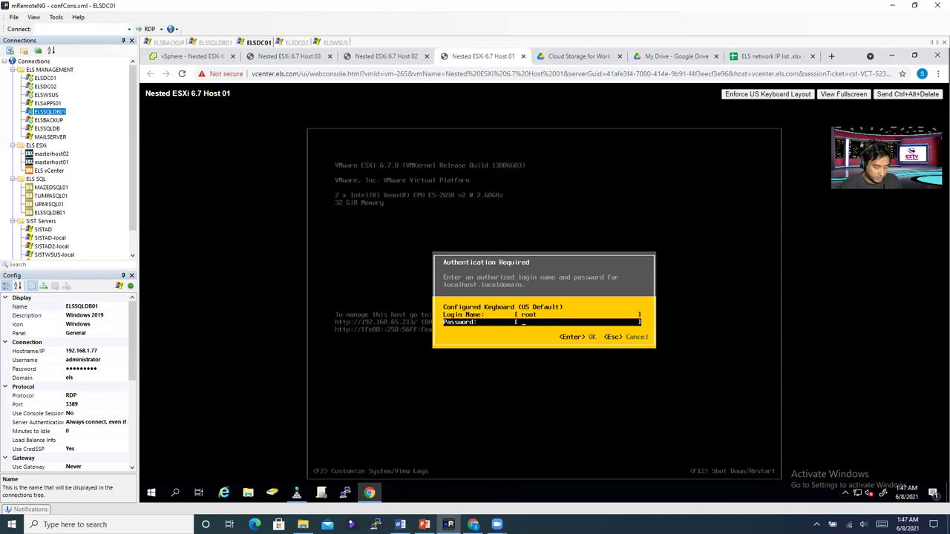
{"action": "type", "text": "*******"}
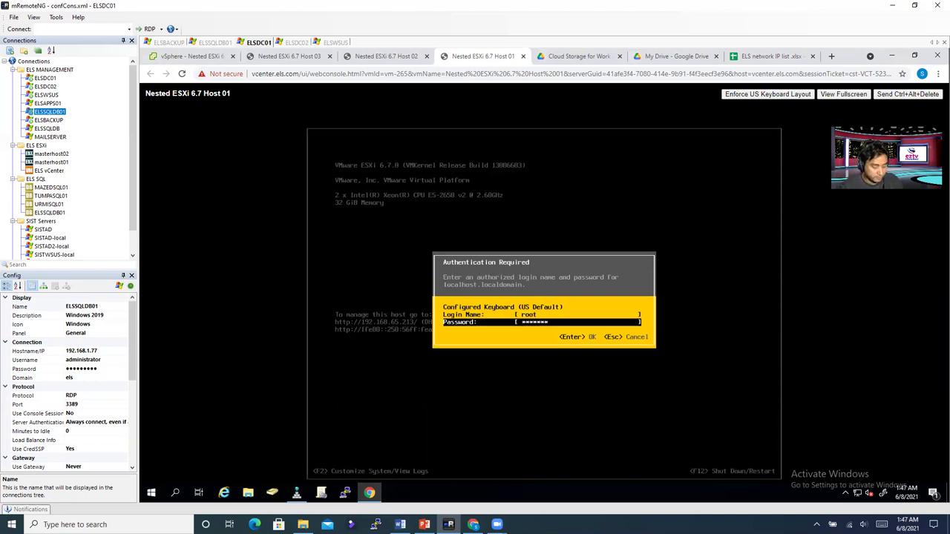
{"action": "type", "text": "*"}
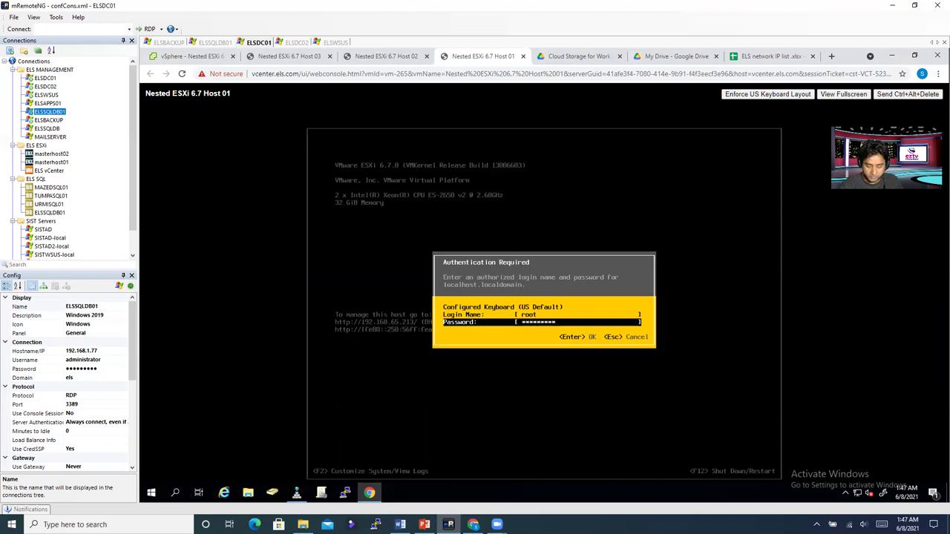
{"action": "key", "text": "Return"}
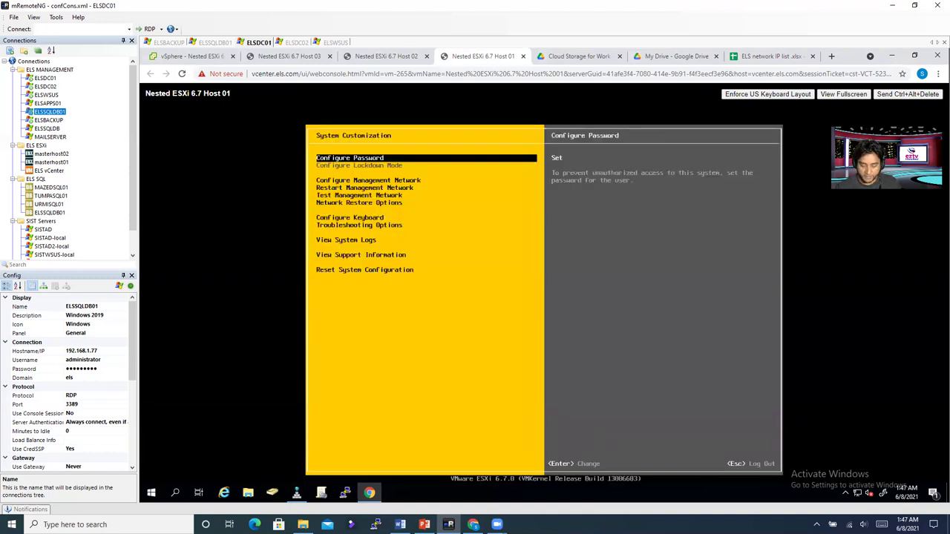
Step: Add vmnic1 alongside vmnic0 as Host 01's management network adapters
{"action": "key", "text": "Down"}
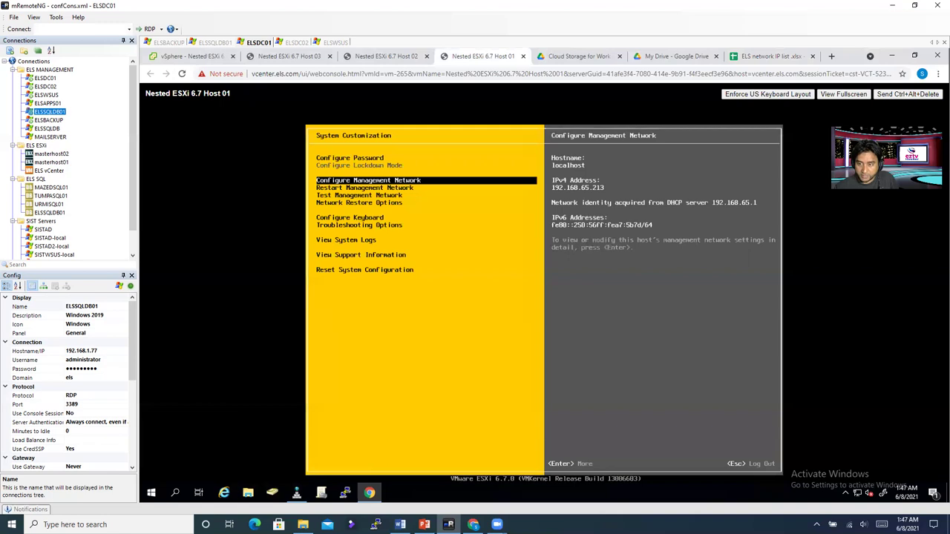
{"action": "key", "text": "Return"}
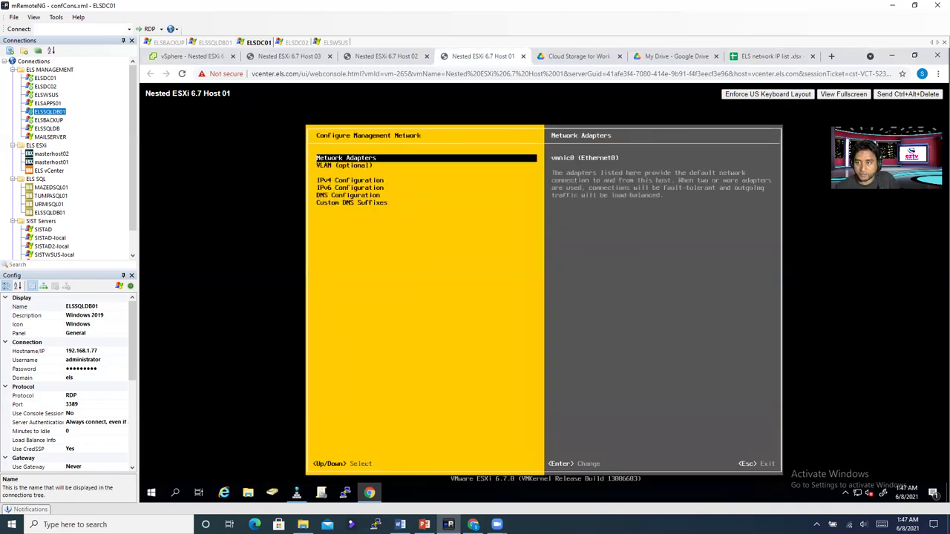
{"action": "key", "text": "Return"}
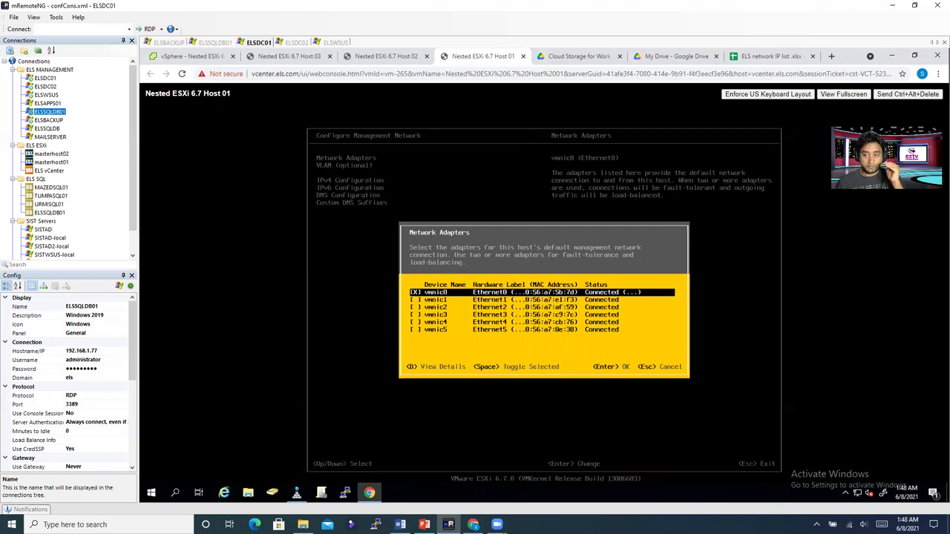
{"action": "key", "text": "Down"}
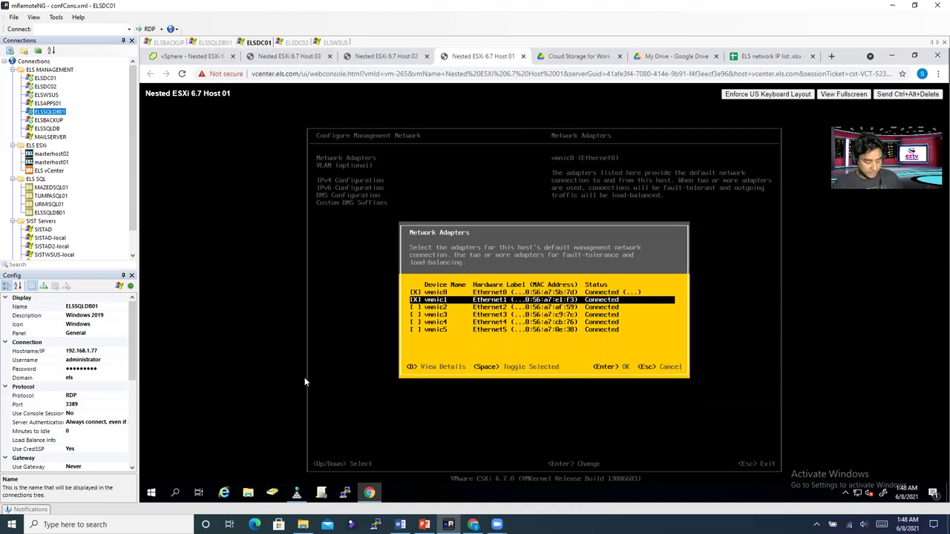
{"action": "key", "text": "Return"}
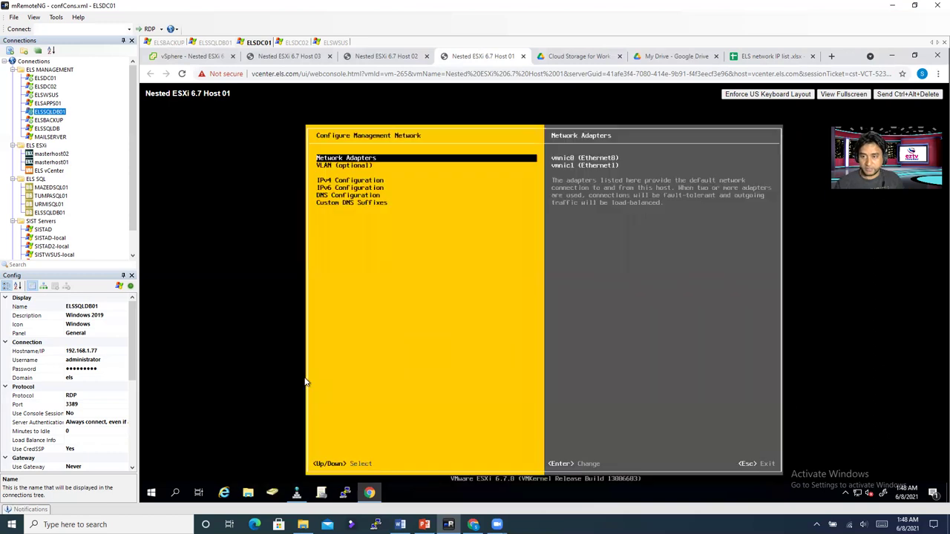
Step: Set Host 01's management network VLAN ID to 4095 and accept the warning
{"action": "key", "text": "Down"}
{"action": "key", "text": "Return"}
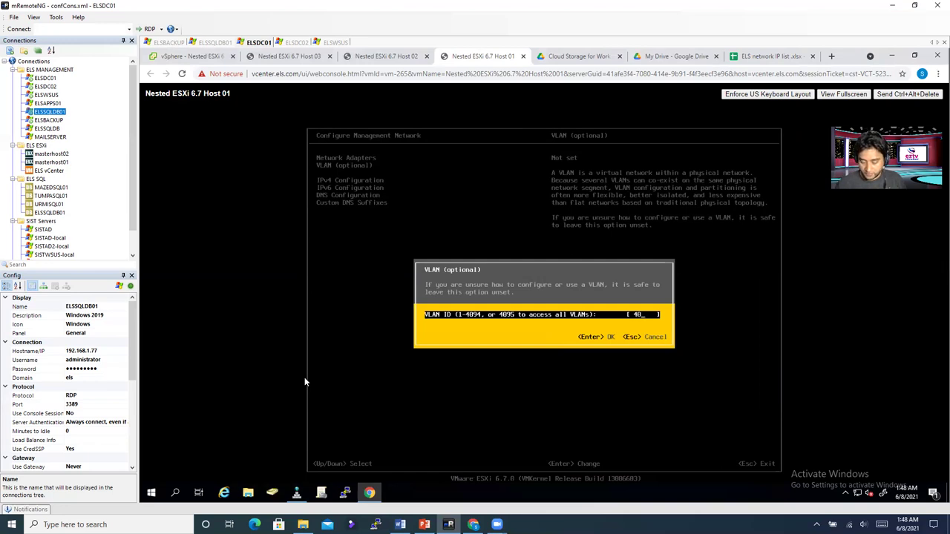
{"action": "type", "text": "95"}
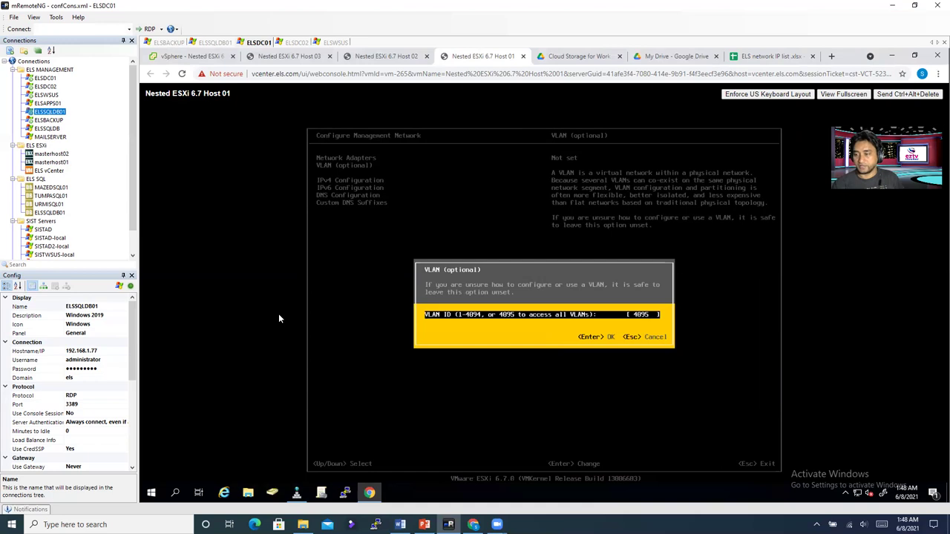
{"action": "key", "text": "Return"}
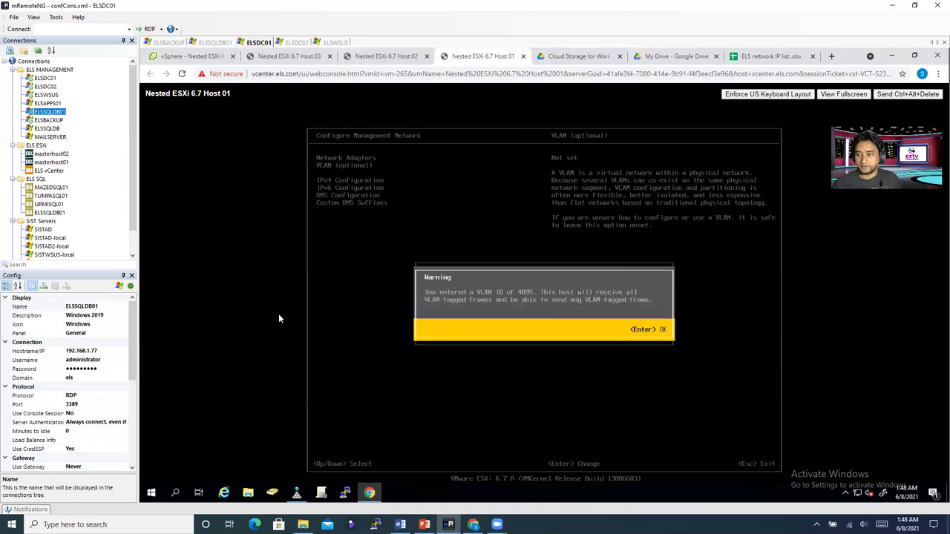
{"action": "key", "text": "Return"}
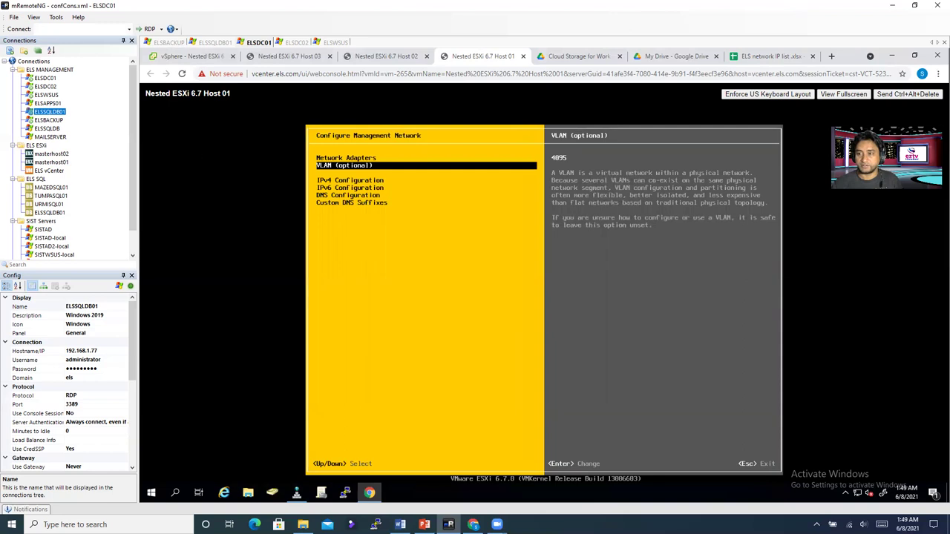
{"action": "key", "text": "Down"}
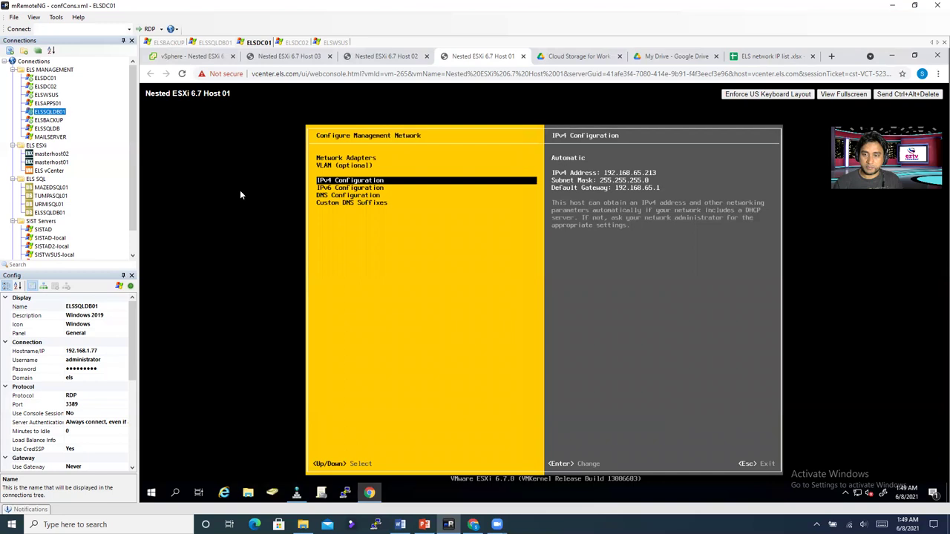
Step: Give Host 01 static IPv4 address 192.168.65.11 with gateway 192.168.65.1
{"action": "key", "text": "Return"}
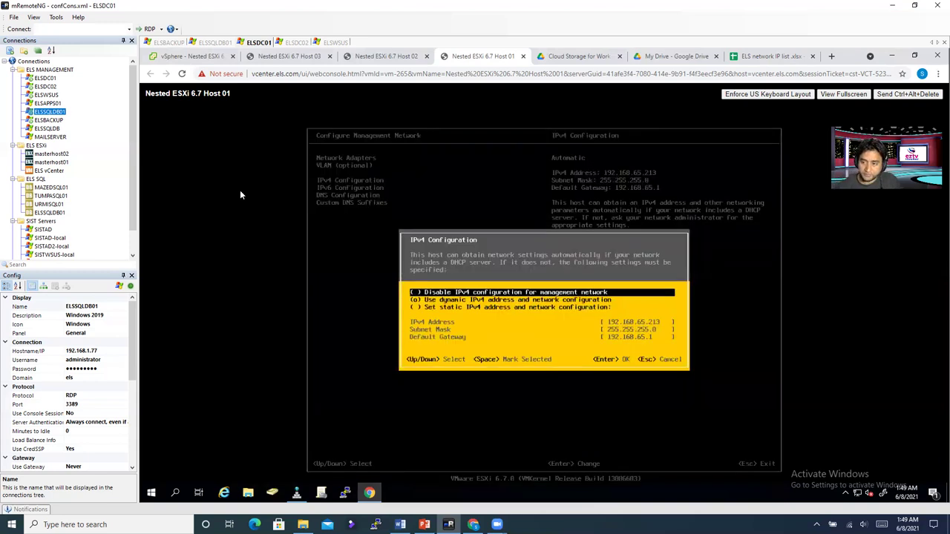
{"action": "key", "text": "Down"}
{"action": "key", "text": "Down"}
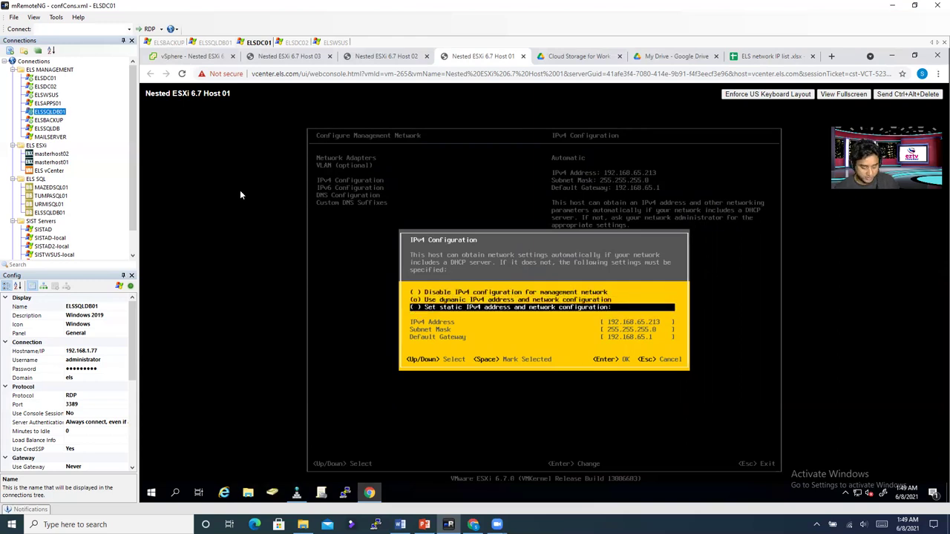
{"action": "key", "text": "space"}
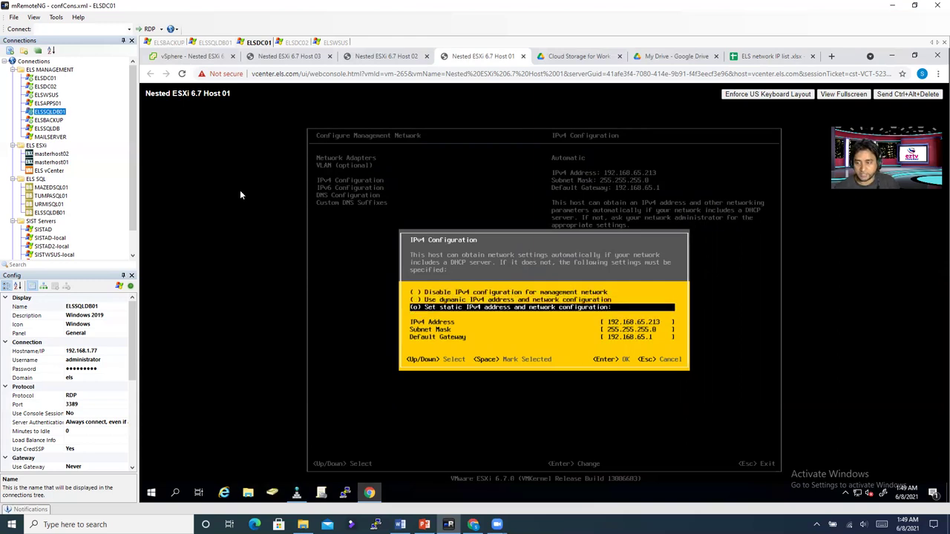
{"action": "key", "text": "Down"}
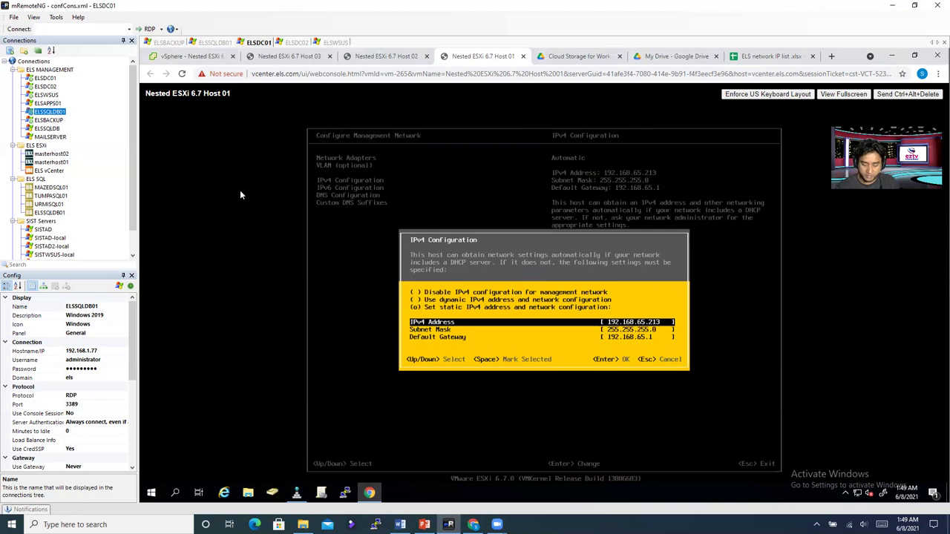
{"action": "key", "text": "BackSpace"}
{"action": "key", "text": "BackSpace"}
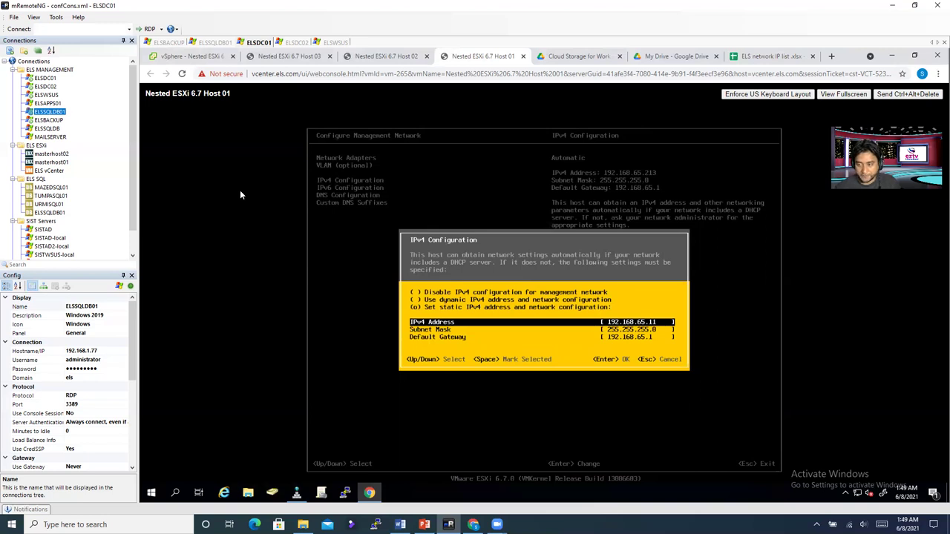
{"action": "key", "text": "Return"}
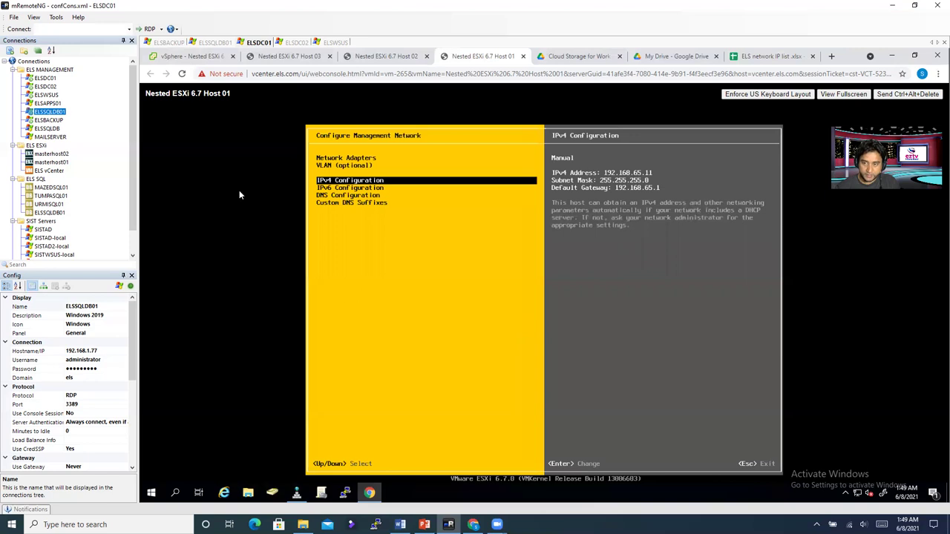
Step: Disable IPv6 on Host 01's management network
{"action": "key", "text": "Down"}
{"action": "key", "text": "Return"}
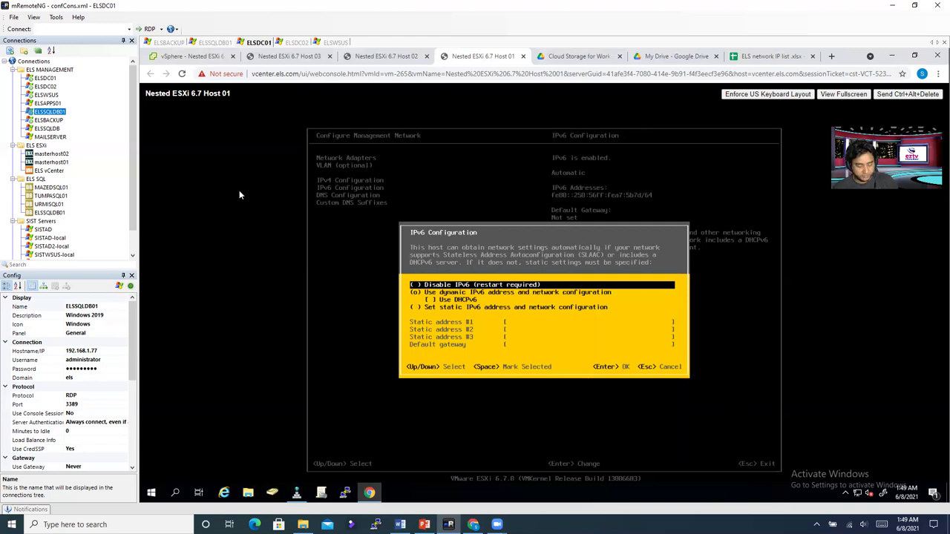
{"action": "key", "text": "space"}
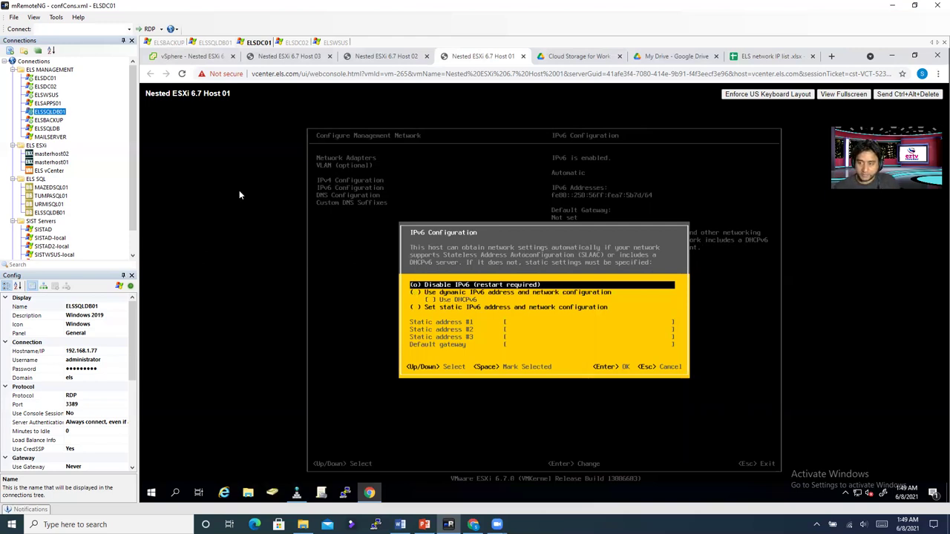
{"action": "key", "text": "Return"}
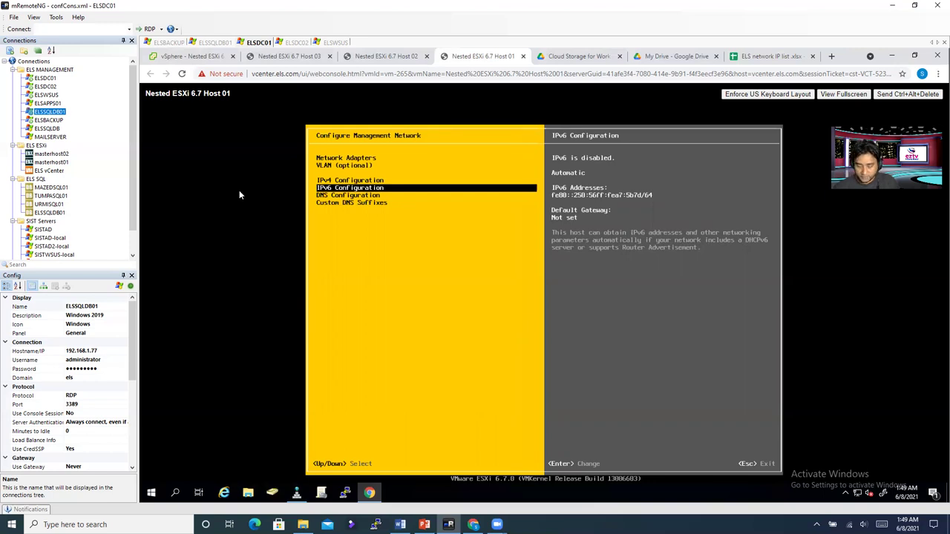
{"action": "key", "text": "Down"}
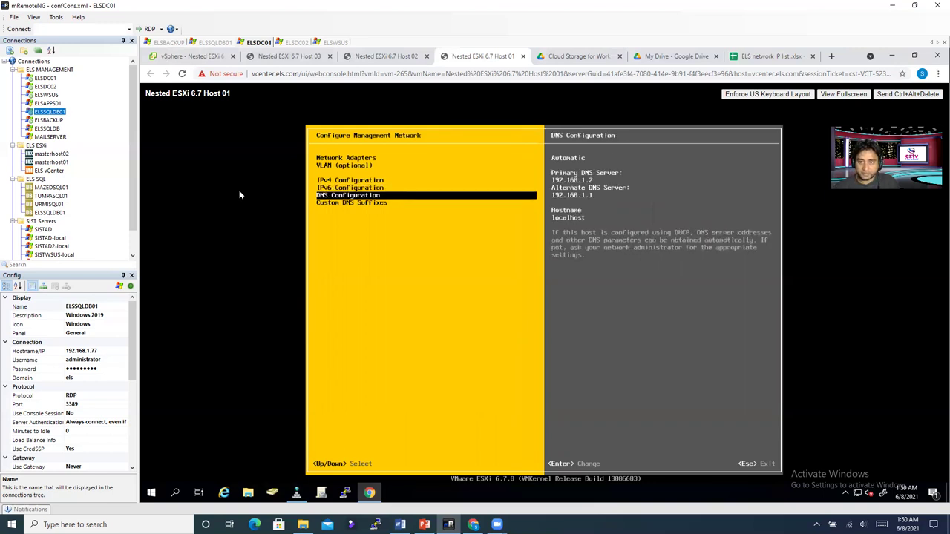
Step: Use manual DNS servers 192.168.1.2 and 192.168.1.3 with hostname nestedhost01 on Host 01
{"action": "key", "text": "Return"}
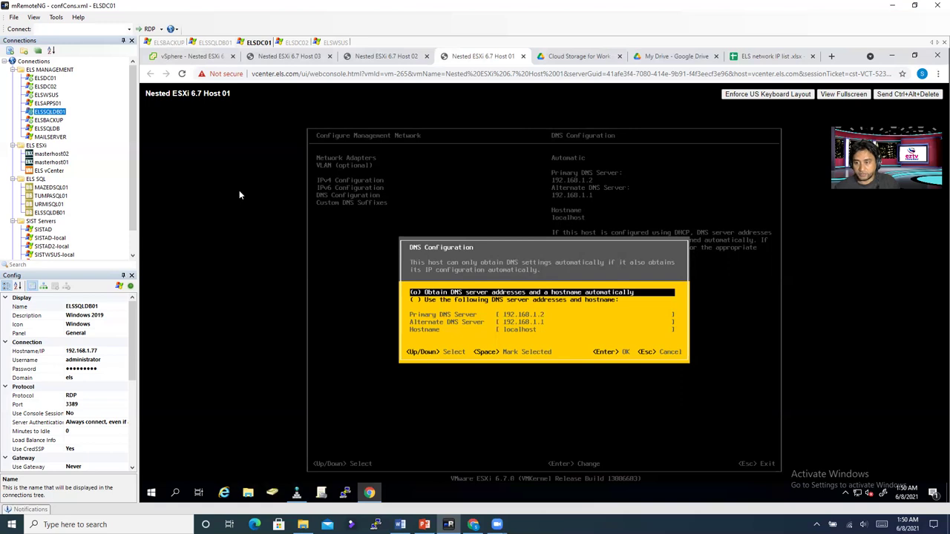
{"action": "key", "text": "Down"}
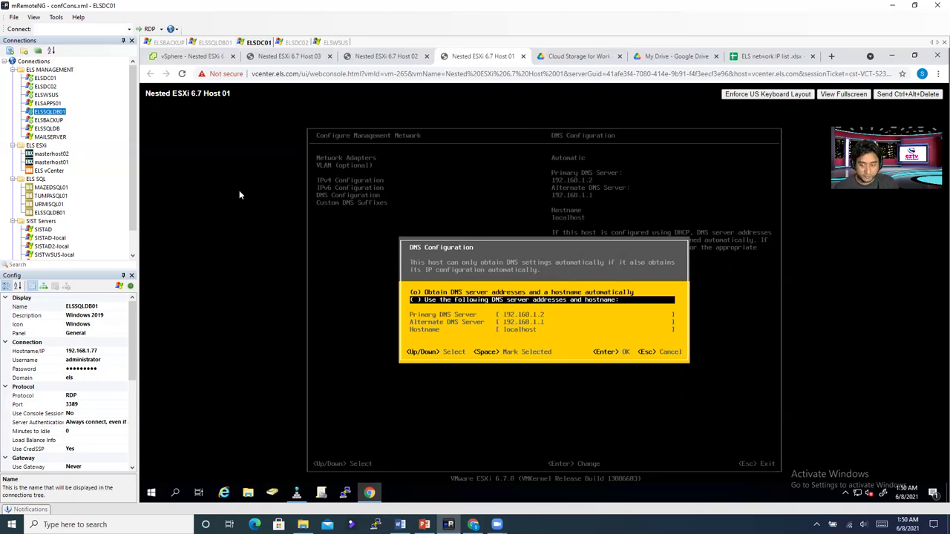
{"action": "key", "text": "space"}
{"action": "key", "text": "Down"}
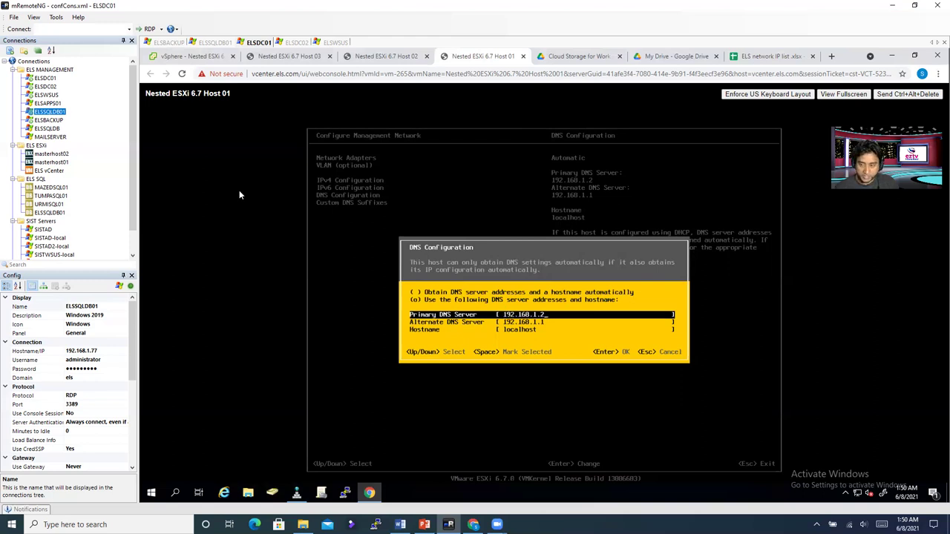
{"action": "key", "text": "Down"}
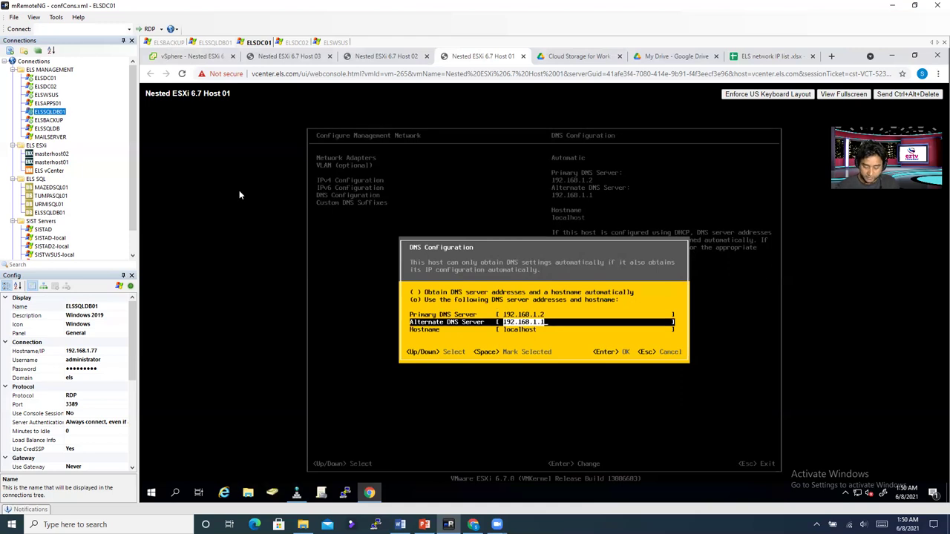
{"action": "key", "text": "BackSpace"}
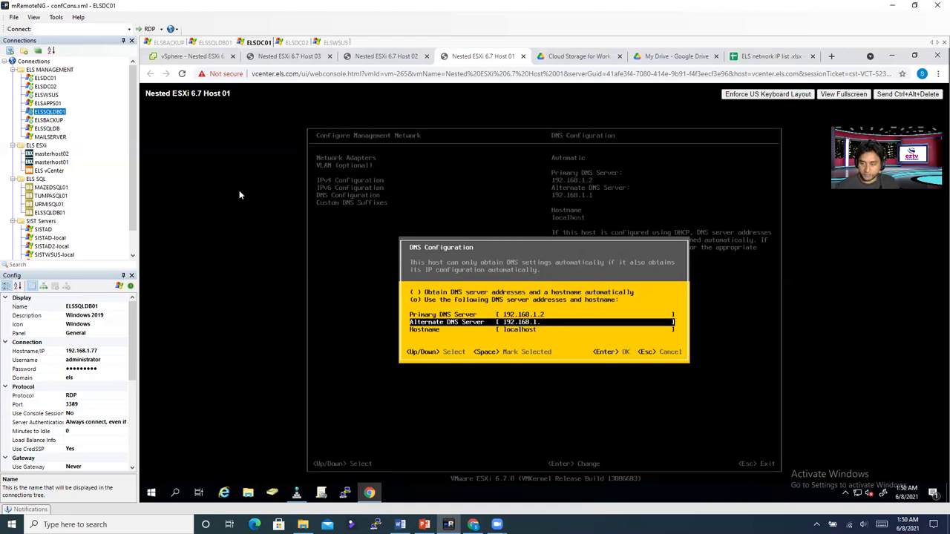
{"action": "type", "text": "3"}
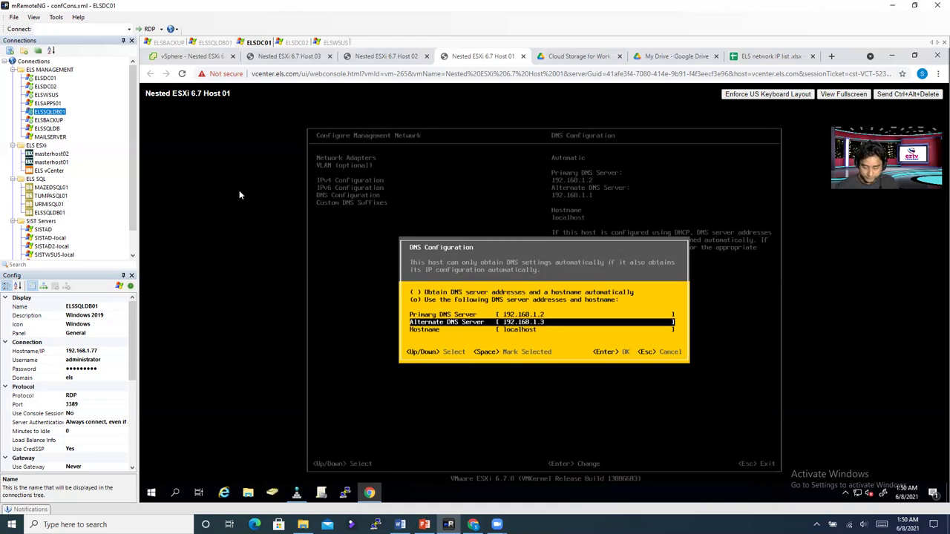
{"action": "key", "text": "Down"}
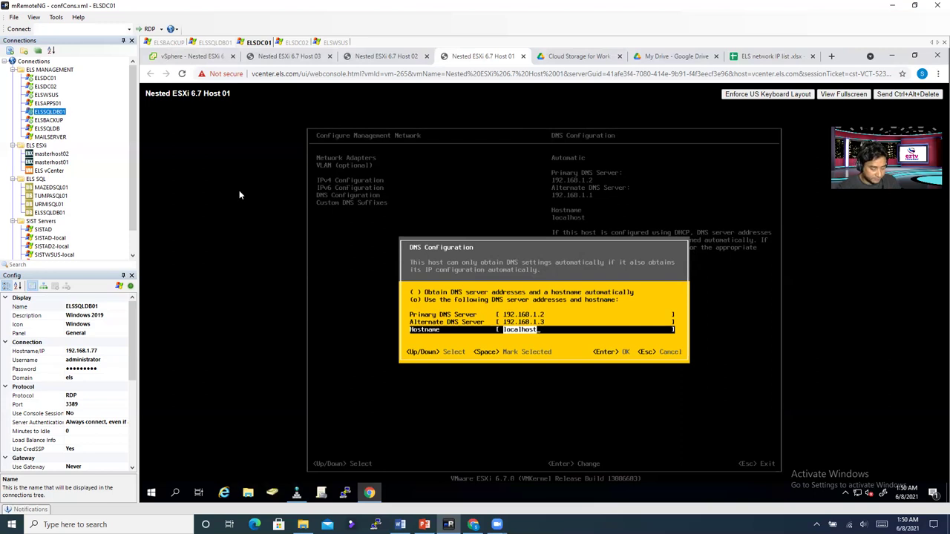
{"action": "type", "text": "neste"}
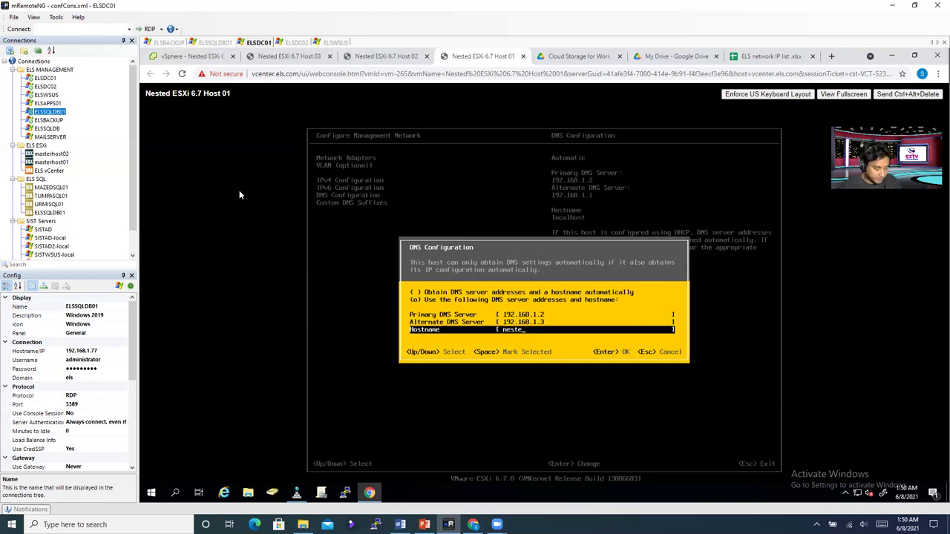
{"action": "type", "text": "dhost01"}
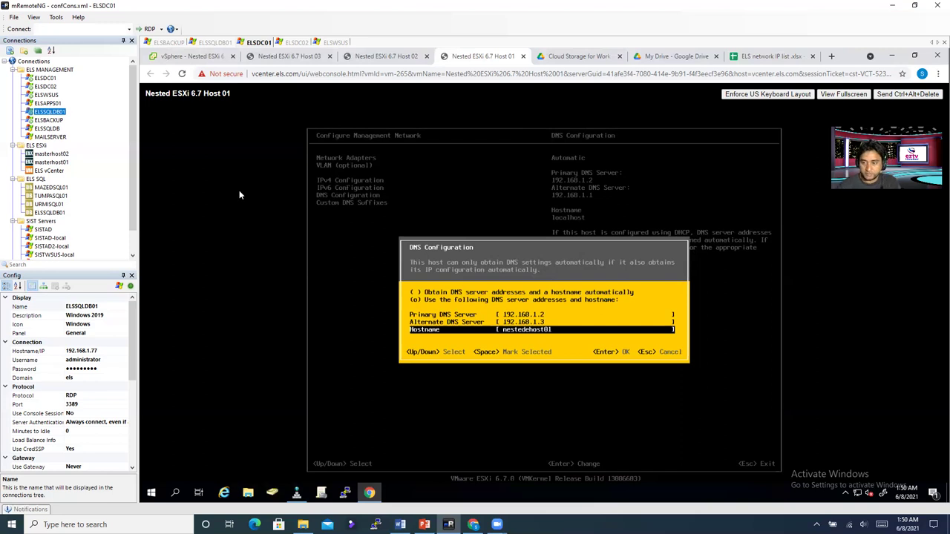
{"action": "key", "text": "Return"}
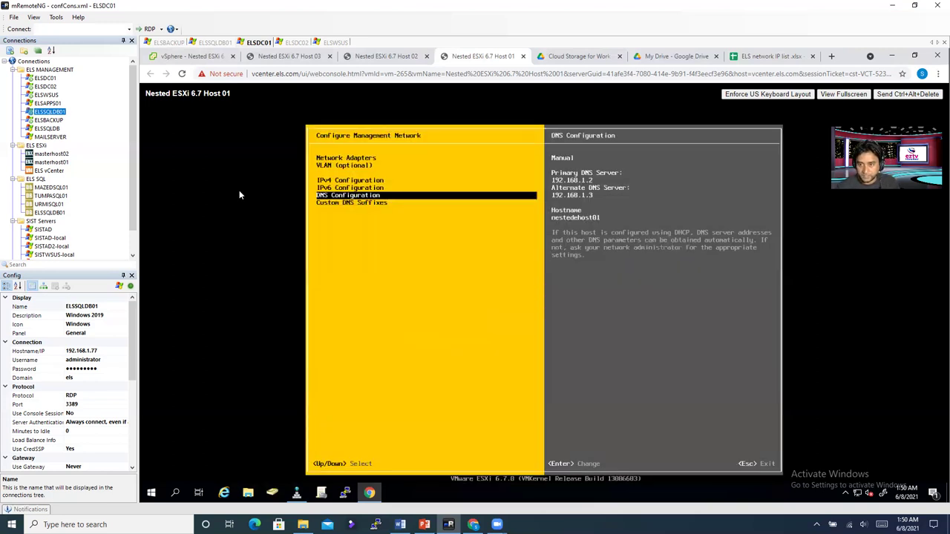
{"action": "key", "text": "Down"}
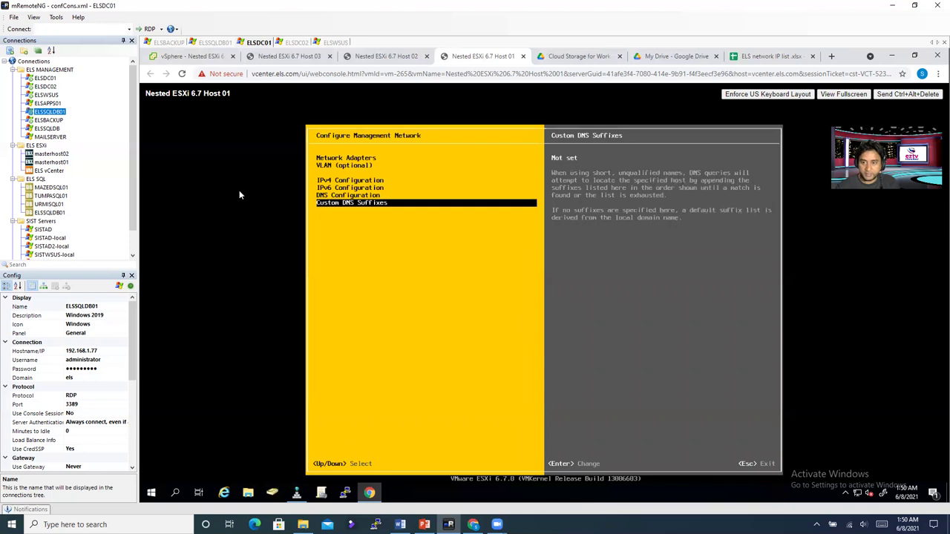
Step: Enter els.com as Host 01's custom DNS suffix, then apply the network changes and reboot
{"action": "key", "text": "Return"}
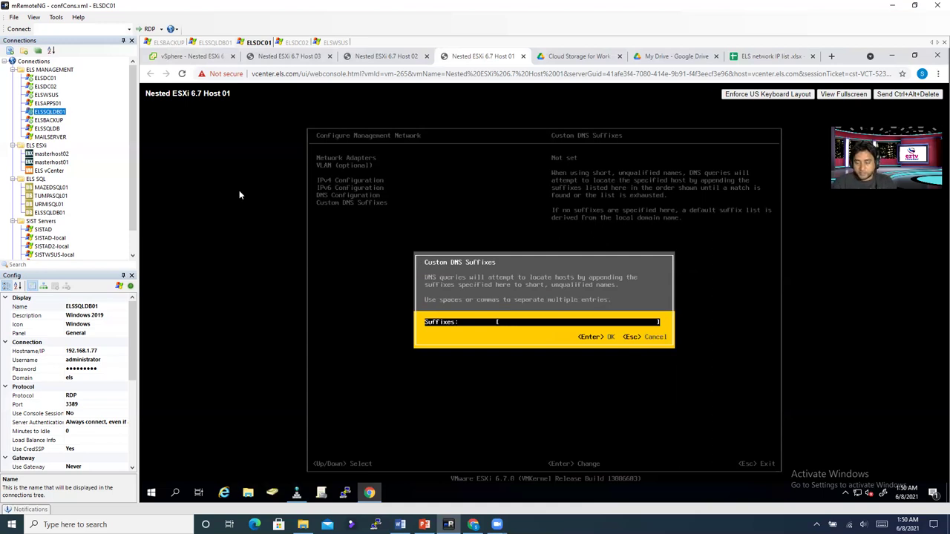
{"action": "type", "text": "els.com"}
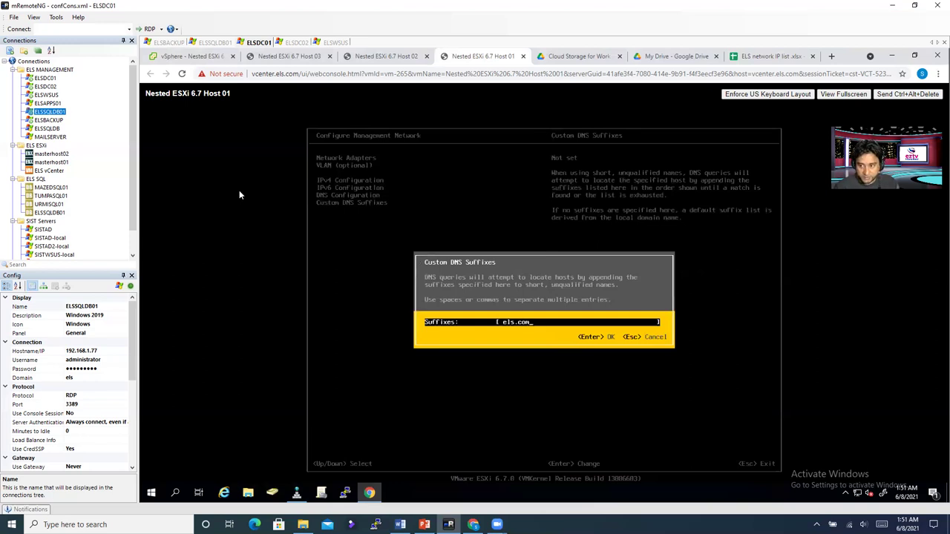
{"action": "key", "text": "Return"}
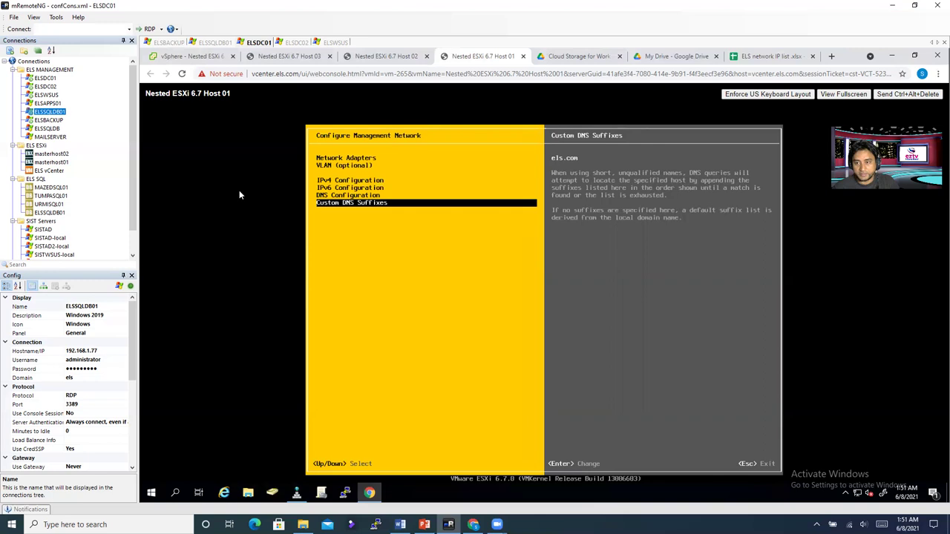
{"action": "key", "text": "Escape"}
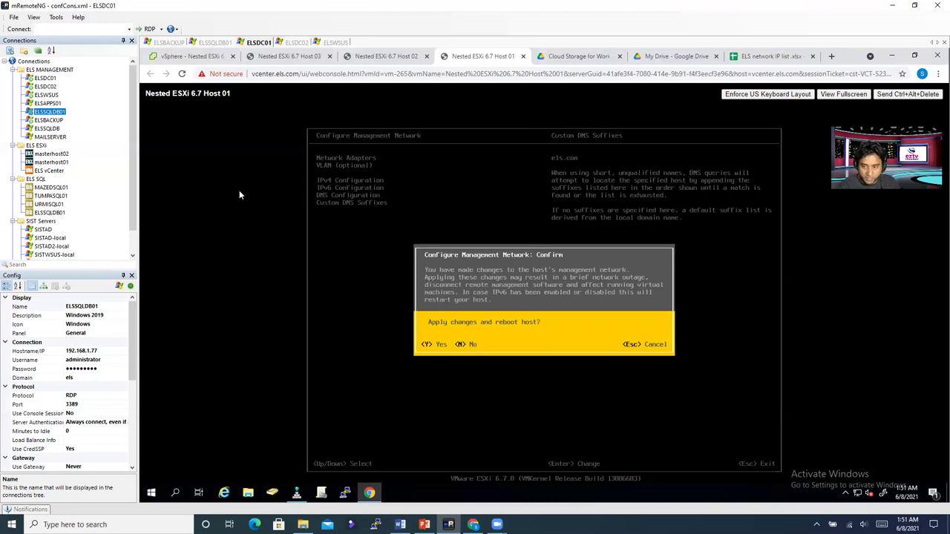
{"action": "key", "text": "Escape"}
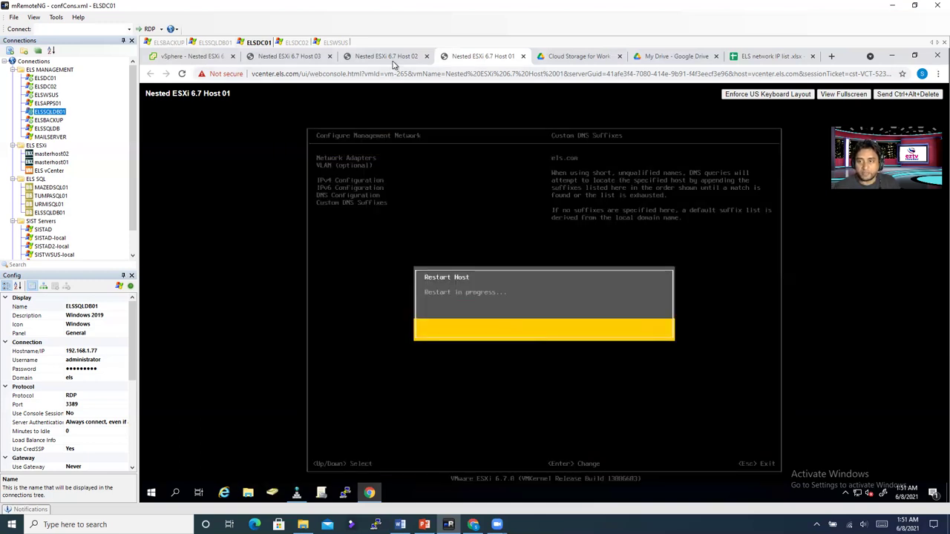
Step: Switch to the Nested ESXi 6.7 Host 02 console and log in as root with its password
{"action": "left_click", "coordinate": [396, 57]}
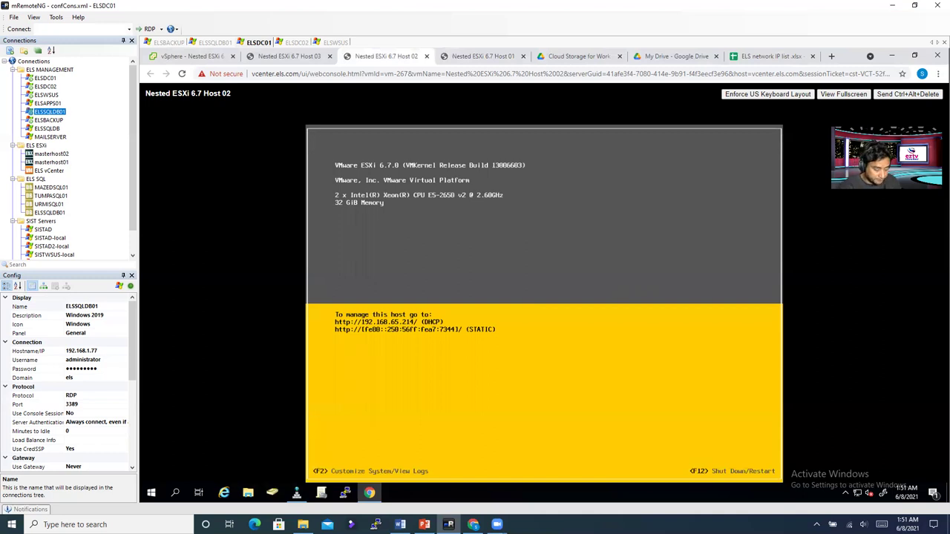
{"action": "key", "text": "F2"}
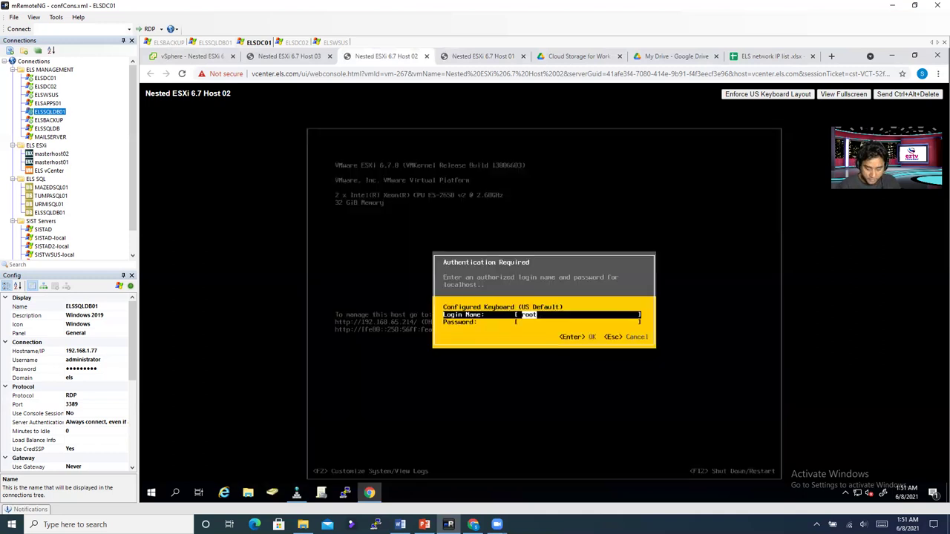
{"action": "key", "text": "Tab"}
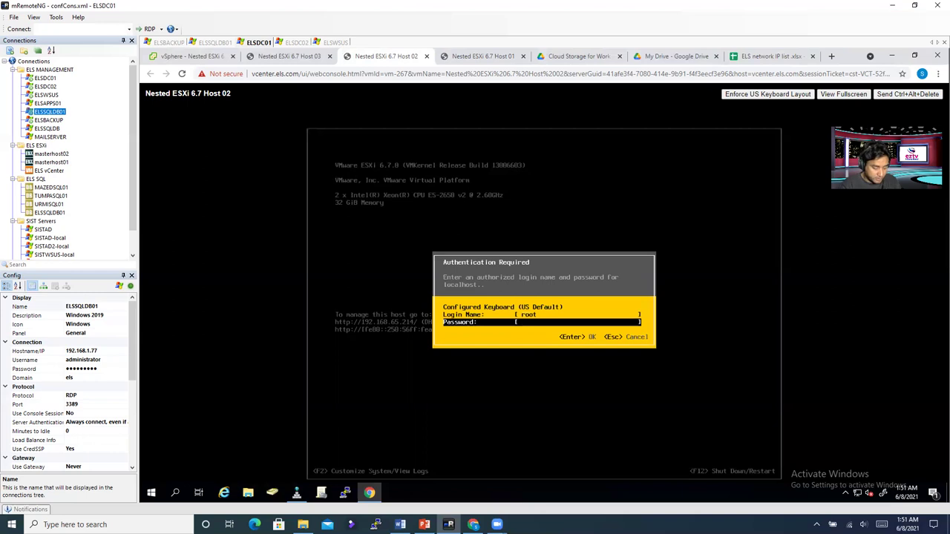
{"action": "type", "text": "********"}
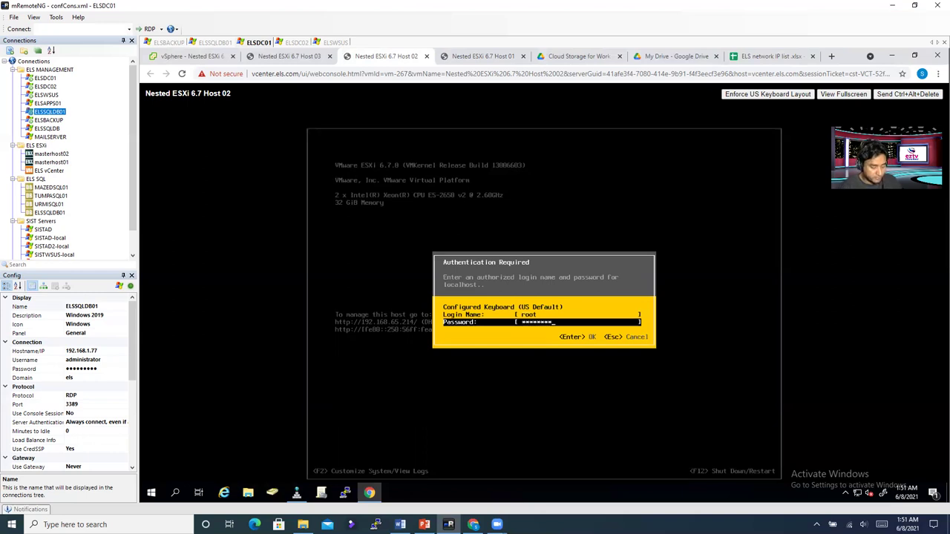
{"action": "key", "text": "Return"}
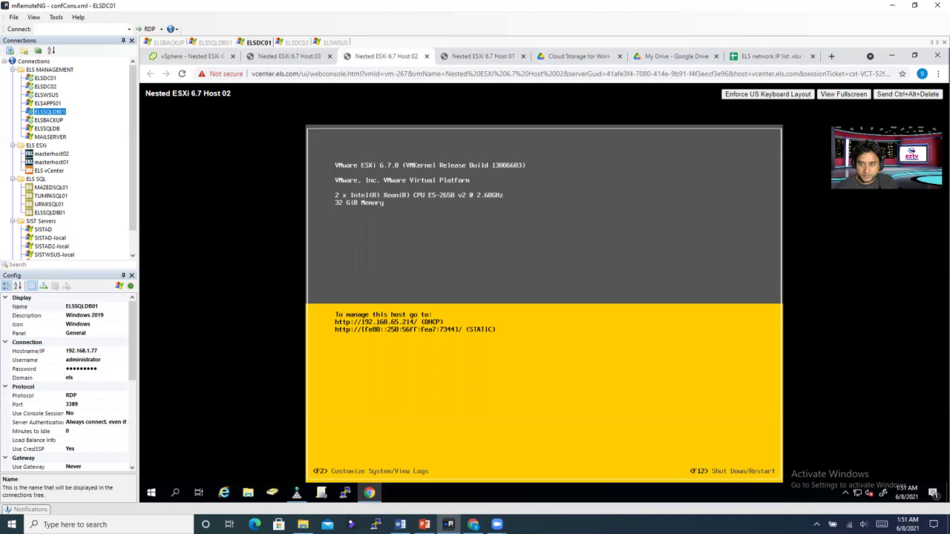
Step: Select both vmnic0 and vmnic1 as Host 02's management network adapters
{"action": "key", "text": "Down"}
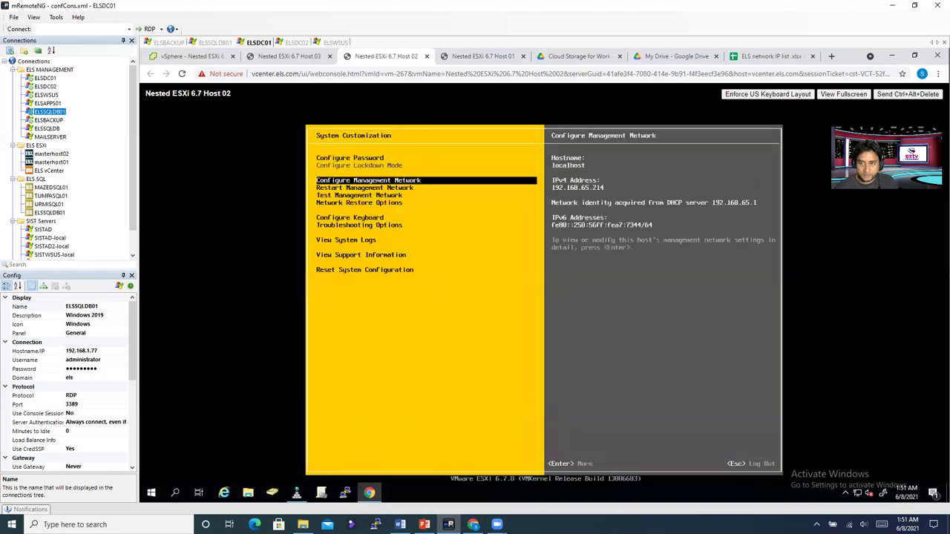
{"action": "key", "text": "Return"}
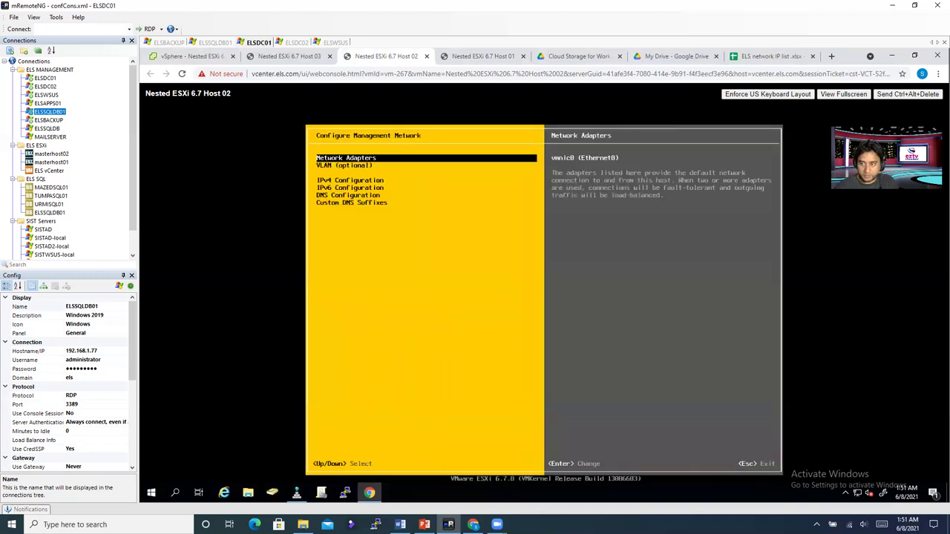
{"action": "key", "text": "Return"}
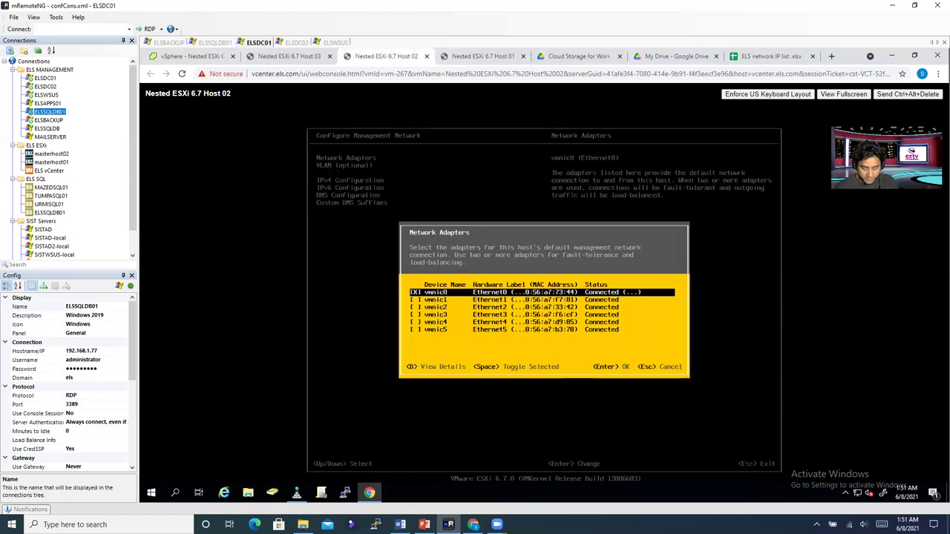
{"action": "key", "text": "Down"}
{"action": "key", "text": "space"}
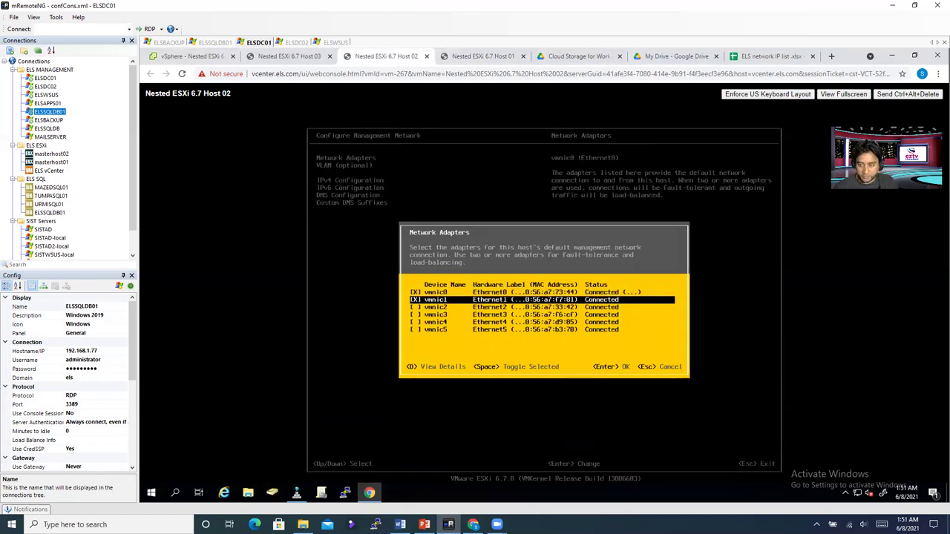
{"action": "key", "text": "Return"}
Step: Set the management network VLAN ID to 4095
{"action": "key", "text": "Down"}
{"action": "key", "text": "Return"}
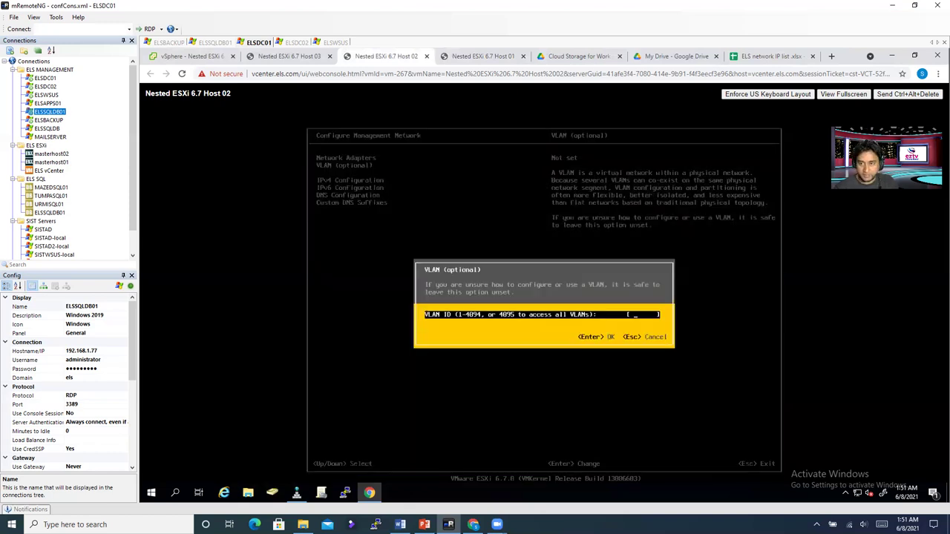
{"action": "type", "text": "4095"}
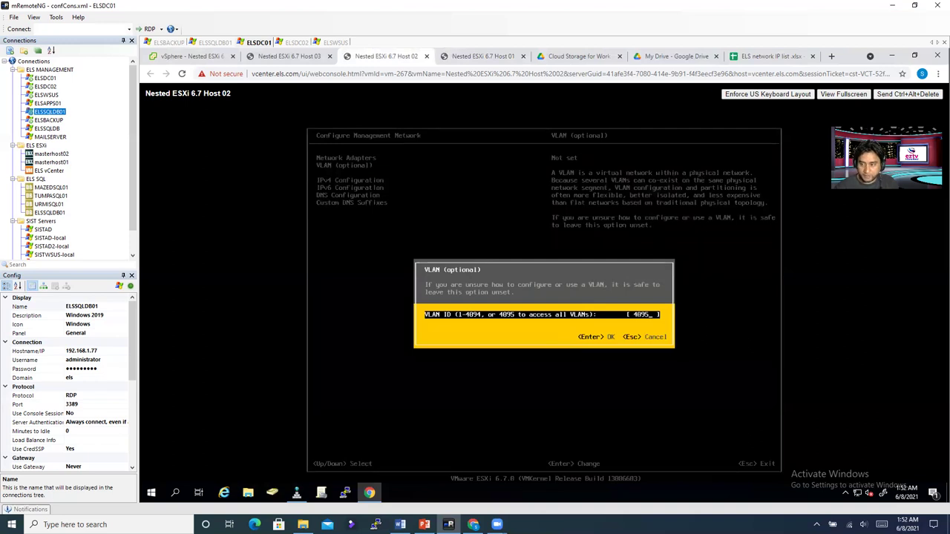
{"action": "key", "text": "Return"}
{"action": "key", "text": "Return"}
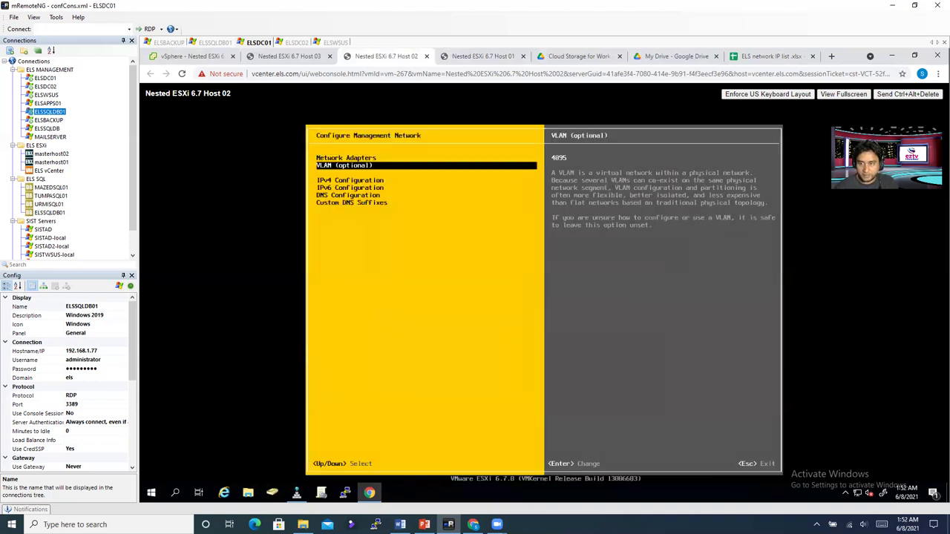
Step: Switch IPv4 to a static address of 192.168.65.12 and save
{"action": "key", "text": "Down"}
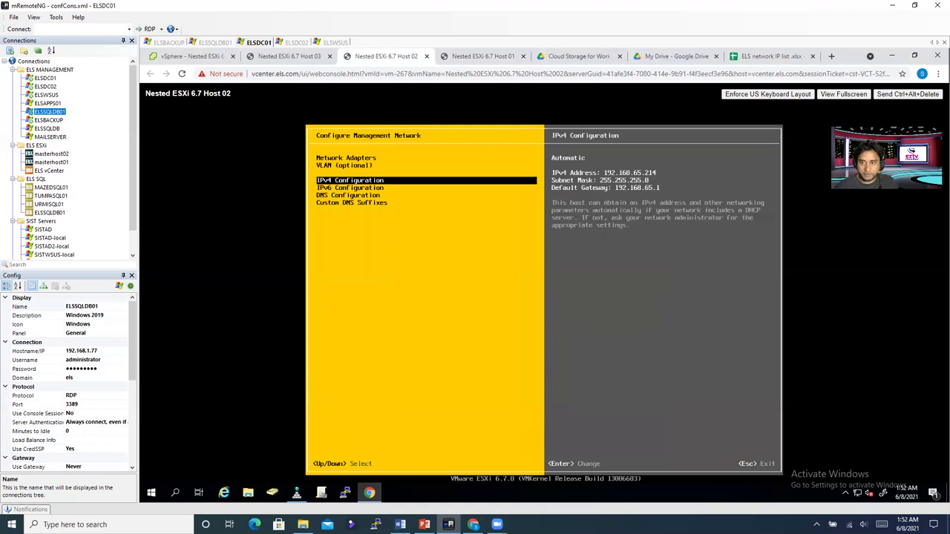
{"action": "key", "text": "Return"}
{"action": "key", "text": "Down"}
{"action": "key", "text": "Down"}
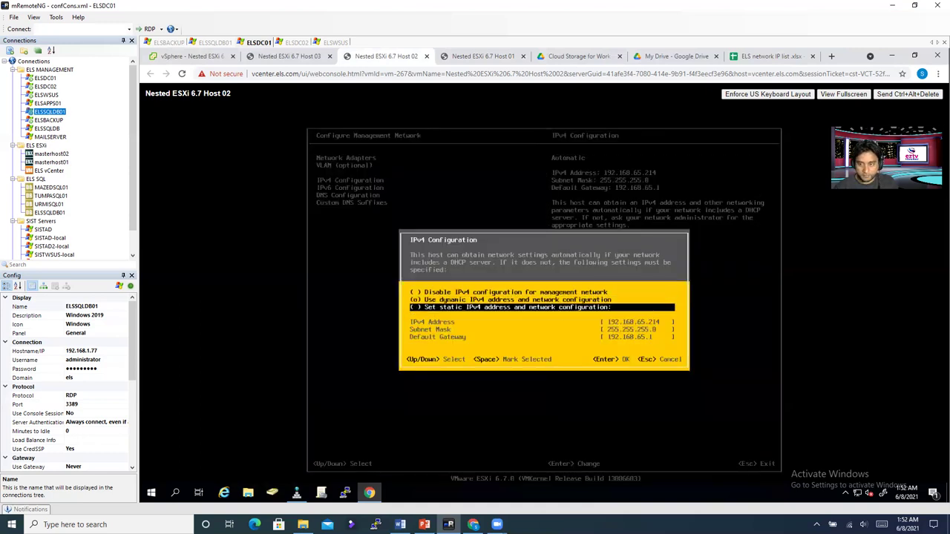
{"action": "key", "text": "space"}
{"action": "key", "text": "Down"}
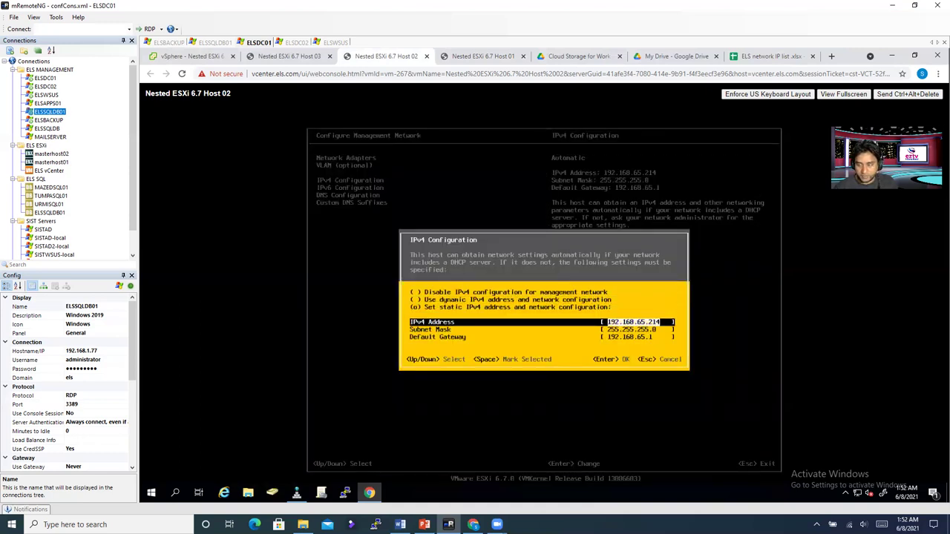
{"action": "key", "text": "BackSpace"}
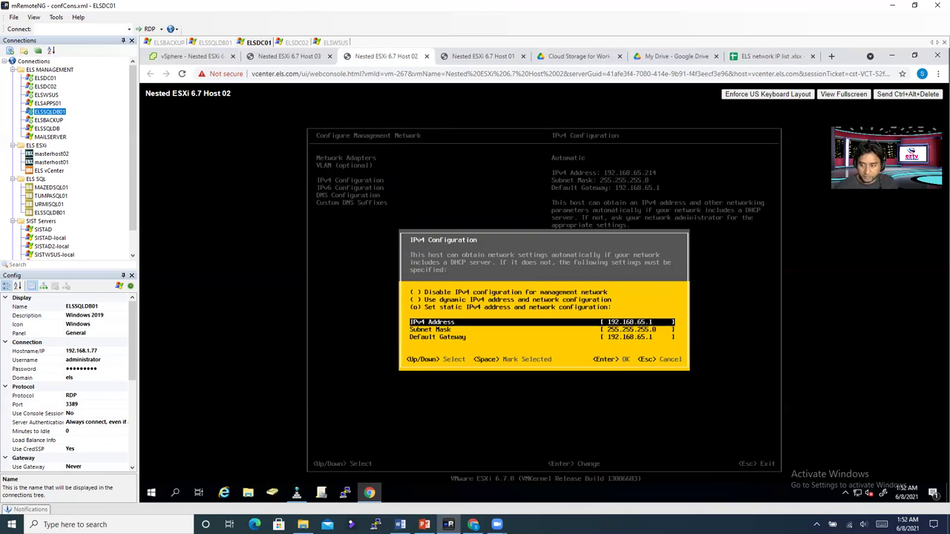
{"action": "key", "text": "Return"}
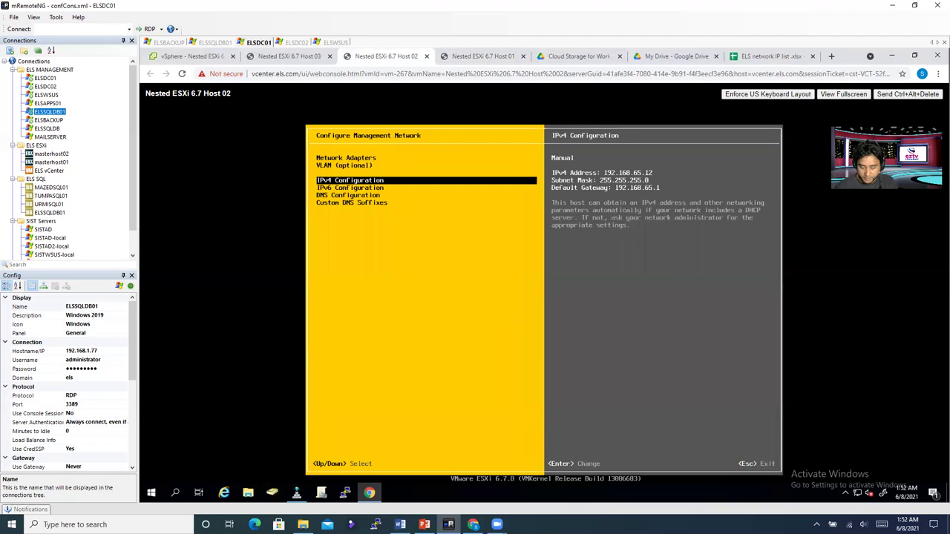
Step: Disable IPv6 on Host 02's management network
{"action": "key", "text": "Down"}
{"action": "key", "text": "Return"}
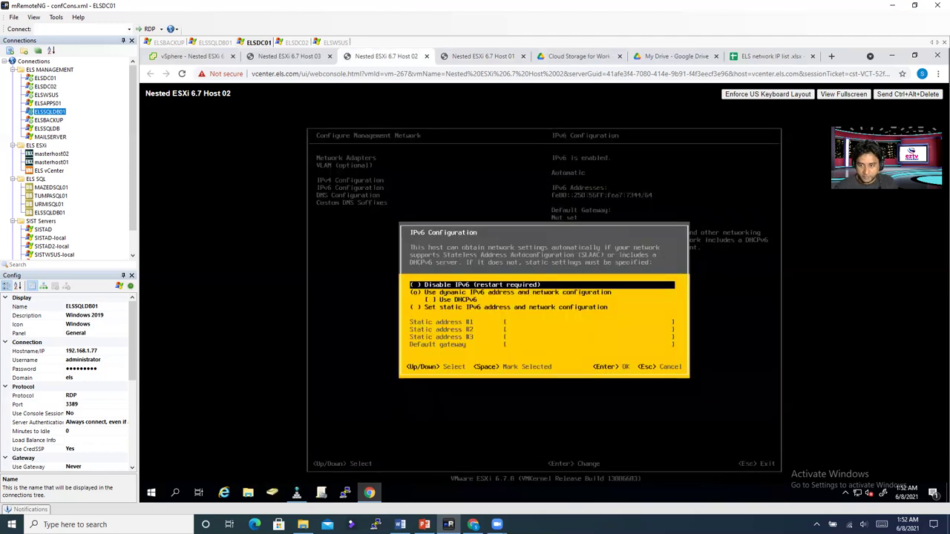
{"action": "key", "text": "space"}
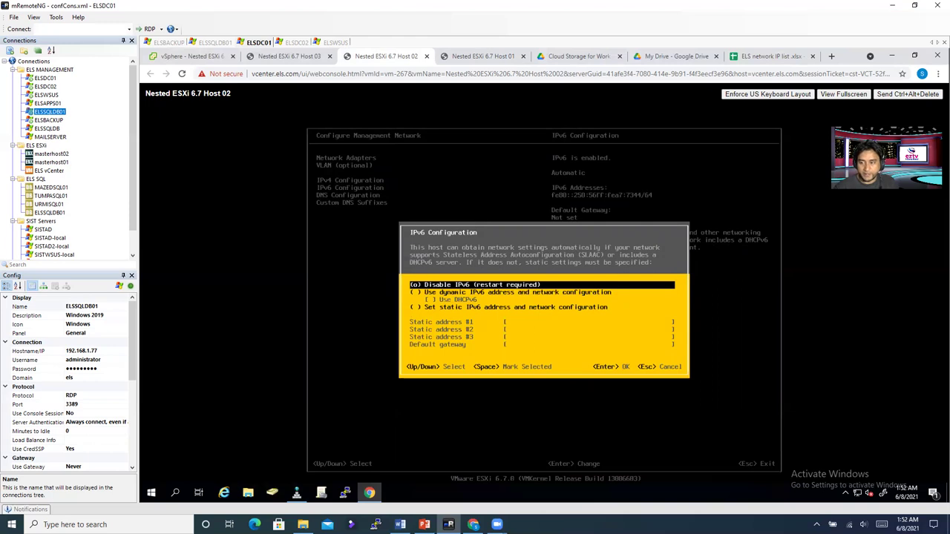
{"action": "key", "text": "Return"}
Step: Use manual DNS servers 192.168.1.2 and 192.168.1.3 and enter hostname nestedehost02
{"action": "key", "text": "Down"}
{"action": "key", "text": "Return"}
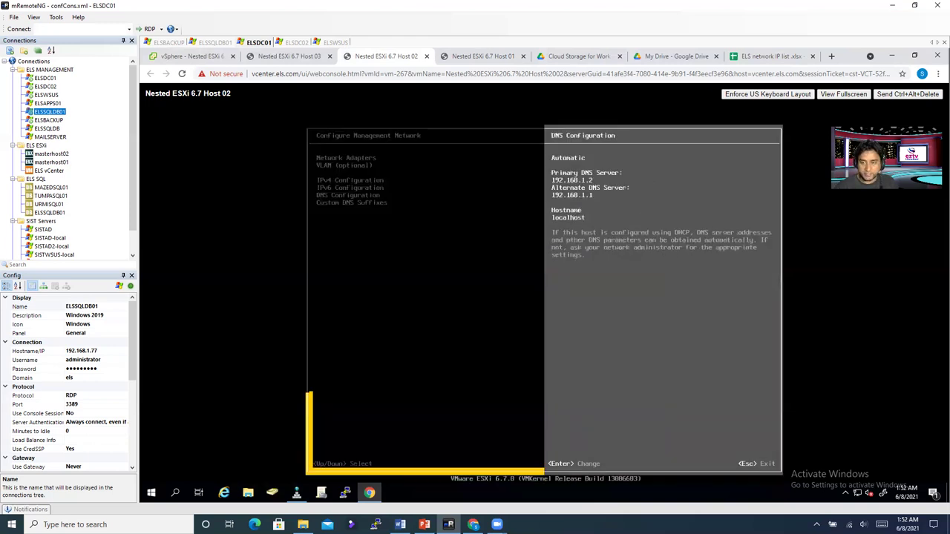
{"action": "key", "text": "Down"}
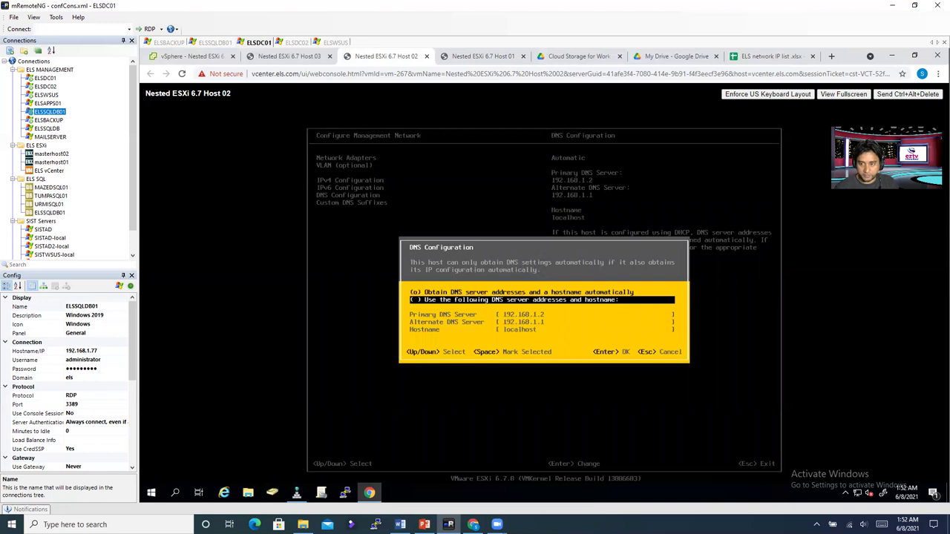
{"action": "key", "text": "space"}
{"action": "key", "text": "Down"}
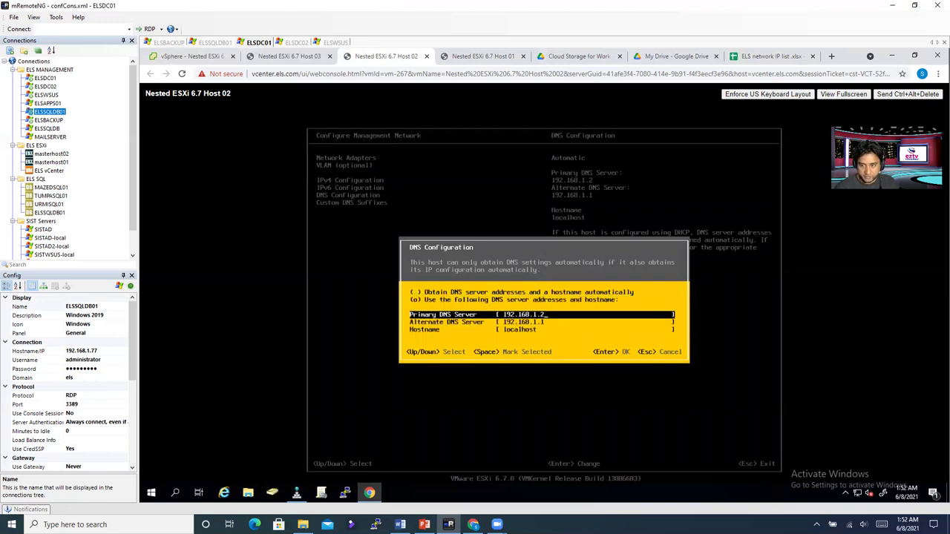
{"action": "key", "text": "Down"}
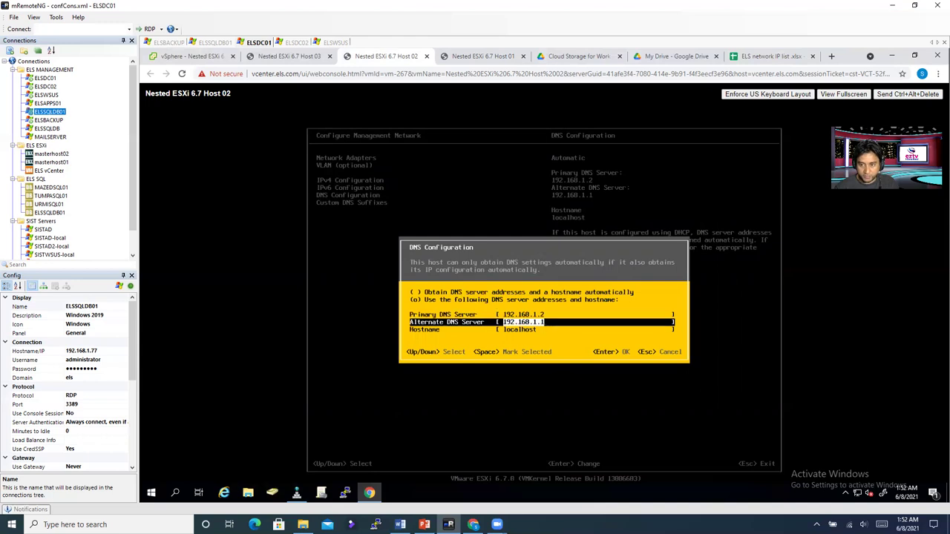
{"action": "key", "text": "BackSpace"}
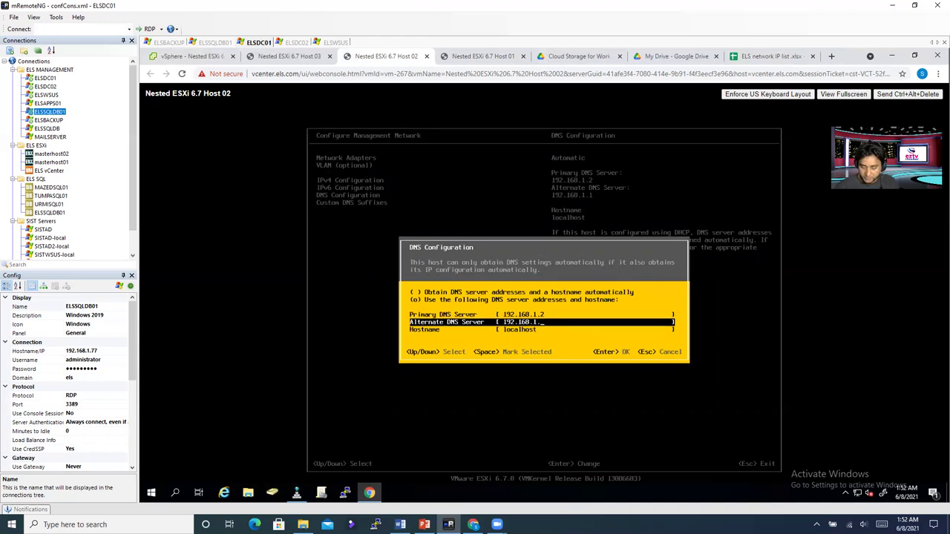
{"action": "type", "text": "3"}
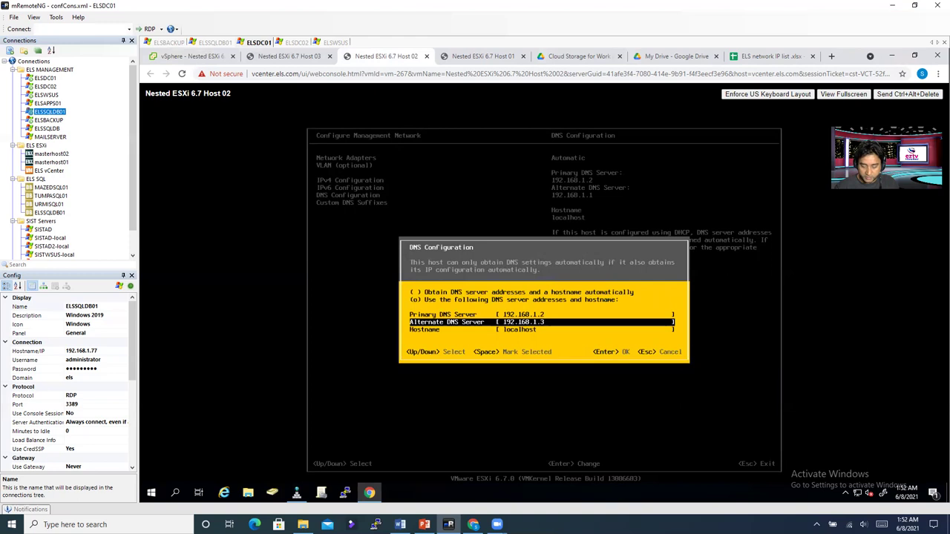
{"action": "key", "text": "Down"}
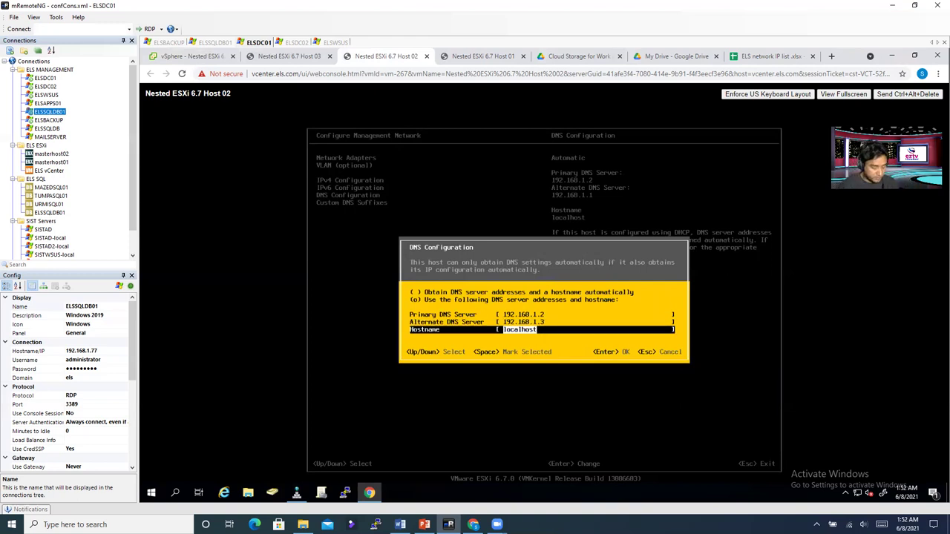
{"action": "type", "text": "nested"}
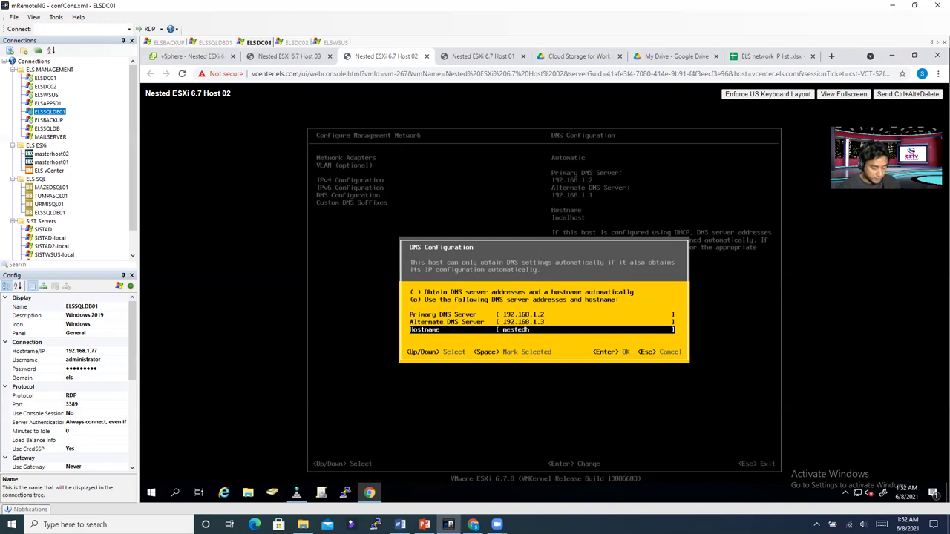
{"action": "type", "text": "ehost02"}
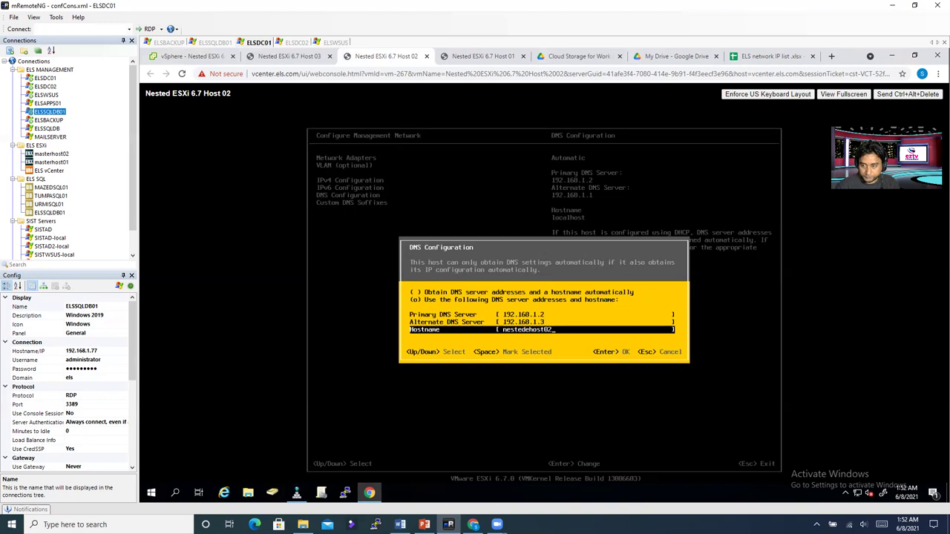
Step: Save the DNS settings and add els.com as Host 02's custom DNS suffix
{"action": "key", "text": "Return"}
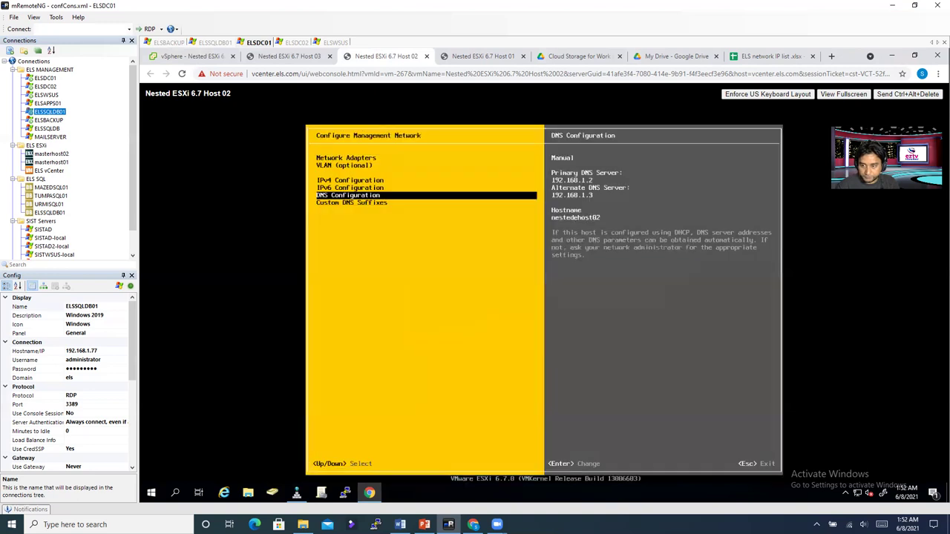
{"action": "key", "text": "Down"}
{"action": "key", "text": "Return"}
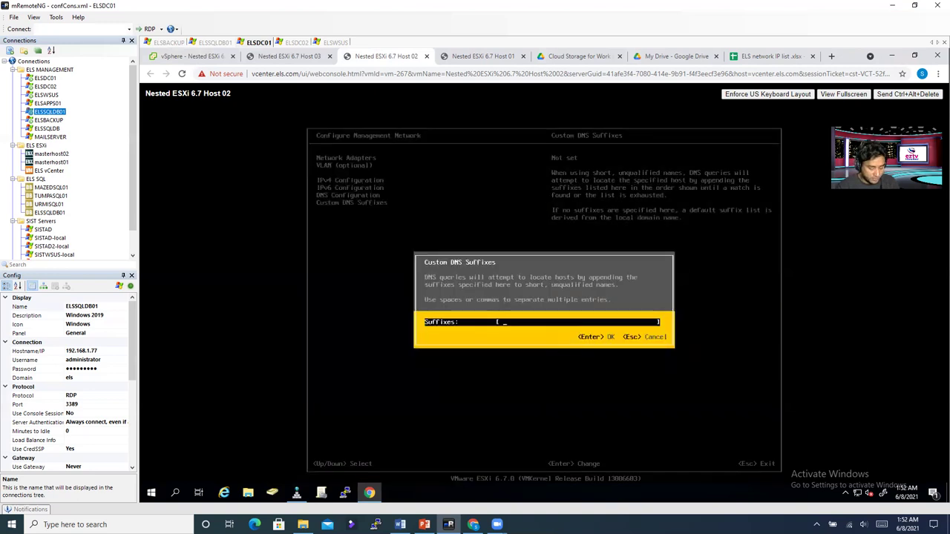
{"action": "type", "text": "els.com"}
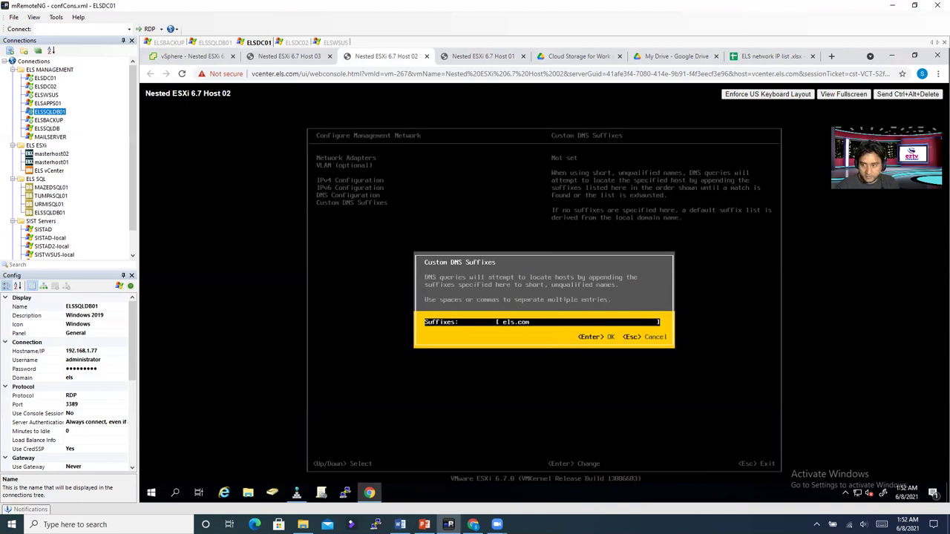
{"action": "key", "text": "Return"}
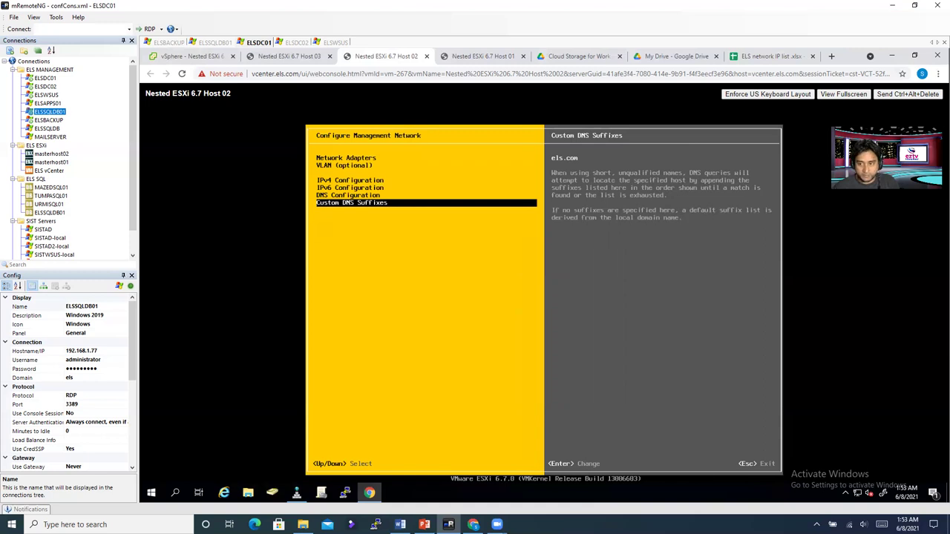
Step: Exit network configuration, apply the changes and restart Host 02
{"action": "key", "text": "Escape"}
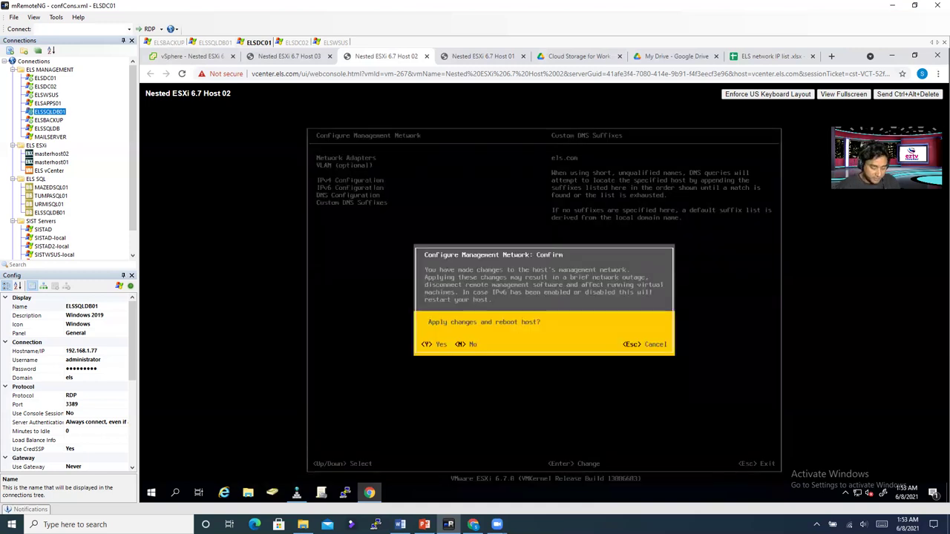
{"action": "key", "text": "Escape"}
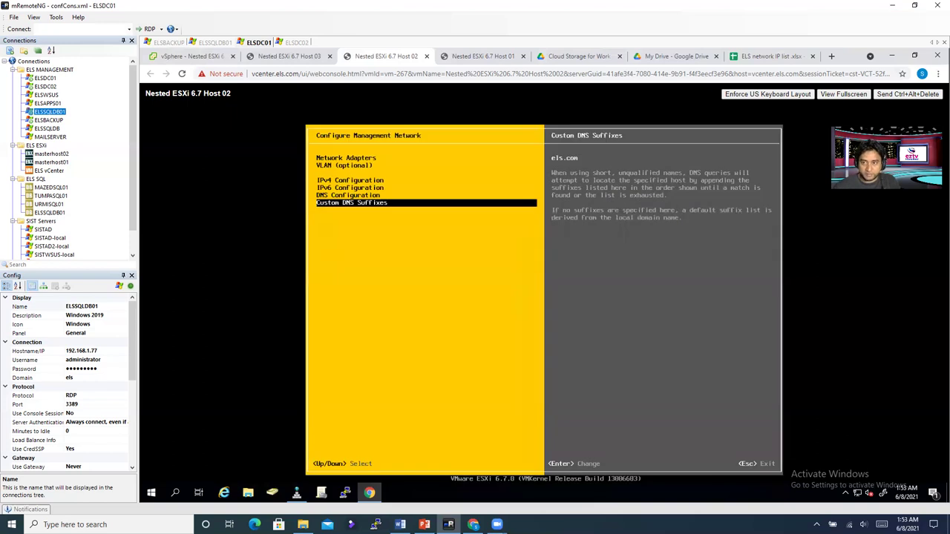
{"action": "key", "text": "Escape"}
Step: Confirm Host 02's restart, then move to the Host 03 console
{"action": "key", "text": "y"}
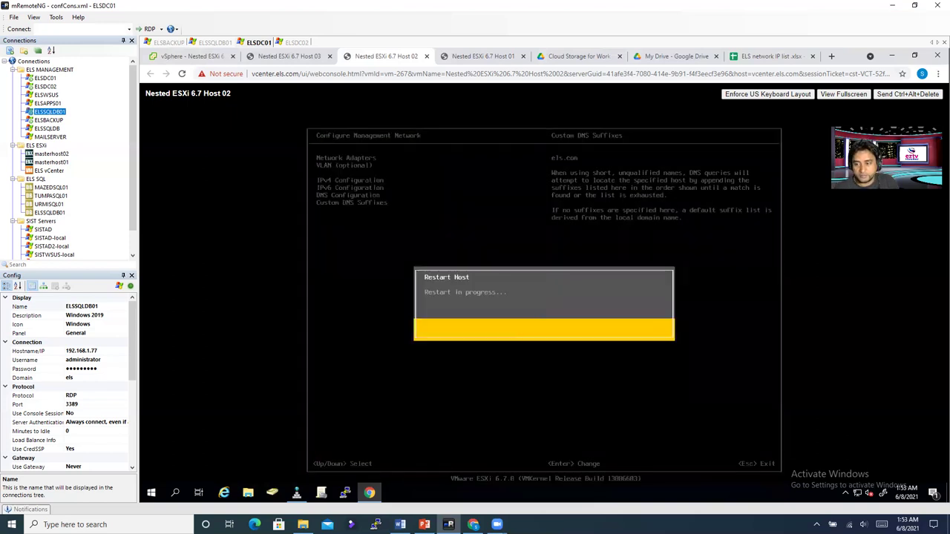
{"action": "left_click", "coordinate": [470, 57]}
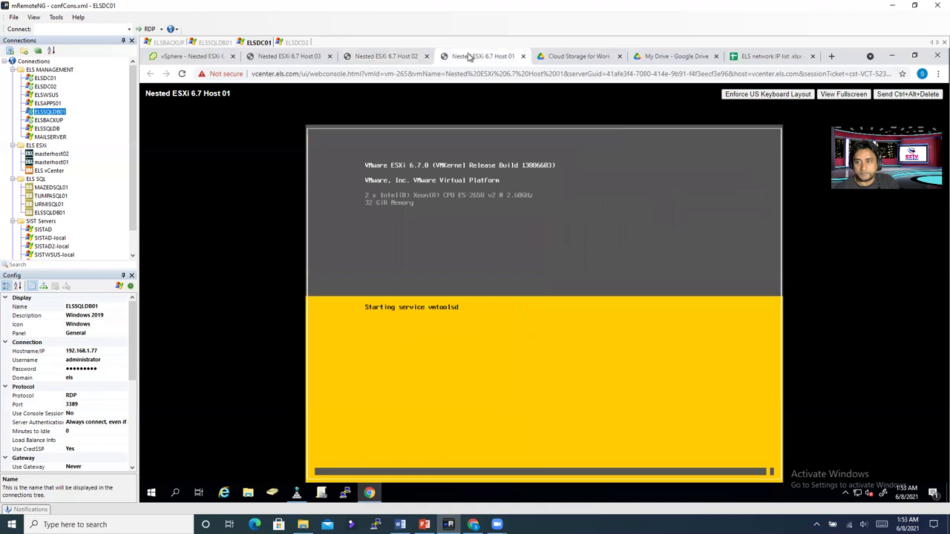
{"action": "left_click", "coordinate": [391, 59]}
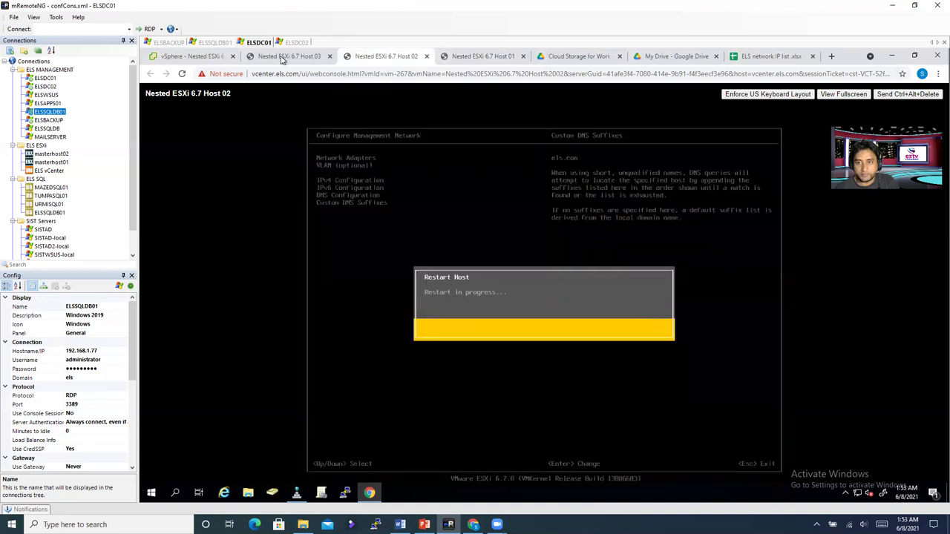
{"action": "left_click", "coordinate": [284, 60]}
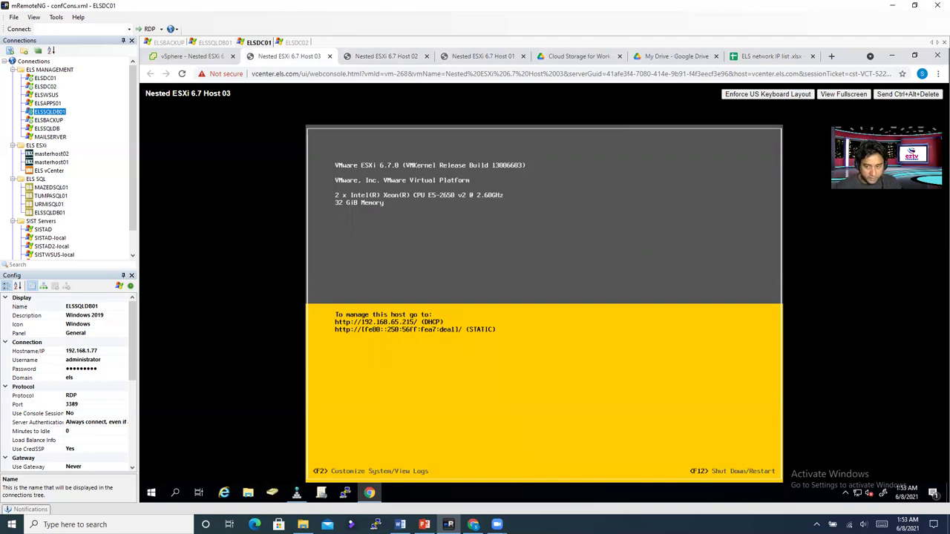
Step: Log in as root on Host 03's console with its password
{"action": "key", "text": "F2"}
{"action": "key", "text": "Tab"}
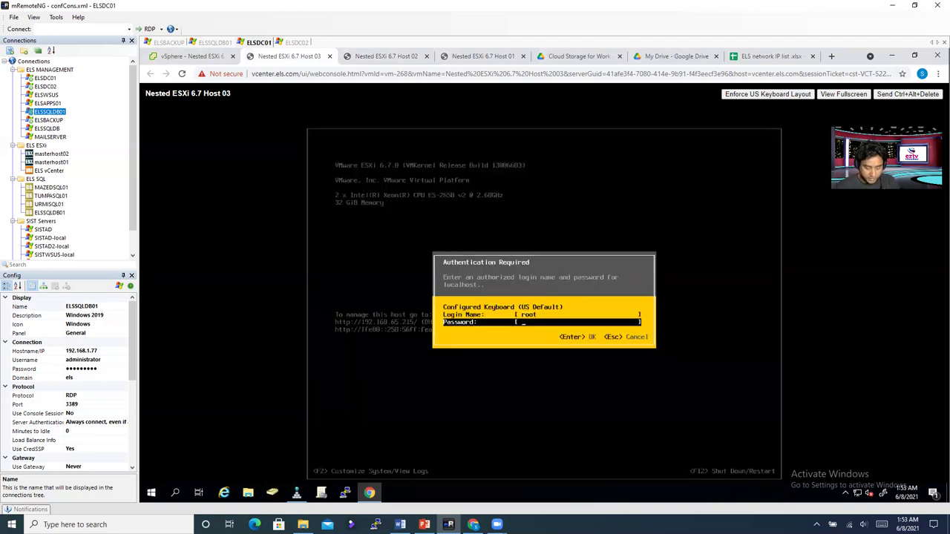
{"action": "type", "text": "*********"}
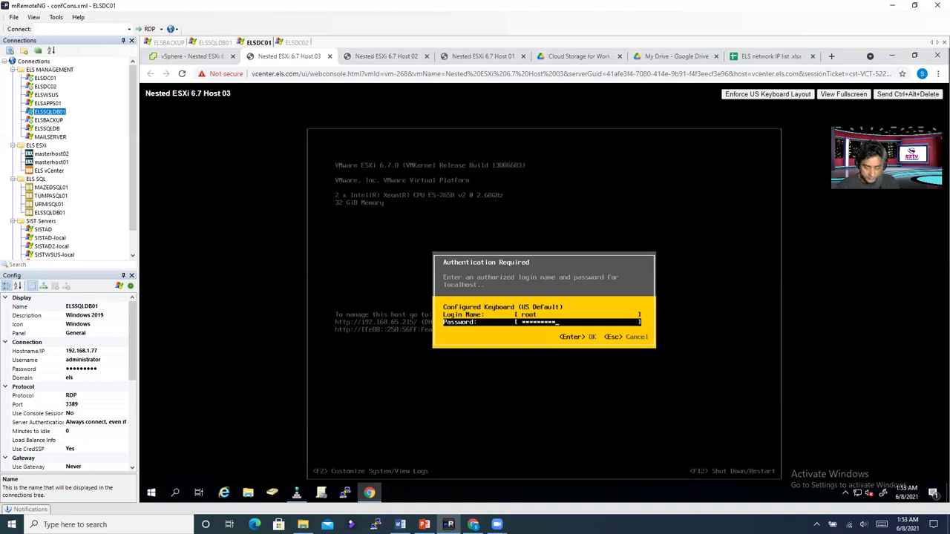
{"action": "key", "text": "Return"}
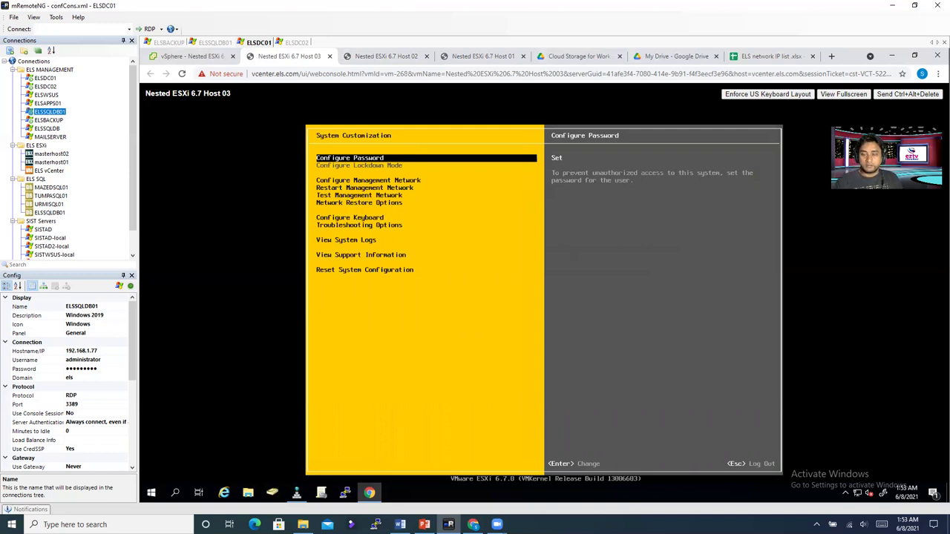
Step: Select vmnic0 and vmnic1 as Host 03's management network adapters
{"action": "key", "text": "Down"}
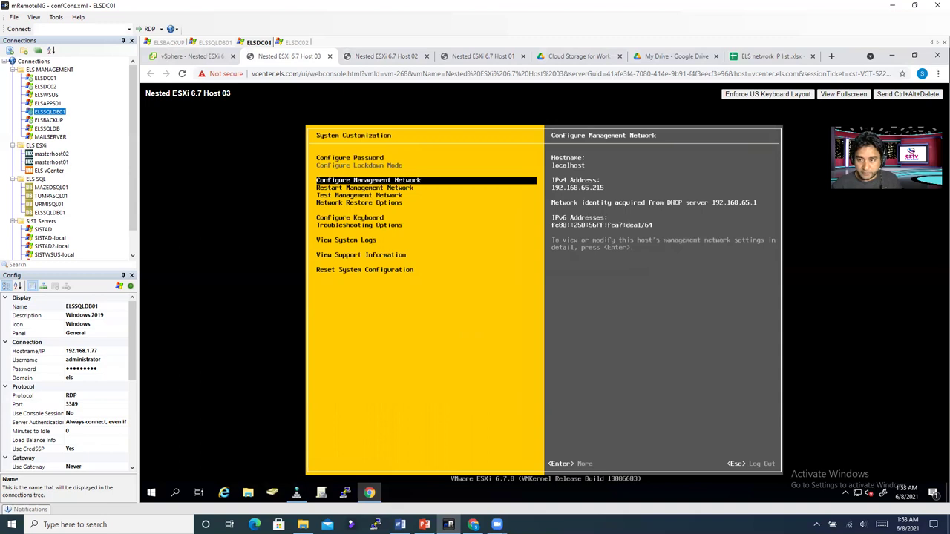
{"action": "key", "text": "Return"}
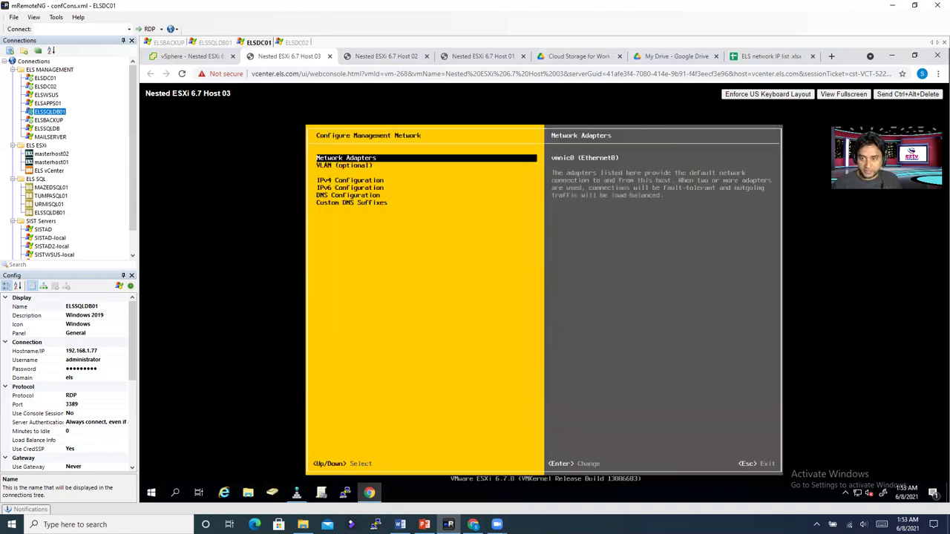
{"action": "key", "text": "Return"}
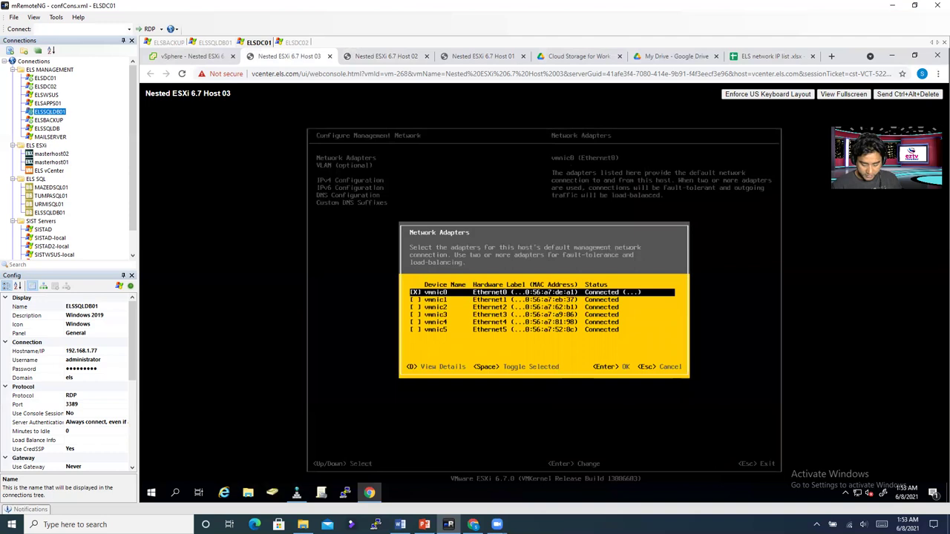
{"action": "key", "text": "Down"}
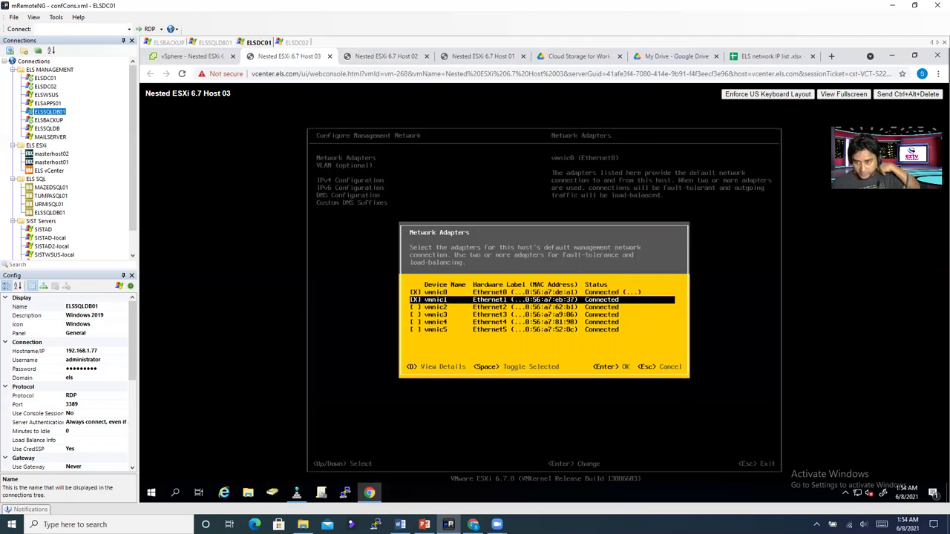
{"action": "key", "text": "Return"}
Step: Set VLAN ID 4095 and dismiss the resulting warning
{"action": "key", "text": "Down"}
{"action": "key", "text": "Return"}
{"action": "type", "text": "4095"}
{"action": "key", "text": "Return"}
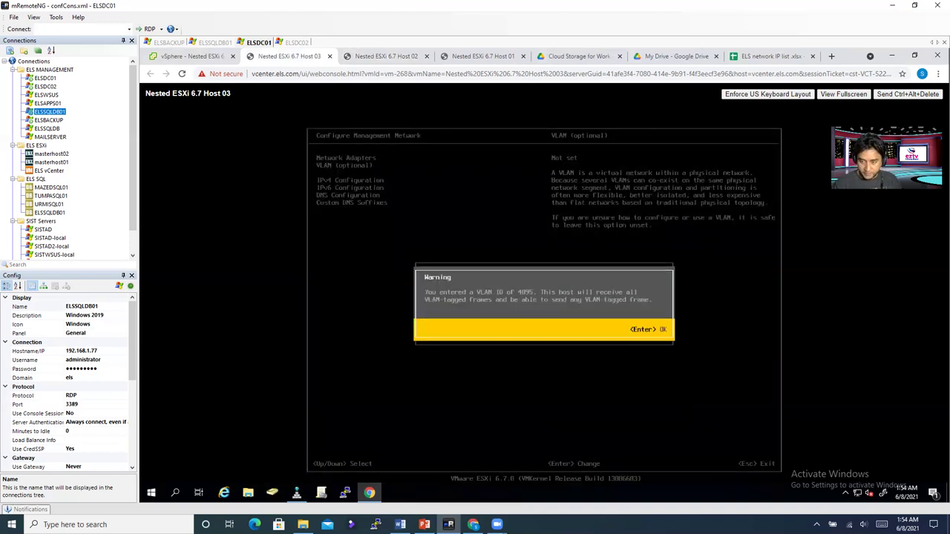
{"action": "key", "text": "Return"}
Step: Give Host 03 the static IPv4 address 192.168.65.13
{"action": "key", "text": "Down"}
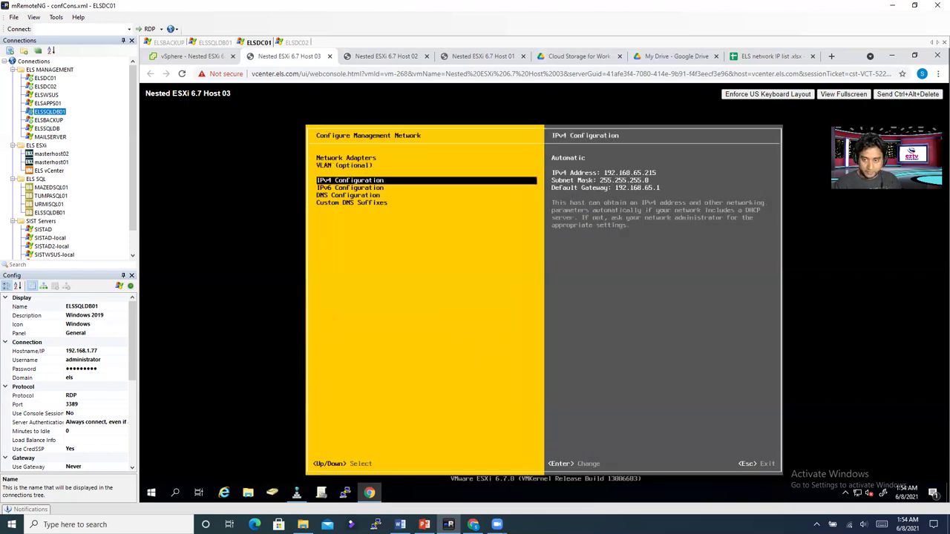
{"action": "key", "text": "Return"}
{"action": "key", "text": "Down"}
{"action": "key", "text": "Down"}
{"action": "key", "text": "space"}
{"action": "key", "text": "Down"}
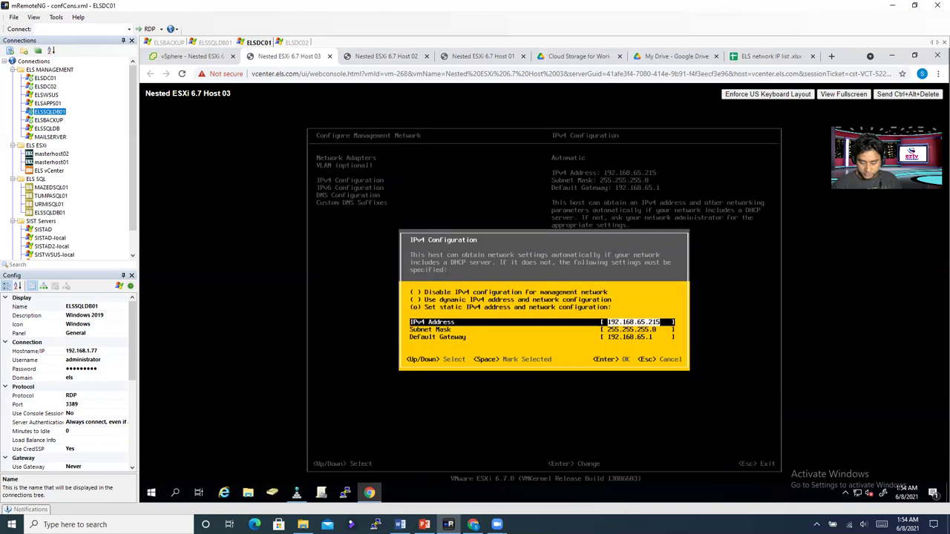
{"action": "key", "text": "BackSpace"}
{"action": "key", "text": "BackSpace"}
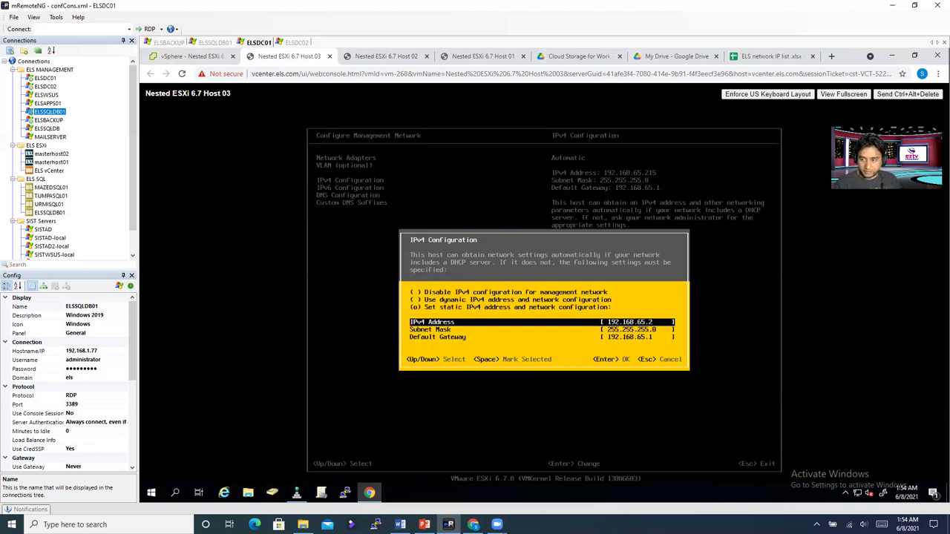
{"action": "type", "text": "13"}
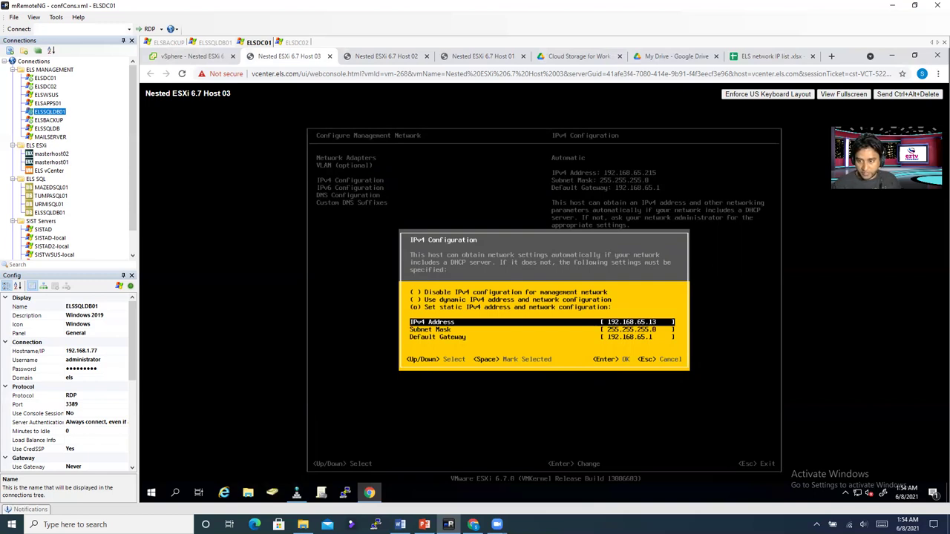
{"action": "key", "text": "Return"}
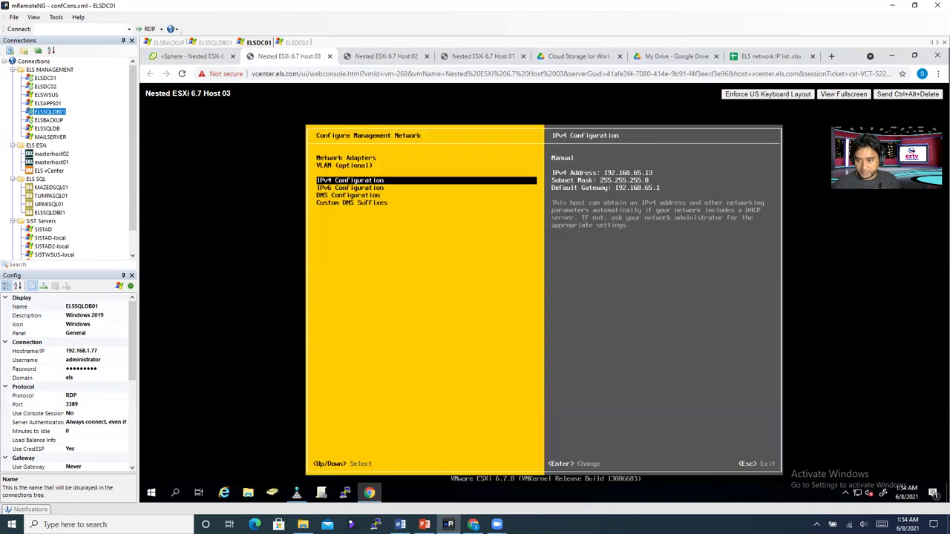
Step: Disable IPv6 on Host 03's management network
{"action": "key", "text": "Down"}
{"action": "key", "text": "Return"}
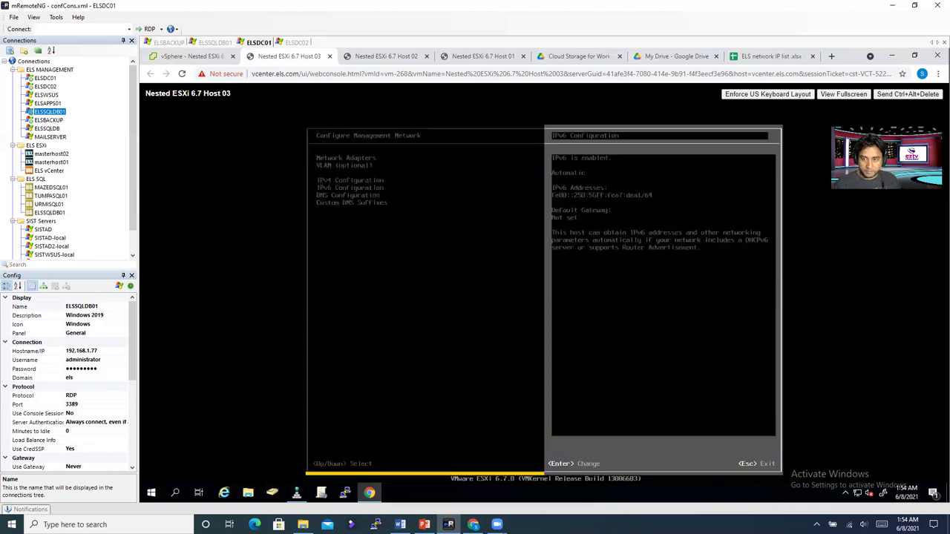
{"action": "key", "text": "space"}
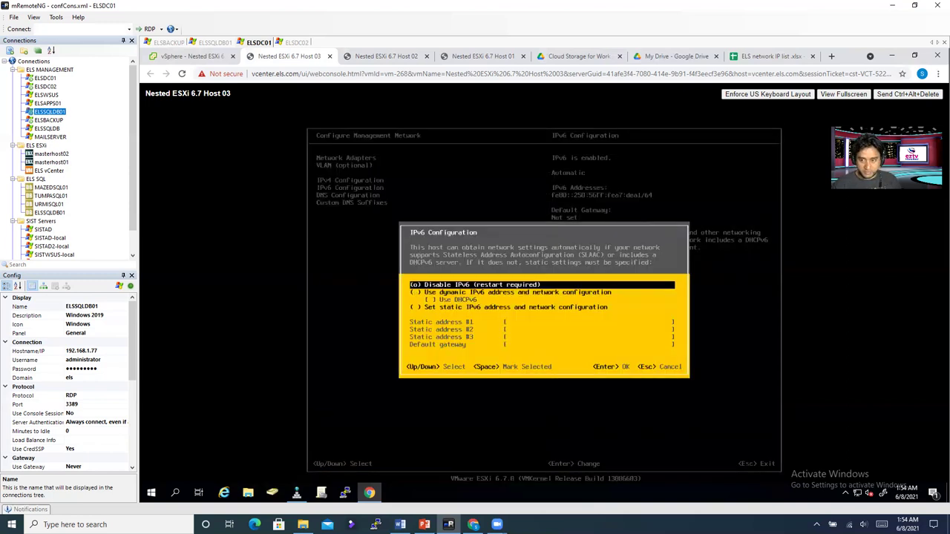
{"action": "key", "text": "Return"}
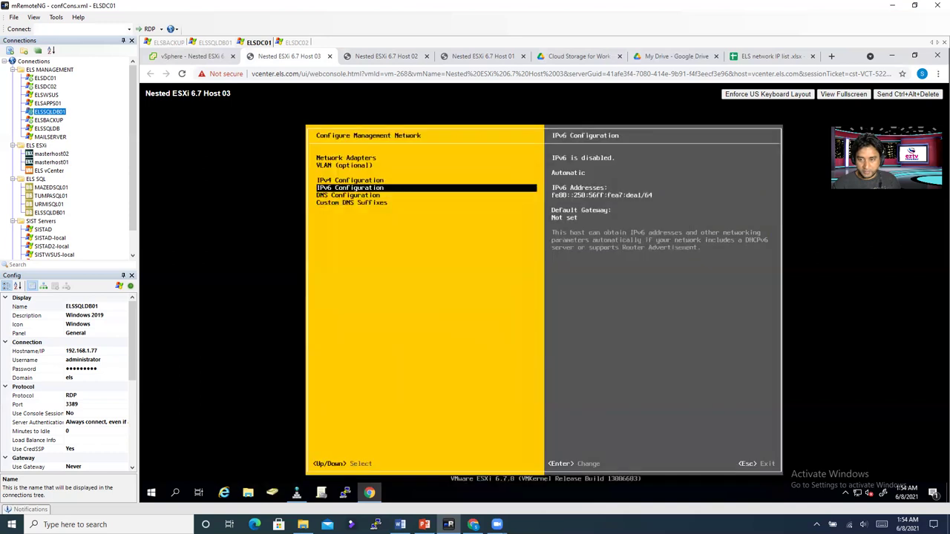
Step: Switch Host 03 to manual DNS servers 192.168.1.2 and 192.168.1.3
{"action": "key", "text": "Down"}
{"action": "key", "text": "Return"}
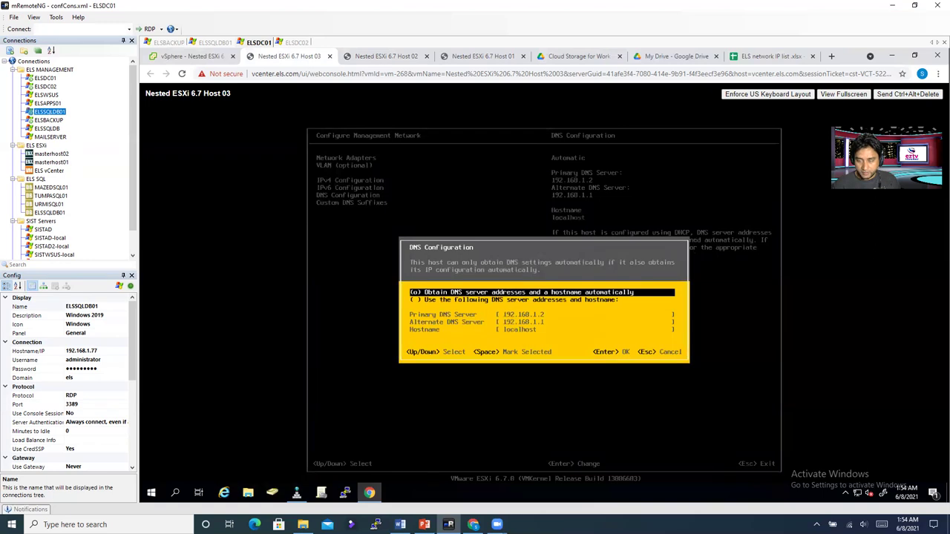
{"action": "key", "text": "Down"}
{"action": "key", "text": "space"}
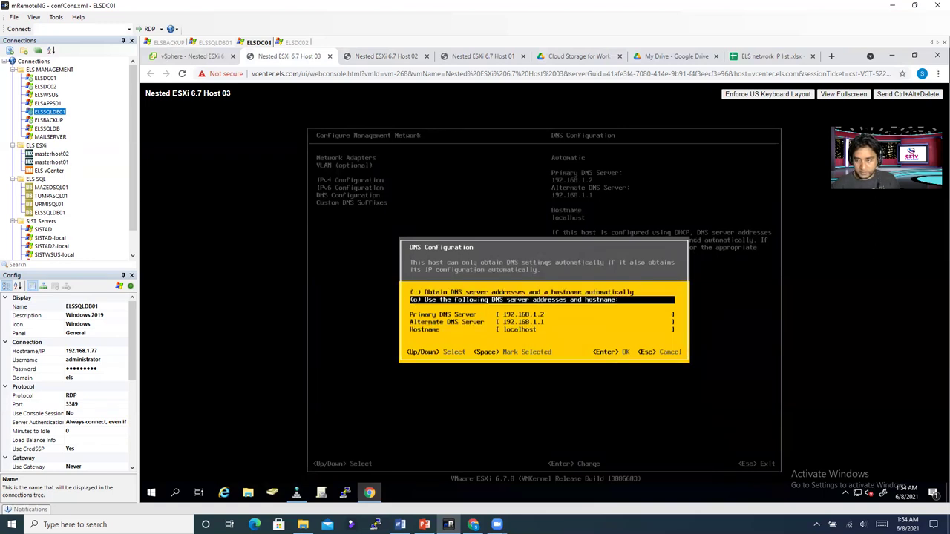
{"action": "key", "text": "Down"}
{"action": "key", "text": "End"}
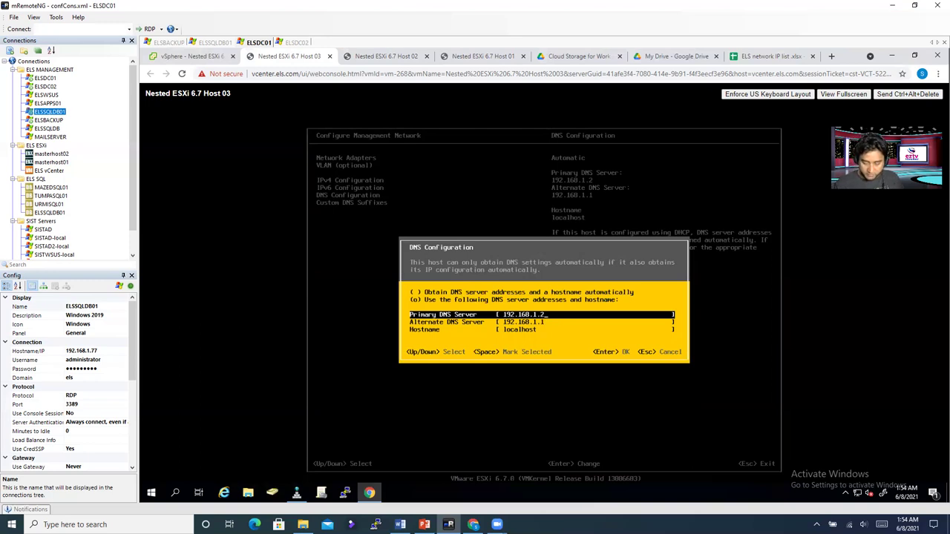
{"action": "key", "text": "Down"}
{"action": "key", "text": "Right"}
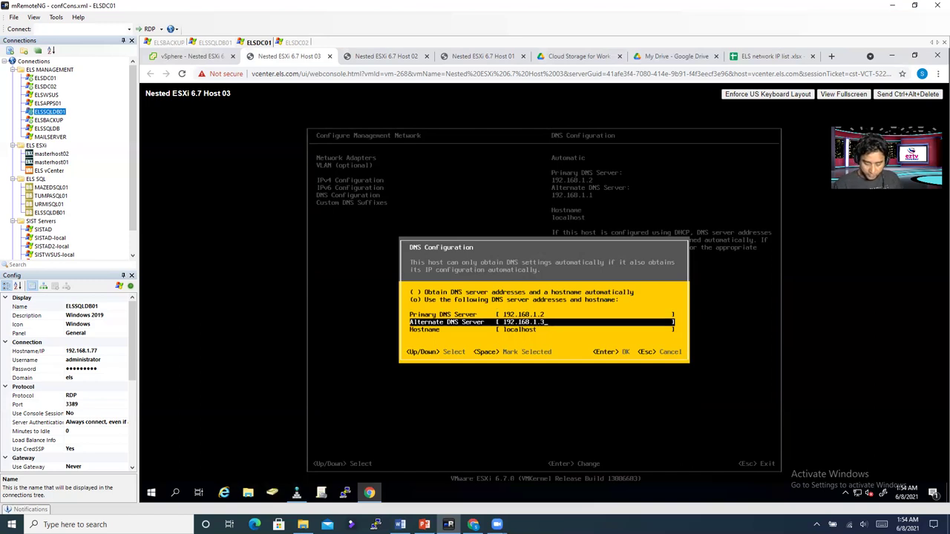
{"action": "type", "text": "3"}
Step: Enter hostname nestedehost03, fixing a typo, and save the DNS settings
{"action": "key", "text": "Down"}
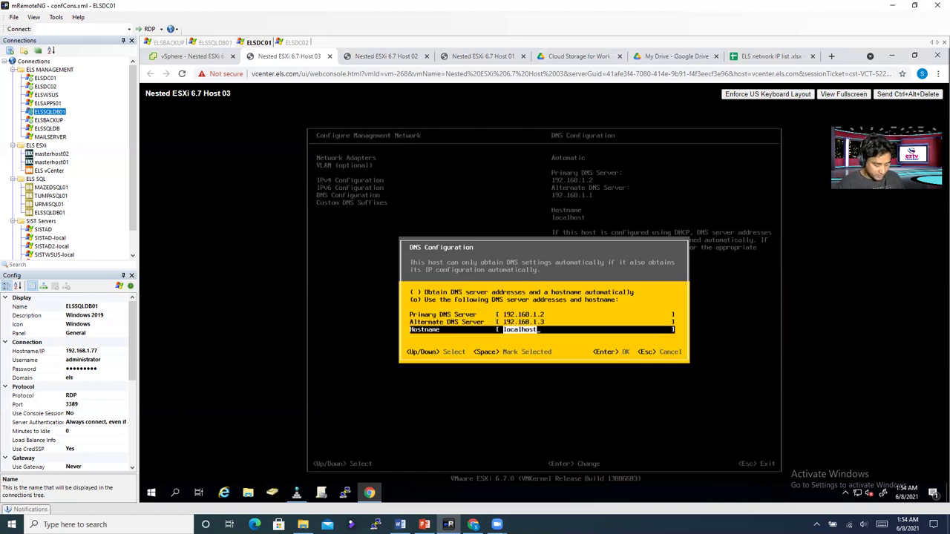
{"action": "type", "text": "nested"}
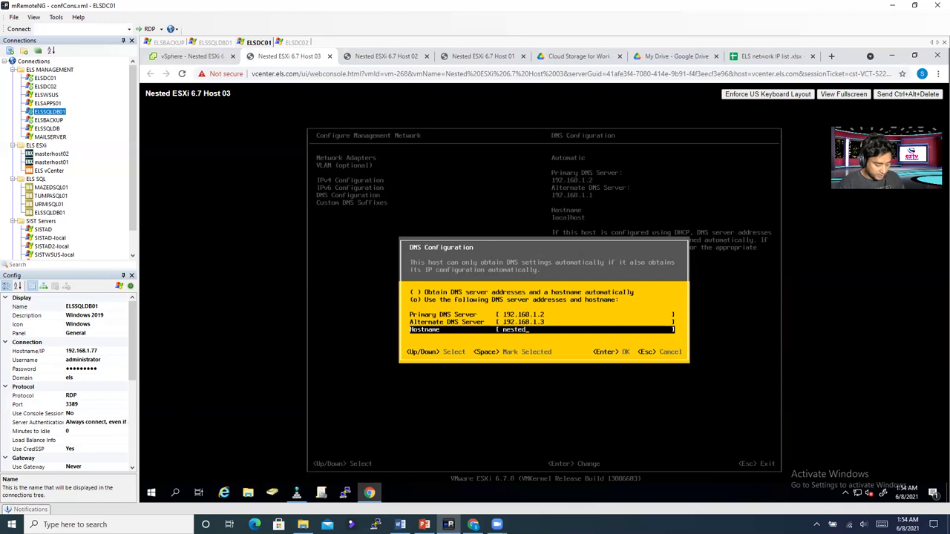
{"action": "type", "text": "esxi"}
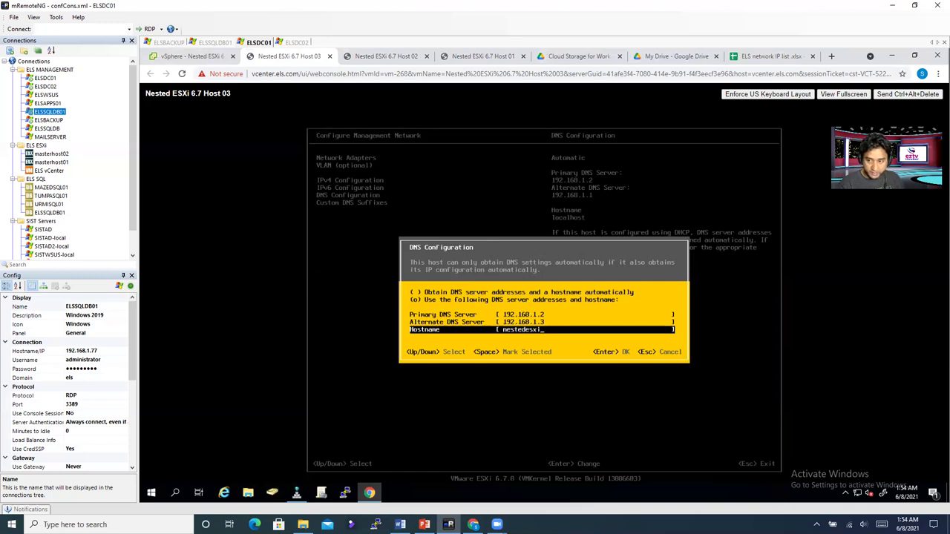
{"action": "key", "text": "BackSpace"}
{"action": "key", "text": "BackSpace"}
{"action": "key", "text": "BackSpace"}
{"action": "key", "text": "BackSpace"}
{"action": "key", "text": "BackSpace"}
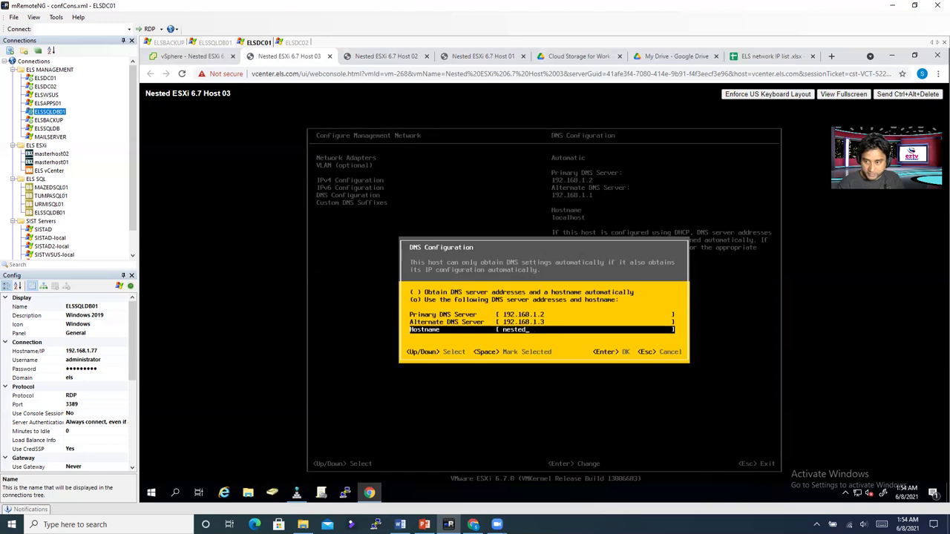
{"action": "type", "text": "dehost"}
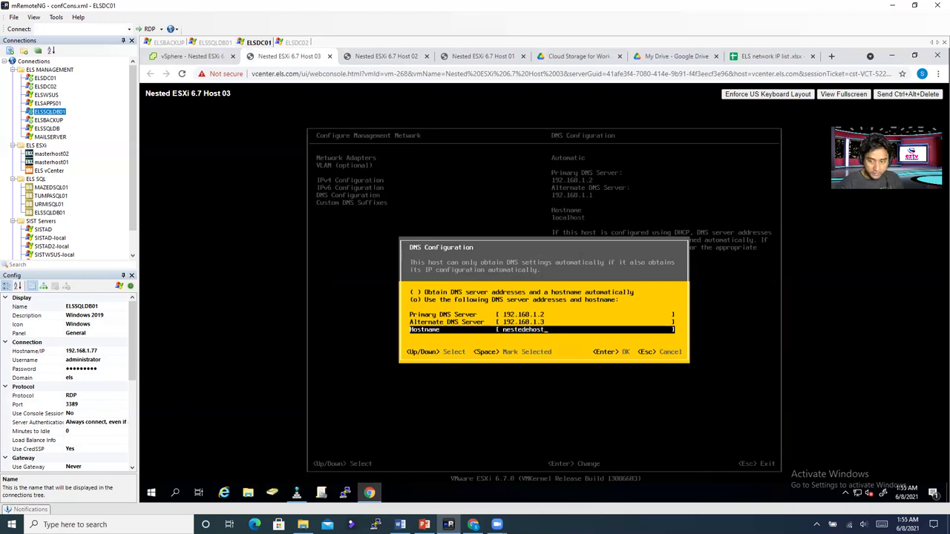
{"action": "type", "text": "03"}
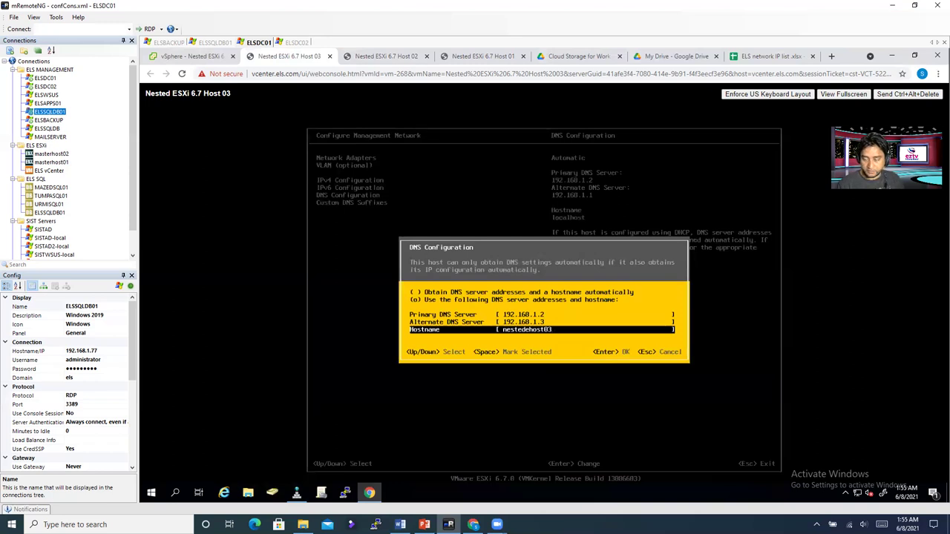
{"action": "key", "text": "Return"}
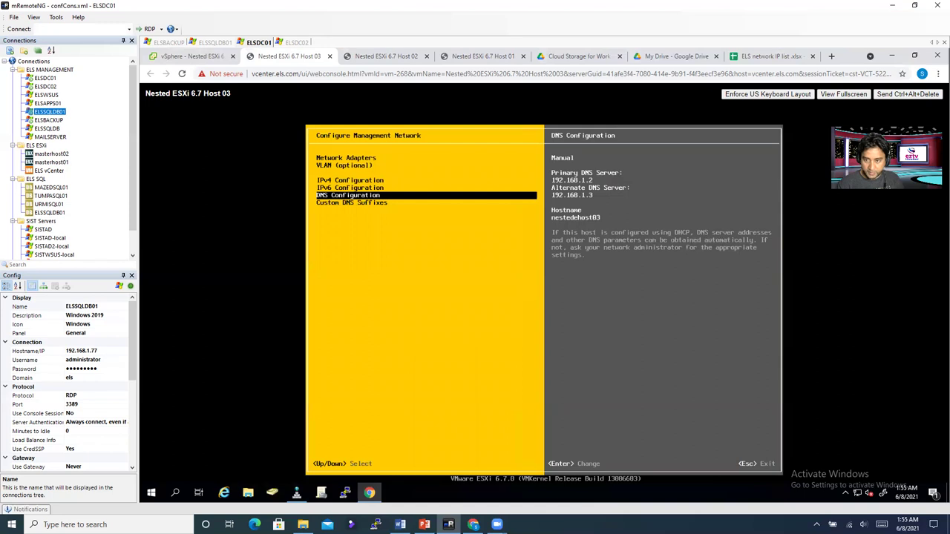
{"action": "key", "text": "Down"}
Step: Add els.com as Host 03's custom DNS suffix and exit network configuration to apply changes
{"action": "key", "text": "Return"}
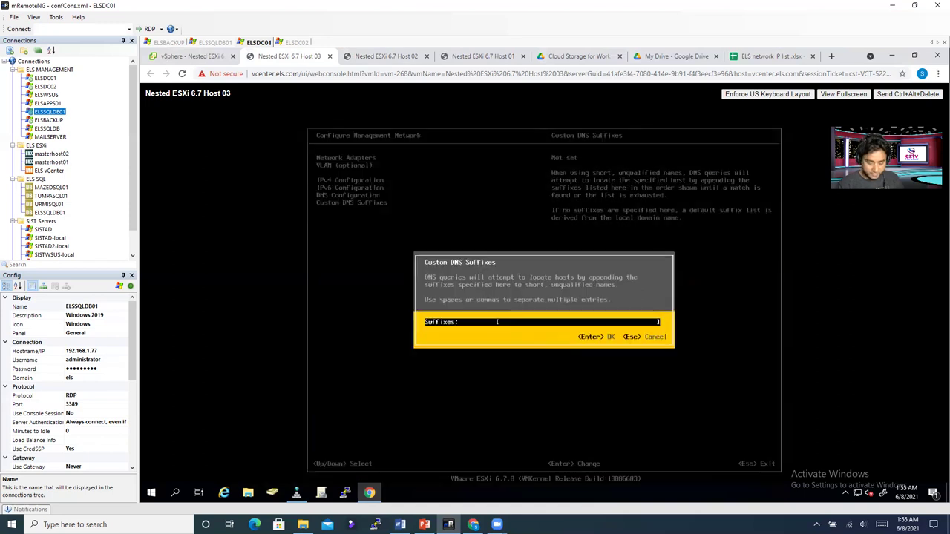
{"action": "type", "text": "els.com"}
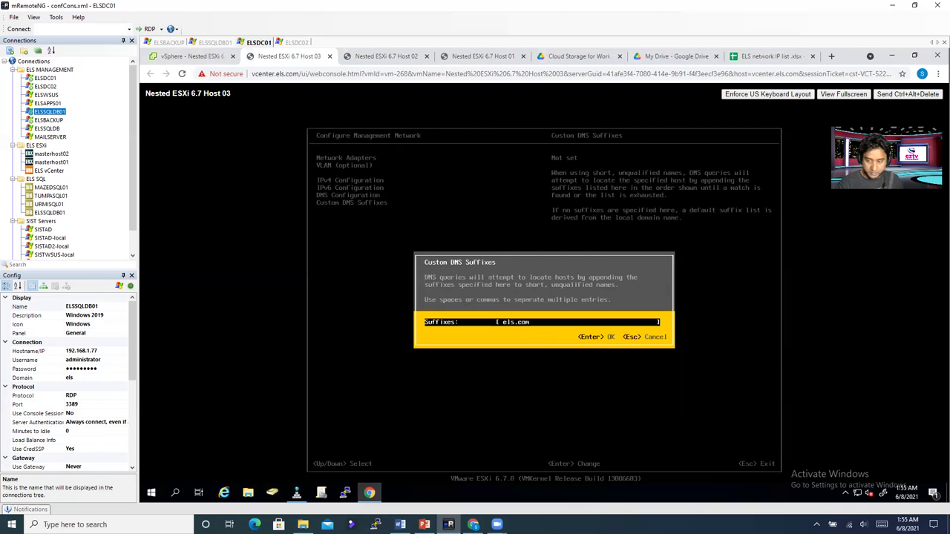
{"action": "key", "text": "Return"}
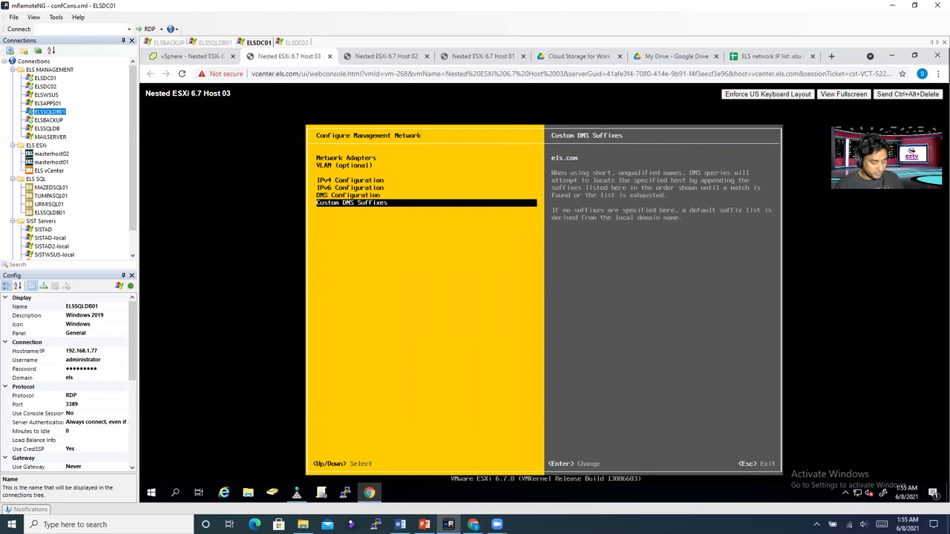
{"action": "key", "text": "Escape"}
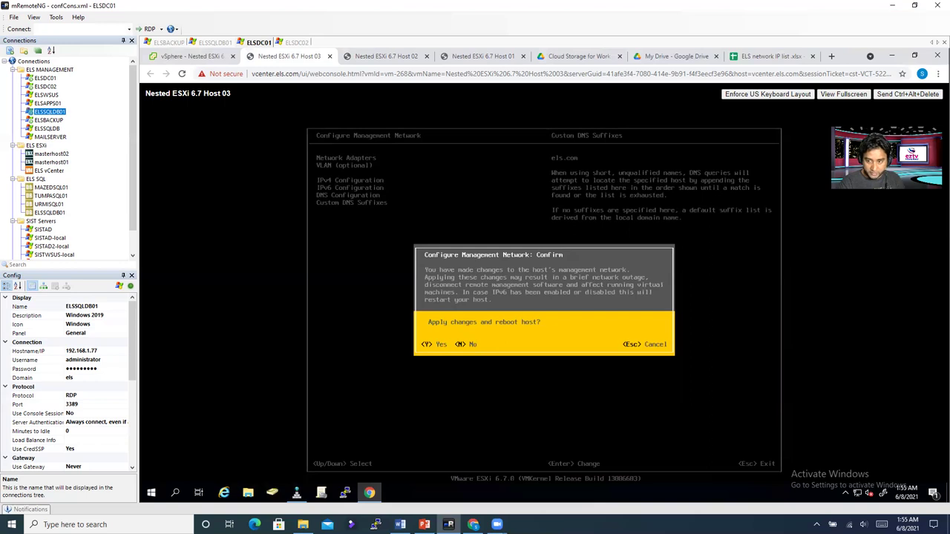
{"action": "key", "text": "Escape"}
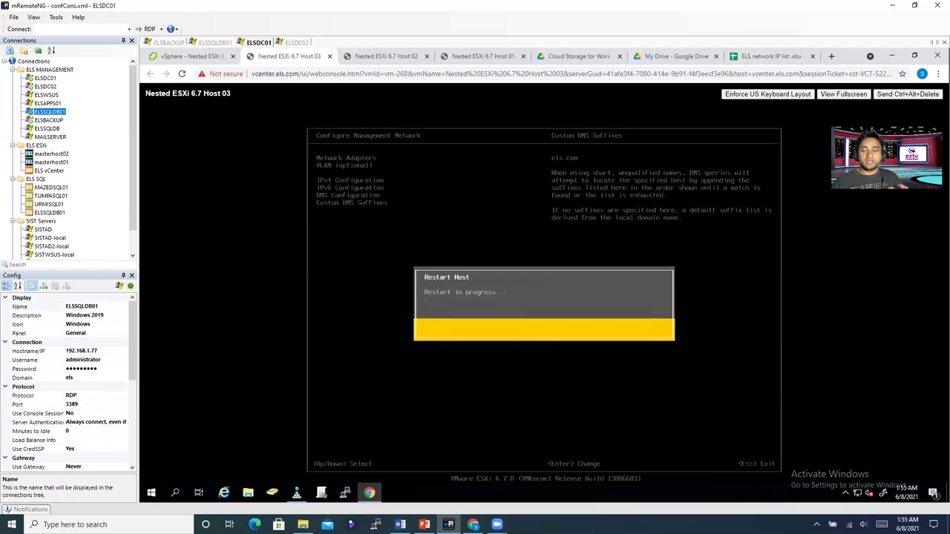
Step: Check the Host 02 and Host 01 consoles, then go back to Host 03 to watch it boot
{"action": "left_click", "coordinate": [378, 57]}
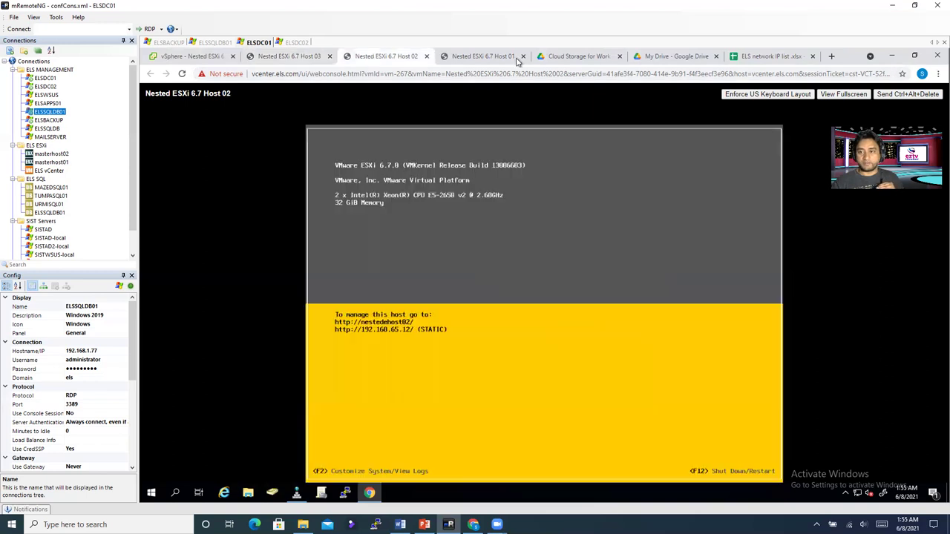
{"action": "left_click", "coordinate": [498, 57]}
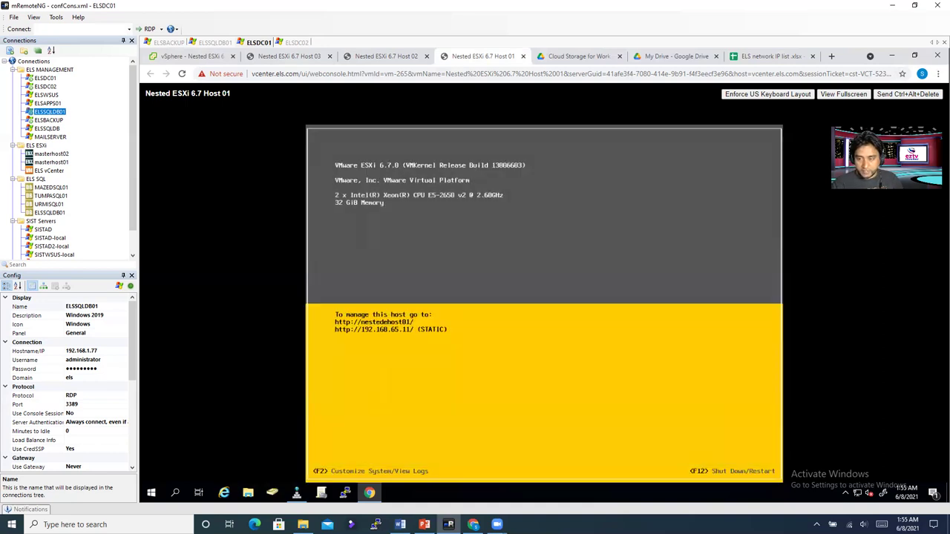
{"action": "left_click", "coordinate": [377, 60]}
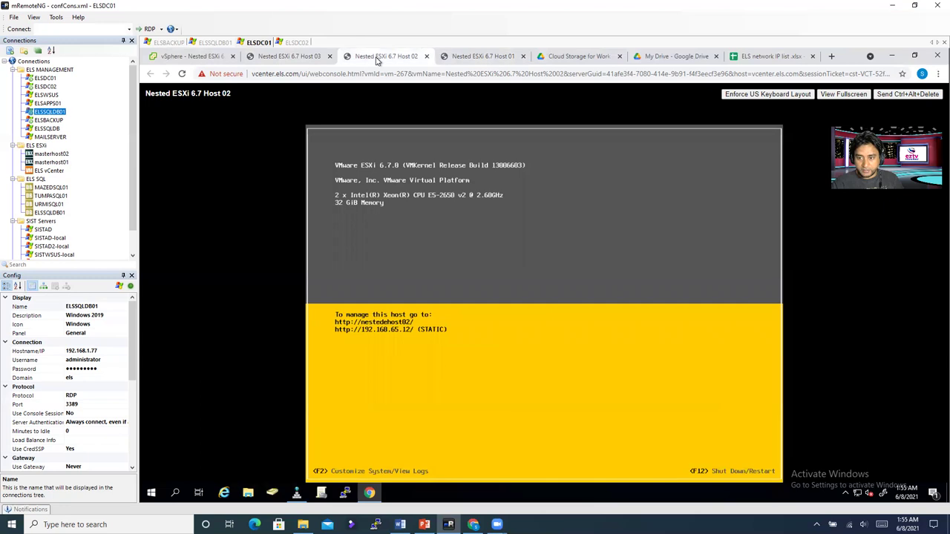
{"action": "left_click", "coordinate": [272, 59]}
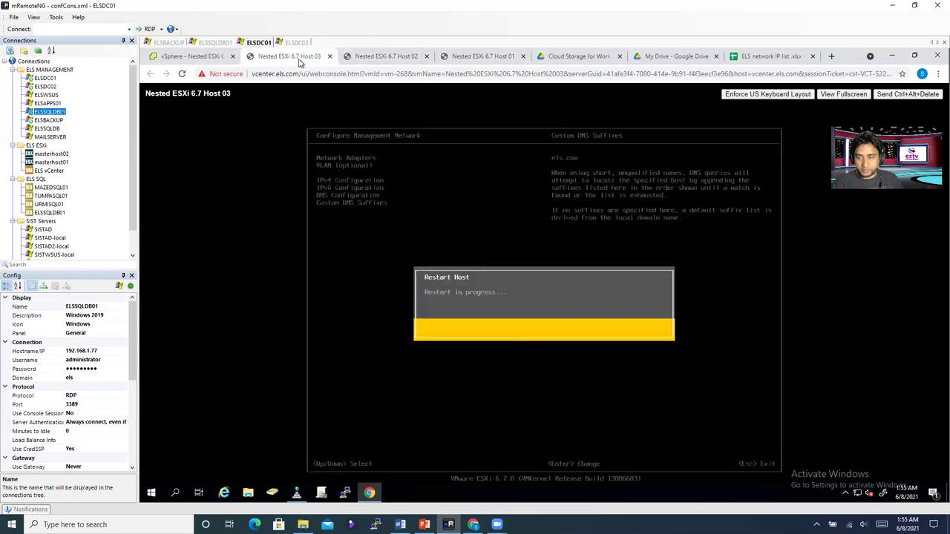
{"action": "mouse_move", "coordinate": [296, 493]}
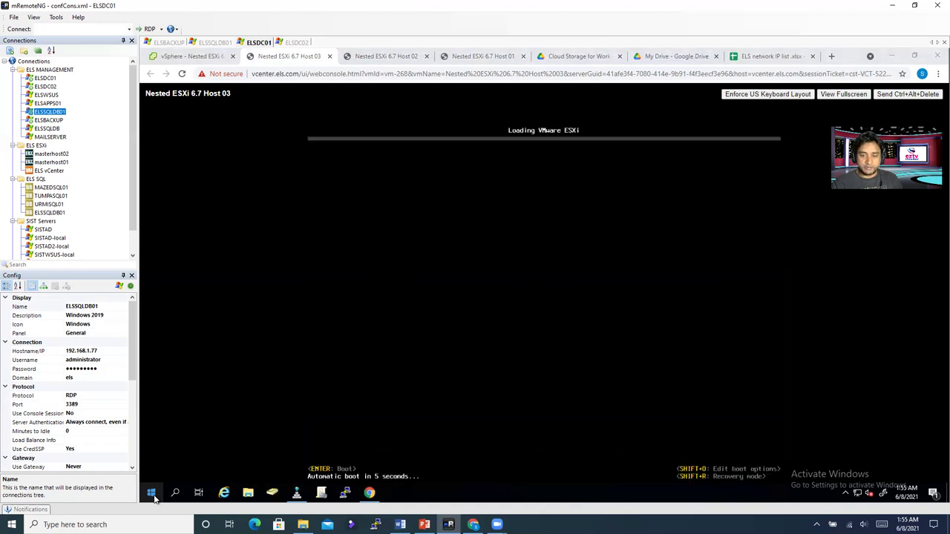
Step: Search for cmd and launch Command Prompt as administrator, approving the UAC prompt
{"action": "right_click", "coordinate": [152, 494]}
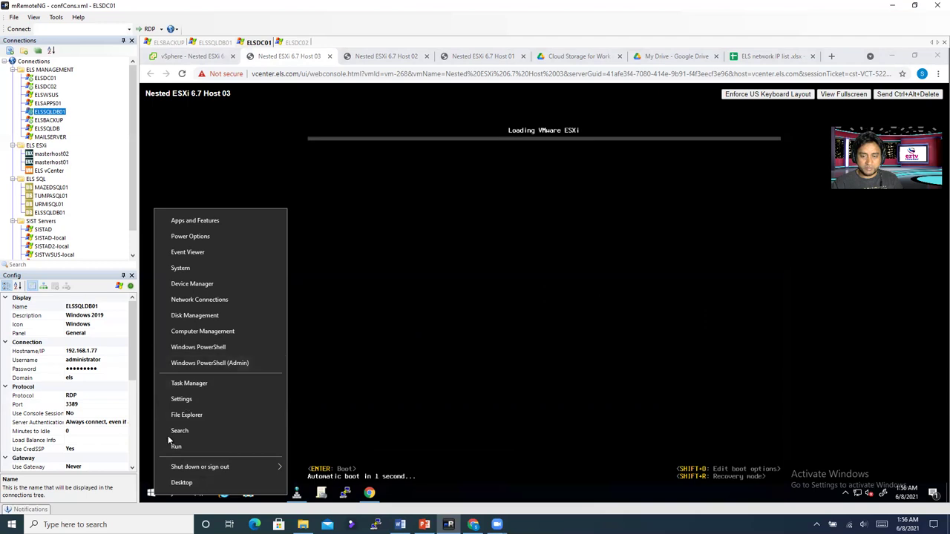
{"action": "left_click", "coordinate": [149, 497]}
{"action": "left_click", "coordinate": [173, 494]}
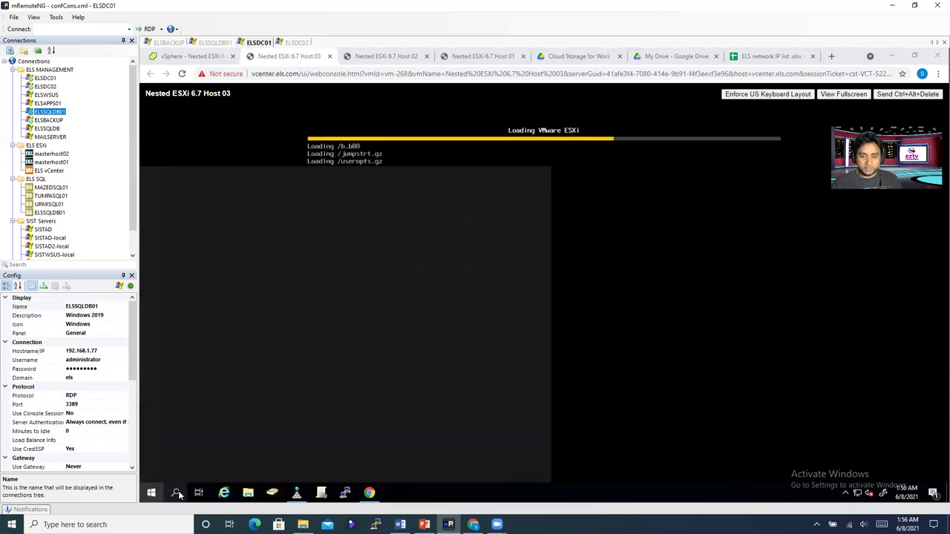
{"action": "type", "text": "c"}
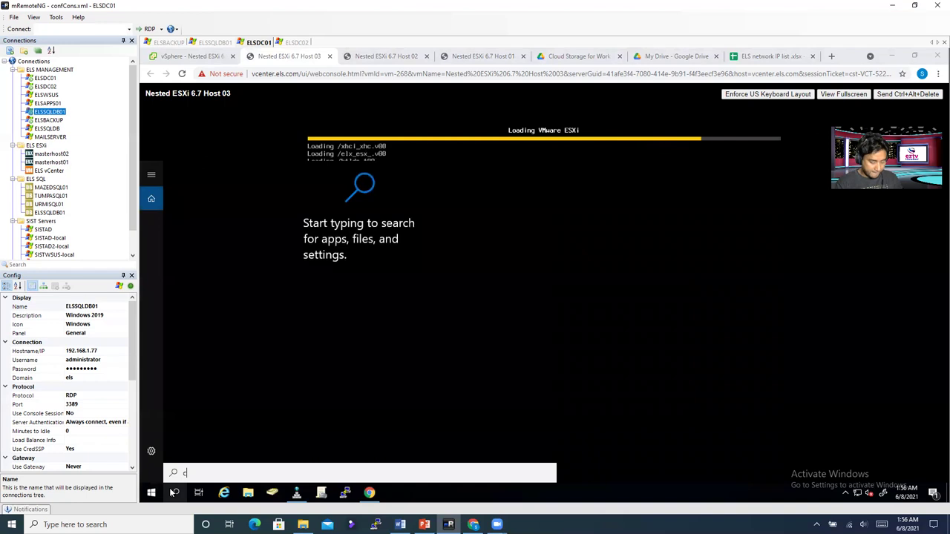
{"action": "type", "text": "md"}
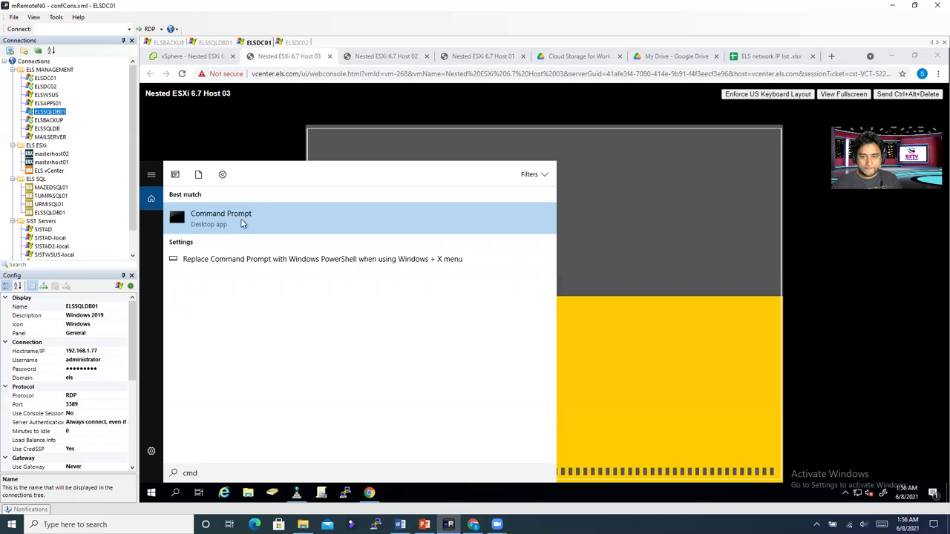
{"action": "right_click", "coordinate": [242, 222]}
{"action": "left_click", "coordinate": [267, 231]}
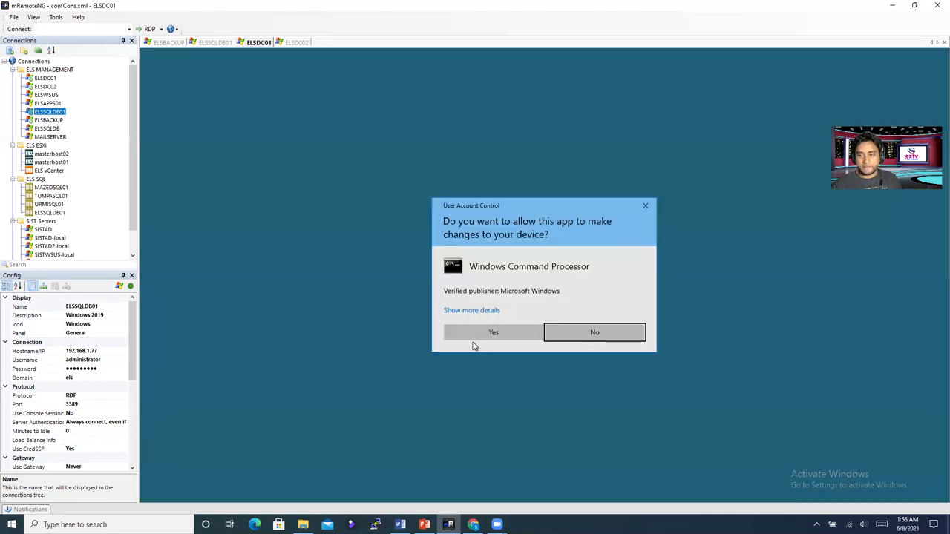
{"action": "left_click", "coordinate": [475, 338]}
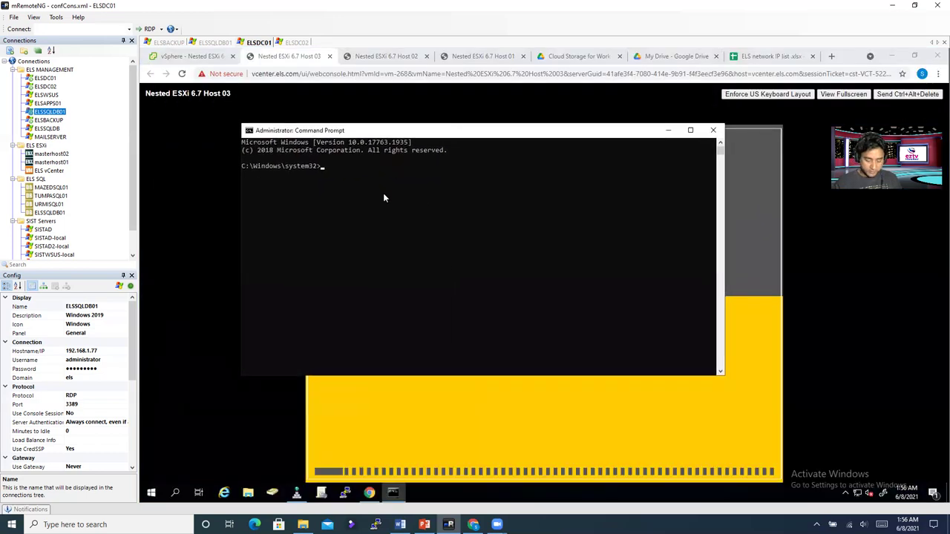
Step: Ping 192.168.65.11 from the Command Prompt
{"action": "type", "text": "ping "}
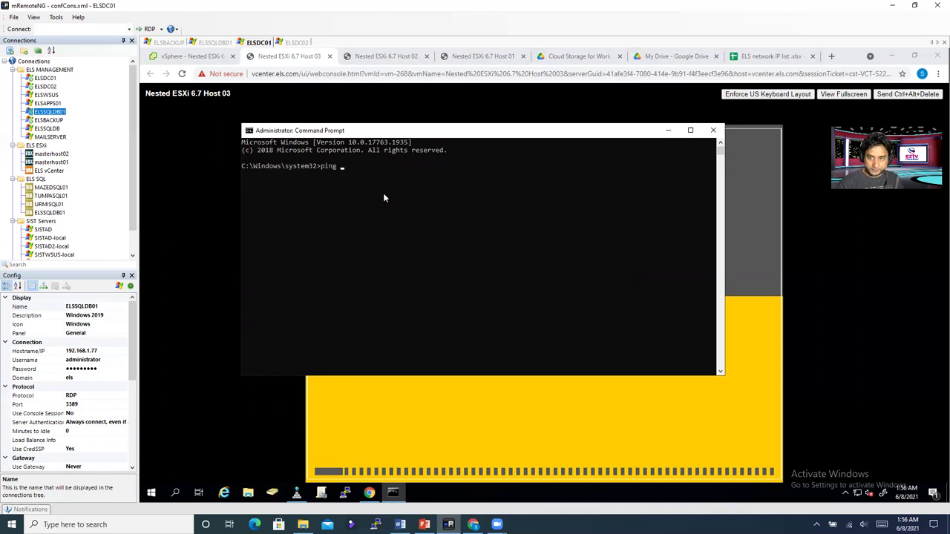
{"action": "type", "text": "10"}
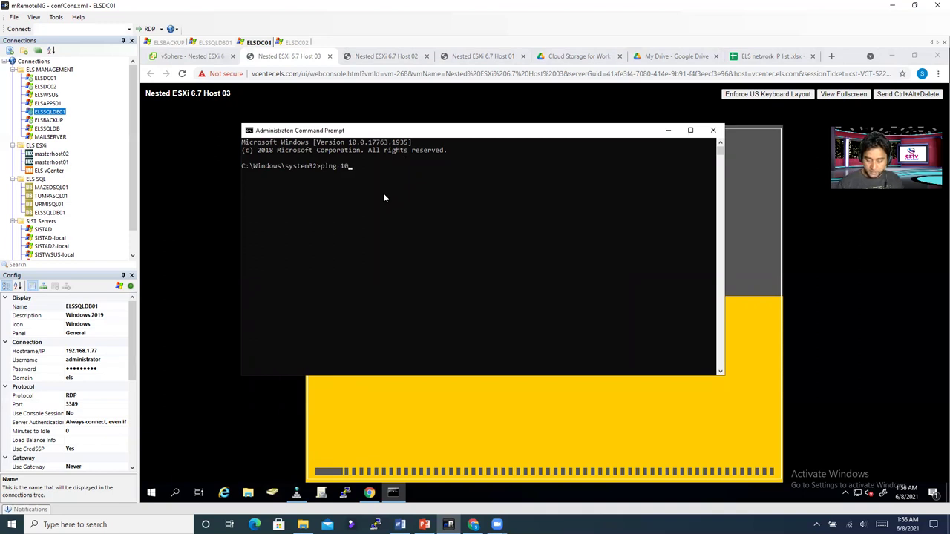
{"action": "key", "text": "BackSpace"}
{"action": "key", "text": "BackSpace"}
{"action": "type", "text": "1"}
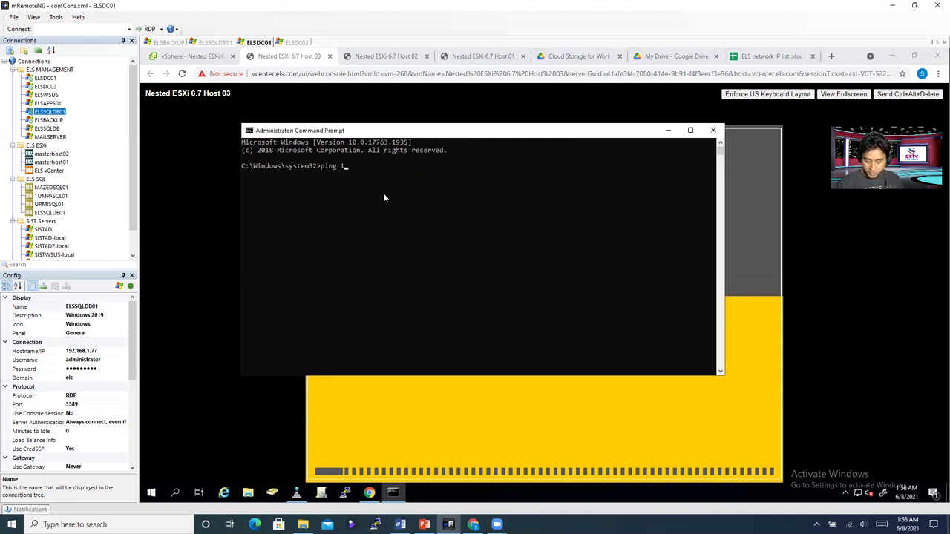
{"action": "type", "text": "92.168."}
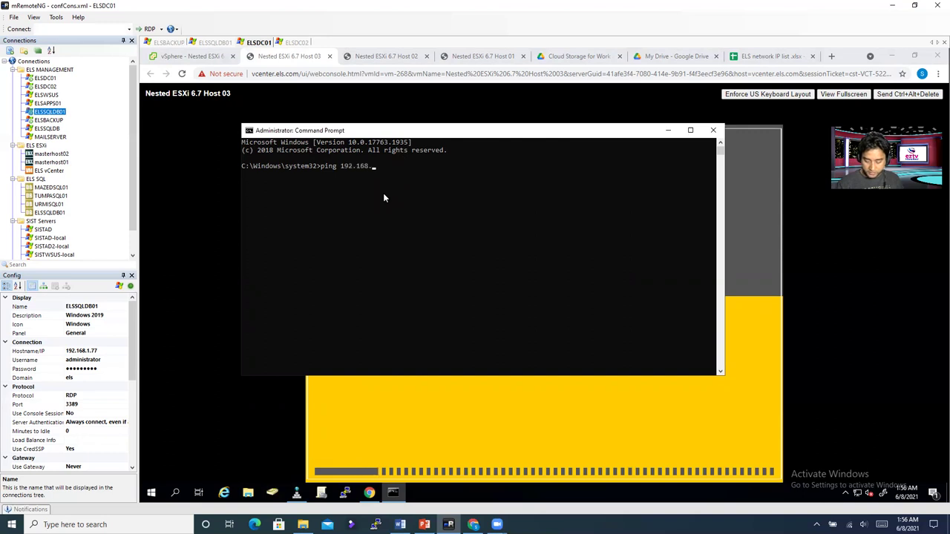
{"action": "type", "text": "65."}
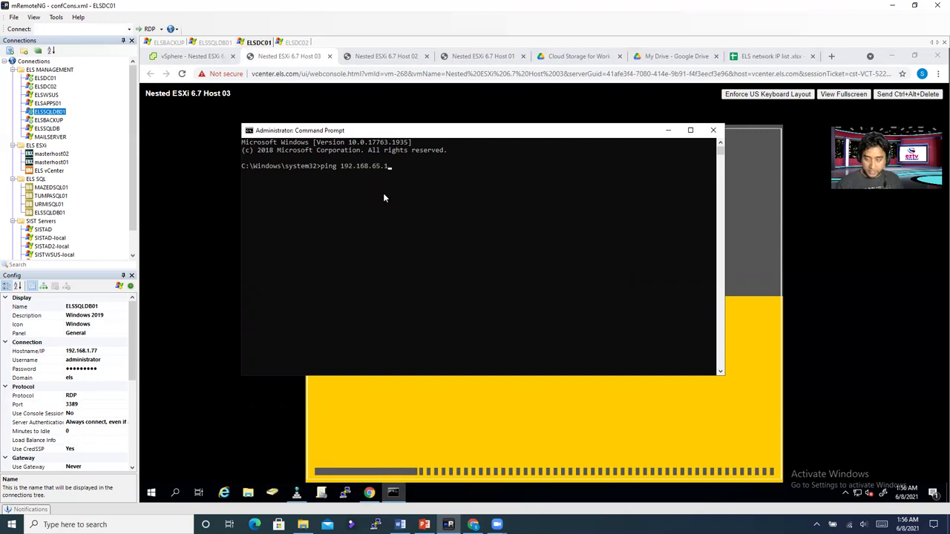
{"action": "type", "text": "11"}
{"action": "key", "text": "Return"}
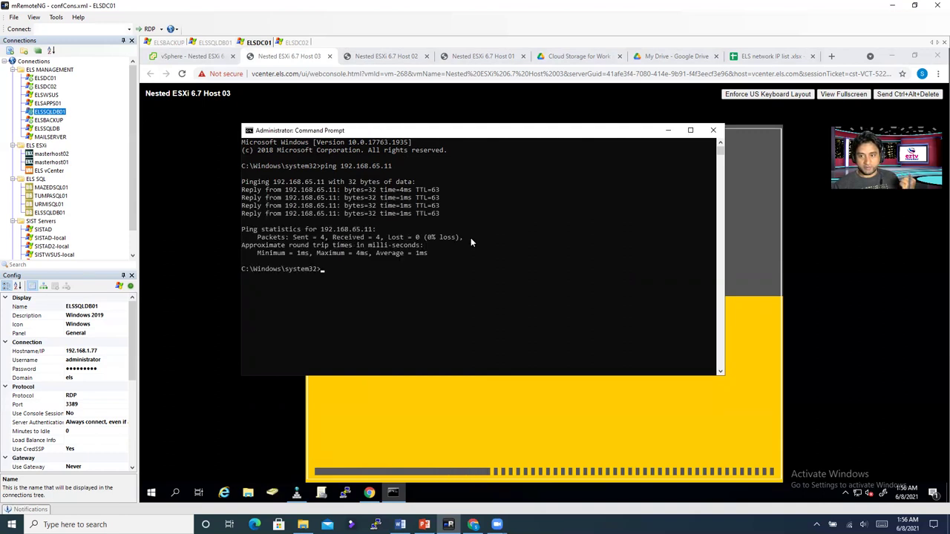
Step: Ping 192.168.65.12 and 192.168.65.13 by editing the recalled ping command
{"action": "key", "text": "Up"}
{"action": "key", "text": "BackSpace"}
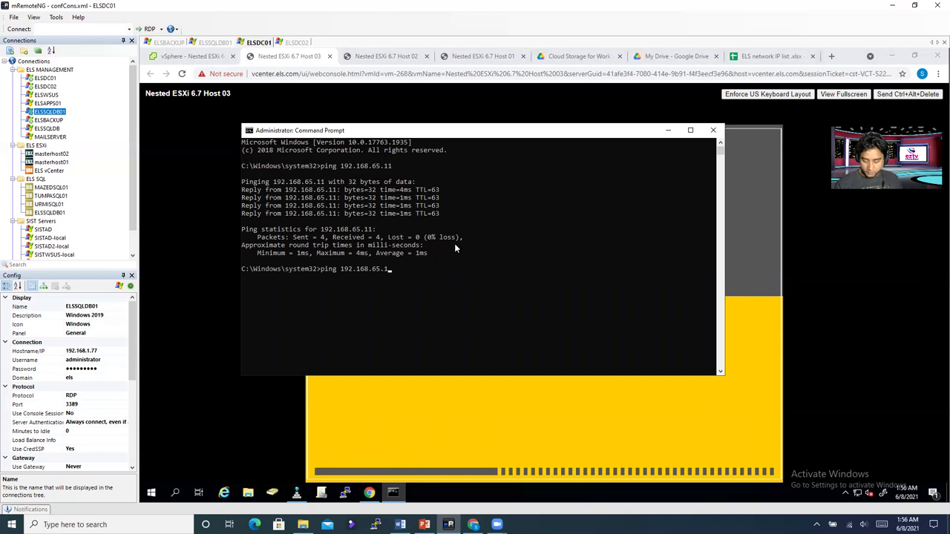
{"action": "type", "text": "2"}
{"action": "key", "text": "Return"}
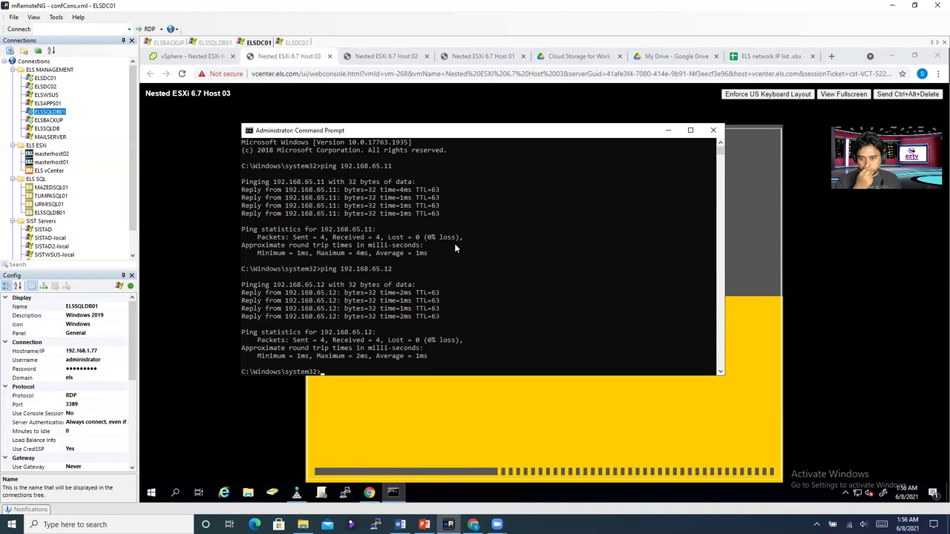
{"action": "key", "text": "Up"}
{"action": "key", "text": "BackSpace"}
{"action": "type", "text": "3"}
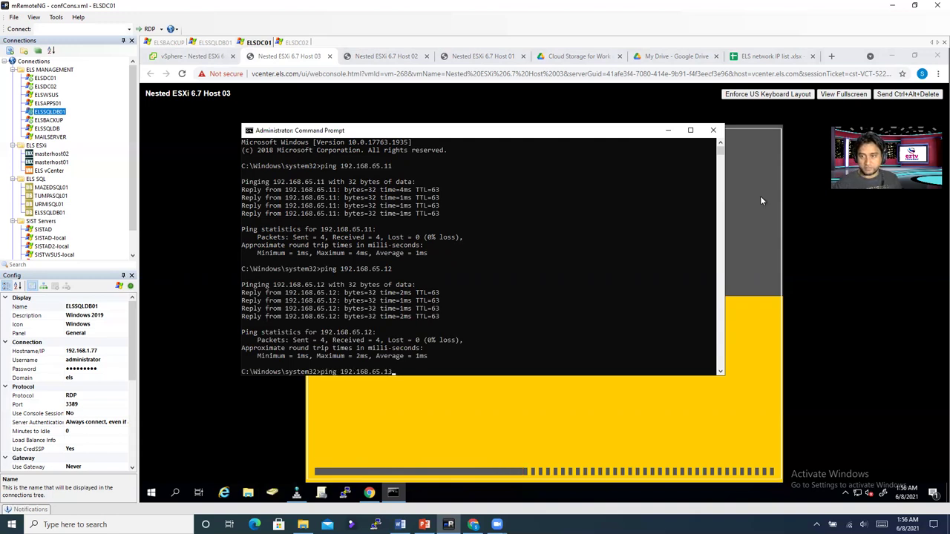
{"action": "left_click_drag", "start_coordinate": [511, 134], "coordinate": [536, 149]}
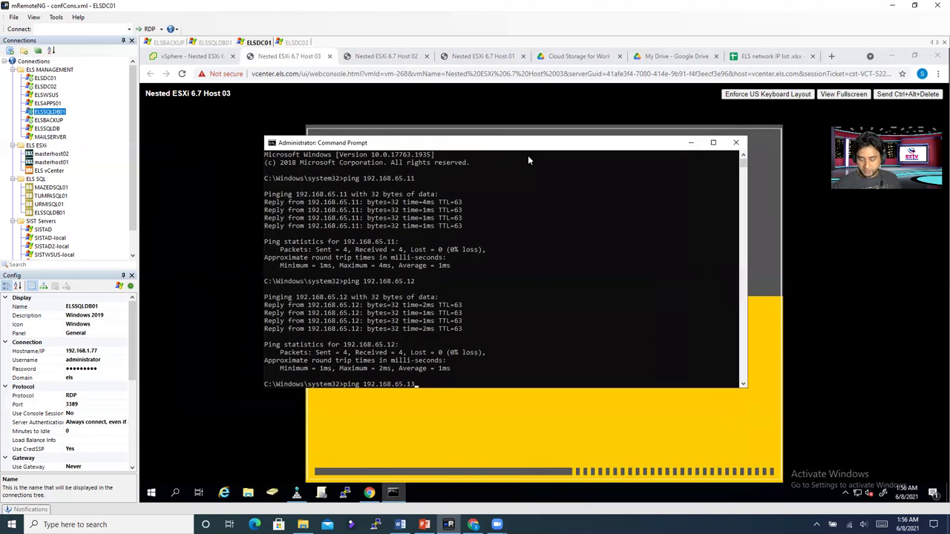
{"action": "key", "text": "Return"}
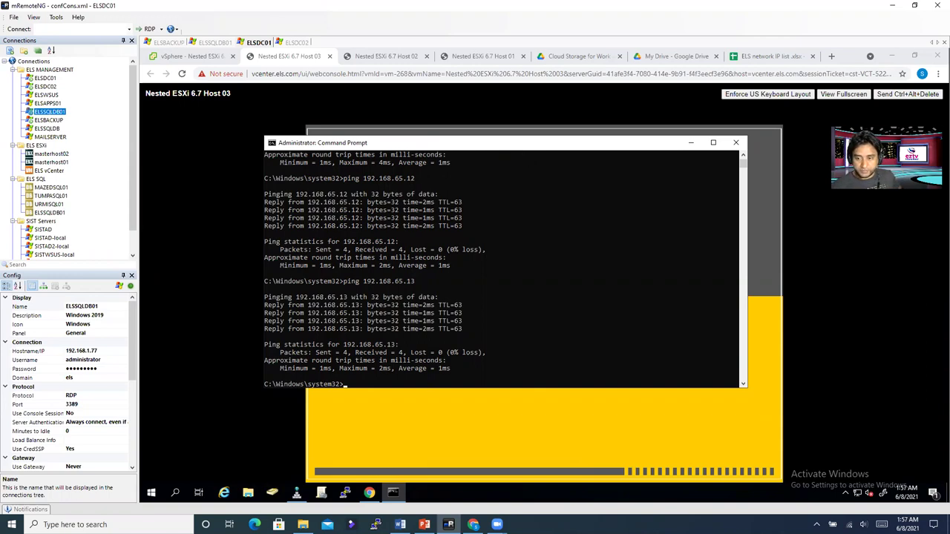
Step: Run nslookup nestedehost01.els.com, resolving to 192.168.65.11 via ELSDC01.els.com
{"action": "type", "text": "n"}
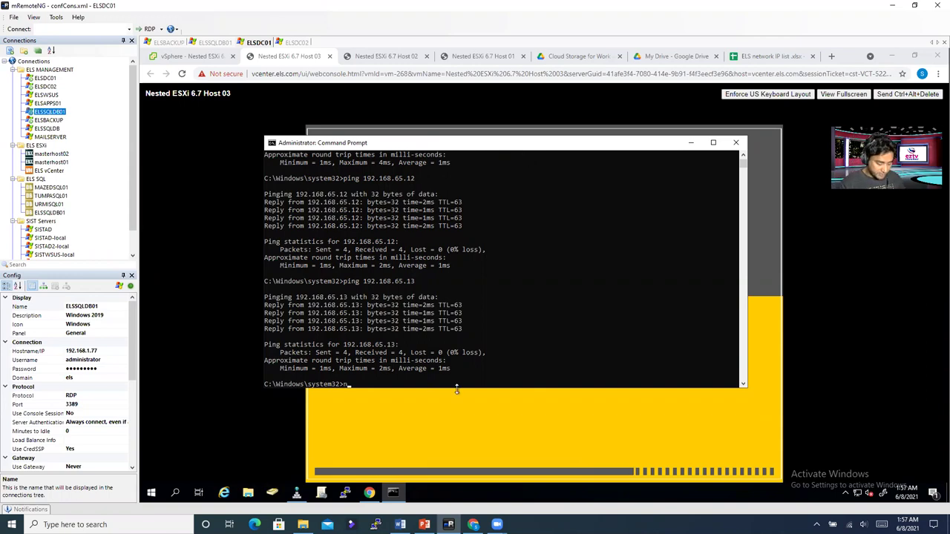
{"action": "type", "text": "slookup "}
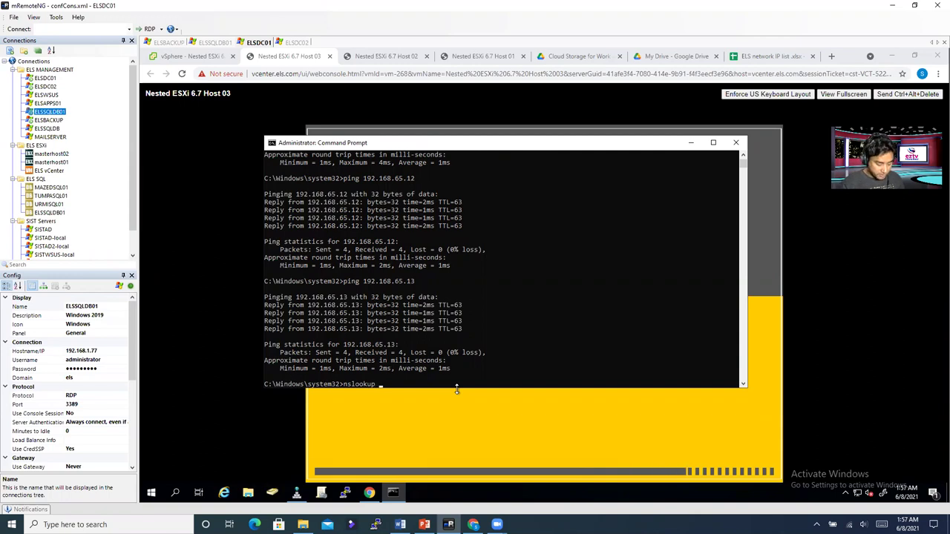
{"action": "type", "text": "nes"}
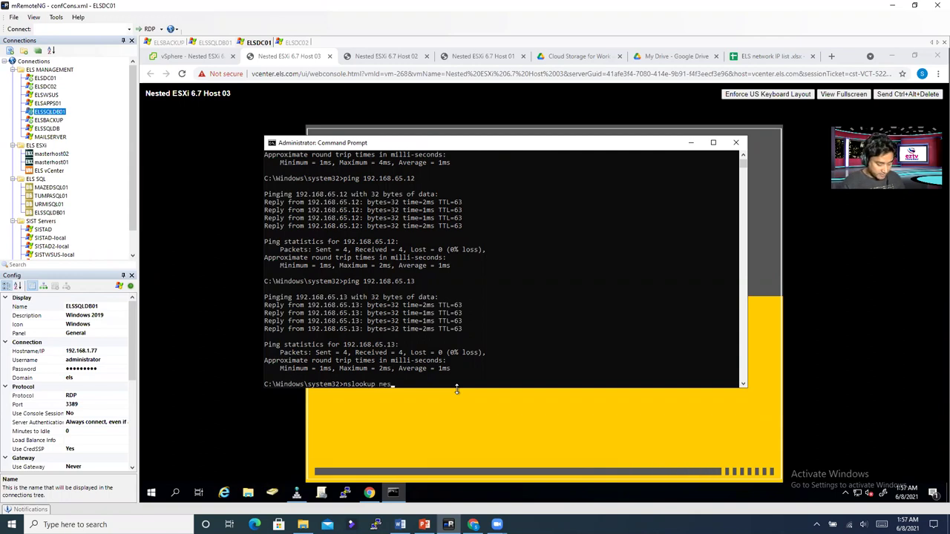
{"action": "type", "text": "tedes"}
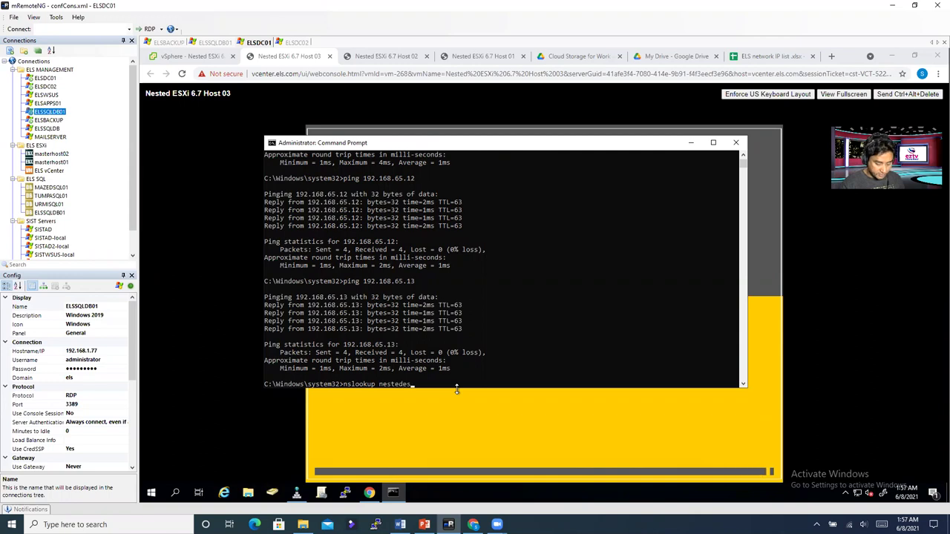
{"action": "key", "text": "BackSpace"}
{"action": "key", "text": "BackSpace"}
{"action": "type", "text": "ehost01.els.co"}
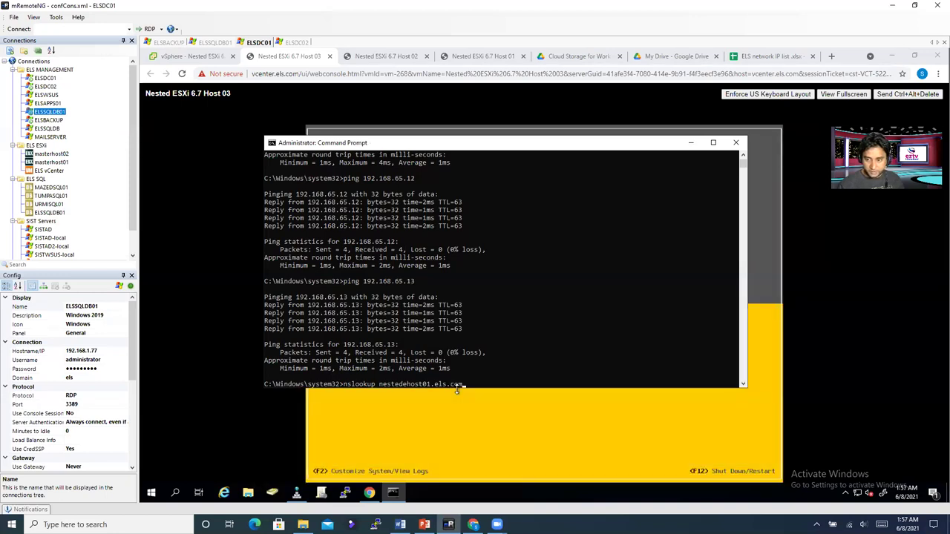
{"action": "type", "text": "m"}
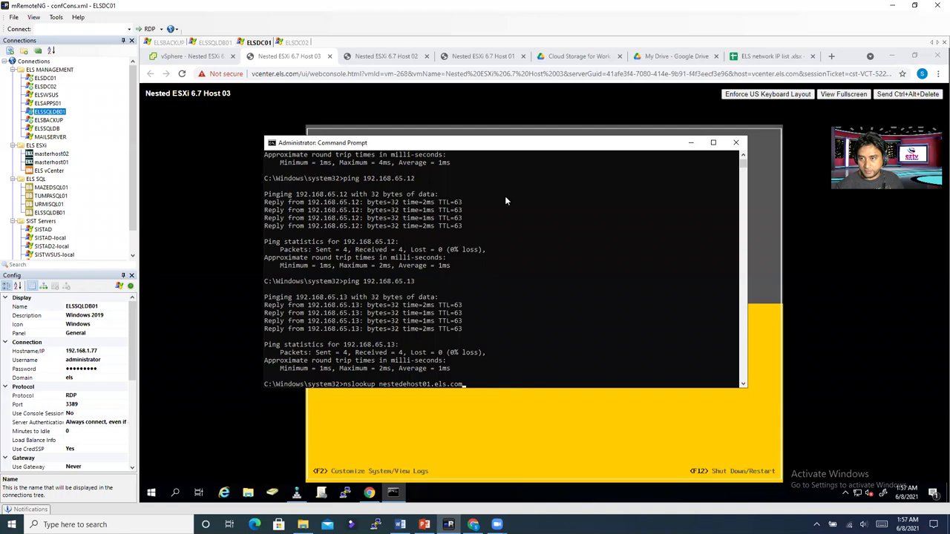
{"action": "scroll", "coordinate": [505, 200], "scroll_direction": "down", "scroll_amount": 5}
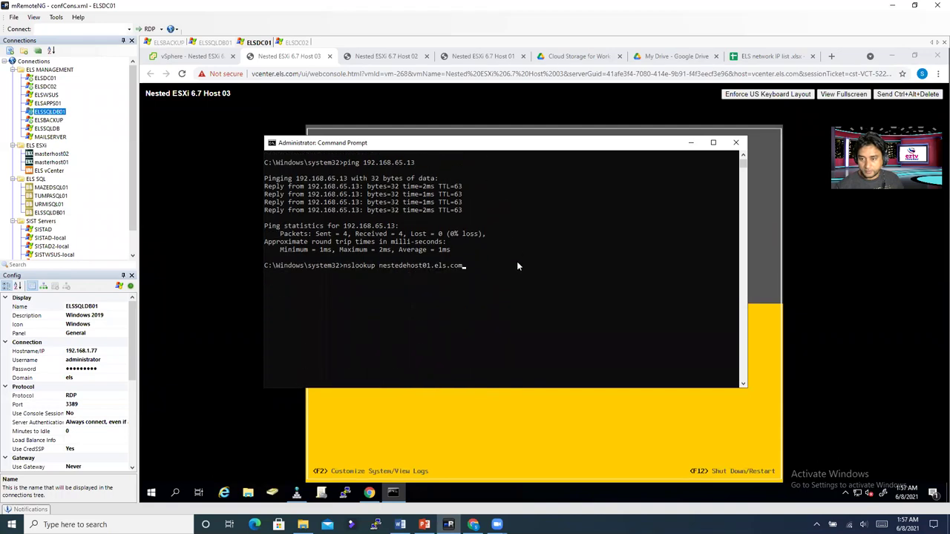
{"action": "key", "text": "Return"}
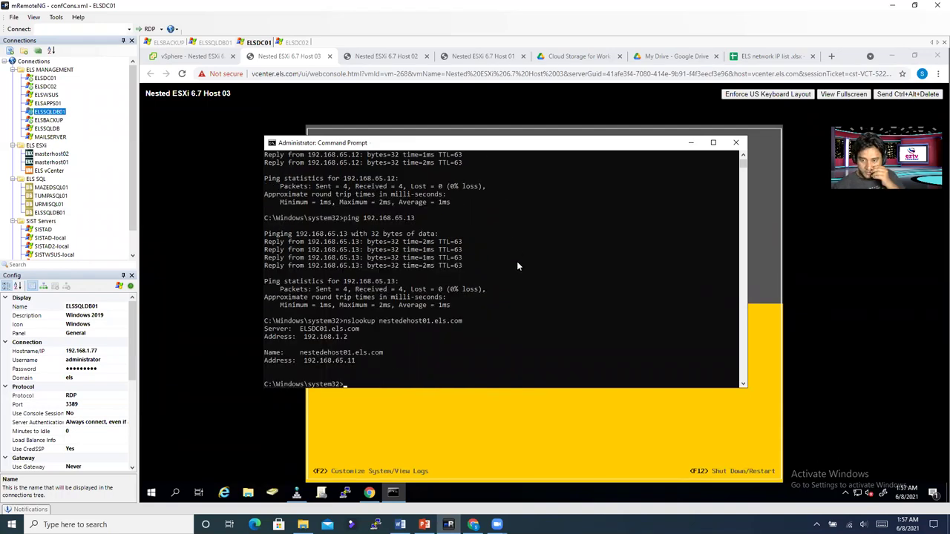
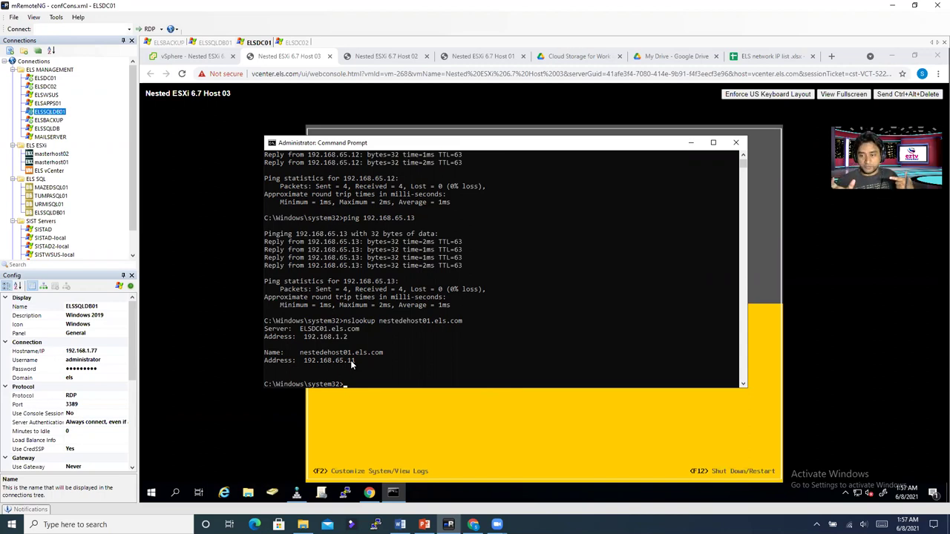
Step: Run nslookup reverse lookups of 192.168.65.11 and 192.168.65.12
{"action": "key", "text": "Up"}
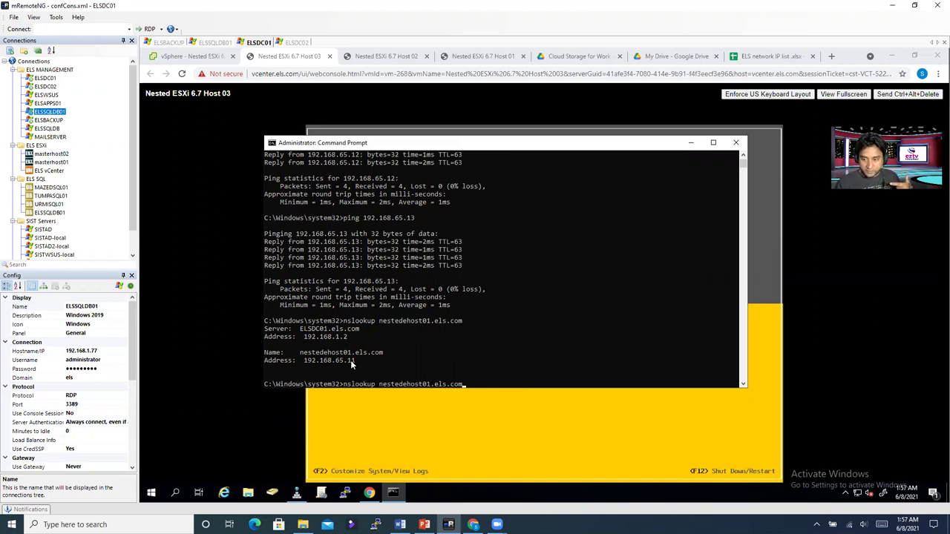
{"action": "key", "text": "BackSpace"}
{"action": "key", "text": "BackSpace"}
{"action": "key", "text": "BackSpace"}
{"action": "key", "text": "BackSpace"}
{"action": "key", "text": "BackSpace"}
{"action": "key", "text": "BackSpace"}
{"action": "key", "text": "BackSpace"}
{"action": "key", "text": "BackSpace"}
{"action": "key", "text": "BackSpace"}
{"action": "key", "text": "BackSpace"}
{"action": "key", "text": "BackSpace"}
{"action": "key", "text": "BackSpace"}
{"action": "key", "text": "BackSpace"}
{"action": "key", "text": "BackSpace"}
{"action": "key", "text": "BackSpace"}
{"action": "key", "text": "BackSpace"}
{"action": "key", "text": "BackSpace"}
{"action": "key", "text": "BackSpace"}
{"action": "key", "text": "BackSpace"}
{"action": "key", "text": "BackSpace"}
{"action": "key", "text": "BackSpace"}
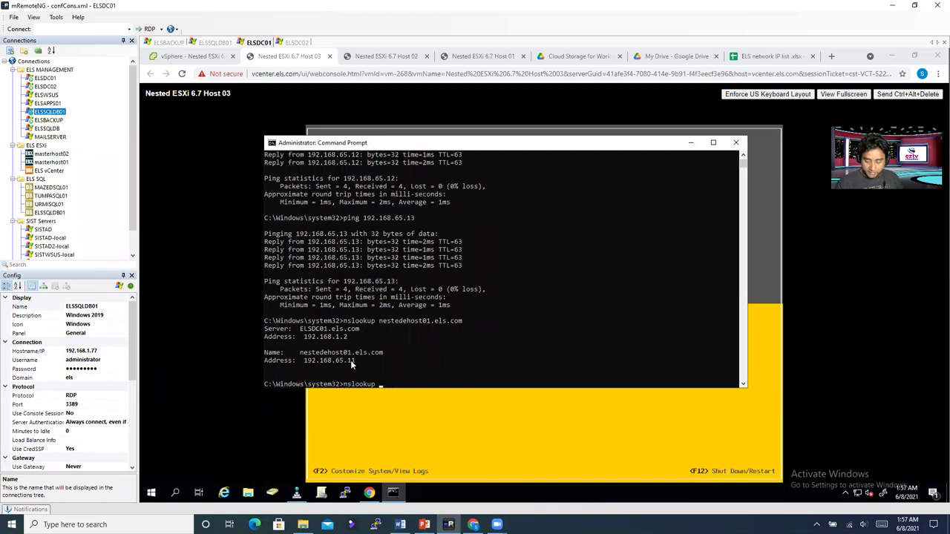
{"action": "type", "text": "10."}
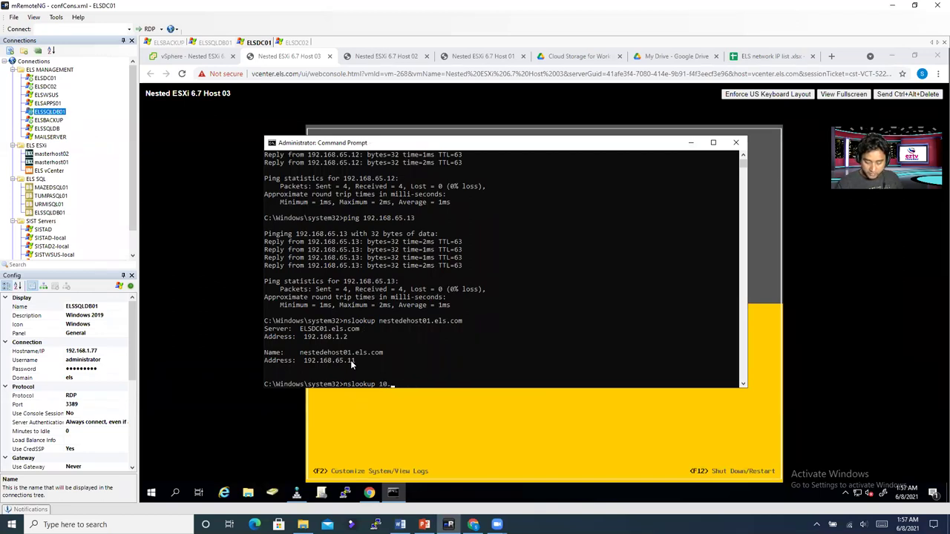
{"action": "key", "text": "BackSpace"}
{"action": "key", "text": "BackSpace"}
{"action": "key", "text": "BackSpace"}
{"action": "type", "text": "192.168.65.11"}
{"action": "key", "text": "Return"}
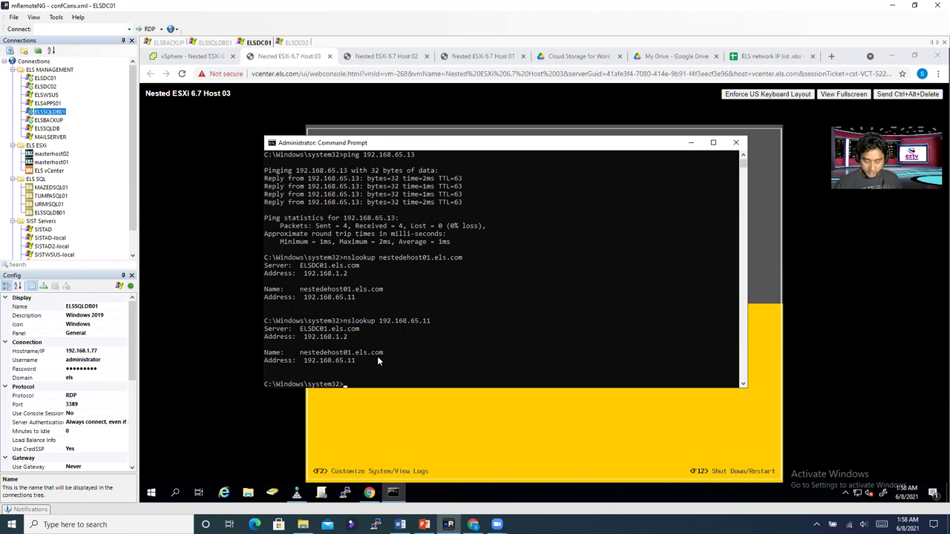
{"action": "key", "text": "Up"}
{"action": "key", "text": "BackSpace"}
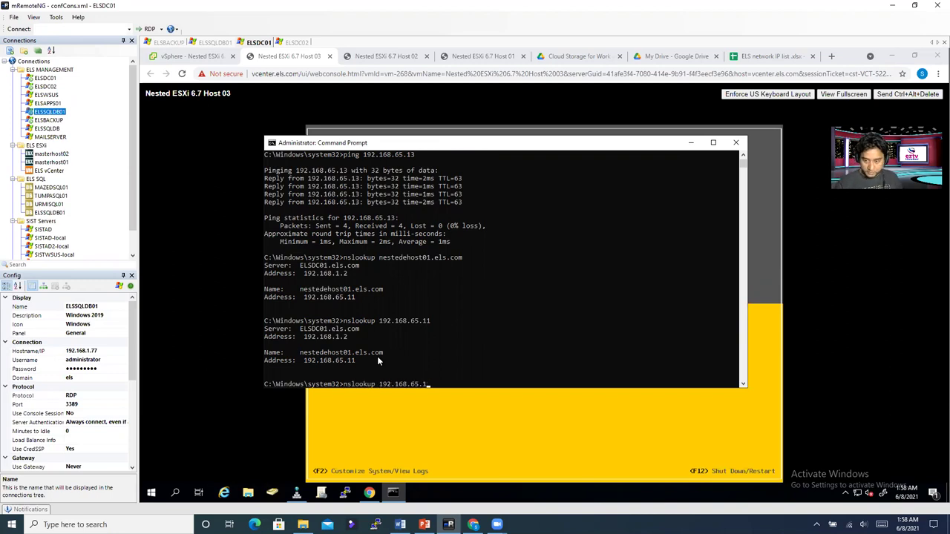
{"action": "type", "text": "2"}
{"action": "key", "text": "Return"}
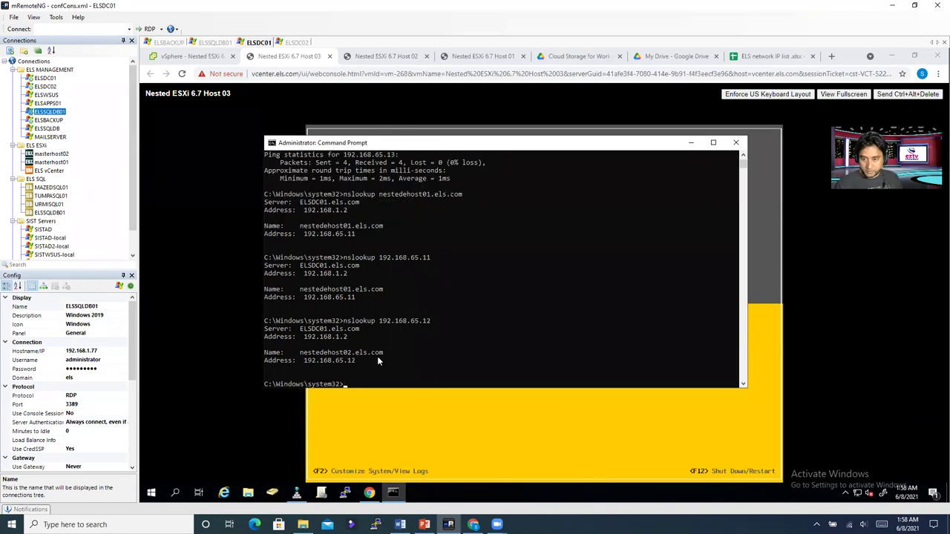
Step: Run a forward nslookup of nestedehost02.els.com to confirm it resolves to 192.168.65.12
{"action": "left_click_drag", "start_coordinate": [341, 355], "coordinate": [360, 355]}
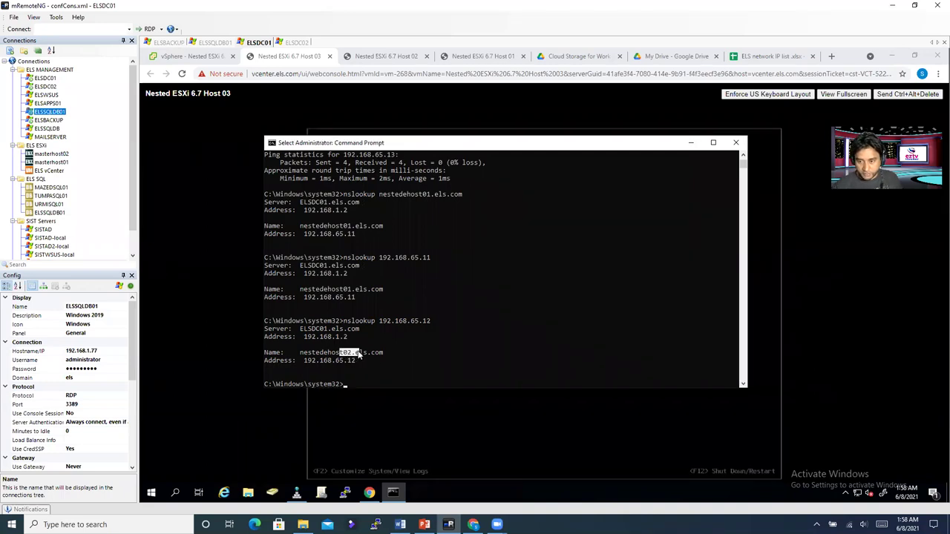
{"action": "left_click", "coordinate": [374, 369]}
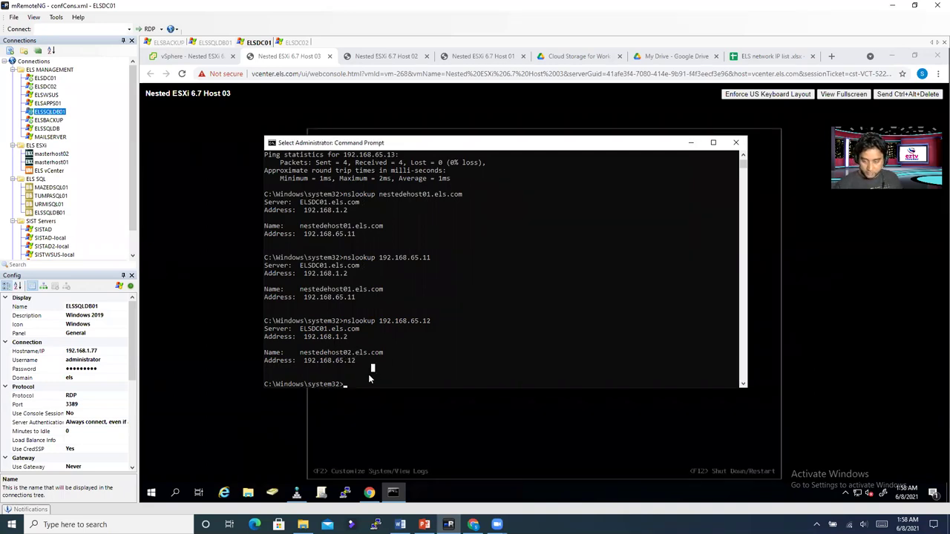
{"action": "key", "text": "Escape"}
{"action": "key", "text": "Up"}
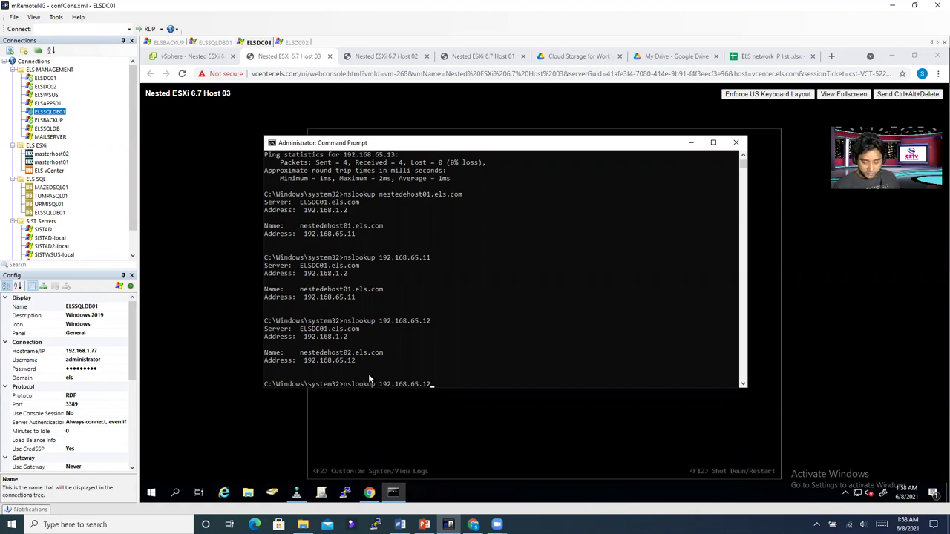
{"action": "key", "text": "BackSpace"}
{"action": "key", "text": "BackSpace"}
{"action": "key", "text": "BackSpace"}
{"action": "key", "text": "BackSpace"}
{"action": "key", "text": "BackSpace"}
{"action": "key", "text": "BackSpace"}
{"action": "key", "text": "BackSpace"}
{"action": "key", "text": "BackSpace"}
{"action": "key", "text": "BackSpace"}
{"action": "key", "text": "BackSpace"}
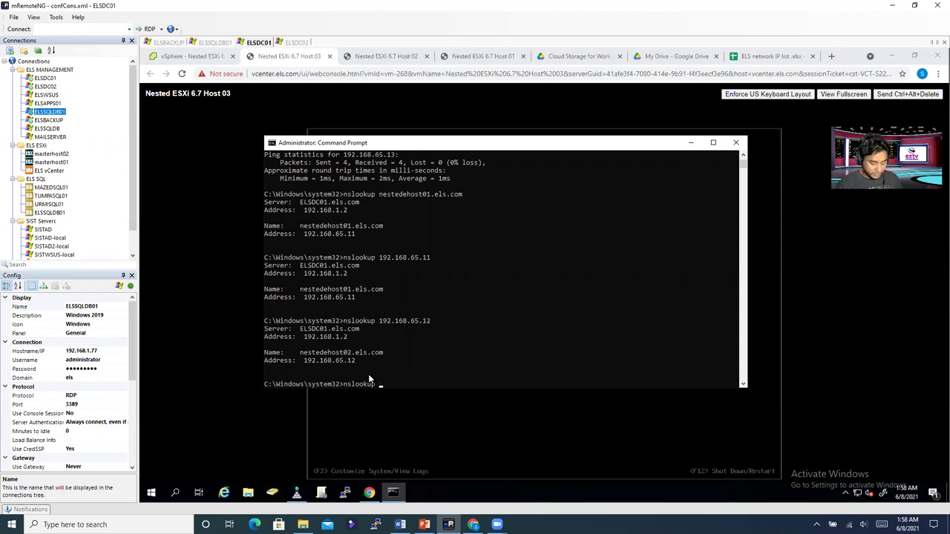
{"action": "type", "text": "nestedehost"}
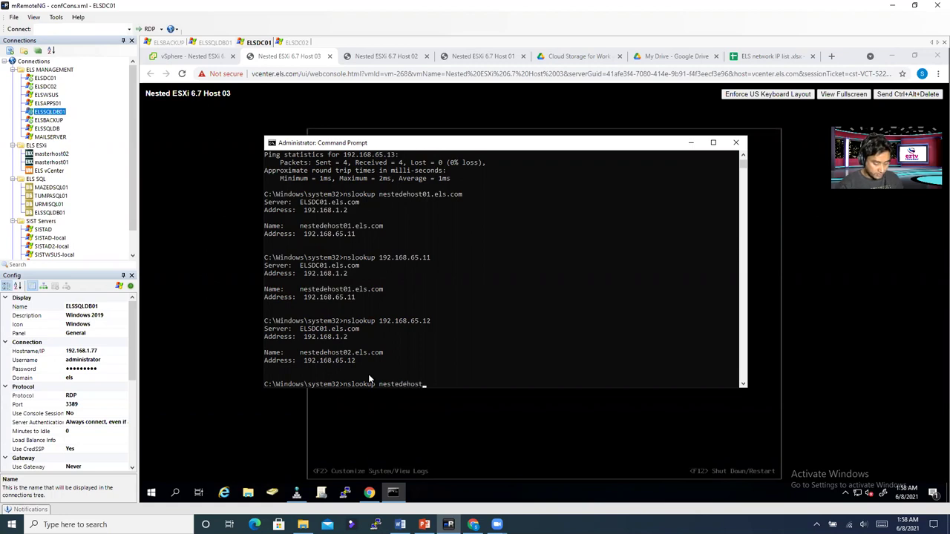
{"action": "type", "text": "02.els.com"}
{"action": "key", "text": "Return"}
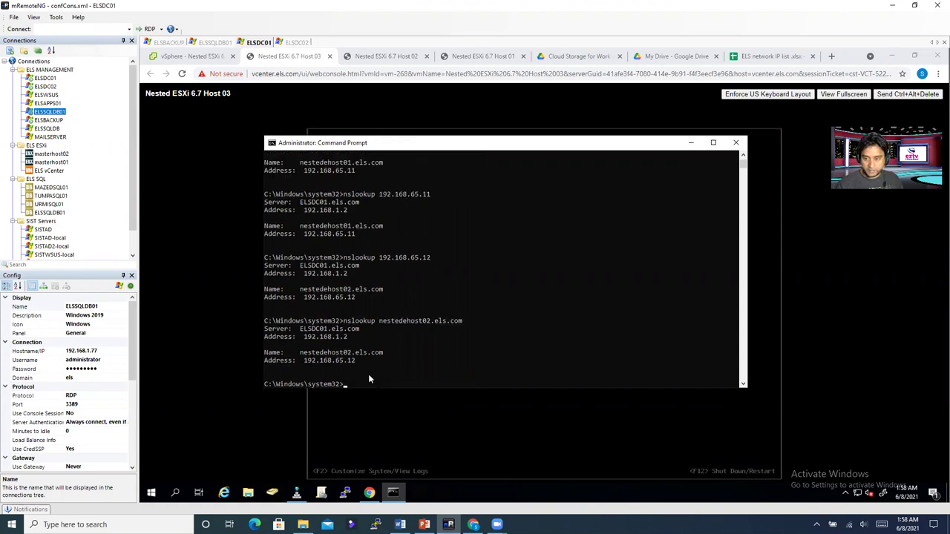
Step: Run a forward nslookup of nestedehost03.els.com
{"action": "left_click", "coordinate": [353, 360]}
{"action": "left_click", "coordinate": [366, 384]}
{"action": "key", "text": "Up"}
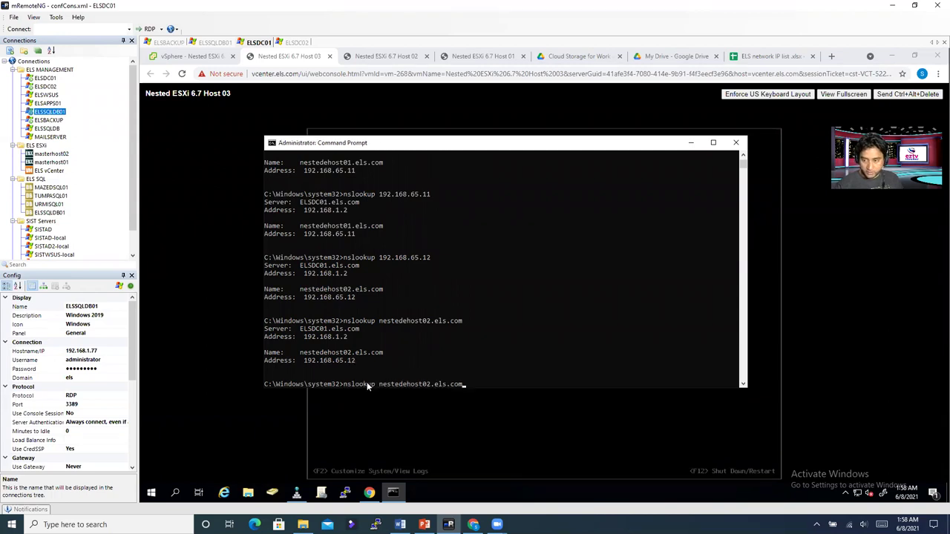
{"action": "key", "text": "Left"}
{"action": "key", "text": "Left"}
{"action": "key", "text": "Left"}
{"action": "key", "text": "BackSpace"}
{"action": "type", "text": "3"}
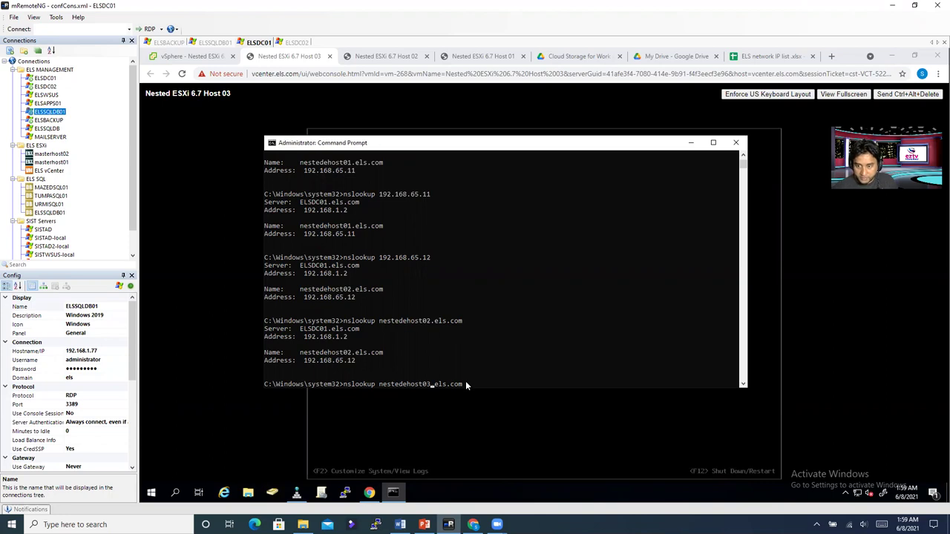
{"action": "key", "text": "Return"}
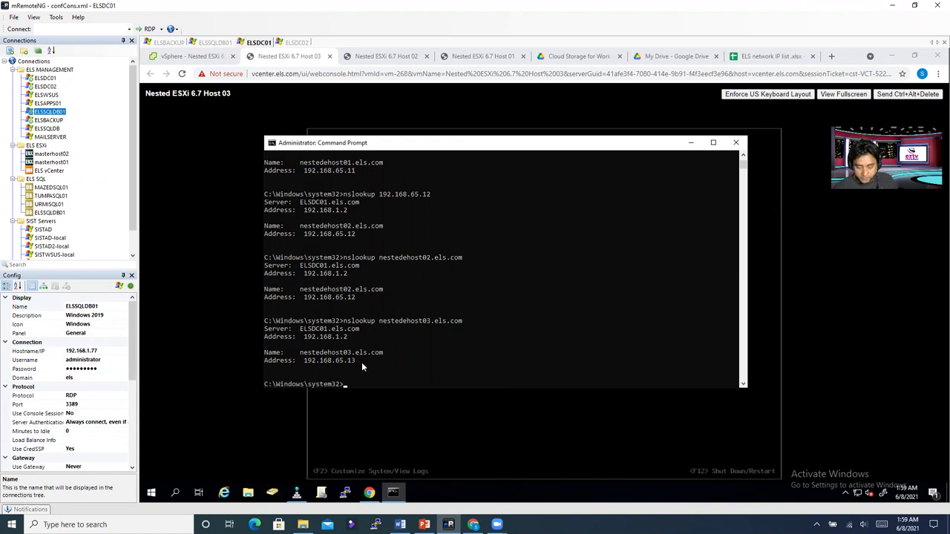
Step: Run a reverse nslookup of 192.168.65.13, then minimize Command Prompt
{"action": "key", "text": "Up"}
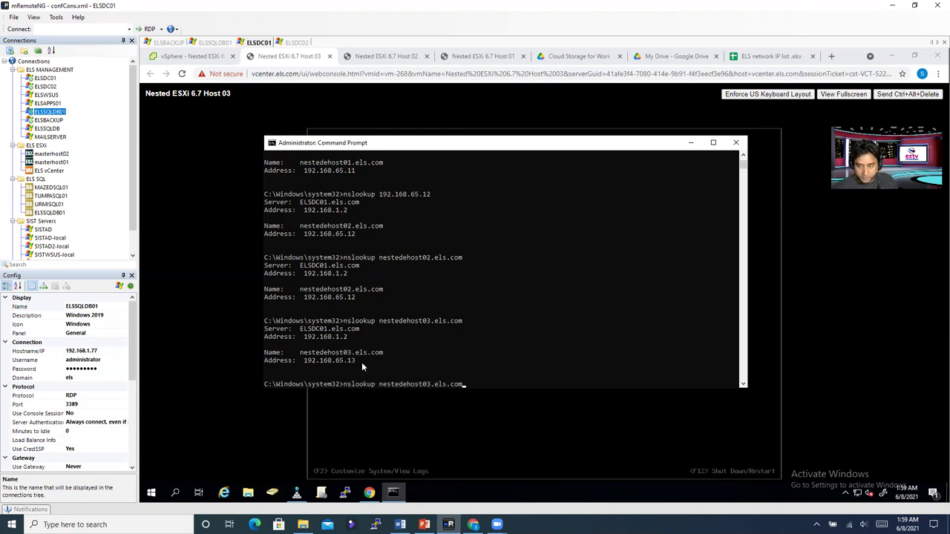
{"action": "key", "text": "BackSpace"}
{"action": "key", "text": "BackSpace"}
{"action": "key", "text": "BackSpace"}
{"action": "key", "text": "BackSpace"}
{"action": "key", "text": "BackSpace"}
{"action": "key", "text": "BackSpace"}
{"action": "key", "text": "BackSpace"}
{"action": "key", "text": "BackSpace"}
{"action": "key", "text": "BackSpace"}
{"action": "key", "text": "BackSpace"}
{"action": "key", "text": "BackSpace"}
{"action": "key", "text": "BackSpace"}
{"action": "key", "text": "BackSpace"}
{"action": "key", "text": "BackSpace"}
{"action": "key", "text": "BackSpace"}
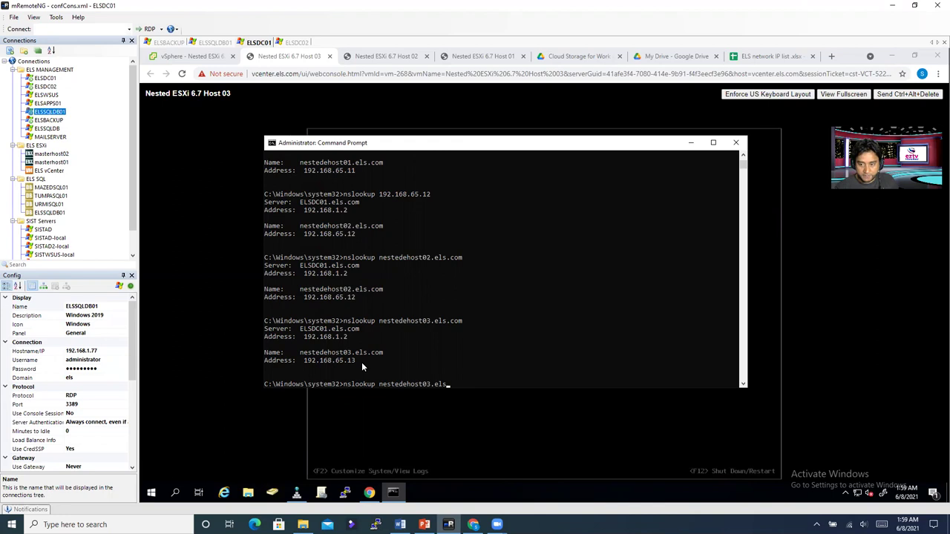
{"action": "key", "text": "BackSpace"}
{"action": "key", "text": "BackSpace"}
{"action": "key", "text": "BackSpace"}
{"action": "key", "text": "BackSpace"}
{"action": "key", "text": "BackSpace"}
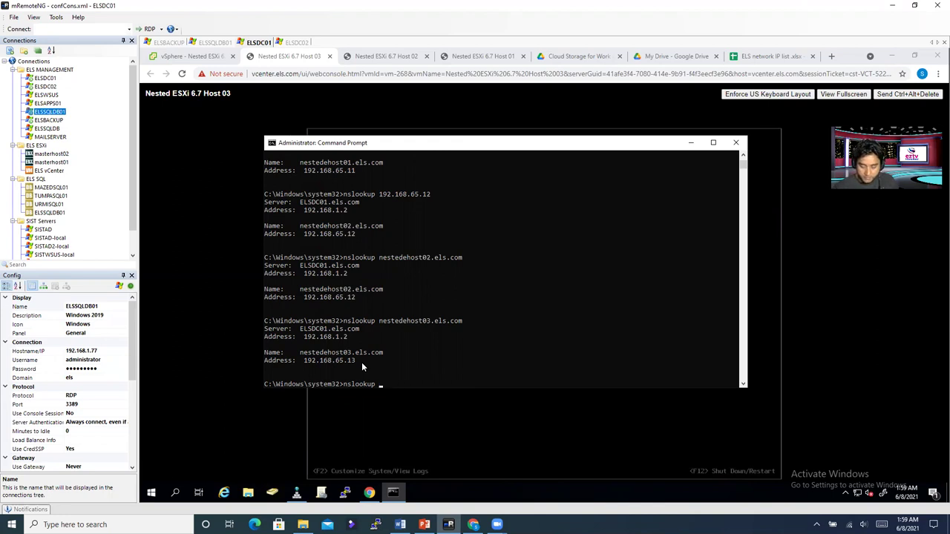
{"action": "type", "text": "192.1"}
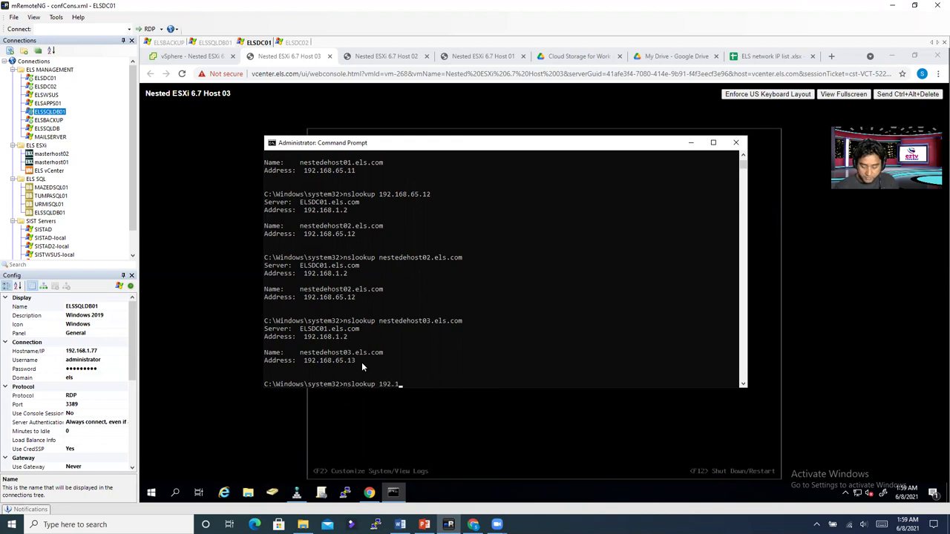
{"action": "type", "text": "68.65.13"}
{"action": "key", "text": "Return"}
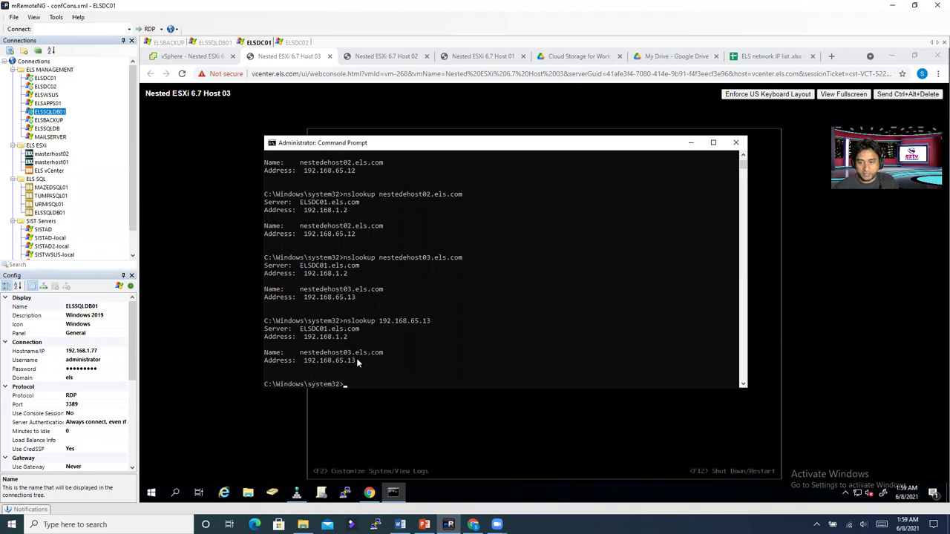
{"action": "left_click_drag", "start_coordinate": [343, 353], "coordinate": [371, 354]}
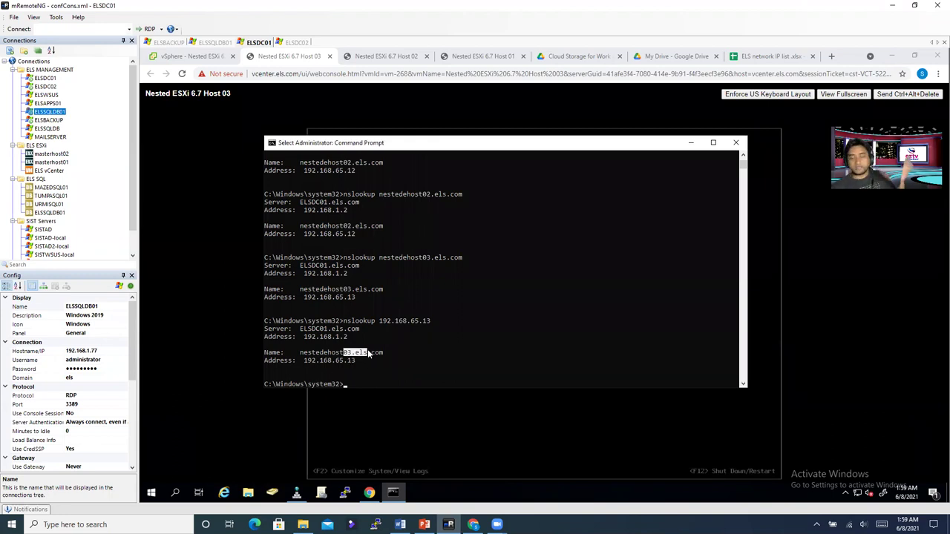
{"action": "left_click", "coordinate": [690, 142]}
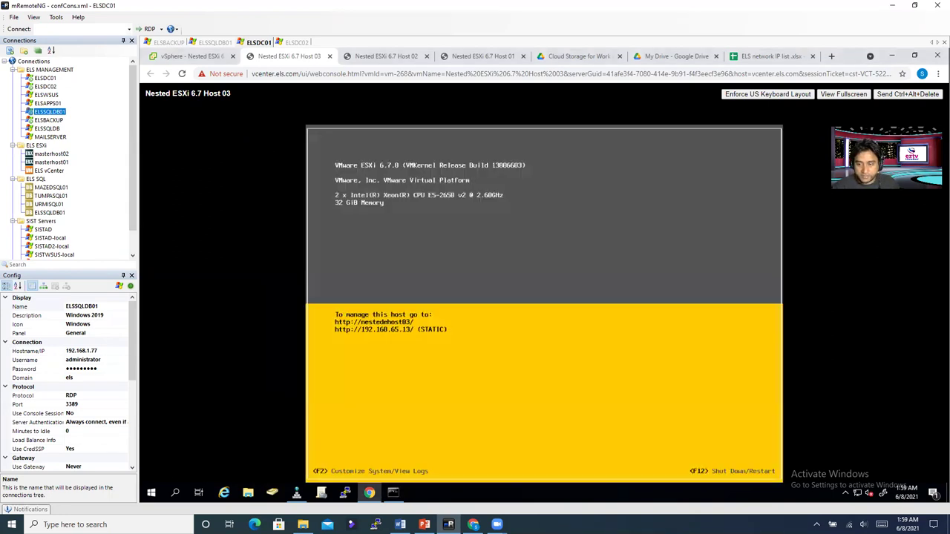
Step: Check the Host 02 and Host 01 consoles, then collapse the Nested ESXi VM group in vSphere Client
{"action": "left_click", "coordinate": [409, 55]}
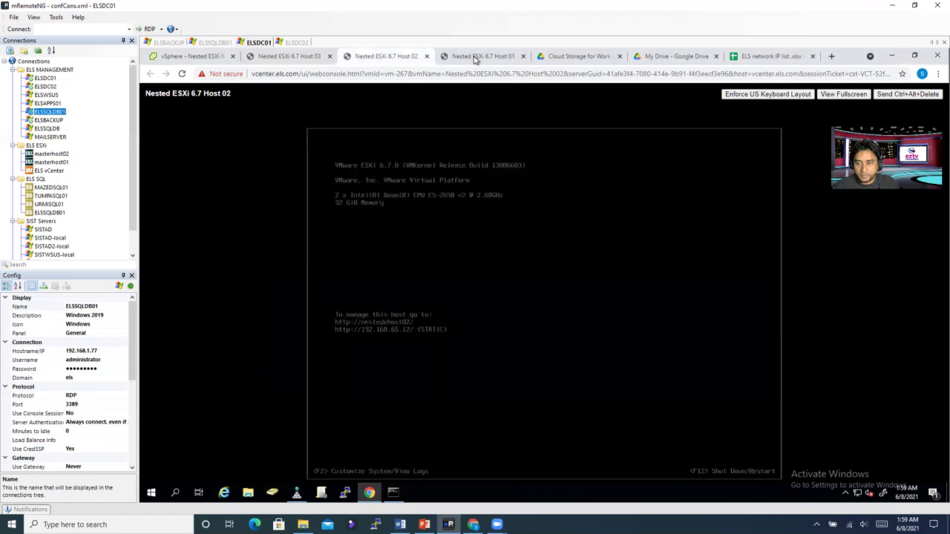
{"action": "left_click", "coordinate": [473, 58]}
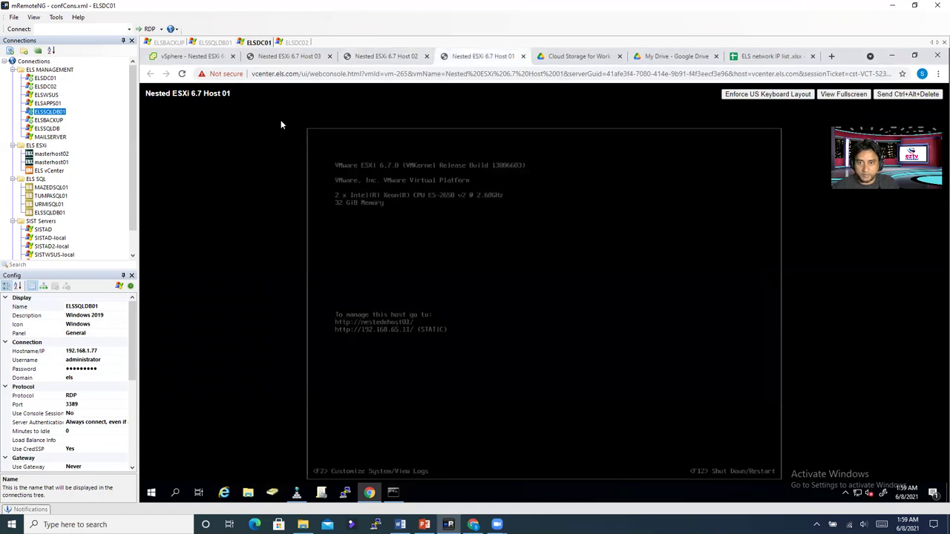
{"action": "left_click", "coordinate": [198, 56]}
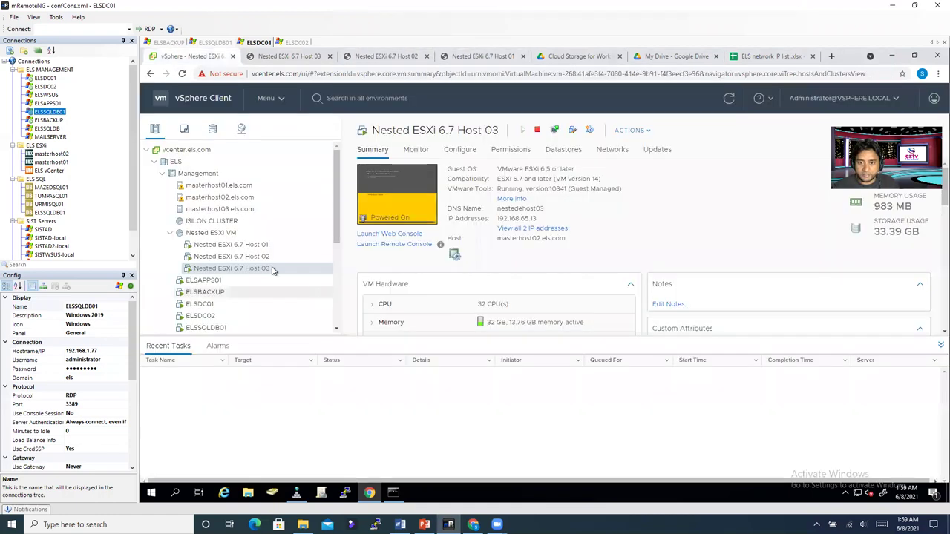
{"action": "left_click", "coordinate": [169, 233]}
Step: Start Add hosts on the Management cluster, then cancel the wizard
{"action": "left_click", "coordinate": [198, 174]}
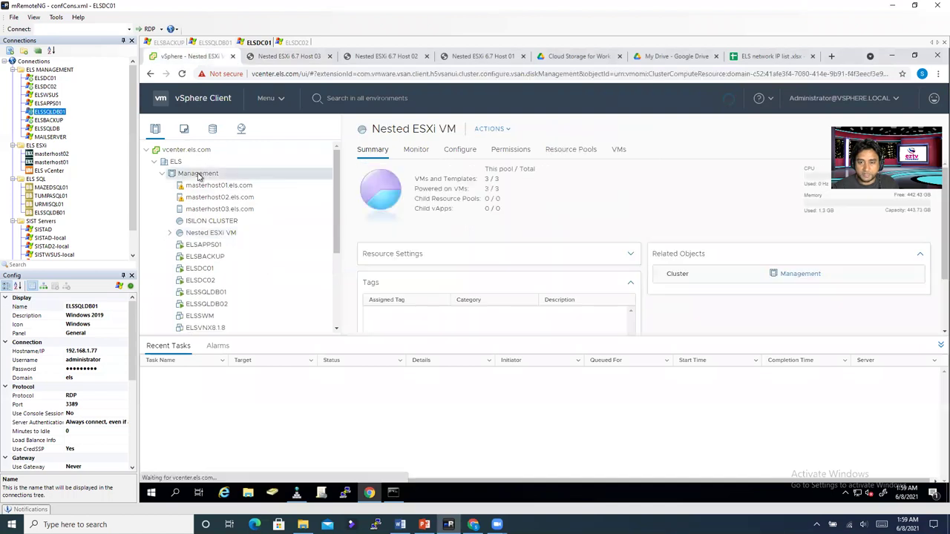
{"action": "right_click", "coordinate": [198, 176]}
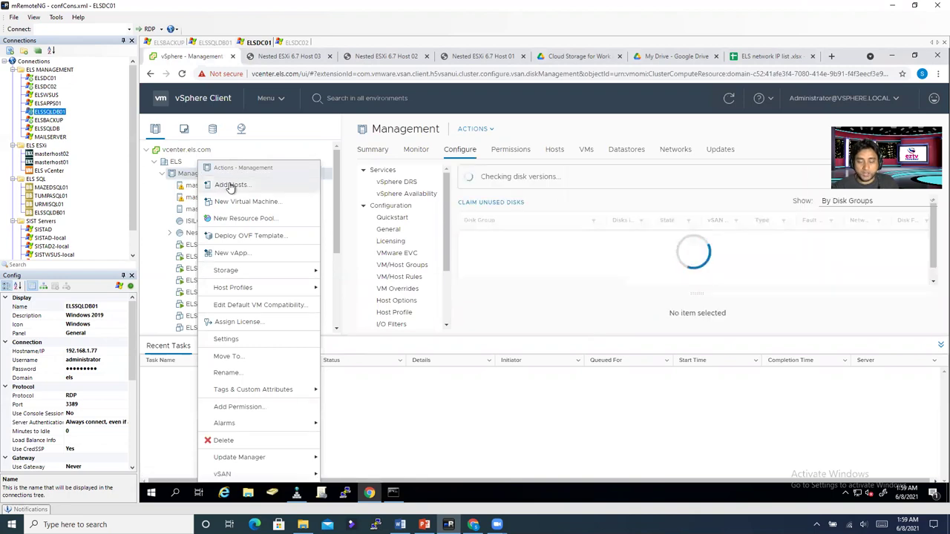
{"action": "left_click", "coordinate": [240, 187]}
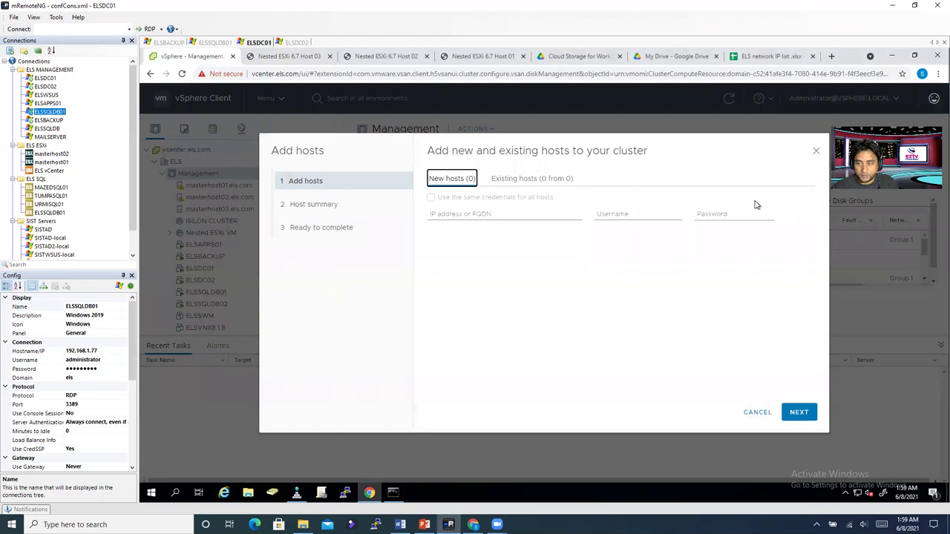
{"action": "left_click", "coordinate": [816, 152]}
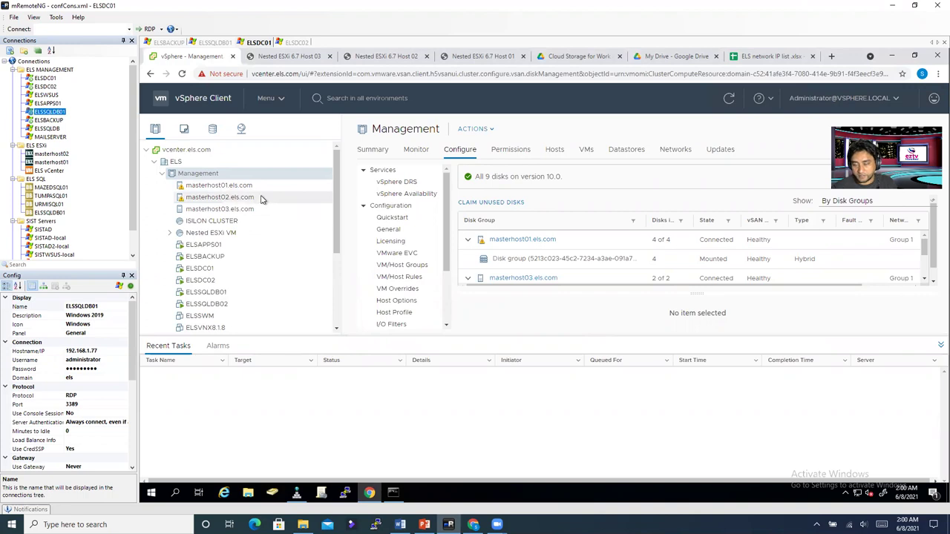
Step: Select the ELS datacenter and bring up its actions menu
{"action": "right_click", "coordinate": [203, 178]}
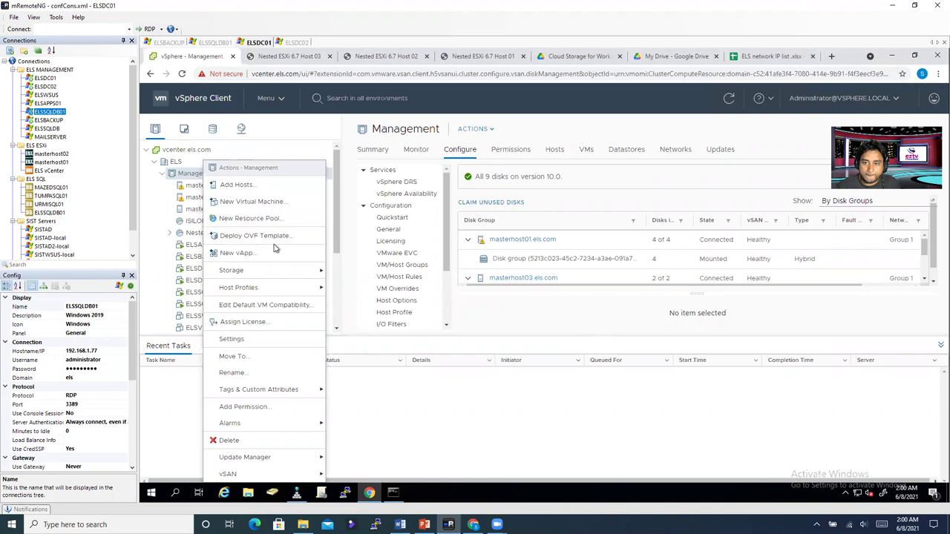
{"action": "mouse_move", "coordinate": [274, 271]}
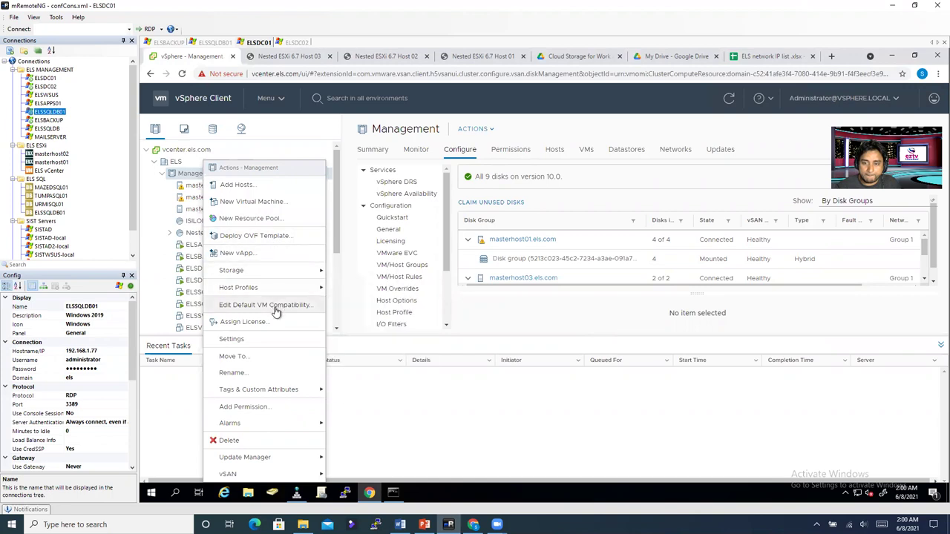
{"action": "left_click", "coordinate": [178, 163]}
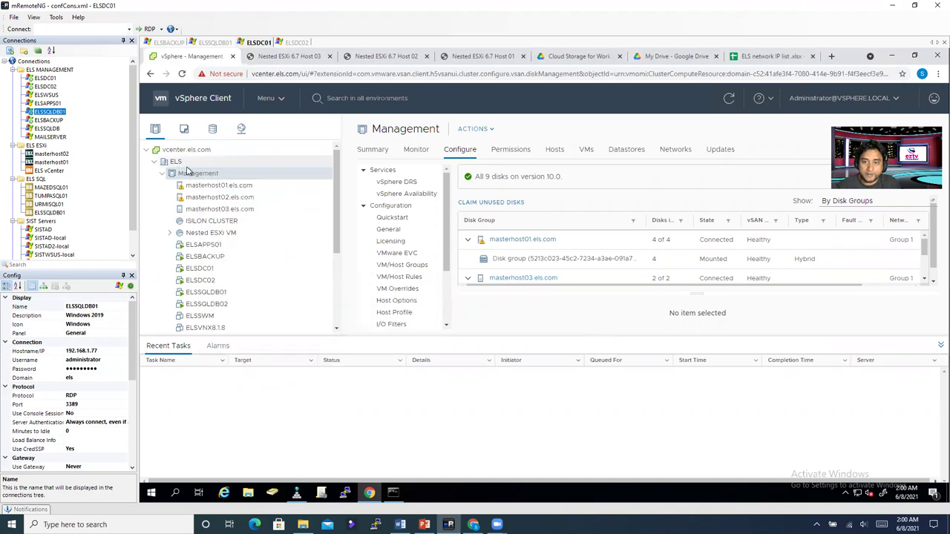
{"action": "right_click", "coordinate": [180, 163]}
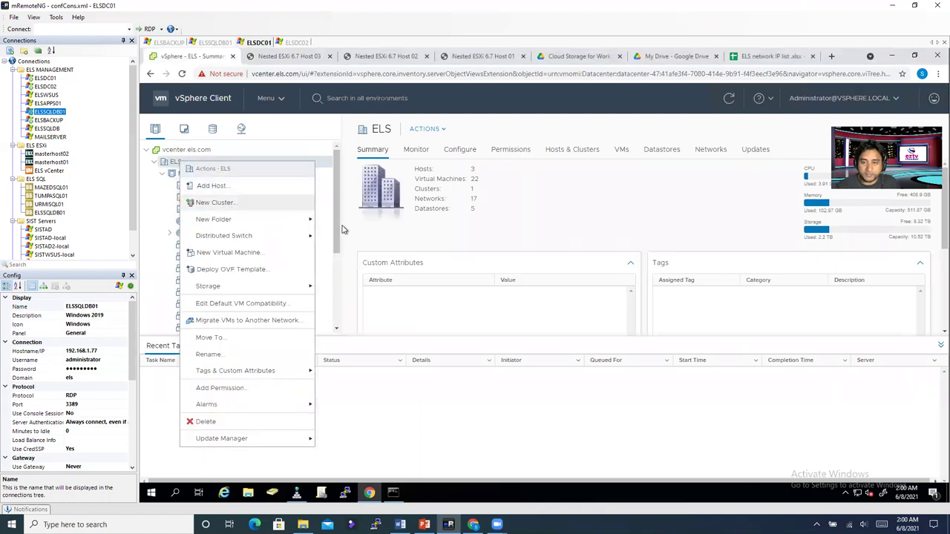
Step: Create a cluster named 'EHOST Cluster' in ELS with DRS, HA and vSAN off
{"action": "left_click", "coordinate": [224, 206]}
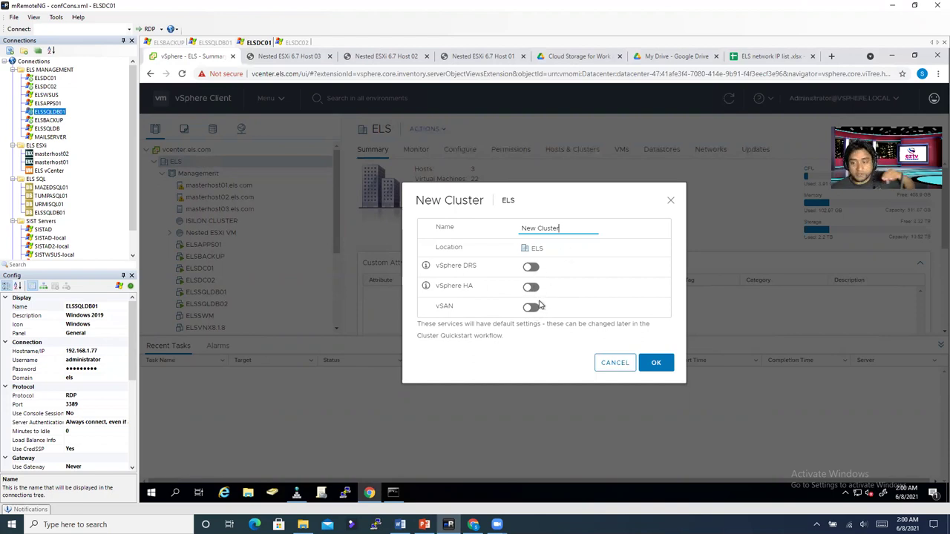
{"action": "left_click_drag", "start_coordinate": [561, 230], "coordinate": [473, 227]}
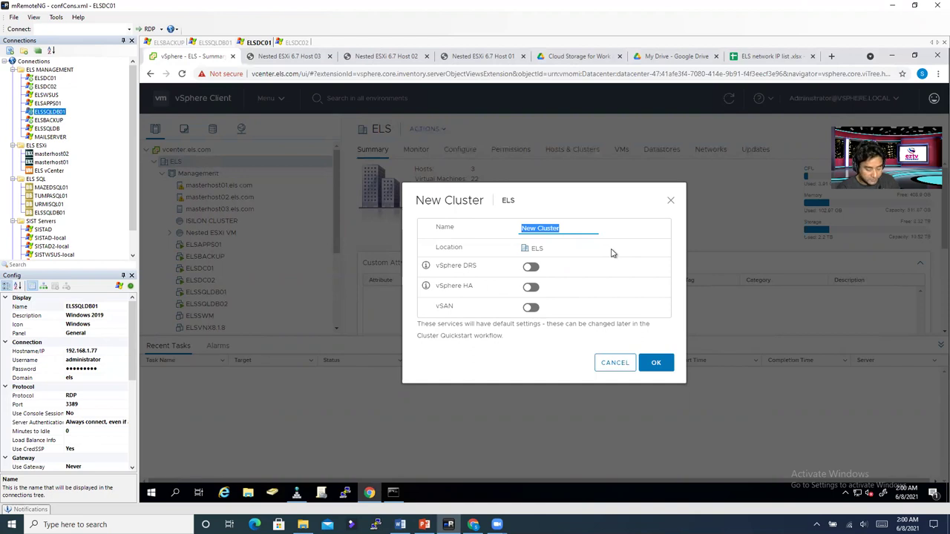
{"action": "left_click", "coordinate": [535, 228]}
{"action": "left_click_drag", "start_coordinate": [535, 228], "coordinate": [486, 224]}
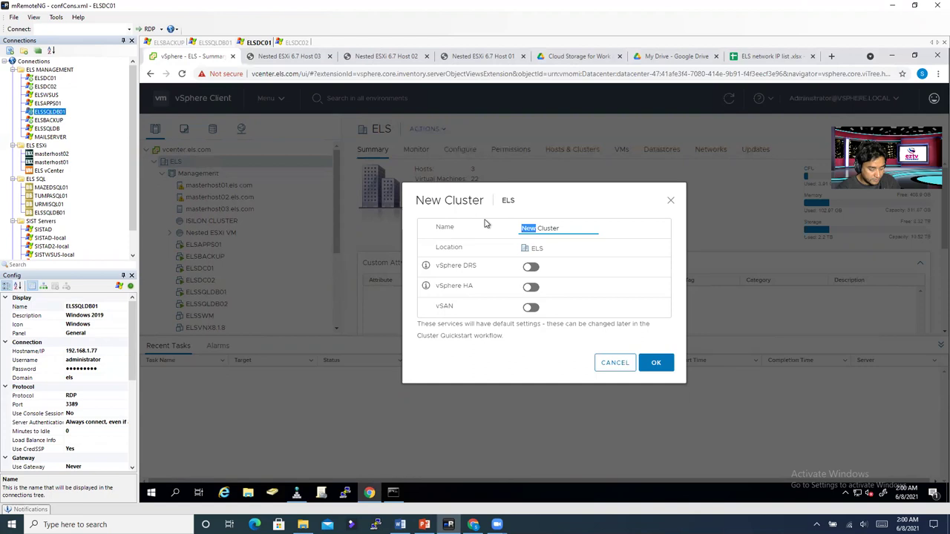
{"action": "type", "text": "eHost"}
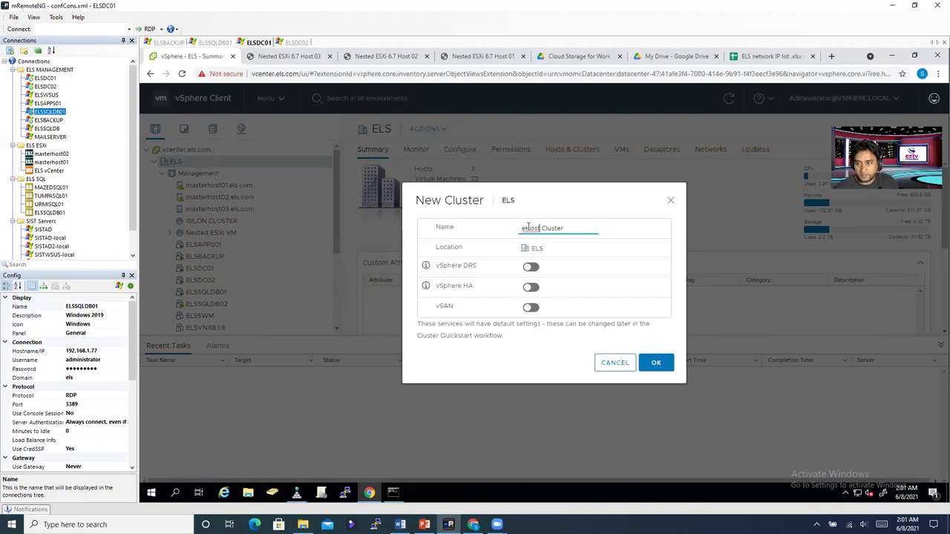
{"action": "left_click_drag", "start_coordinate": [540, 228], "coordinate": [517, 230]}
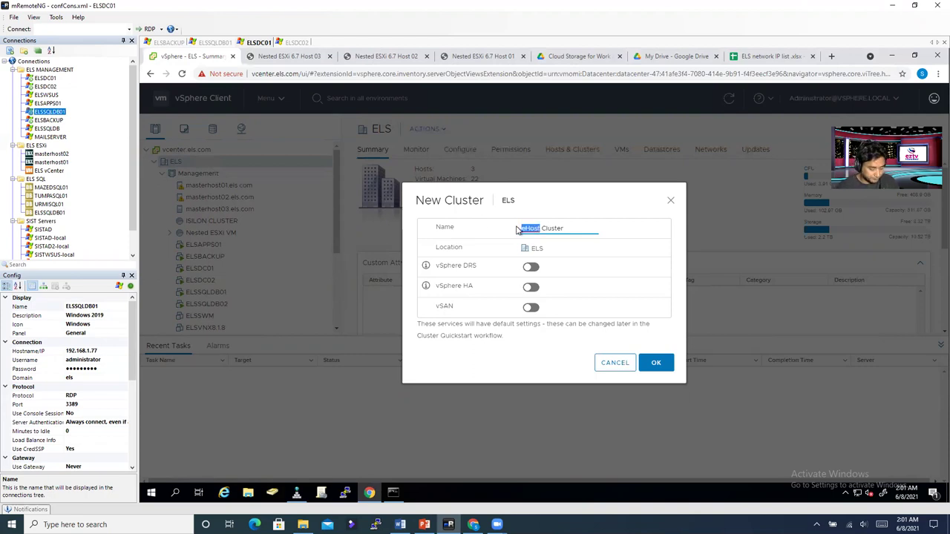
{"action": "type", "text": "EHOST"}
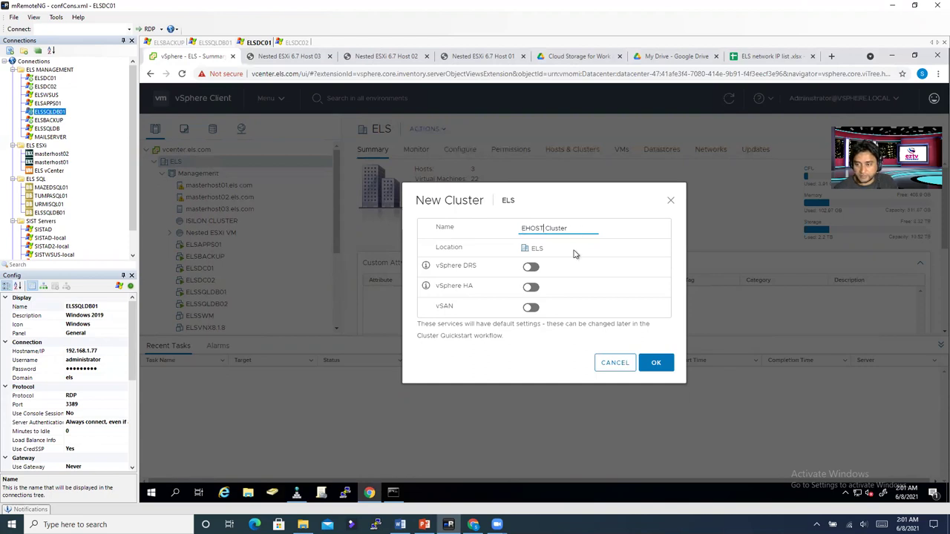
{"action": "left_click", "coordinate": [659, 363]}
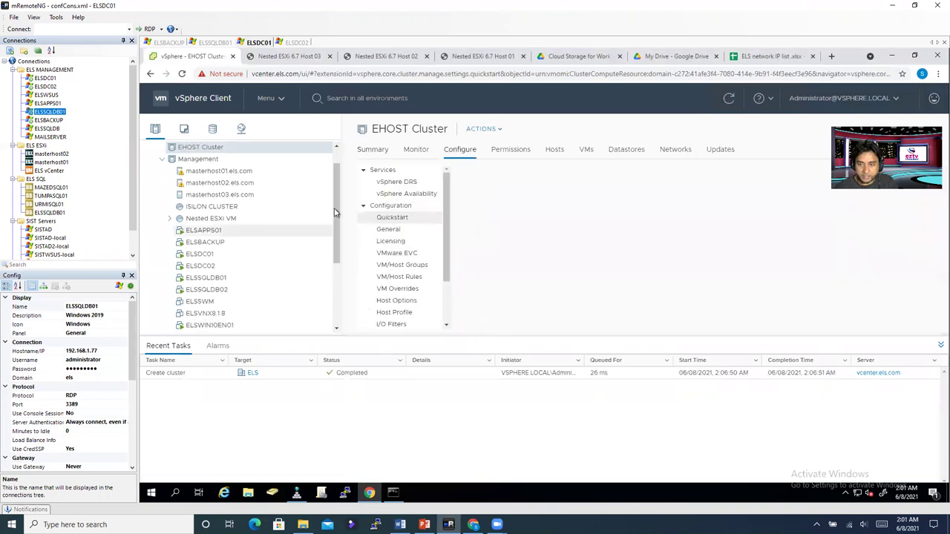
Step: Start Add Hosts on EHOST Cluster and enter nestedehost01.els.com as the first host
{"action": "scroll", "coordinate": [335, 193], "scroll_direction": "up", "scroll_amount": 3}
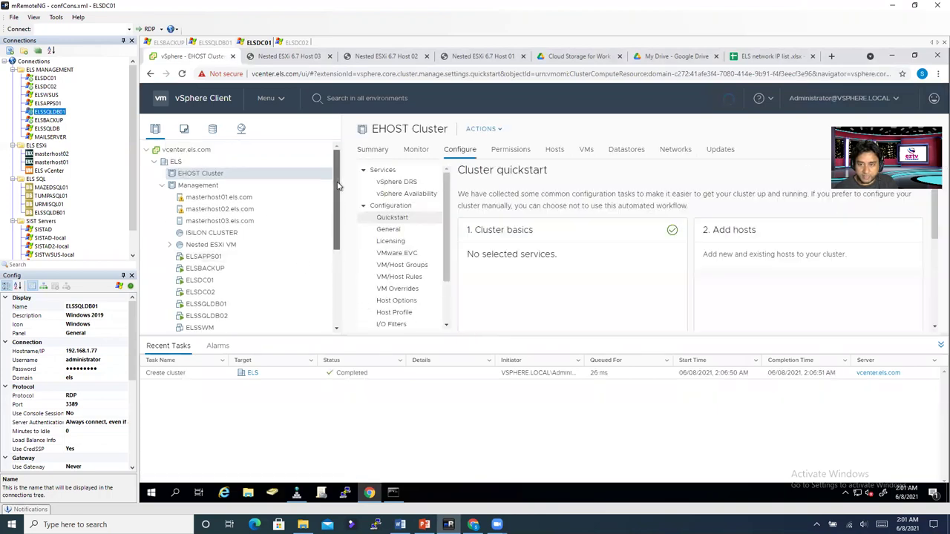
{"action": "right_click", "coordinate": [200, 175]}
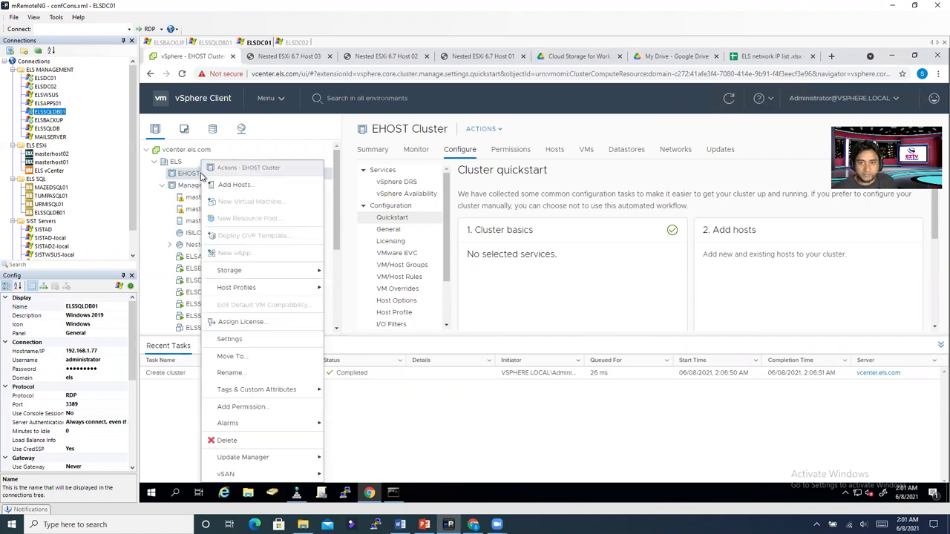
{"action": "left_click", "coordinate": [233, 184]}
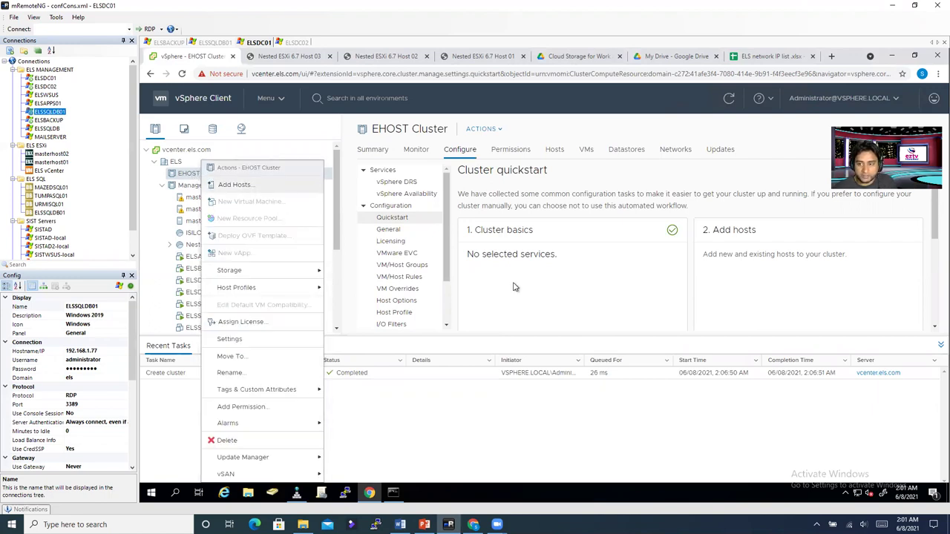
{"action": "left_click", "coordinate": [459, 215]}
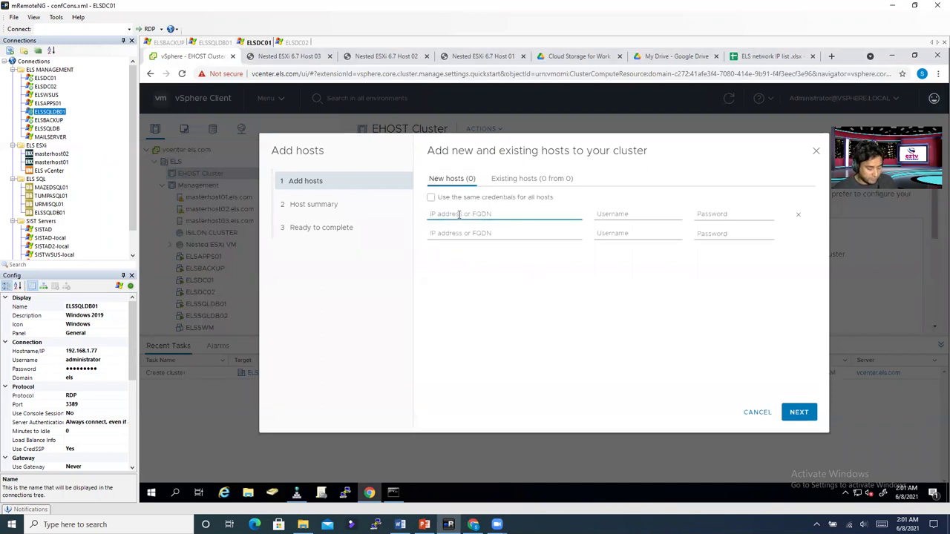
{"action": "type", "text": "ehost"}
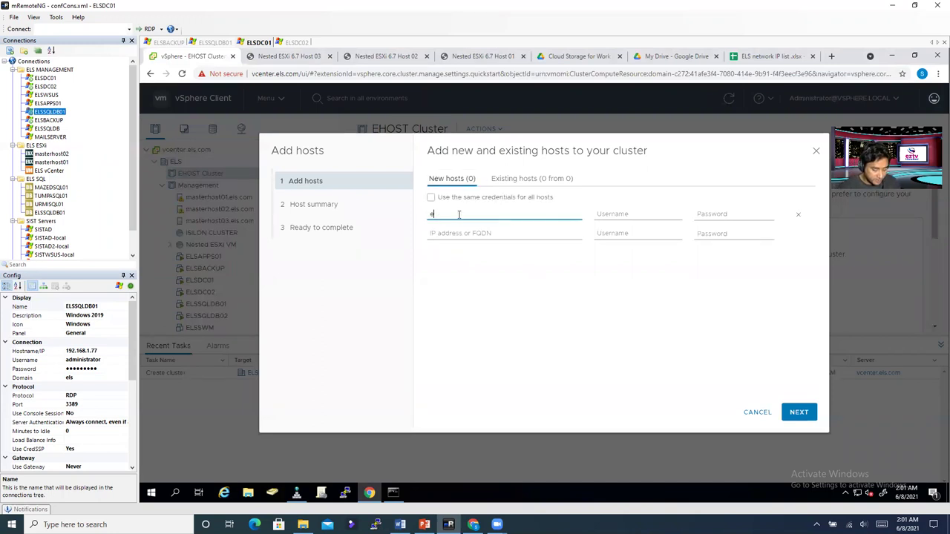
{"action": "key", "text": "BackSpace"}
{"action": "key", "text": "BackSpace"}
{"action": "key", "text": "BackSpace"}
{"action": "key", "text": "BackSpace"}
{"action": "key", "text": "BackSpace"}
{"action": "type", "text": "nested"}
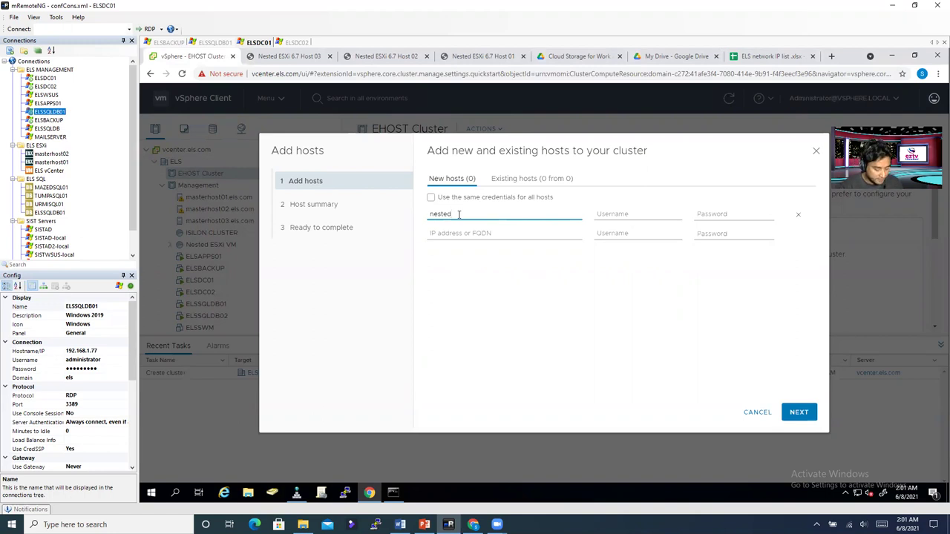
{"action": "type", "text": "xi"}
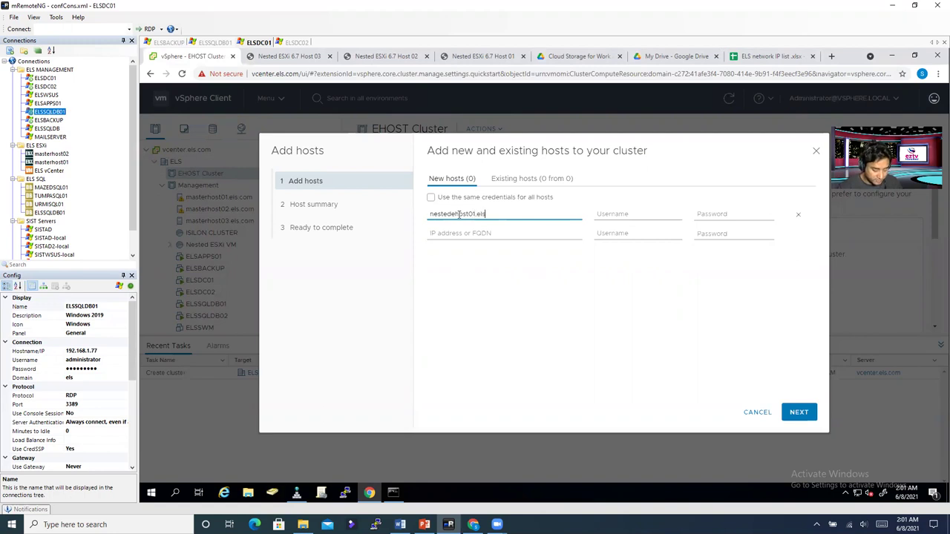
{"action": "type", "text": ".com"}
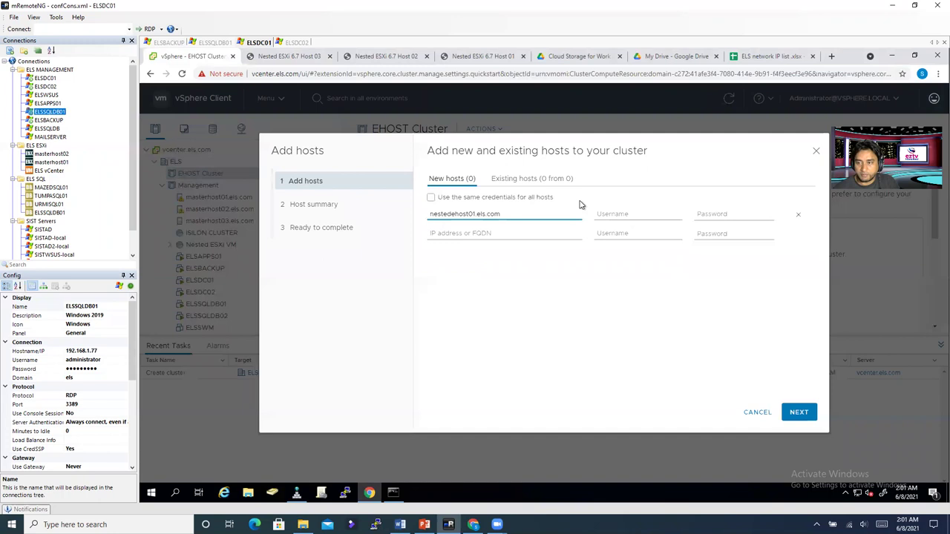
Step: Add nestedehost02.els.com and nestedehost03.els.com as the second and third hosts
{"action": "key", "text": "ctrl+a"}
{"action": "key", "text": "ctrl+c"}
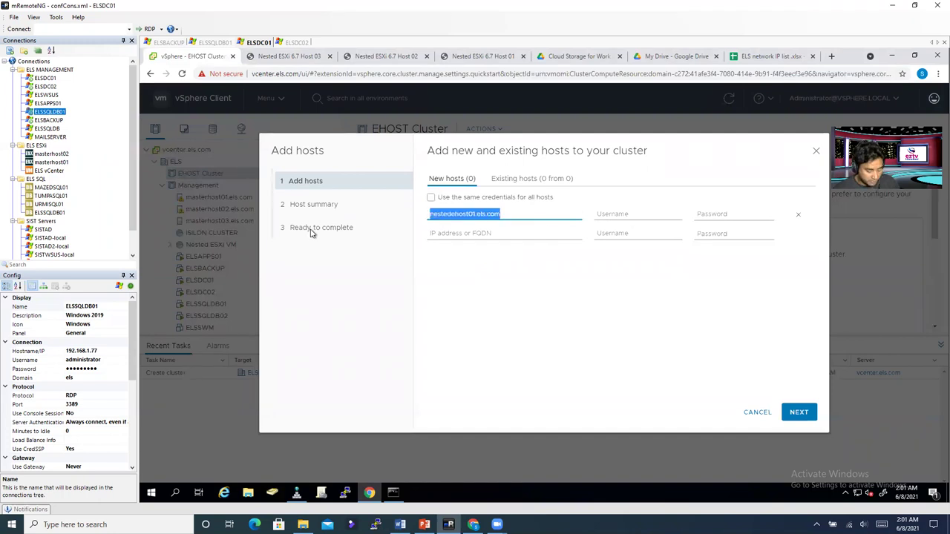
{"action": "left_click", "coordinate": [441, 235]}
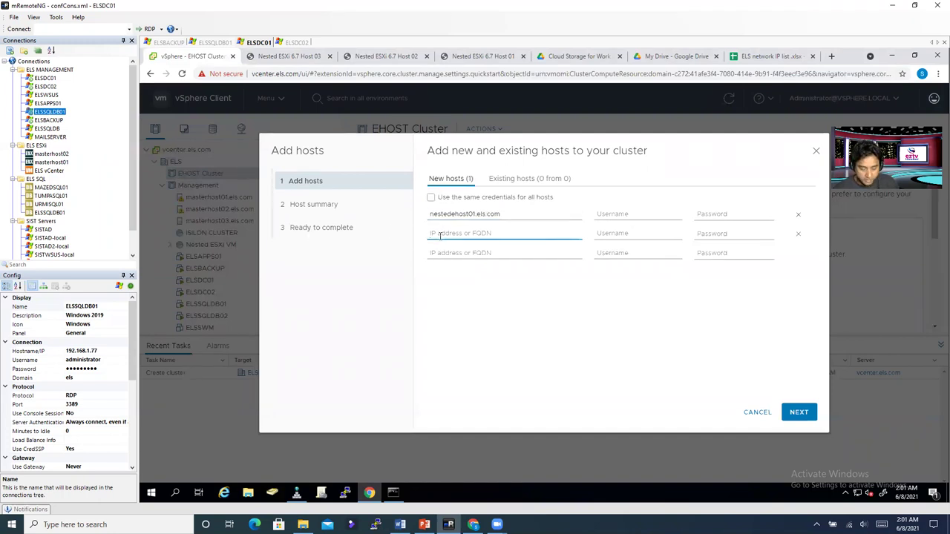
{"action": "key", "text": "ctrl+v"}
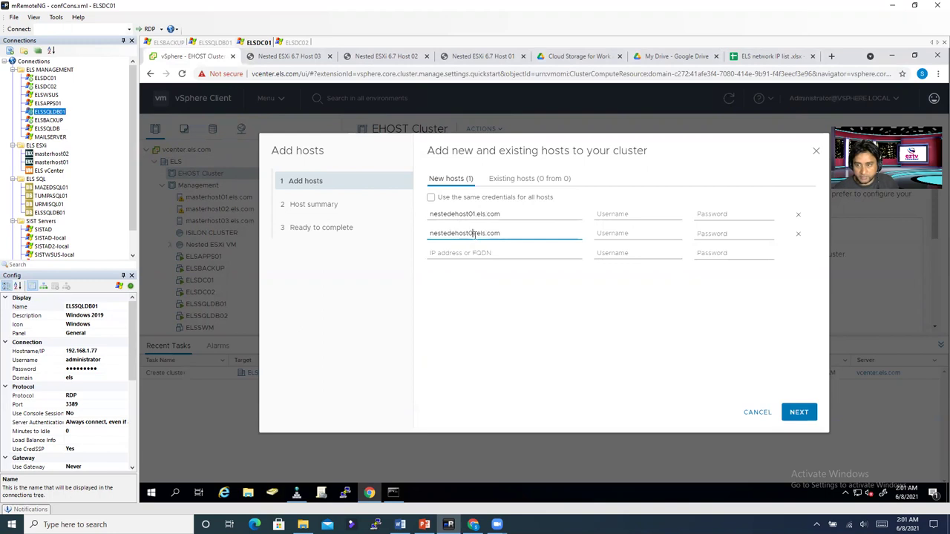
{"action": "key", "text": "Delete"}
{"action": "type", "text": "2"}
{"action": "left_click", "coordinate": [464, 255]}
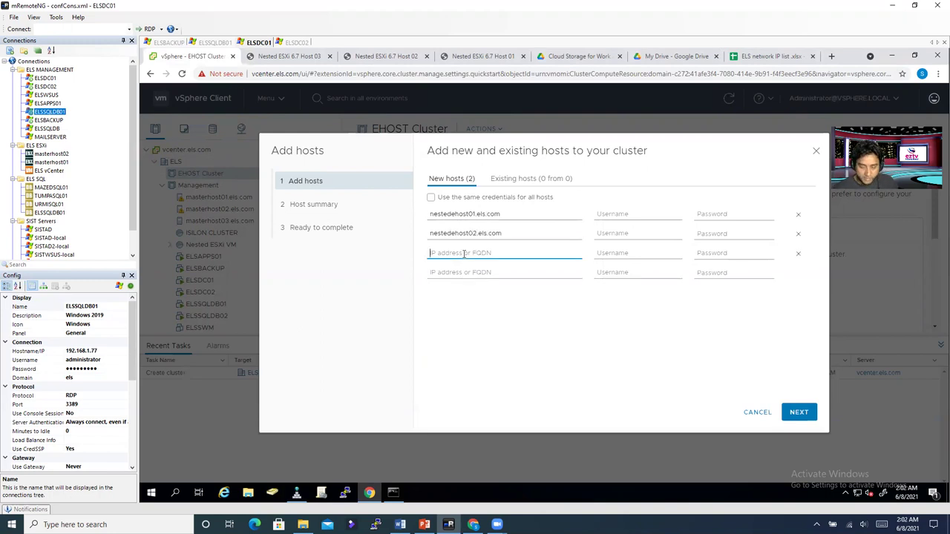
{"action": "key", "text": "ctrl+v"}
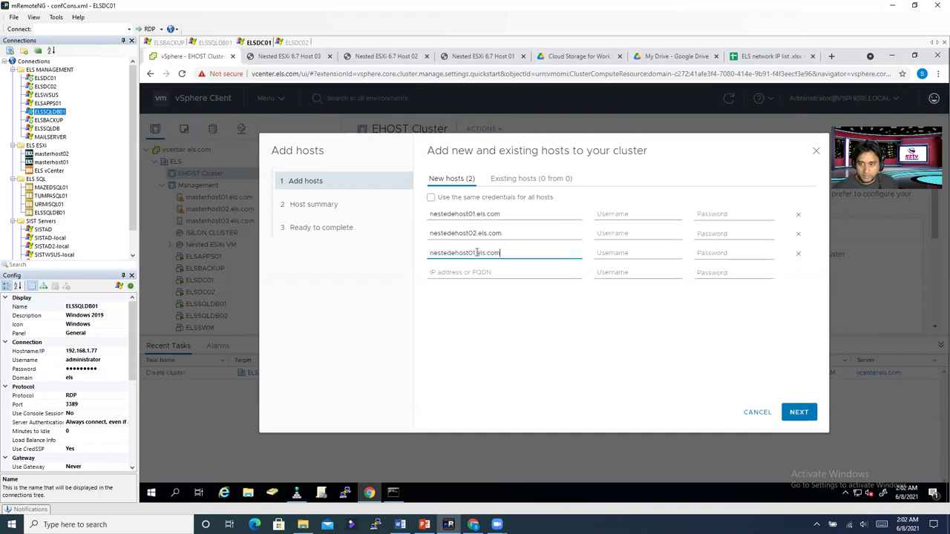
{"action": "left_click", "coordinate": [475, 253]}
{"action": "key", "text": "BackSpace"}
{"action": "type", "text": "3"}
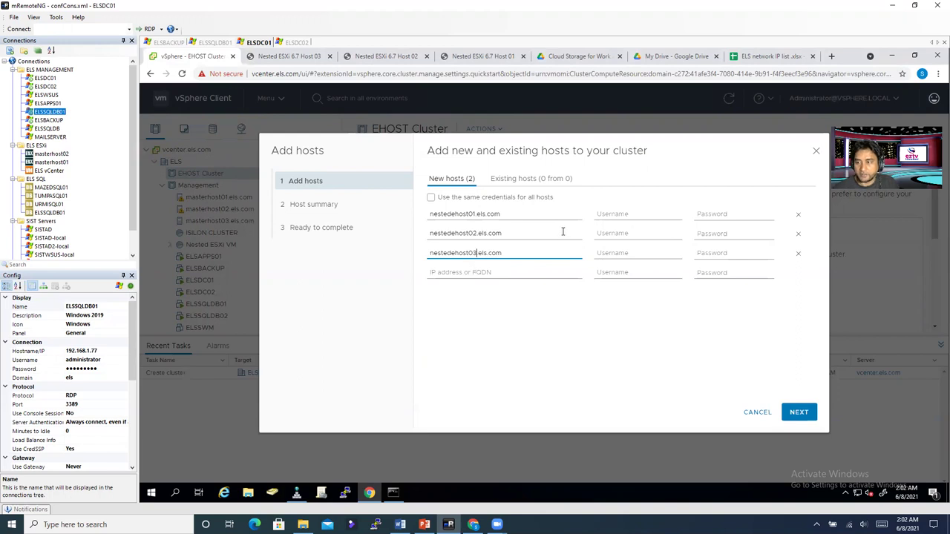
Step: Set username root for all three hosts and remove the extra empty row
{"action": "left_click", "coordinate": [628, 213]}
{"action": "type", "text": "root"}
{"action": "left_click", "coordinate": [617, 239]}
{"action": "type", "text": "ro"}
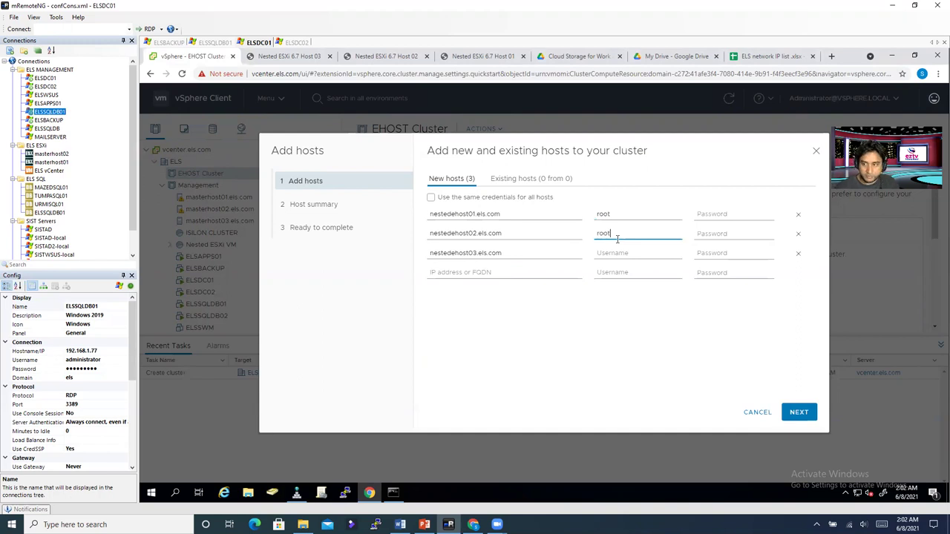
{"action": "left_click", "coordinate": [616, 253]}
{"action": "type", "text": "root"}
{"action": "left_click", "coordinate": [614, 272]}
{"action": "type", "text": "root"}
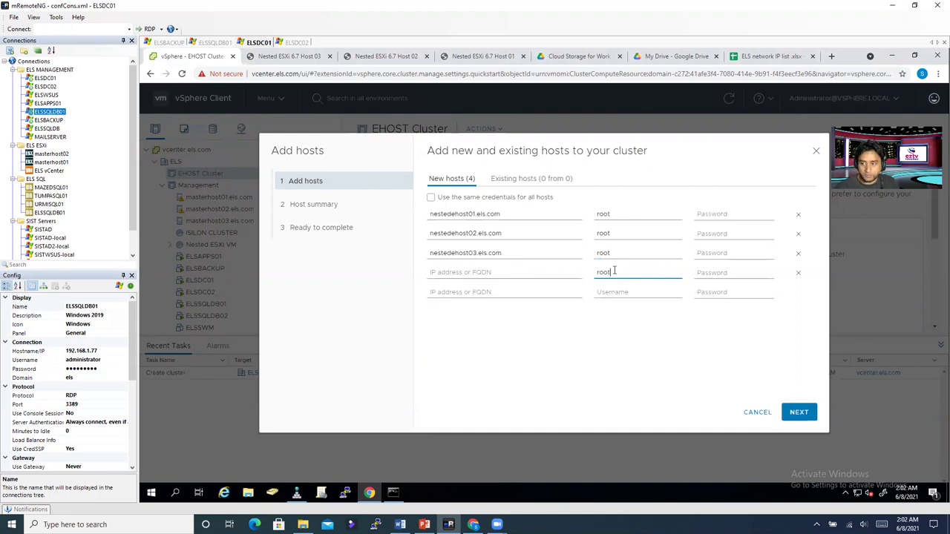
{"action": "key", "text": "BackSpace"}
{"action": "left_click", "coordinate": [798, 273]}
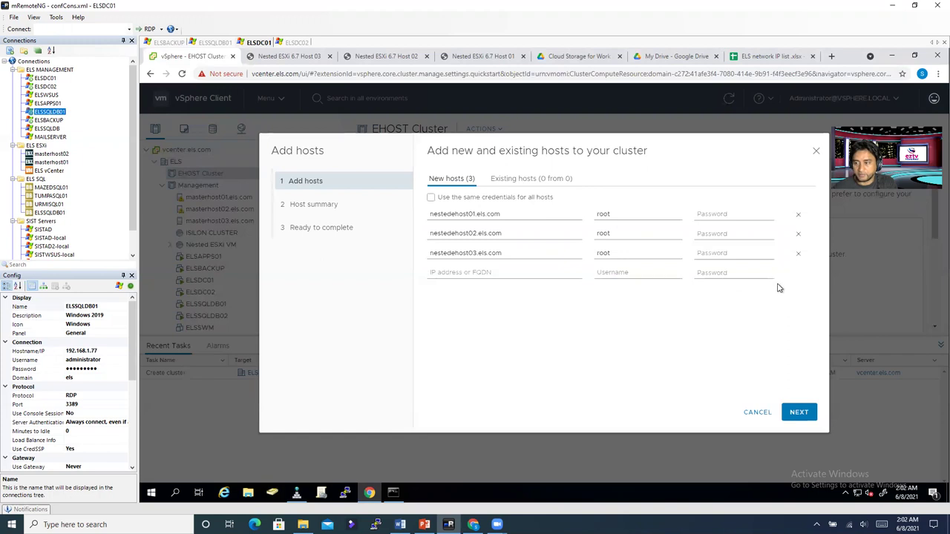
Step: Enter each host's root password and submit the three hosts
{"action": "left_click", "coordinate": [710, 215]}
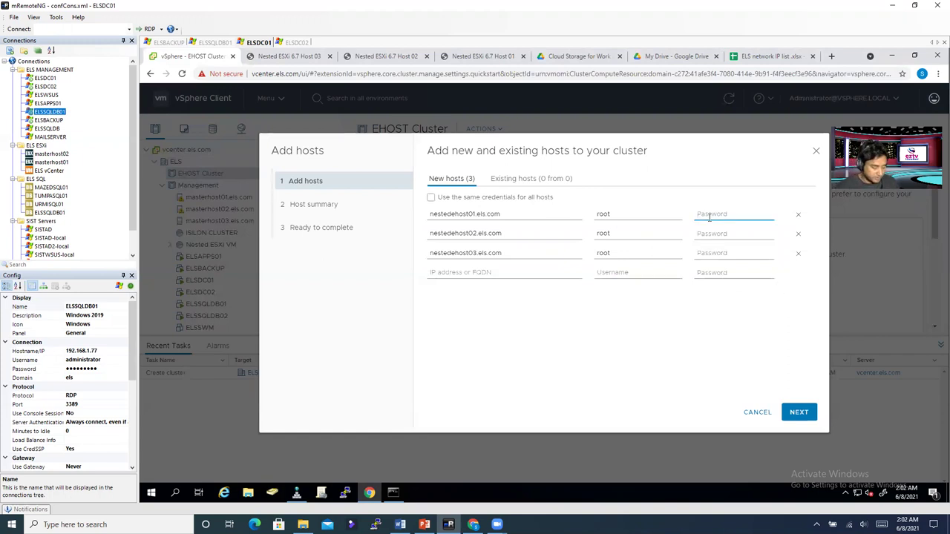
{"action": "type", "text": "••••"}
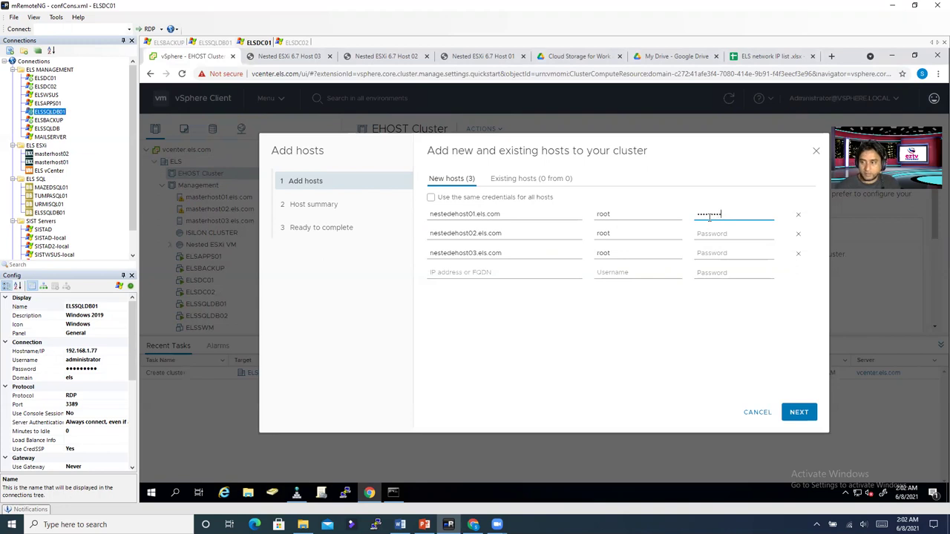
{"action": "left_click", "coordinate": [712, 233]}
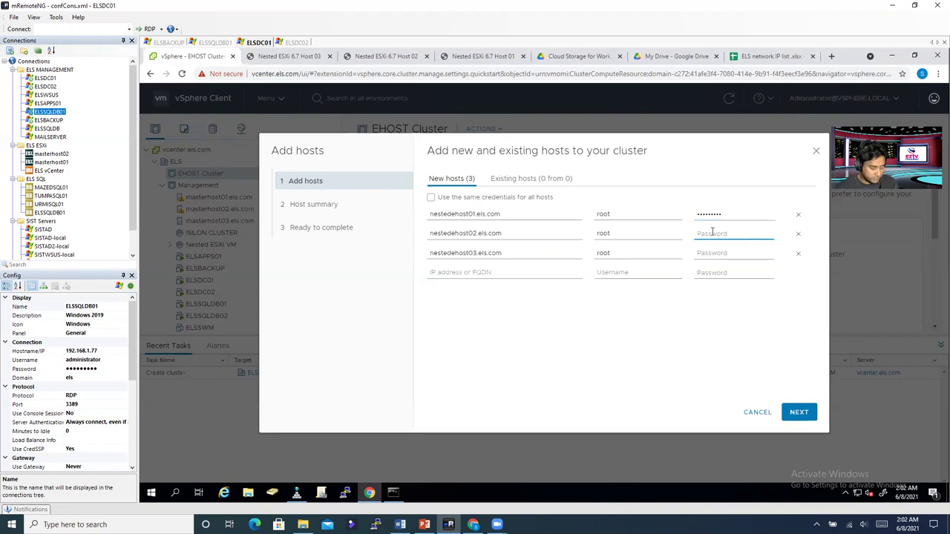
{"action": "type", "text": "••••••"}
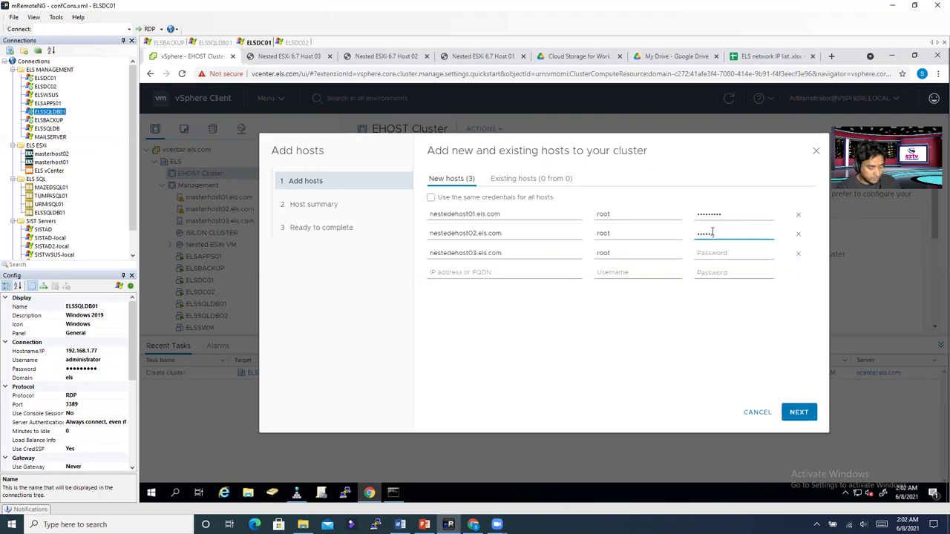
{"action": "type", "text": "•"}
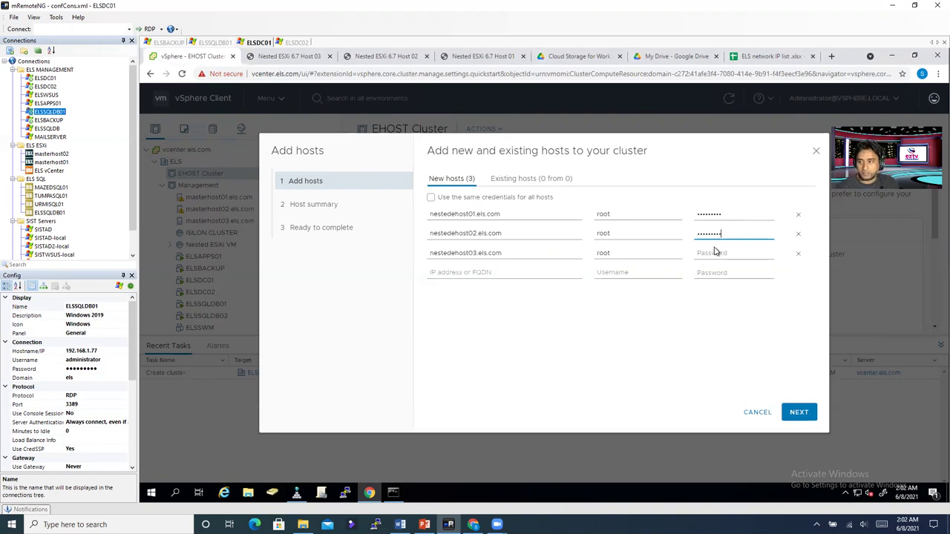
{"action": "left_click", "coordinate": [713, 251]}
{"action": "type", "text": "••••••"}
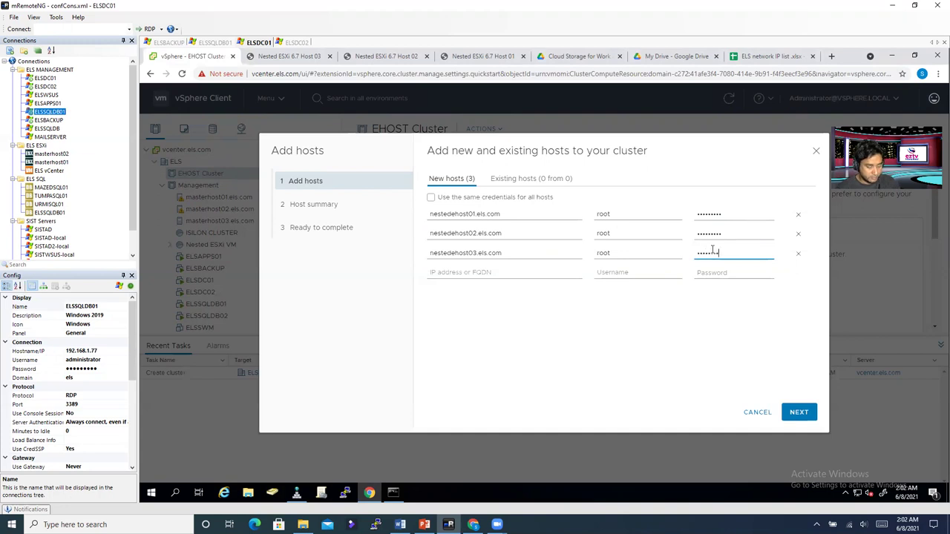
{"action": "left_click", "coordinate": [687, 330]}
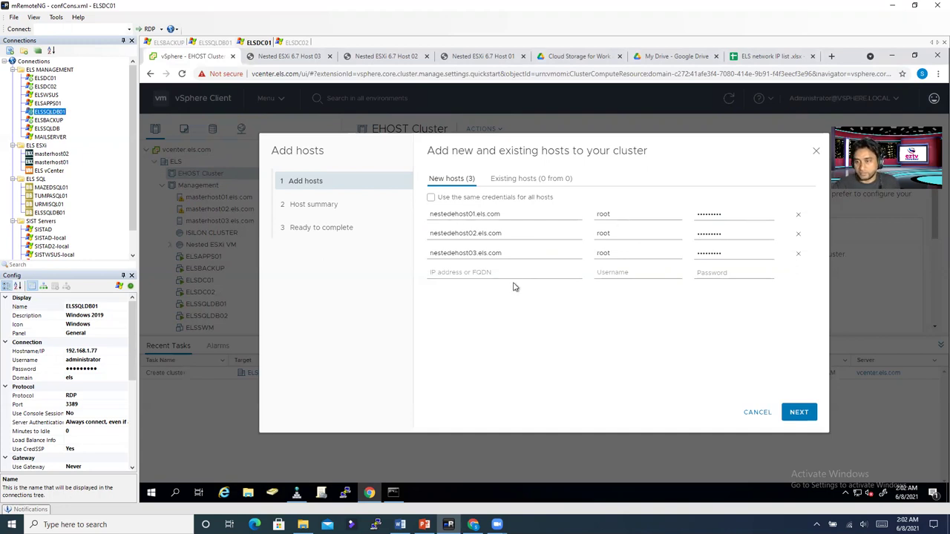
{"action": "left_click", "coordinate": [800, 413]}
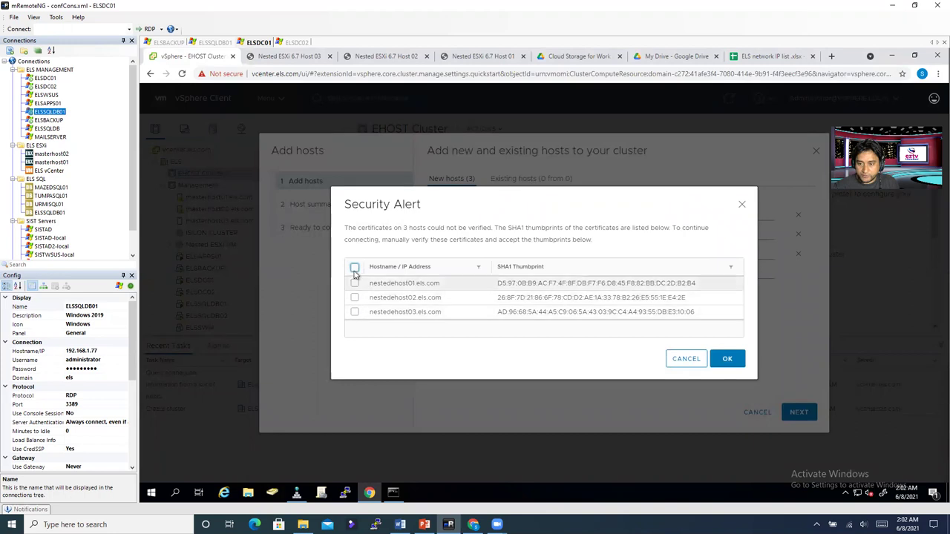
Step: Accept all three certificate thumbprints and finish adding the hosts to EHOST Cluster
{"action": "left_click", "coordinate": [354, 267]}
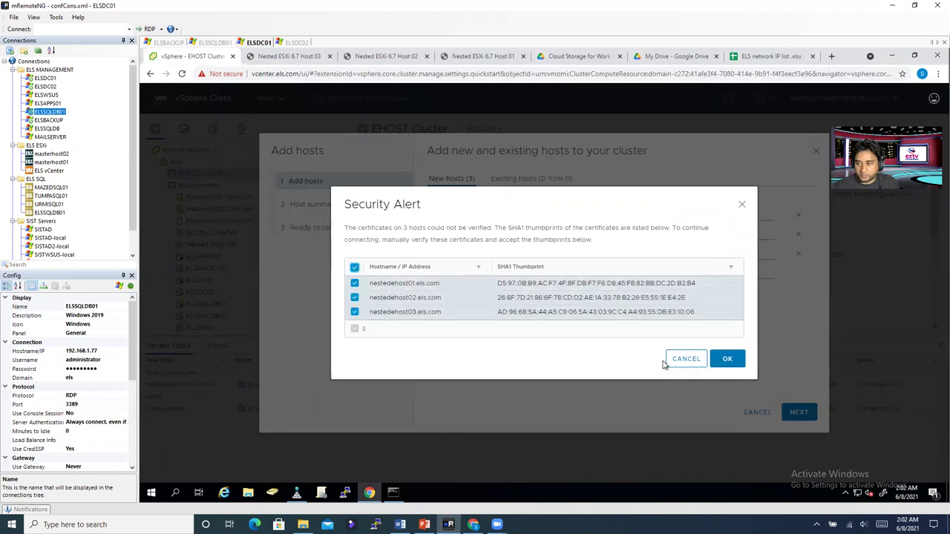
{"action": "left_click", "coordinate": [725, 357]}
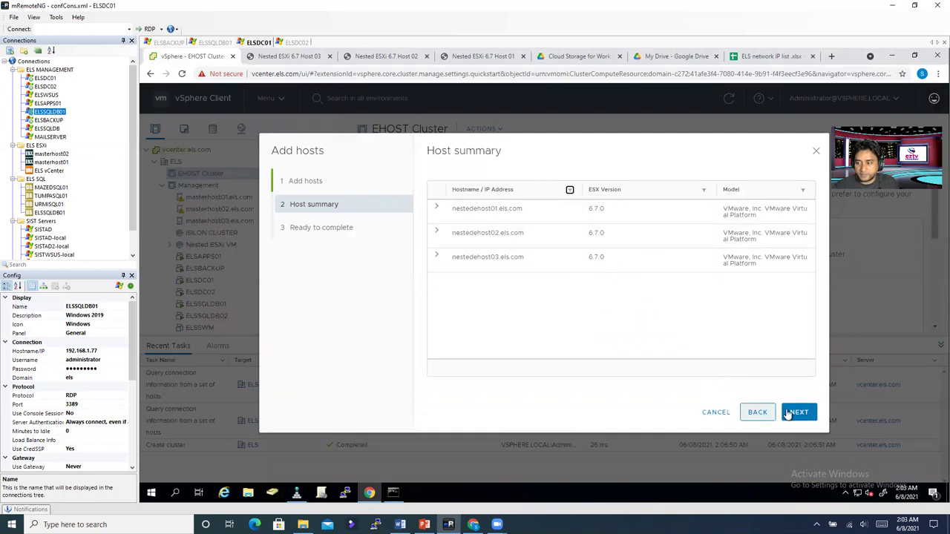
{"action": "left_click", "coordinate": [799, 414]}
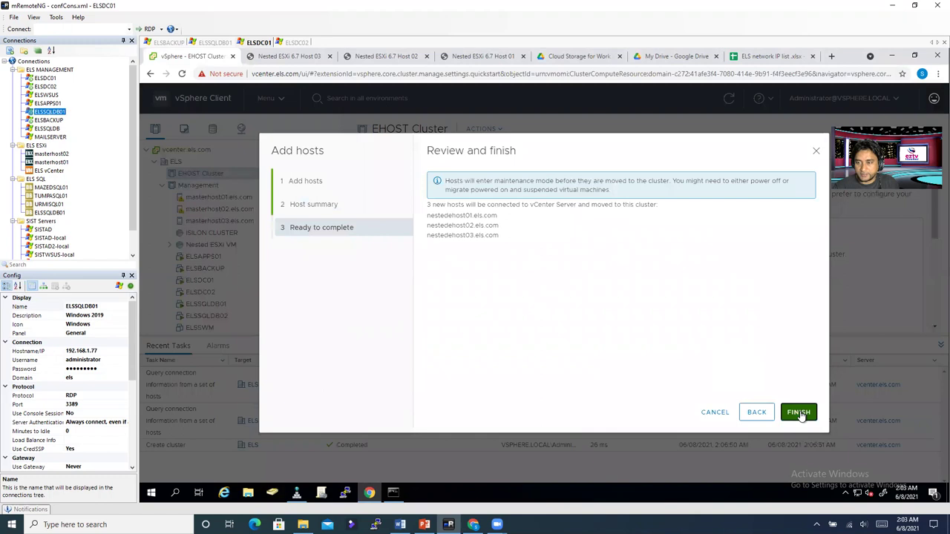
{"action": "left_click", "coordinate": [801, 416]}
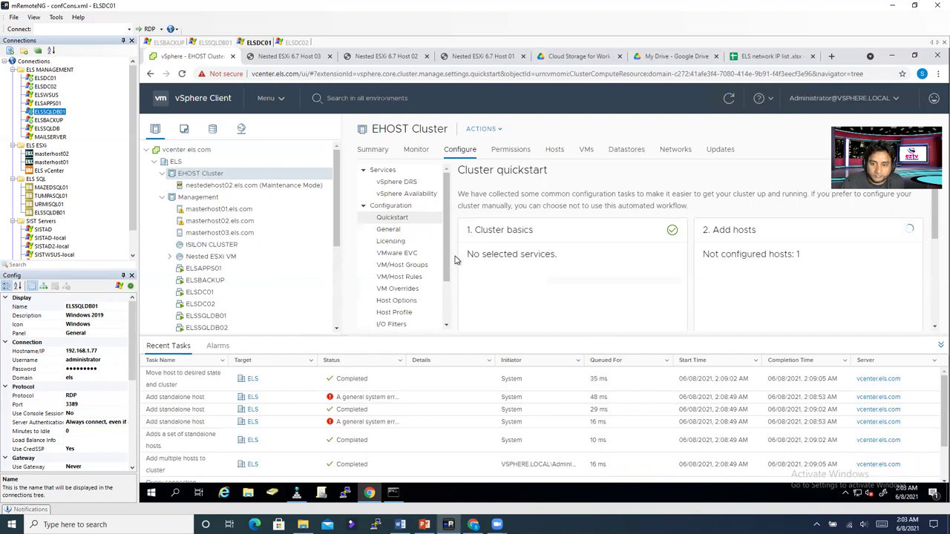
Step: Expand the Nested ESXi VM folder and open nestedehost02.els.com under EHOST Cluster
{"action": "left_click_drag", "start_coordinate": [334, 235], "coordinate": [343, 199]}
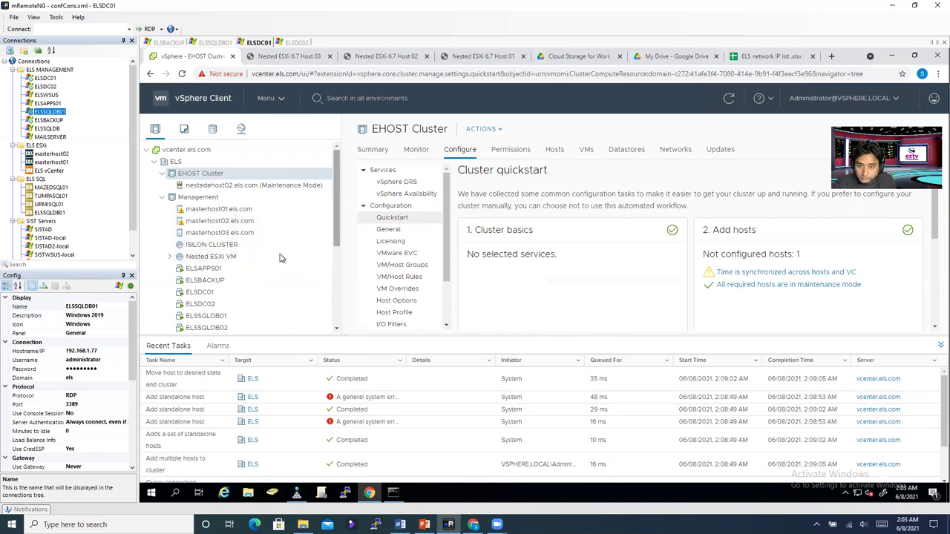
{"action": "left_click", "coordinate": [170, 257]}
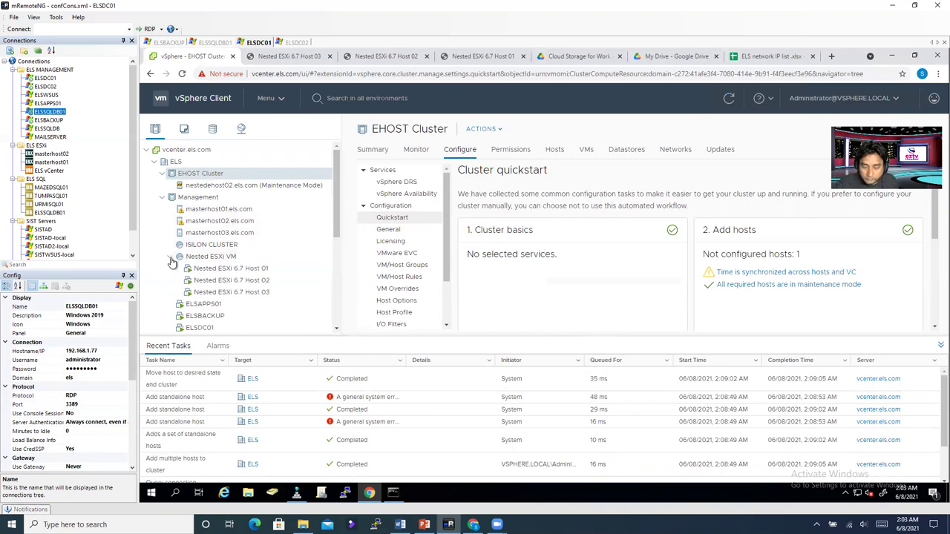
{"action": "left_click", "coordinate": [236, 186]}
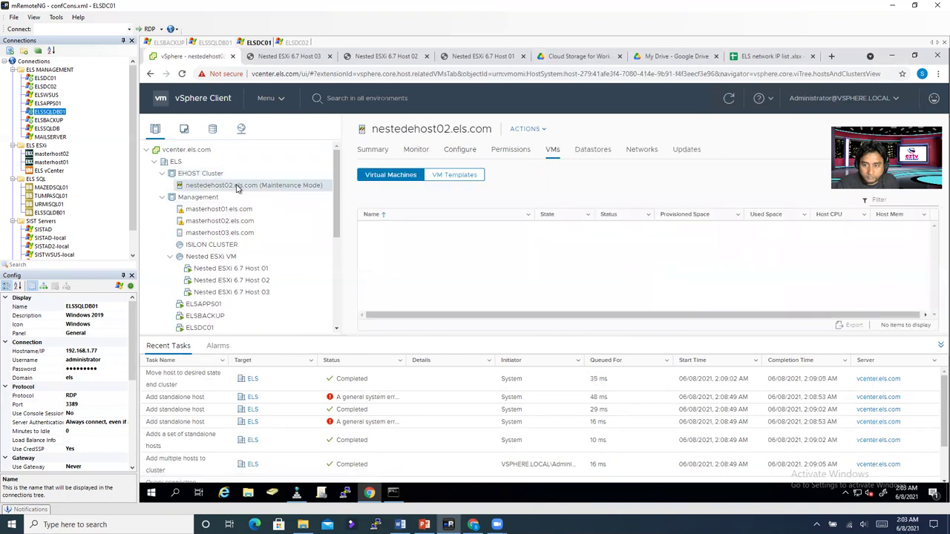
Step: Exit Maintenance Mode on nestedehost02 and widen the Recent Tasks status column
{"action": "right_click", "coordinate": [236, 186]}
{"action": "mouse_move", "coordinate": [299, 208]}
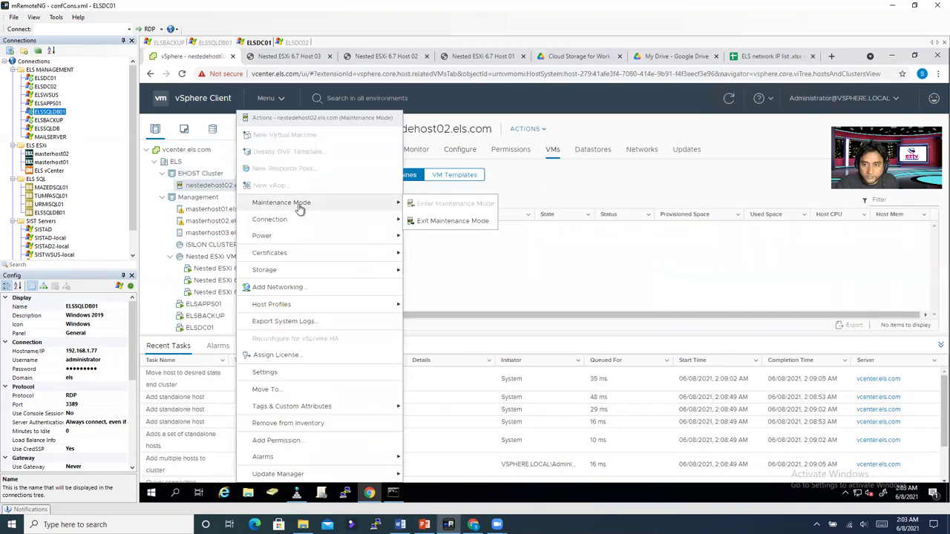
{"action": "left_click", "coordinate": [490, 295]}
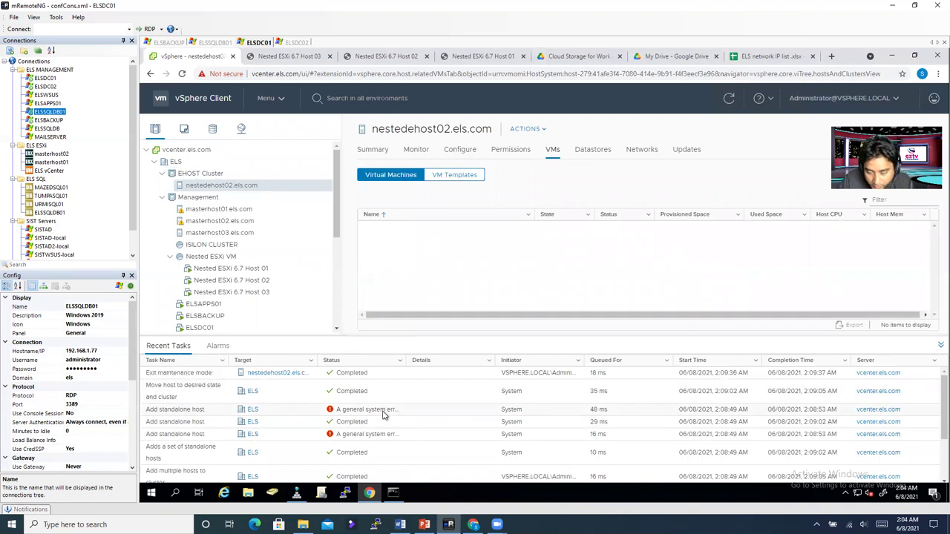
{"action": "left_click_drag", "start_coordinate": [406, 369], "coordinate": [672, 388]}
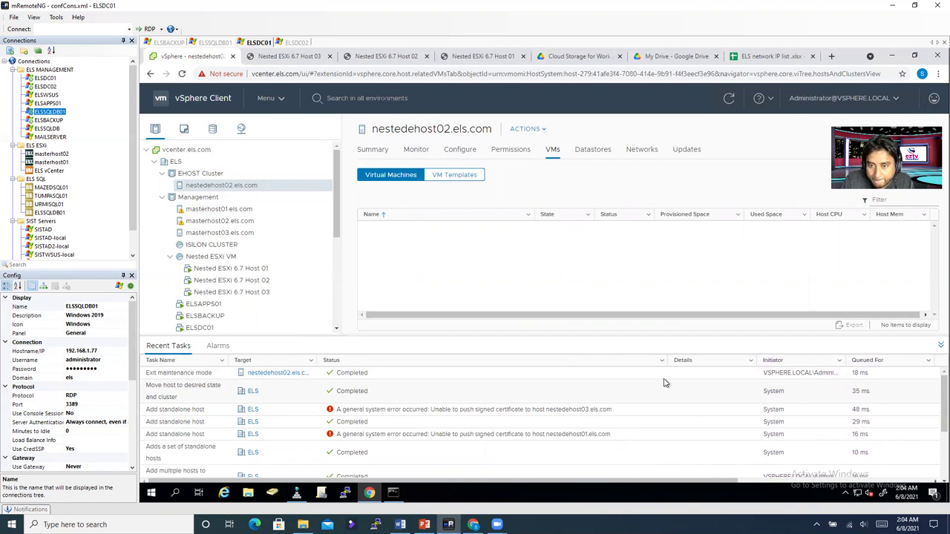
Step: Add nestedehost01.els.com to EHOST Cluster with username root and its password
{"action": "right_click", "coordinate": [195, 176]}
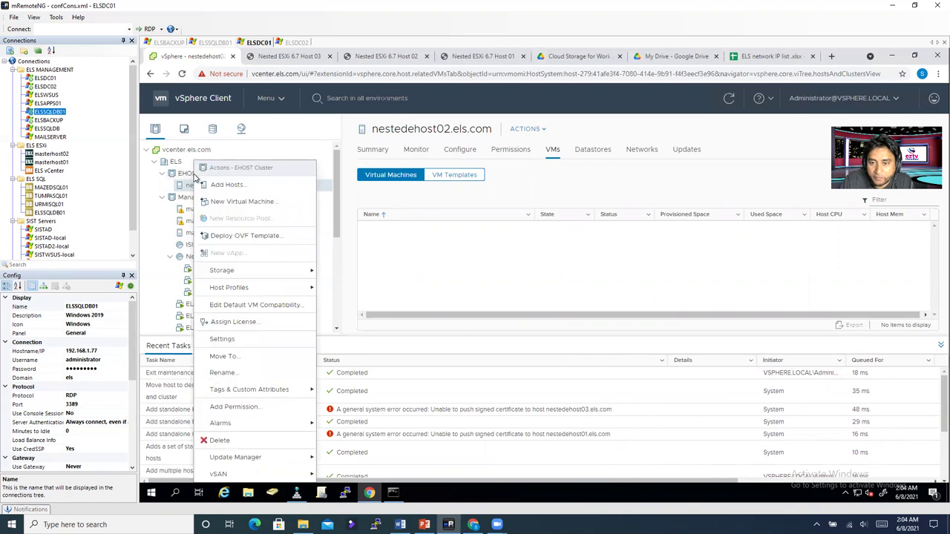
{"action": "left_click", "coordinate": [518, 258]}
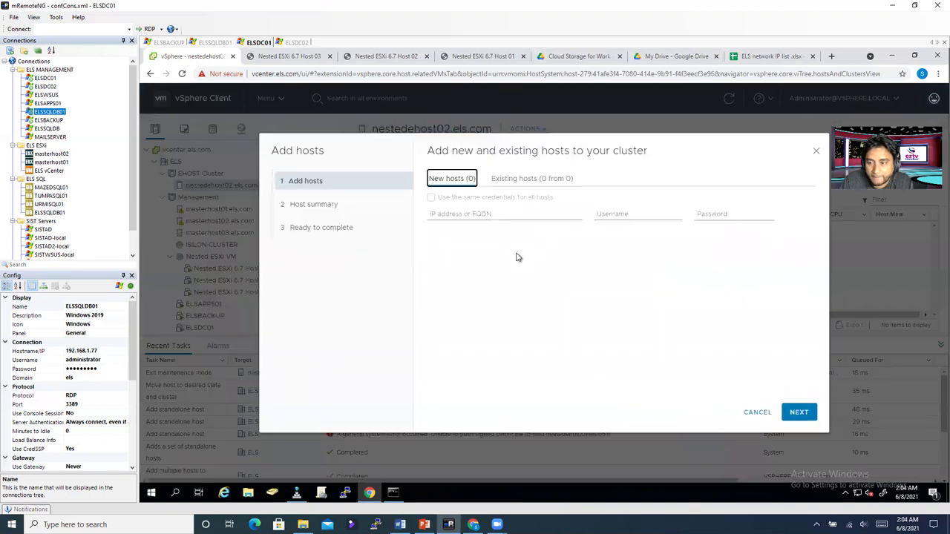
{"action": "left_click", "coordinate": [481, 215]}
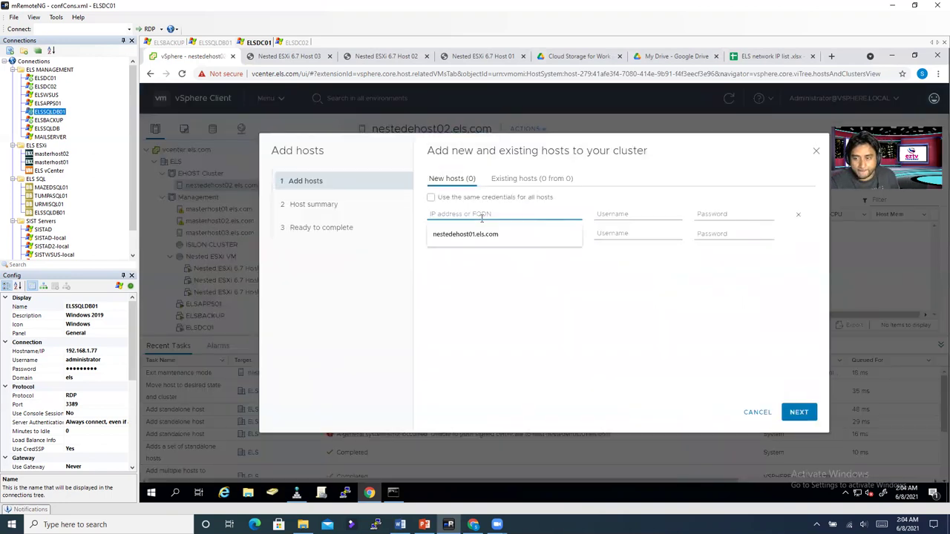
{"action": "left_click", "coordinate": [483, 236]}
{"action": "left_click", "coordinate": [630, 215]}
{"action": "left_click", "coordinate": [628, 234]}
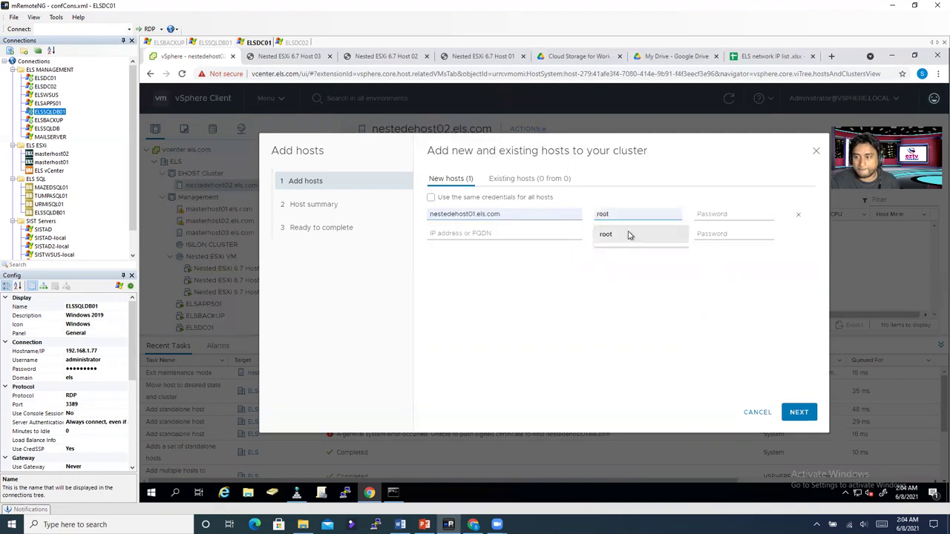
{"action": "left_click", "coordinate": [701, 215]}
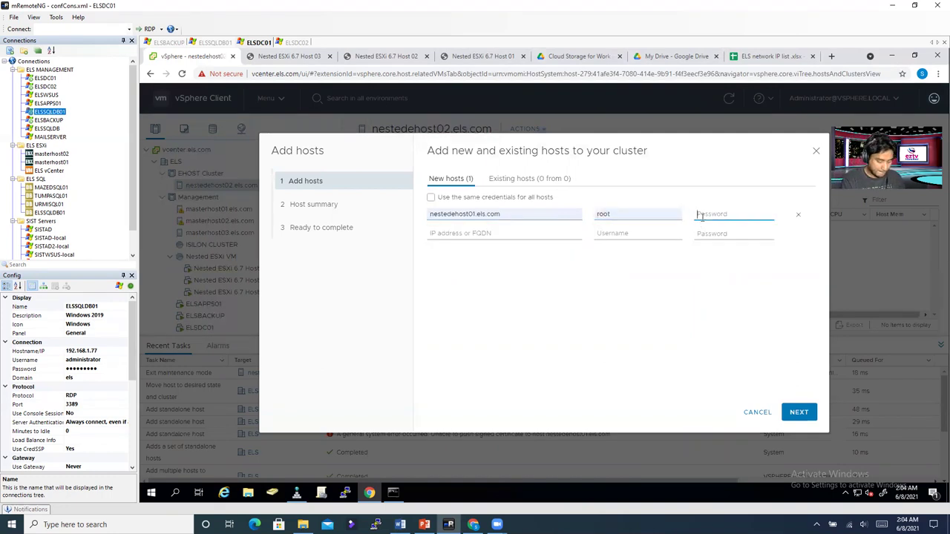
{"action": "type", "text": "***"}
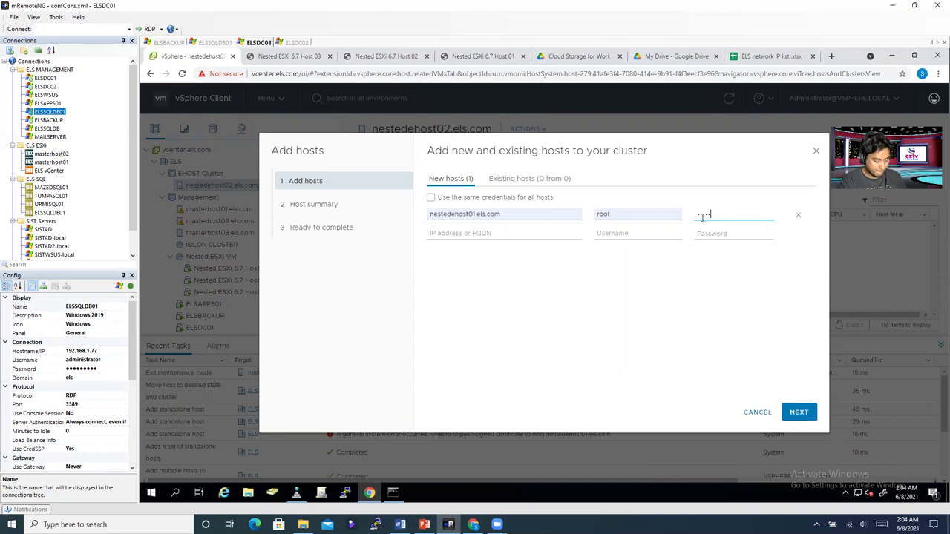
{"action": "type", "text": "****"}
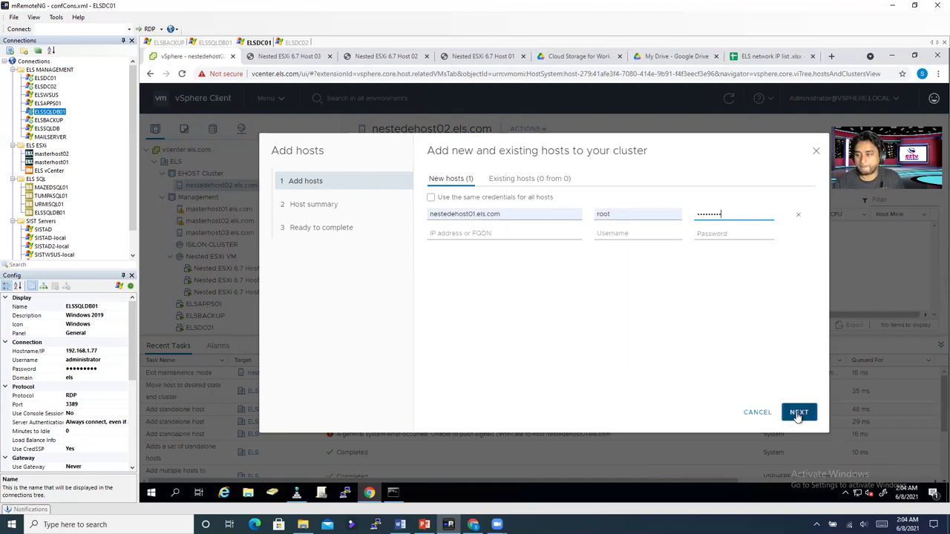
{"action": "left_click", "coordinate": [799, 414]}
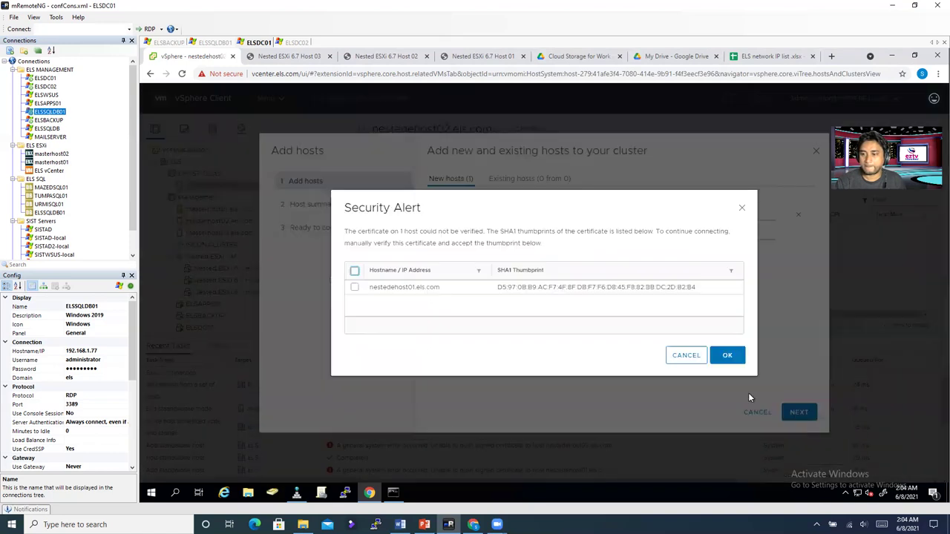
Step: Accept nestedehost01's certificate thumbprint and finish the wizard
{"action": "left_click", "coordinate": [355, 272]}
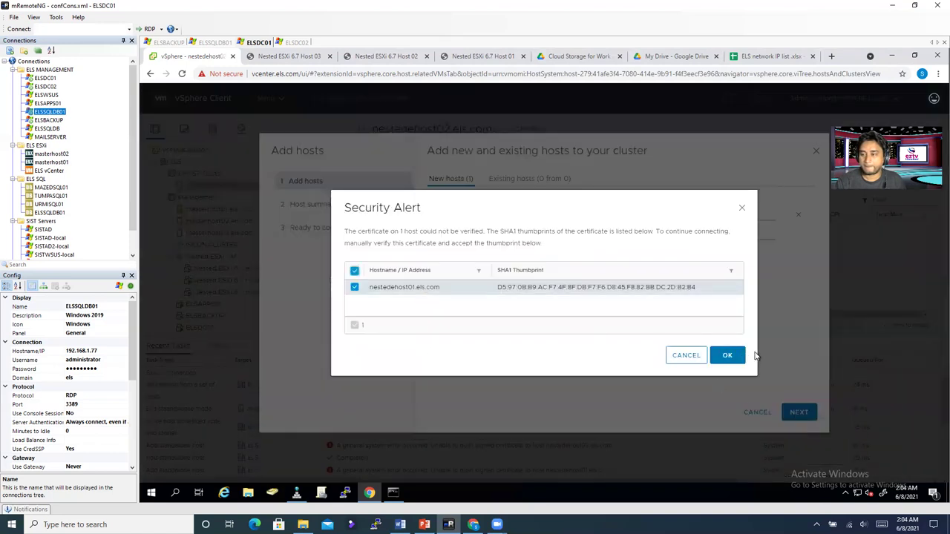
{"action": "left_click", "coordinate": [728, 354]}
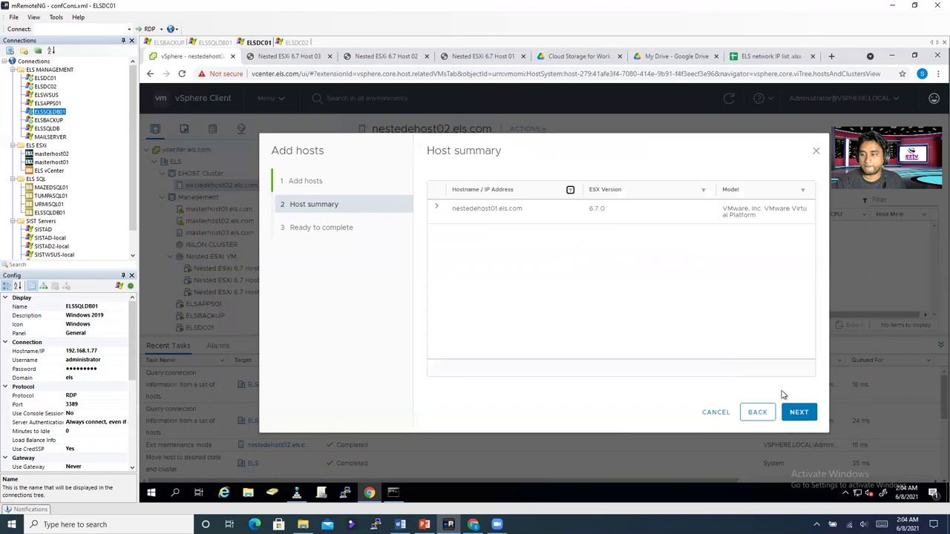
{"action": "left_click", "coordinate": [801, 412]}
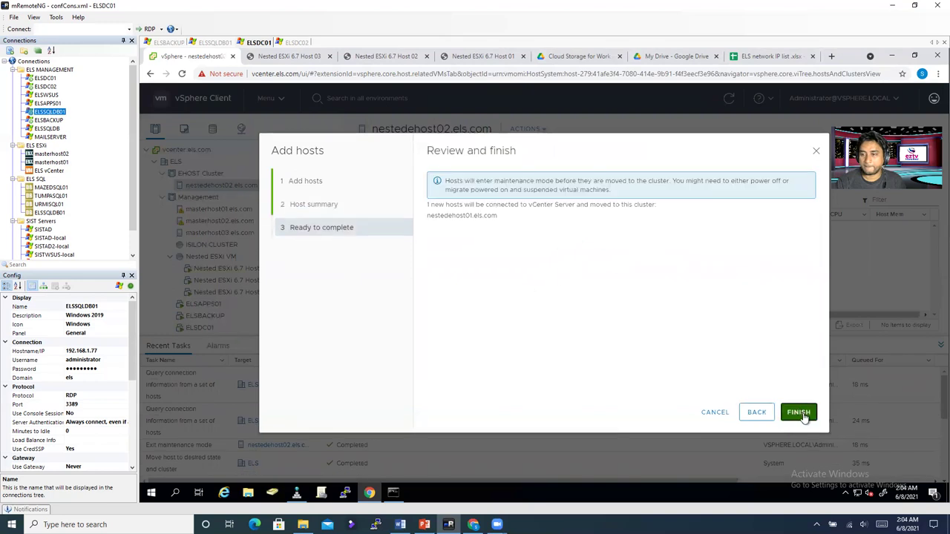
{"action": "left_click", "coordinate": [804, 418]}
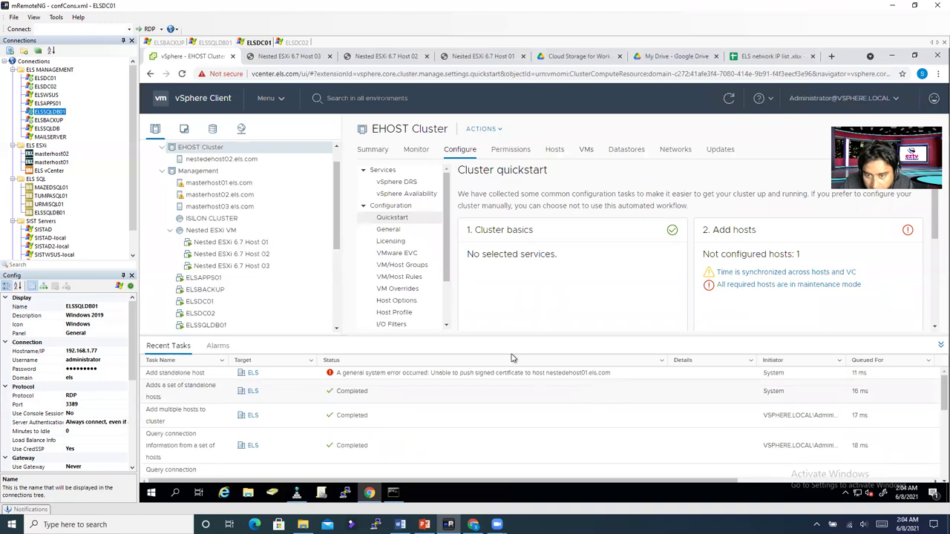
Step: Enter host 192.168.65.11 in EHOST Cluster's Add hosts wizard with username root and the host's password
{"action": "right_click", "coordinate": [208, 151]}
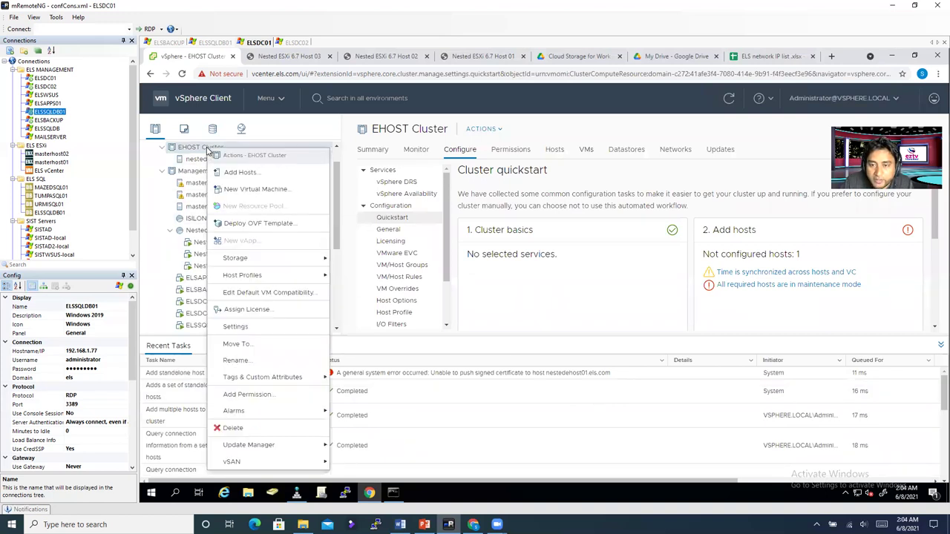
{"action": "left_click", "coordinate": [245, 173]}
{"action": "left_click", "coordinate": [474, 214]}
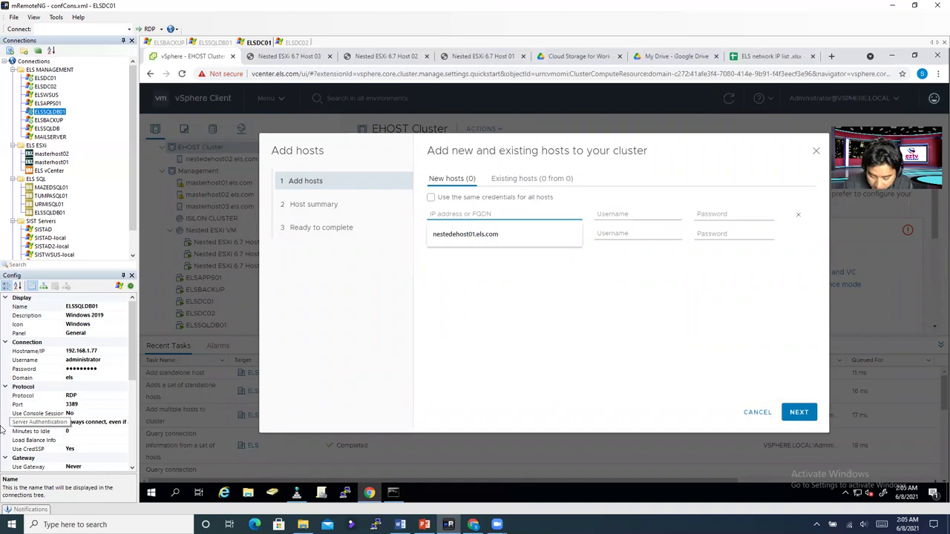
{"action": "type", "text": "192.168.65"}
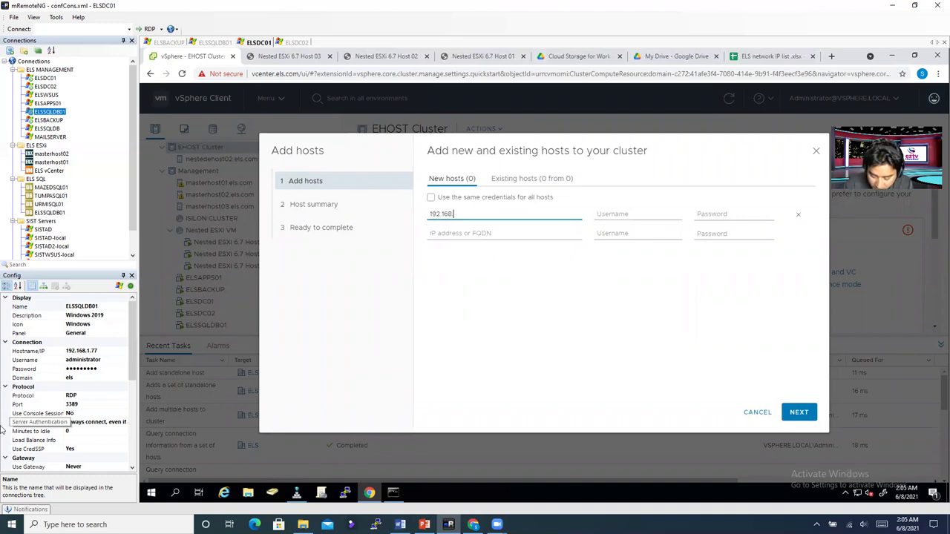
{"action": "type", "text": "."}
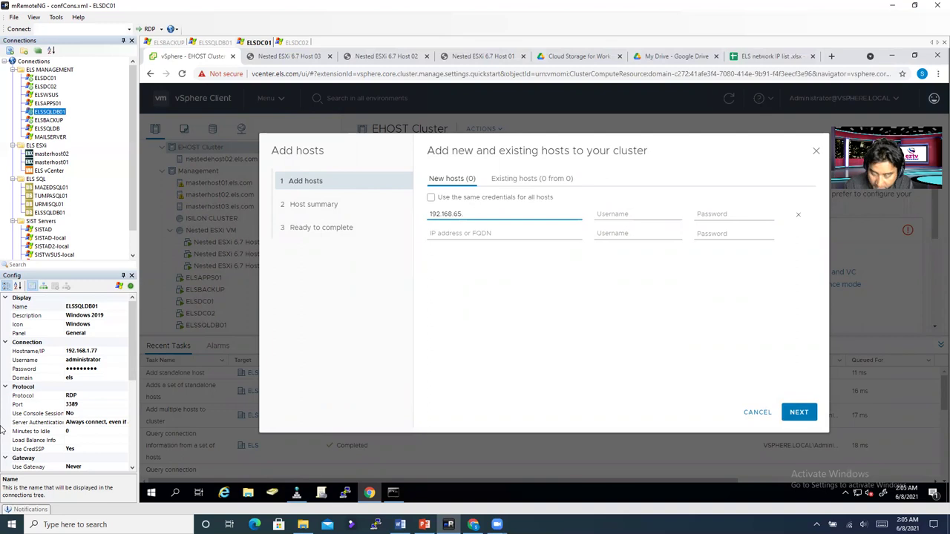
{"action": "type", "text": "11"}
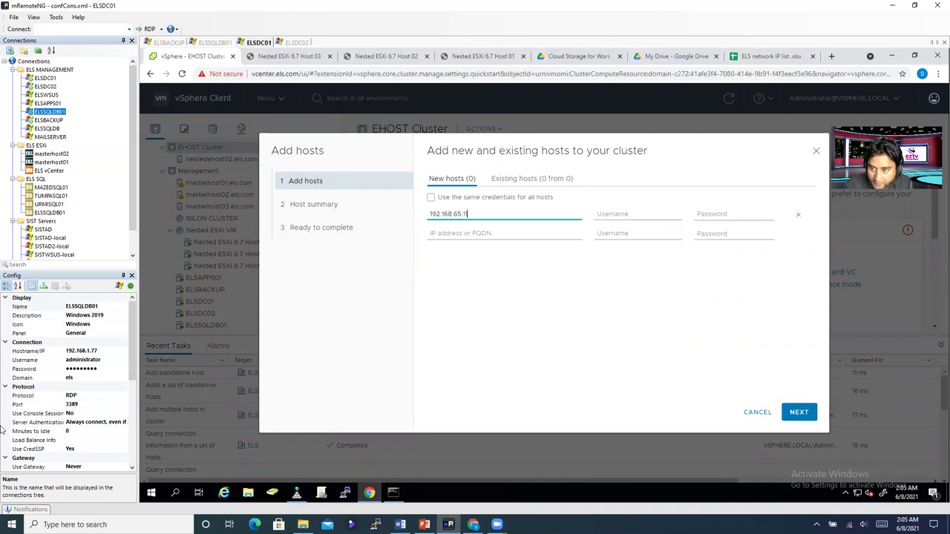
{"action": "left_click", "coordinate": [659, 213]}
{"action": "left_click", "coordinate": [644, 234]}
{"action": "left_click", "coordinate": [696, 214]}
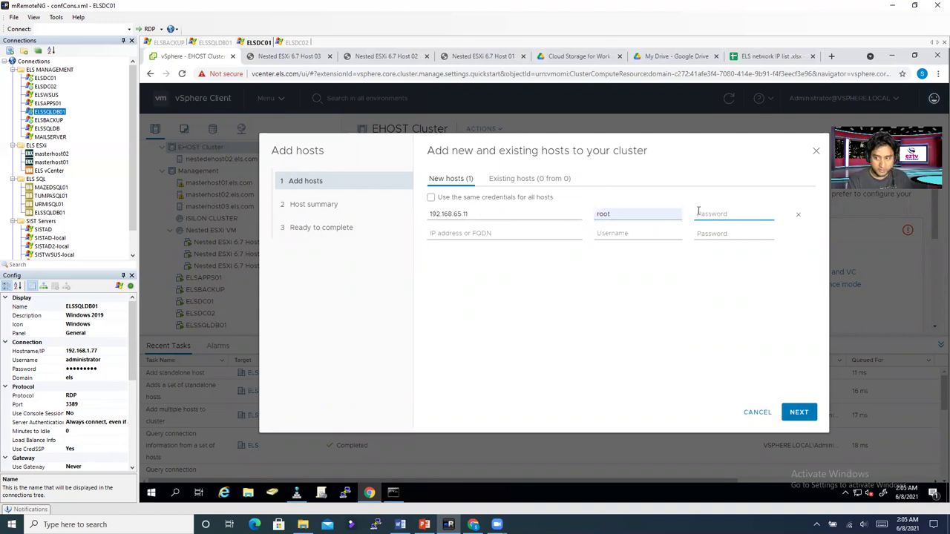
{"action": "type", "text": "********"}
Step: Remove the empty extra host row, accept the 192.168.65.11 certificate, and finish adding the host
{"action": "key", "text": "Tab"}
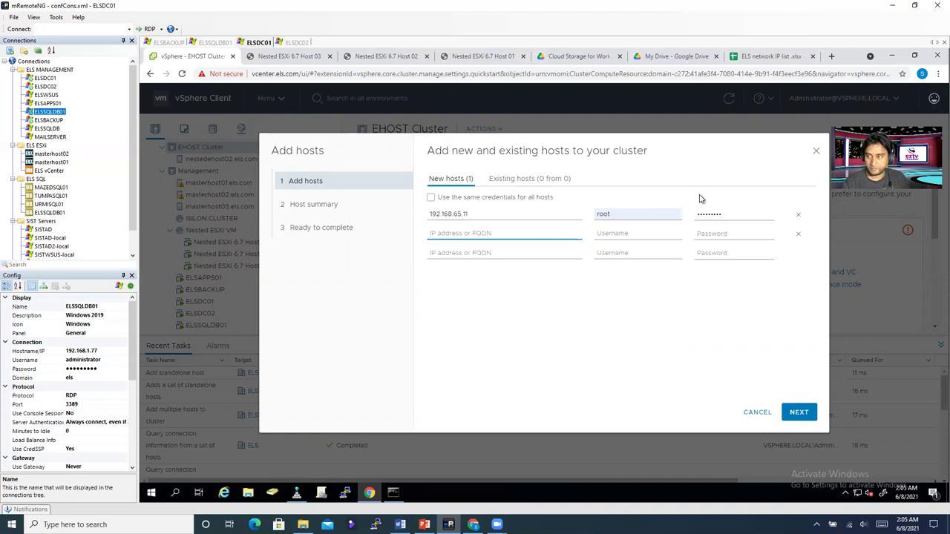
{"action": "left_click", "coordinate": [798, 234]}
{"action": "left_click", "coordinate": [798, 413]}
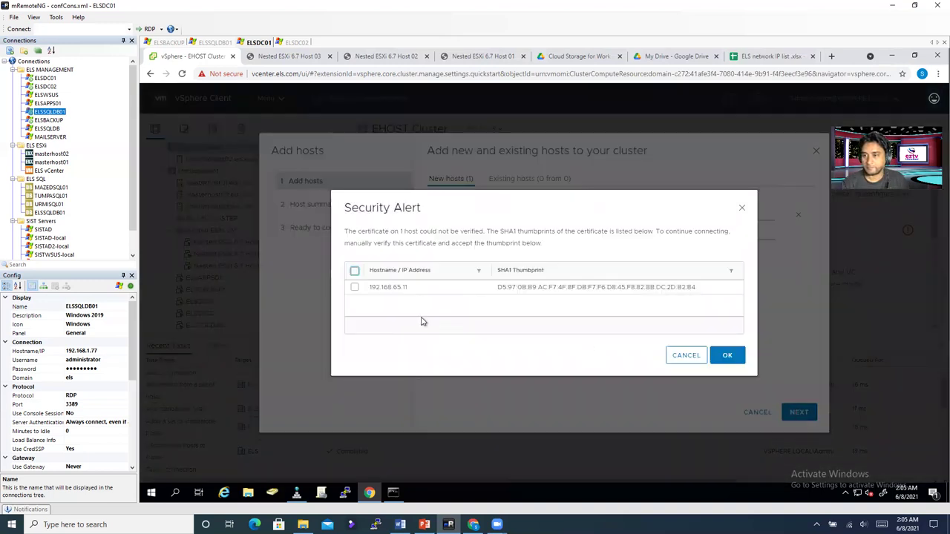
{"action": "left_click", "coordinate": [355, 270]}
{"action": "left_click", "coordinate": [728, 355]}
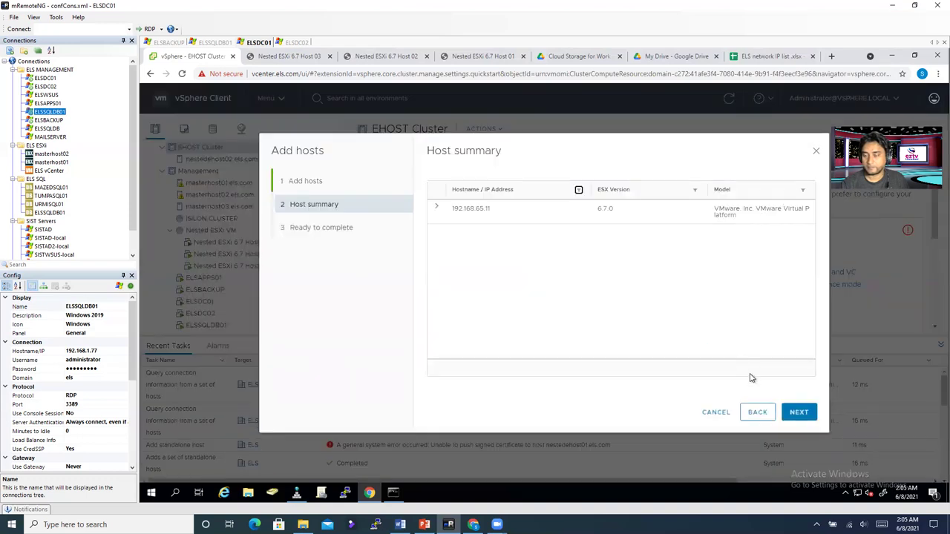
{"action": "left_click", "coordinate": [799, 412]}
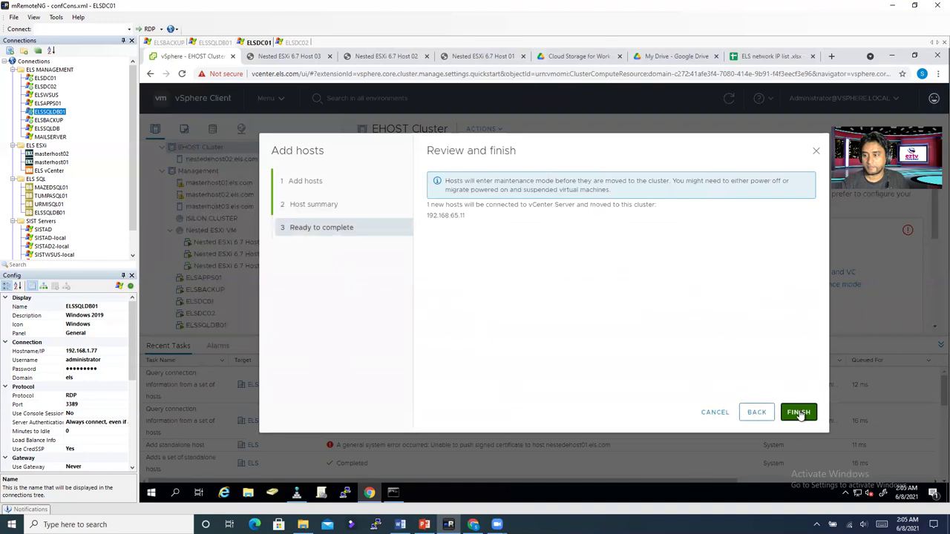
{"action": "left_click", "coordinate": [798, 413]}
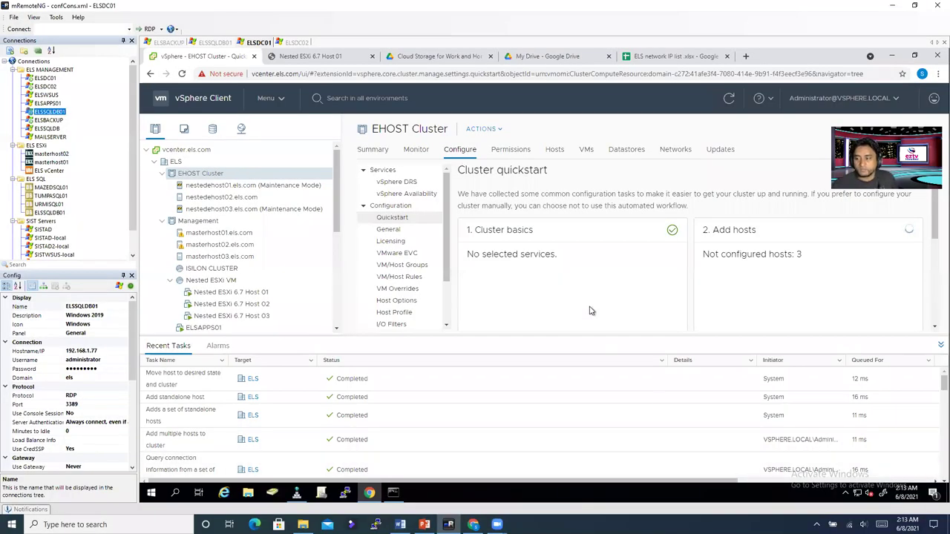
Step: Exit maintenance mode on nestedehost01 and nestedehost03, then select nestedehost01
{"action": "right_click", "coordinate": [225, 189]}
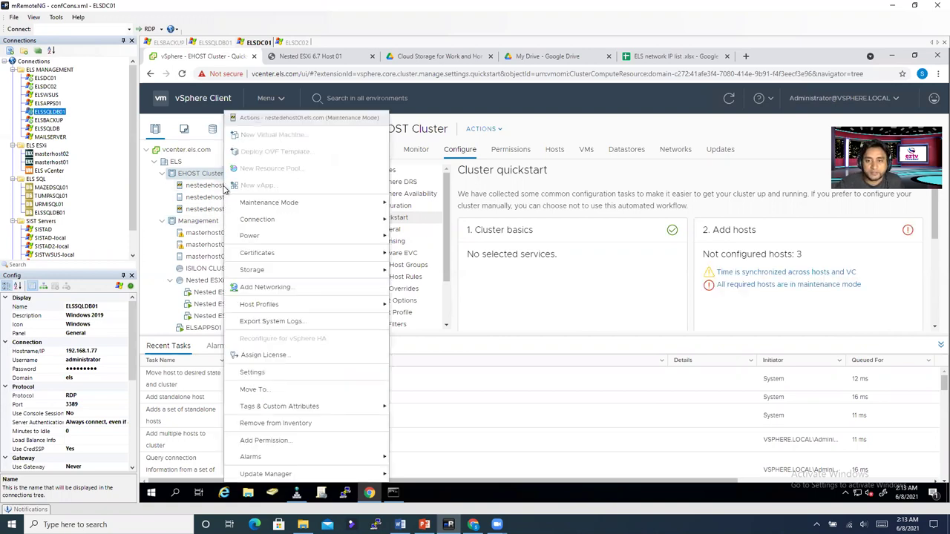
{"action": "mouse_move", "coordinate": [258, 208]}
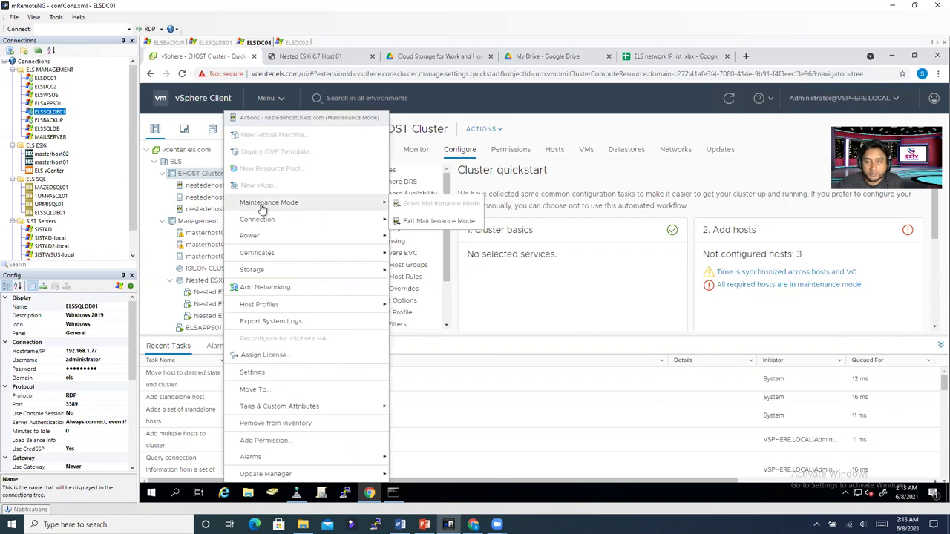
{"action": "left_click", "coordinate": [416, 223]}
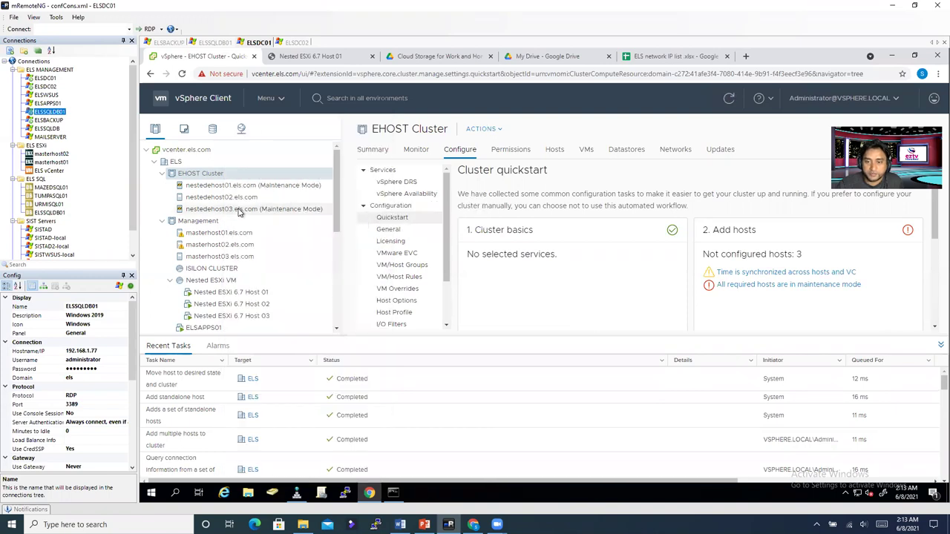
{"action": "right_click", "coordinate": [232, 212]}
{"action": "mouse_move", "coordinate": [234, 211]}
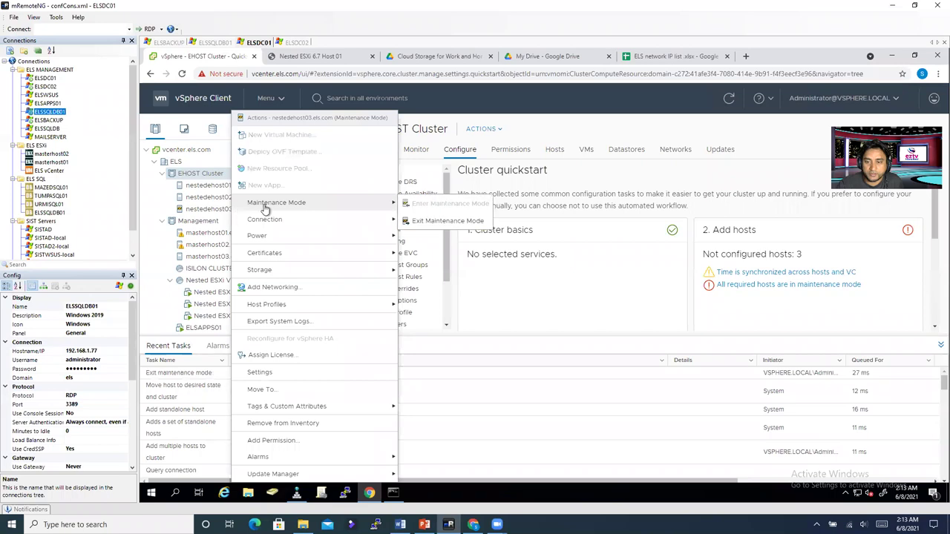
{"action": "left_click", "coordinate": [432, 223]}
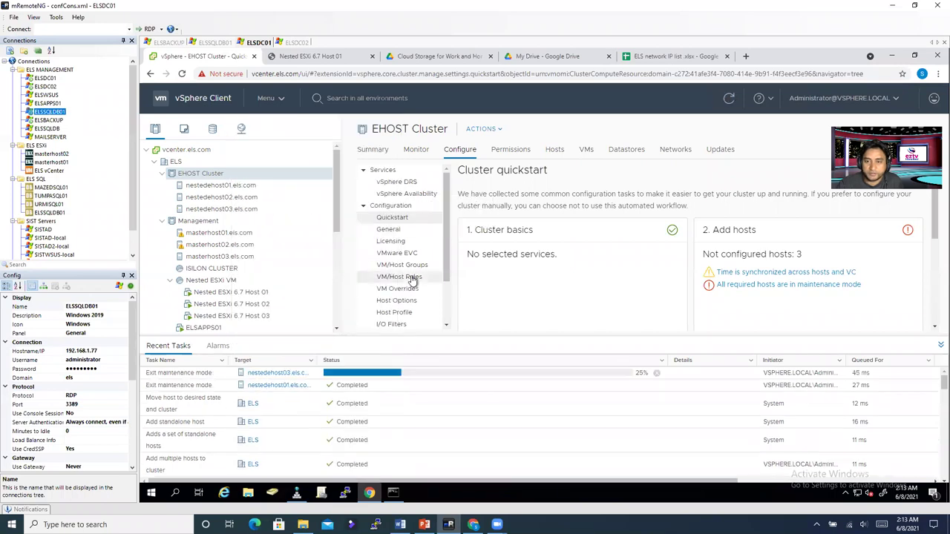
{"action": "left_click", "coordinate": [204, 187]}
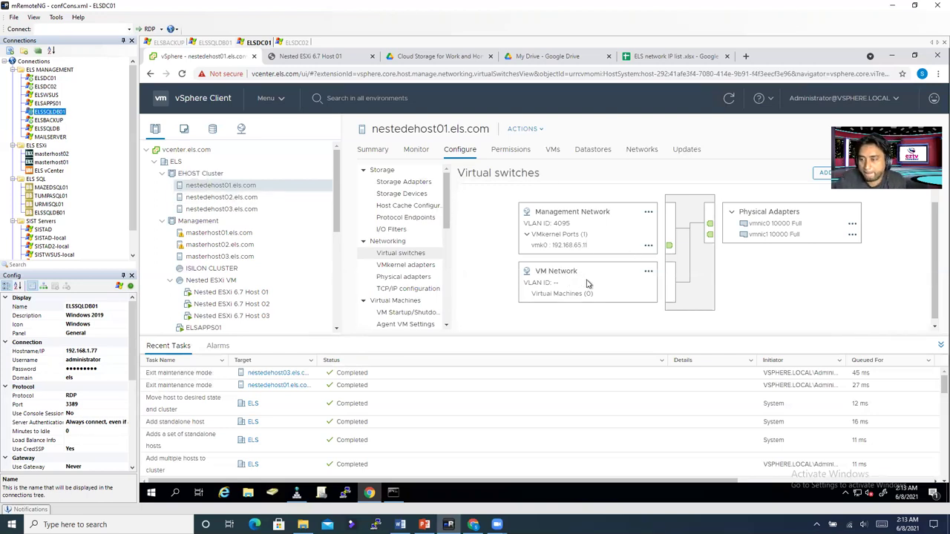
Step: Compare hosts' virtual switches, settling on nestedehost02's Management Network and vmk0 at 192.168.65.12
{"action": "left_click", "coordinate": [242, 200]}
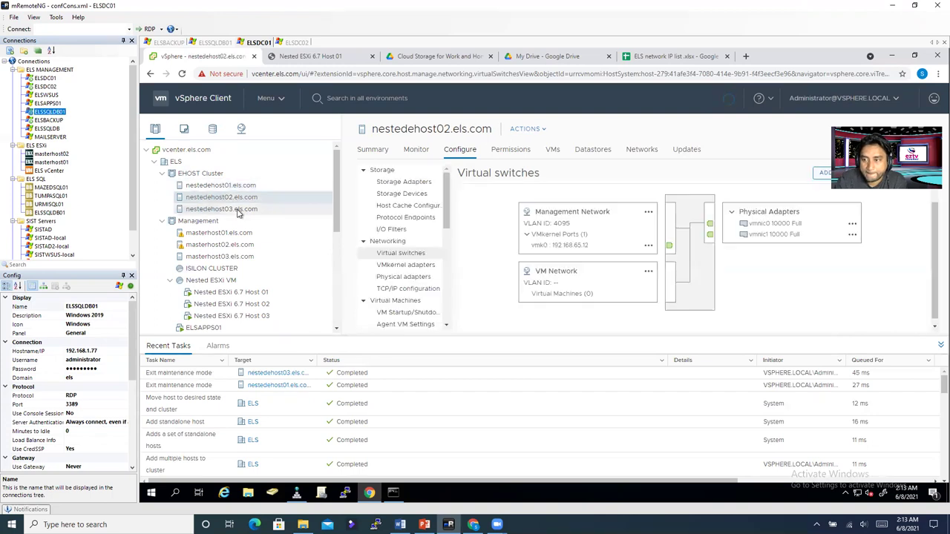
{"action": "left_click", "coordinate": [237, 211]}
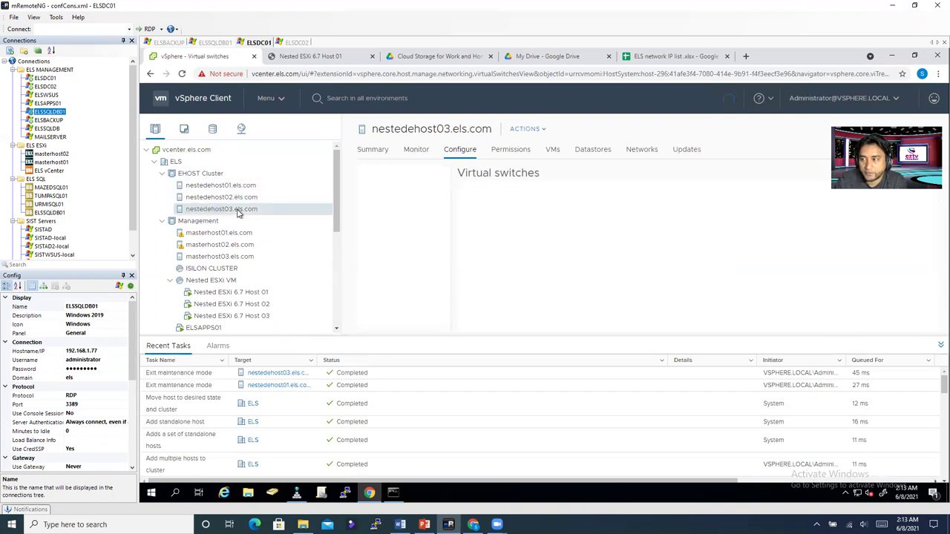
{"action": "left_click", "coordinate": [242, 199]}
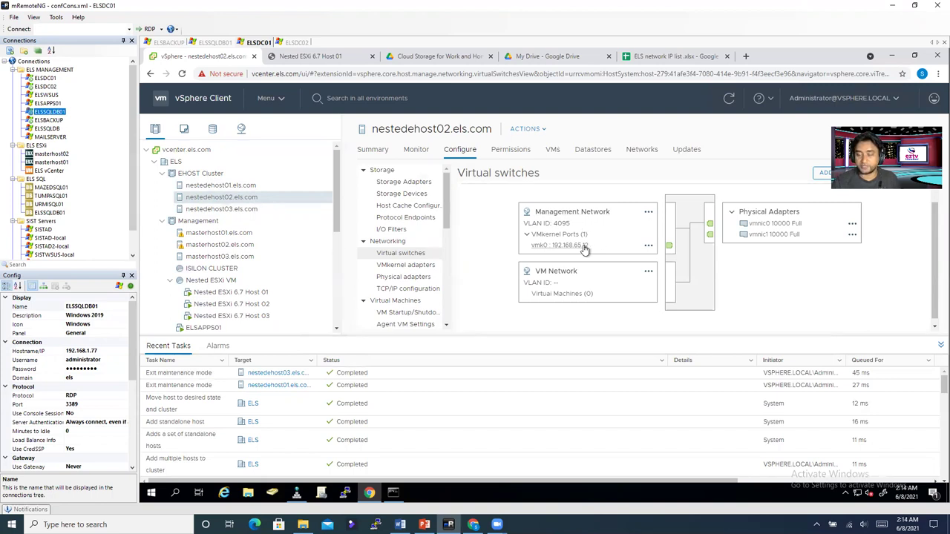
{"action": "left_click_drag", "start_coordinate": [533, 234], "coordinate": [534, 211]}
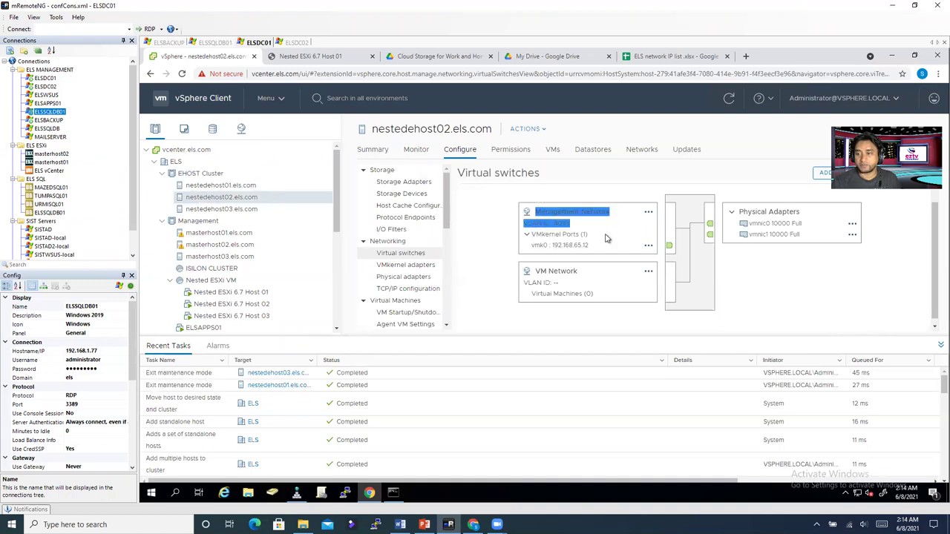
{"action": "left_click_drag", "start_coordinate": [606, 258], "coordinate": [565, 251]}
{"action": "left_click", "coordinate": [566, 251]}
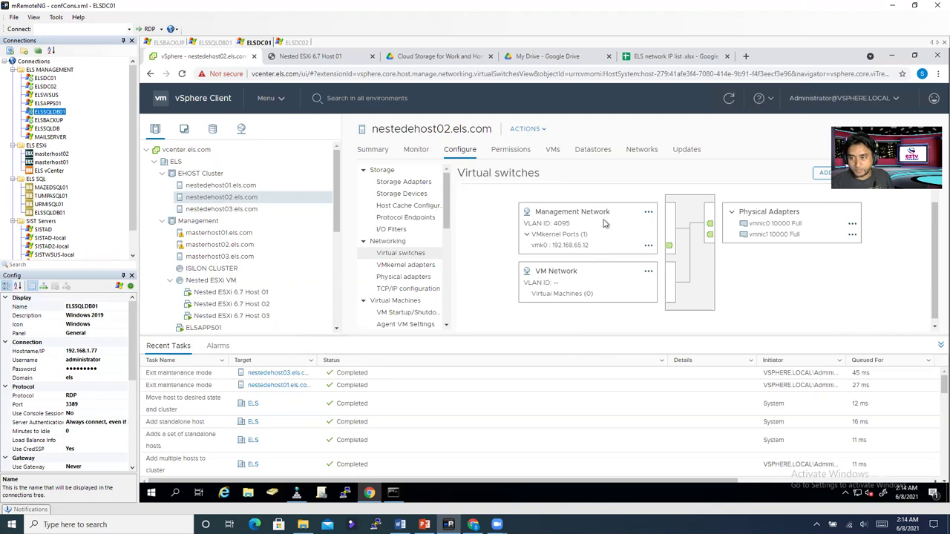
{"action": "left_click", "coordinate": [648, 213]}
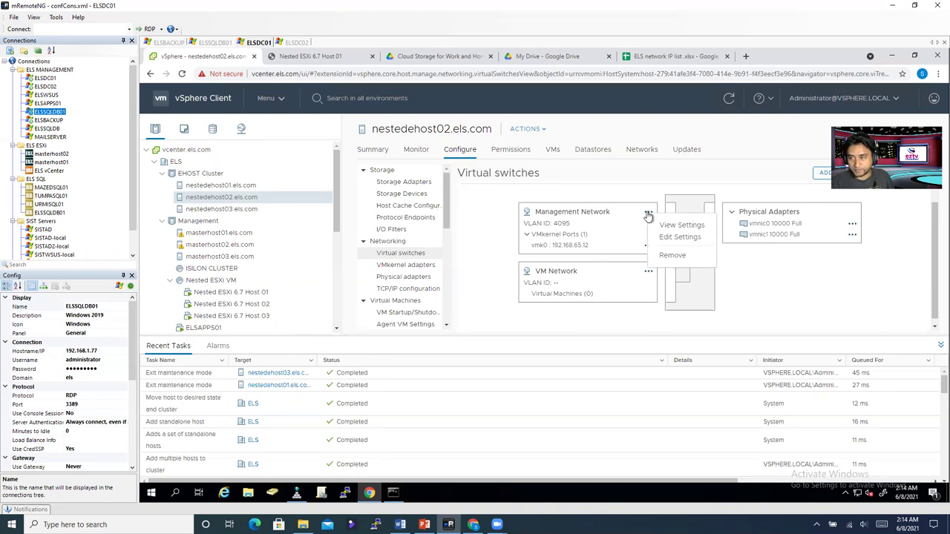
{"action": "left_click", "coordinate": [602, 213]}
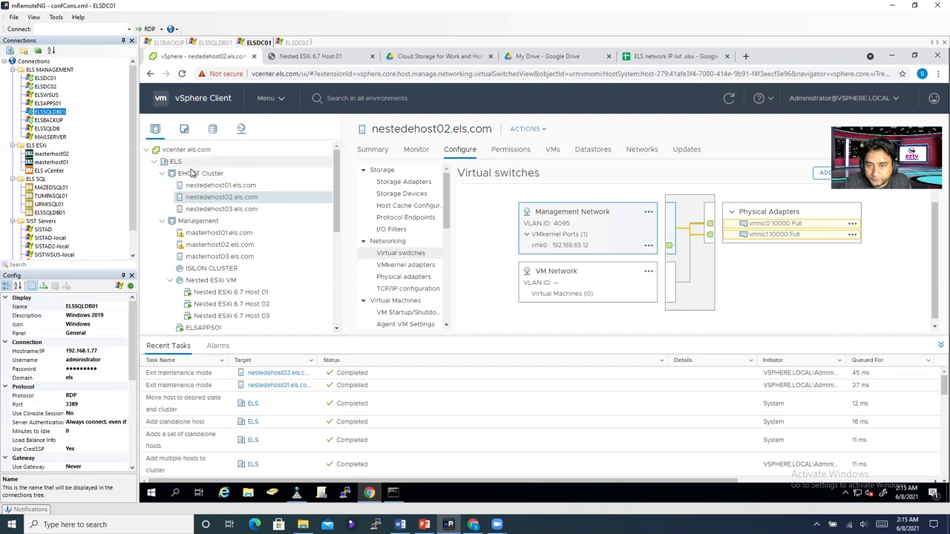
Step: Check nestedehost01 and EHOST Cluster, then view DSwitch-Master's summary in the networking inventory
{"action": "left_click", "coordinate": [221, 185]}
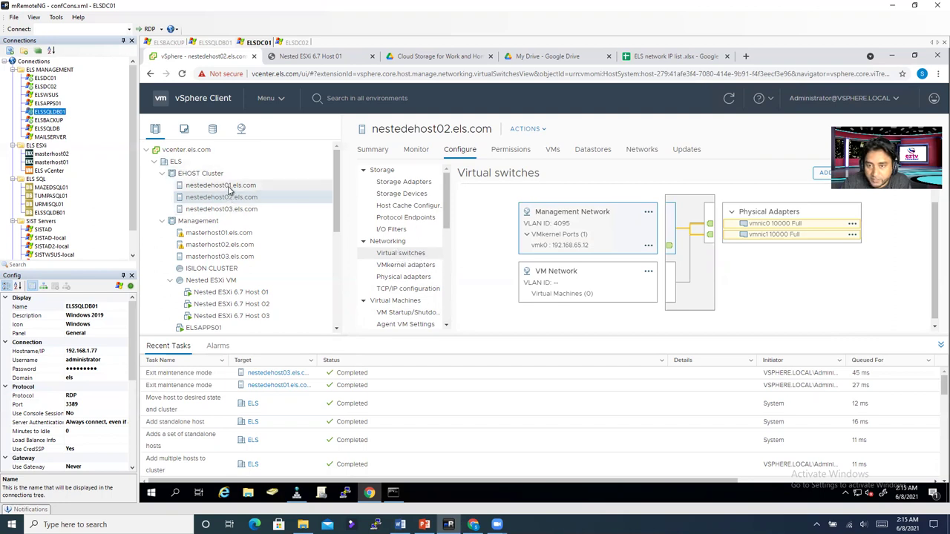
{"action": "left_click", "coordinate": [208, 175]}
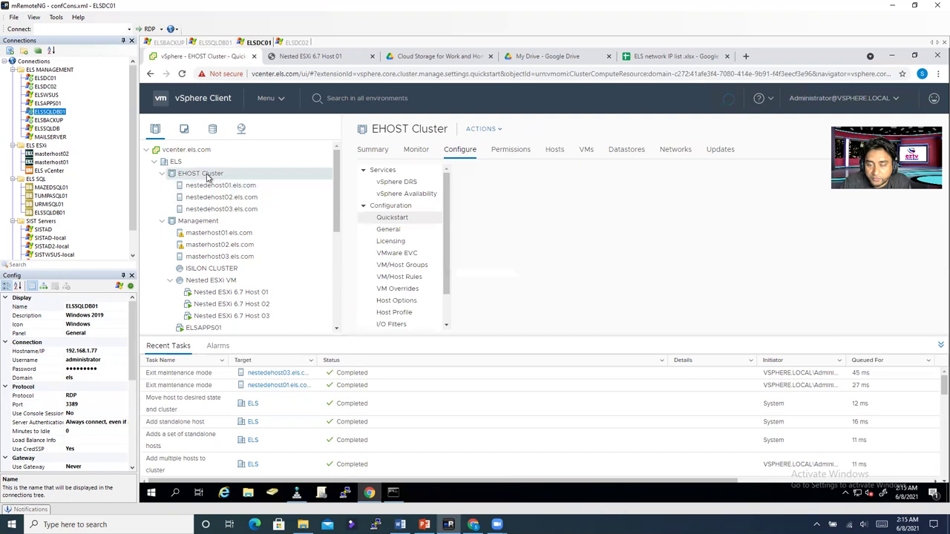
{"action": "left_click", "coordinate": [242, 128]}
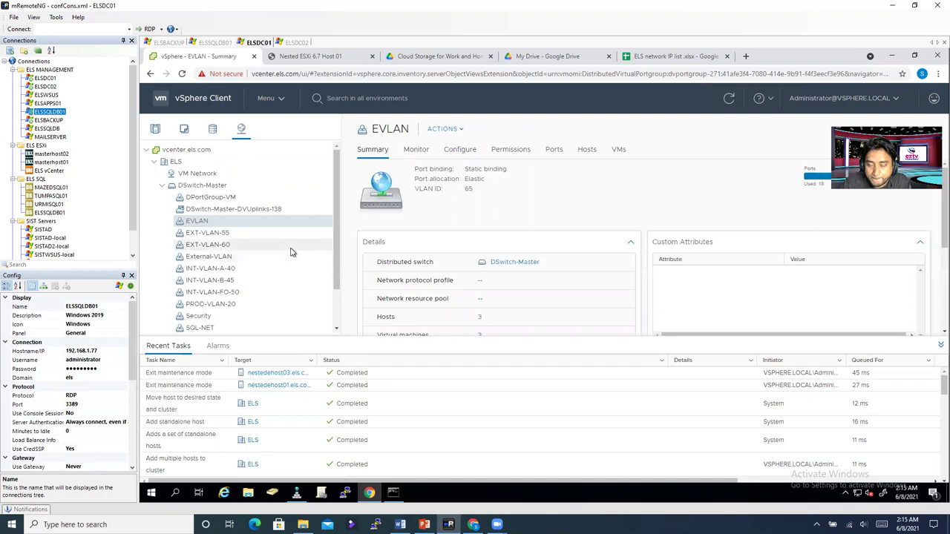
{"action": "left_click", "coordinate": [190, 186]}
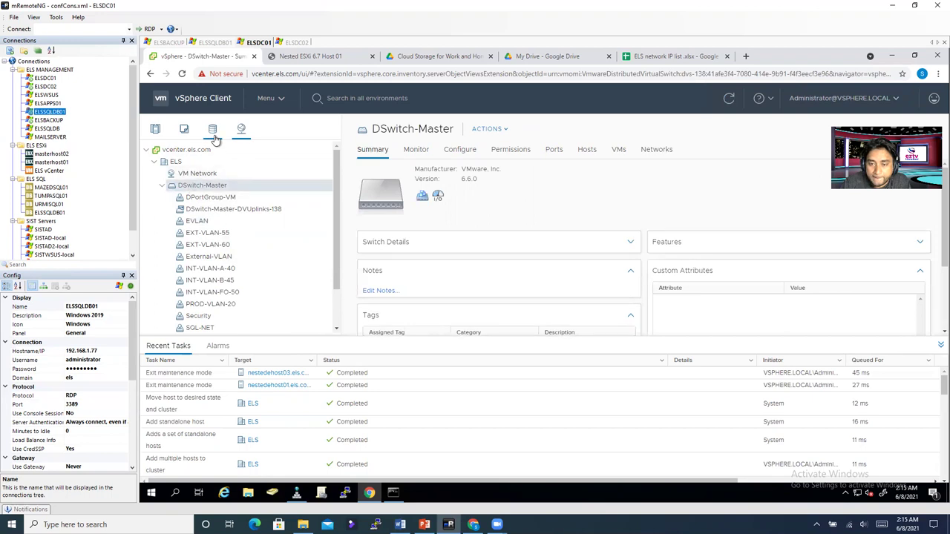
{"action": "left_click", "coordinate": [155, 130]}
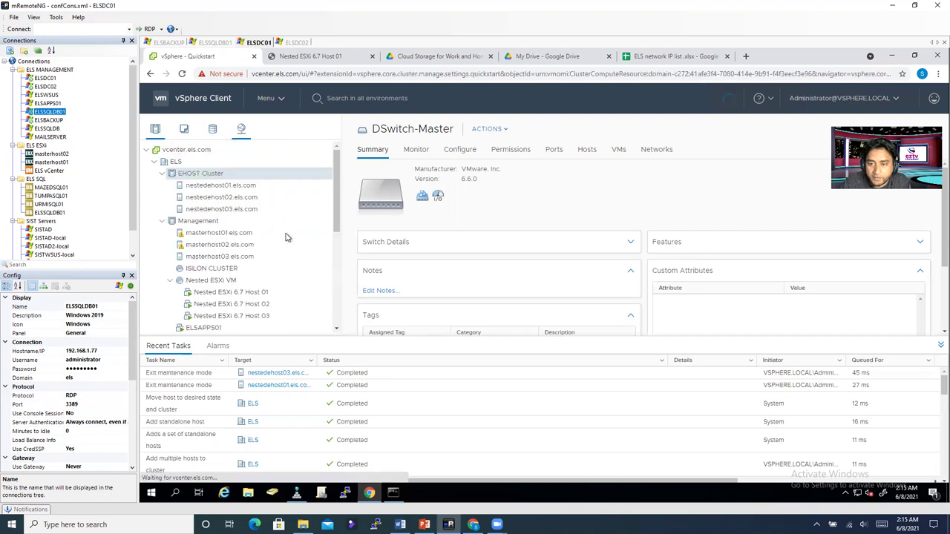
{"action": "left_click", "coordinate": [246, 187]}
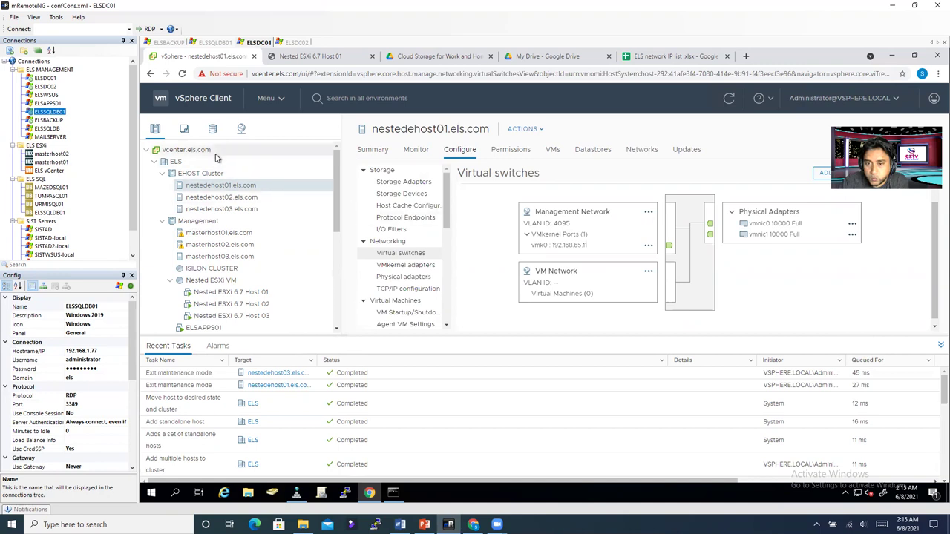
{"action": "left_click", "coordinate": [242, 129]}
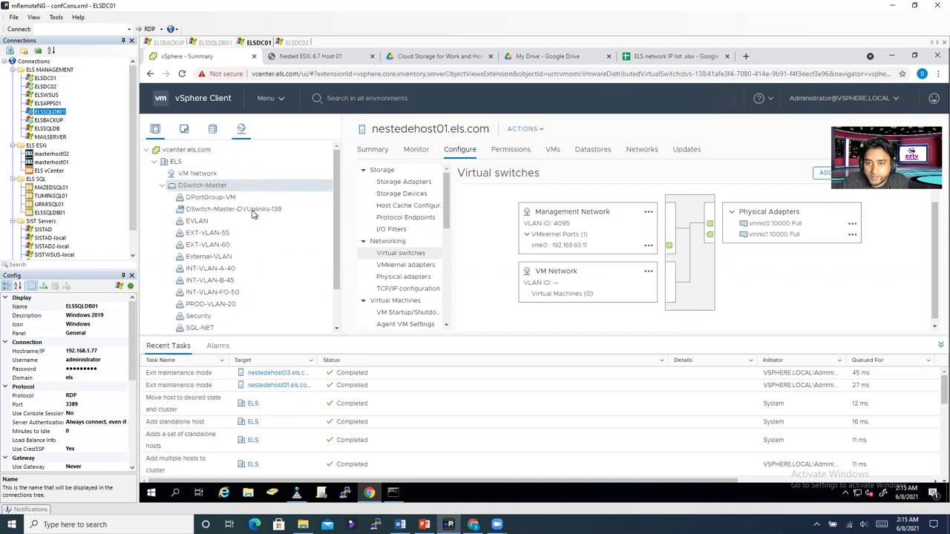
Step: Browse DSwitch-Master's actions menu, dismiss it, and return to nestedehost01's virtual switches
{"action": "right_click", "coordinate": [215, 191]}
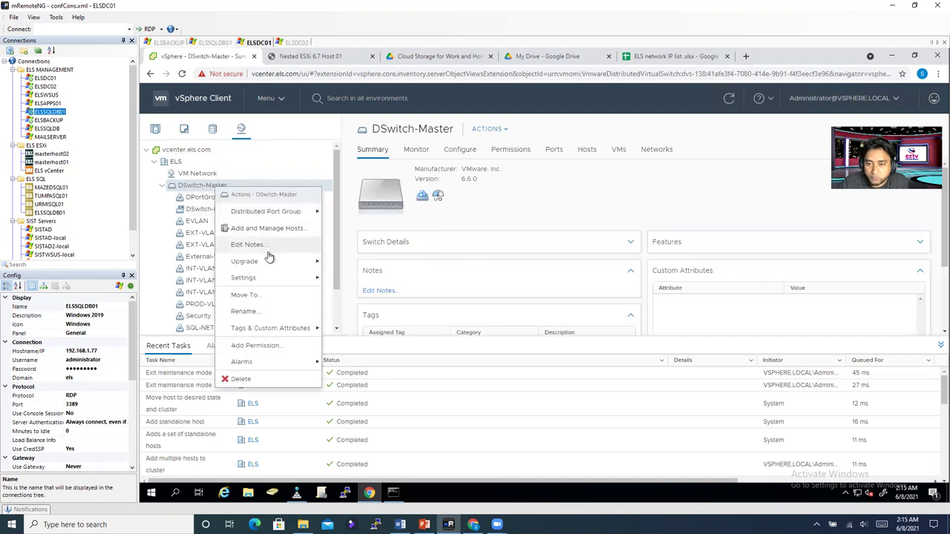
{"action": "mouse_move", "coordinate": [269, 265]}
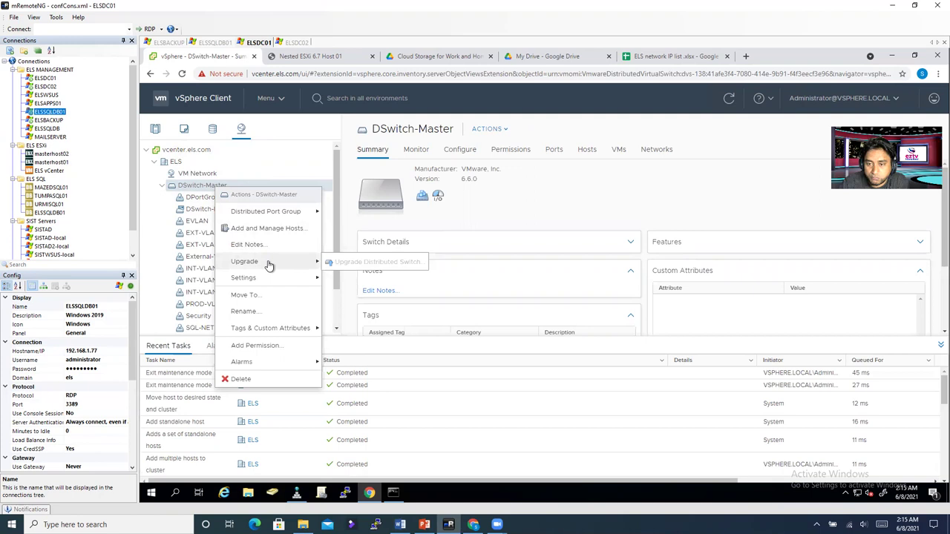
{"action": "mouse_move", "coordinate": [276, 215]}
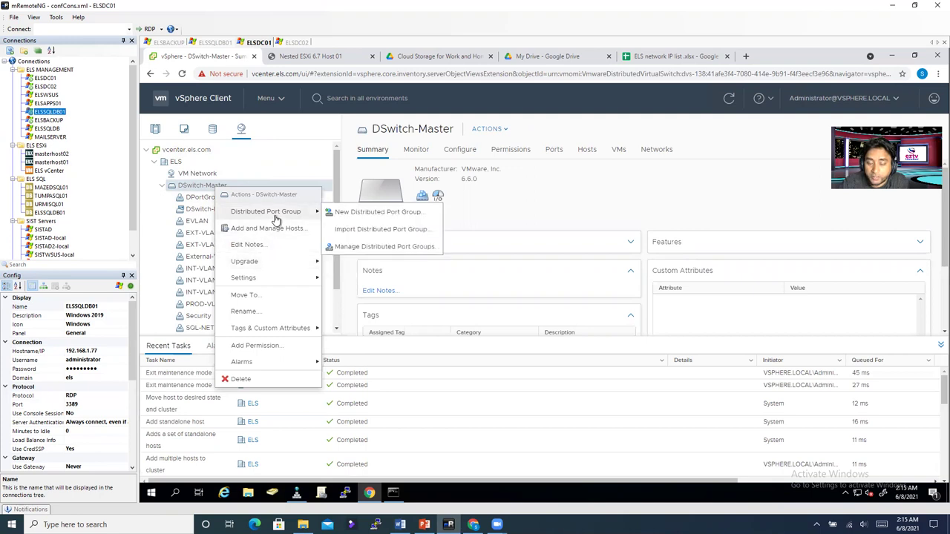
{"action": "left_click", "coordinate": [241, 129]}
{"action": "left_click", "coordinate": [155, 129]}
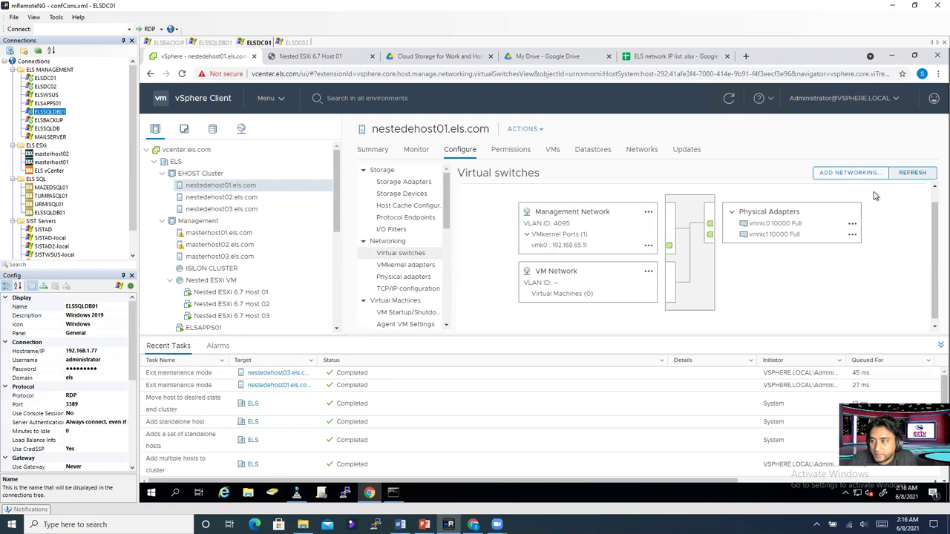
Step: Start Add Networking on nestedehost01 for a VMkernel adapter on a new standard switch
{"action": "left_click", "coordinate": [851, 177]}
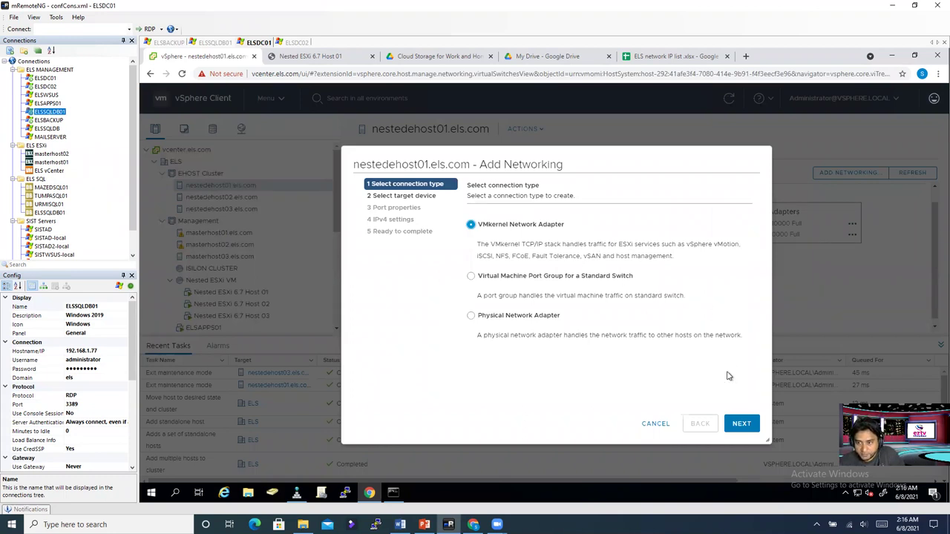
{"action": "left_click", "coordinate": [743, 430]}
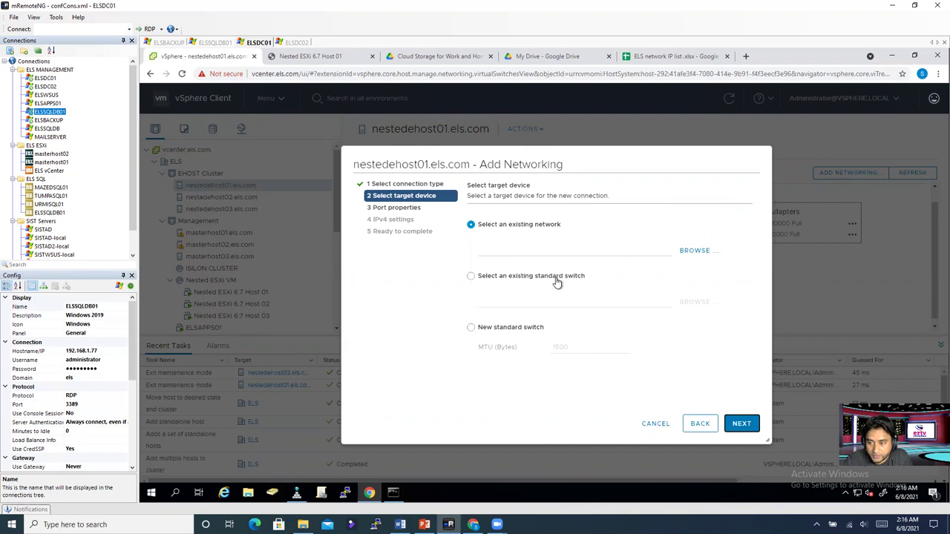
{"action": "left_click", "coordinate": [472, 328]}
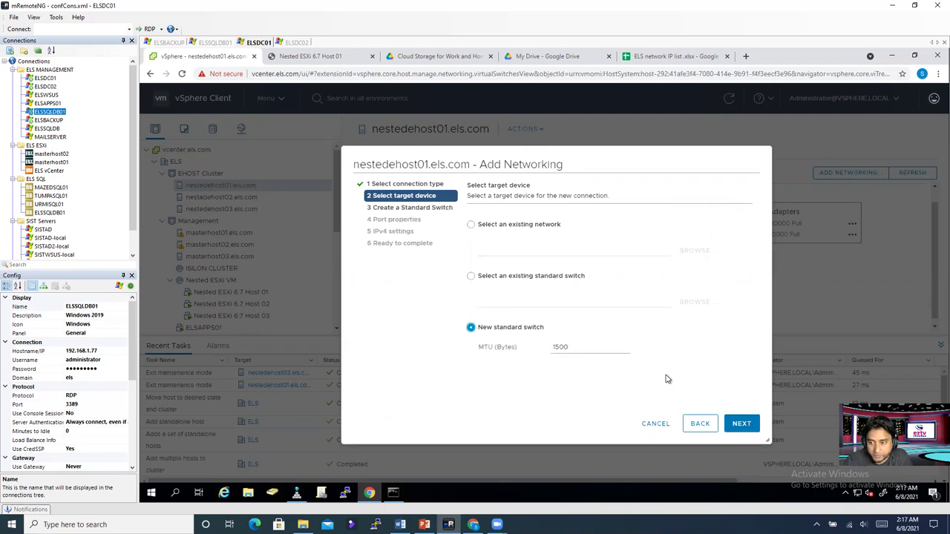
{"action": "left_click", "coordinate": [741, 424]}
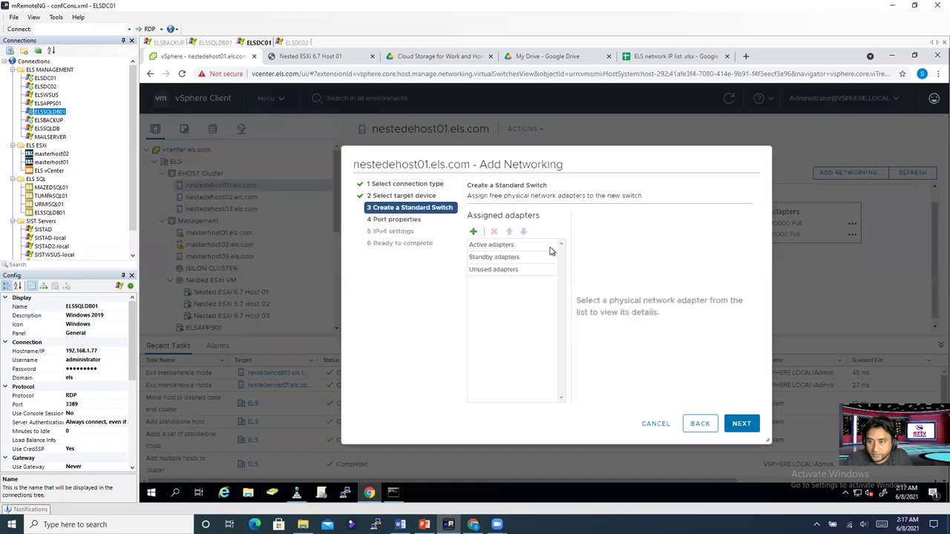
Step: Add vmnic2 and vmnic3 to the new switch, keeping both under Active adapters
{"action": "left_click", "coordinate": [474, 234]}
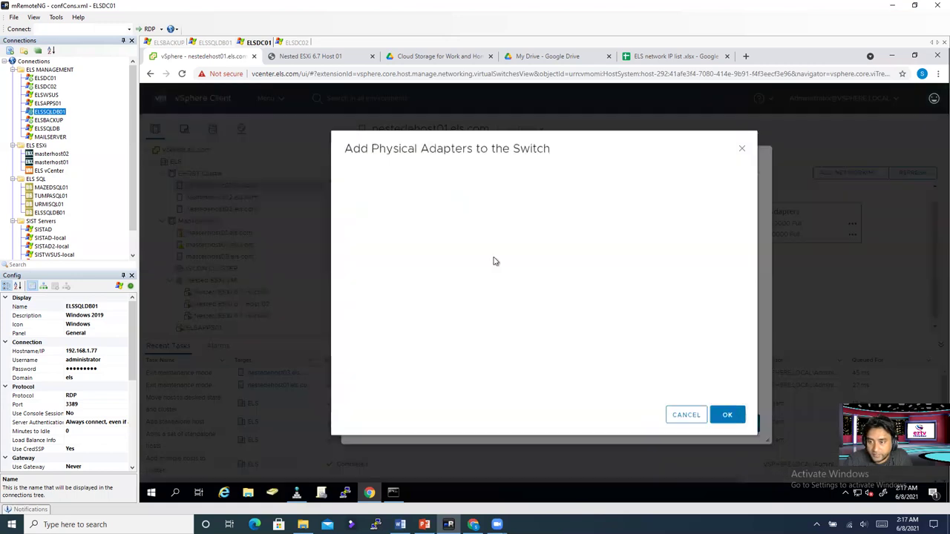
{"action": "left_click", "coordinate": [397, 192]}
{"action": "left_click", "coordinate": [727, 416]}
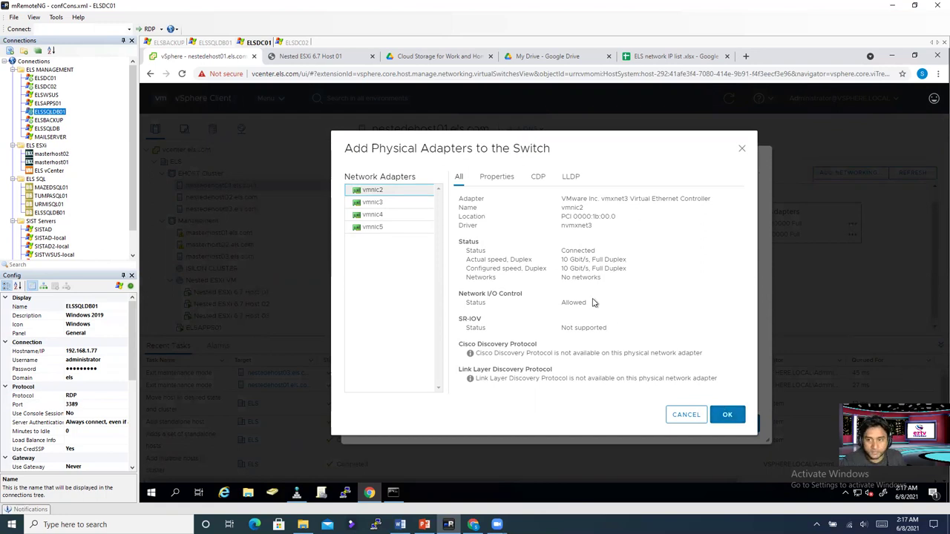
{"action": "left_click", "coordinate": [407, 207]}
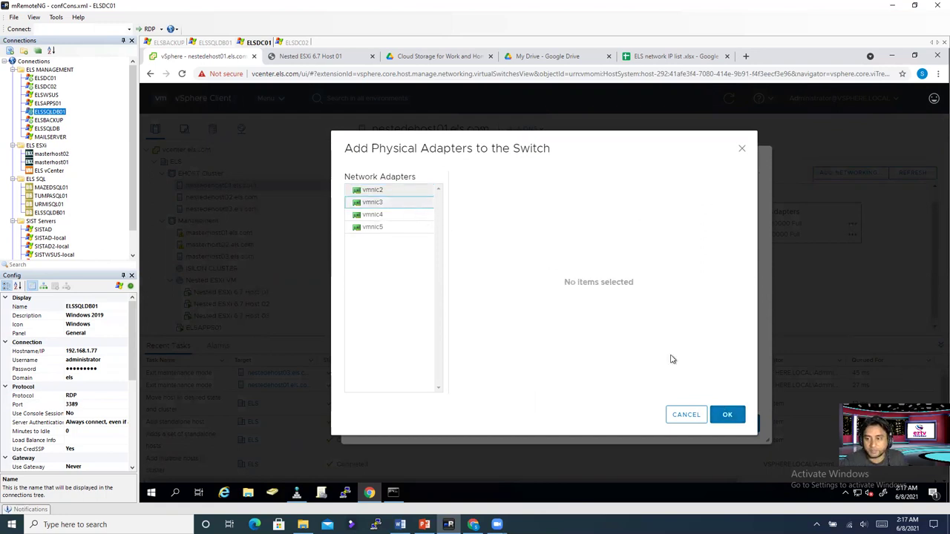
{"action": "left_click", "coordinate": [728, 417]}
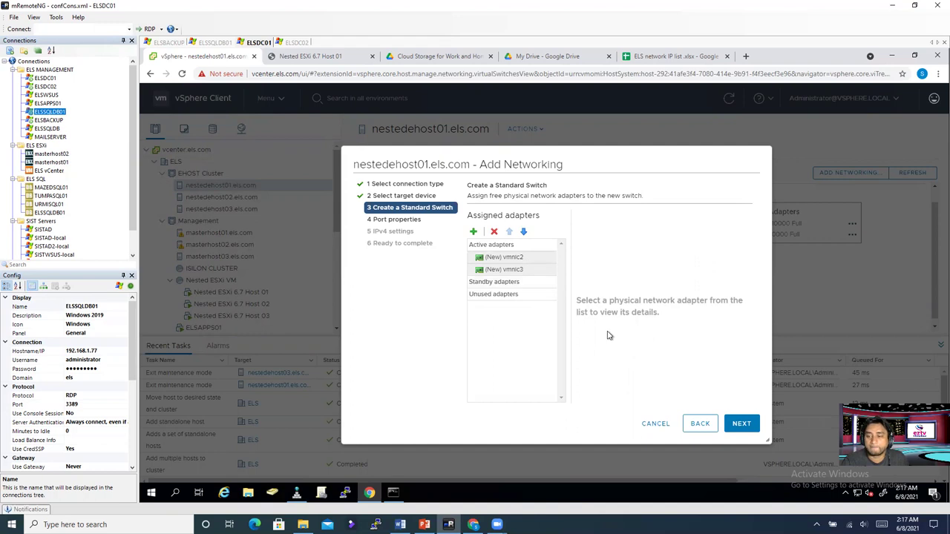
{"action": "left_click", "coordinate": [512, 270]}
{"action": "left_click", "coordinate": [523, 231]}
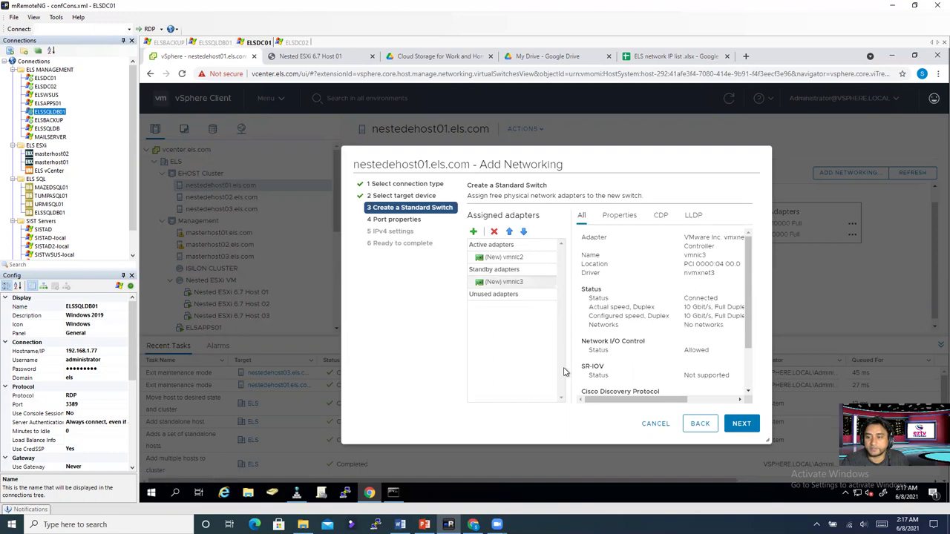
{"action": "left_click", "coordinate": [503, 282]}
{"action": "left_click", "coordinate": [509, 232]}
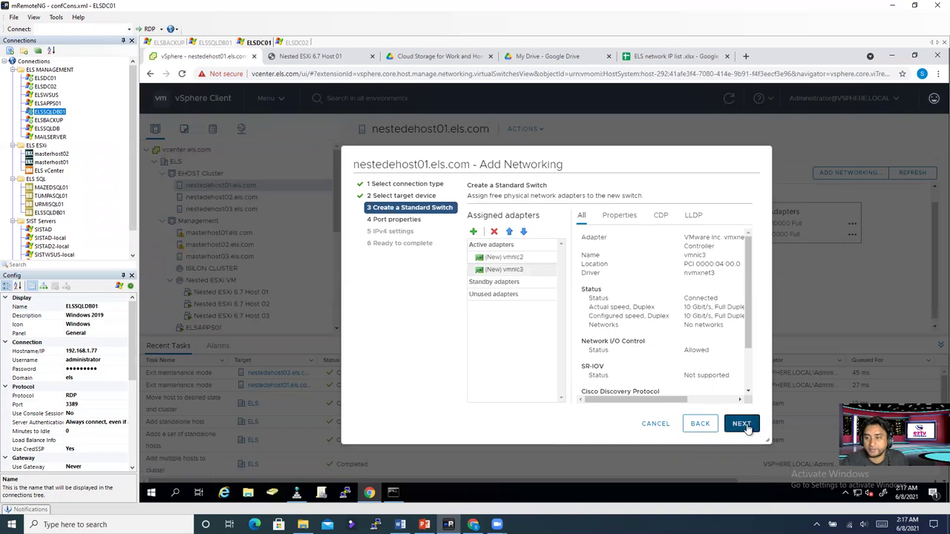
{"action": "left_click", "coordinate": [742, 424]}
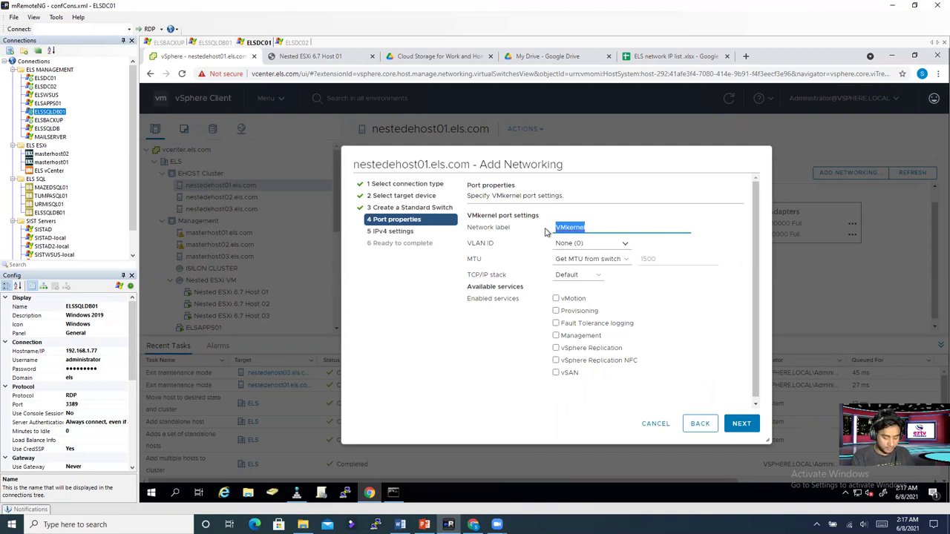
Step: Label the VMkernel port vSAN, enable the vSAN service, and choose static IPv4 settings
{"action": "type", "text": "V"}
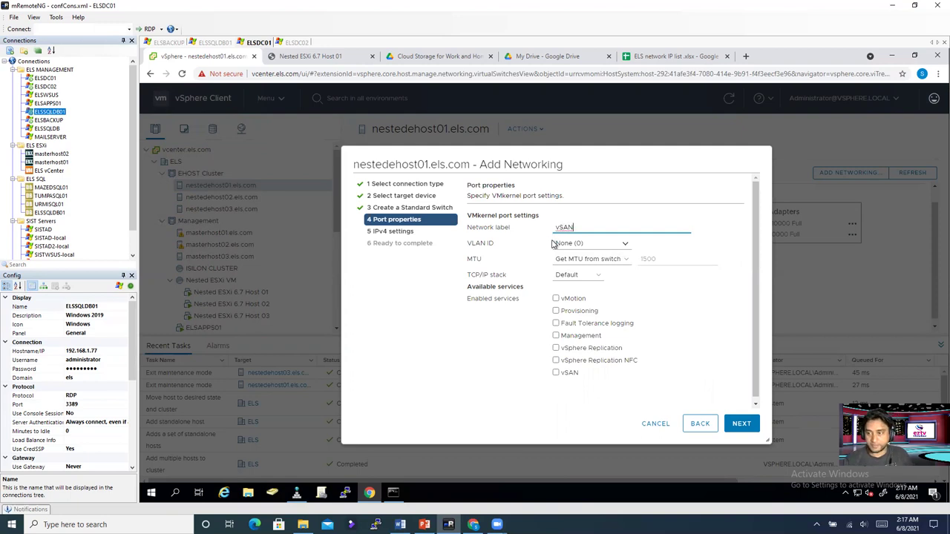
{"action": "left_click", "coordinate": [558, 374]}
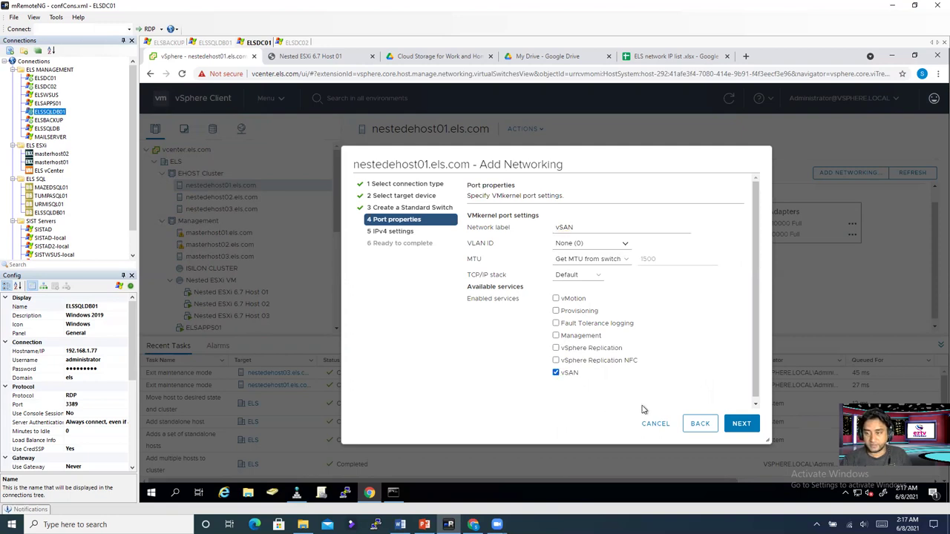
{"action": "left_click", "coordinate": [743, 423]}
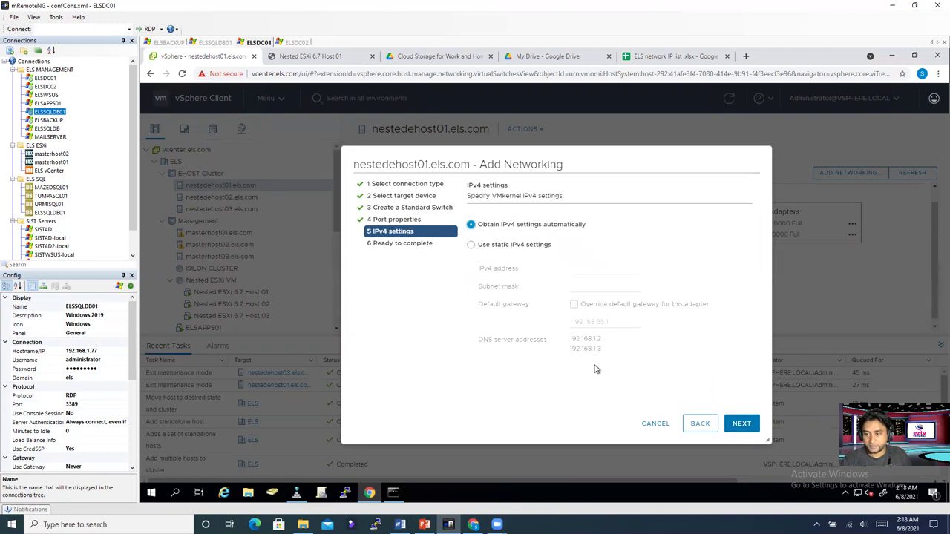
{"action": "left_click", "coordinate": [498, 250]}
{"action": "left_click", "coordinate": [583, 270]}
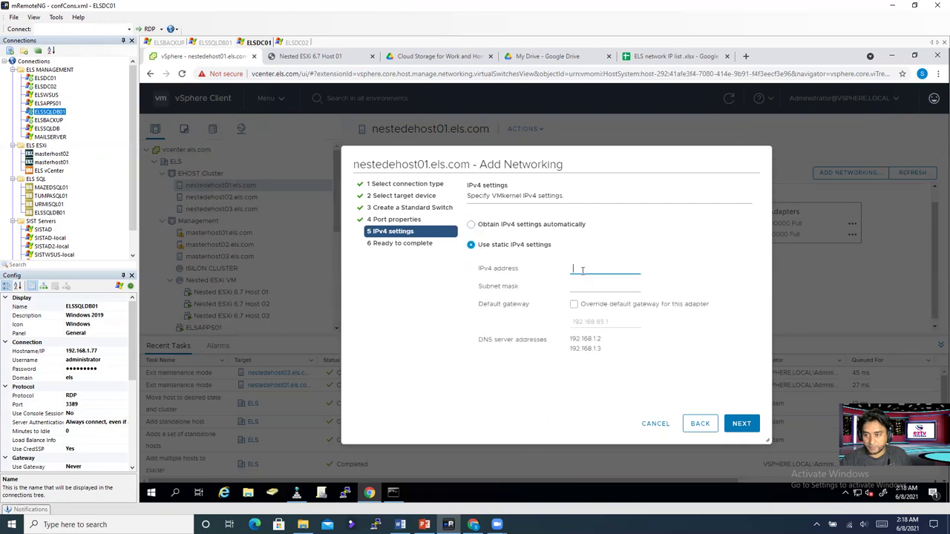
{"action": "left_click", "coordinate": [673, 57]}
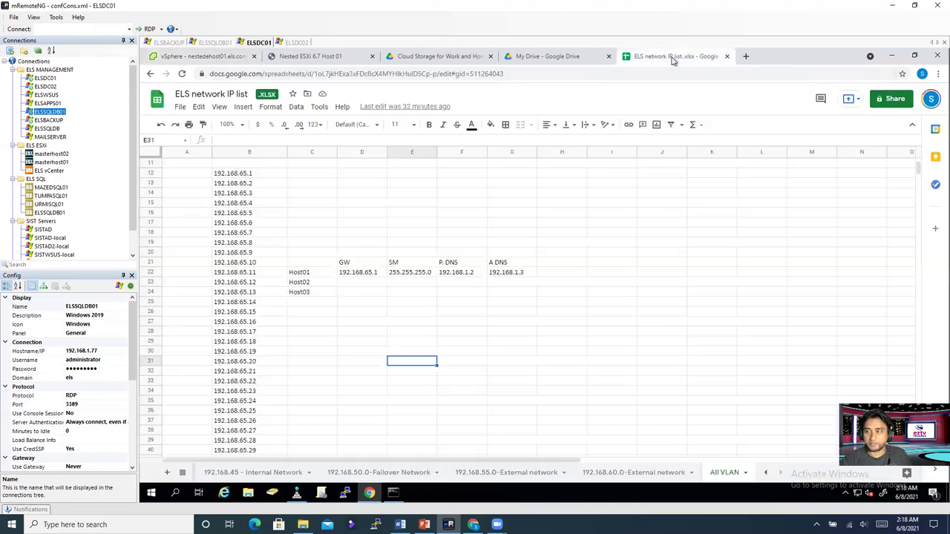
Step: Add the heading VSAN in cell H21
{"action": "left_click", "coordinate": [358, 293]}
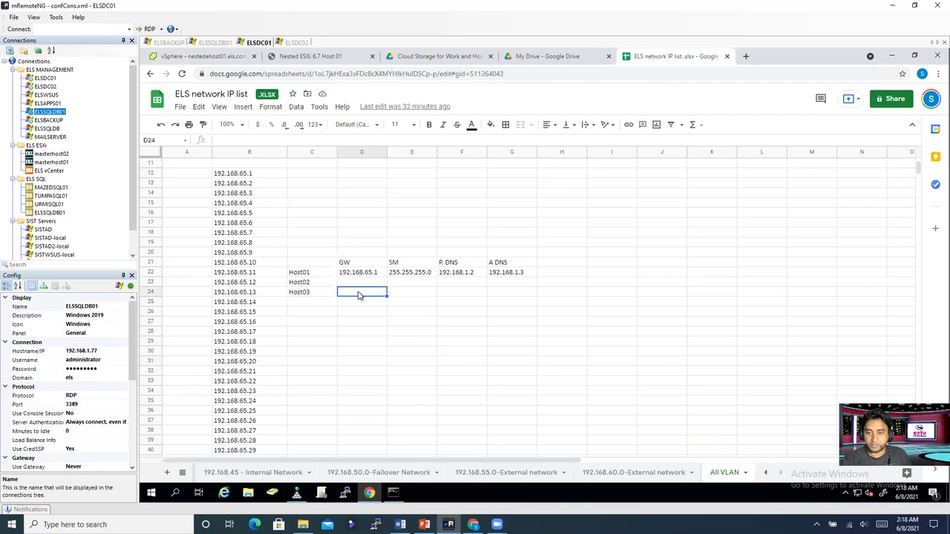
{"action": "left_click", "coordinate": [560, 262]}
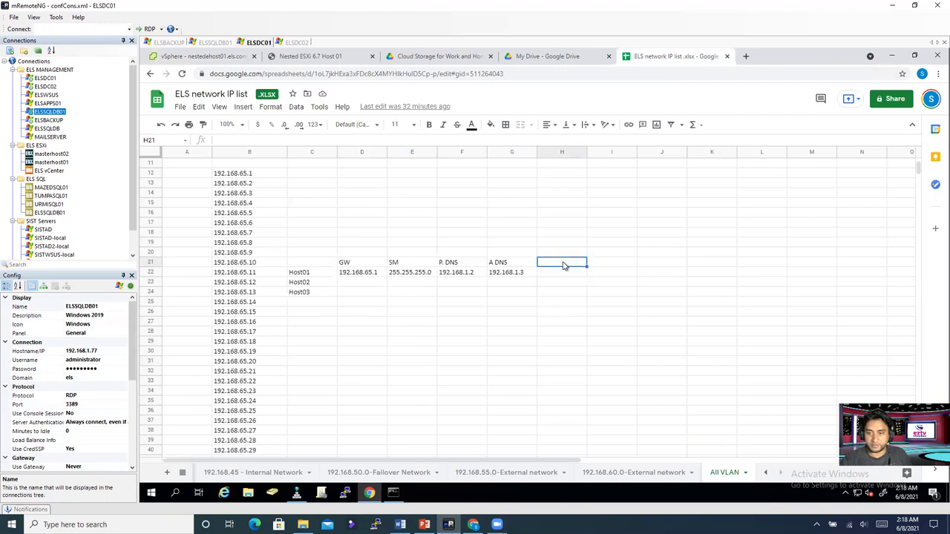
{"action": "type", "text": "V"}
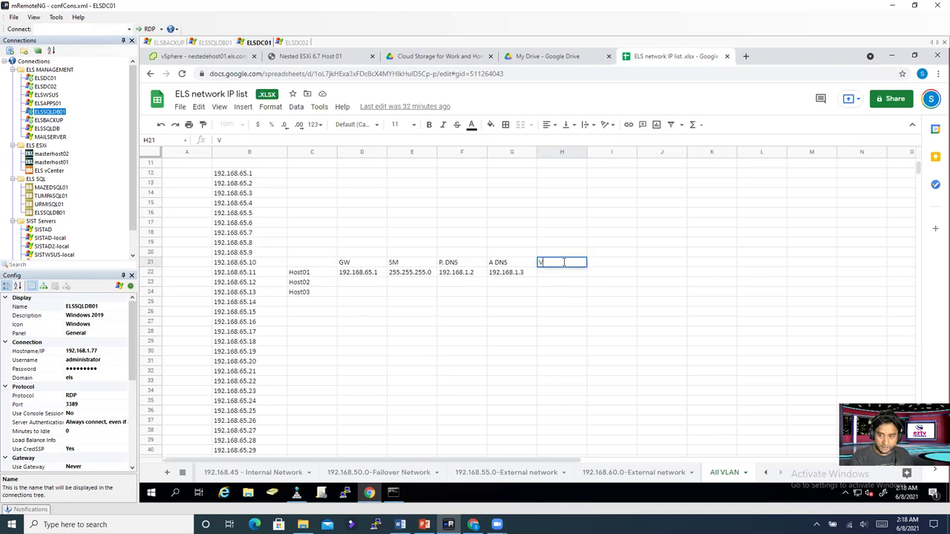
{"action": "type", "text": "SAN"}
{"action": "left_click", "coordinate": [557, 313]}
{"action": "left_click", "coordinate": [558, 274]}
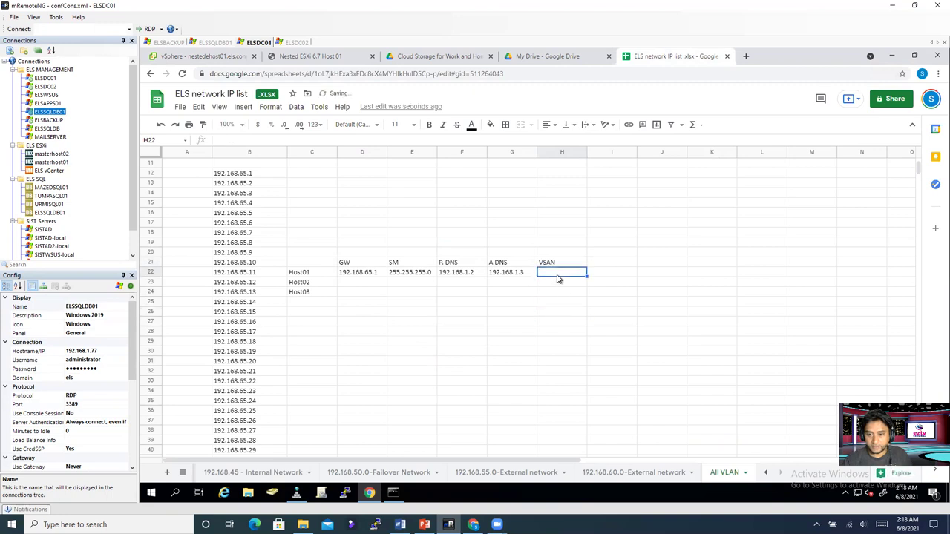
Step: Enter vSAN host01 in C28, then clear it from that cell
{"action": "left_click", "coordinate": [300, 343]}
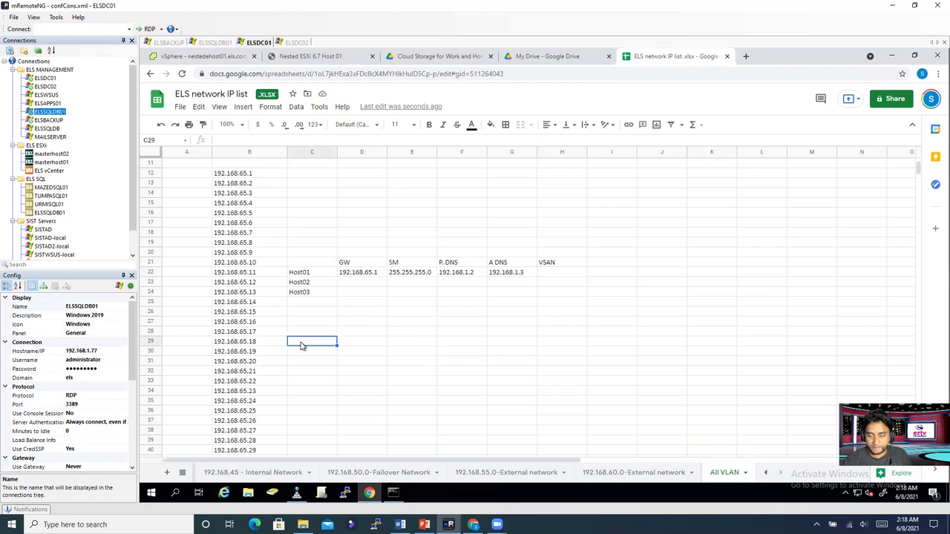
{"action": "left_click", "coordinate": [305, 335]}
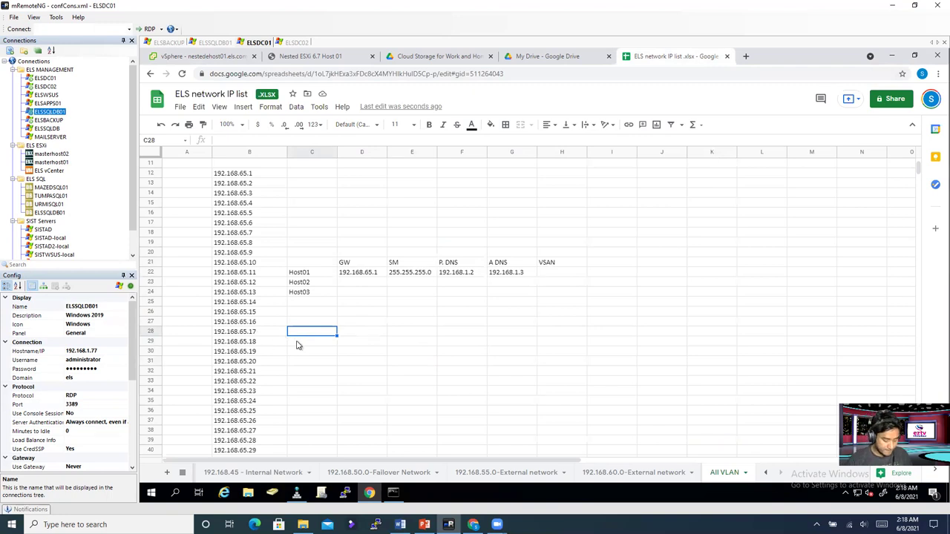
{"action": "type", "text": "H"}
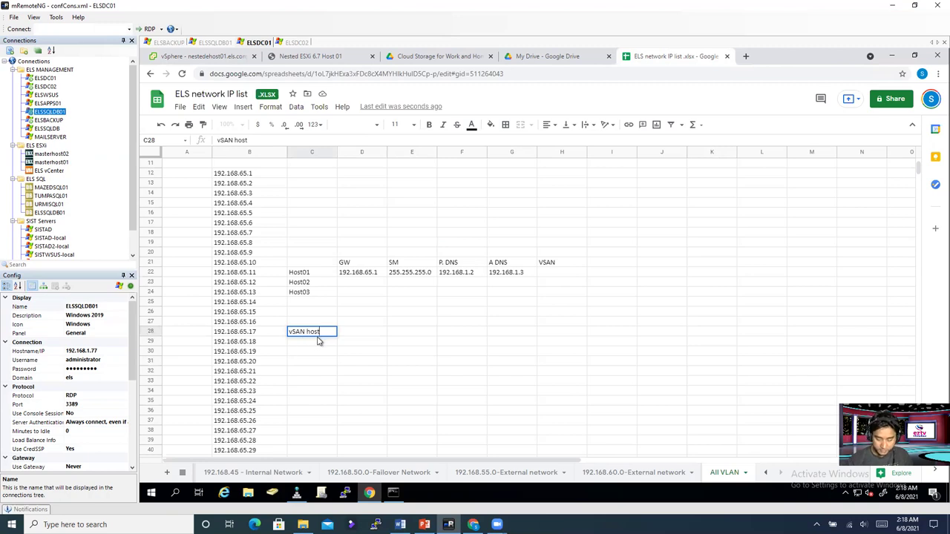
{"action": "key", "text": "ctrl+a"}
{"action": "key", "text": "ctrl+c"}
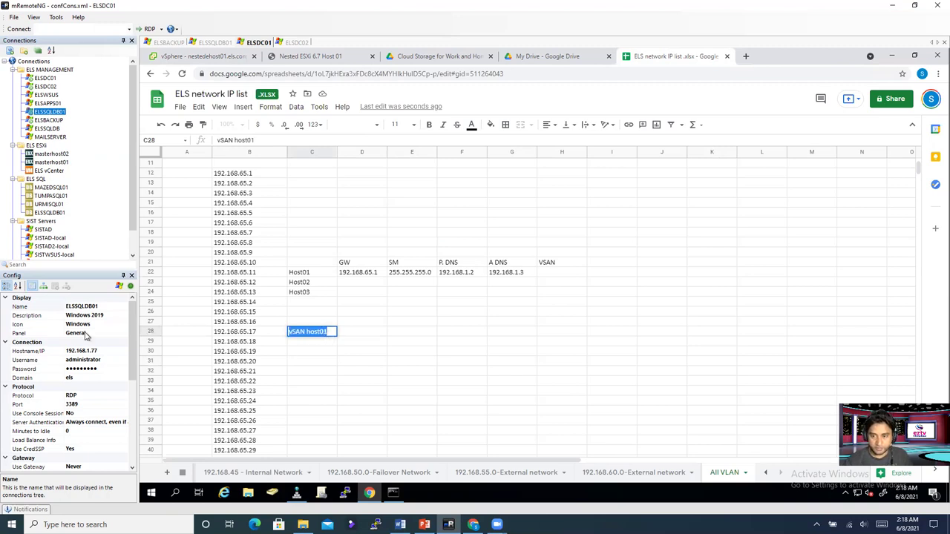
{"action": "key", "text": "BackSpace"}
Step: Paste vSAN host01 into cells C32, C33 and C34
{"action": "left_click", "coordinate": [314, 385]}
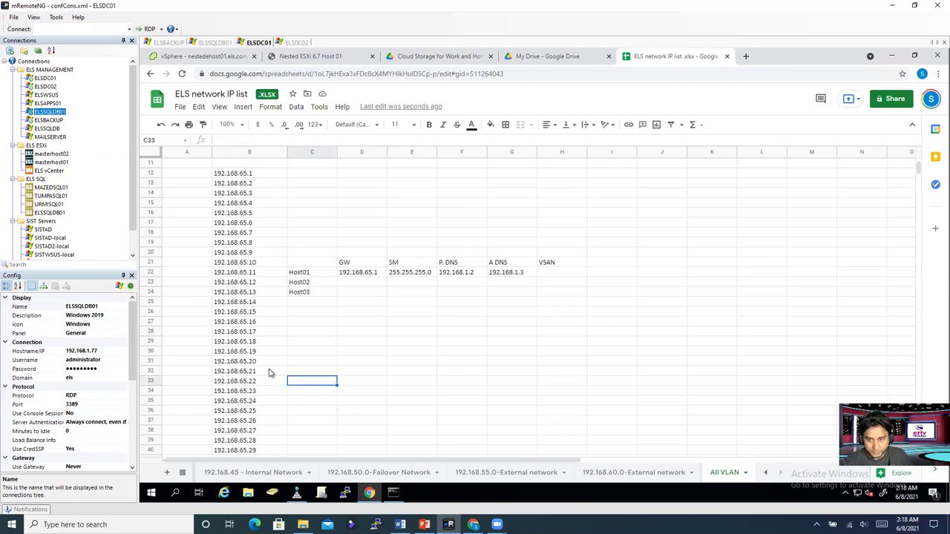
{"action": "left_click", "coordinate": [304, 372]}
{"action": "double_click", "coordinate": [306, 370]}
{"action": "key", "text": "ctrl+v"}
{"action": "left_click", "coordinate": [302, 381]}
{"action": "key", "text": "ctrl+v"}
{"action": "left_click", "coordinate": [305, 391]}
{"action": "key", "text": "ctrl+v"}
{"action": "left_click", "coordinate": [322, 409]}
Step: Change C33 to vSAN host02 and C34 to vSAN host03
{"action": "double_click", "coordinate": [332, 380]}
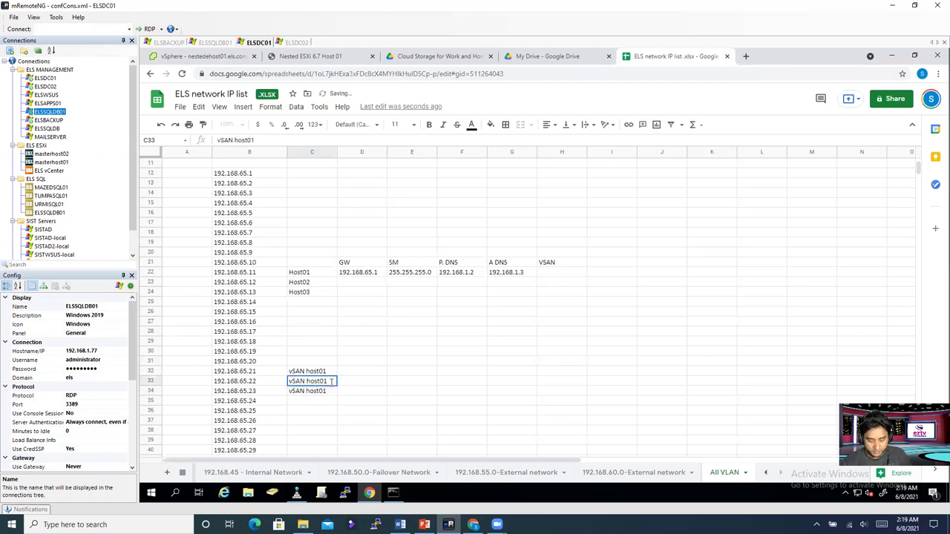
{"action": "key", "text": "BackSpace"}
{"action": "type", "text": "2"}
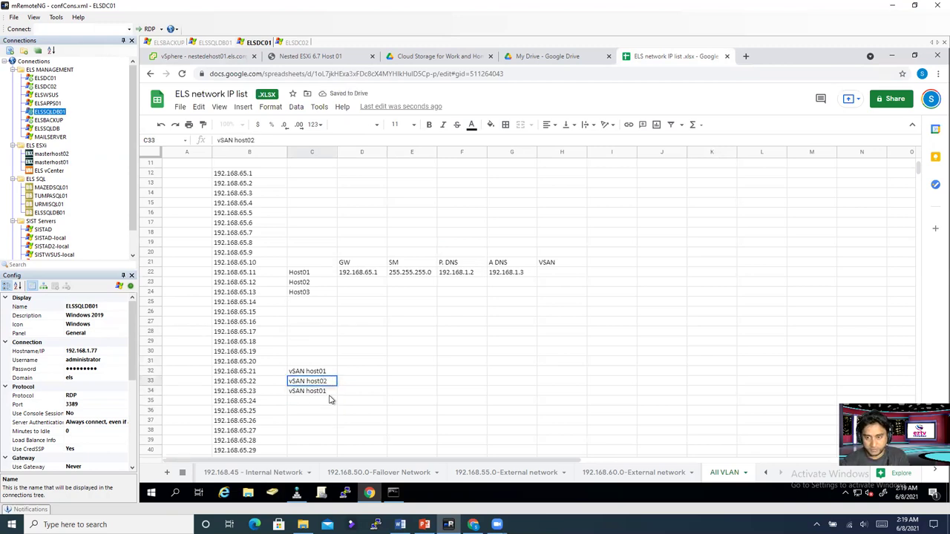
{"action": "double_click", "coordinate": [331, 392]}
{"action": "key", "text": "BackSpace"}
{"action": "type", "text": "3"}
{"action": "left_click", "coordinate": [332, 413]}
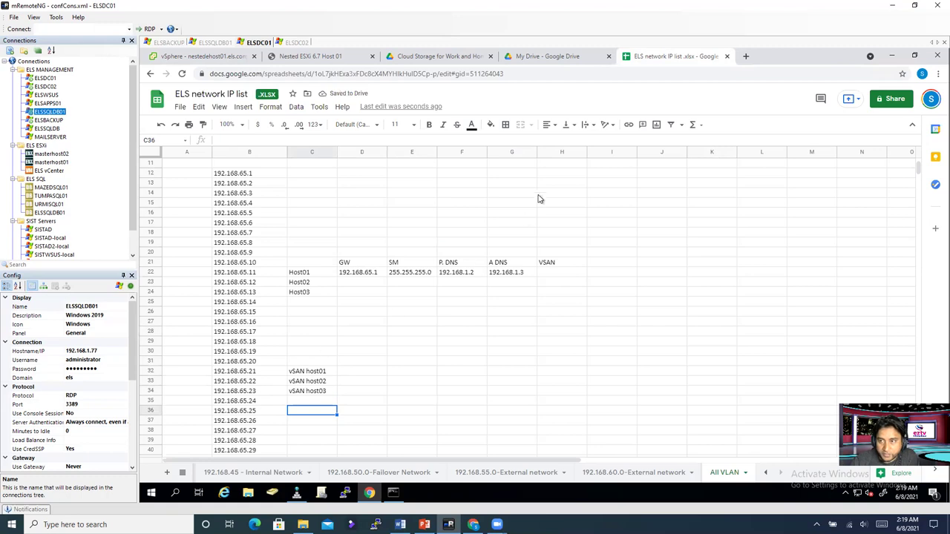
{"action": "left_click", "coordinate": [218, 59]}
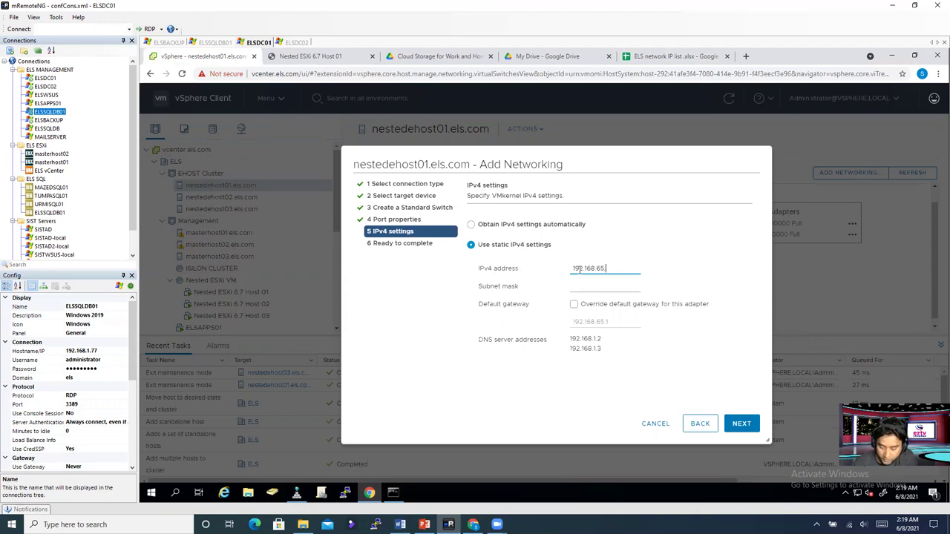
Step: Give the vSAN port IP 192.168.65.21, mask 255.255.255.0, and create it on vSwitch1
{"action": "left_click", "coordinate": [610, 285]}
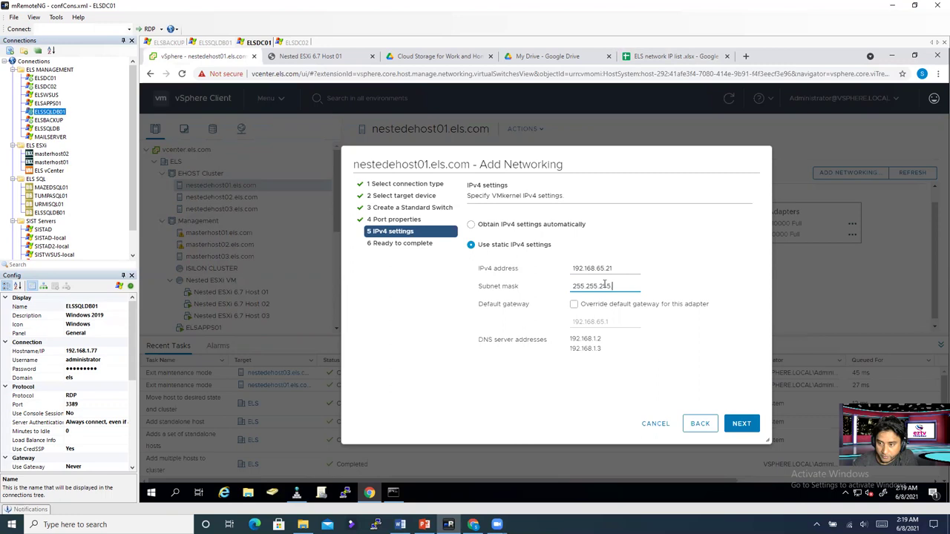
{"action": "type", "text": "255.255.255.0"}
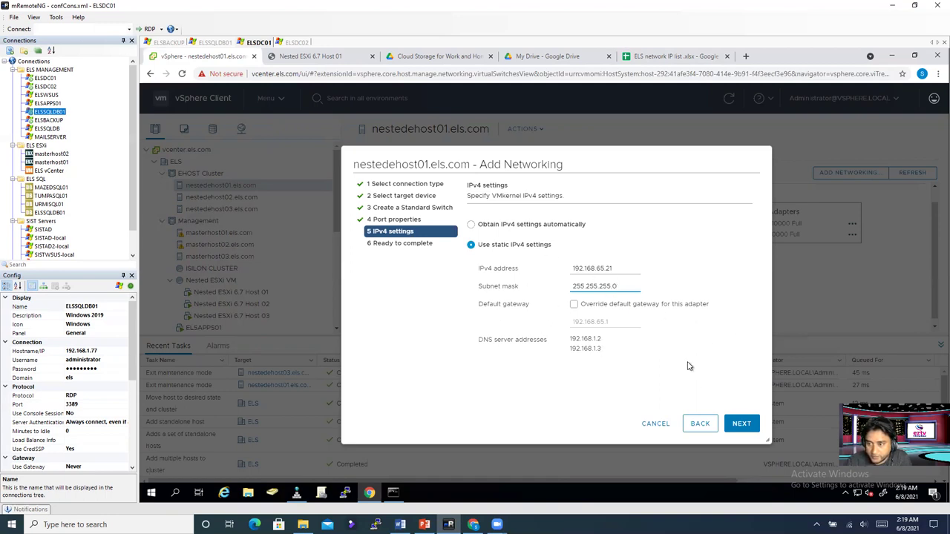
{"action": "left_click", "coordinate": [735, 424]}
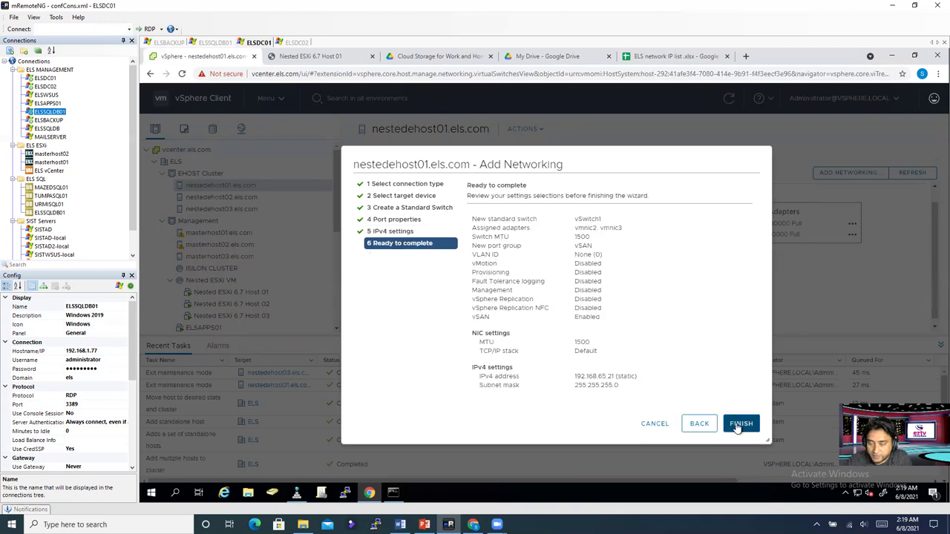
{"action": "left_click", "coordinate": [742, 427]}
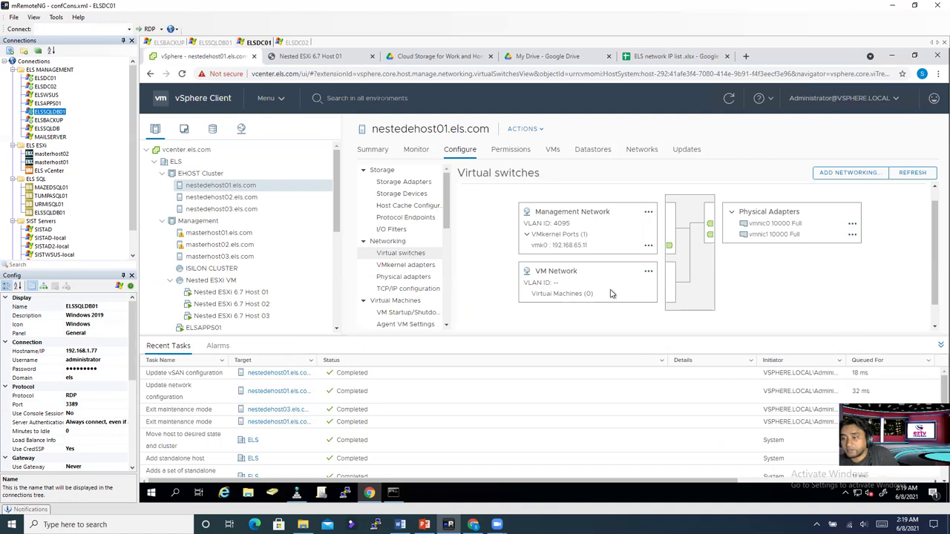
Step: Confirm nestedehost01's vSwitch1 holds the vSAN port at 192.168.65.21, then switch to nestedehost02
{"action": "scroll", "coordinate": [610, 293], "scroll_direction": "down", "scroll_amount": 1}
{"action": "scroll", "coordinate": [461, 321], "scroll_direction": "up", "scroll_amount": 1}
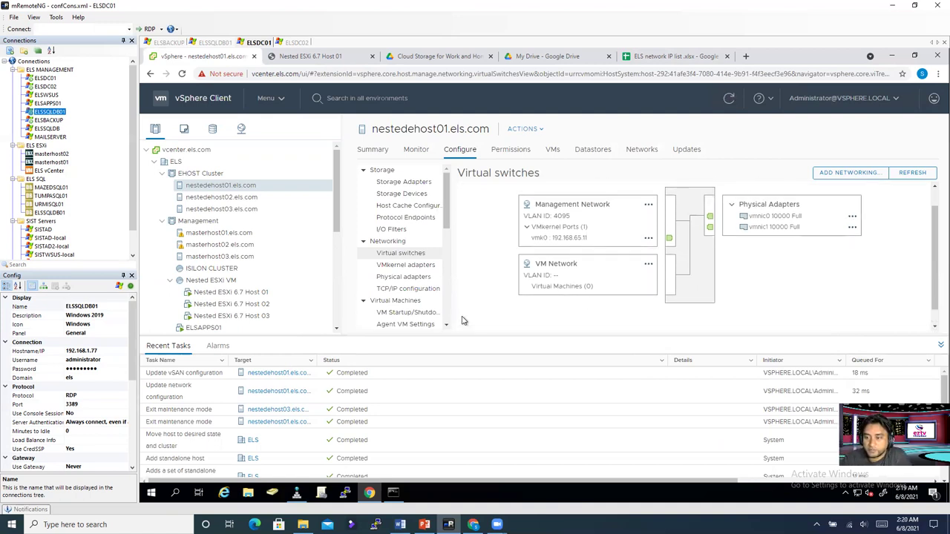
{"action": "scroll", "coordinate": [475, 318], "scroll_direction": "down", "scroll_amount": 1}
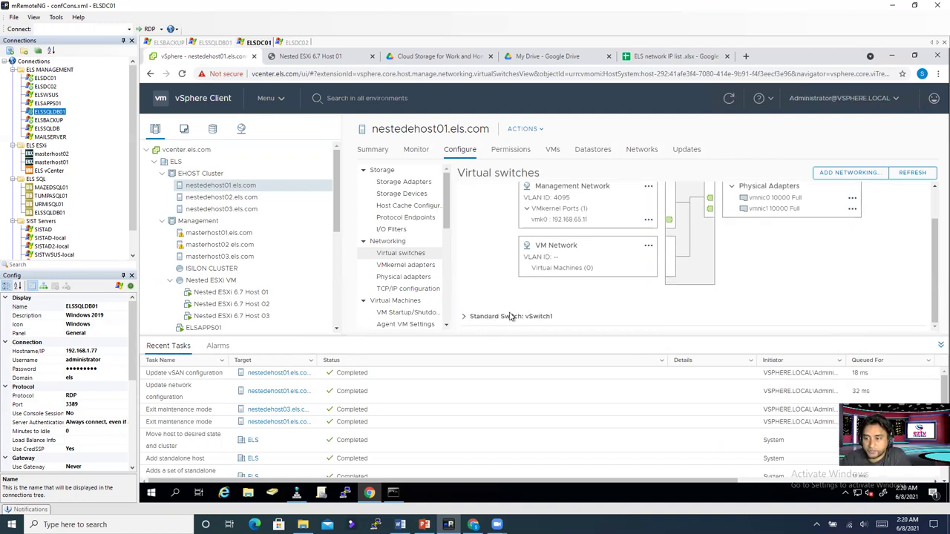
{"action": "left_click", "coordinate": [510, 316]}
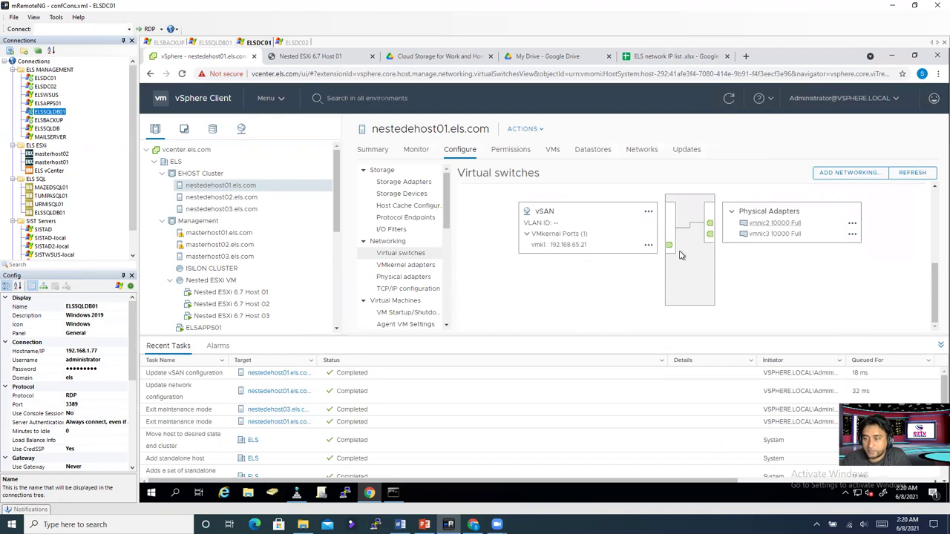
{"action": "left_click", "coordinate": [231, 198]}
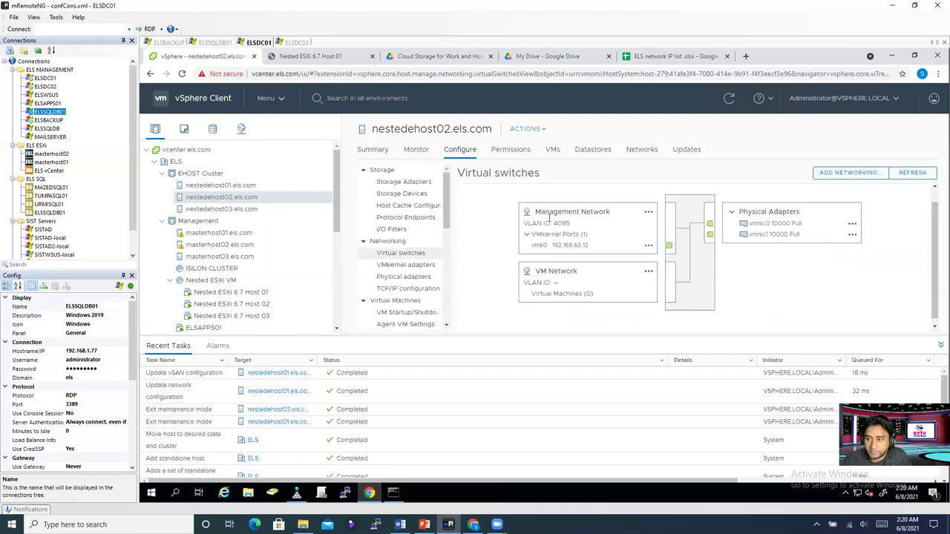
Step: Start a VMkernel adapter on a new standard switch with vmnic2 and vmnic3 as active adapters
{"action": "left_click", "coordinate": [848, 174]}
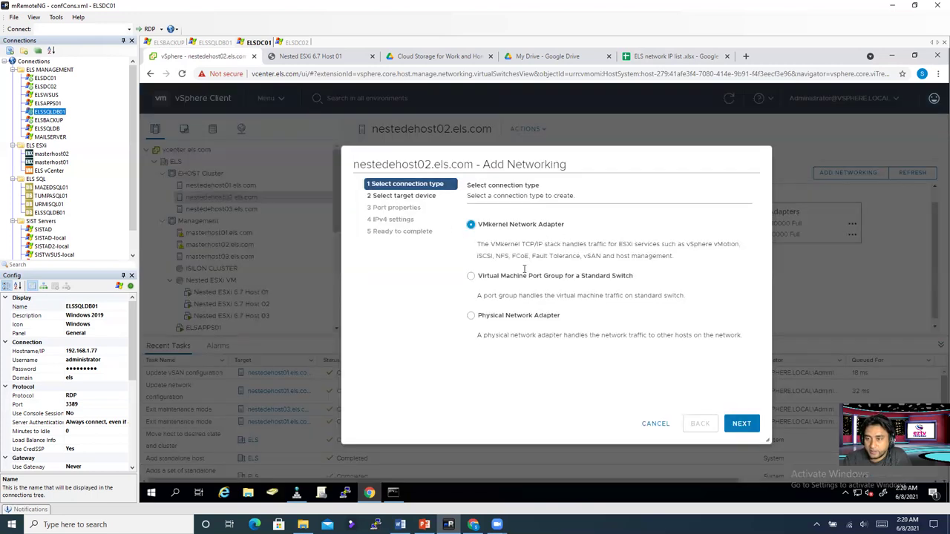
{"action": "left_click", "coordinate": [739, 422]}
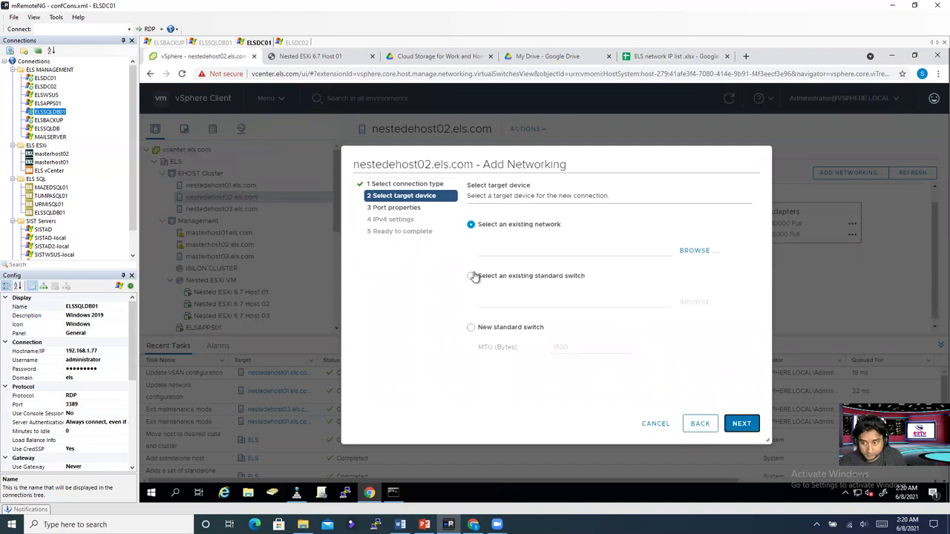
{"action": "left_click", "coordinate": [470, 327]}
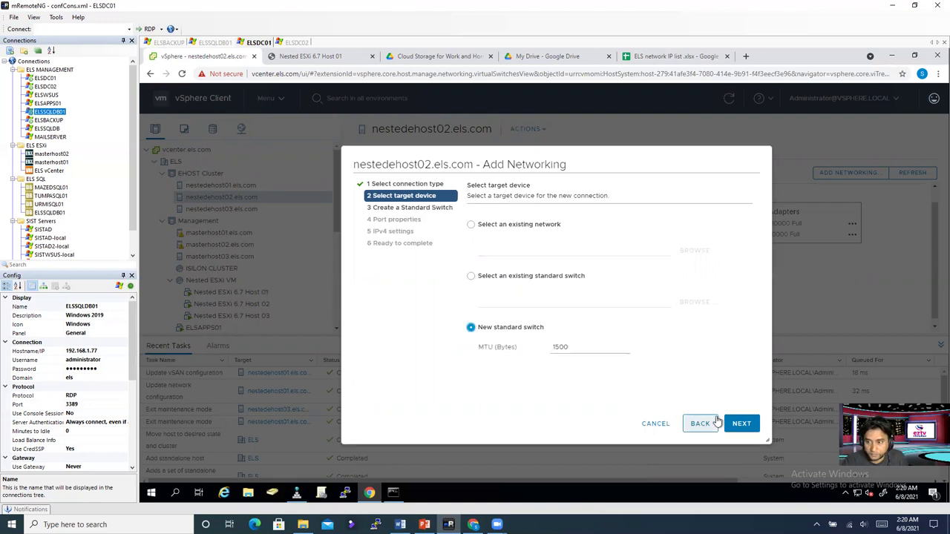
{"action": "left_click", "coordinate": [739, 423]}
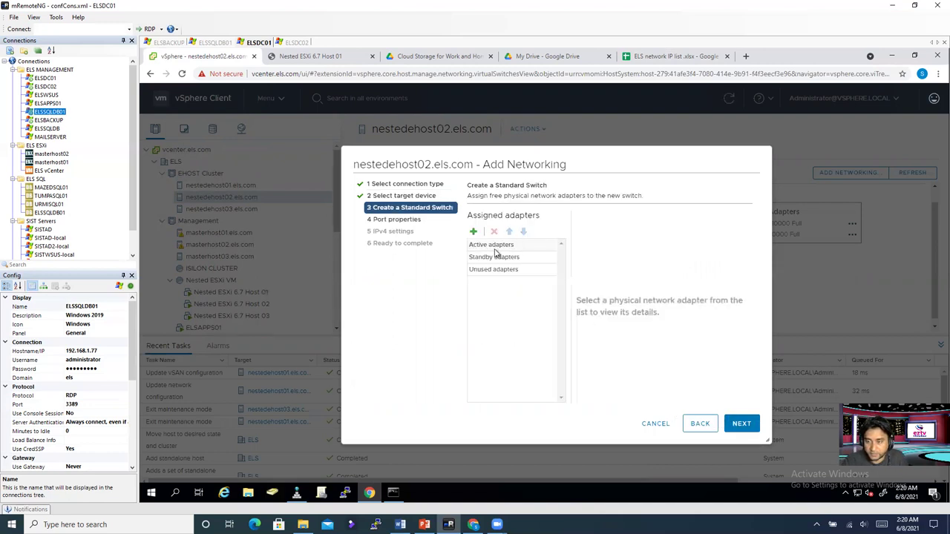
{"action": "left_click", "coordinate": [473, 231]}
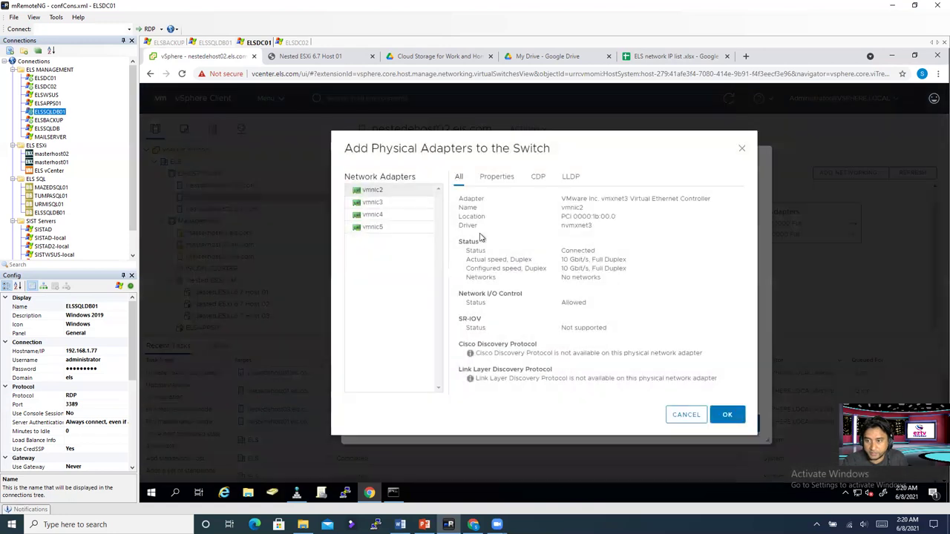
{"action": "left_click", "coordinate": [377, 203]}
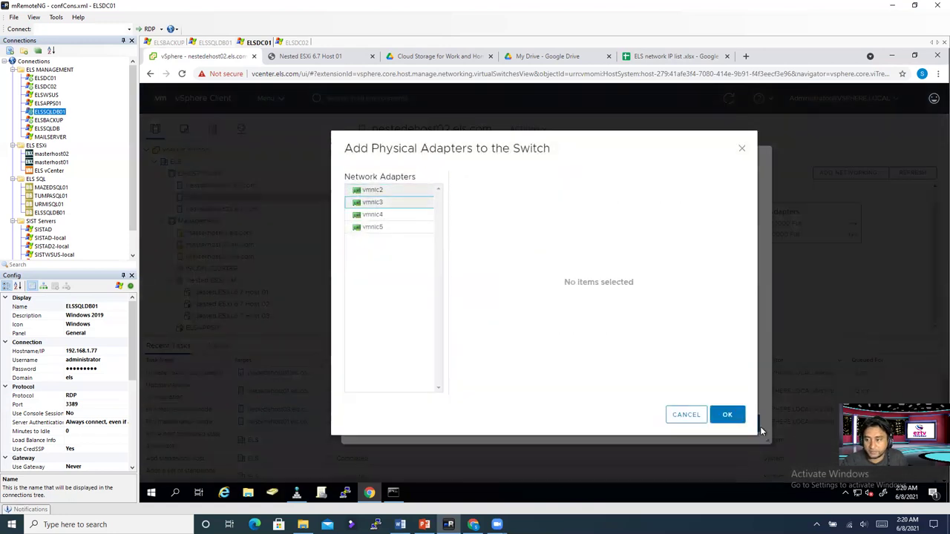
{"action": "left_click", "coordinate": [728, 414]}
{"action": "left_click", "coordinate": [751, 429]}
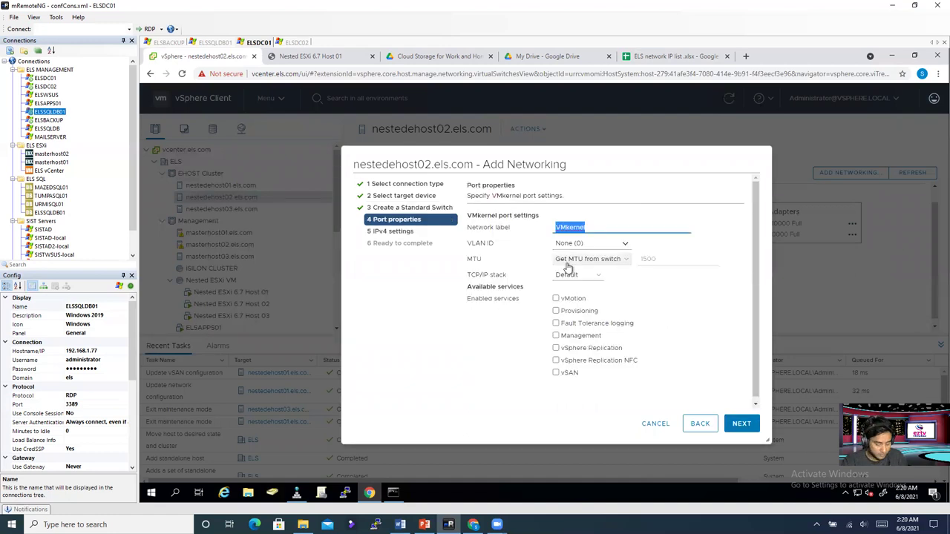
Step: Label the port VSAN, enable vSAN traffic, and set VLAN ID to All (4095)
{"action": "type", "text": "VSAN"}
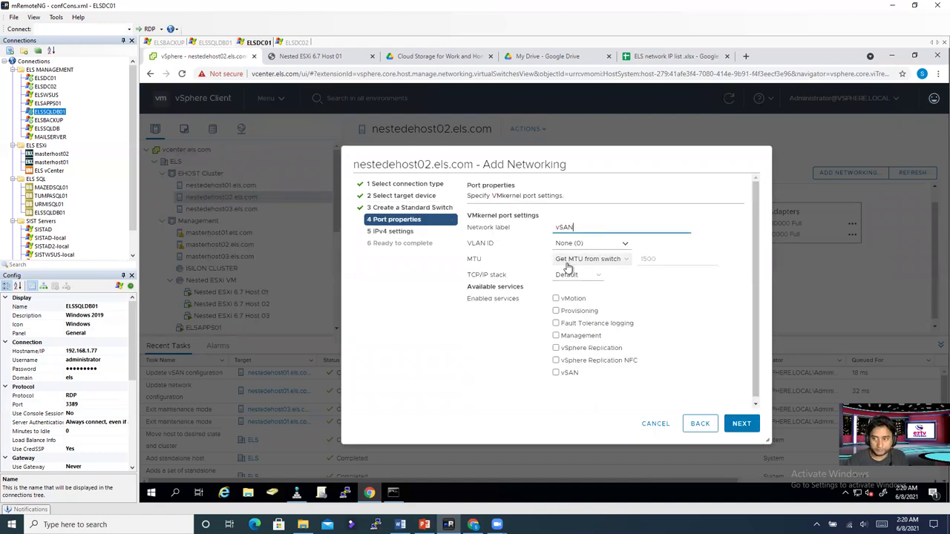
{"action": "left_click", "coordinate": [557, 373]}
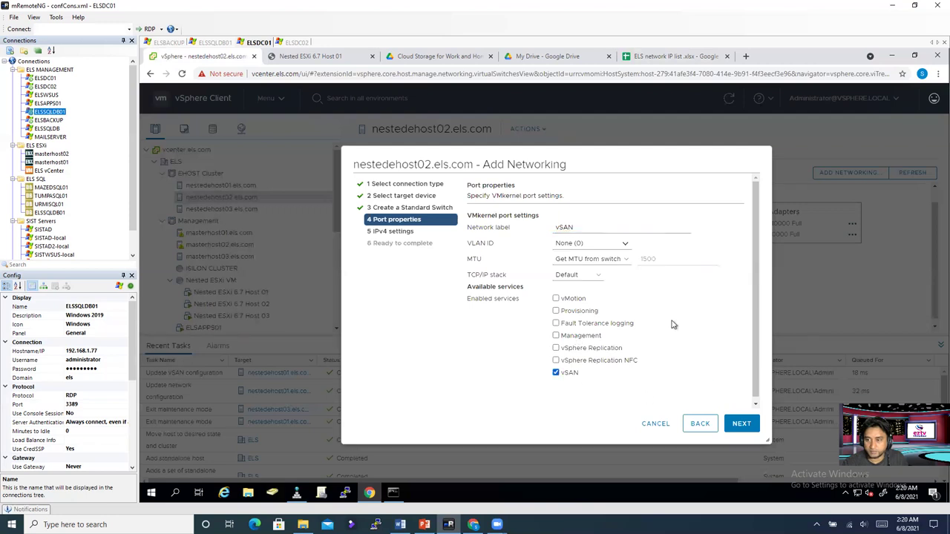
{"action": "left_click", "coordinate": [602, 244]}
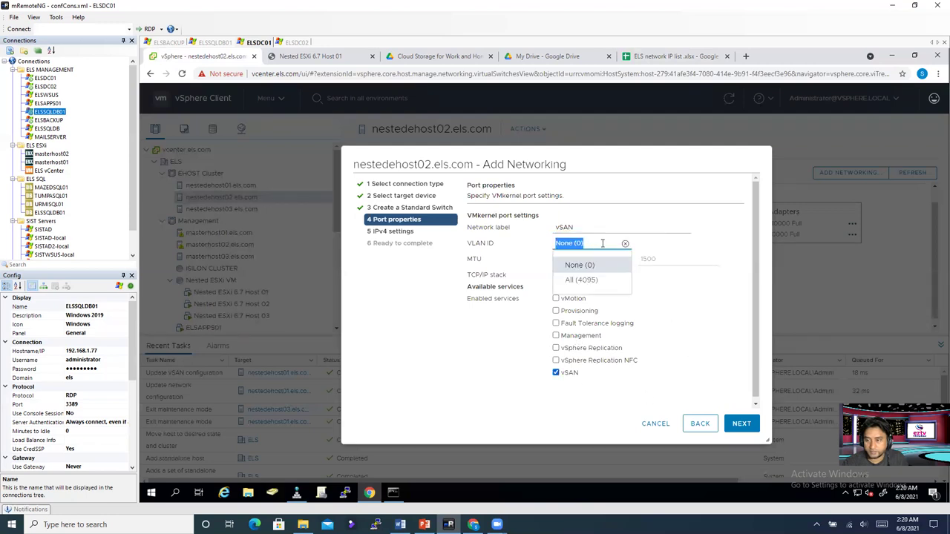
{"action": "left_click", "coordinate": [580, 280]}
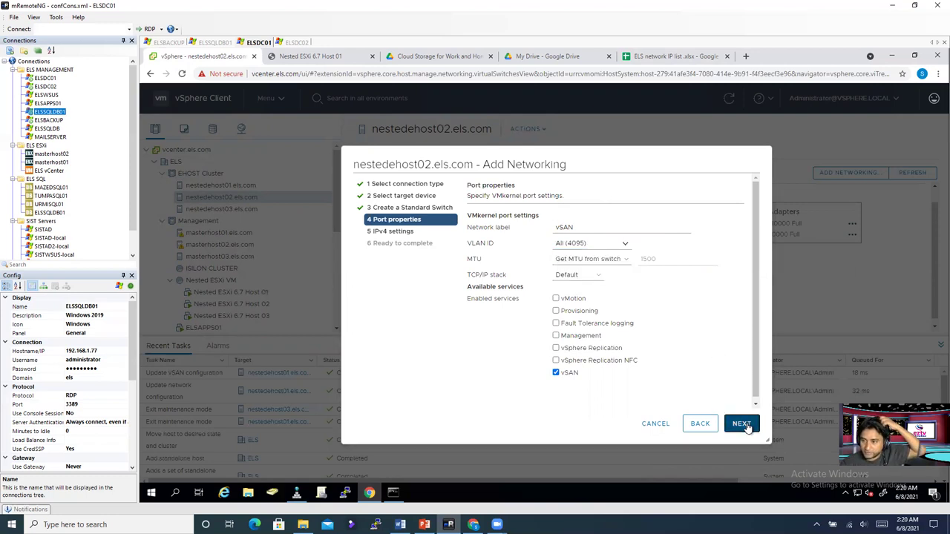
{"action": "left_click", "coordinate": [746, 427]}
Step: Assign static IP 192.168.65.22 with mask 255.255.255.0 and finish the wizard
{"action": "left_click", "coordinate": [474, 246]}
{"action": "left_click", "coordinate": [585, 271]}
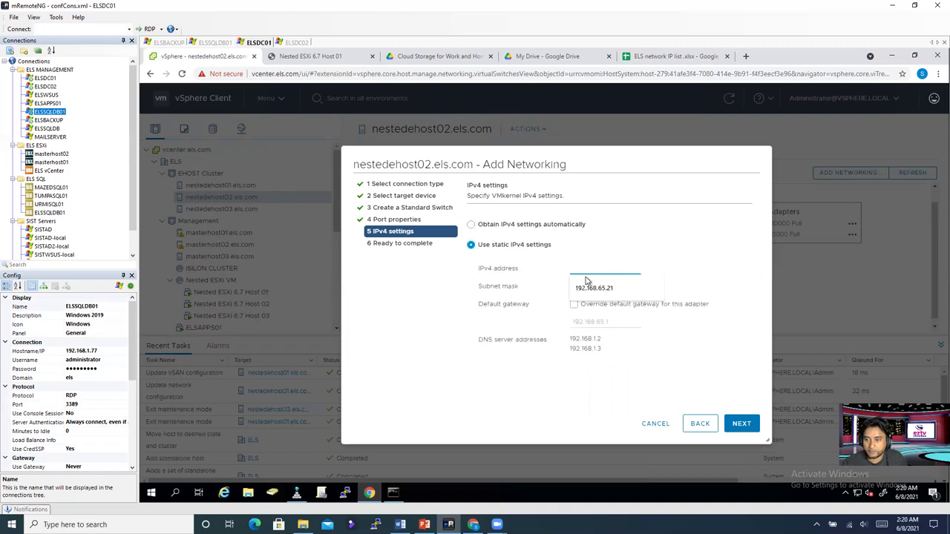
{"action": "left_click", "coordinate": [587, 283]}
{"action": "key", "text": "BackSpace"}
{"action": "type", "text": "2"}
{"action": "left_click", "coordinate": [605, 287]}
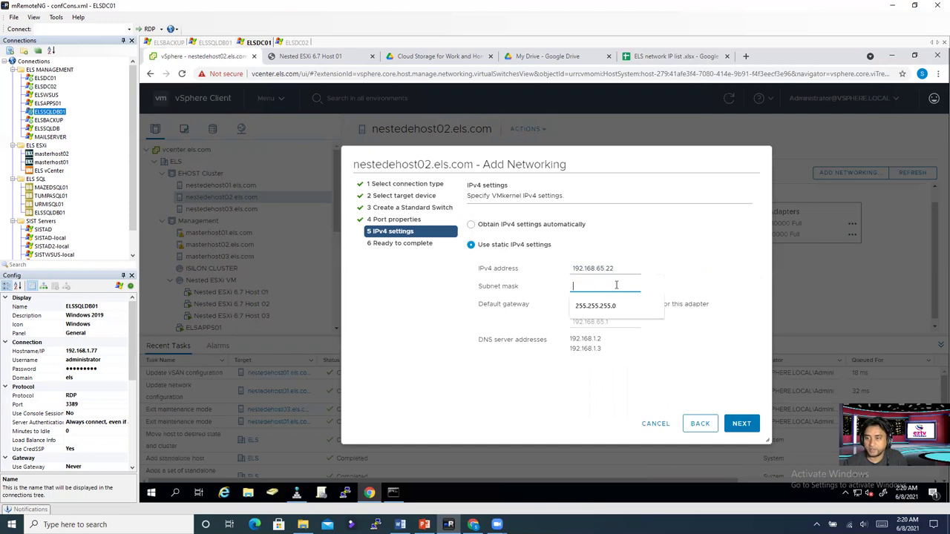
{"action": "left_click", "coordinate": [619, 309]}
{"action": "left_click", "coordinate": [742, 424]}
{"action": "left_click", "coordinate": [750, 429]}
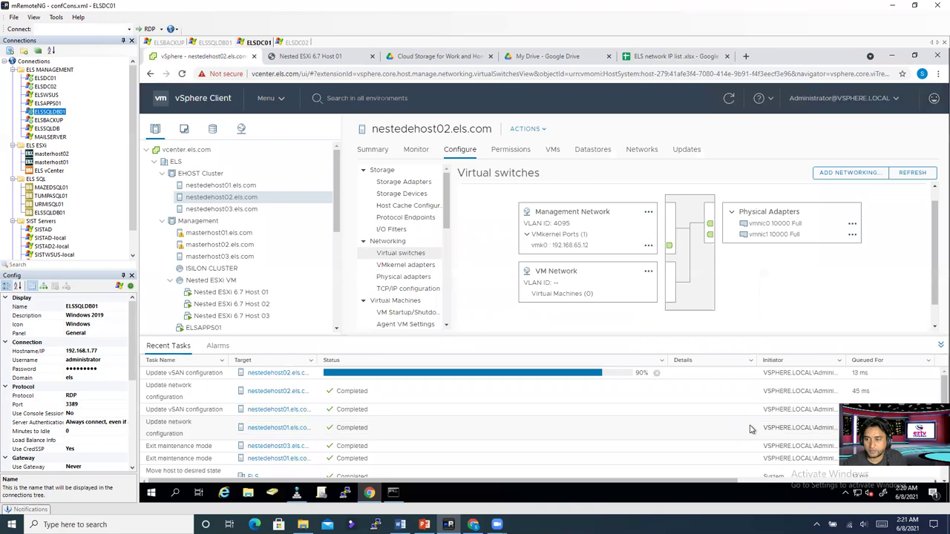
Step: Scroll nestedehost02's virtual switches to confirm the new vSwitch1 is present
{"action": "scroll", "coordinate": [566, 294], "scroll_direction": "down", "scroll_amount": 1}
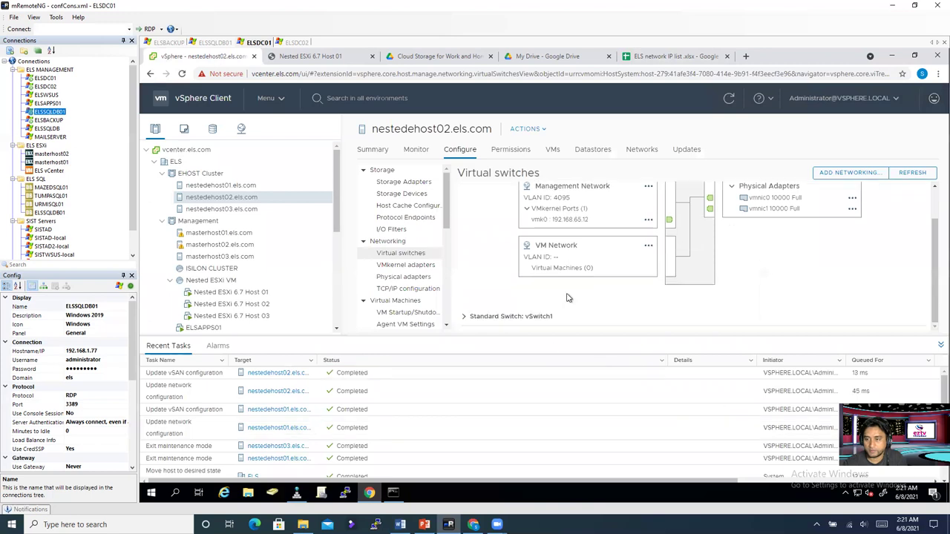
{"action": "scroll", "coordinate": [567, 298], "scroll_direction": "up", "scroll_amount": 2}
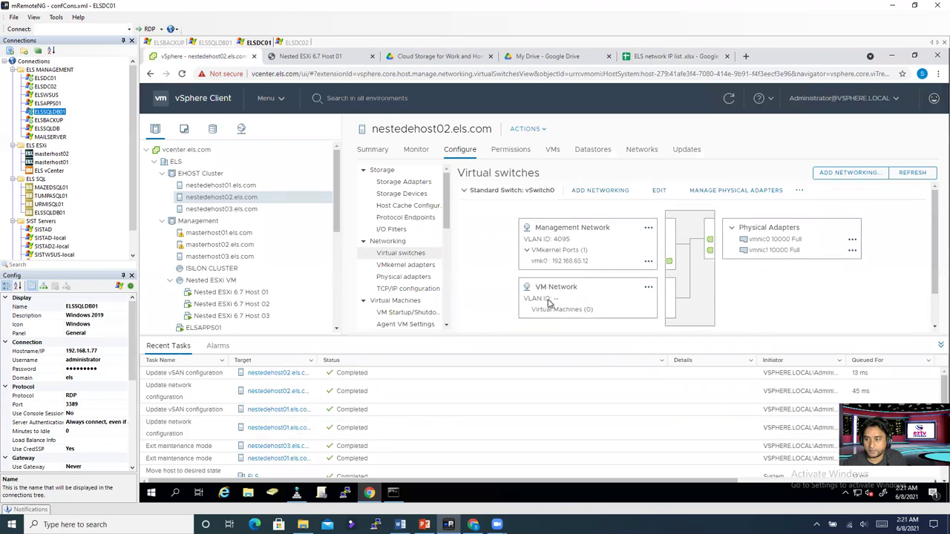
{"action": "scroll", "coordinate": [502, 317], "scroll_direction": "down", "scroll_amount": 2}
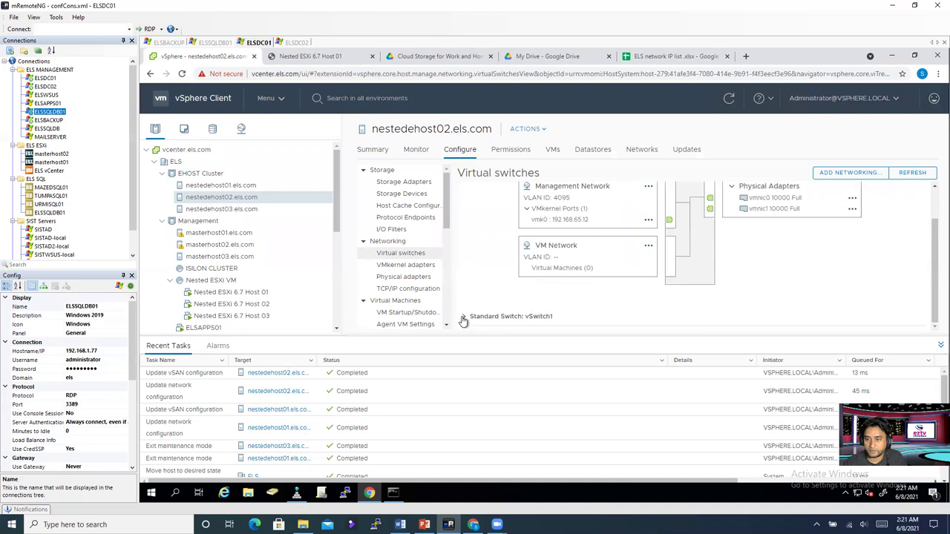
{"action": "scroll", "coordinate": [499, 320], "scroll_direction": "down", "scroll_amount": 3}
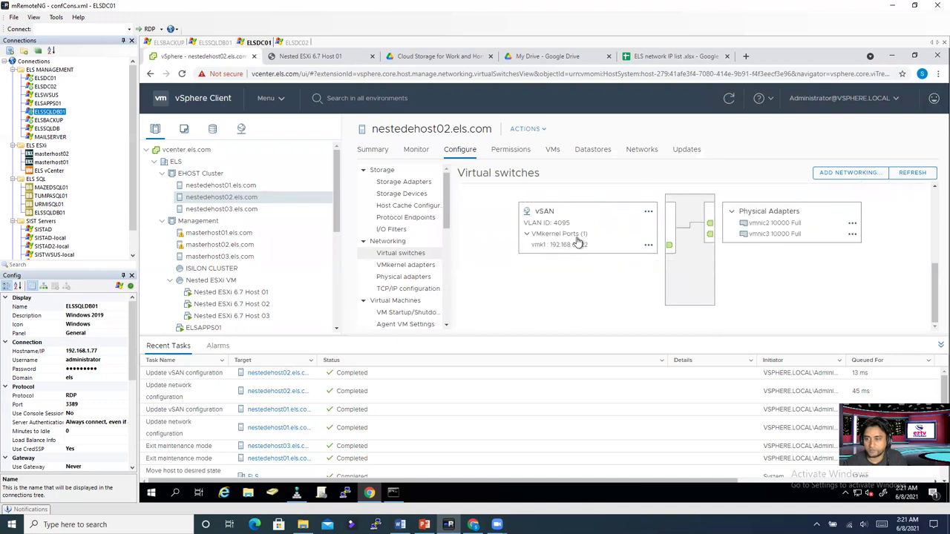
Step: Check vSwitch1's vSAN adapter on nestedehost01, then move on to nestedehost03
{"action": "left_click", "coordinate": [230, 188]}
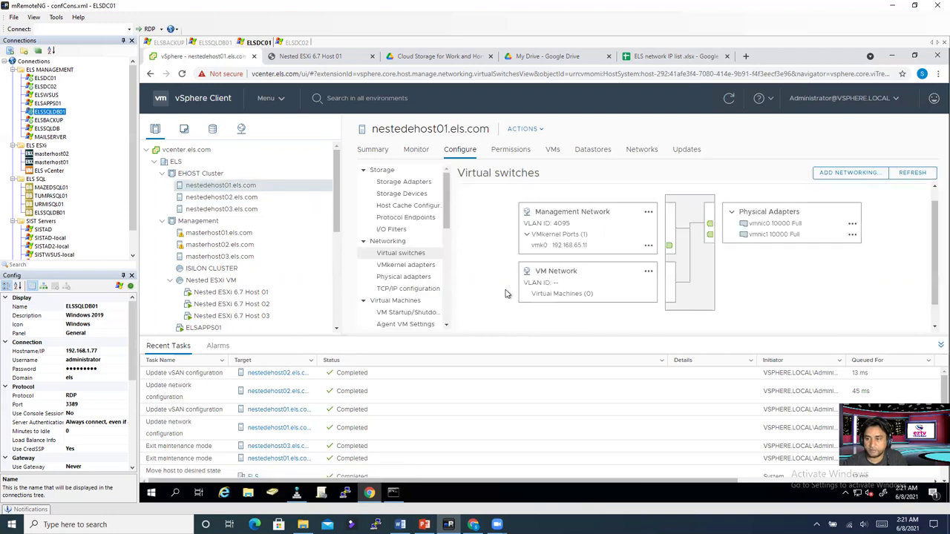
{"action": "scroll", "coordinate": [508, 295], "scroll_direction": "down", "scroll_amount": 1}
{"action": "left_click", "coordinate": [464, 316]}
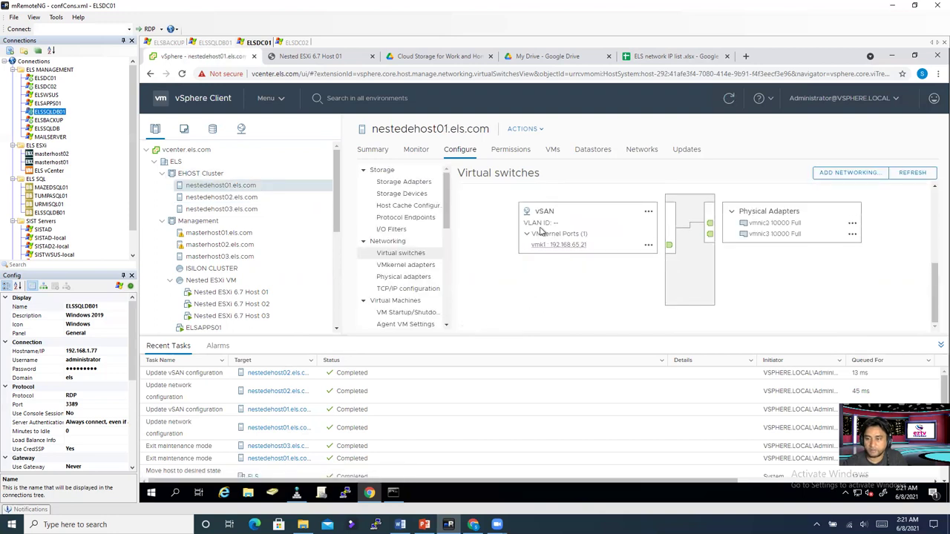
{"action": "left_click", "coordinate": [227, 198]}
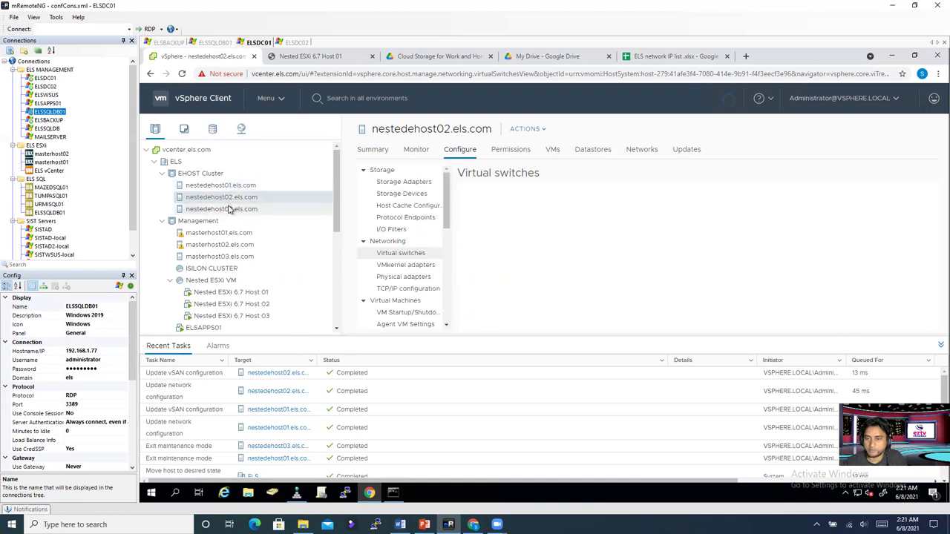
{"action": "left_click", "coordinate": [229, 210]}
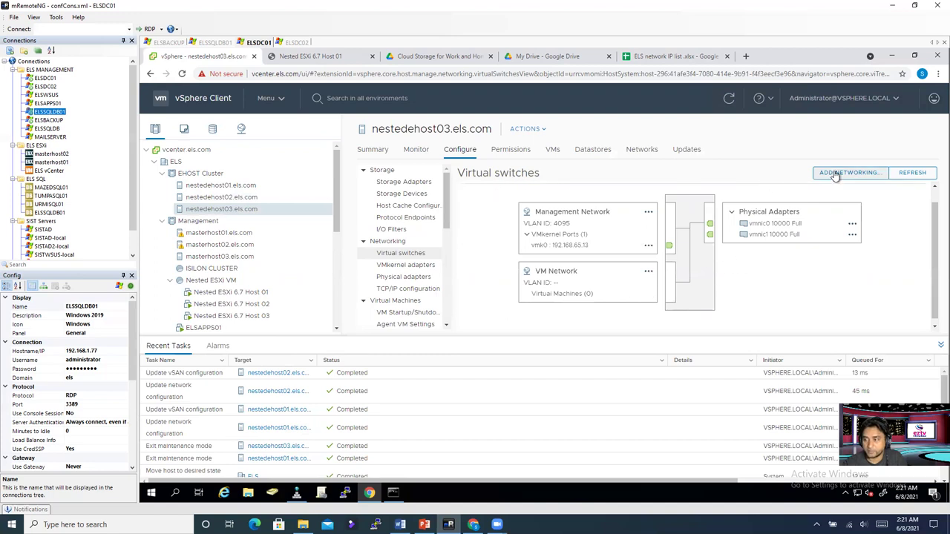
Step: Start a VMkernel adapter on a new standard switch using vmnic2 and vmnic3 as active adapters
{"action": "left_click", "coordinate": [835, 175]}
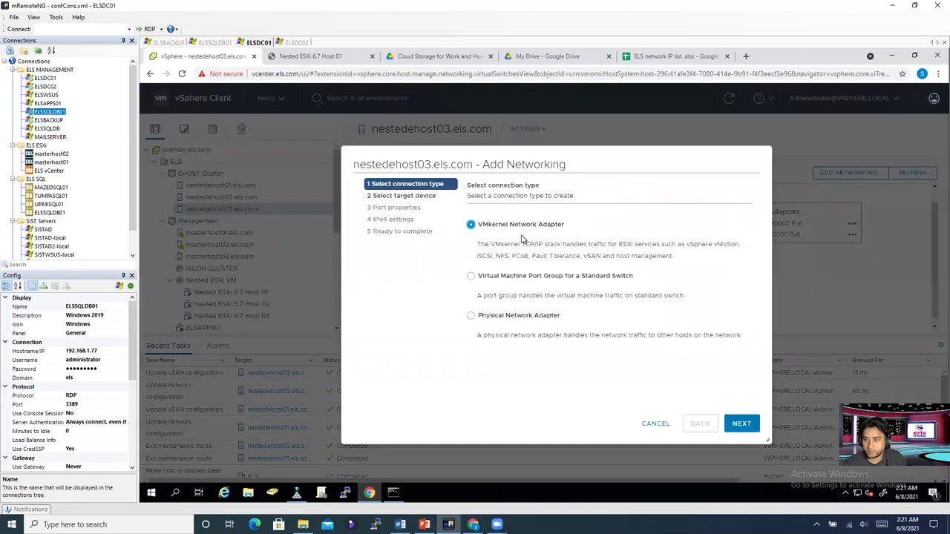
{"action": "left_click", "coordinate": [742, 424]}
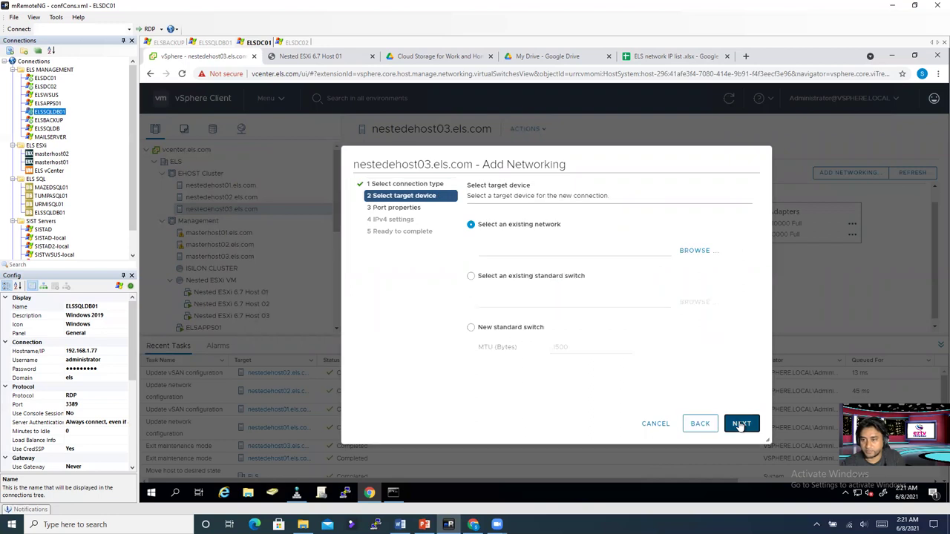
{"action": "left_click", "coordinate": [470, 327]}
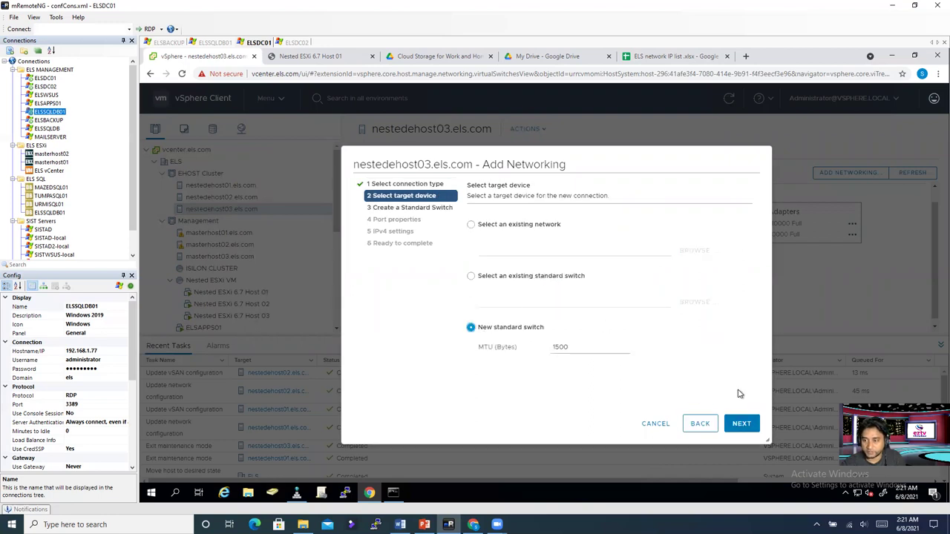
{"action": "left_click", "coordinate": [740, 422]}
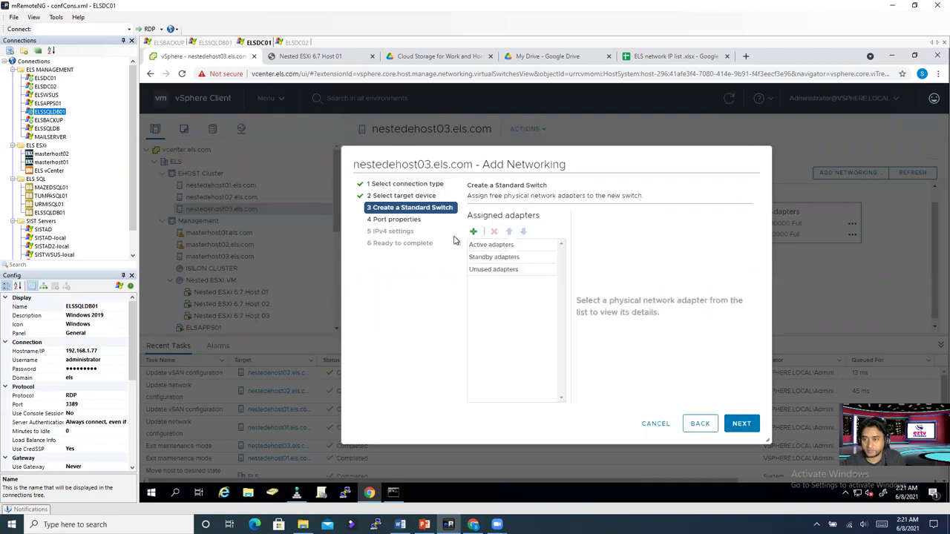
{"action": "left_click", "coordinate": [472, 232]}
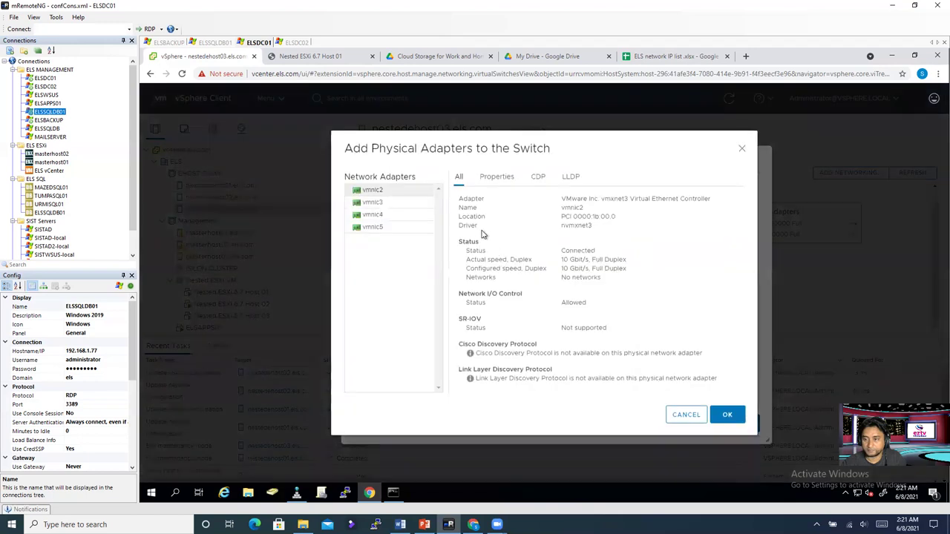
{"action": "left_click", "coordinate": [379, 202], "text": "ctrl"}
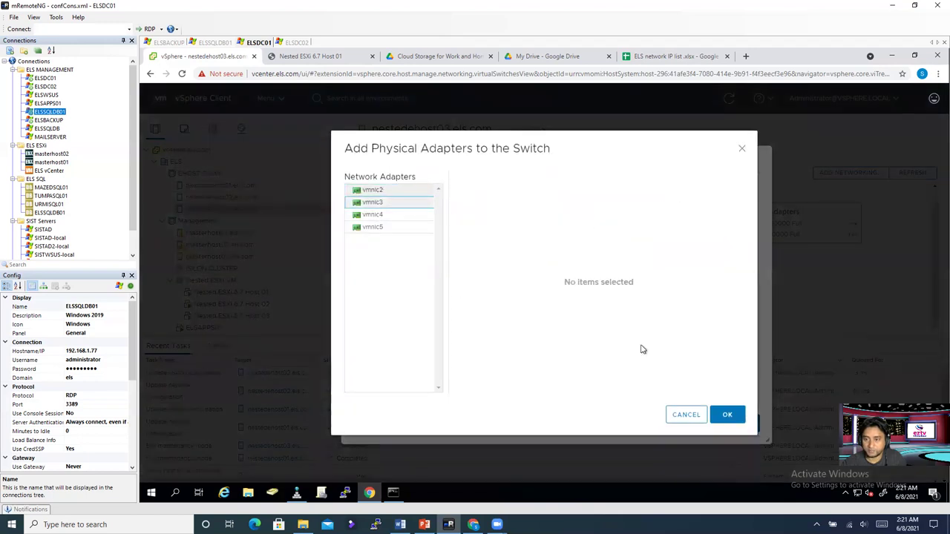
{"action": "left_click", "coordinate": [727, 415]}
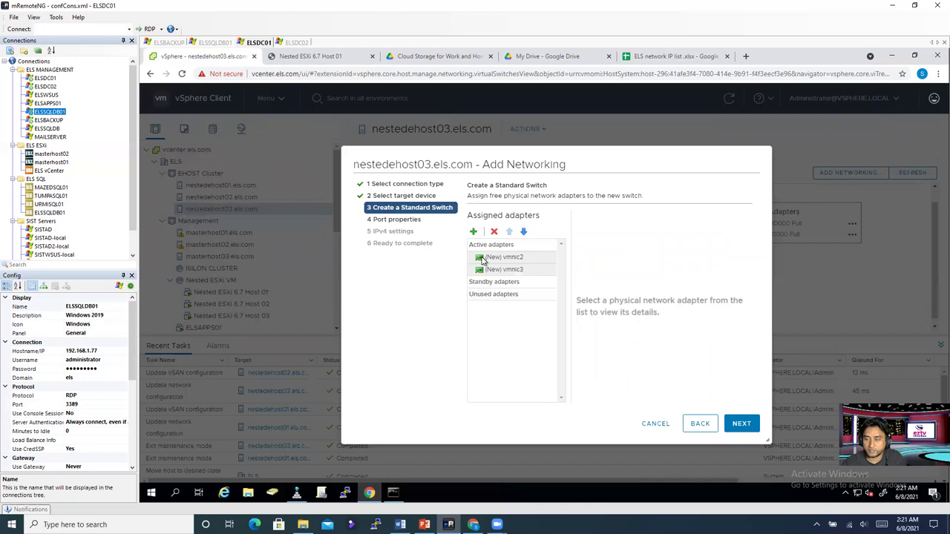
Step: Enable vSAN traffic on the port and set VLAN ID to All (4095)
{"action": "left_click", "coordinate": [734, 425]}
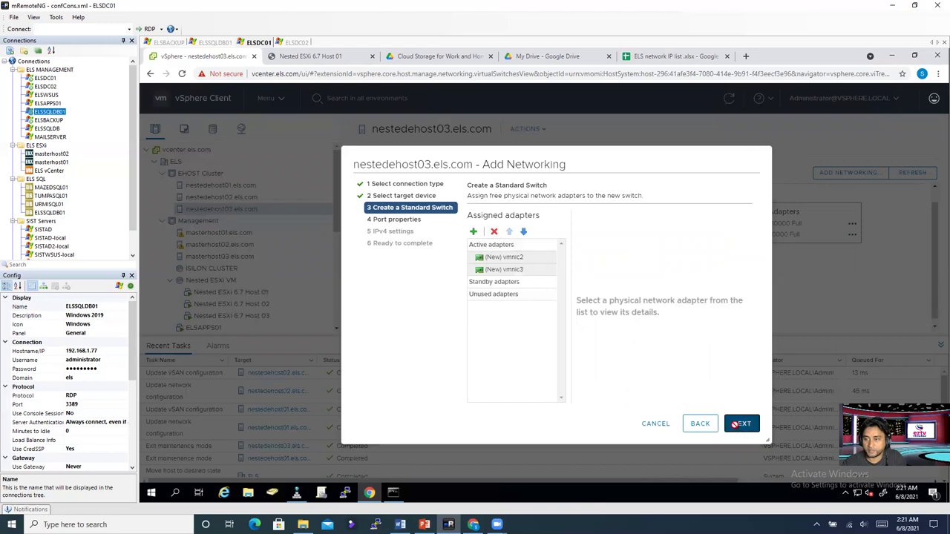
{"action": "left_click", "coordinate": [556, 373]}
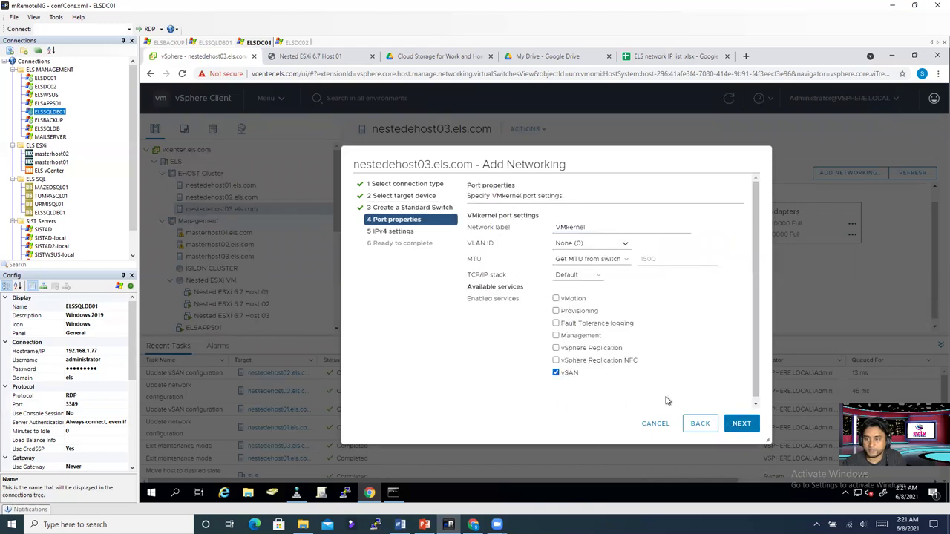
{"action": "left_click", "coordinate": [623, 244]}
{"action": "left_click", "coordinate": [599, 278]}
{"action": "left_click", "coordinate": [742, 424]}
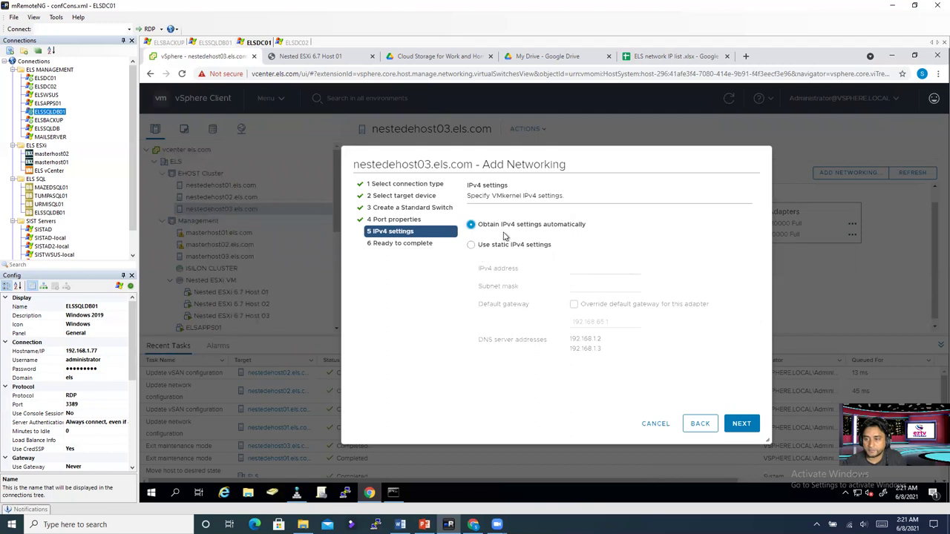
Step: Assign static IP 192.168.65.23 with mask 255.255.255.0 and finish the wizard
{"action": "left_click", "coordinate": [470, 245]}
{"action": "left_click", "coordinate": [582, 271]}
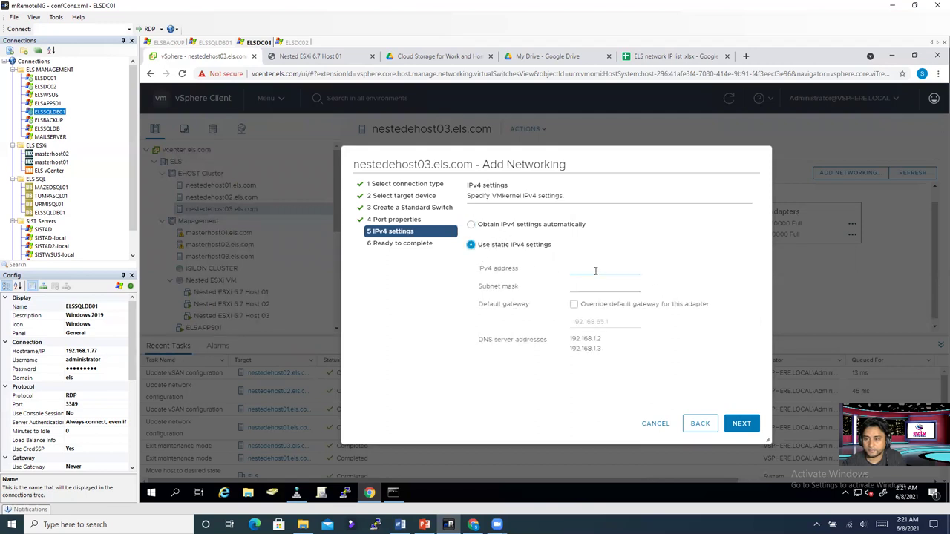
{"action": "type", "text": "192.168.65.23"}
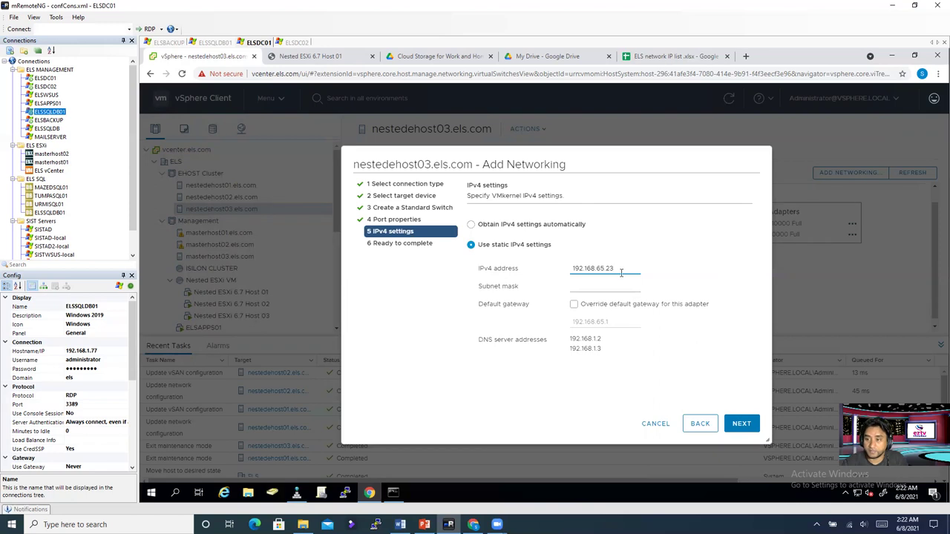
{"action": "left_click", "coordinate": [607, 286]}
{"action": "left_click", "coordinate": [598, 303]}
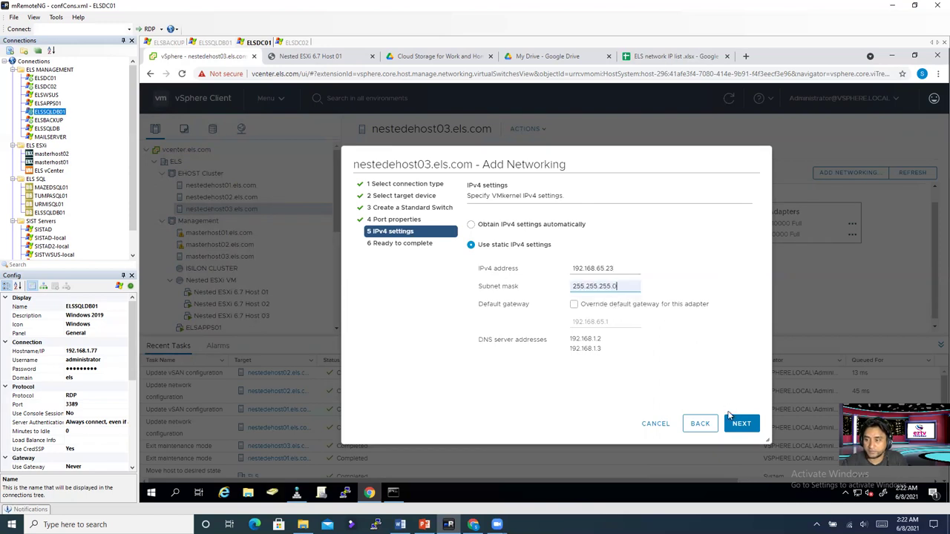
{"action": "left_click", "coordinate": [741, 424]}
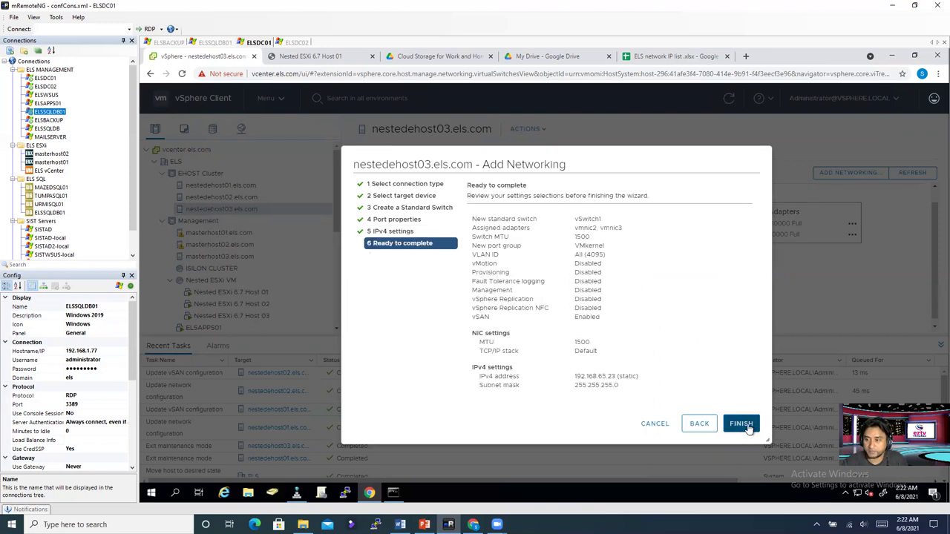
{"action": "left_click", "coordinate": [742, 424]}
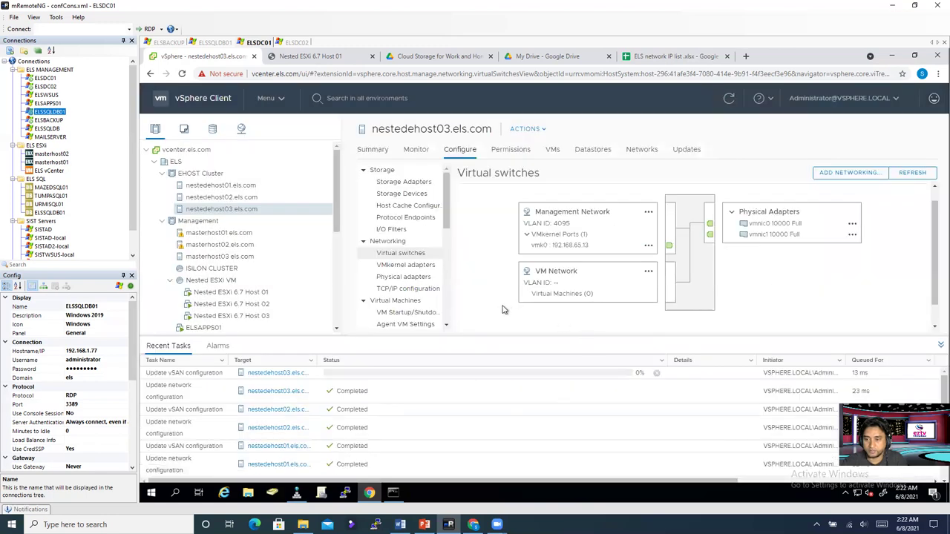
Step: Expand nestedehost03's vSwitch1 to show the 192.168.65.23 VMkernel port and its port group actions
{"action": "scroll", "coordinate": [489, 312], "scroll_direction": "down", "scroll_amount": 1}
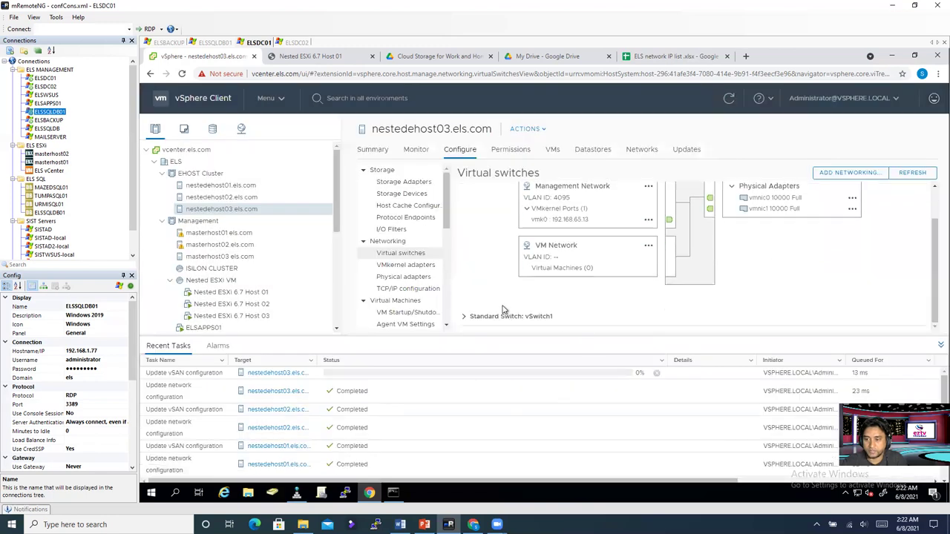
{"action": "left_click", "coordinate": [464, 317]}
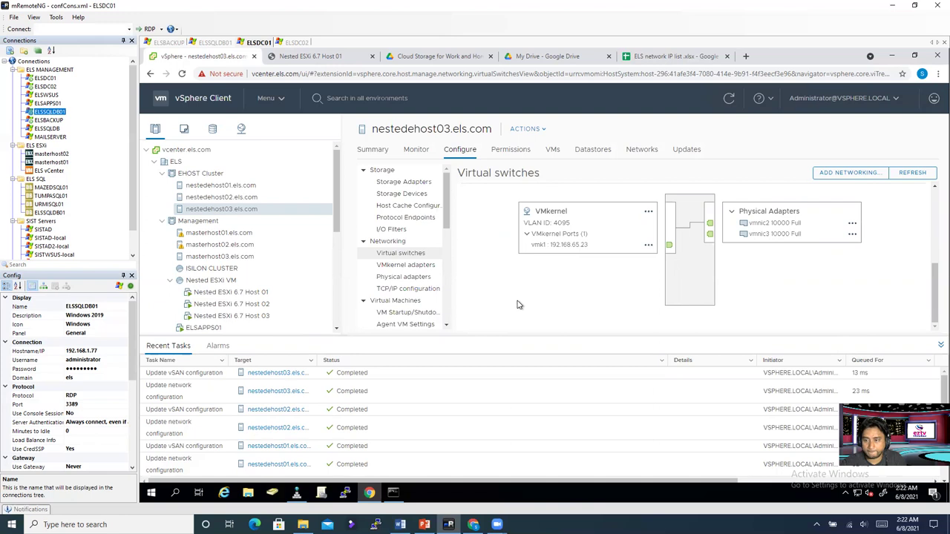
{"action": "scroll", "coordinate": [520, 304], "scroll_direction": "up", "scroll_amount": 3}
{"action": "scroll", "coordinate": [520, 303], "scroll_direction": "down", "scroll_amount": 3}
{"action": "scroll", "coordinate": [519, 302], "scroll_direction": "up", "scroll_amount": 1}
{"action": "scroll", "coordinate": [520, 301], "scroll_direction": "down", "scroll_amount": 1}
{"action": "scroll", "coordinate": [520, 301], "scroll_direction": "up", "scroll_amount": 3}
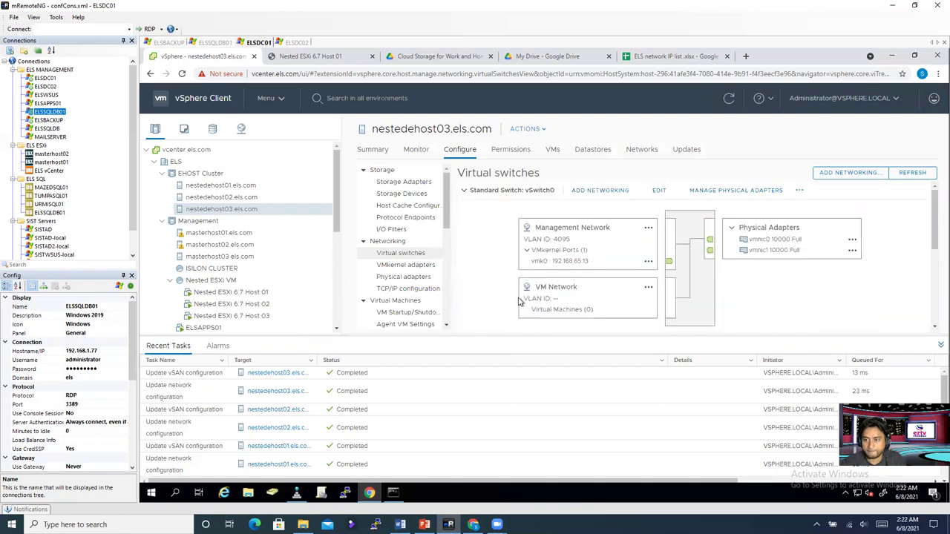
{"action": "scroll", "coordinate": [519, 301], "scroll_direction": "down", "scroll_amount": 1}
{"action": "left_click", "coordinate": [473, 313]}
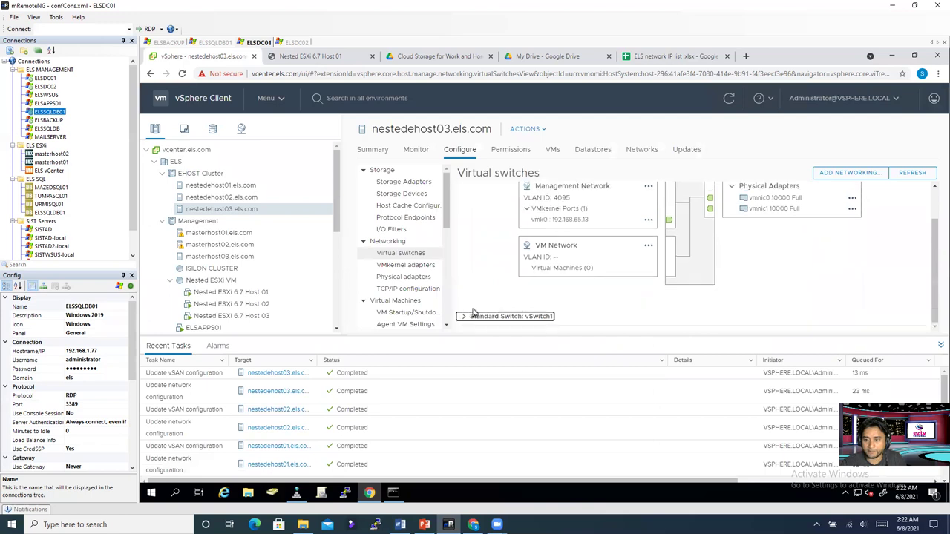
{"action": "left_click", "coordinate": [466, 318]}
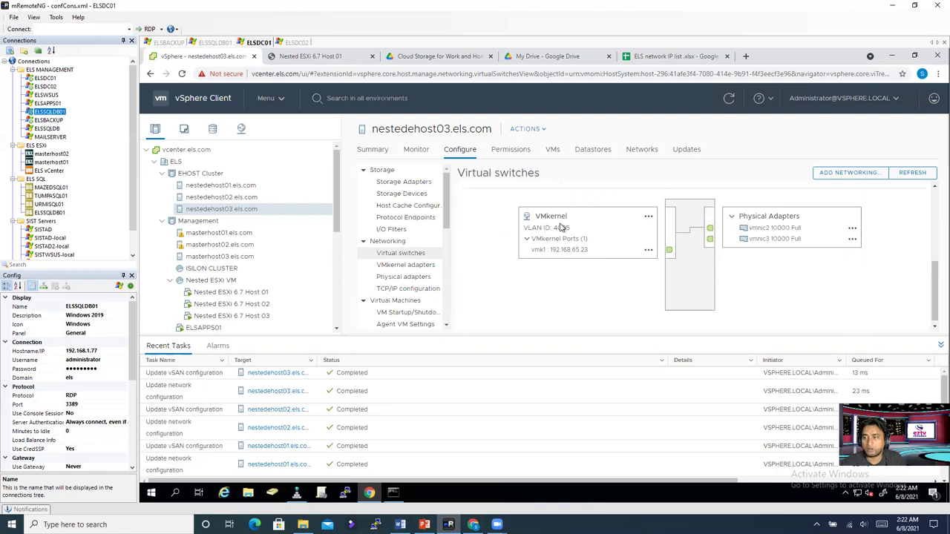
{"action": "left_click", "coordinate": [647, 217]}
Step: Change the VMkernel port group's network label to vSAN and save it
{"action": "left_click", "coordinate": [674, 242]}
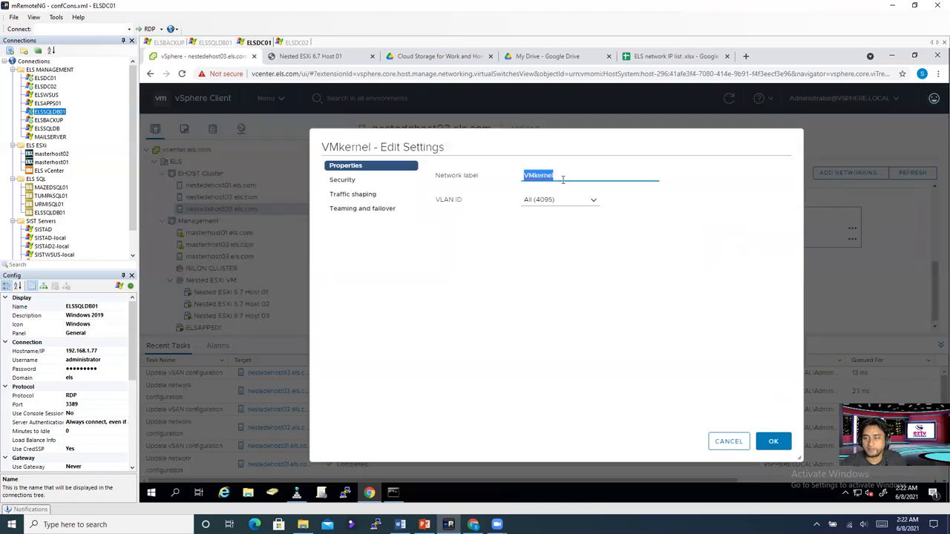
{"action": "type", "text": "V"}
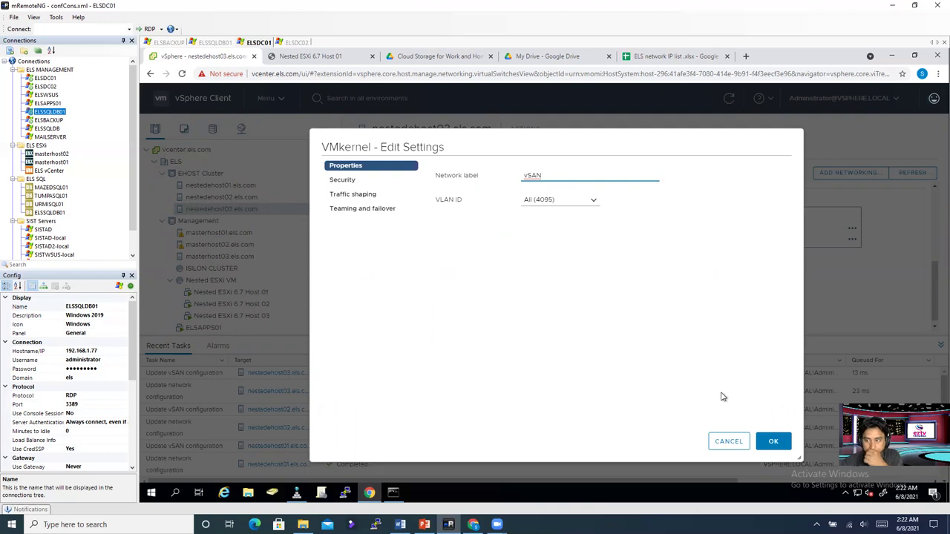
{"action": "left_click", "coordinate": [773, 444]}
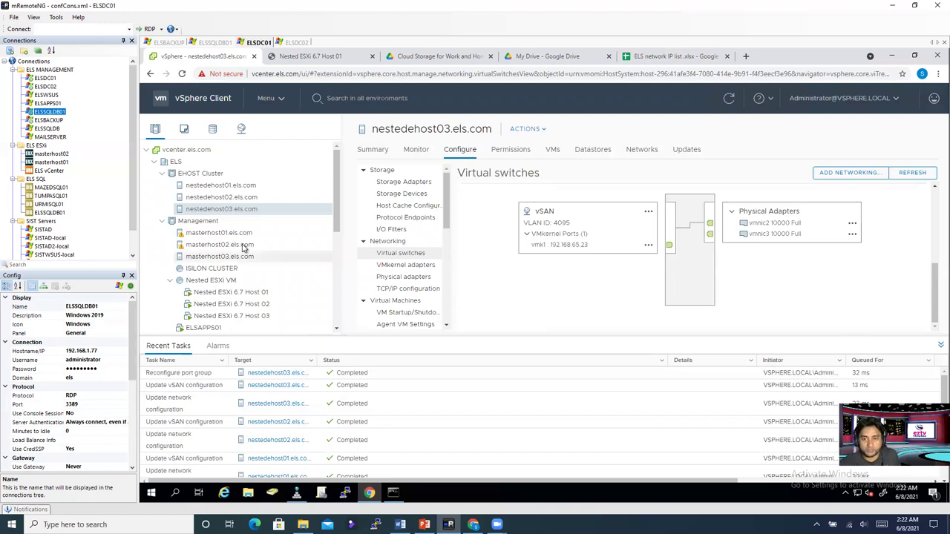
Step: Review nestedehost02 and nestedehost01, then list EHOST Cluster's three local datastores
{"action": "left_click", "coordinate": [238, 197]}
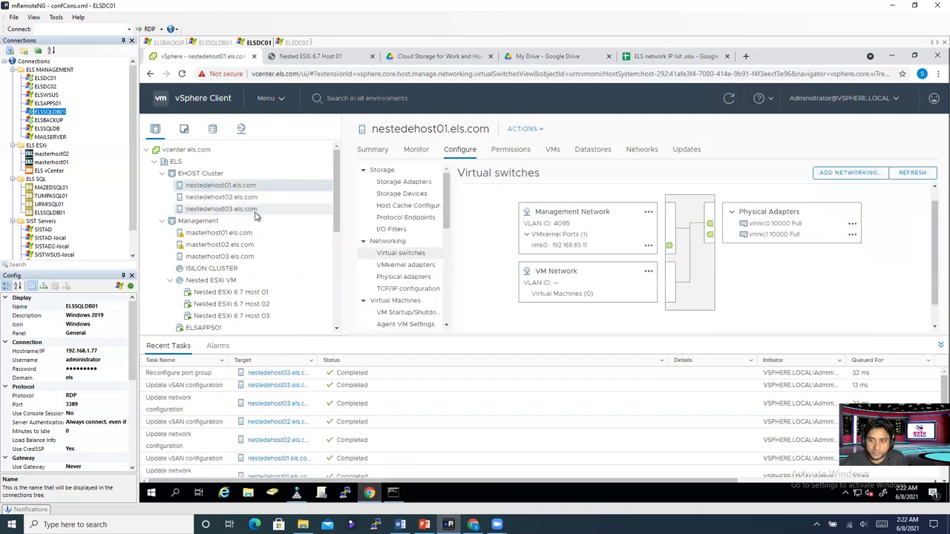
{"action": "left_click", "coordinate": [244, 187]}
{"action": "left_click", "coordinate": [199, 173]}
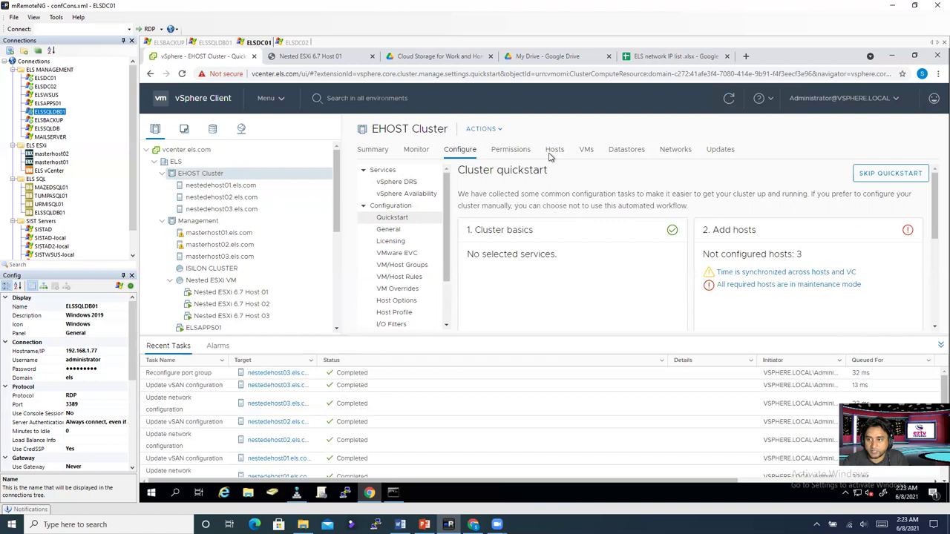
{"action": "left_click", "coordinate": [622, 153]}
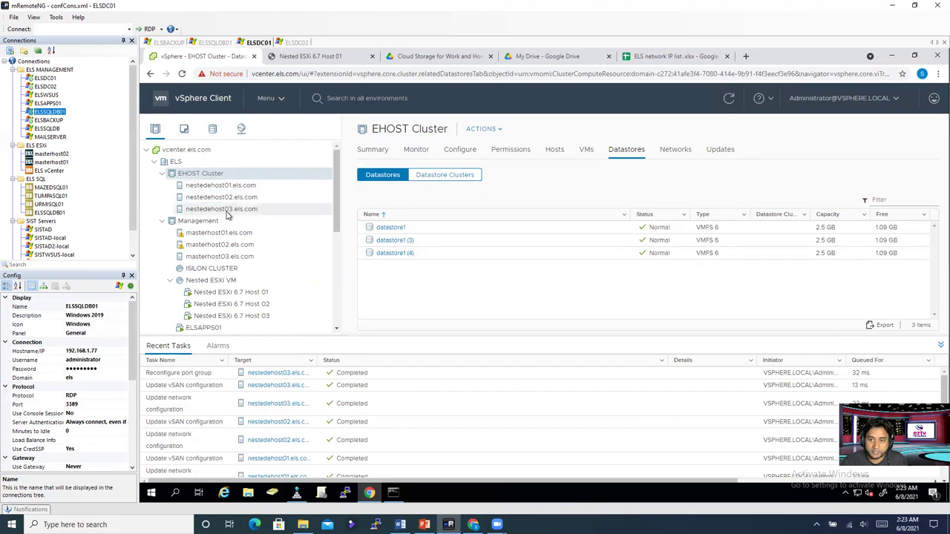
Step: Recheck nestedehost02 and nestedehost03 virtual switches, then open EHOST Cluster's Configure page
{"action": "left_click", "coordinate": [223, 196]}
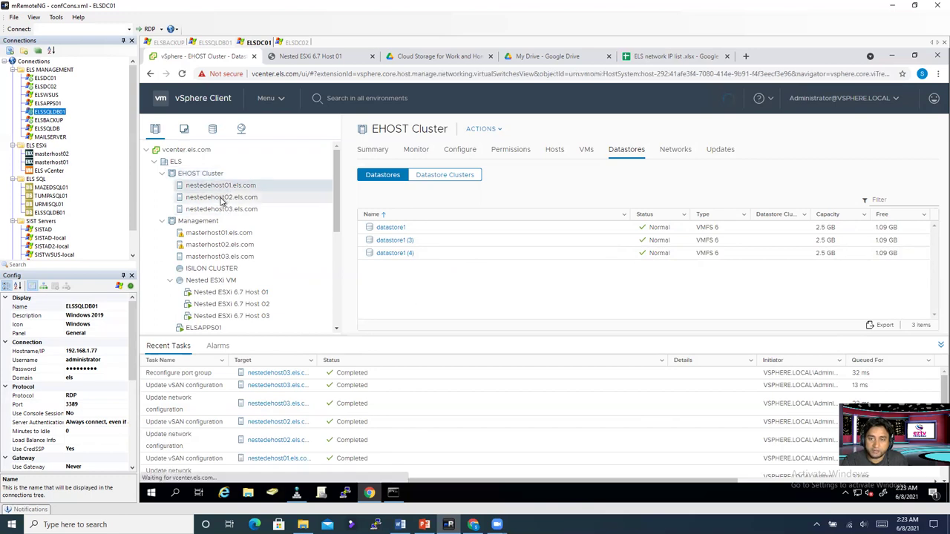
{"action": "left_click", "coordinate": [223, 210]}
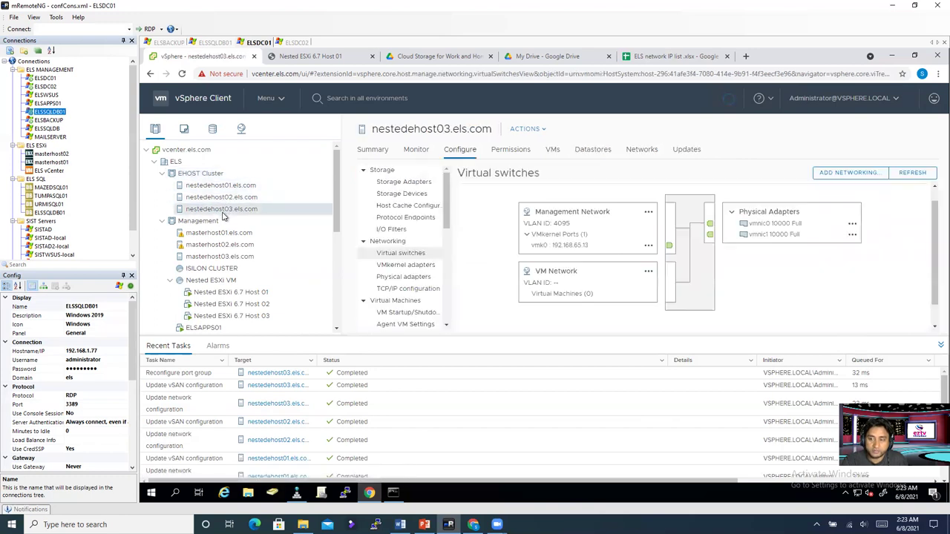
{"action": "left_click", "coordinate": [222, 198]}
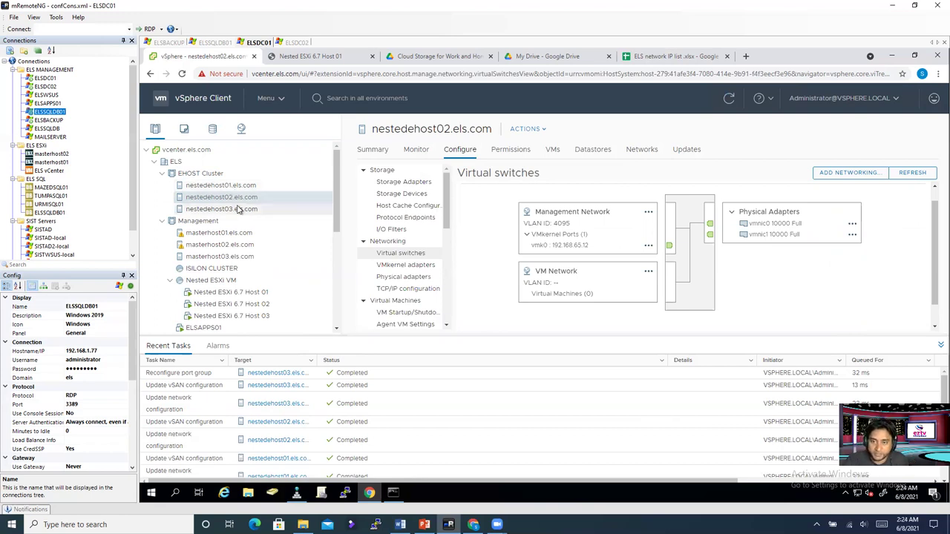
{"action": "left_click", "coordinate": [214, 174]}
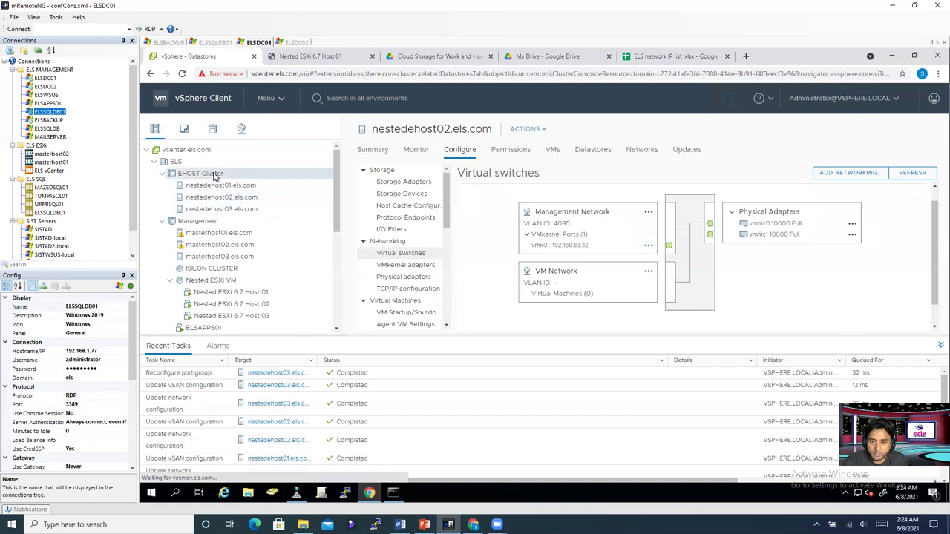
{"action": "left_click", "coordinate": [460, 149]}
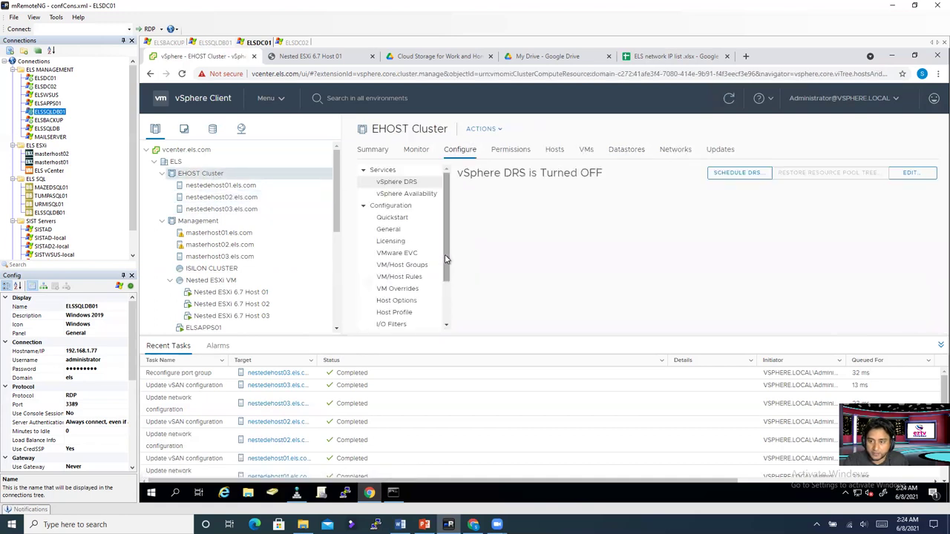
Step: Go to EHOST Cluster's vSAN Services and launch the Configure vSAN wizard as a single site cluster
{"action": "scroll", "coordinate": [449, 291], "scroll_direction": "down", "scroll_amount": 3}
{"action": "left_click_drag", "start_coordinate": [449, 291], "coordinate": [452, 232]}
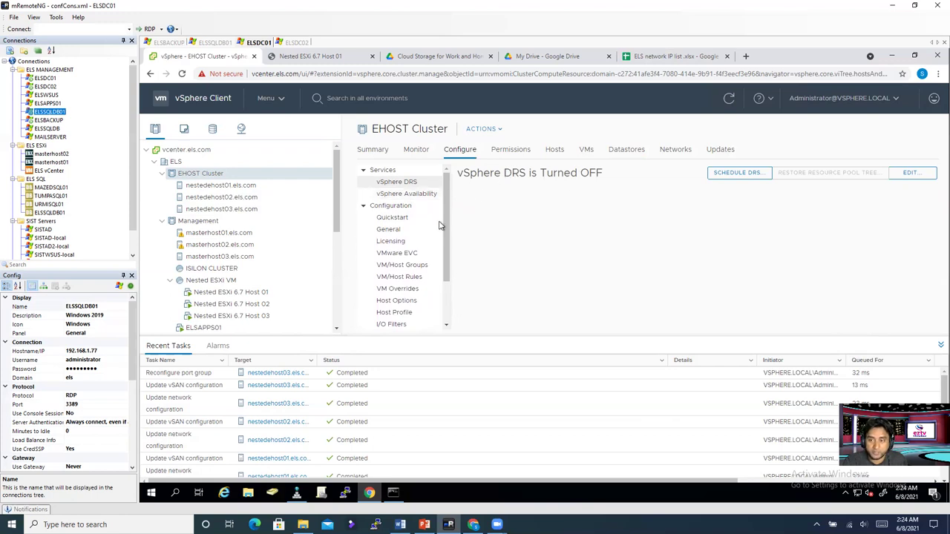
{"action": "scroll", "coordinate": [445, 250], "scroll_direction": "down", "scroll_amount": 3}
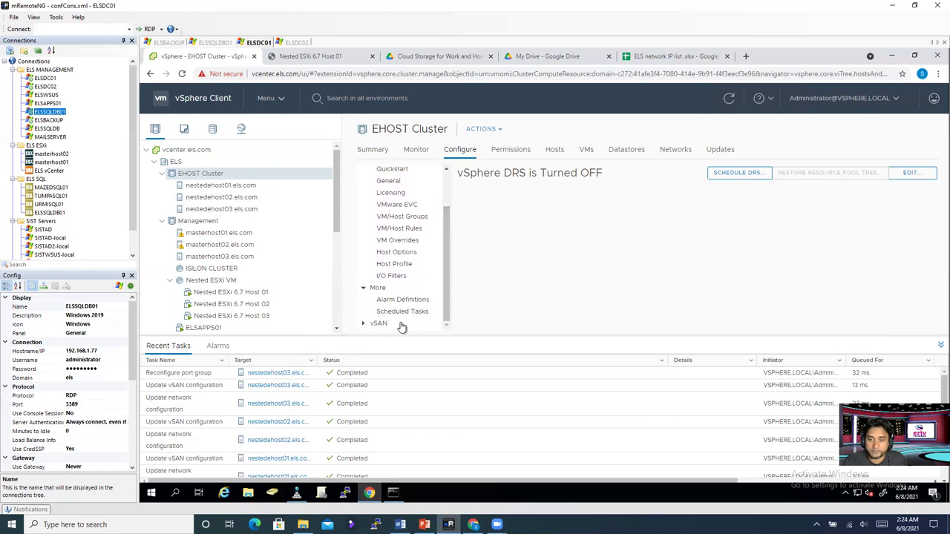
{"action": "left_click", "coordinate": [389, 324]}
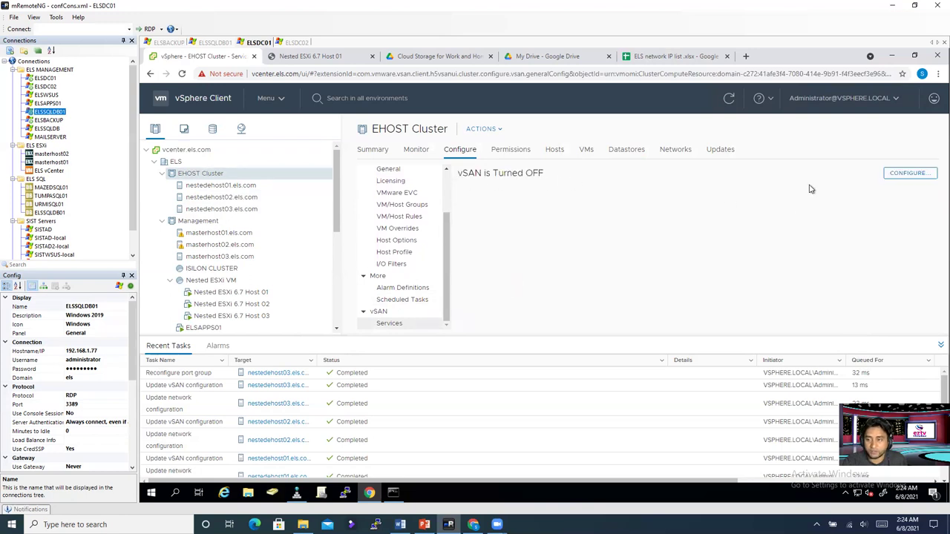
{"action": "left_click", "coordinate": [911, 174]}
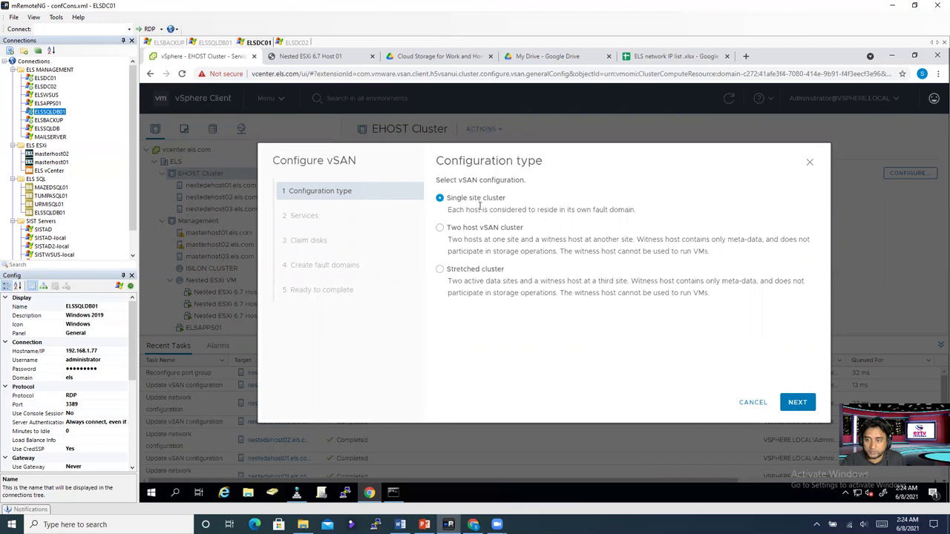
Step: Accept single site and default services, then group Claim disks by Host to list 400 GB and 20 GB disks
{"action": "left_click", "coordinate": [796, 404]}
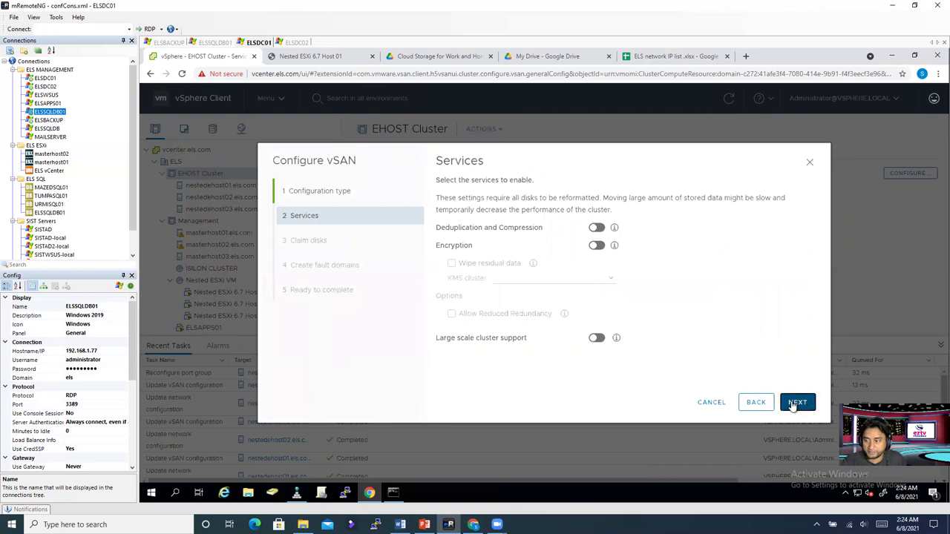
{"action": "left_click", "coordinate": [800, 402]}
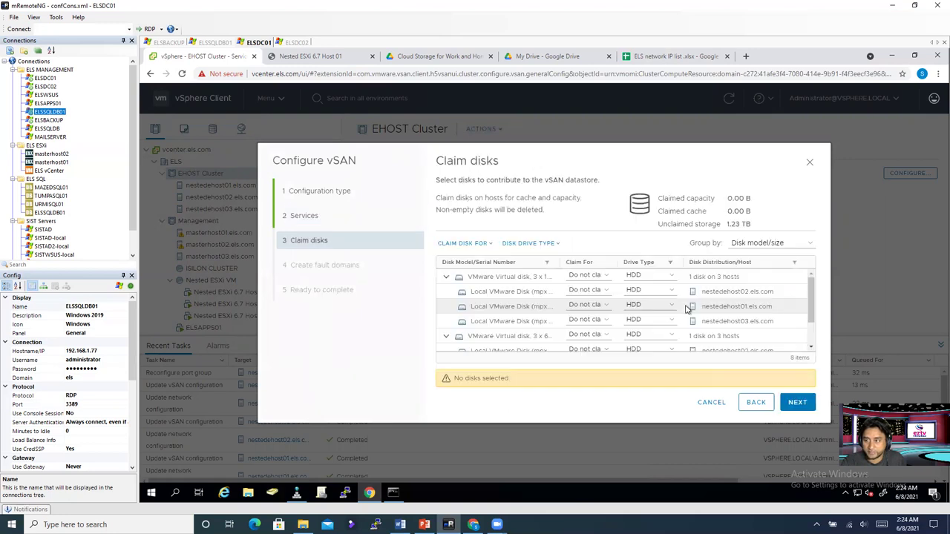
{"action": "left_click", "coordinate": [755, 245]}
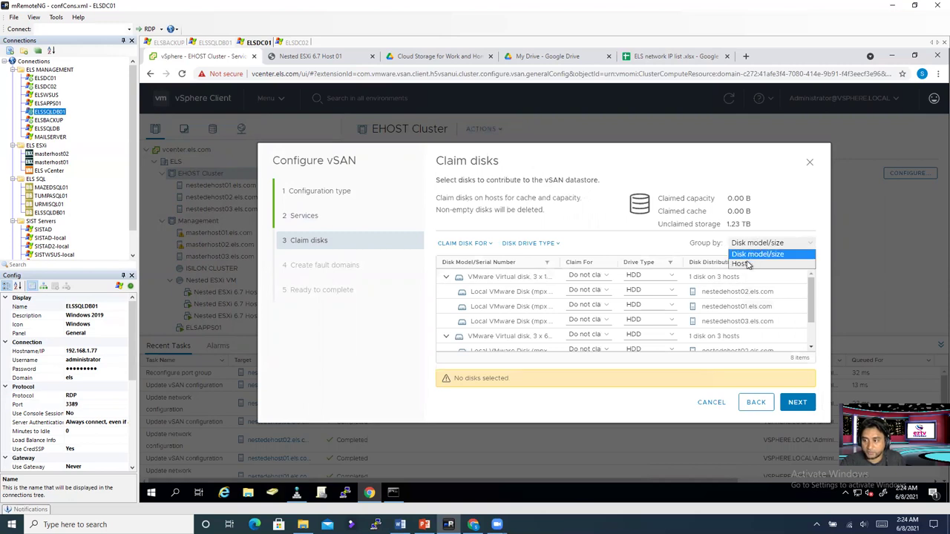
{"action": "left_click", "coordinate": [746, 270]}
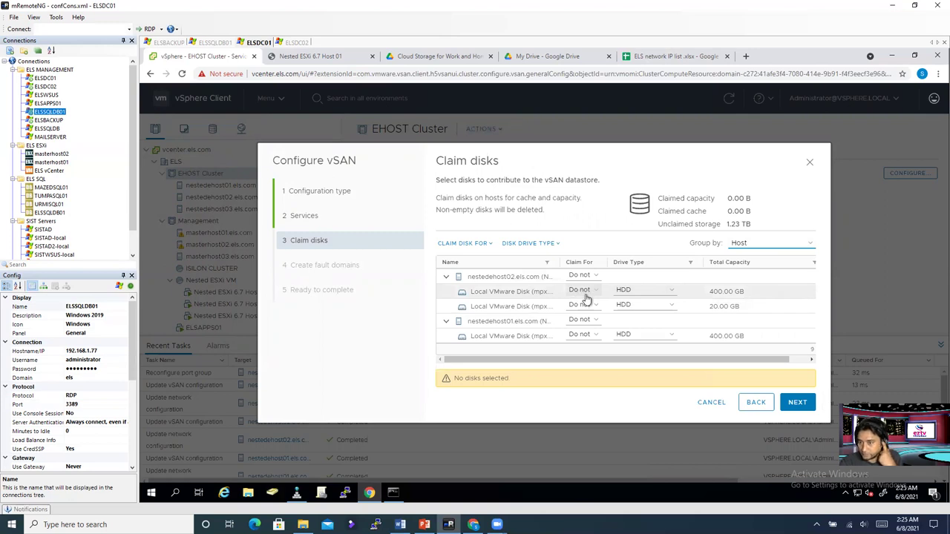
{"action": "scroll", "coordinate": [568, 304], "scroll_direction": "down", "scroll_amount": 2}
{"action": "scroll", "coordinate": [553, 331], "scroll_direction": "down", "scroll_amount": 1}
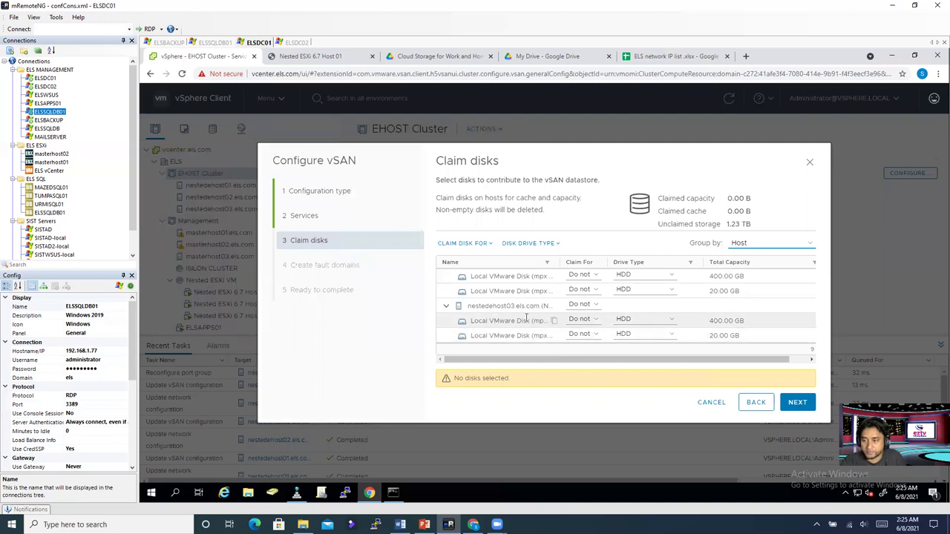
{"action": "scroll", "coordinate": [529, 319], "scroll_direction": "up", "scroll_amount": 3}
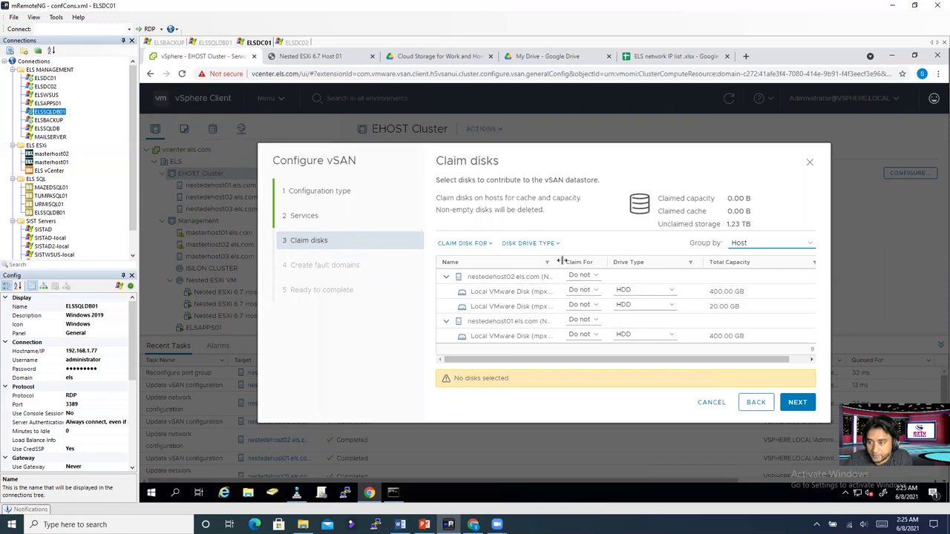
Step: Mark the first host's 20 GB disk as flash for cache tier and its 400 GB disk for capacity
{"action": "double_click", "coordinate": [712, 305]}
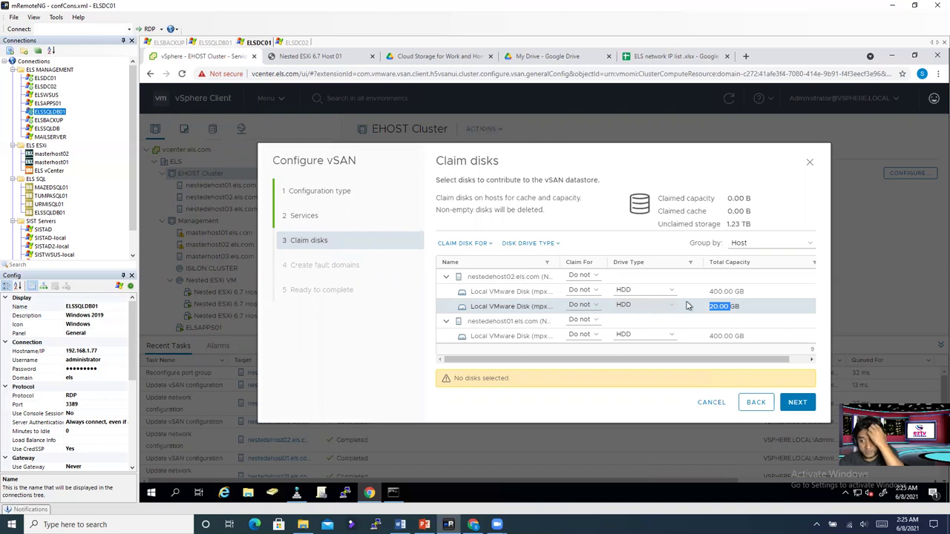
{"action": "left_click_drag", "start_coordinate": [728, 309], "coordinate": [732, 307]}
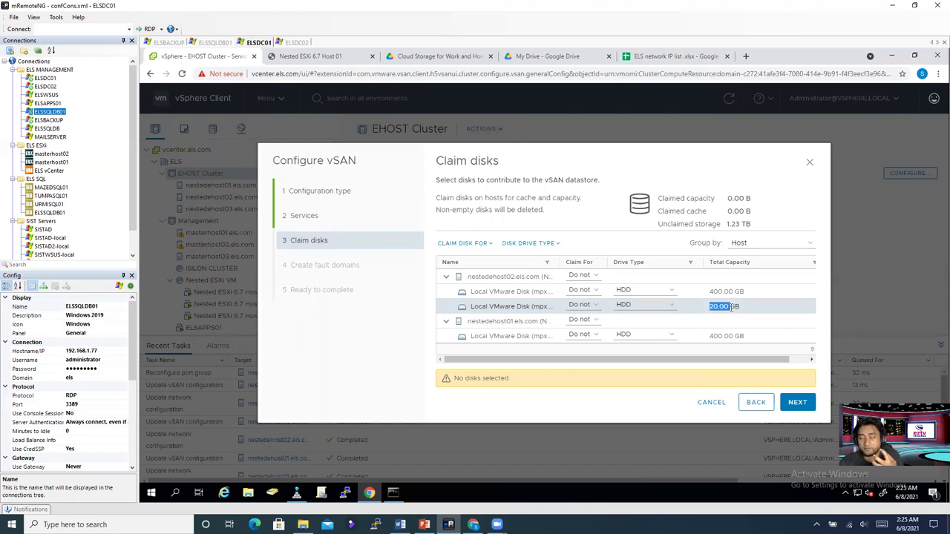
{"action": "left_click", "coordinate": [659, 306]}
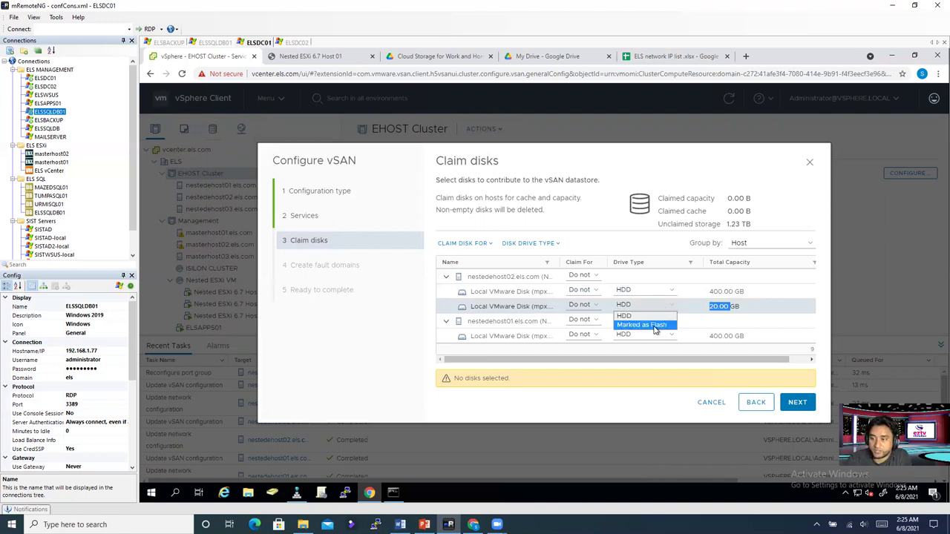
{"action": "left_click", "coordinate": [644, 325]}
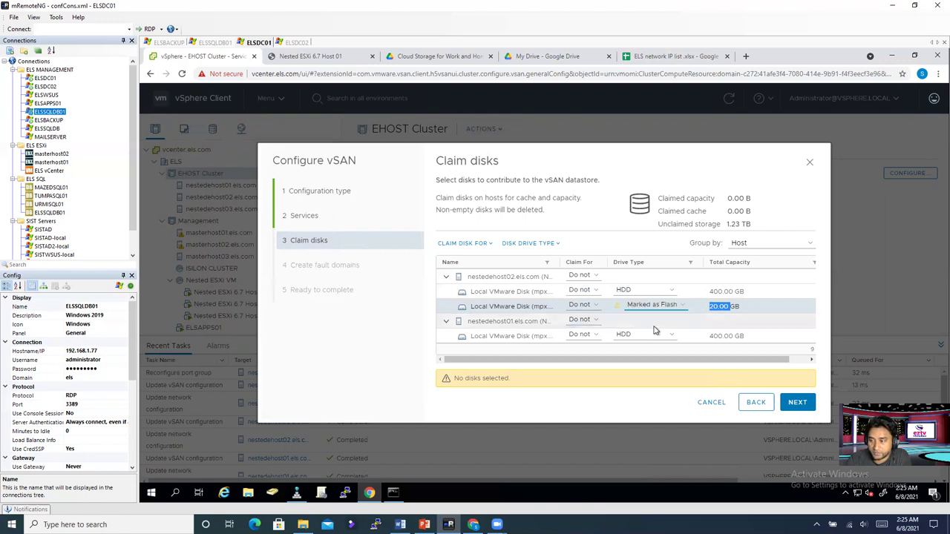
{"action": "left_click", "coordinate": [579, 305]}
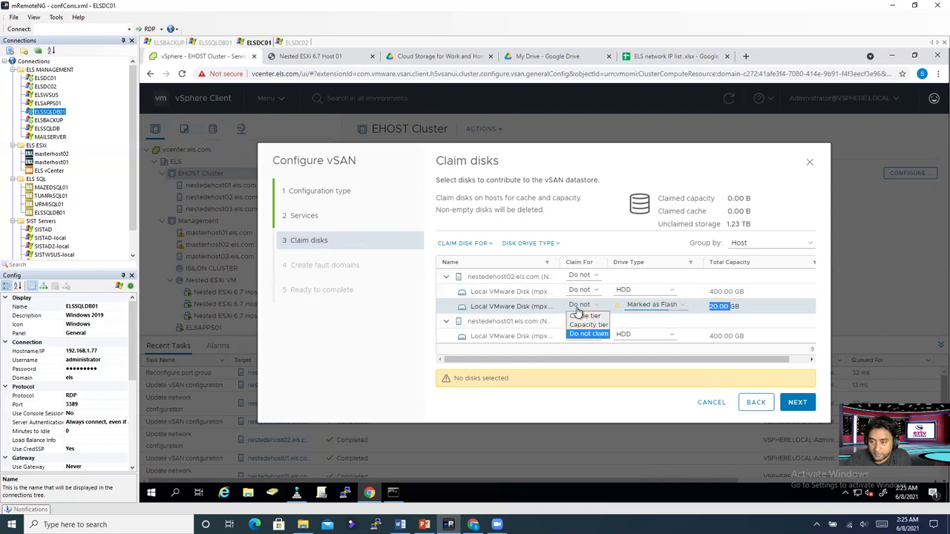
{"action": "left_click", "coordinate": [584, 316]}
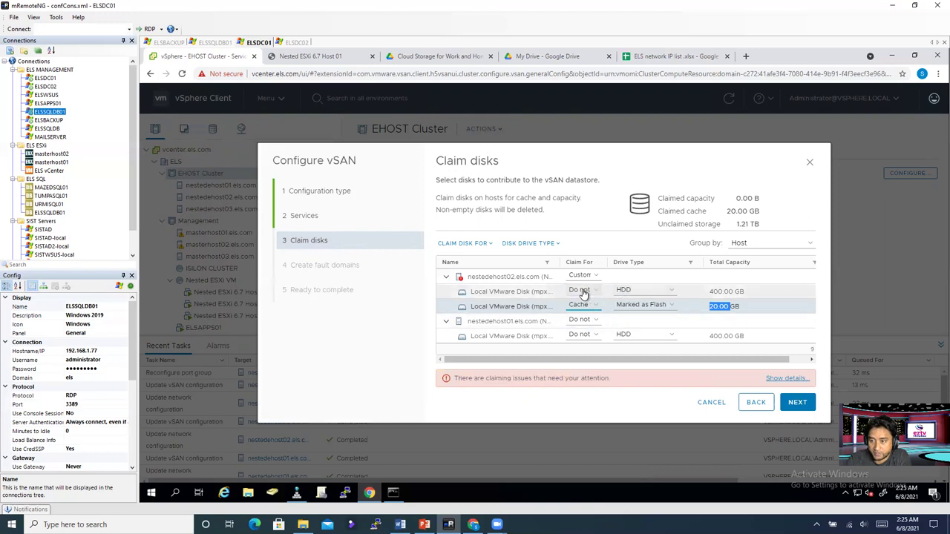
{"action": "left_click", "coordinate": [581, 291]}
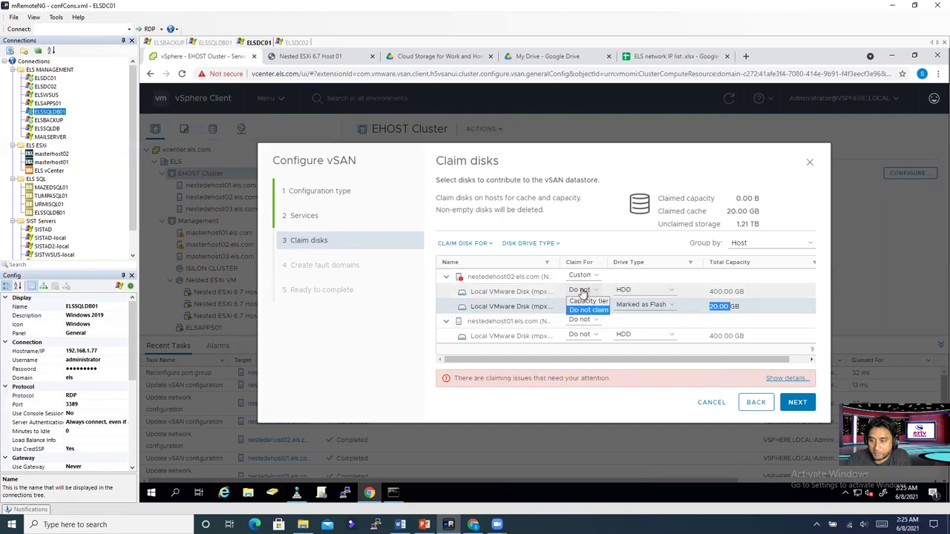
{"action": "left_click", "coordinate": [587, 302]}
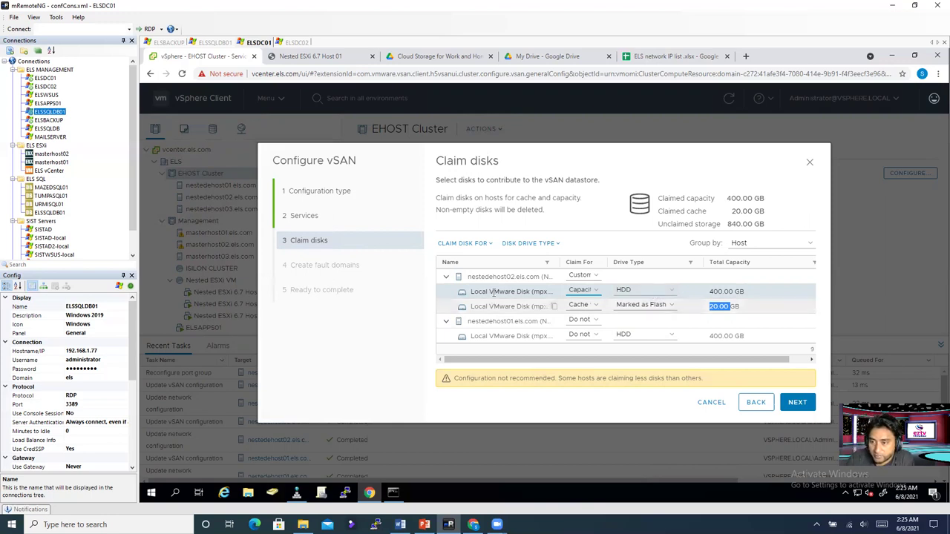
Step: Mark nestedehost01's 20 GB disk as flash for cache tier and its 400 GB disk for capacity
{"action": "scroll", "coordinate": [508, 297], "scroll_direction": "down", "scroll_amount": 2}
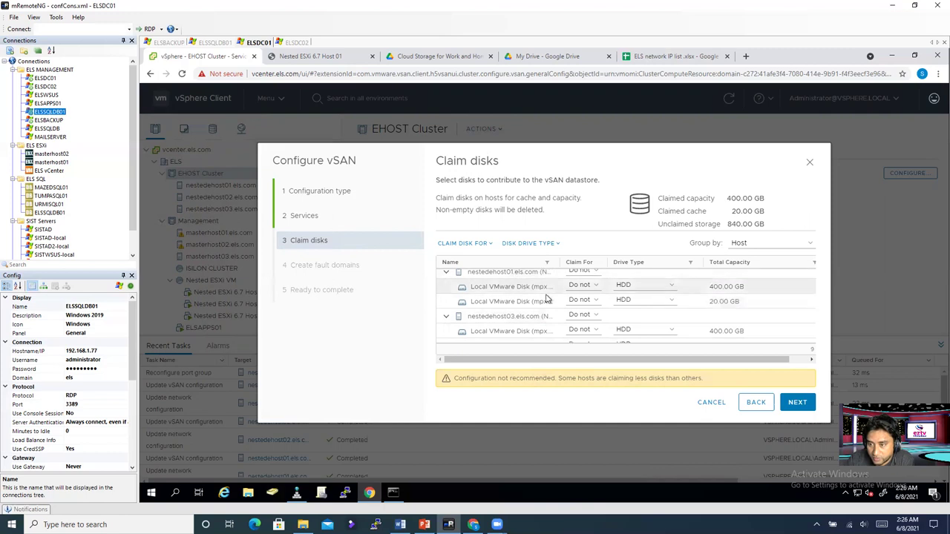
{"action": "left_click", "coordinate": [636, 301]}
{"action": "left_click", "coordinate": [642, 320]}
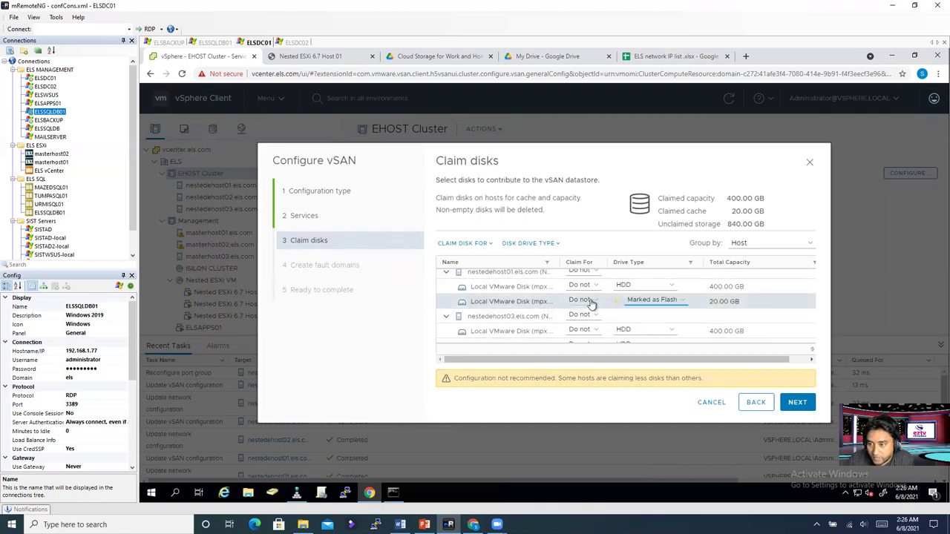
{"action": "left_click", "coordinate": [590, 301]}
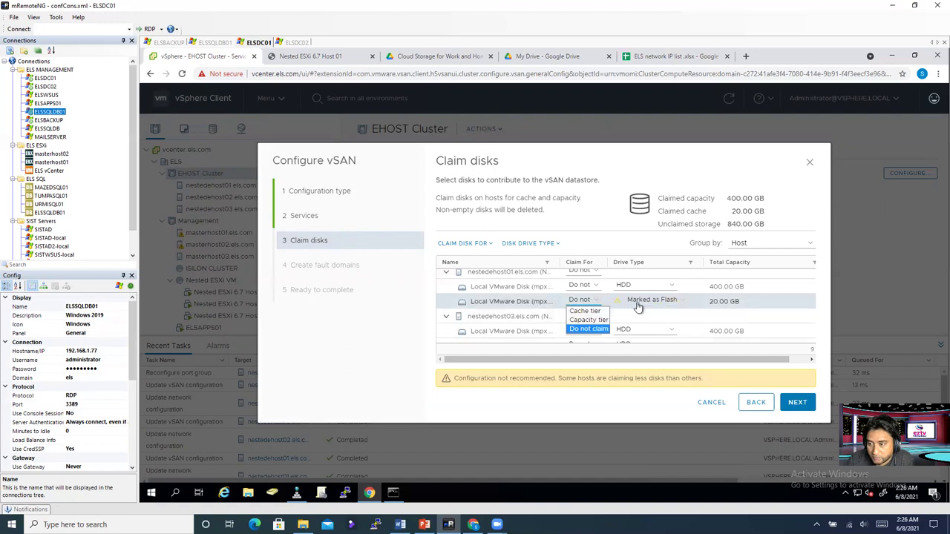
{"action": "left_click", "coordinate": [594, 311]}
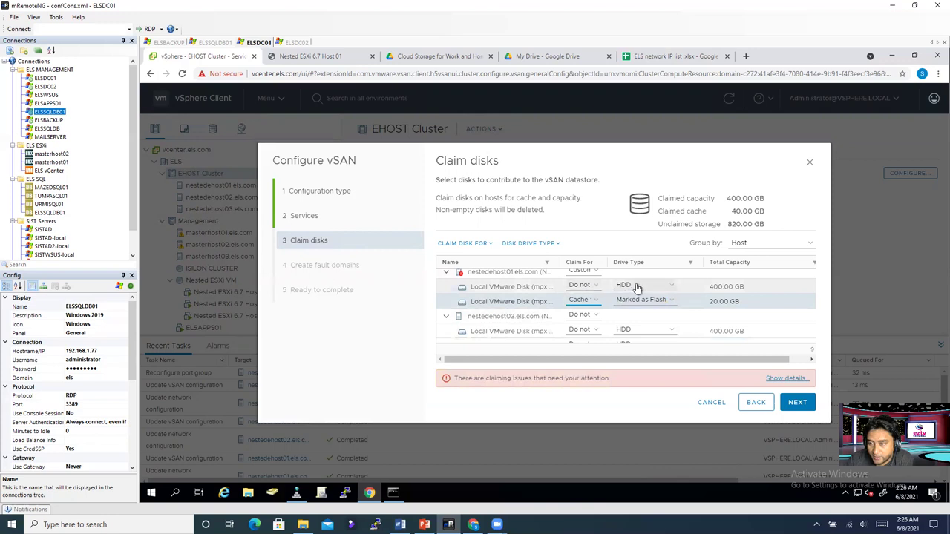
{"action": "left_click", "coordinate": [598, 286]}
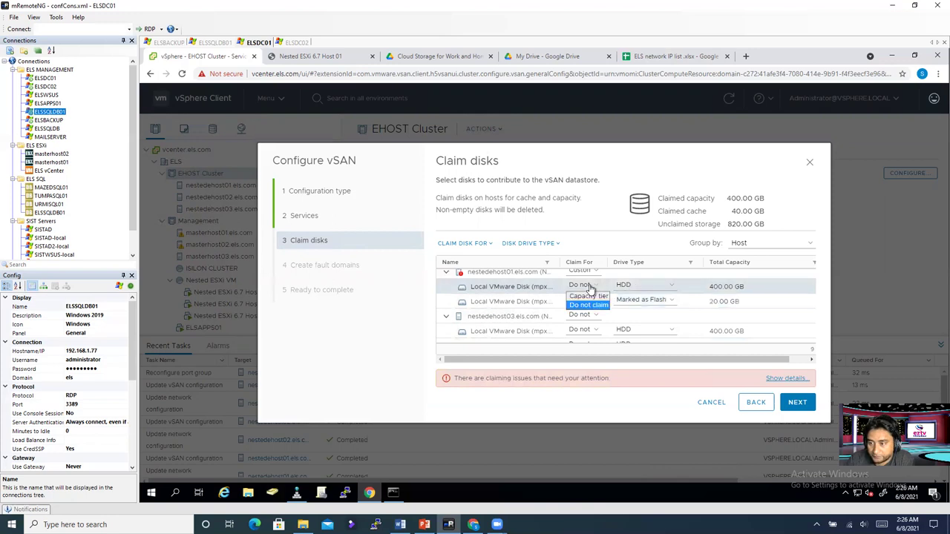
{"action": "left_click", "coordinate": [590, 296]}
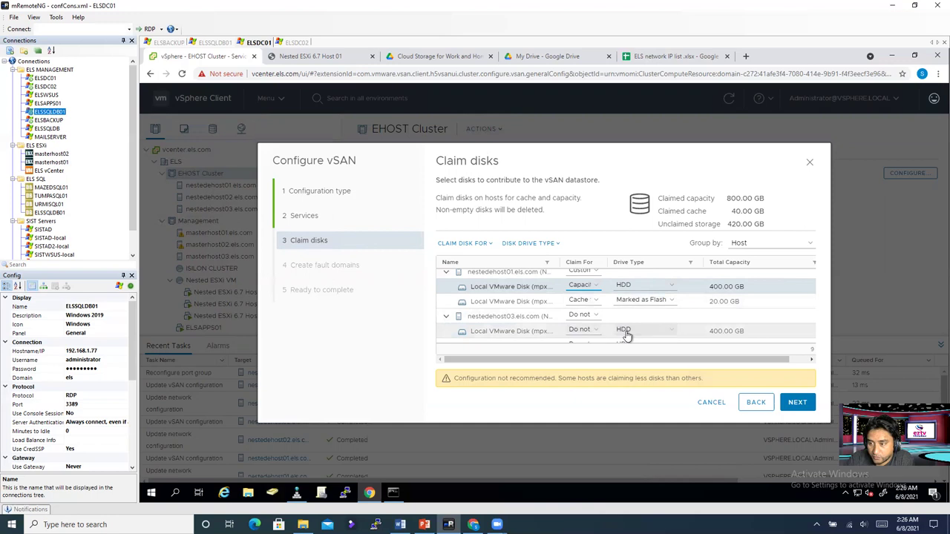
Step: Mark nestedehost03's 20 GB disk as flash cache and 400 GB as capacity, confirming 1.17 TB claimed
{"action": "scroll", "coordinate": [626, 335], "scroll_direction": "down", "scroll_amount": 1}
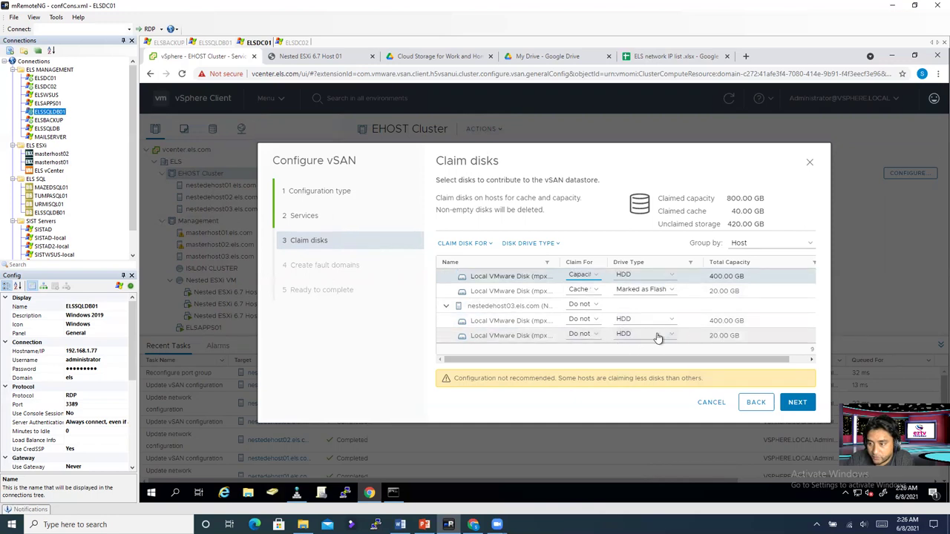
{"action": "left_click", "coordinate": [653, 334]}
{"action": "left_click", "coordinate": [641, 354]}
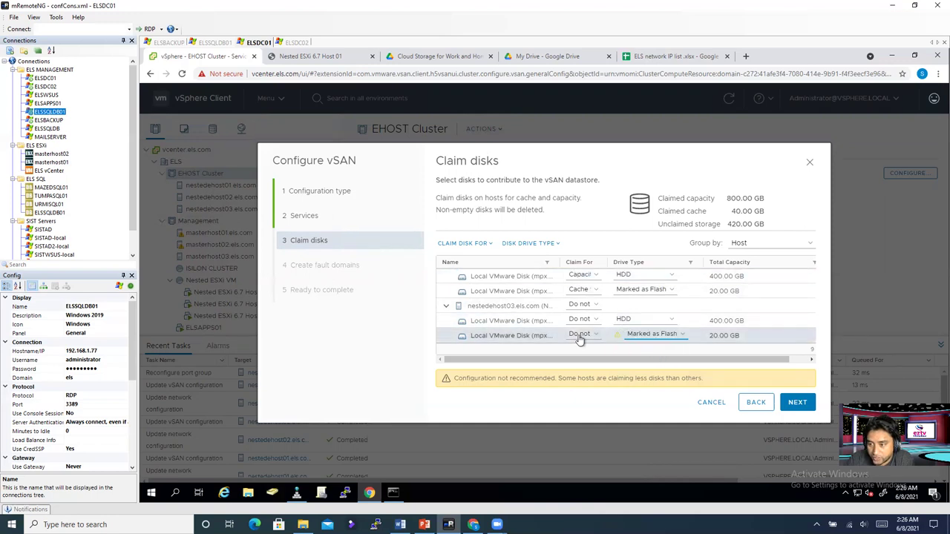
{"action": "left_click", "coordinate": [581, 335]}
{"action": "left_click", "coordinate": [586, 346]}
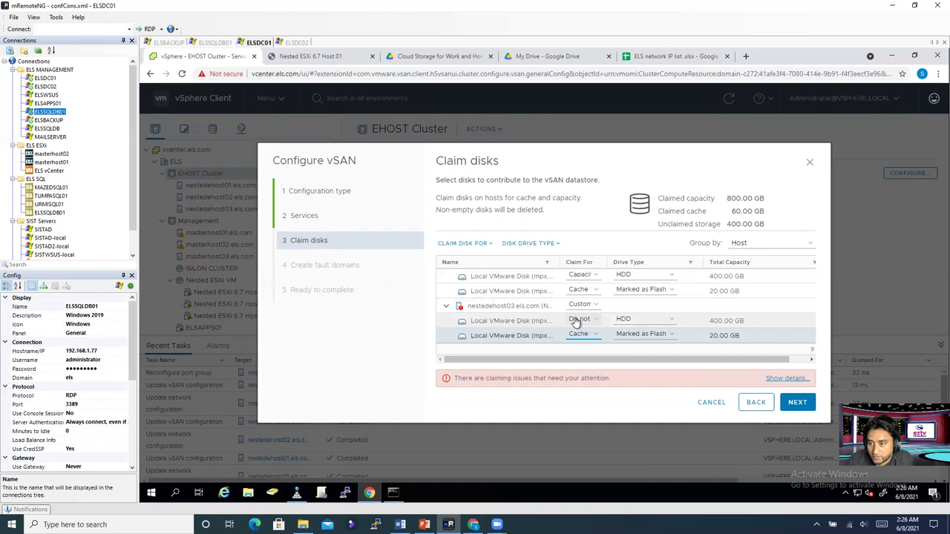
{"action": "left_click", "coordinate": [576, 320]}
{"action": "left_click", "coordinate": [587, 333]}
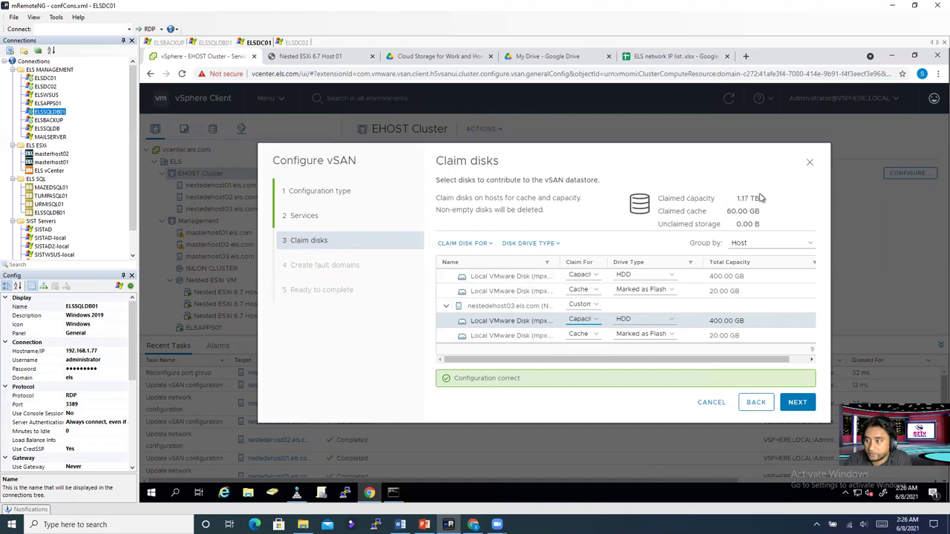
{"action": "left_click_drag", "start_coordinate": [762, 201], "coordinate": [658, 198]}
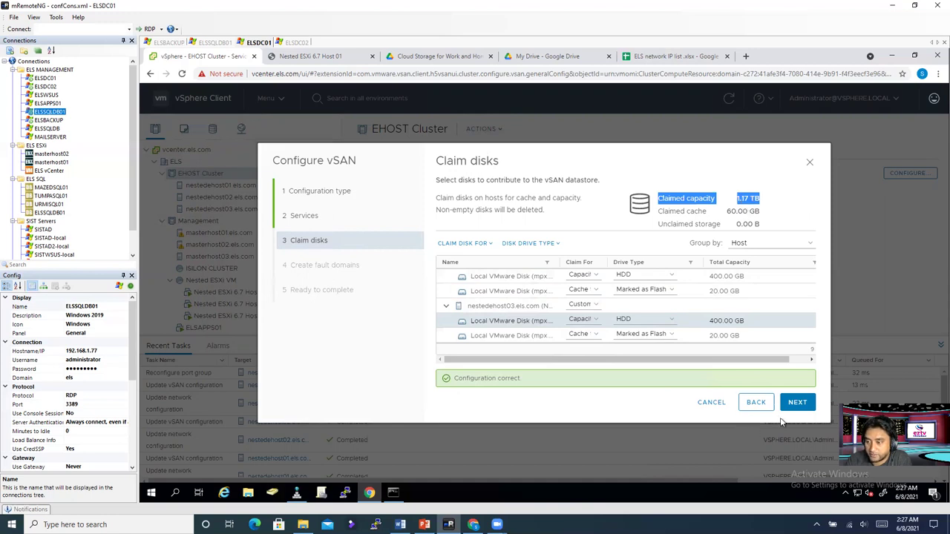
Step: Accept the hybrid disk claims, skip fault domains, and apply the vSAN configuration to EHOST Cluster
{"action": "left_click", "coordinate": [800, 406]}
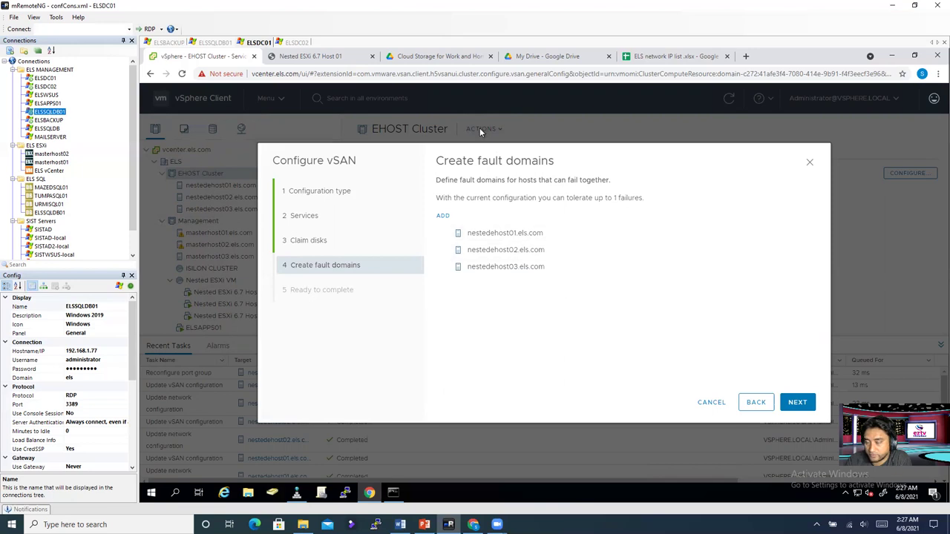
{"action": "left_click", "coordinate": [802, 404]}
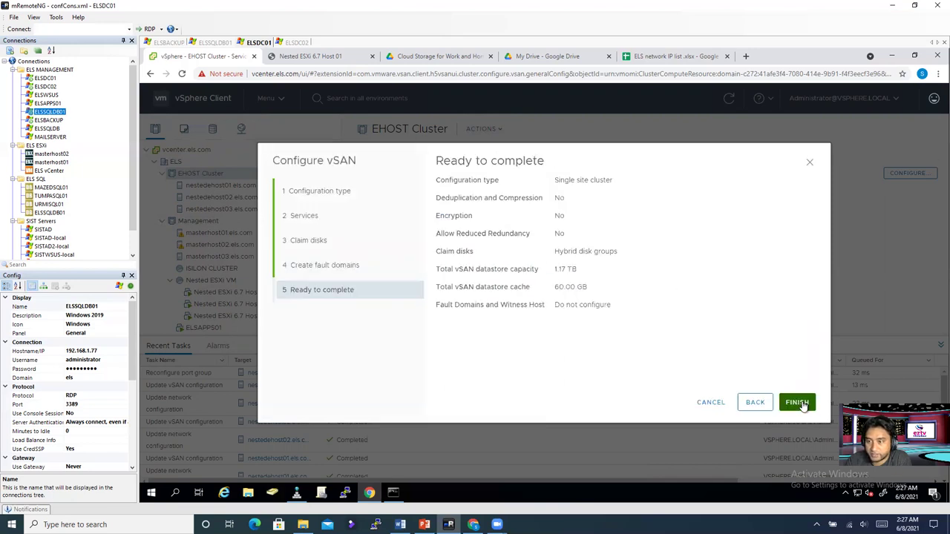
{"action": "left_click", "coordinate": [797, 403]}
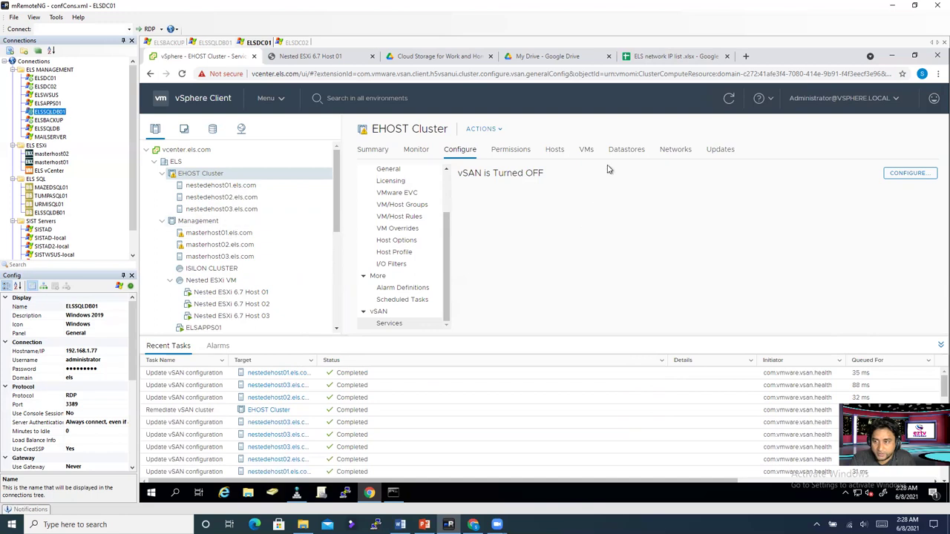
Step: List EHOST Cluster's datastores and collapse the Management group in the inventory
{"action": "left_click", "coordinate": [622, 151]}
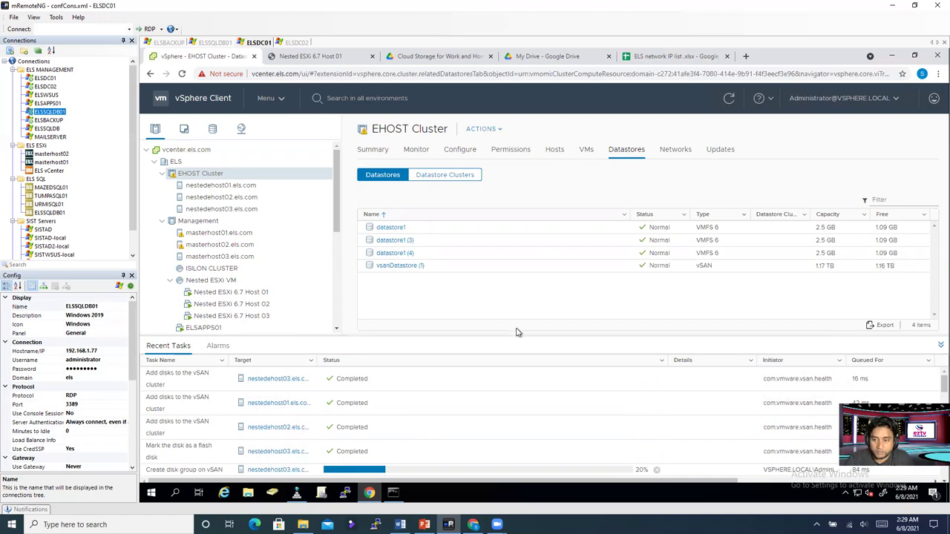
{"action": "scroll", "coordinate": [512, 415], "scroll_direction": "down", "scroll_amount": 3}
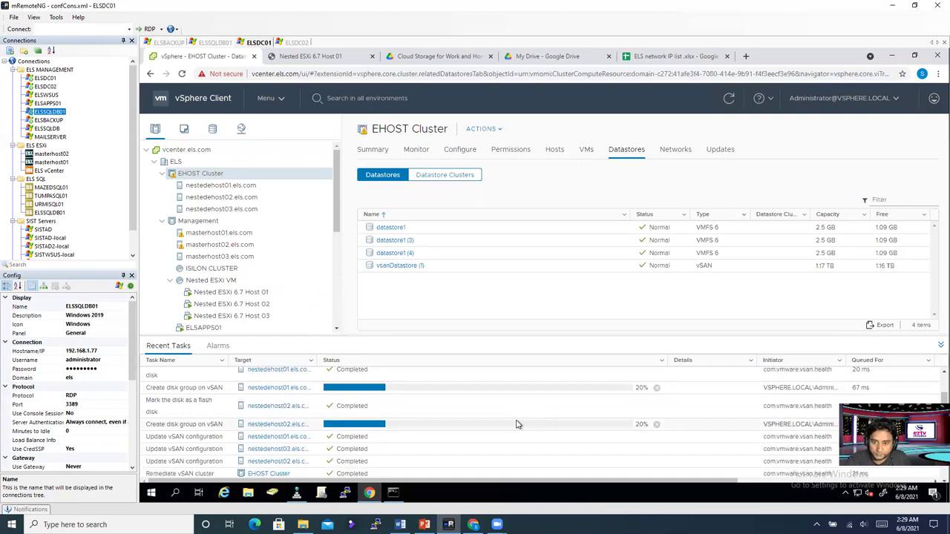
{"action": "left_click", "coordinate": [163, 221]}
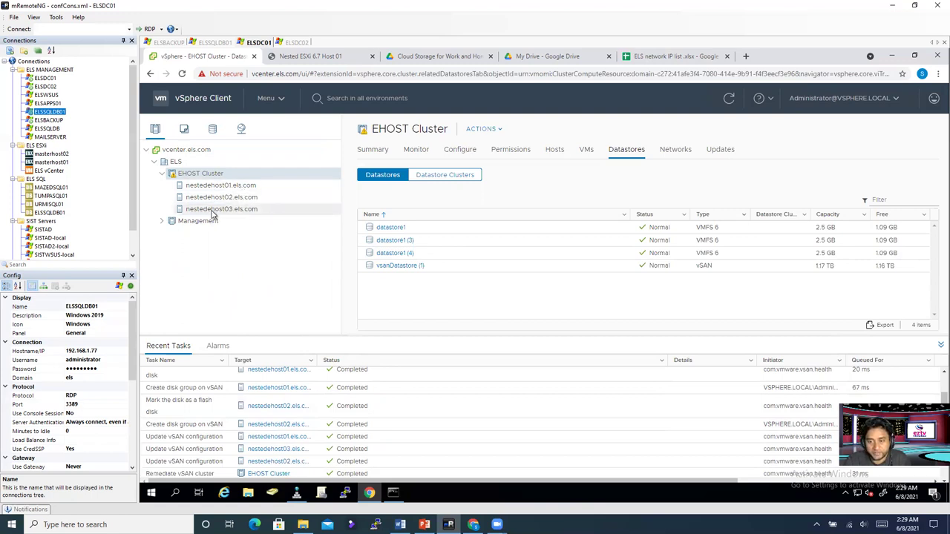
{"action": "scroll", "coordinate": [459, 436], "scroll_direction": "up", "scroll_amount": 2}
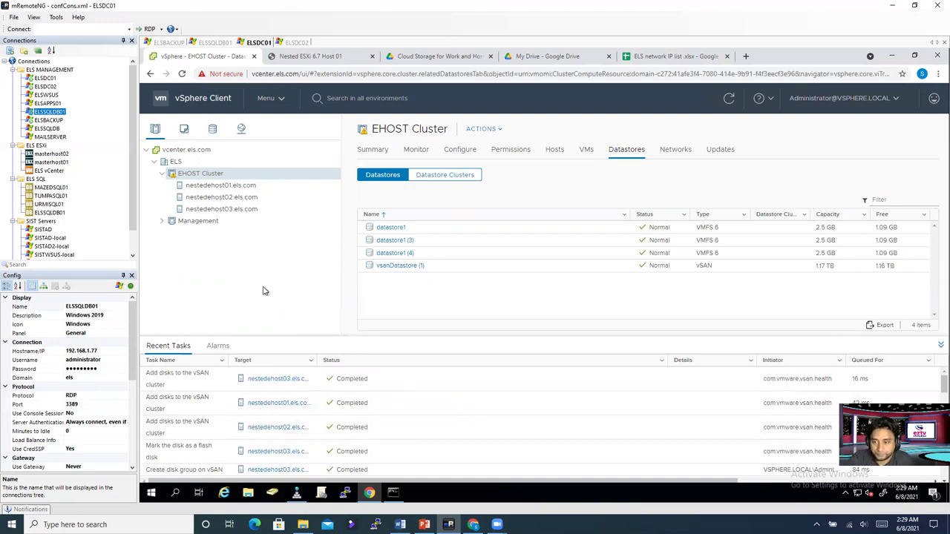
Step: Check nestedehost01, 02 and 03, then return to the cluster's list showing vsanDatastore (1) at 1.17 TB
{"action": "left_click", "coordinate": [204, 190]}
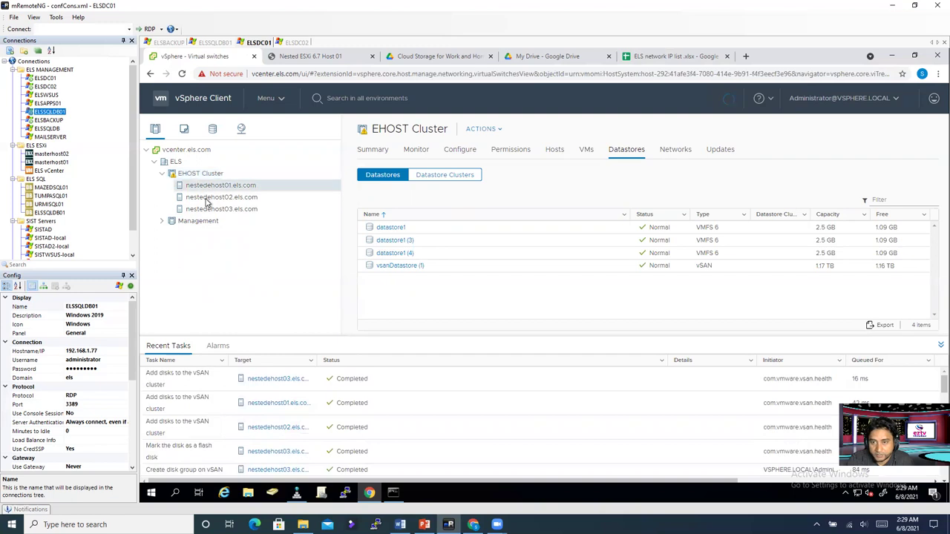
{"action": "left_click", "coordinate": [208, 198]}
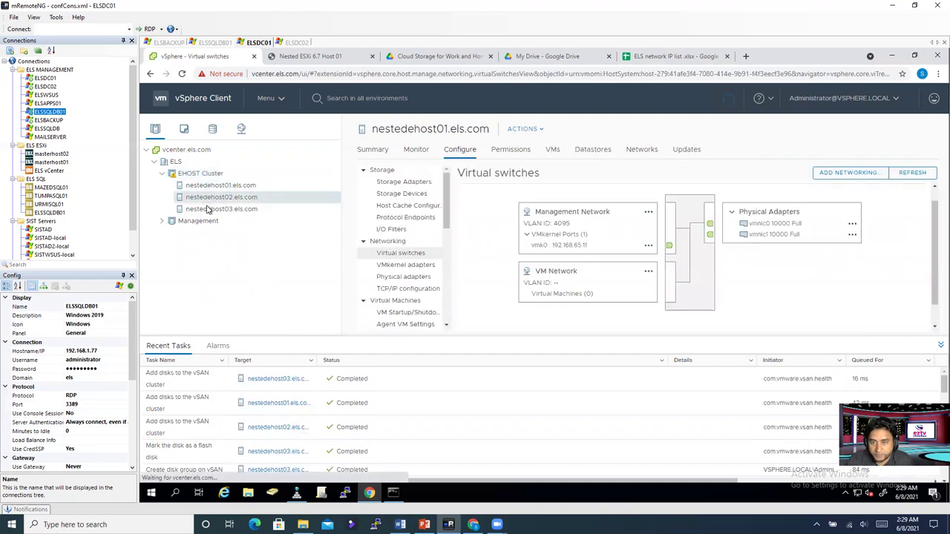
{"action": "left_click", "coordinate": [208, 210]}
{"action": "left_click", "coordinate": [199, 174]}
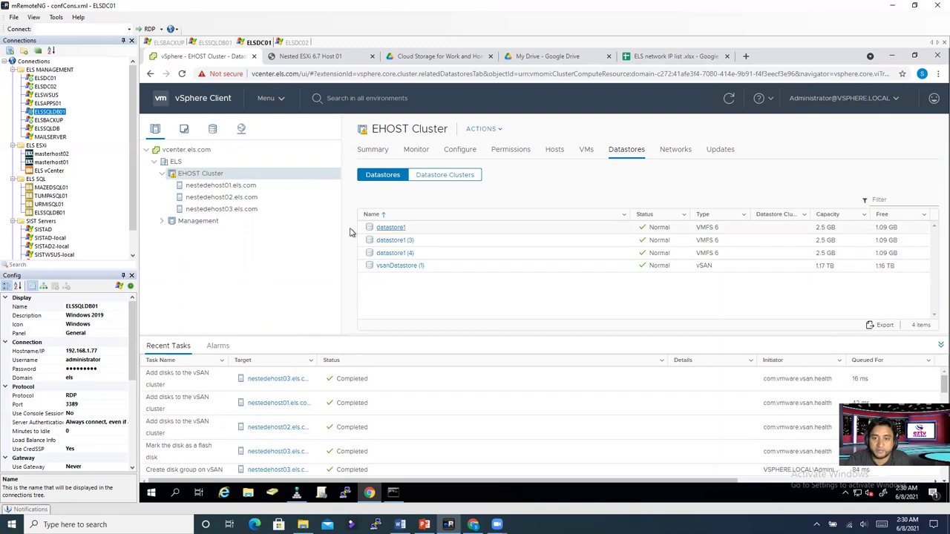
Step: Start a new virtual machine on EHOST Cluster and name it 'test'
{"action": "right_click", "coordinate": [214, 181]}
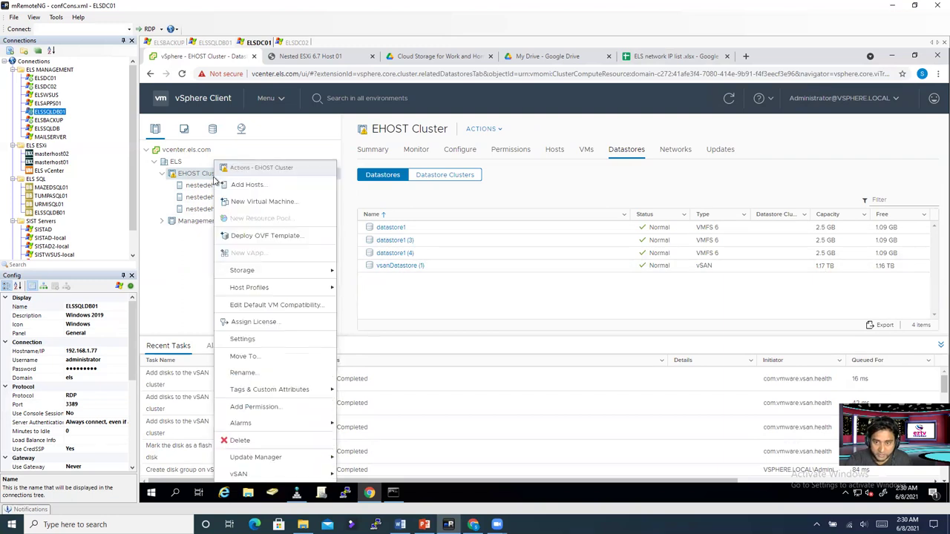
{"action": "left_click", "coordinate": [253, 205]}
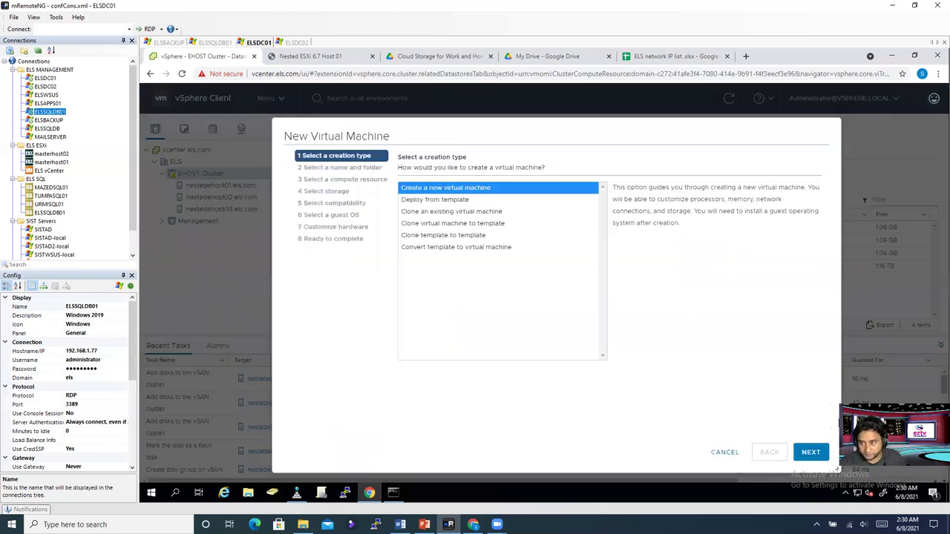
{"action": "left_click", "coordinate": [810, 452]}
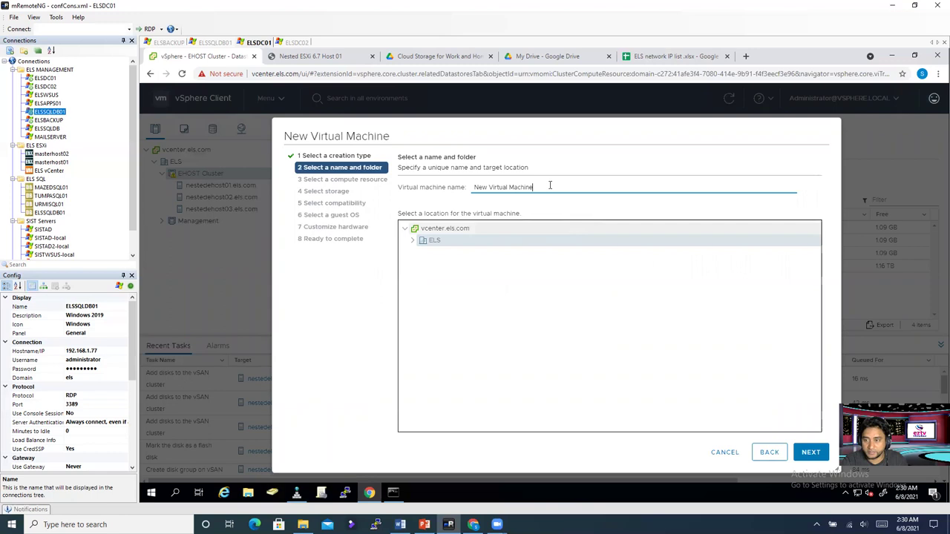
{"action": "left_click_drag", "start_coordinate": [541, 186], "coordinate": [424, 182]}
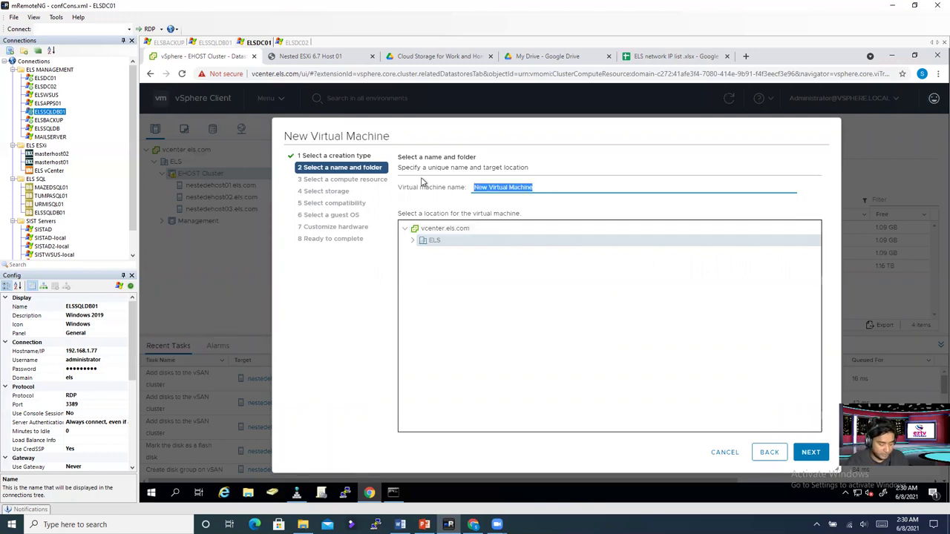
{"action": "type", "text": "test"}
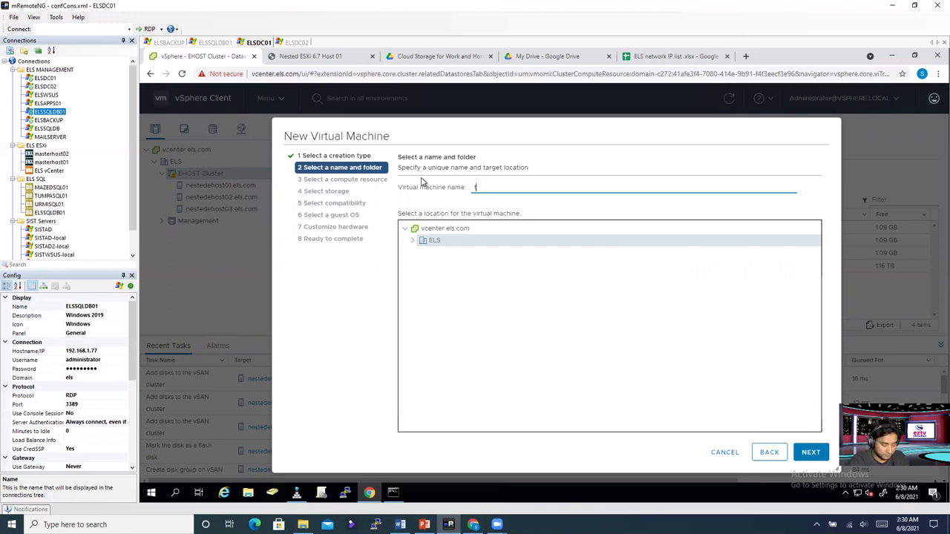
Step: Place the VM in the ELS folder and use nestedehost01.els.com as its compute resource
{"action": "left_click", "coordinate": [413, 241]}
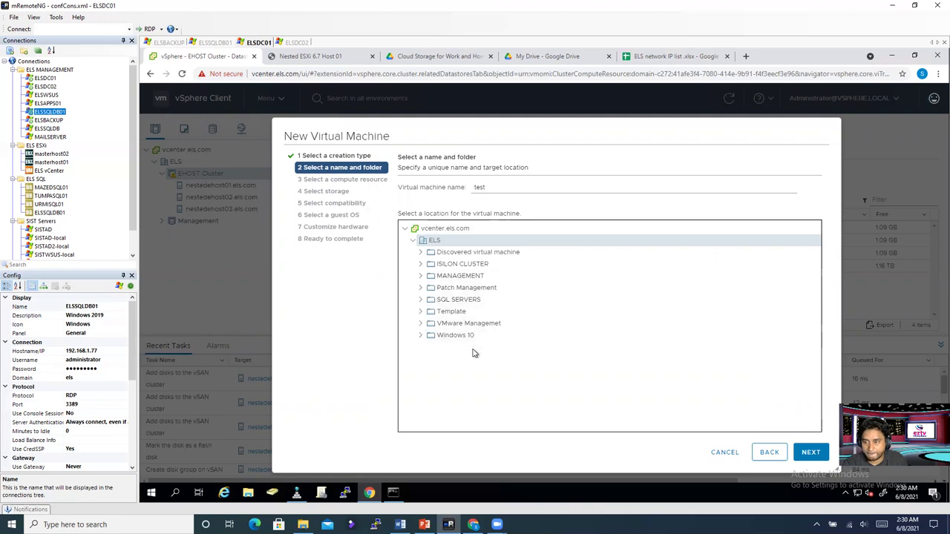
{"action": "left_click", "coordinate": [808, 456]}
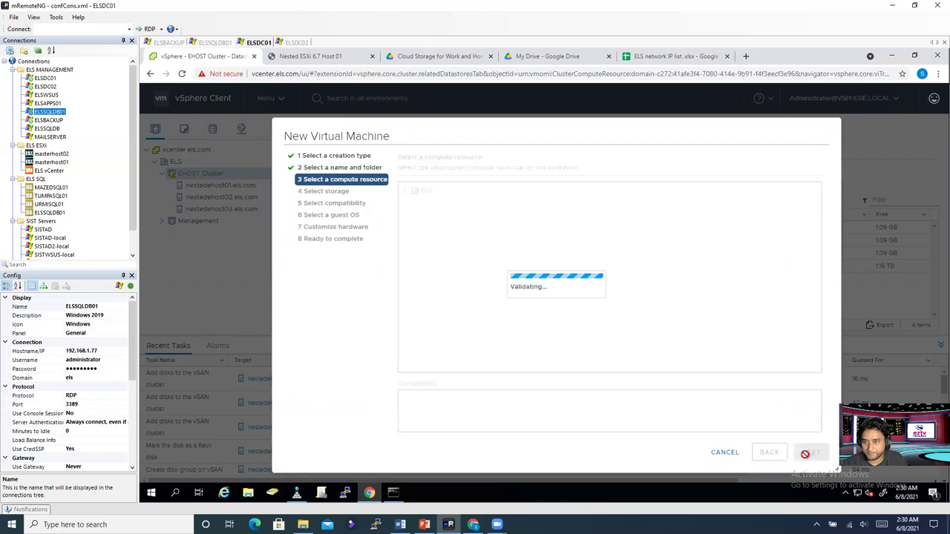
{"action": "left_click", "coordinate": [414, 204]}
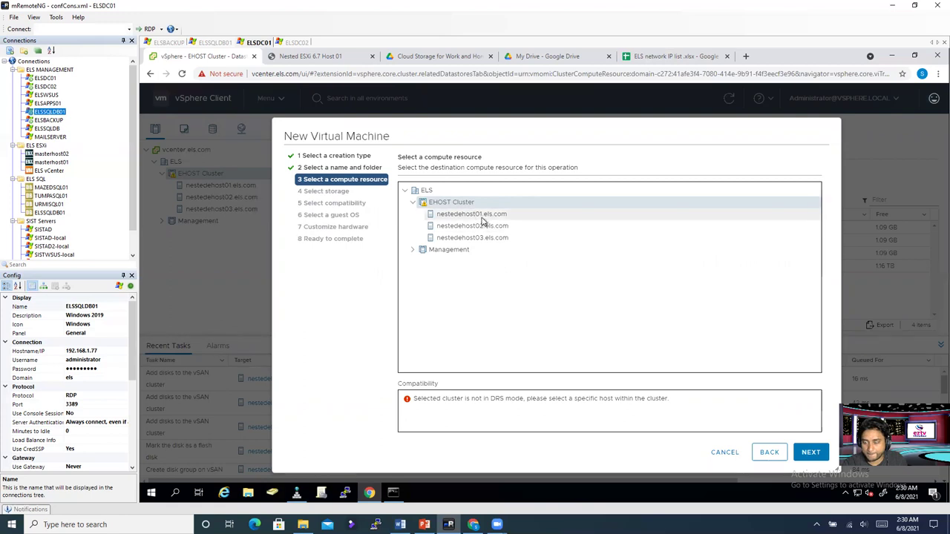
{"action": "left_click", "coordinate": [479, 215]}
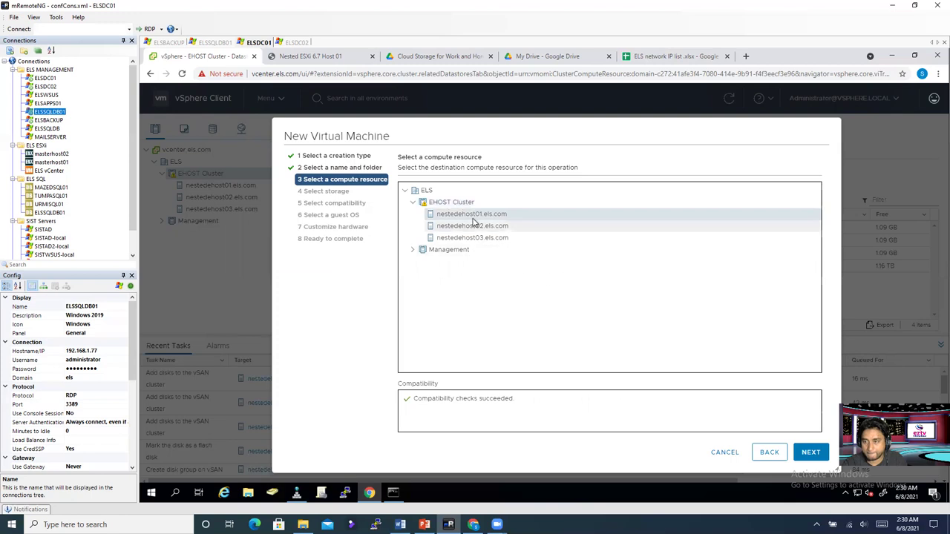
{"action": "left_click", "coordinate": [811, 453]}
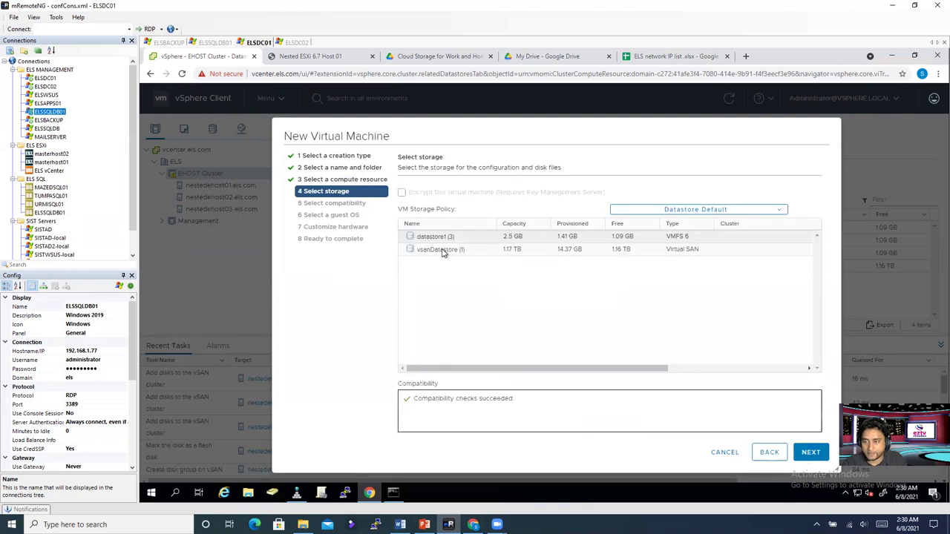
Step: Store the VM on vsanDatastore (1) with ESXi 6.5 and later compatibility
{"action": "left_click", "coordinate": [443, 253]}
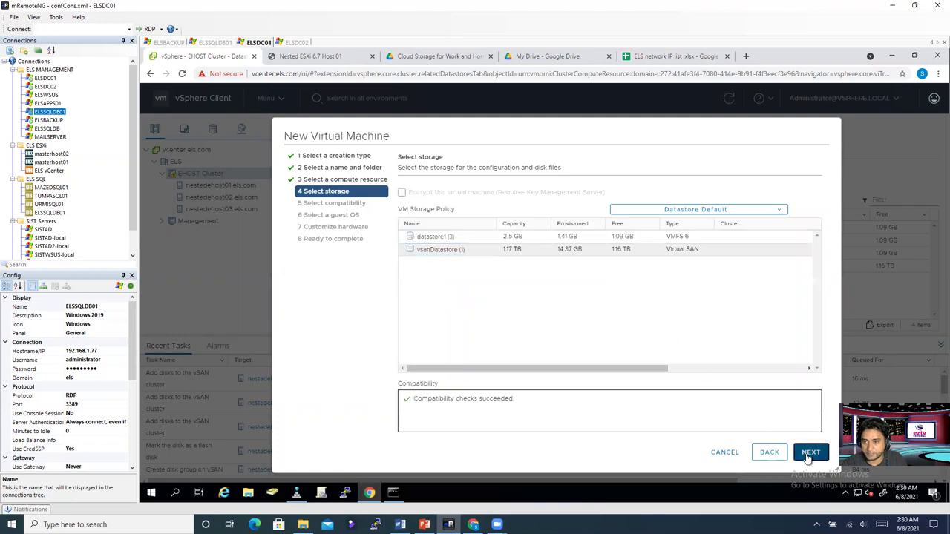
{"action": "left_click", "coordinate": [809, 454]}
{"action": "left_click", "coordinate": [501, 206]}
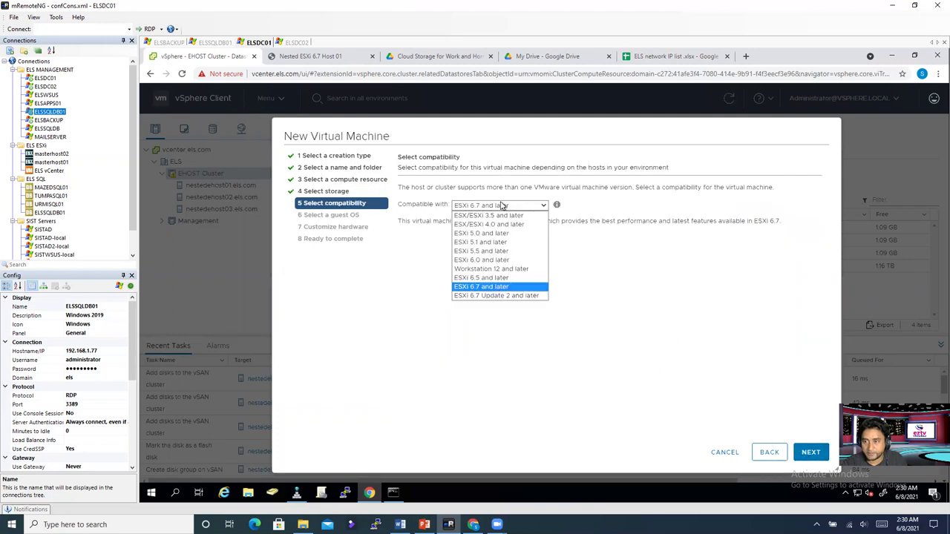
{"action": "left_click", "coordinate": [493, 279]}
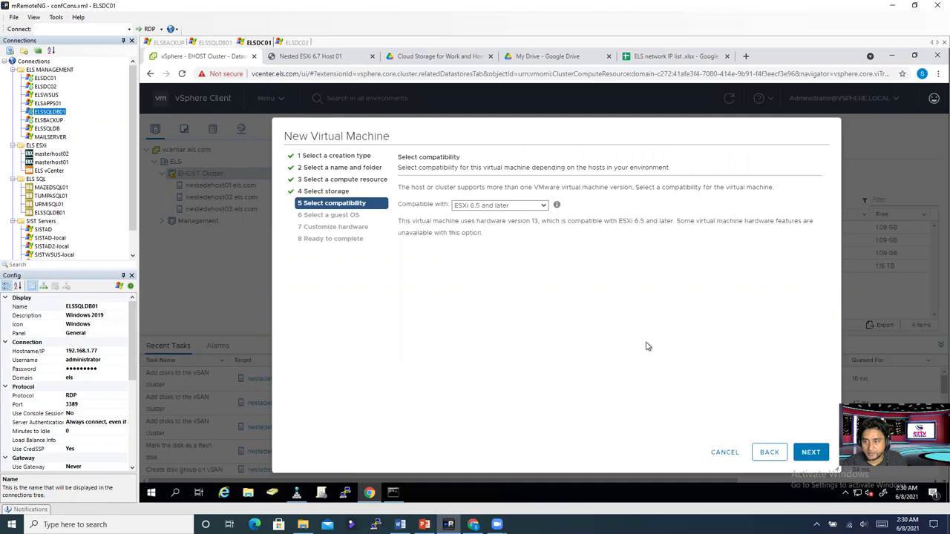
{"action": "left_click", "coordinate": [810, 453]}
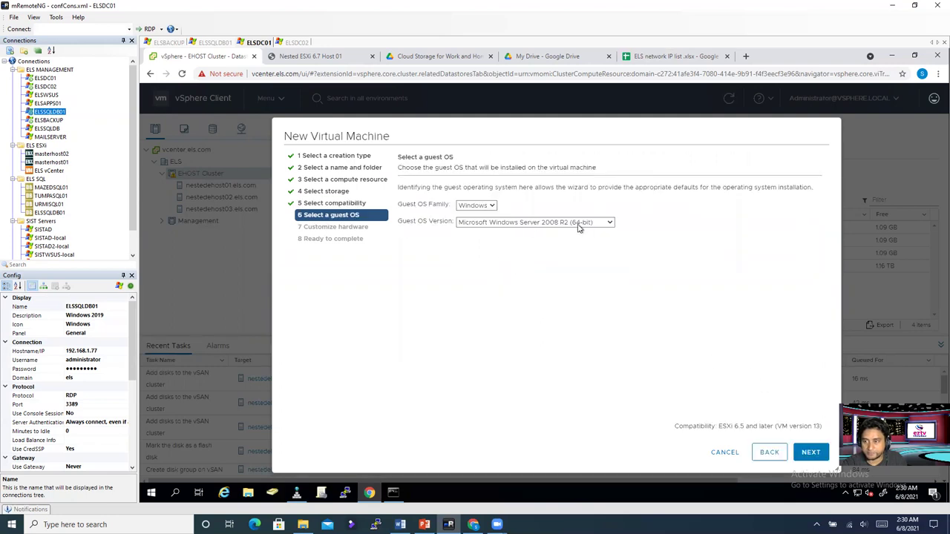
Step: Set the guest OS to Windows Server 2016 or later (64-bit)
{"action": "left_click", "coordinate": [579, 224]}
{"action": "left_click", "coordinate": [582, 232]}
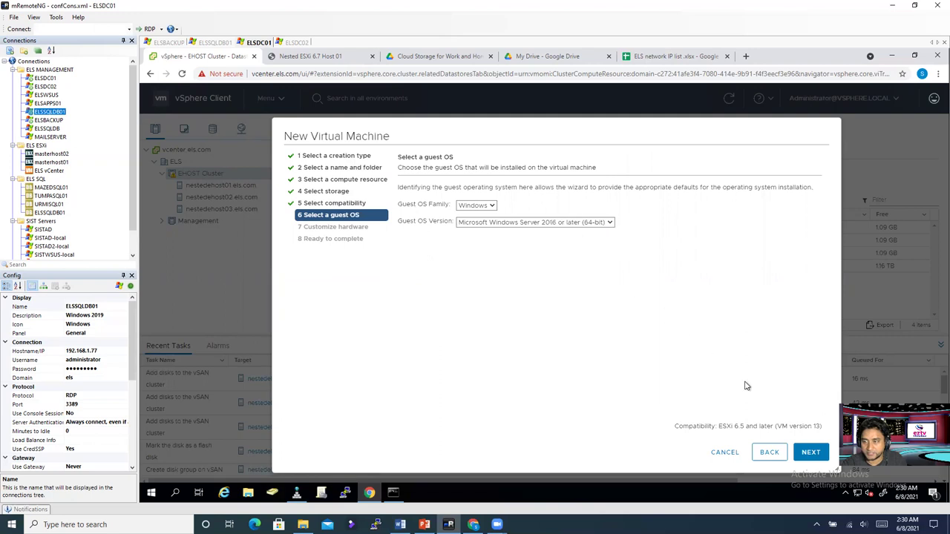
{"action": "left_click", "coordinate": [811, 452]}
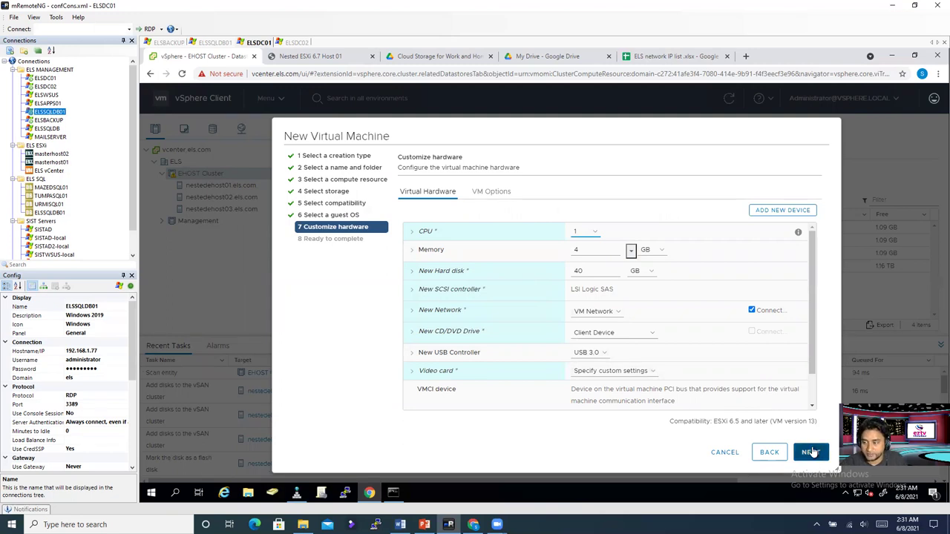
Step: Connect the VM's network adapter to VM Network and submit the wizard to create the test VM
{"action": "left_click", "coordinate": [811, 452]}
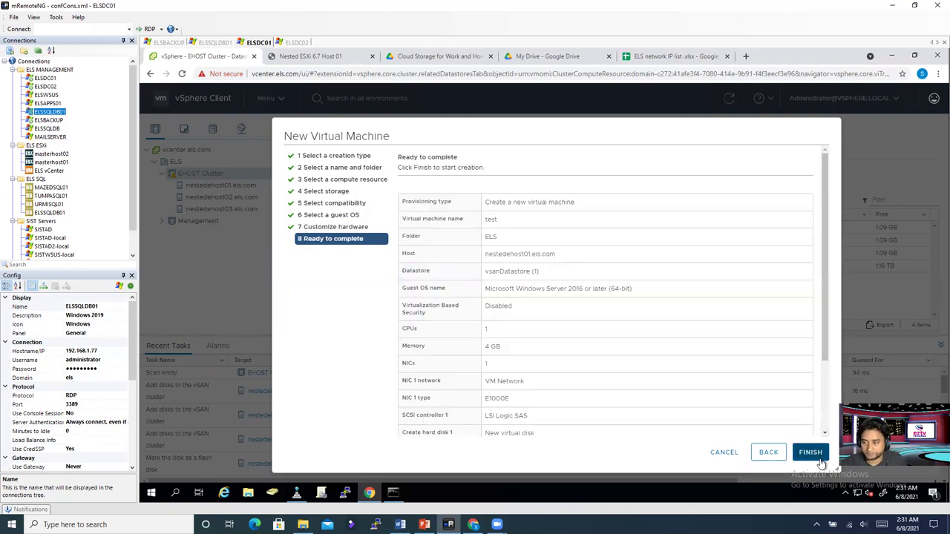
{"action": "left_click", "coordinate": [772, 452]}
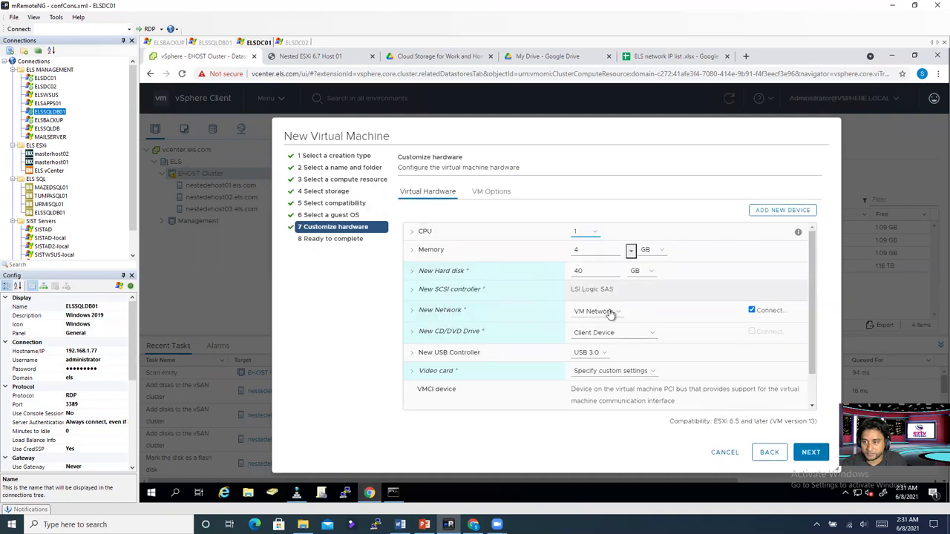
{"action": "left_click", "coordinate": [609, 312]}
{"action": "left_click", "coordinate": [601, 334]}
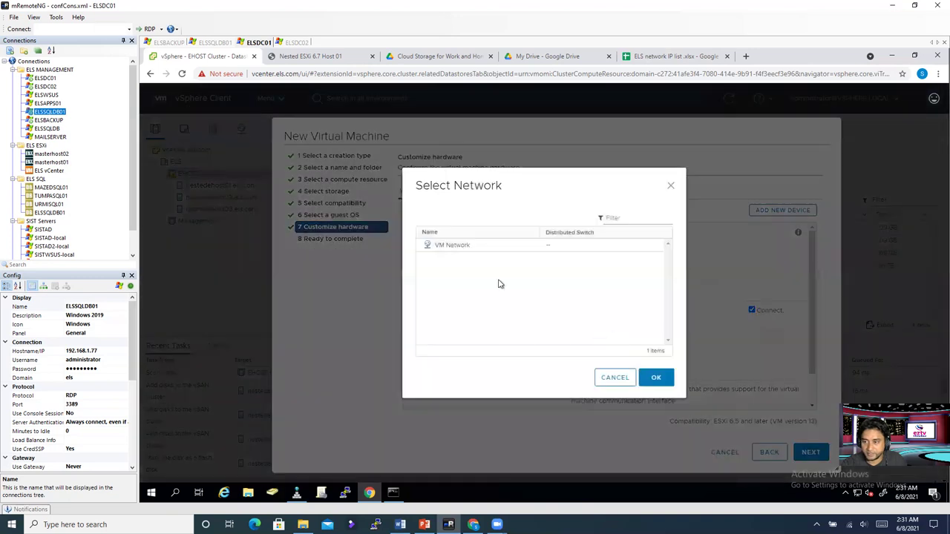
{"action": "left_click", "coordinate": [451, 246]}
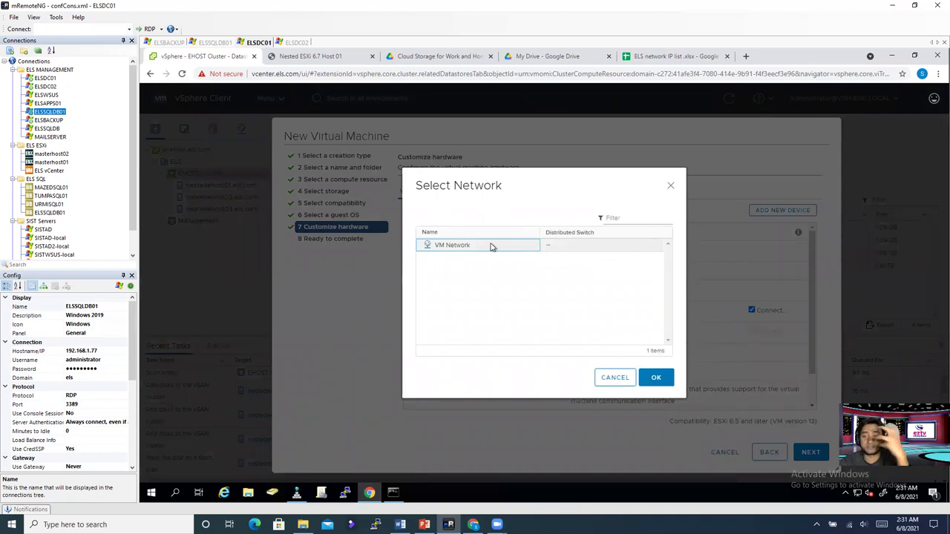
{"action": "left_click", "coordinate": [656, 380]}
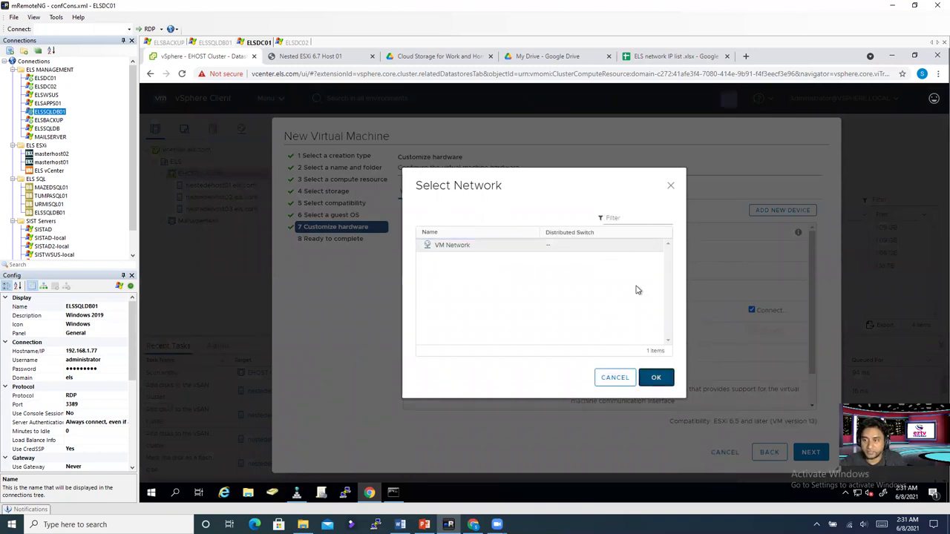
{"action": "left_click", "coordinate": [812, 453]}
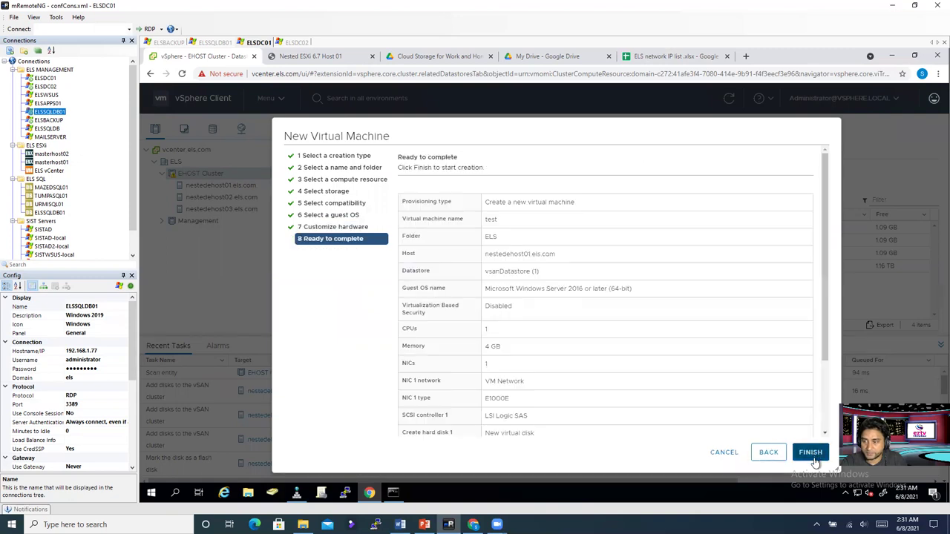
{"action": "left_click", "coordinate": [812, 458]}
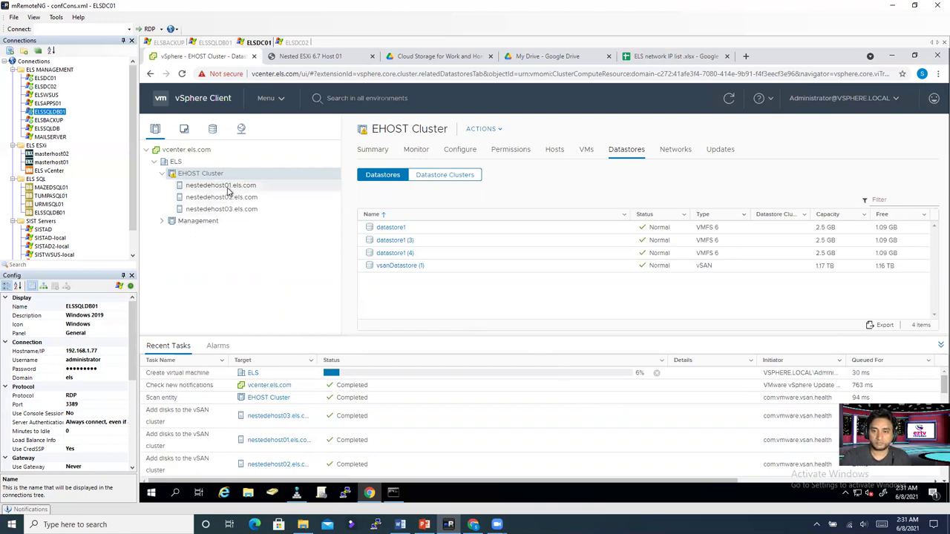
Step: Check EHOST Cluster's Summary for its 1.18 TB storage capacity, then refresh the inventory
{"action": "left_click", "coordinate": [373, 150]}
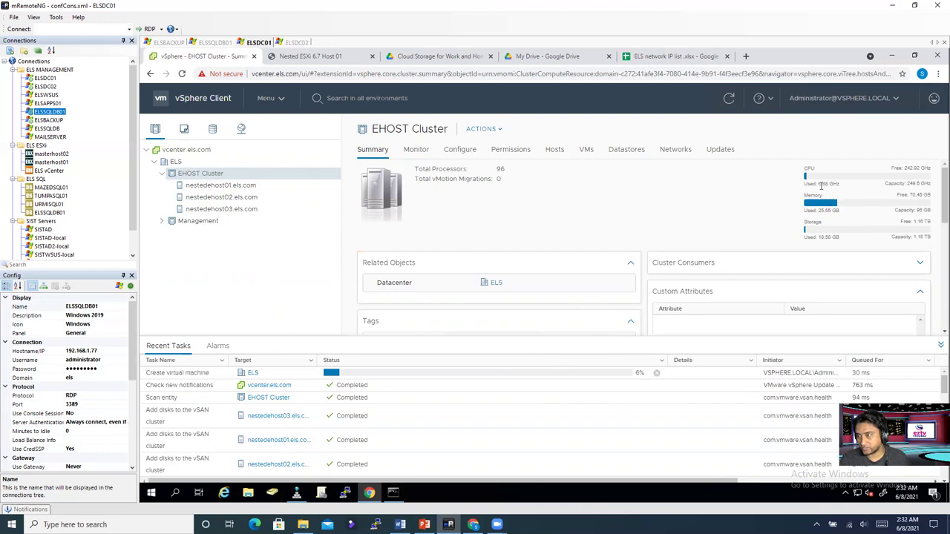
{"action": "left_click_drag", "start_coordinate": [819, 244], "coordinate": [932, 236]}
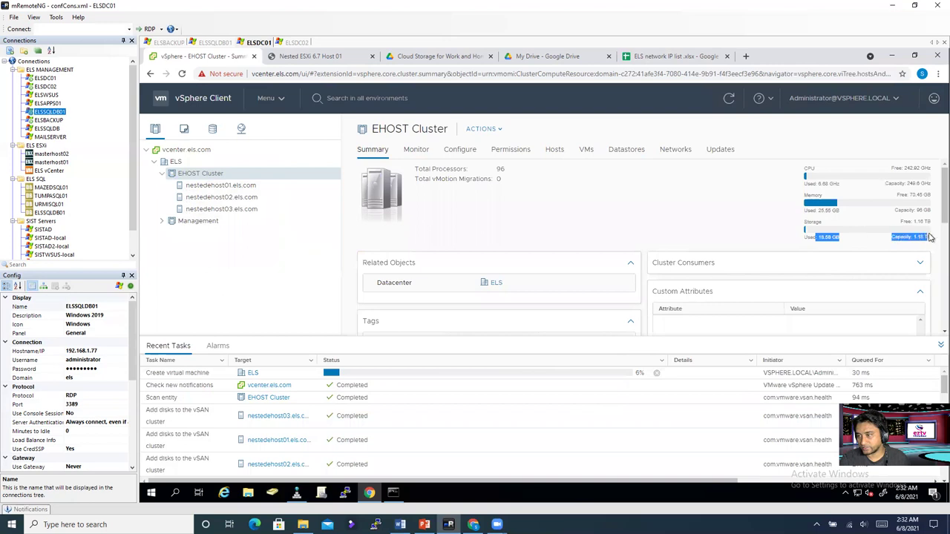
{"action": "left_click", "coordinate": [859, 247]}
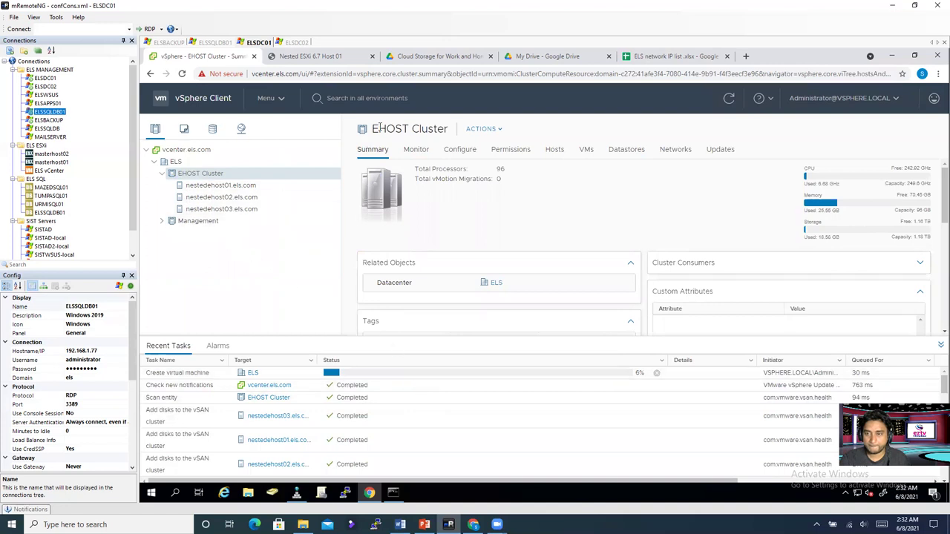
{"action": "left_click", "coordinate": [728, 100]}
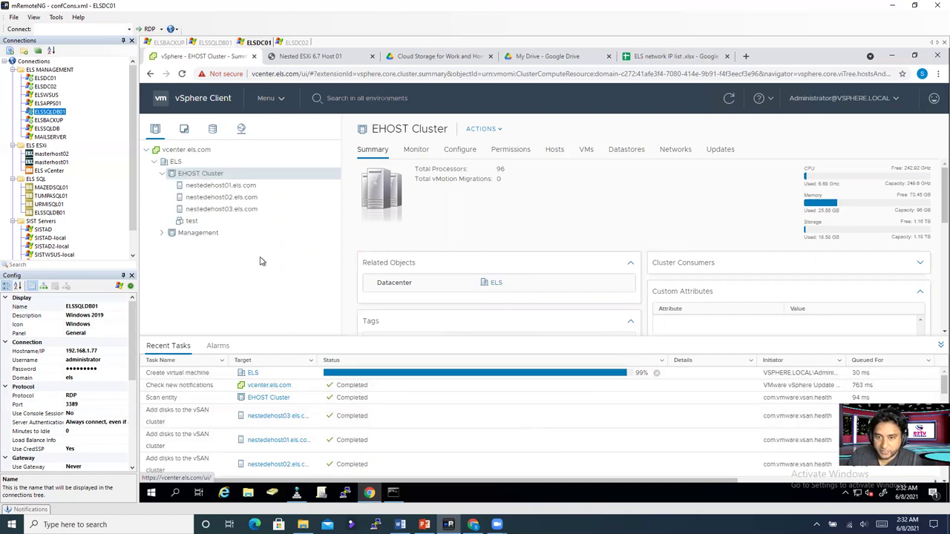
Step: Select the test VM under EHOST Cluster to view its Summary
{"action": "left_click", "coordinate": [191, 223]}
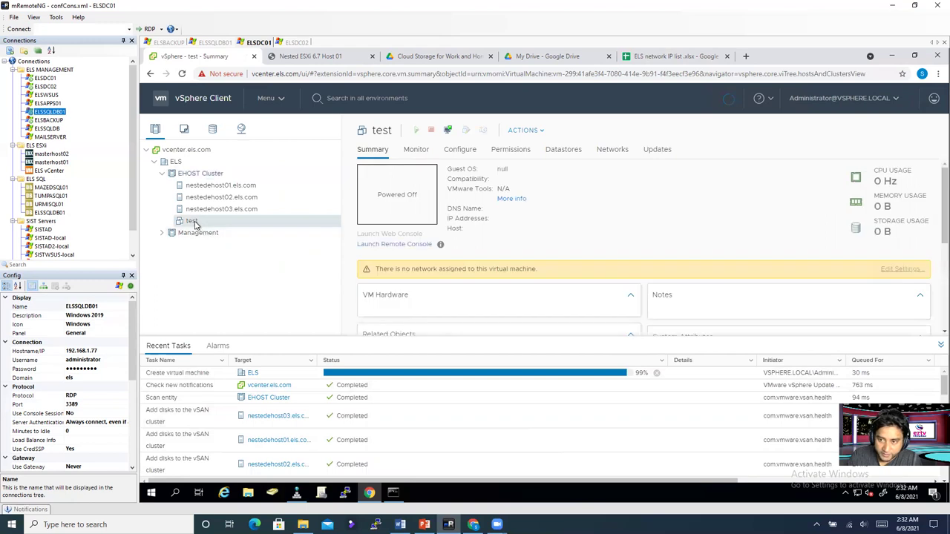